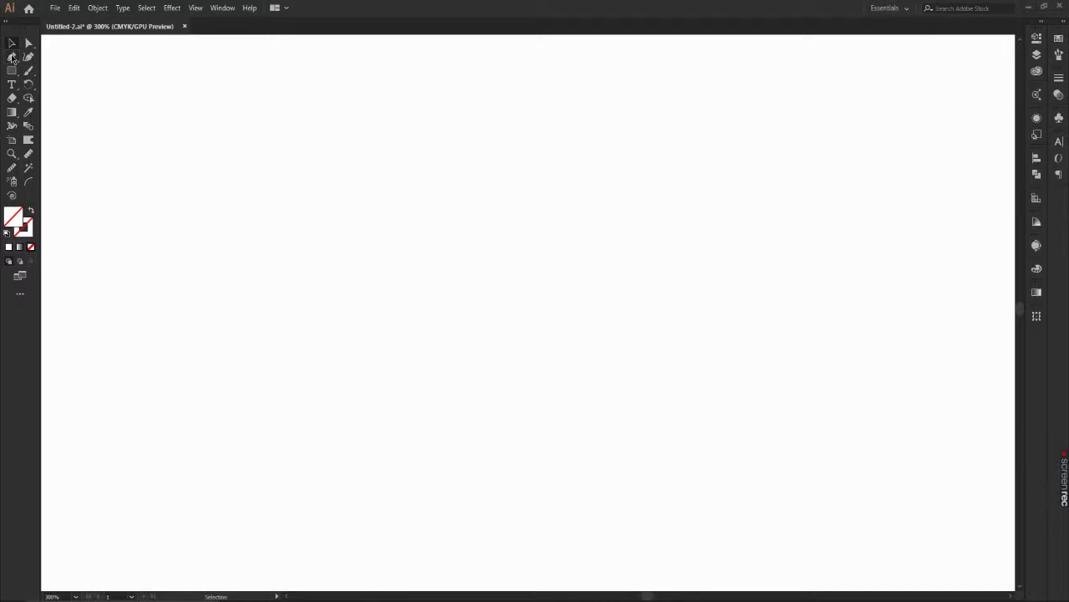
# Step: Examine the tools in the Pen tool group and the neighbouring Curvature tool
pyautogui.click(12, 58)
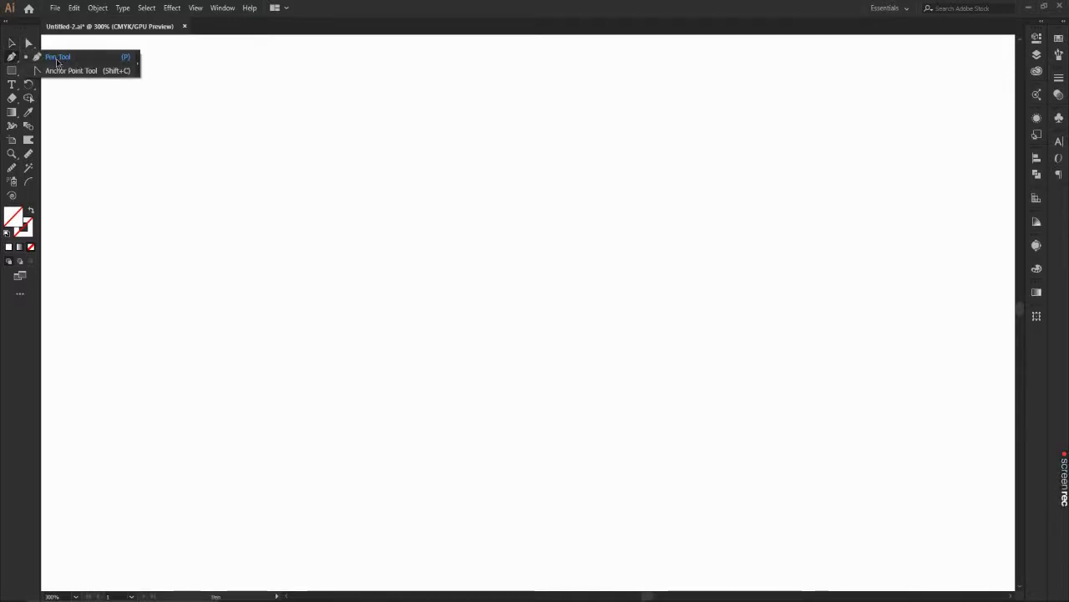
pyautogui.click(136, 66)
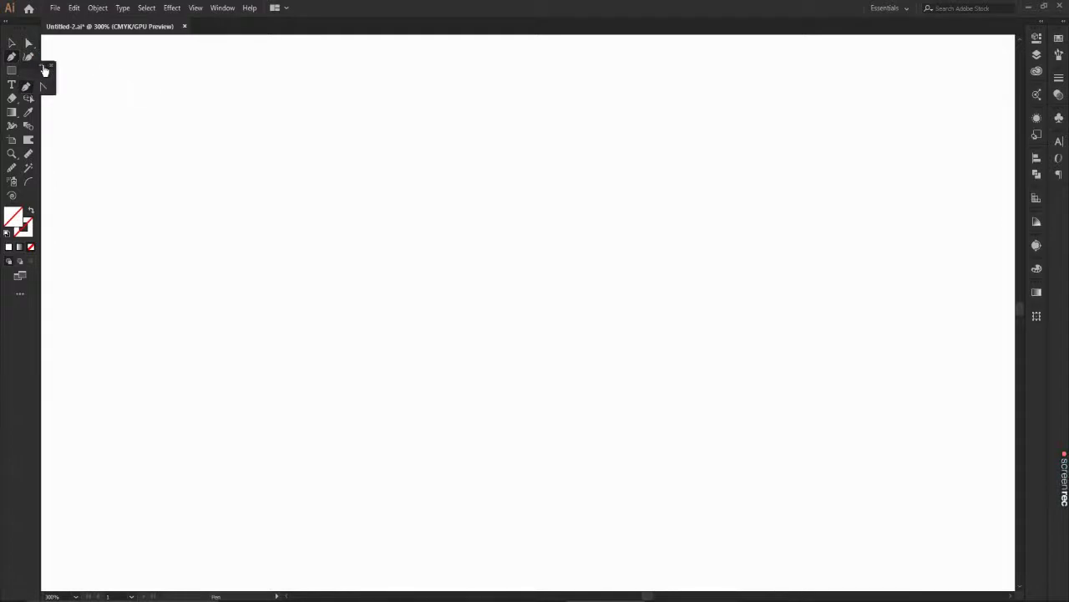
pyautogui.click(67, 88)
pyautogui.click(53, 87)
pyautogui.moveTo(51, 84); pyautogui.dragTo(16, 60)
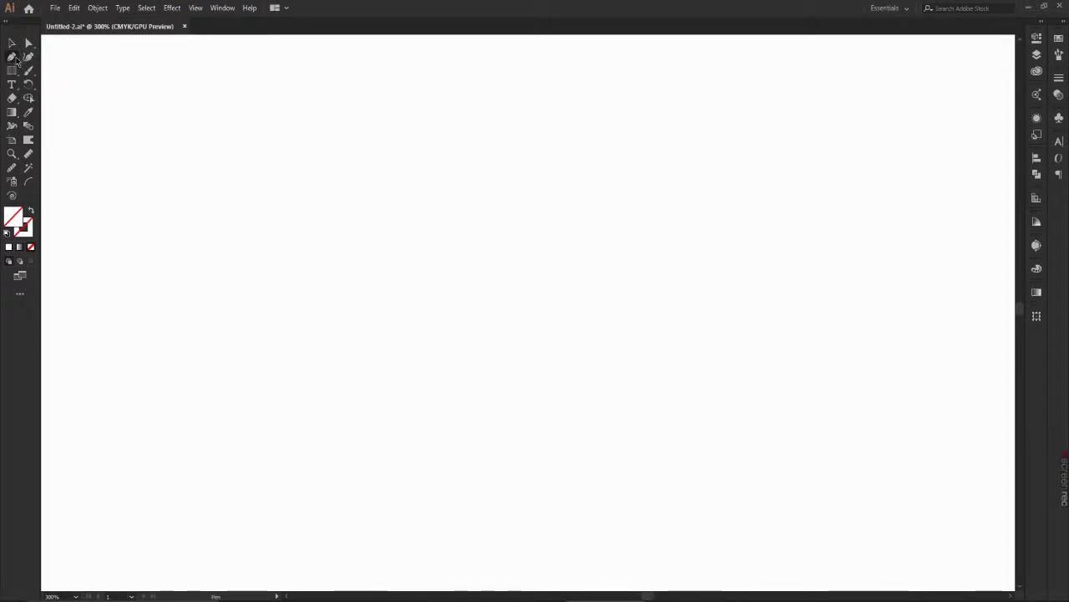
pyautogui.click(16, 60)
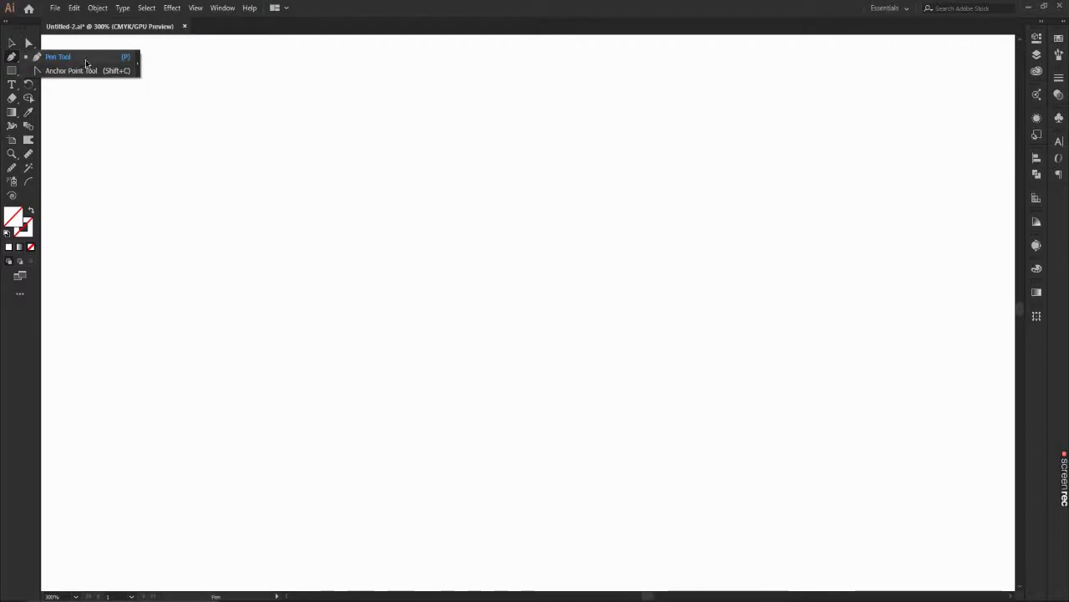
pyautogui.click(11, 61)
pyautogui.click(30, 56)
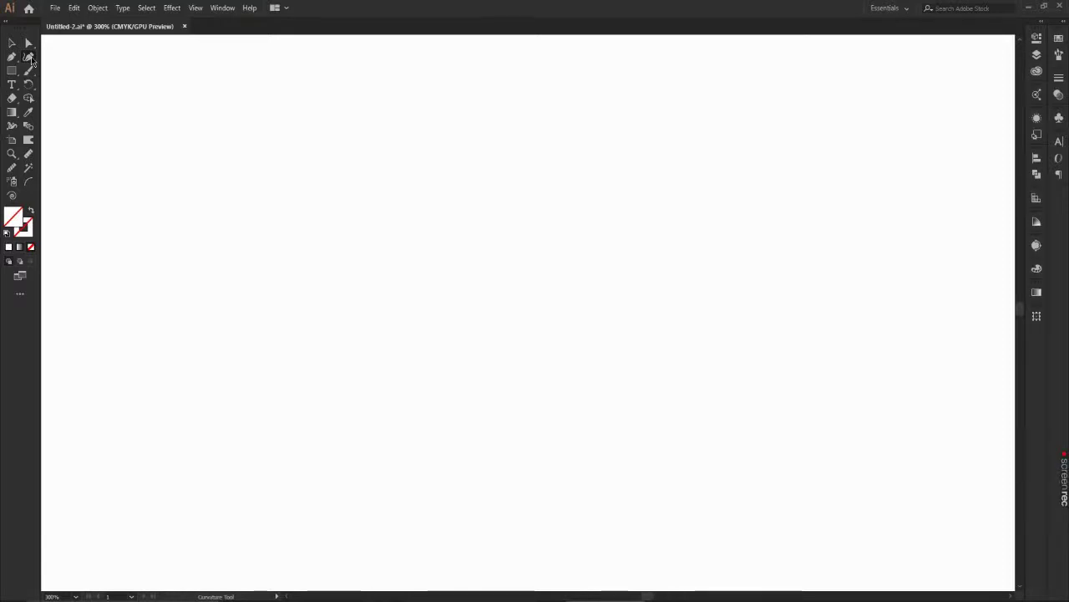
# Step: Show the rulers around the document
pyautogui.hotkey('ctrl', 'r')
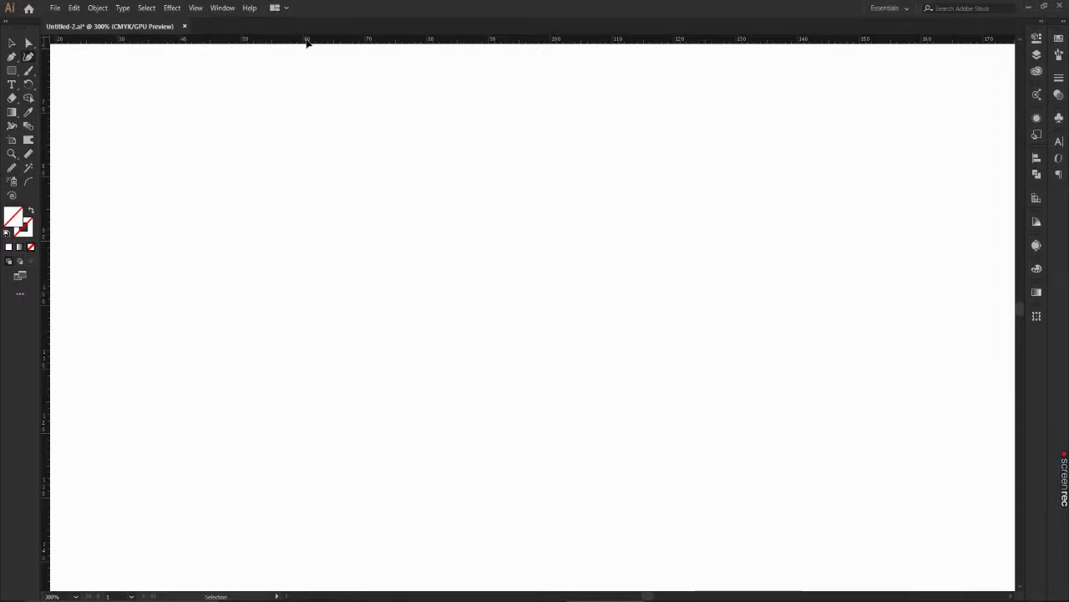
pyautogui.hotkey('ctrl', 'r')
pyautogui.hotkey('shift', '`')
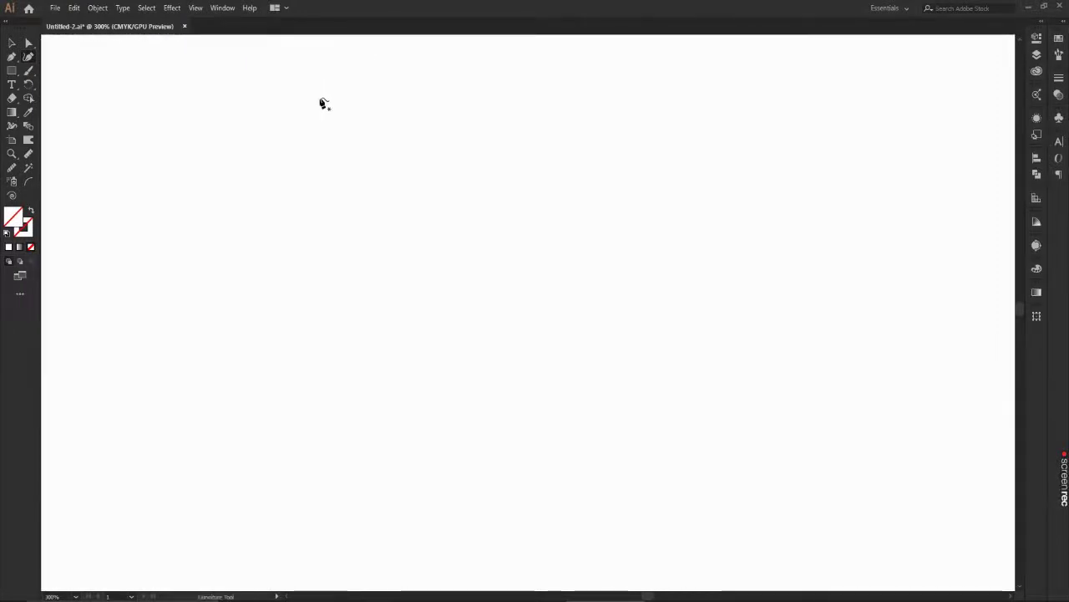
pyautogui.hotkey('ctrl', 'r')
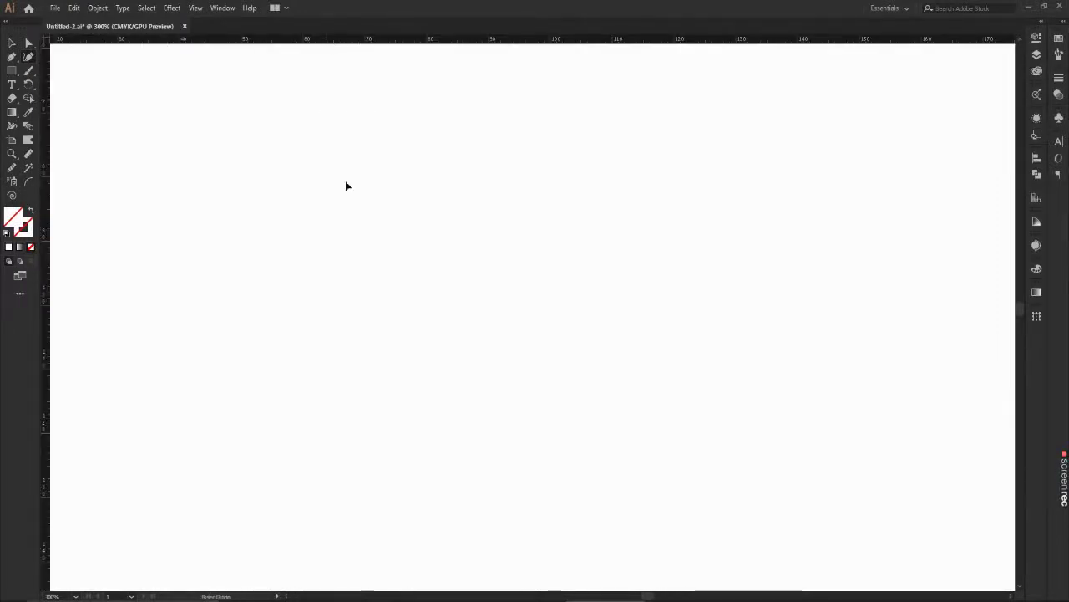
# Step: Try a horizontal ruler guide and a first Curvature tool anchor point on the page, undoing each
pyautogui.moveTo(346, 39); pyautogui.dragTo(346, 215)
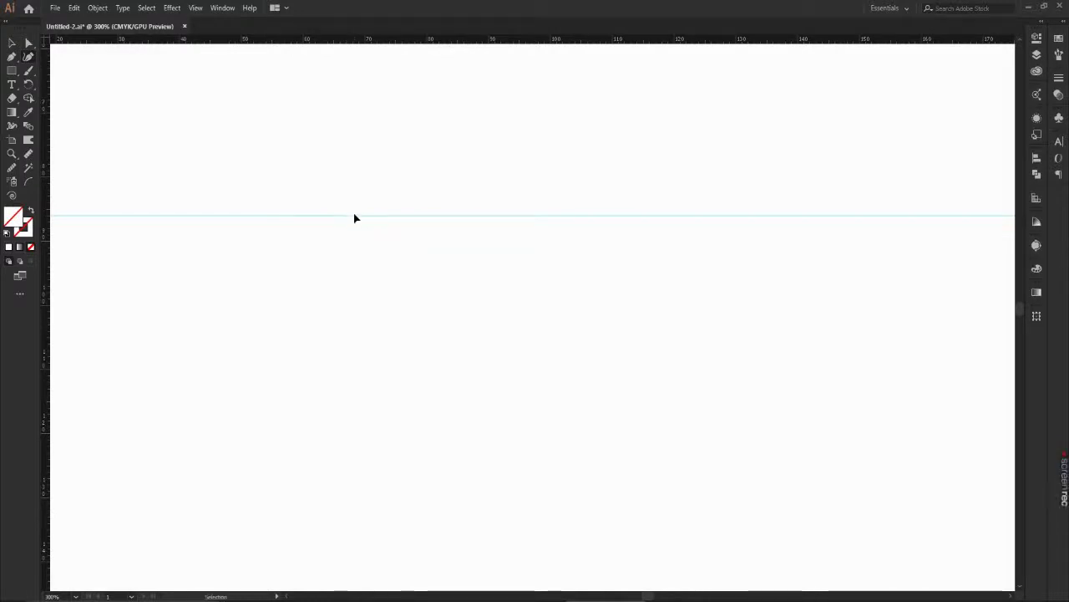
pyautogui.hotkey('ctrl', 'z')
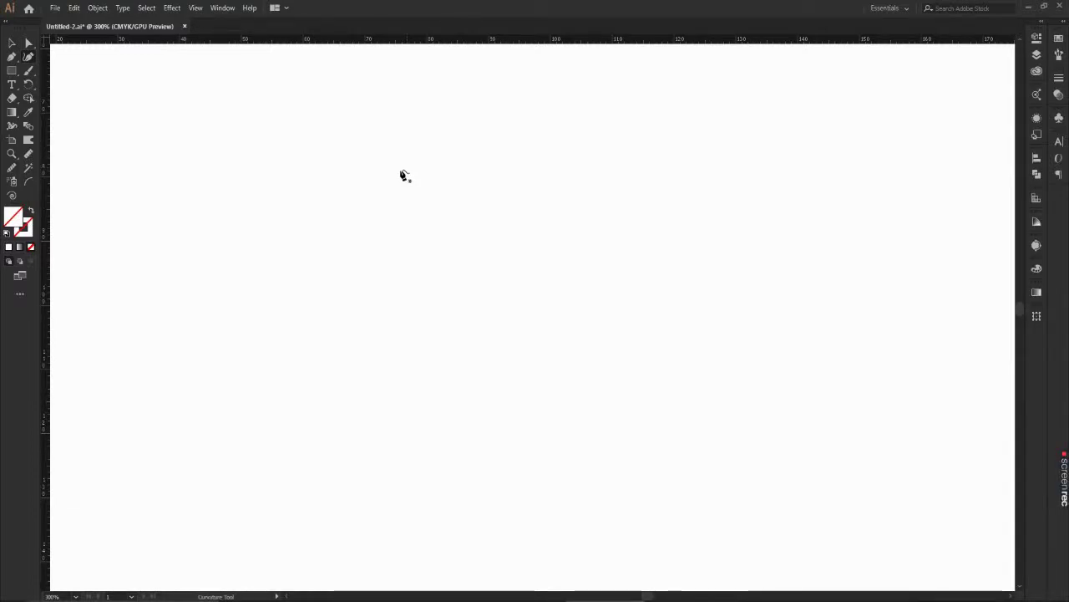
pyautogui.keyDown('alt'); pyautogui.scroll(-4, 405, 175); pyautogui.keyUp('alt')
pyautogui.keyDown('alt'); pyautogui.scroll(4, 421, 171); pyautogui.keyUp('alt')
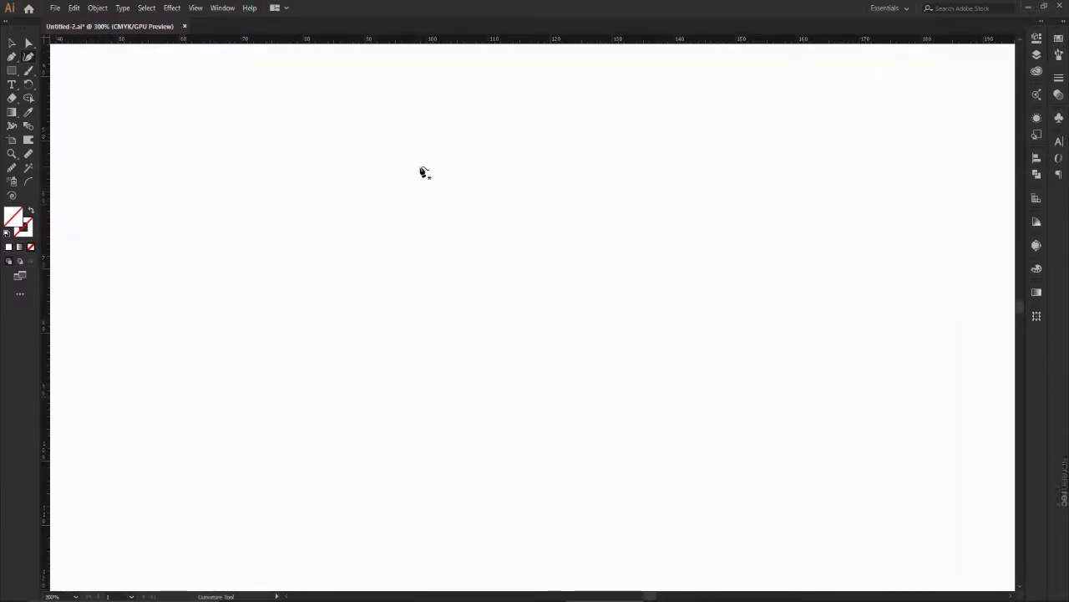
pyautogui.click(155, 113)
pyautogui.hotkey('ctrl', 'z')
# Step: Draw a closed six-point lightning-bolt path with straight Pen tool segments, about 96 mm wide and 25 mm high
pyautogui.click(12, 56)
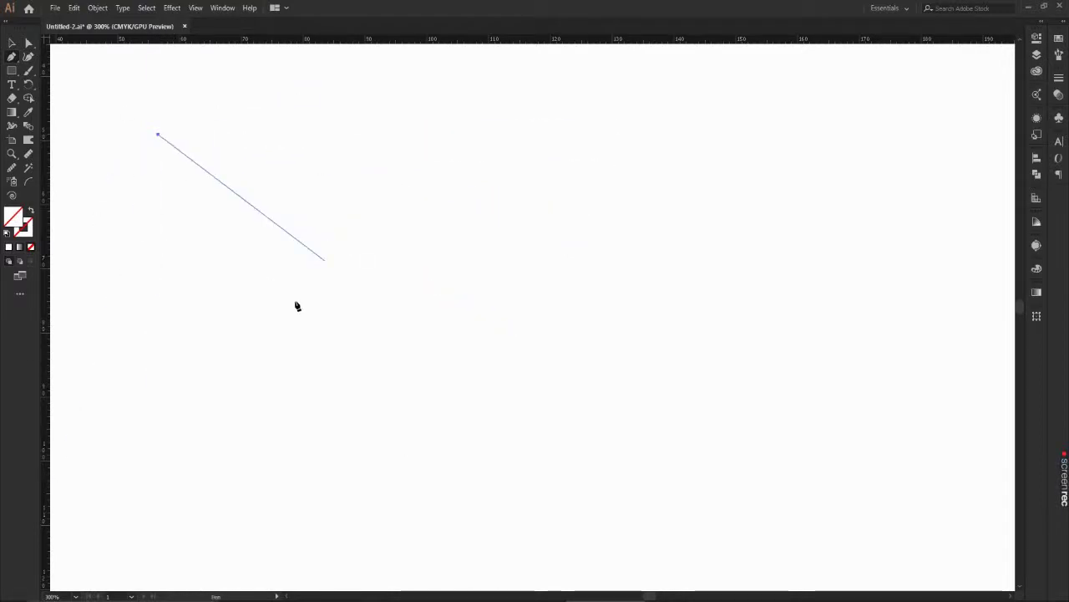
pyautogui.click(498, 181)
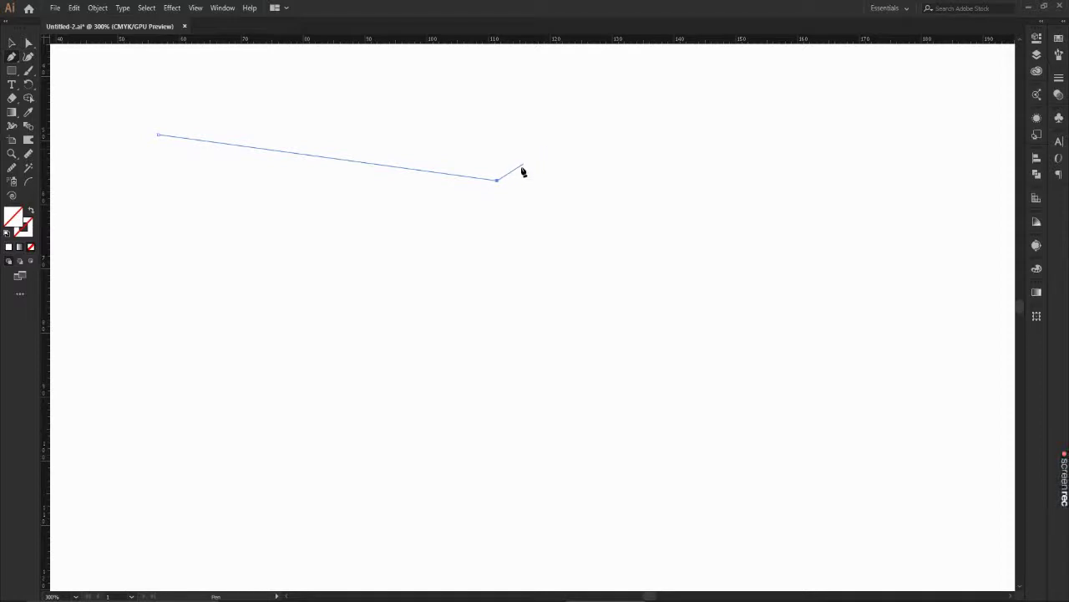
pyautogui.click(521, 138)
pyautogui.click(754, 292)
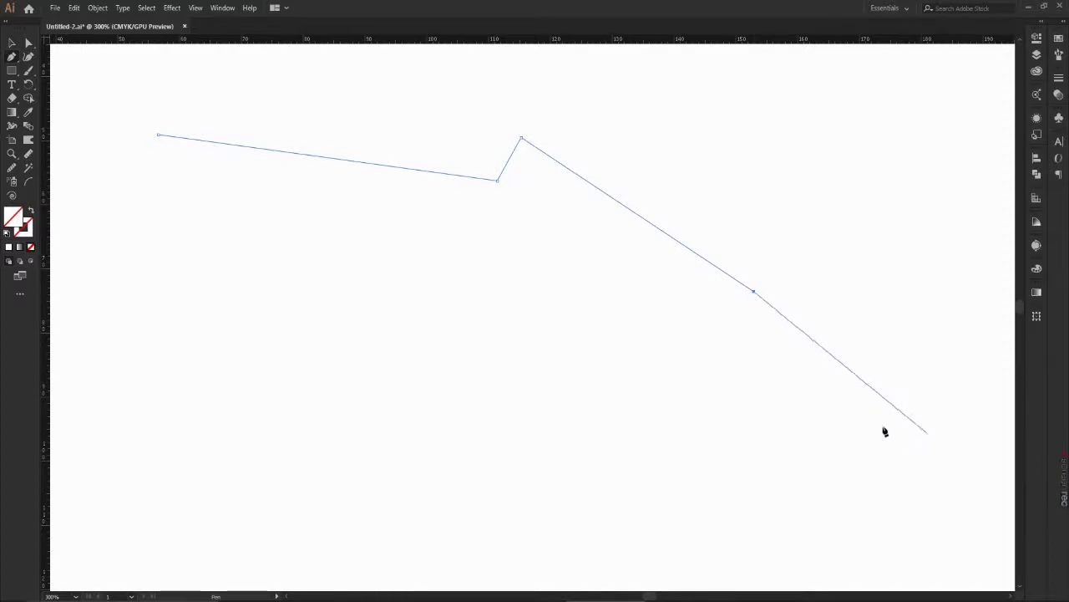
pyautogui.click(528, 181)
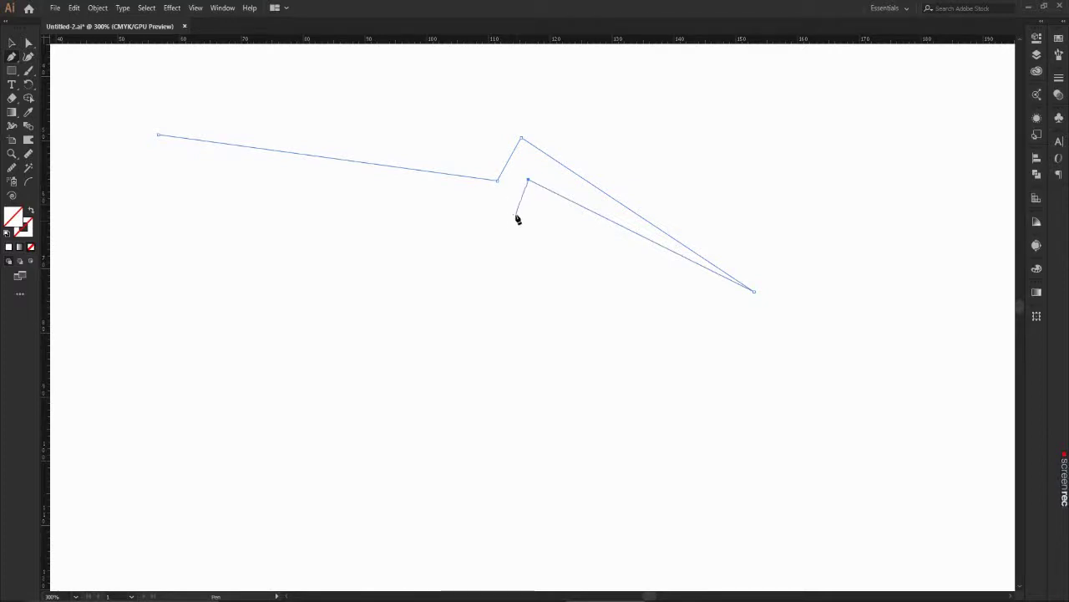
pyautogui.click(516, 214)
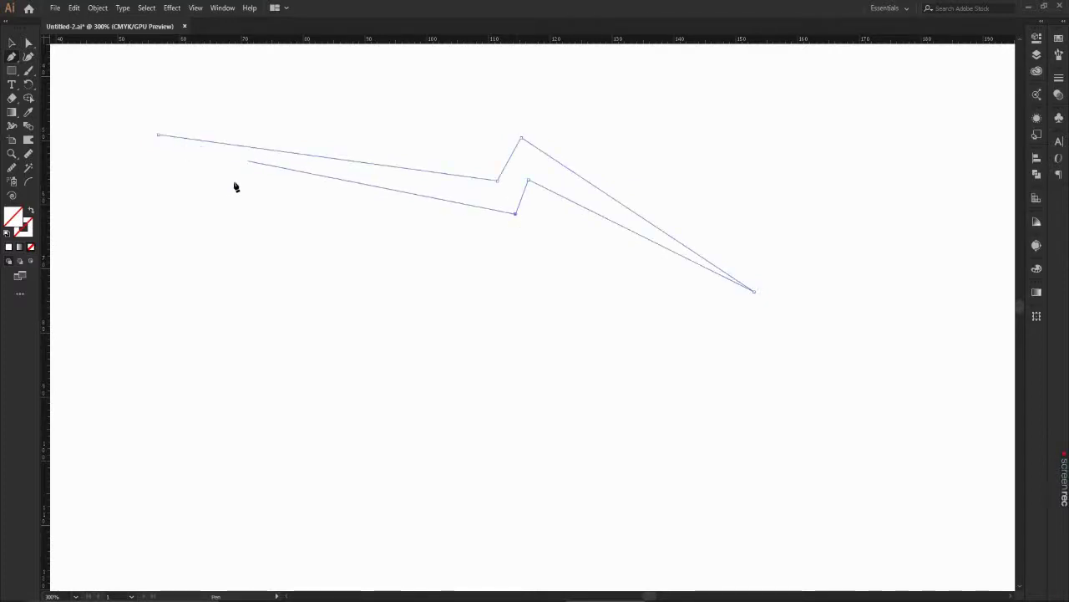
pyautogui.click(210, 178)
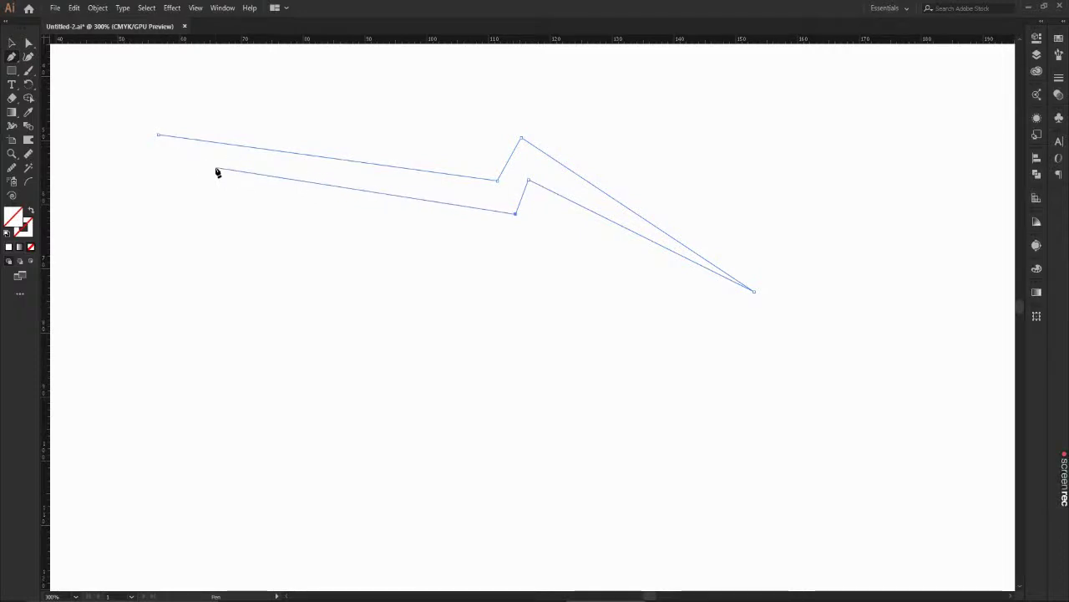
pyautogui.click(159, 135)
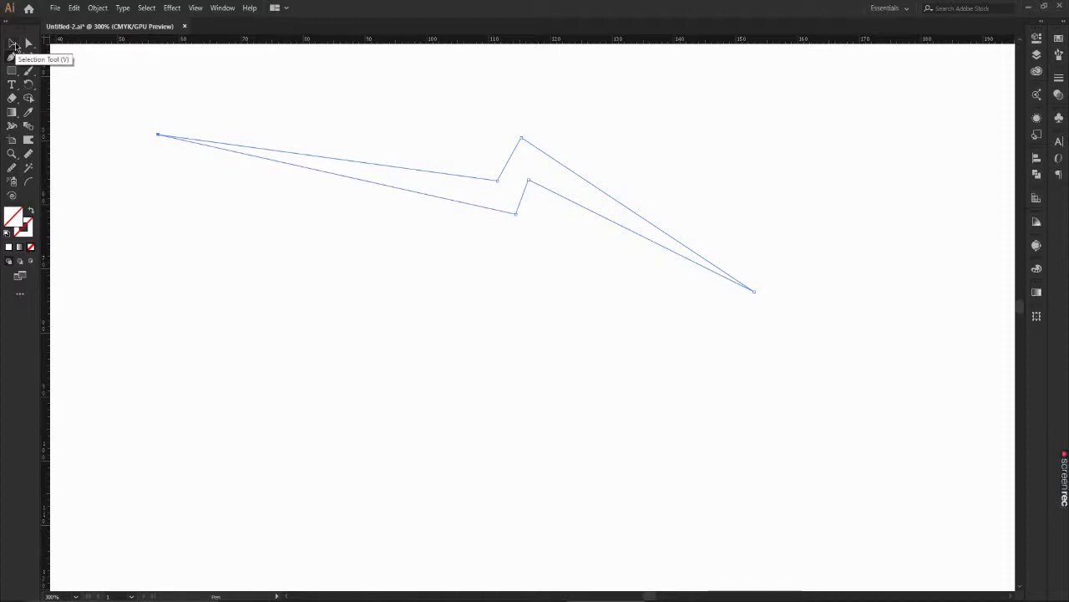
# Step: Move the lightning bolt and rotate it to stand nearly upright in the artboard's upper half, leaning slightly to the right
pyautogui.click(14, 46)
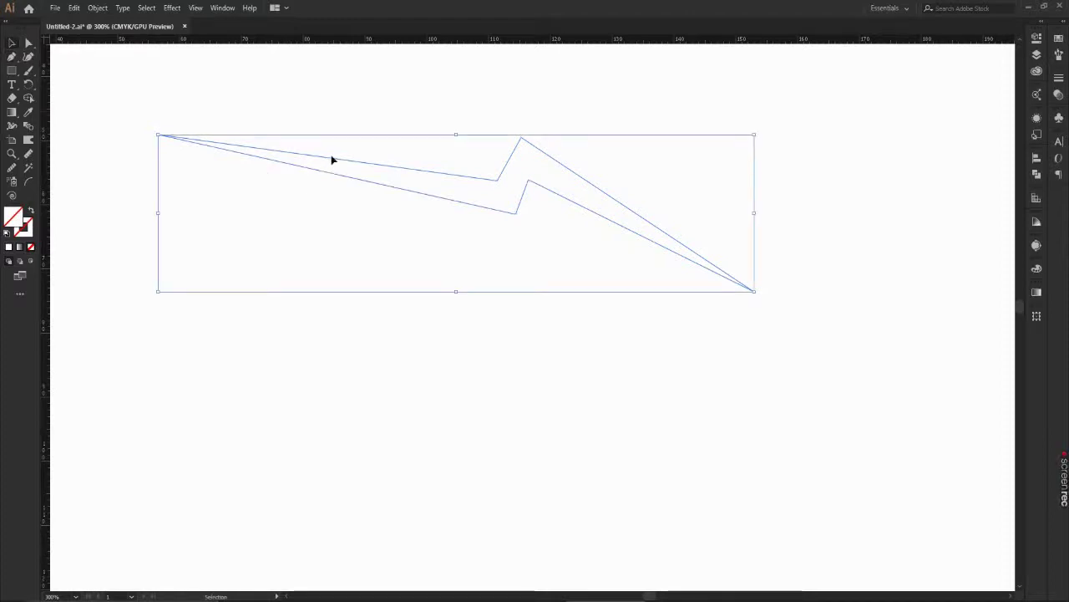
pyautogui.moveTo(335, 160); pyautogui.dragTo(321, 229)
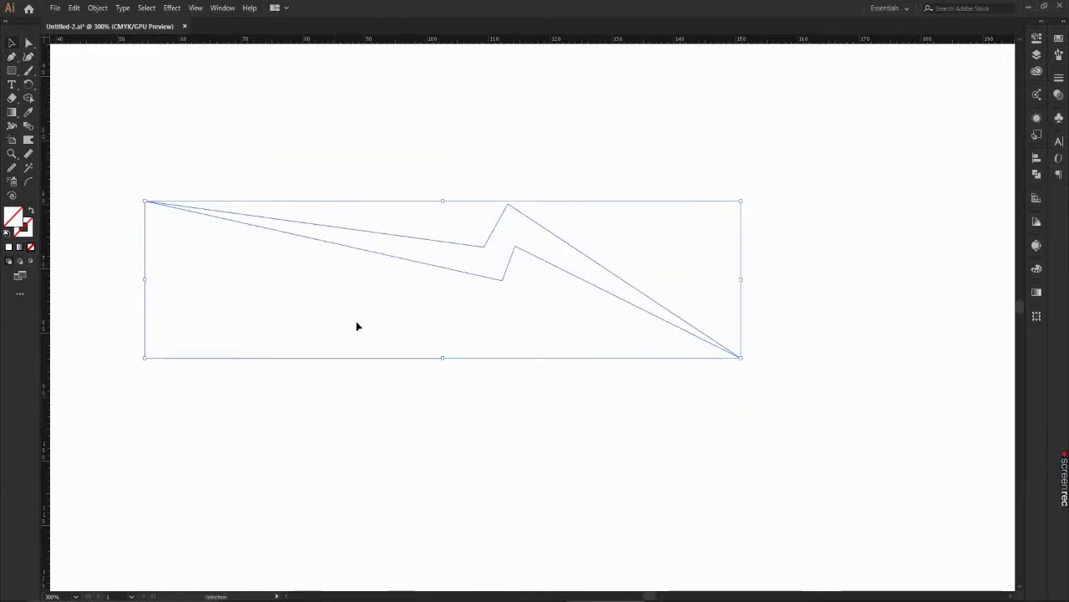
pyautogui.scroll(-5, 366, 310)
pyautogui.scroll(5, 384, 341)
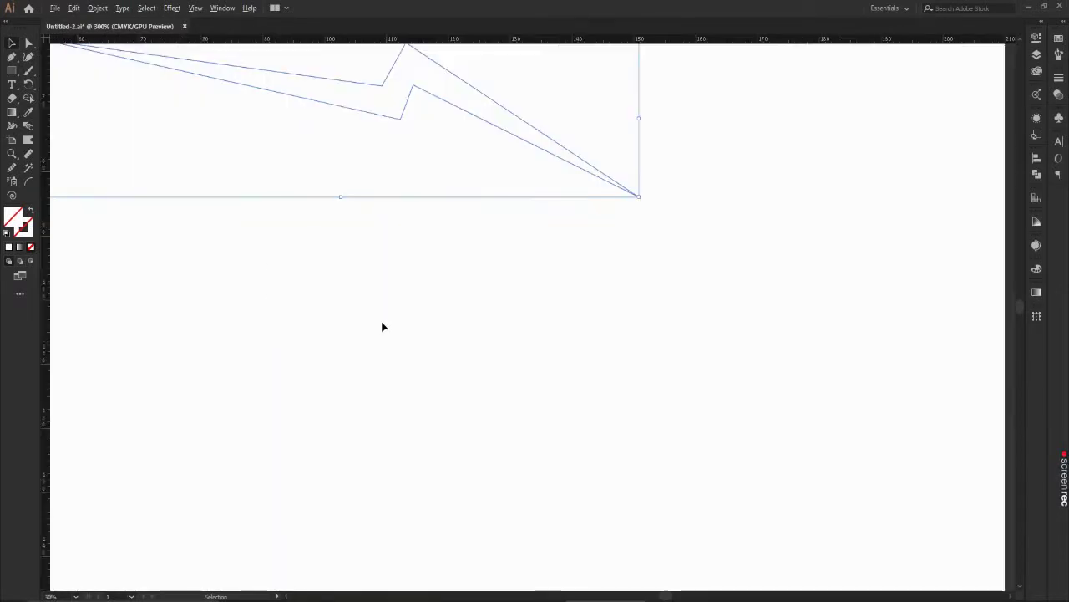
pyautogui.scroll(-3, 378, 278)
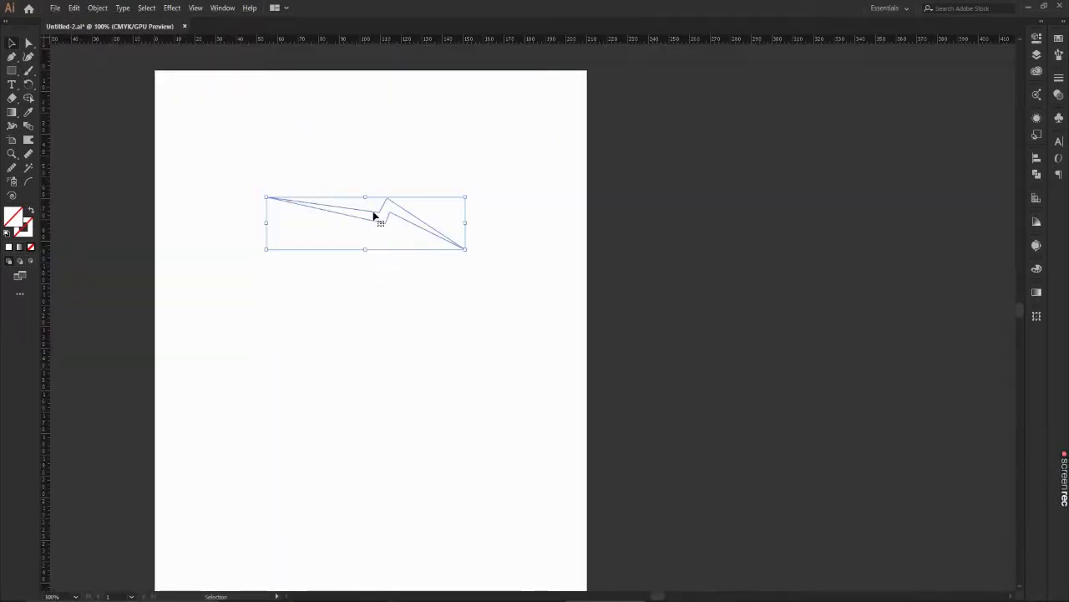
pyautogui.moveTo(358, 215); pyautogui.dragTo(325, 210)
pyautogui.moveTo(437, 241); pyautogui.dragTo(307, 401)
pyautogui.click(404, 272)
pyautogui.moveTo(413, 222); pyautogui.dragTo(248, 301)
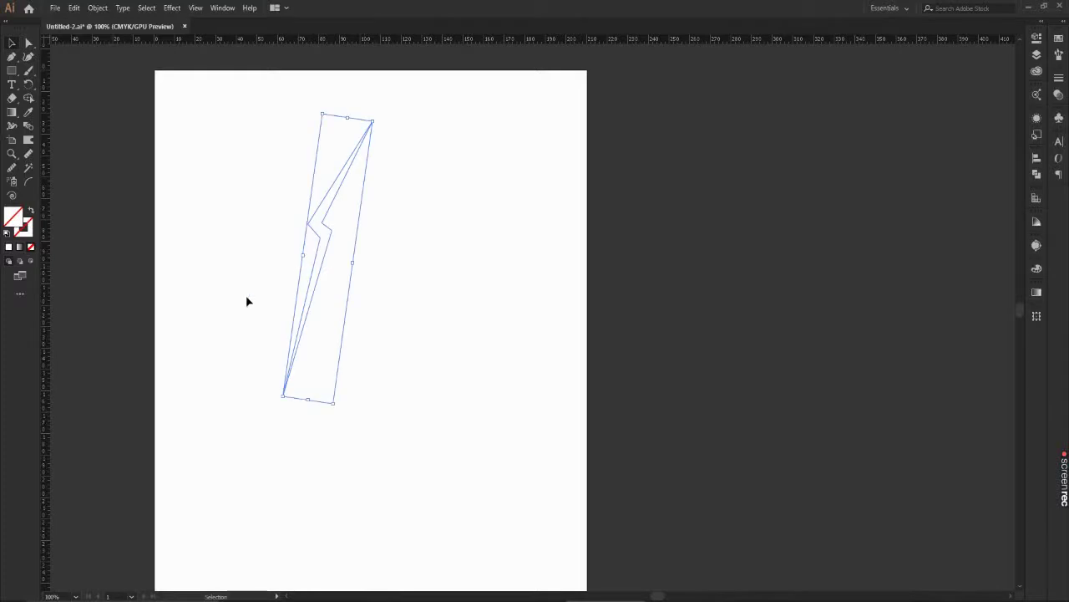
# Step: Give the lightning bolt a black stroke and deselect it
pyautogui.click(28, 229)
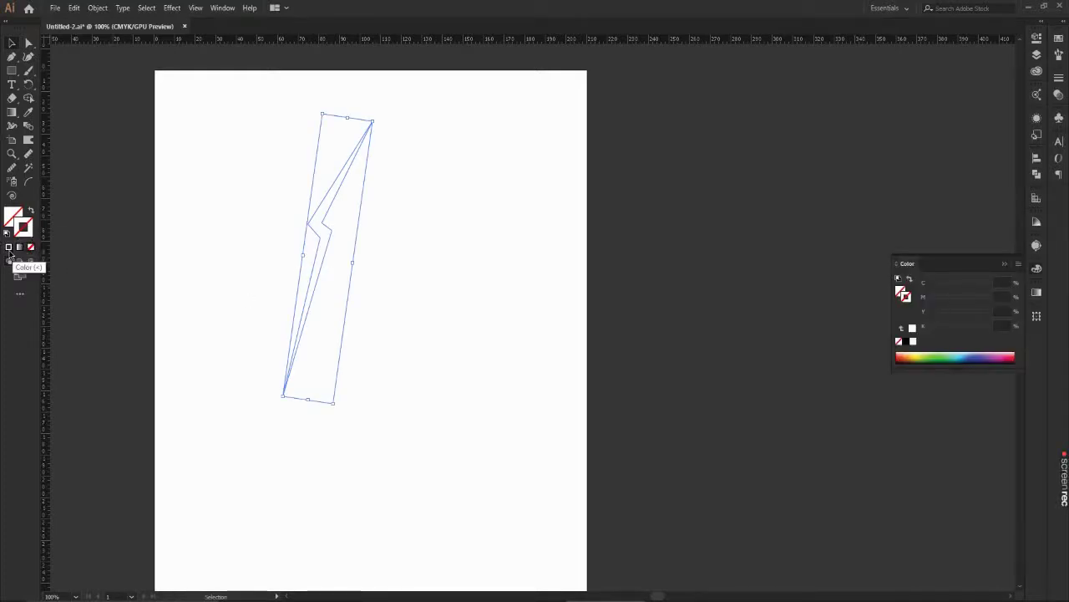
pyautogui.click(9, 247)
pyautogui.click(907, 341)
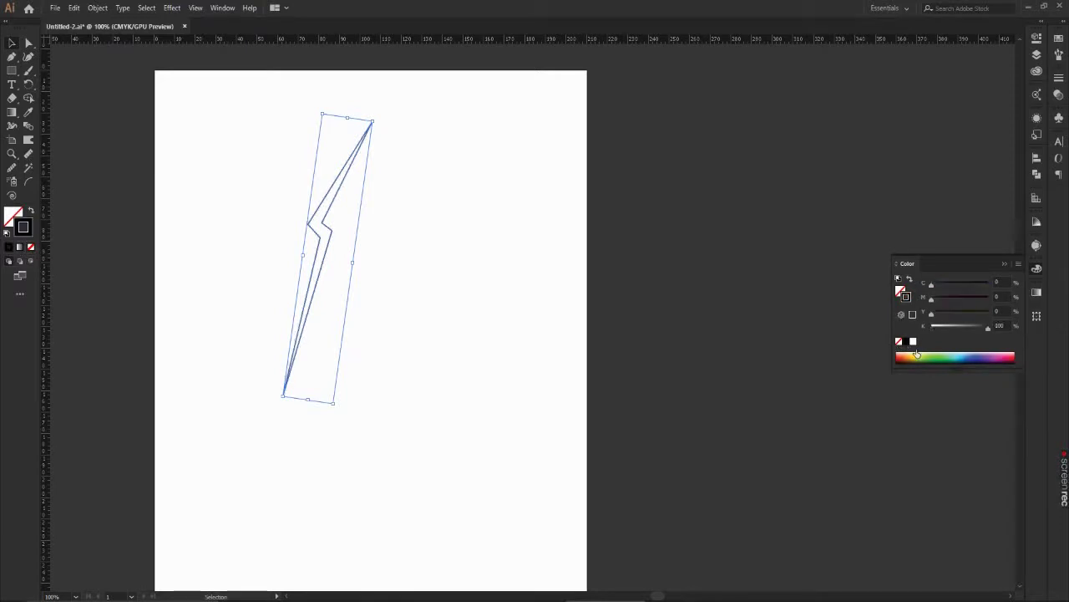
pyautogui.click(1005, 265)
pyautogui.click(779, 241)
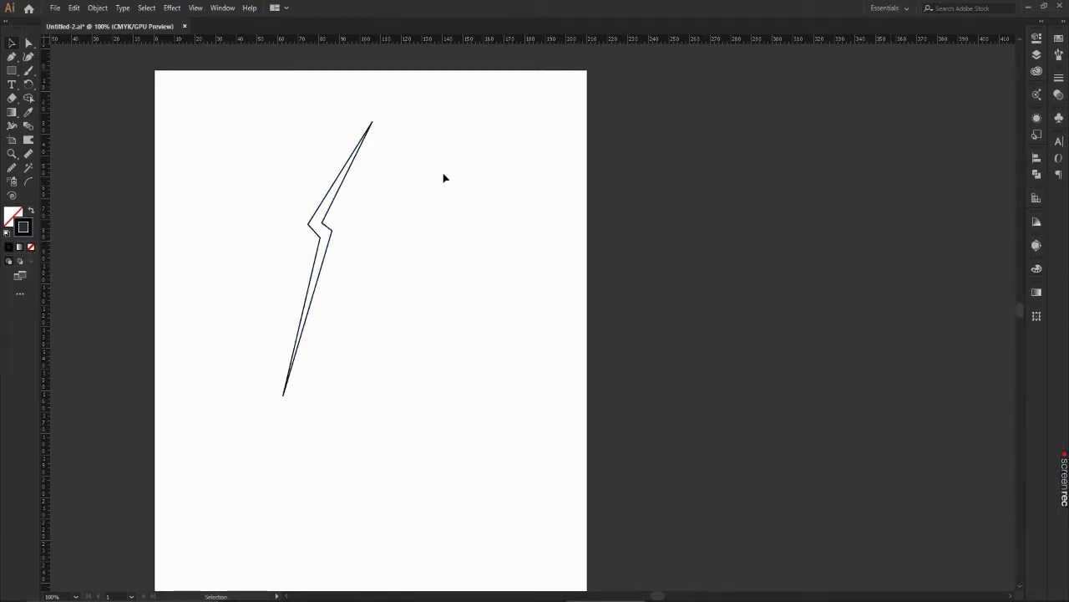
# Step: Move the lightning bolt off the artboard onto the empty canvas to its right
pyautogui.click(307, 216)
pyautogui.moveTo(317, 214); pyautogui.dragTo(673, 218)
pyautogui.click(745, 228)
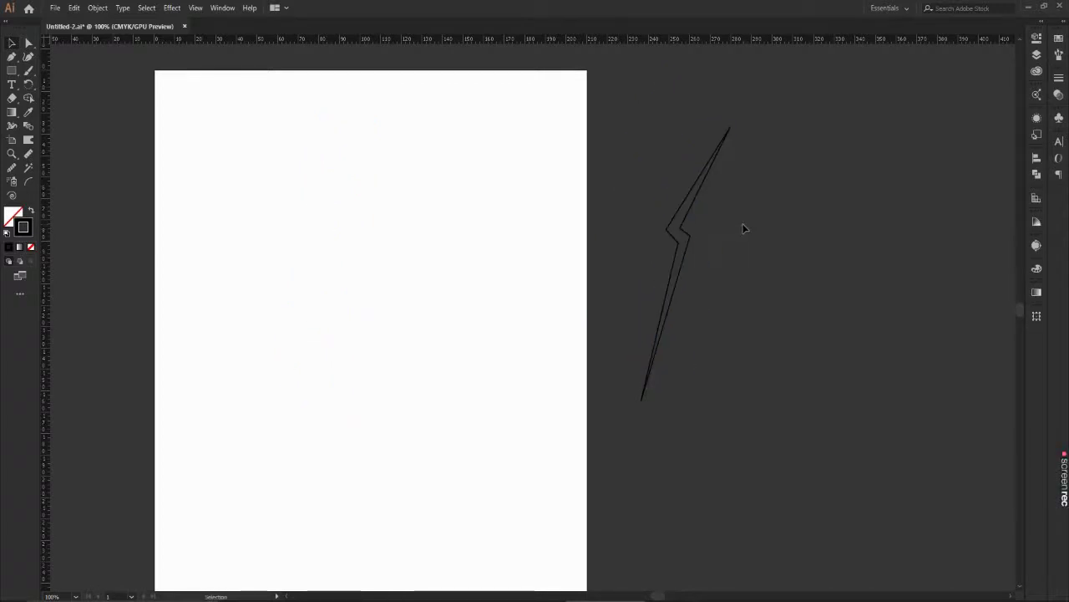
# Step: Draw a slightly rising straight line about 29 mm long near the artboard's left edge with the Pen tool
pyautogui.click(12, 58)
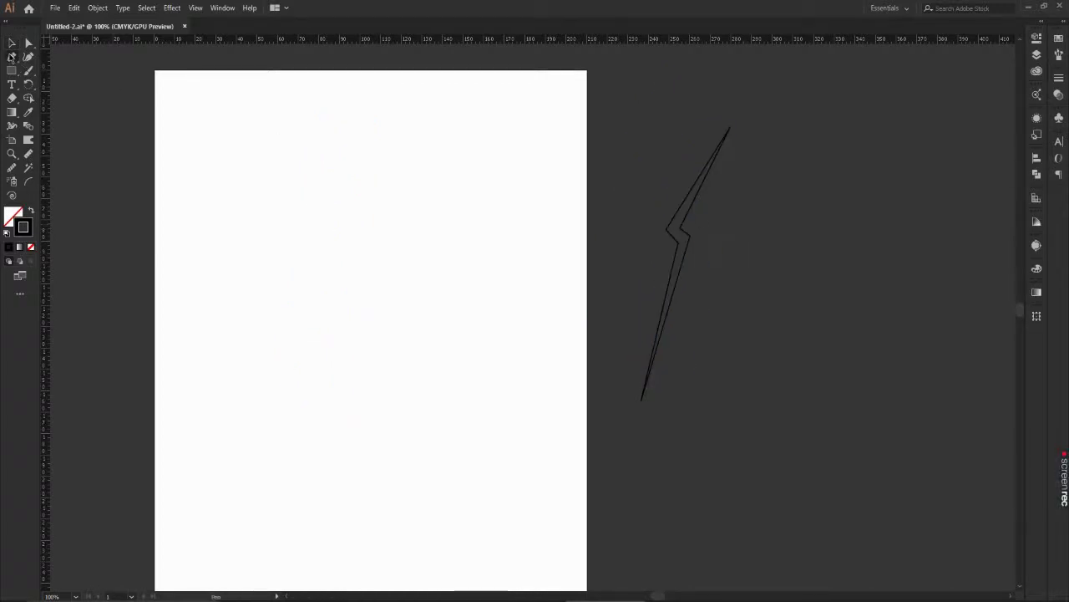
pyautogui.scroll(2, 336, 191)
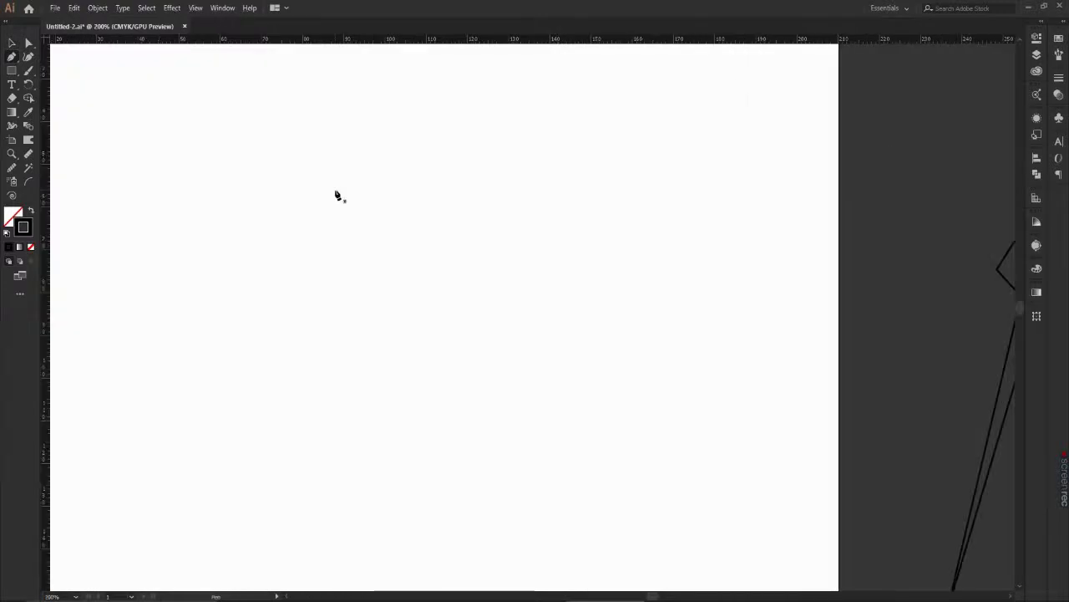
pyautogui.scroll(-2, 338, 196)
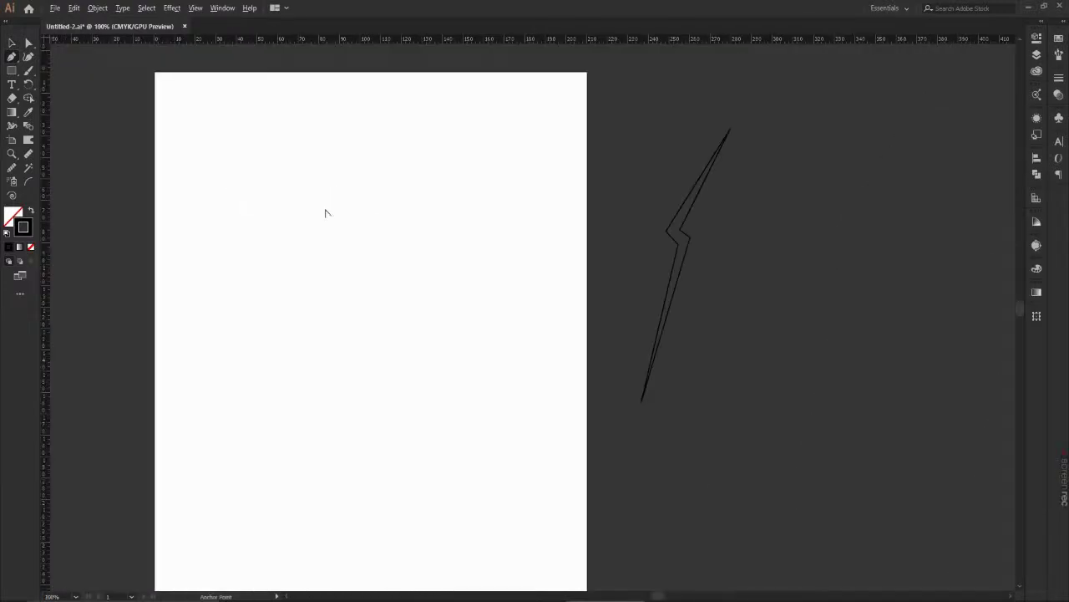
pyautogui.scroll(2, 349, 214)
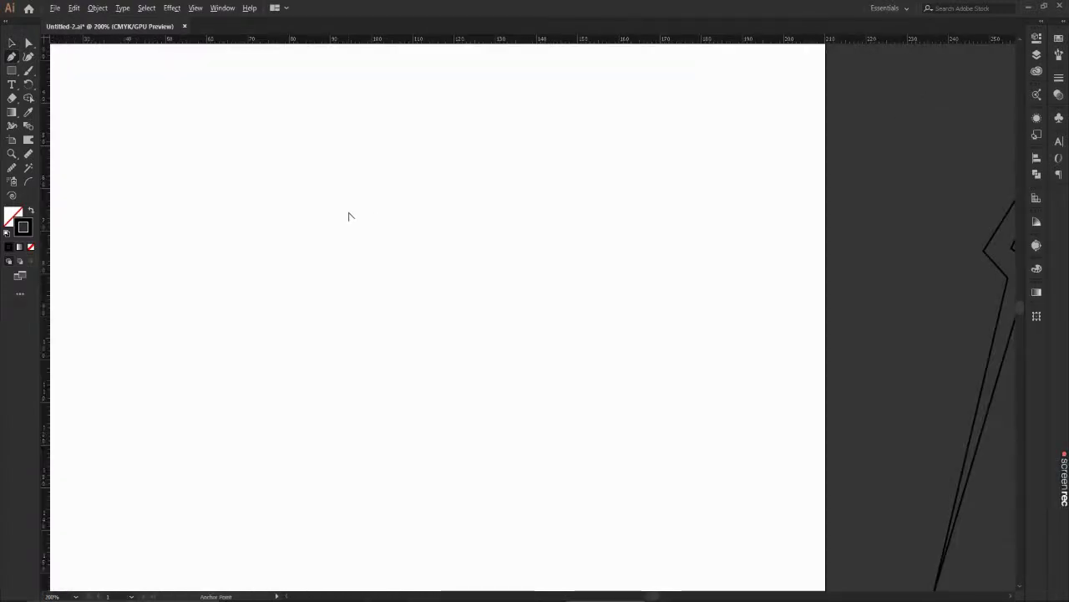
pyautogui.scroll(-2, 349, 215)
pyautogui.scroll(2, 256, 253)
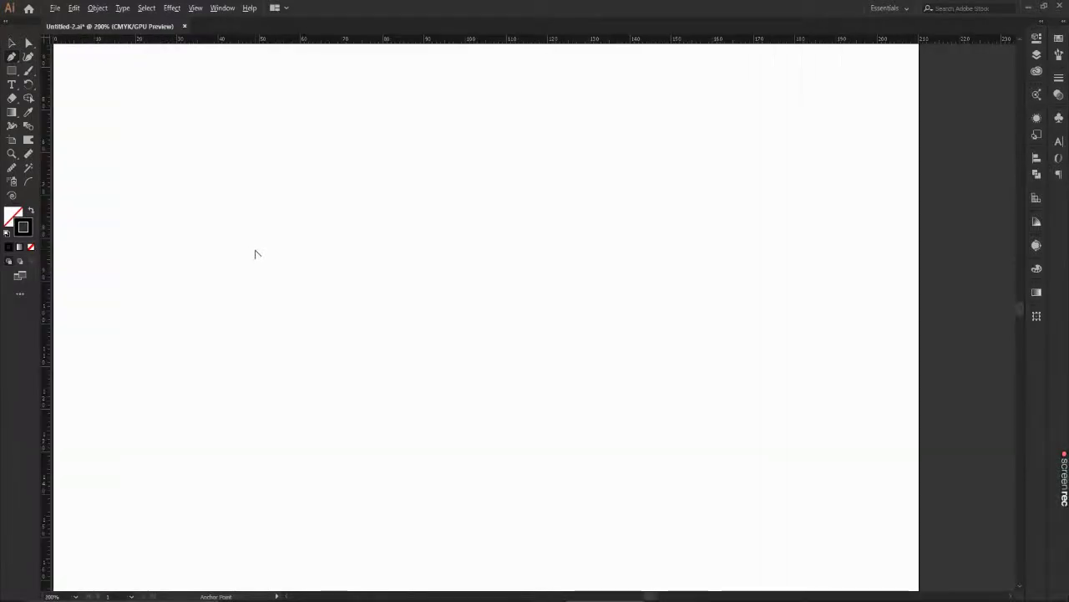
pyautogui.scroll(1, 217, 253)
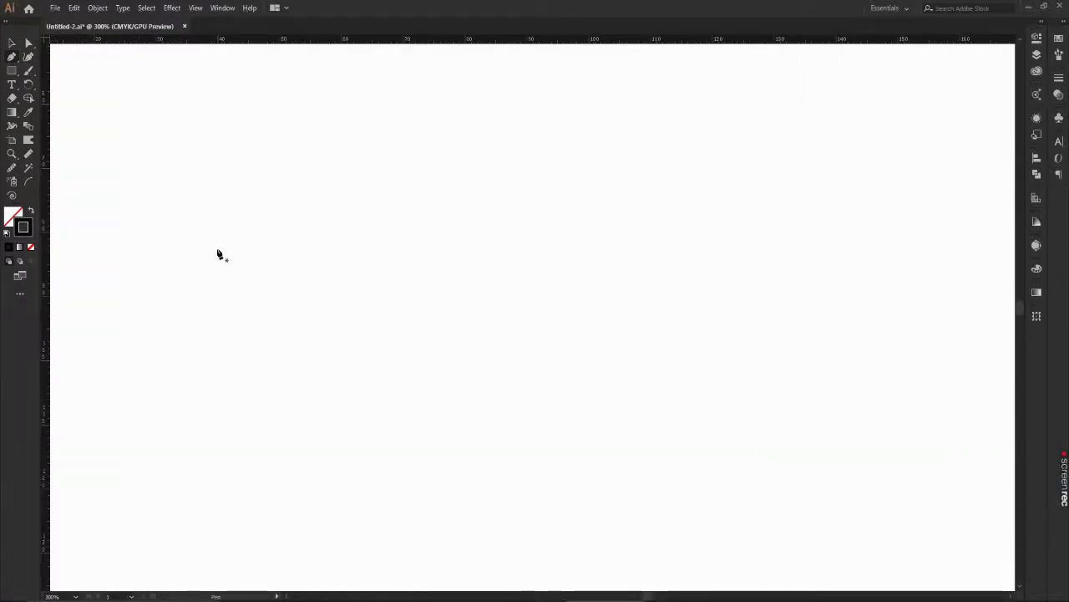
pyautogui.click(129, 222)
pyautogui.click(305, 199)
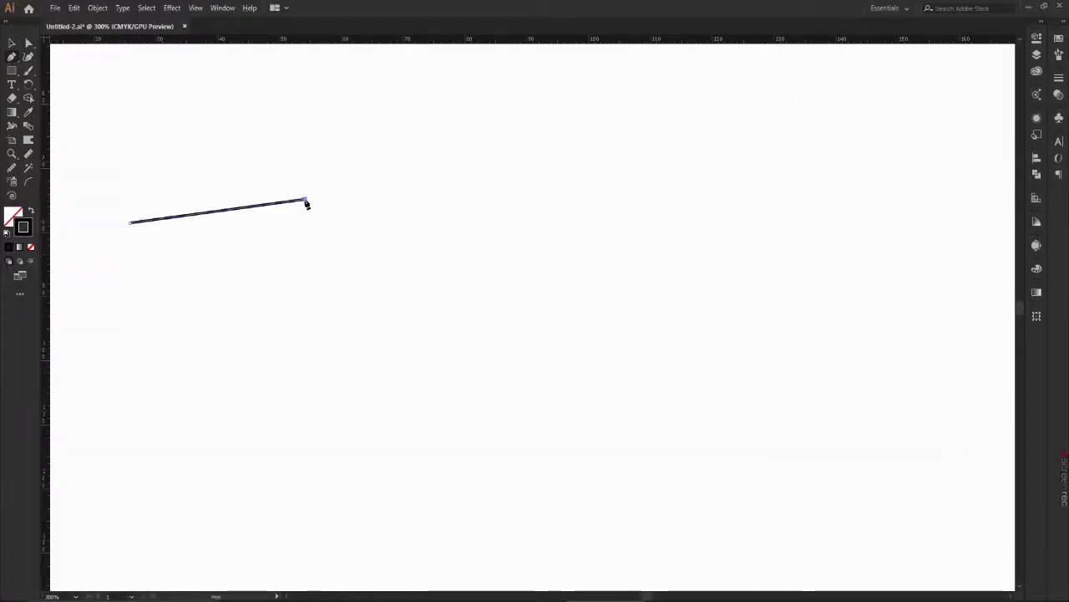
pyautogui.press('ctrl')
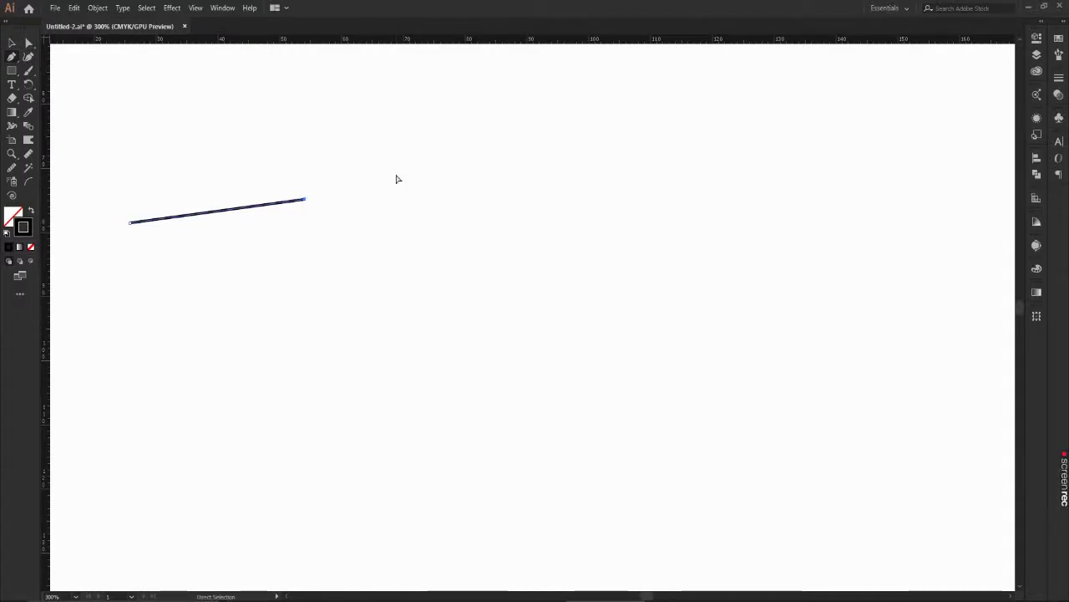
# Step: Undo the rising straight line and place the start anchor of a new Pen path at about 35 mm on the horizontal ruler
pyautogui.hotkey('ctrl', 'z')
pyautogui.hotkey('ctrl', 'z')
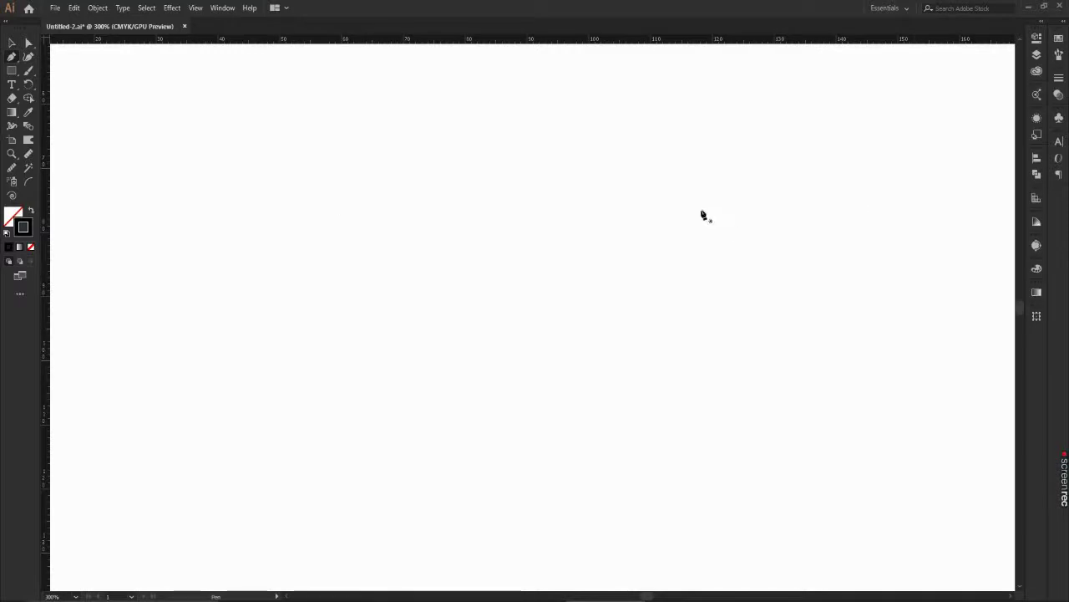
pyautogui.click(193, 154)
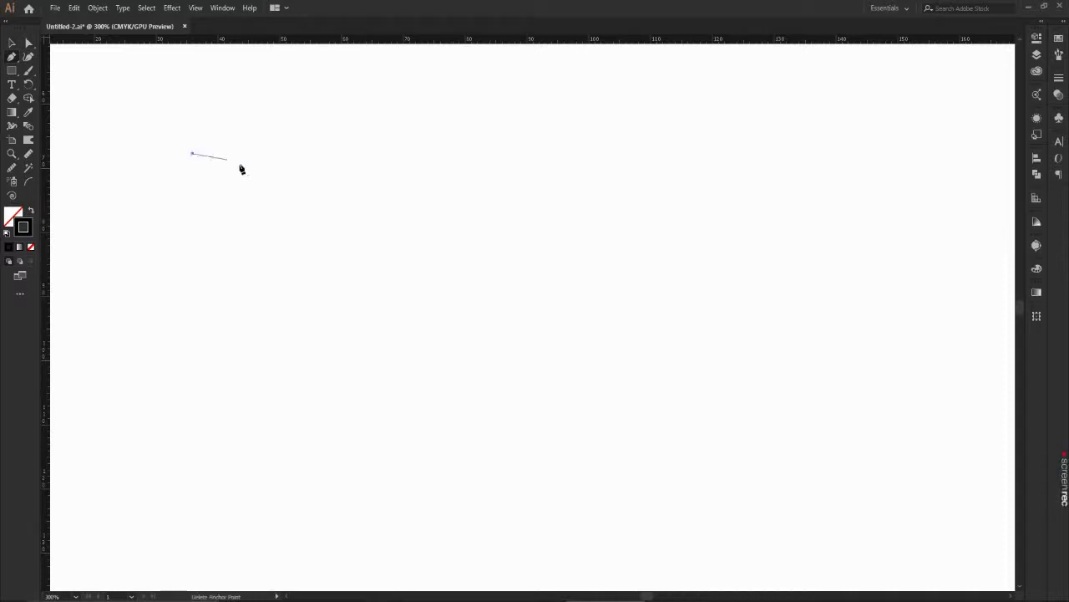
pyautogui.click(440, 196)
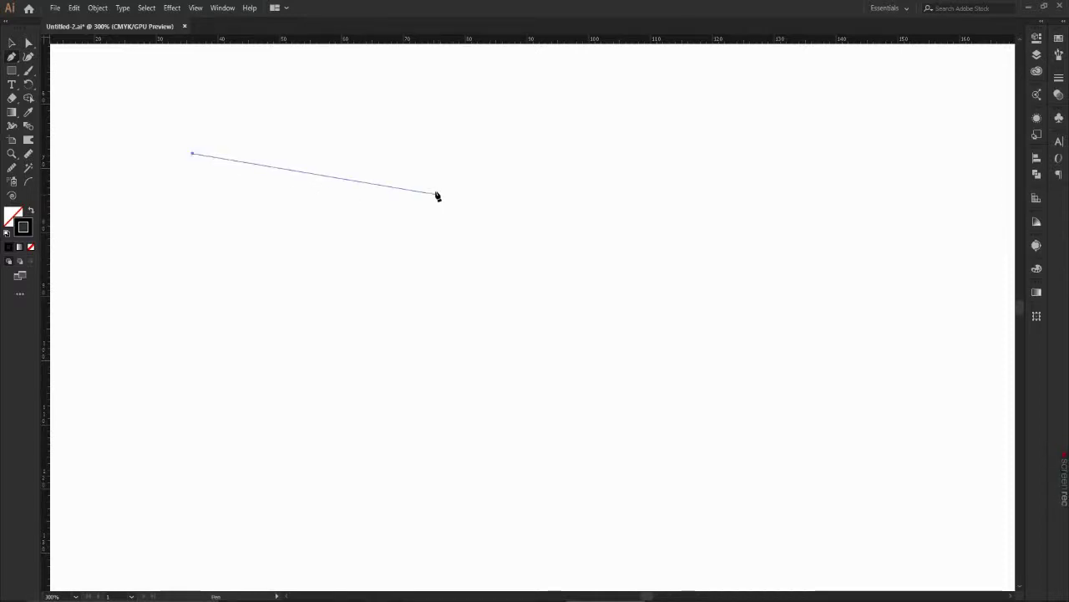
# Step: Switch to the desktop, launch QiPress from its shortcut and refresh the desktop
pyautogui.click(1029, 7)
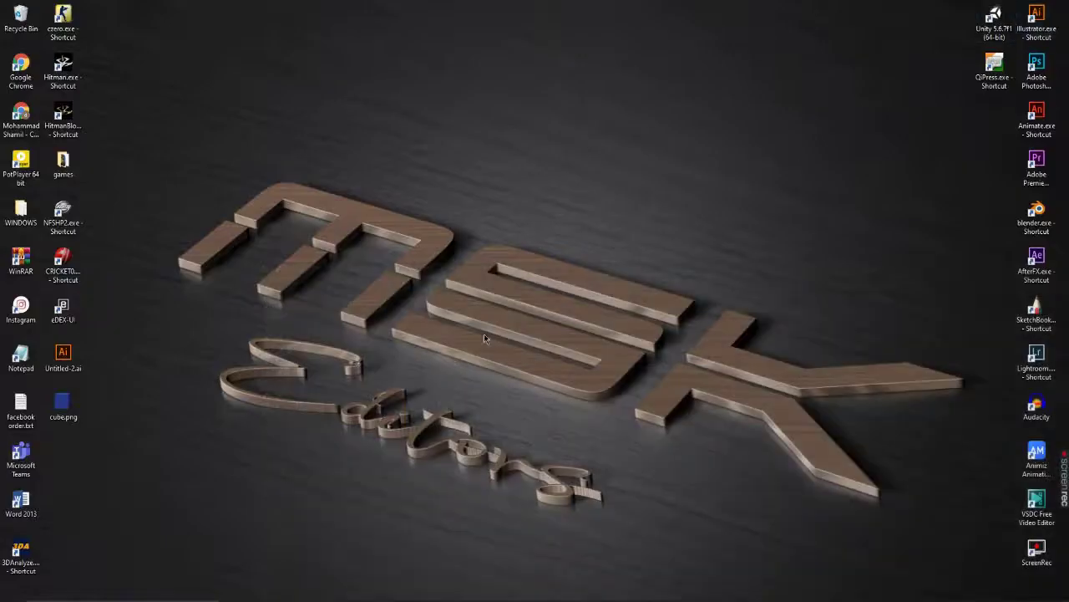
pyautogui.doubleClick(982, 89)
pyautogui.rightClick(592, 85)
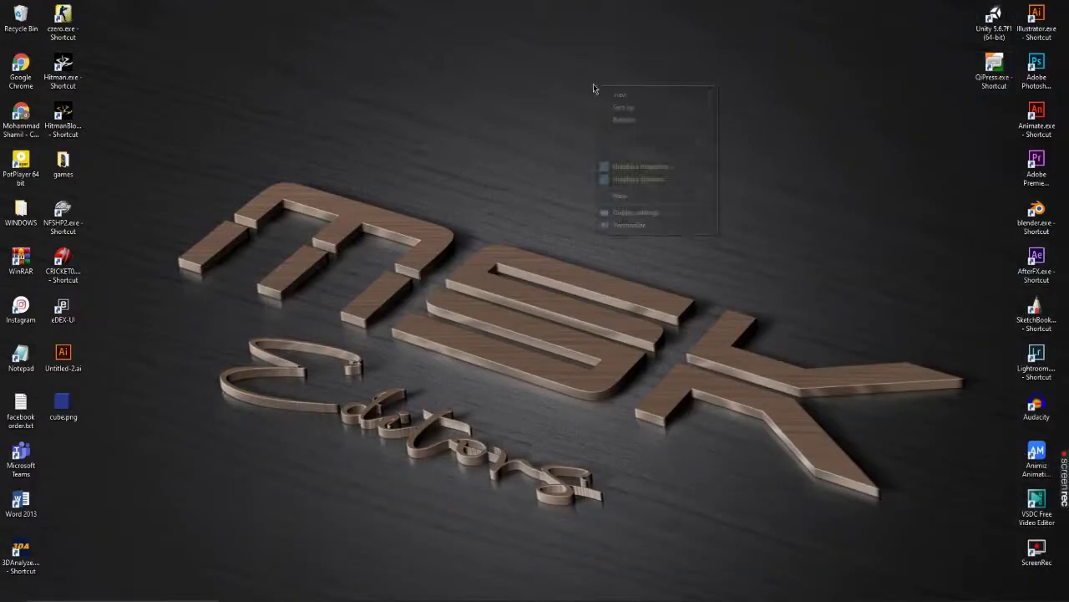
pyautogui.click(624, 118)
pyautogui.rightClick(628, 122)
pyautogui.click(654, 157)
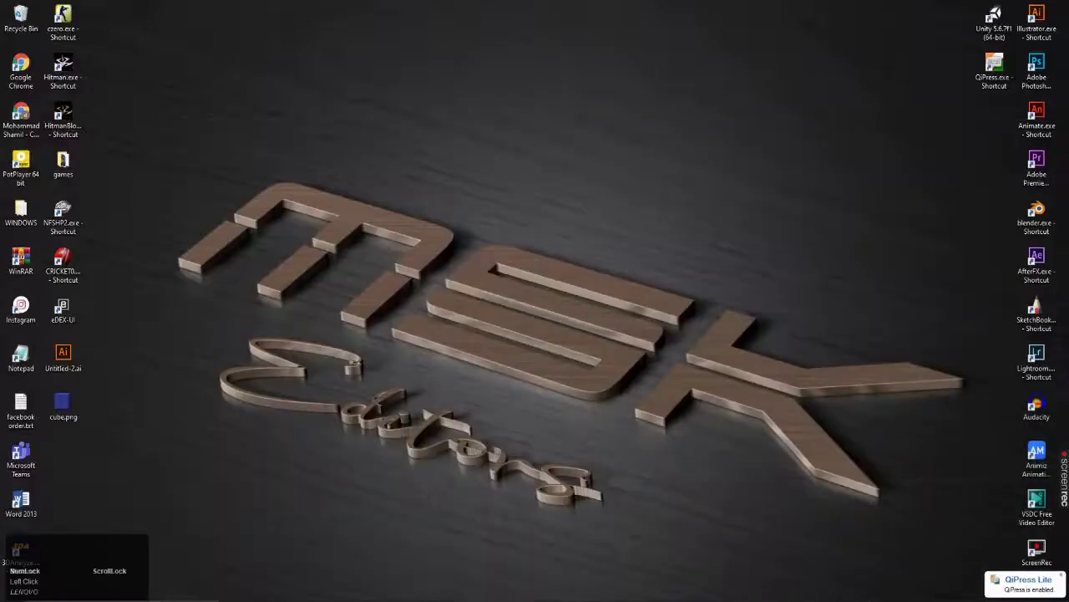
# Step: Return to Illustrator, draw an upward-arched Pen curve about 49 mm wide from the start anchor, and undo it
pyautogui.click(192, 154)
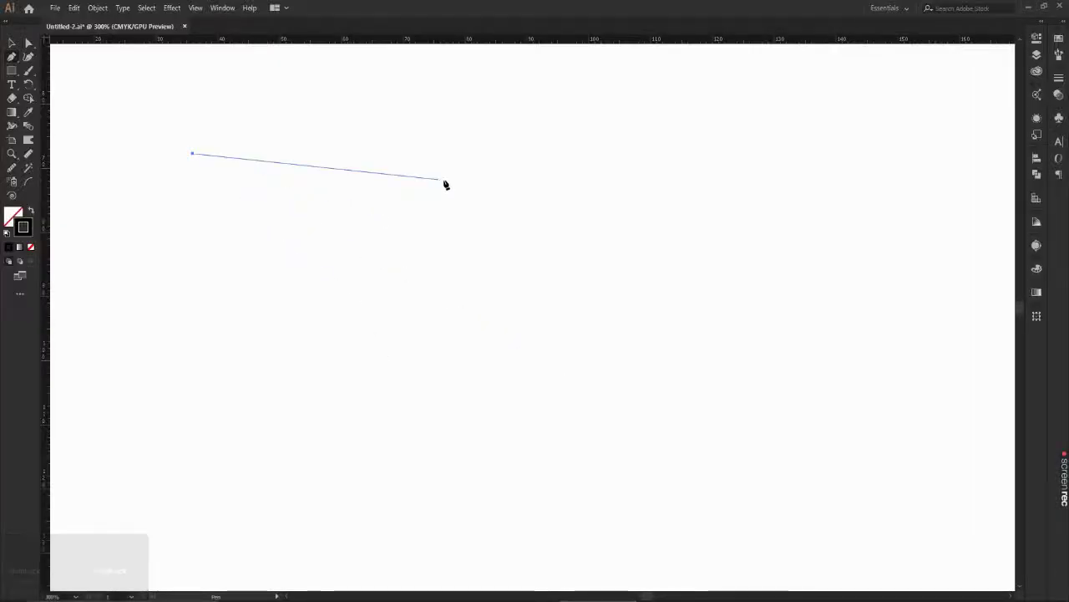
pyautogui.click(496, 185)
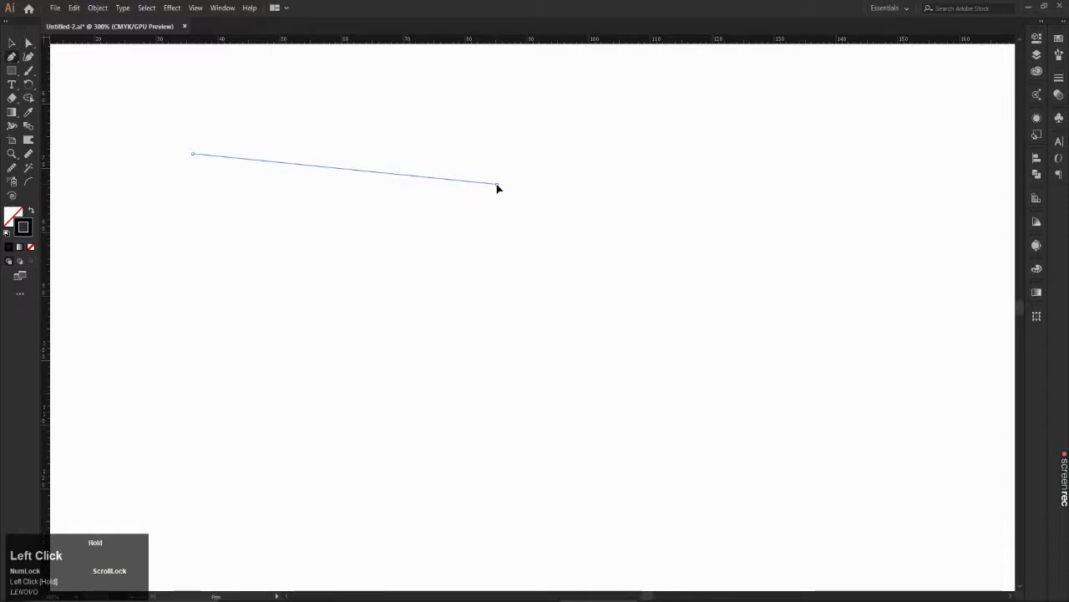
pyautogui.moveTo(511, 189); pyautogui.dragTo(634, 349)
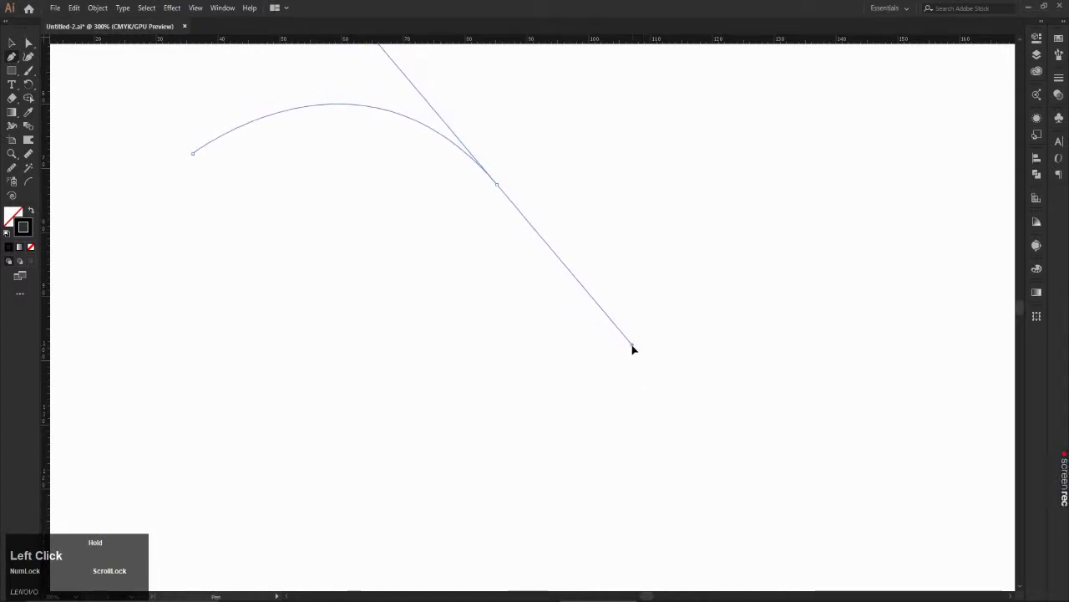
pyautogui.moveTo(634, 349); pyautogui.dragTo(635, 350)
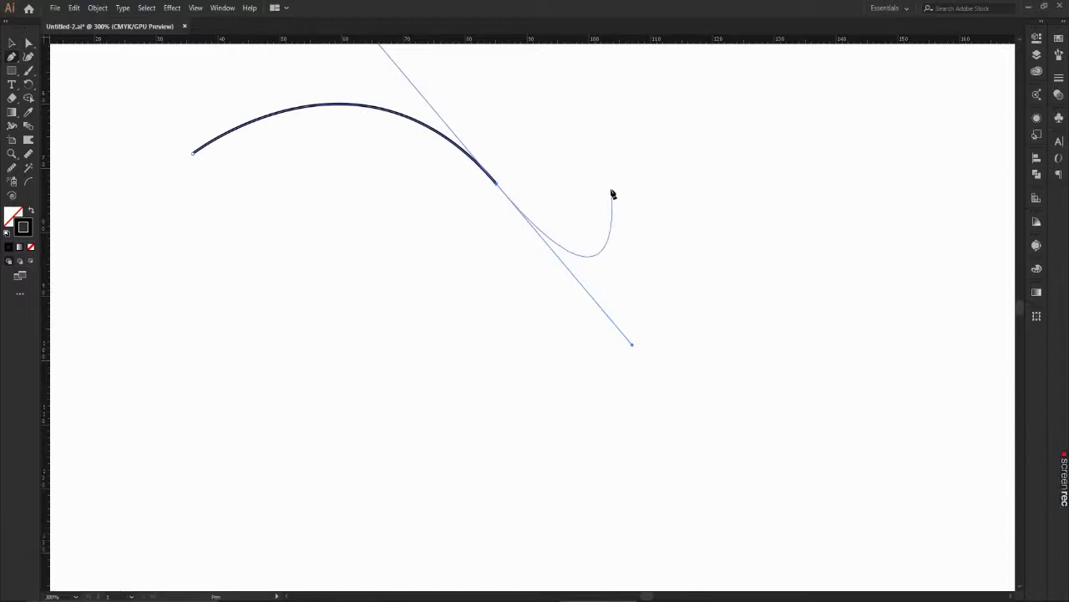
pyautogui.hotkey('ctrl', 'z')
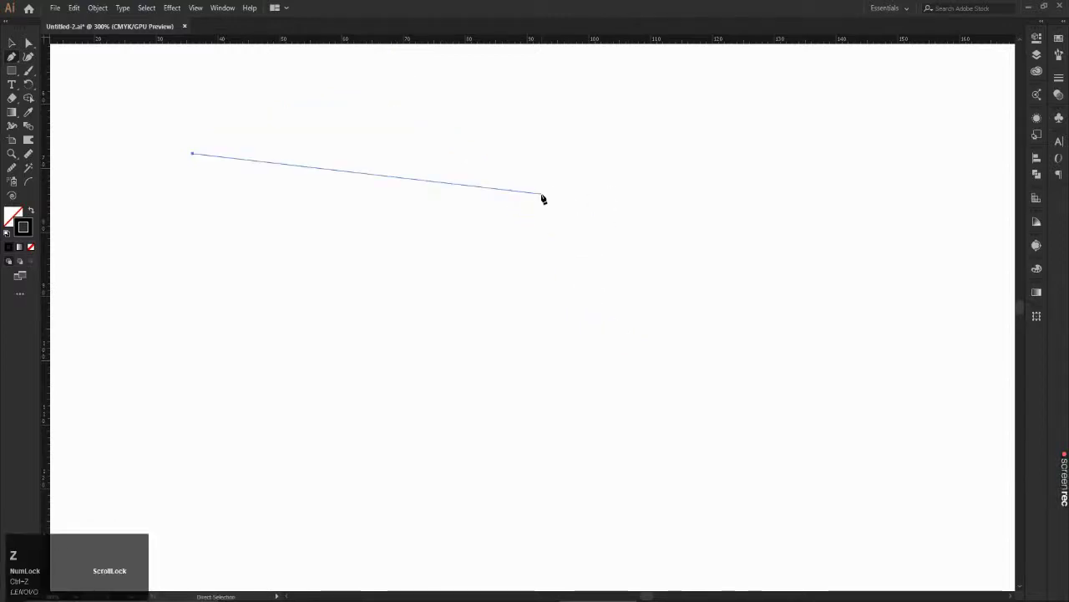
# Step: Draw a downward-sagging Pen curve about 42 mm wide from the same start anchor, and undo it
pyautogui.click(450, 155)
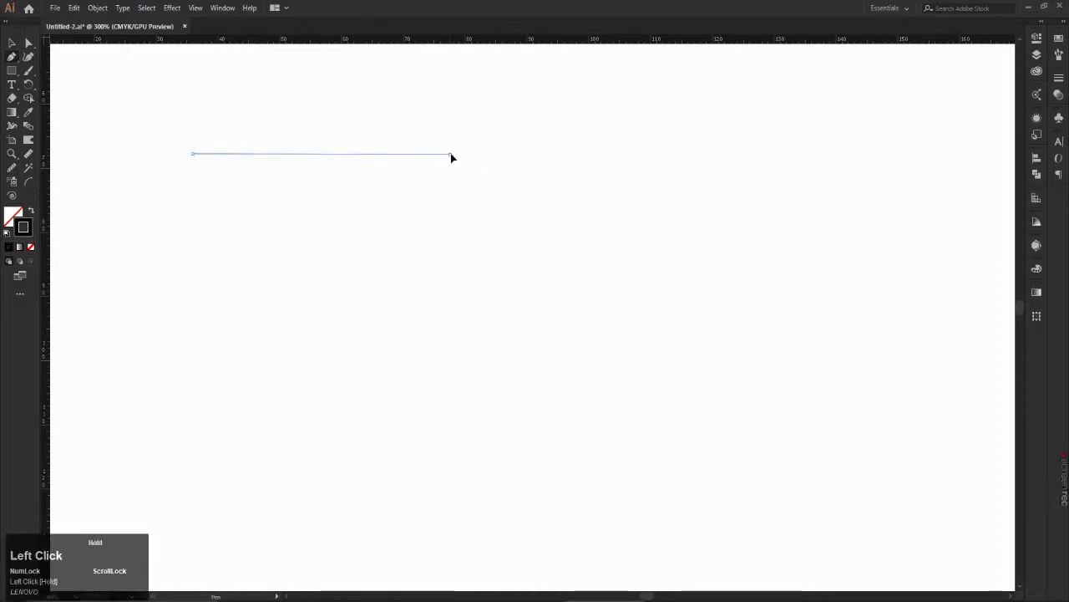
pyautogui.moveTo(451, 157); pyautogui.dragTo(597, 64)
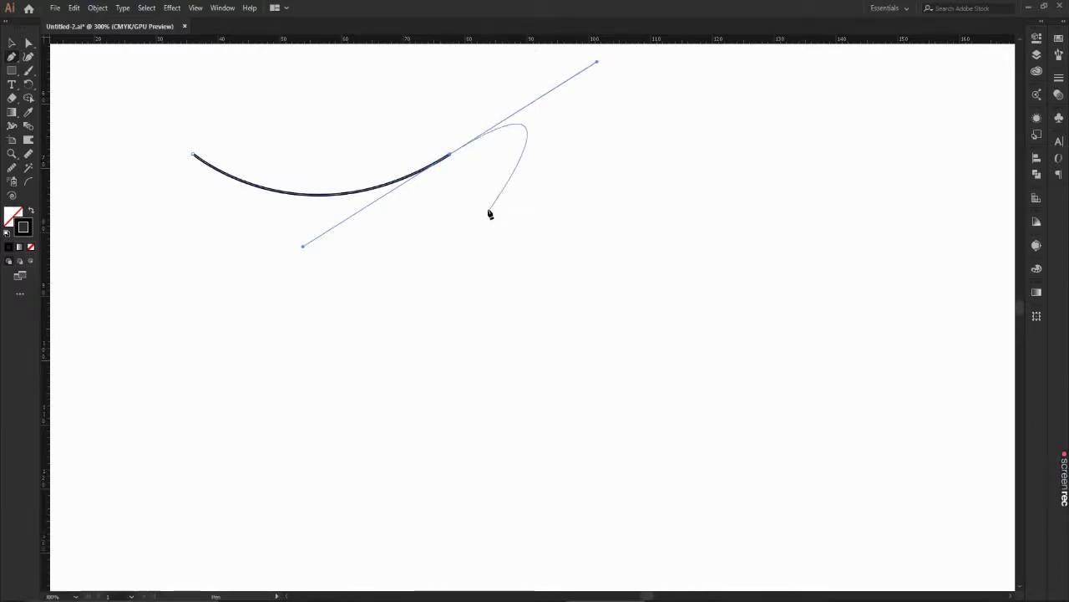
pyautogui.keyDown('alt'); pyautogui.scroll(-2, 489, 212); pyautogui.keyUp('alt')
pyautogui.keyDown('alt'); pyautogui.scroll(-2, 483, 155); pyautogui.keyUp('alt')
pyautogui.keyDown('alt'); pyautogui.scroll(5, 484, 136); pyautogui.keyUp('alt')
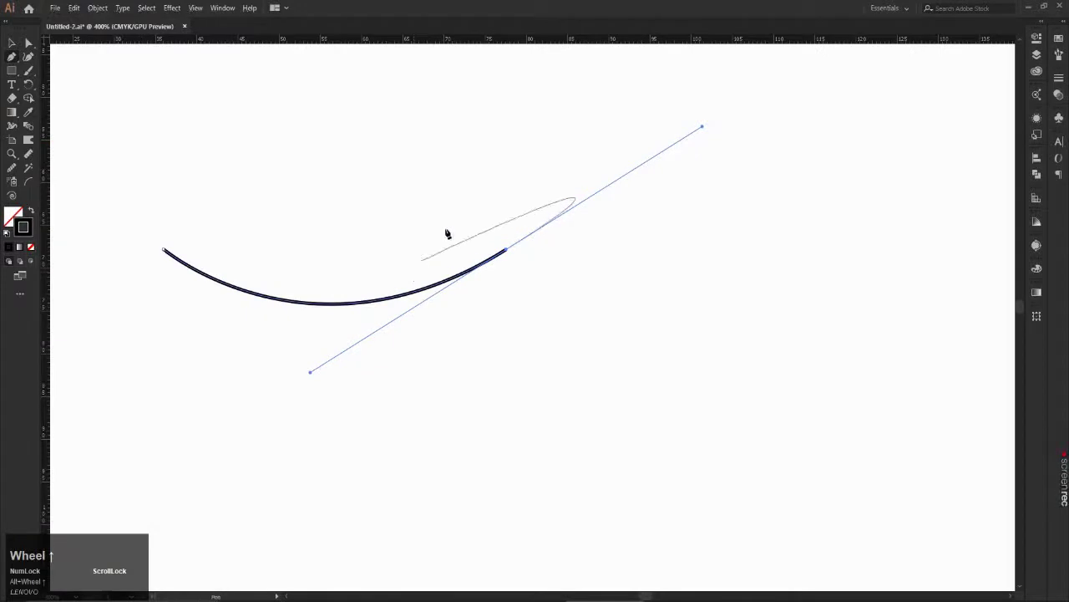
pyautogui.keyDown('alt'); pyautogui.scroll(-2, 513, 204); pyautogui.keyUp('alt')
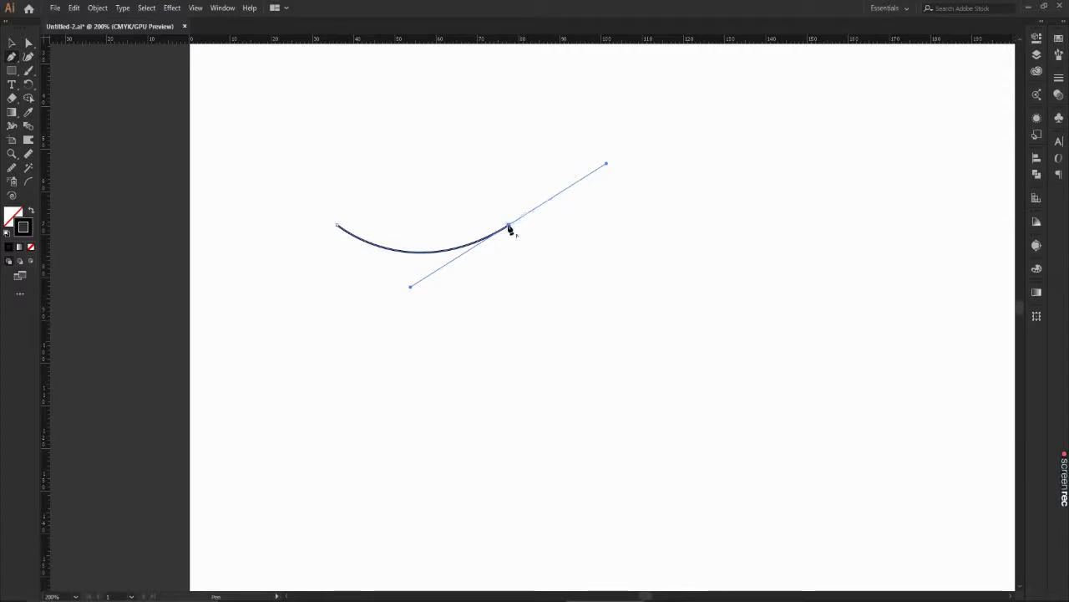
pyautogui.hotkey('ctrl', 'z')
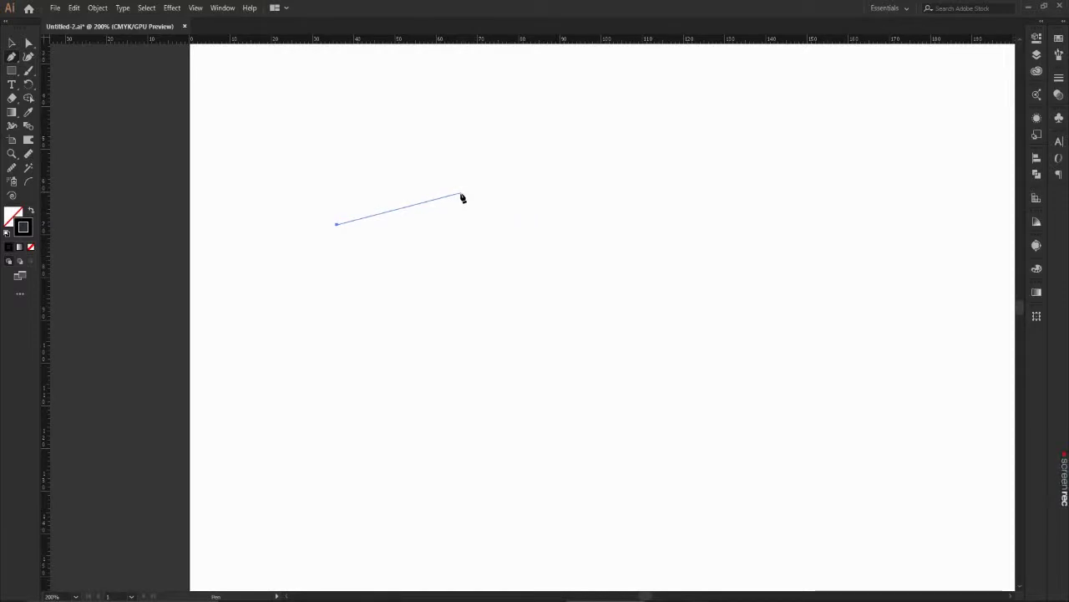
# Step: Draw an arched Pen curve about 31 mm wide from the start anchor and remove the outgoing handle at its end anchor
pyautogui.moveTo(463, 192); pyautogui.dragTo(538, 212)
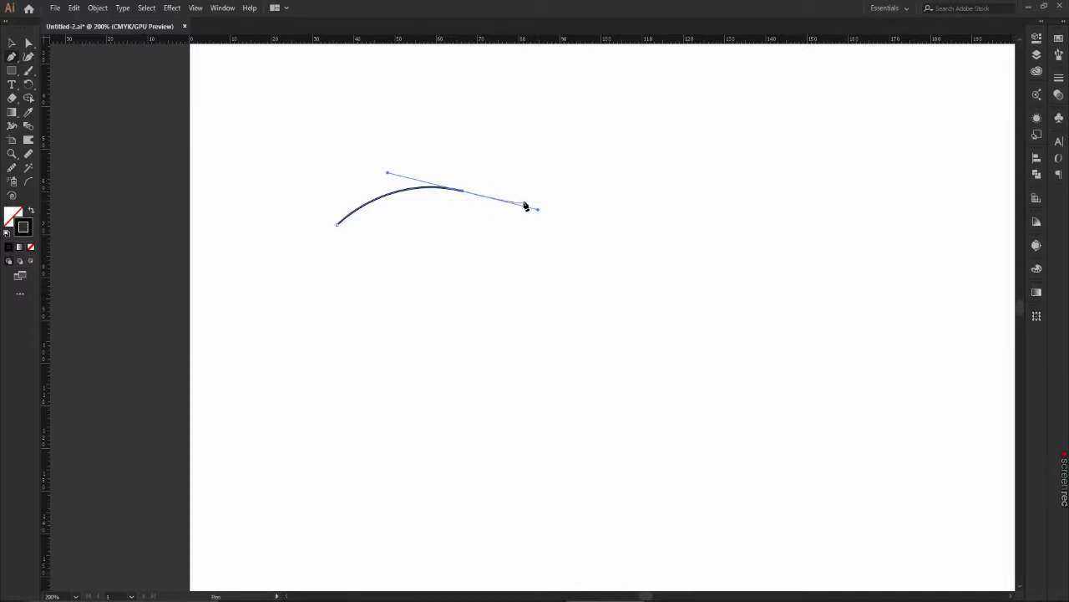
pyautogui.press('alt')
pyautogui.scroll(-5, 462, 192)
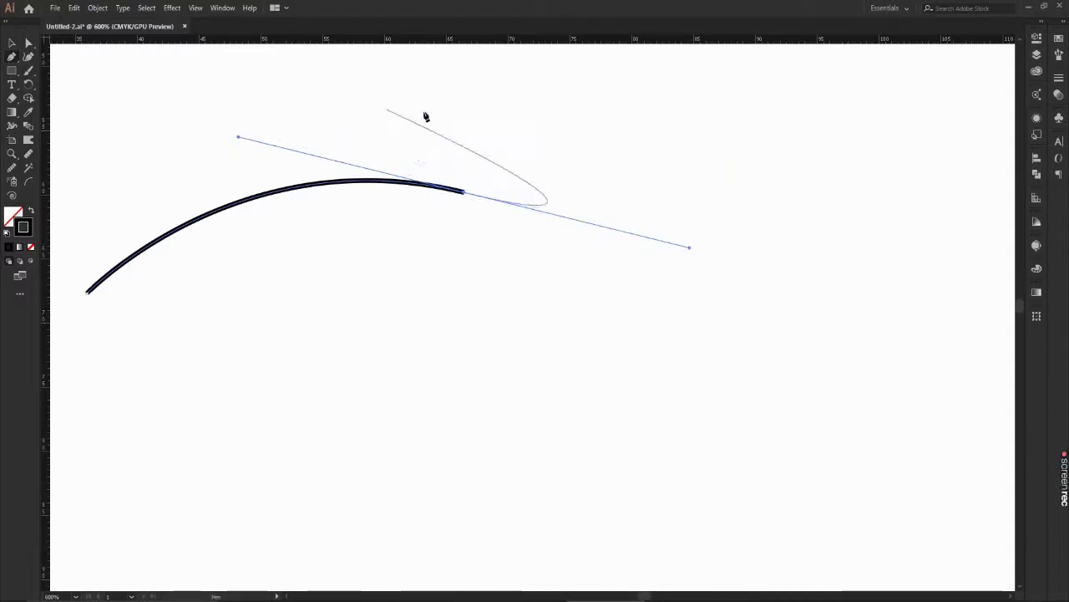
pyautogui.click(465, 195)
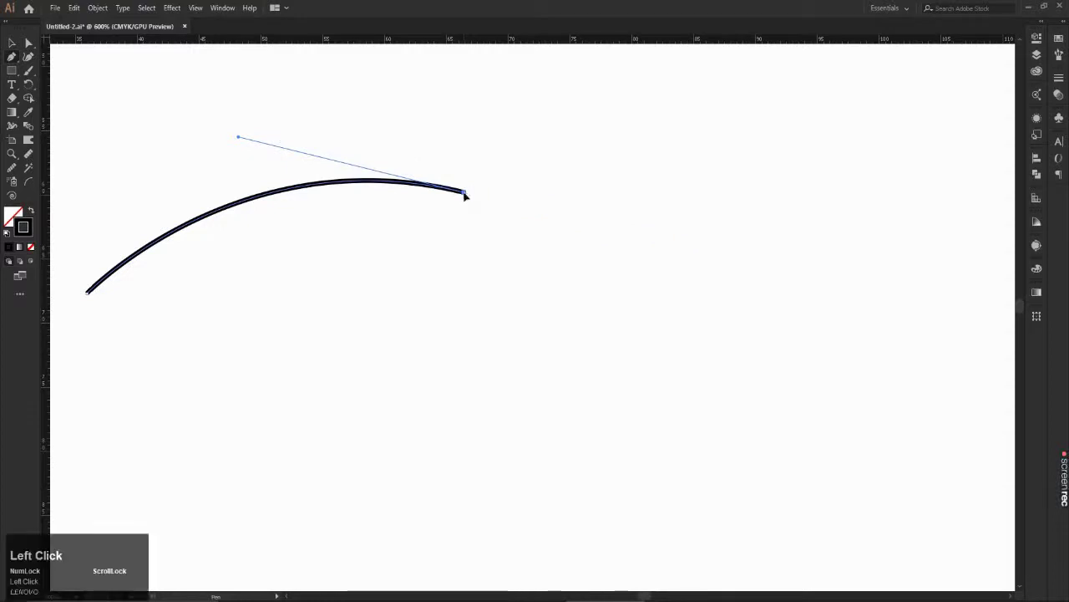
pyautogui.moveTo(466, 196); pyautogui.dragTo(662, 166)
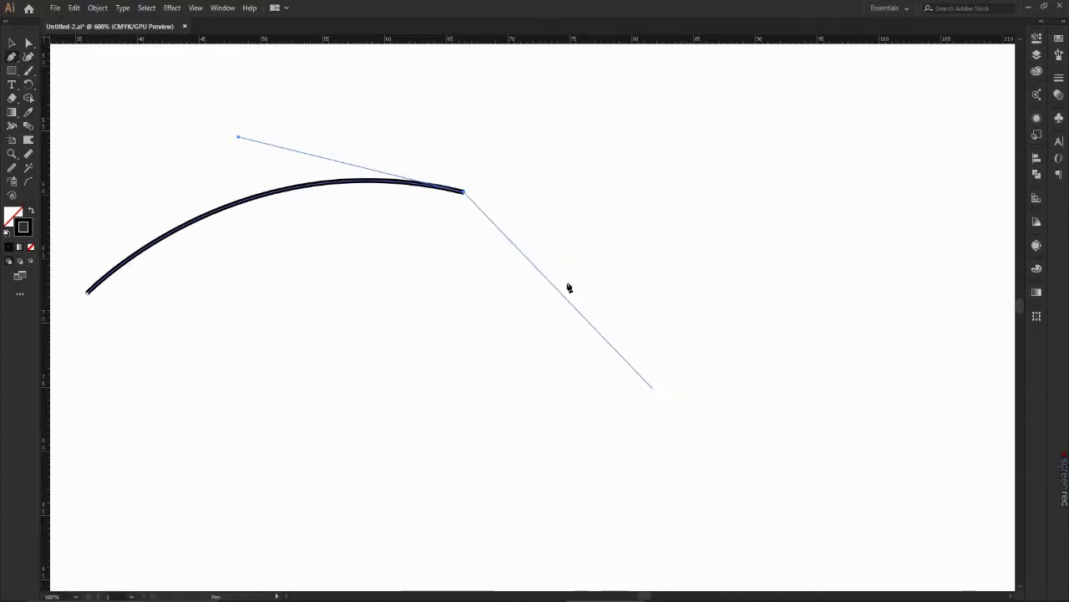
# Step: Add a second arched segment about 34 mm wide that falls to the right, and remove its outgoing handle
pyautogui.scroll(4, 568, 287)
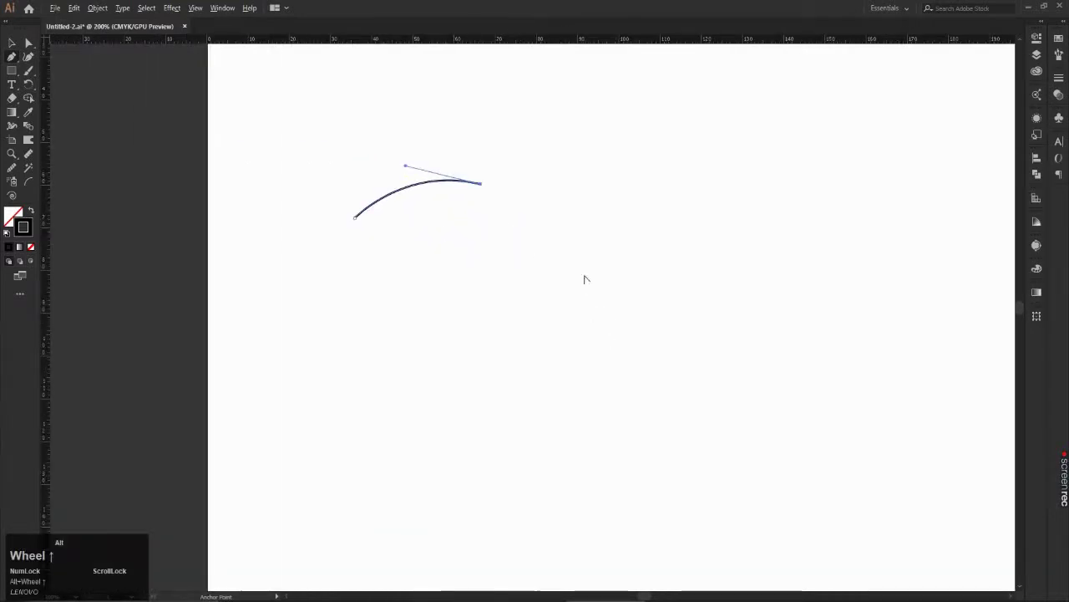
pyautogui.scroll(1, 584, 279)
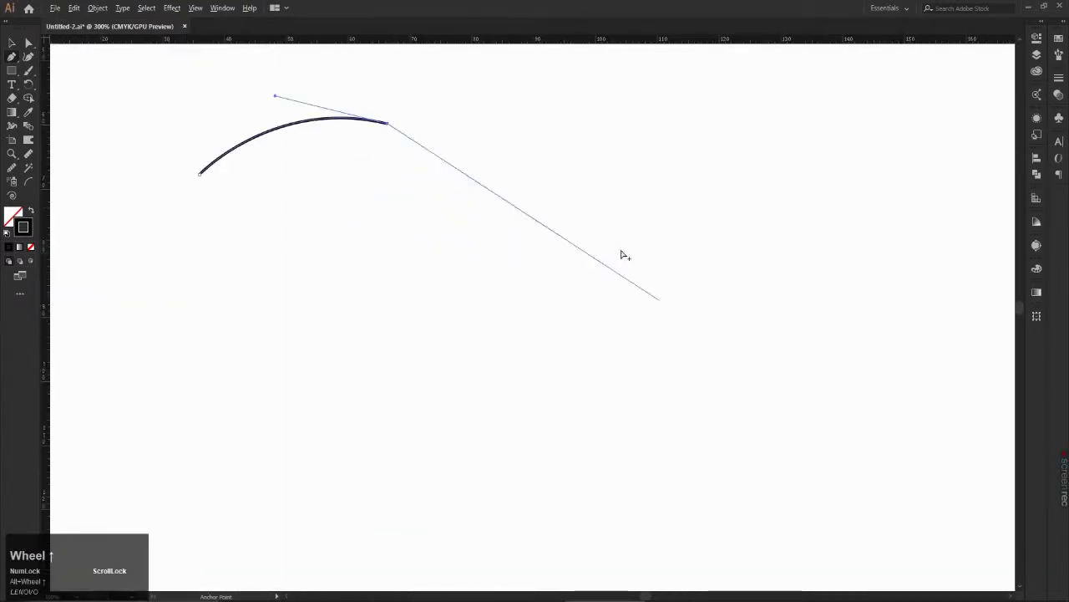
pyautogui.click(597, 211)
pyautogui.moveTo(601, 214)
pyautogui.mouseDown()
pyautogui.moveTo(723, 330)
pyautogui.moveTo(675, 335)
pyautogui.mouseUp()
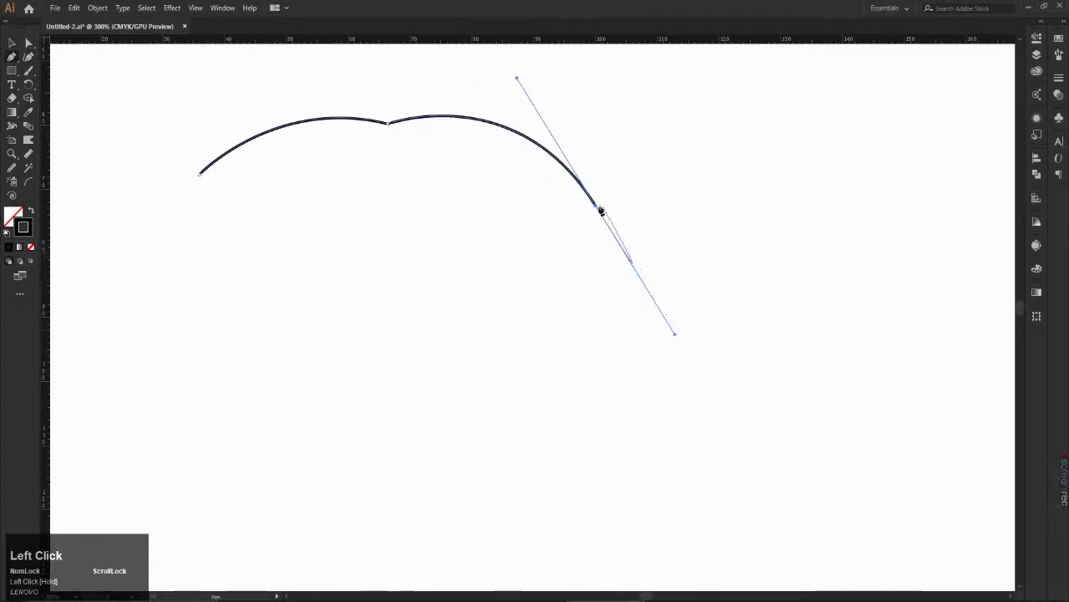
pyautogui.click(595, 208)
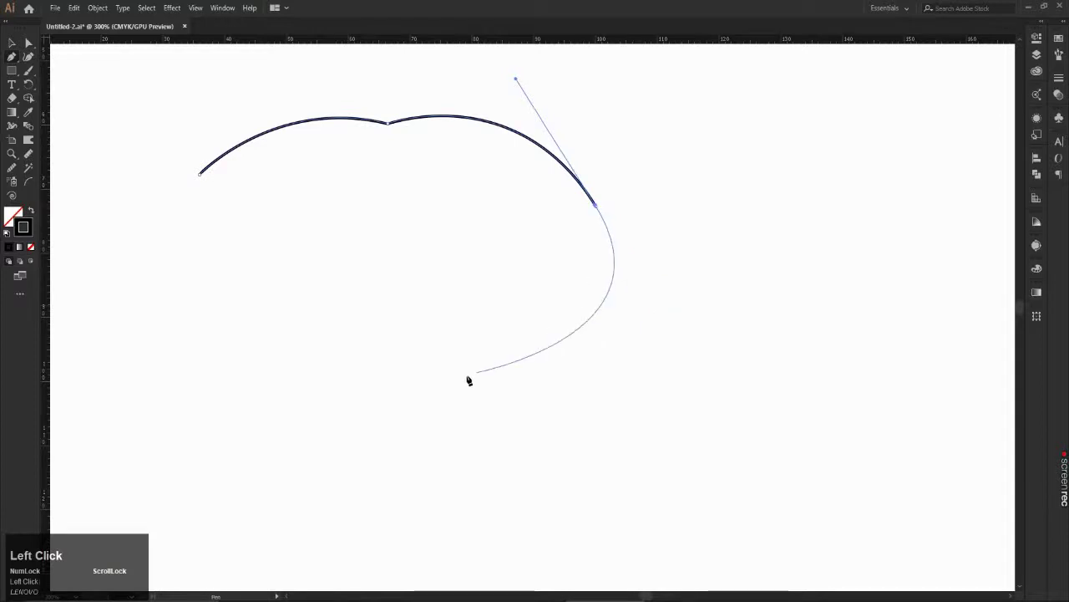
pyautogui.click(599, 212)
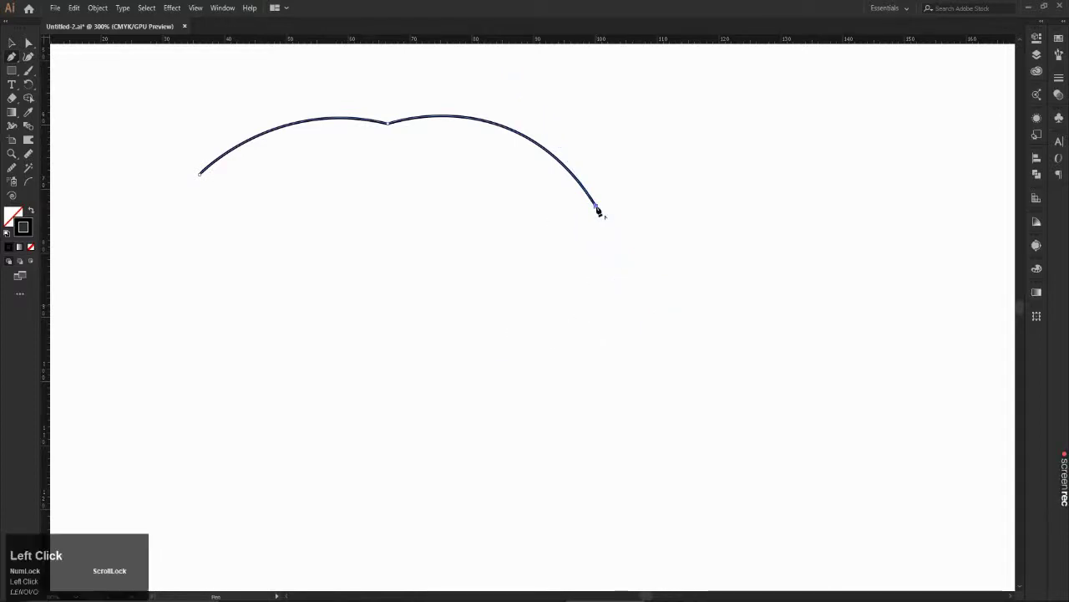
# Step: Extend the path with four more curved segments into a winding S-like line, removing the outgoing handle at the first new anchor
pyautogui.moveTo(485, 360)
pyautogui.mouseDown()
pyautogui.moveTo(360, 389)
pyautogui.moveTo(342, 358)
pyautogui.mouseUp()
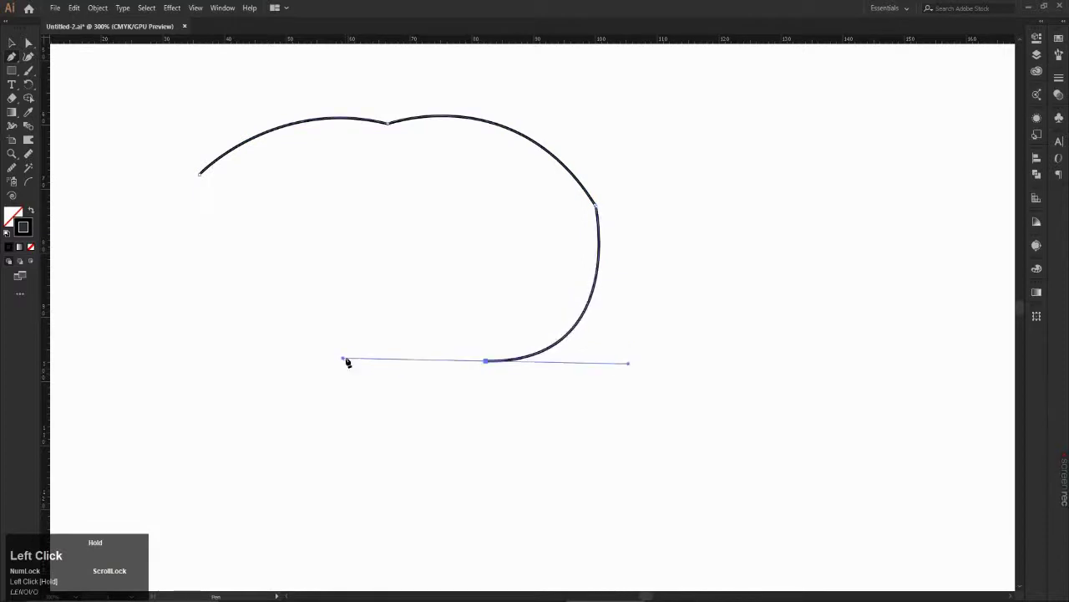
pyautogui.click(486, 362)
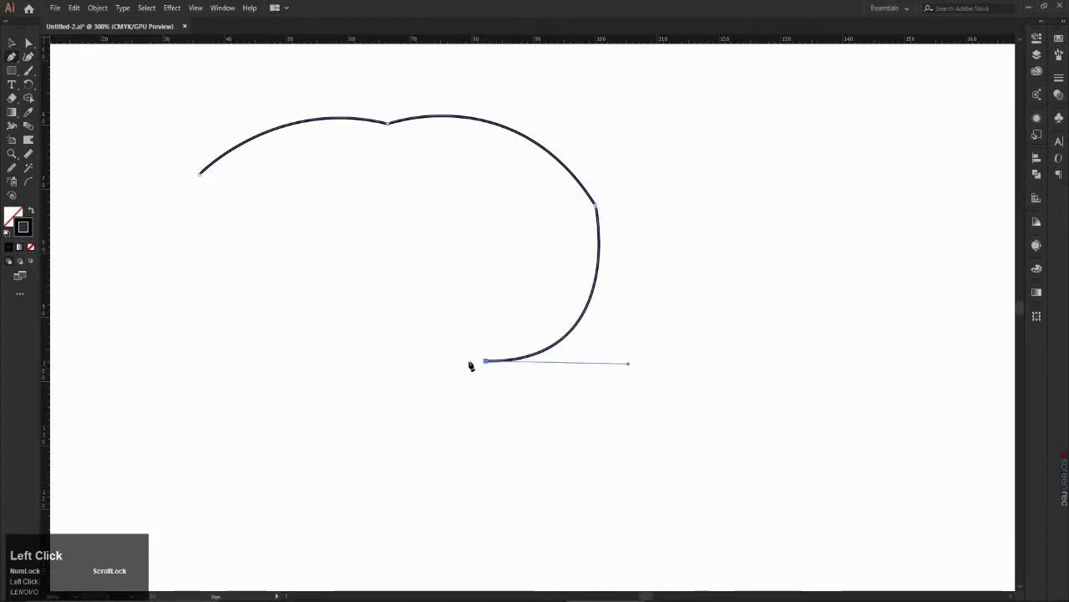
pyautogui.moveTo(169, 355); pyautogui.dragTo(104, 453)
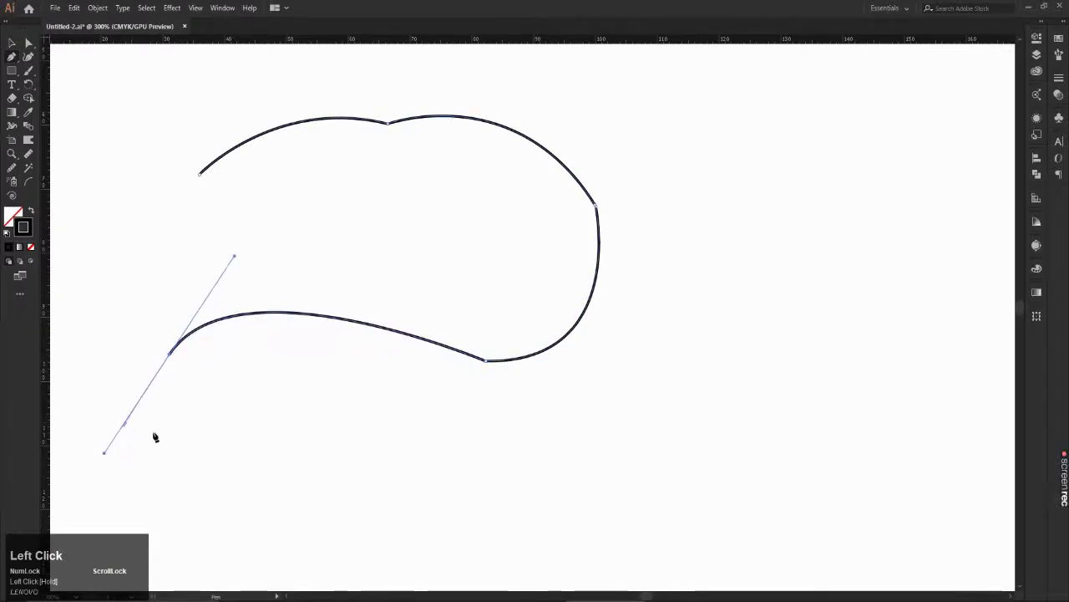
pyautogui.click(286, 497)
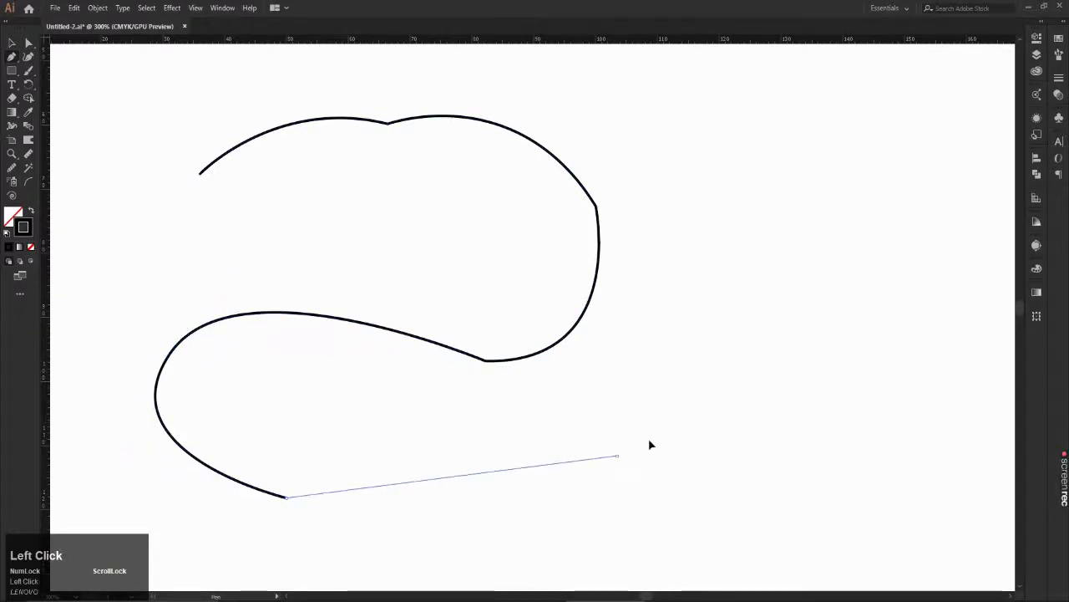
pyautogui.moveTo(616, 455); pyautogui.dragTo(782, 356)
# Step: Undo all the curved segments of the path together with its start anchor
pyautogui.scroll(-2, 626, 305)
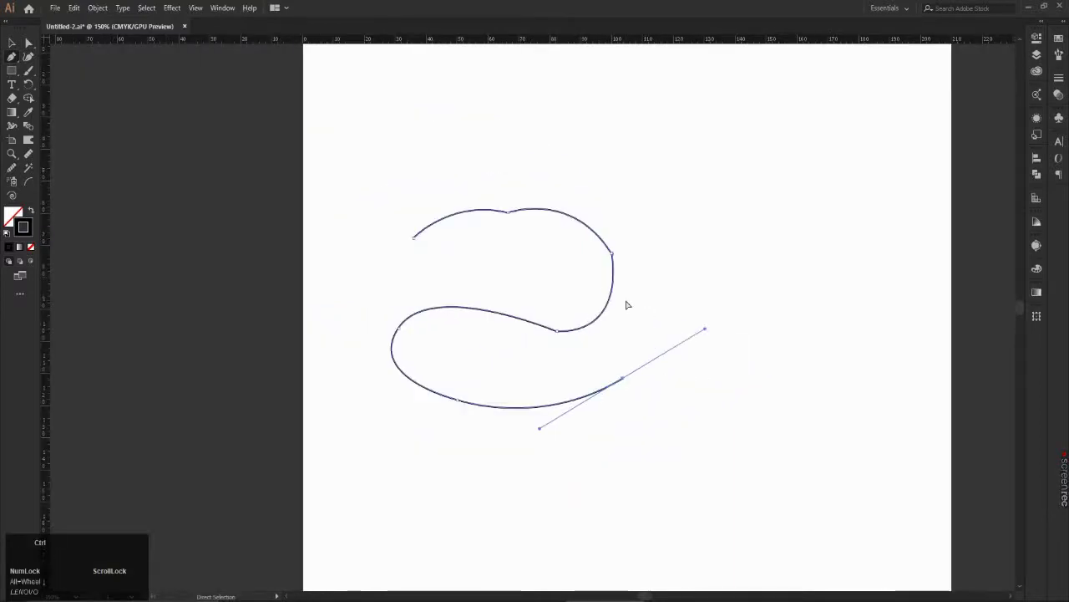
pyautogui.hotkey('ctrl', 'z')
pyautogui.hotkey('ctrl', 'z')
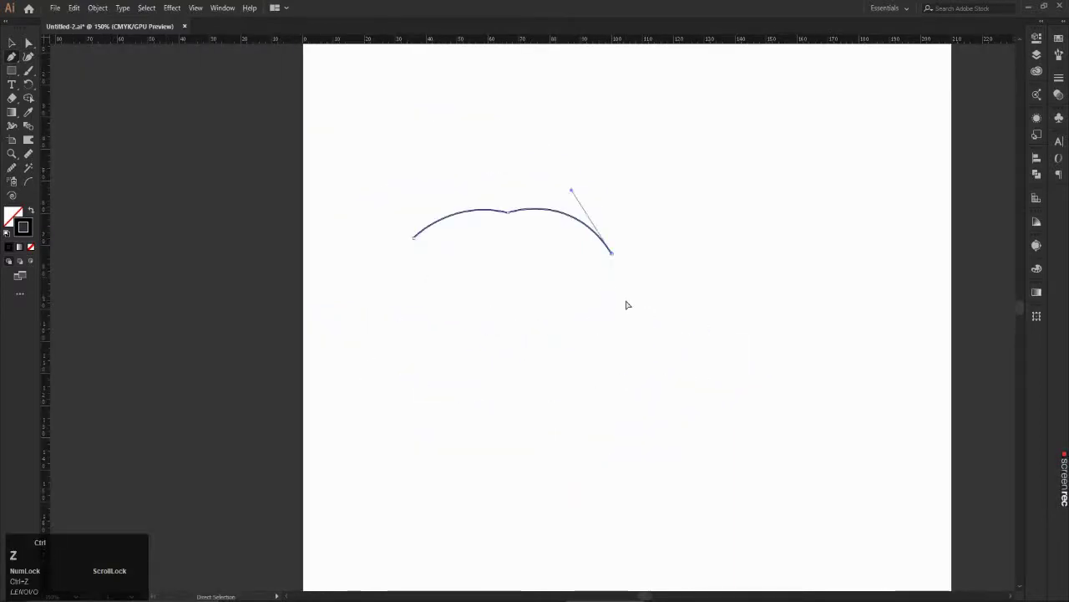
pyautogui.hotkey('ctrl', 'z')
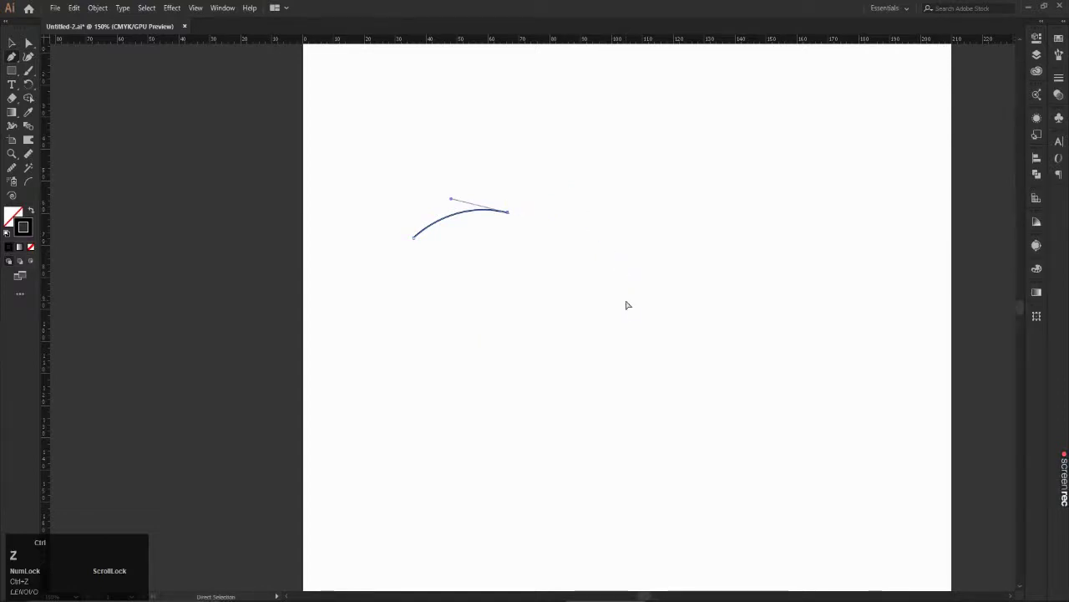
pyautogui.scroll(4, 547, 198)
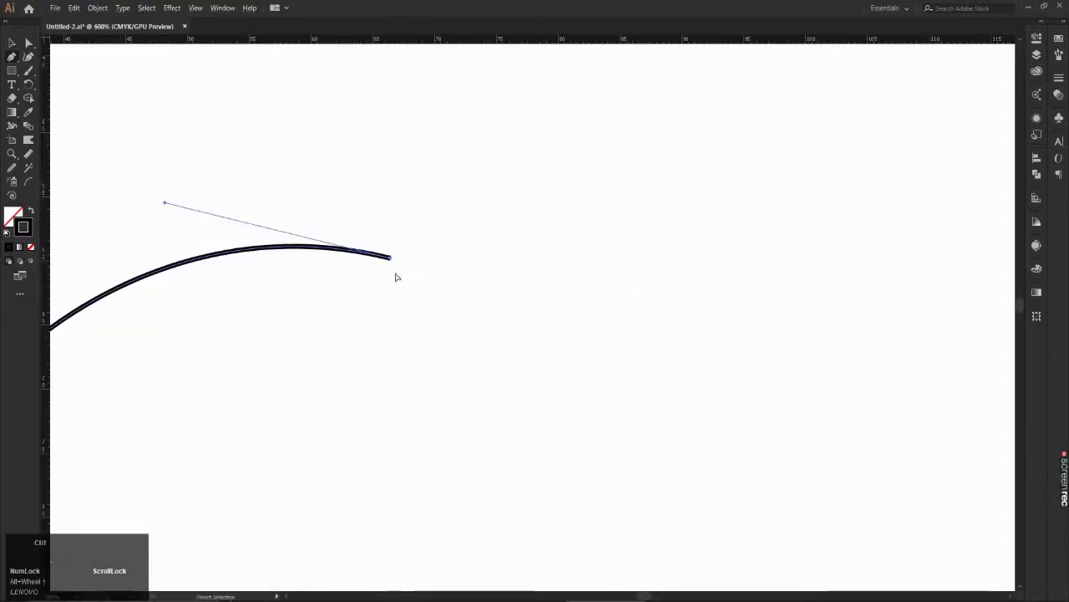
pyautogui.hotkey('ctrl', 'z')
pyautogui.hotkey('ctrl', 'z')
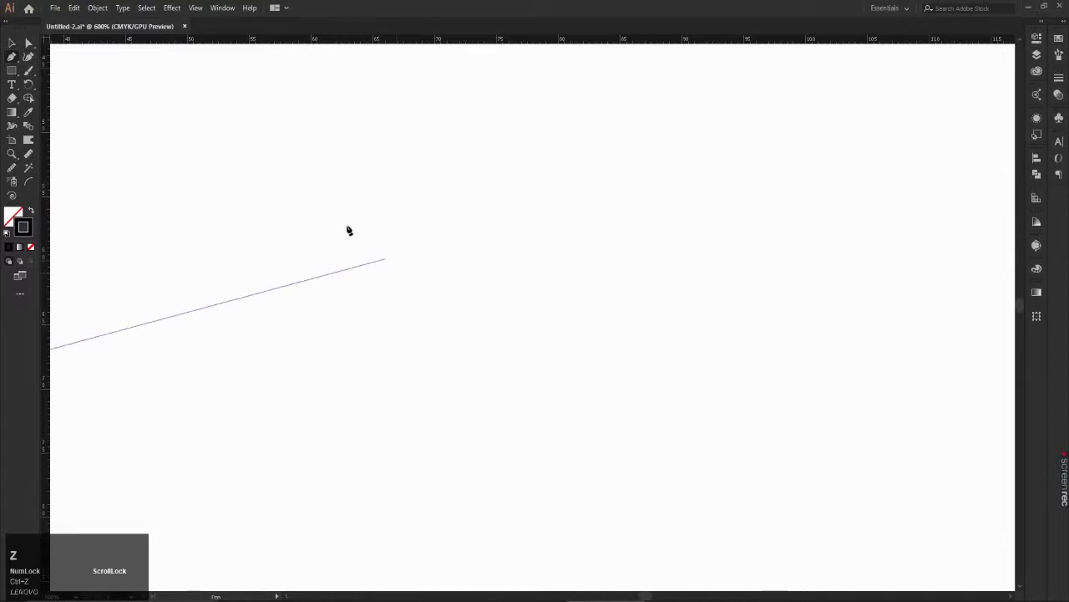
pyautogui.hotkey('ctrl', 'z')
# Step: Draw a nearly horizontal Pen segment about 19 mm long and continue it with an arched curve about 16 mm wide
pyautogui.click(247, 144)
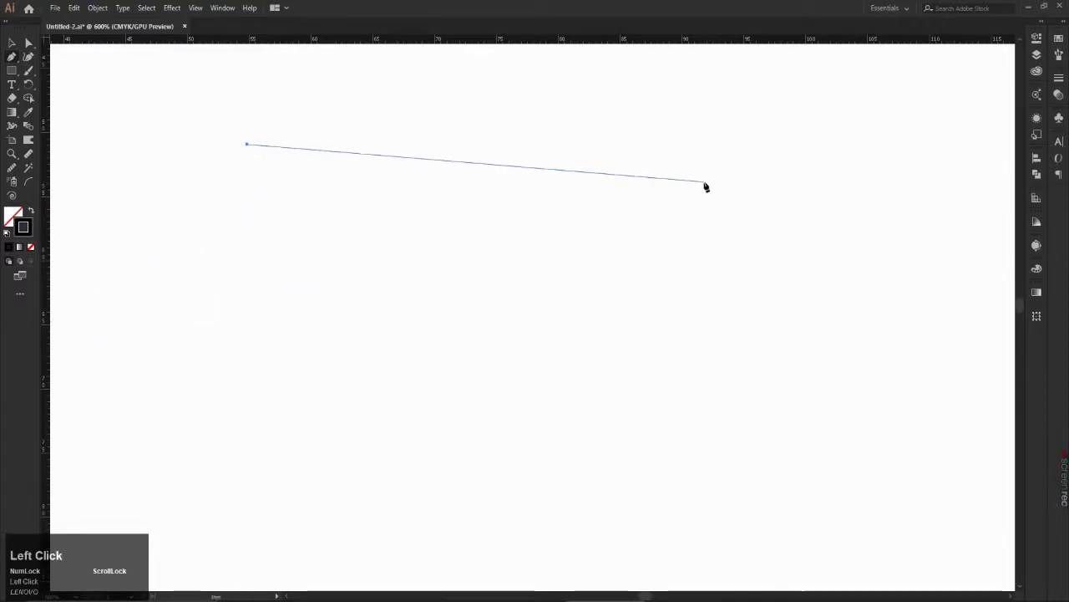
pyautogui.click(478, 148)
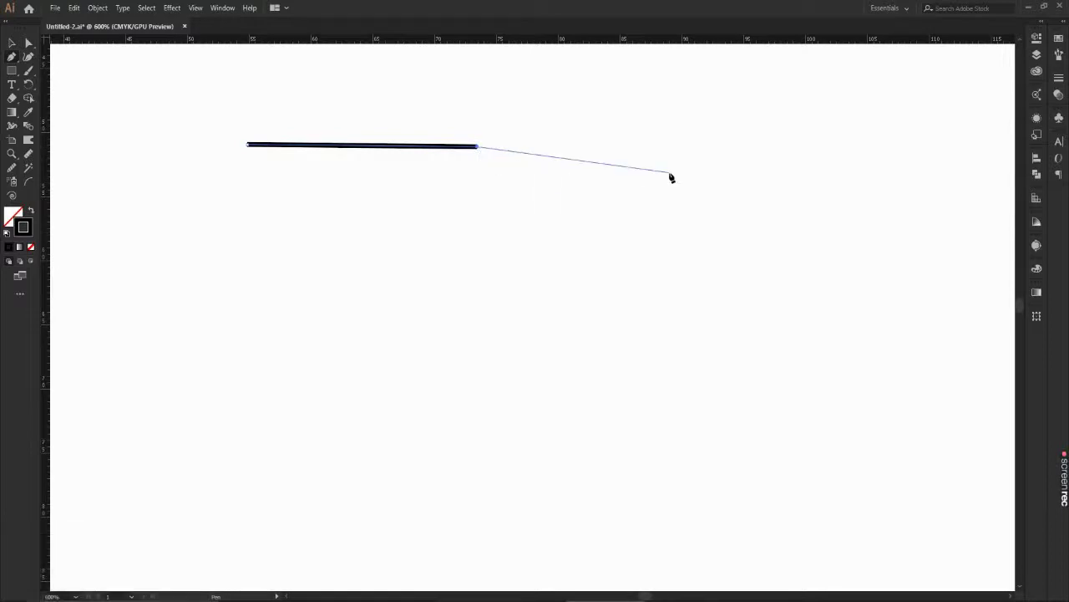
pyautogui.moveTo(671, 177)
pyautogui.mouseDown()
pyautogui.moveTo(752, 236)
pyautogui.moveTo(753, 290)
pyautogui.moveTo(733, 306)
pyautogui.mouseUp()
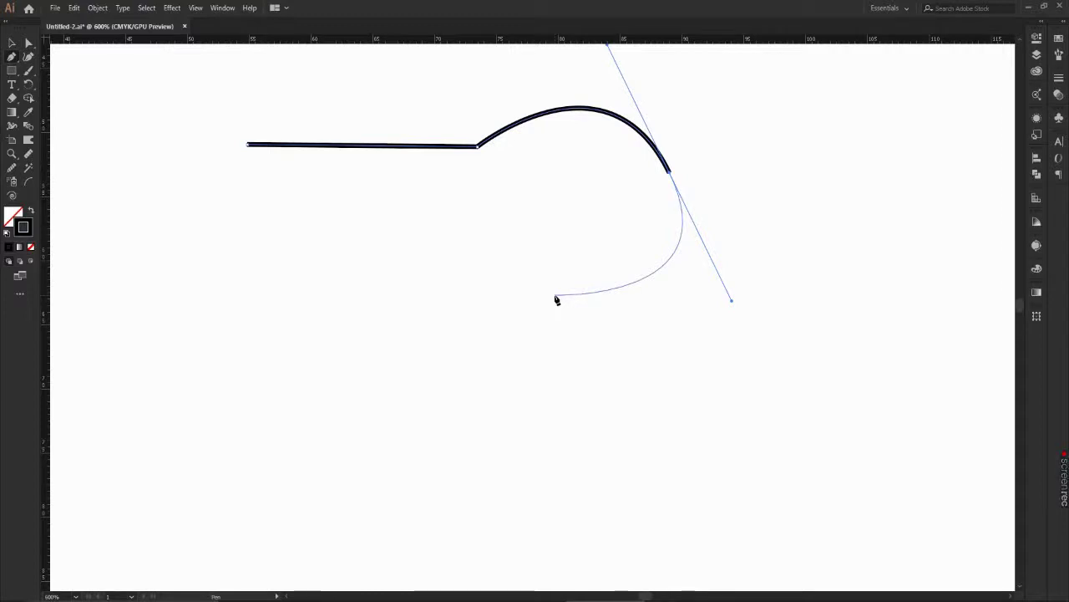
# Step: Extend the path with two curved segments around the underside, remove the last outgoing handle, and close it straight to the start anchor
pyautogui.click(543, 365)
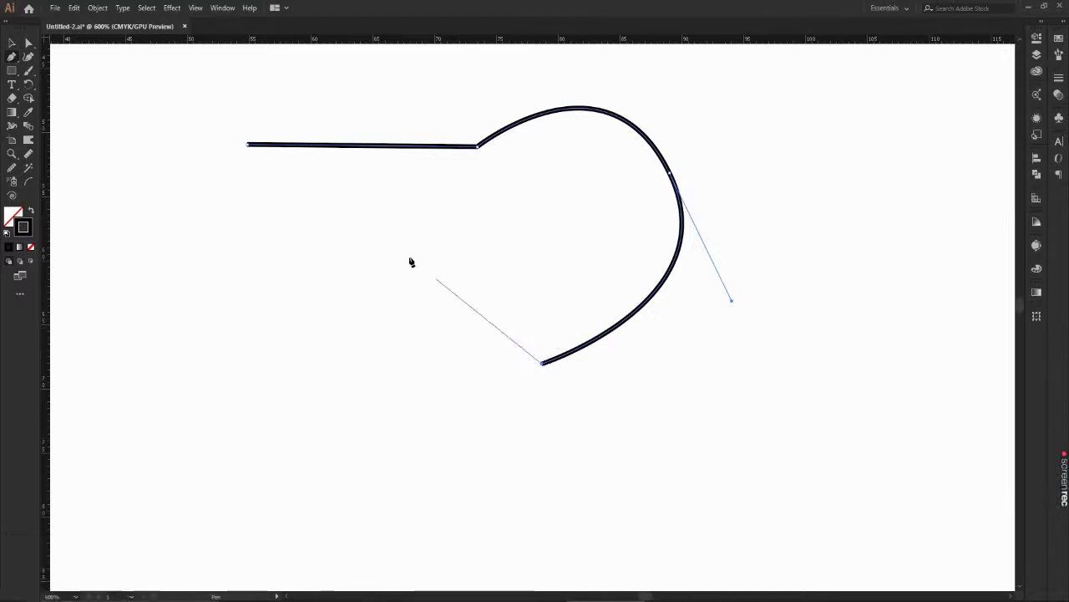
pyautogui.moveTo(409, 257); pyautogui.dragTo(398, 126)
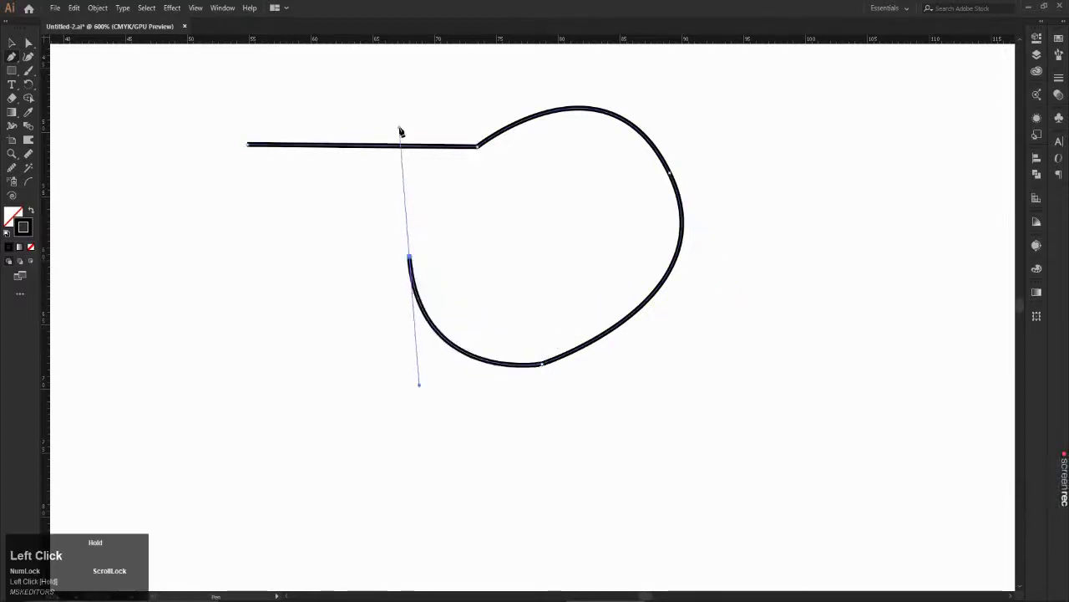
pyautogui.click(409, 258)
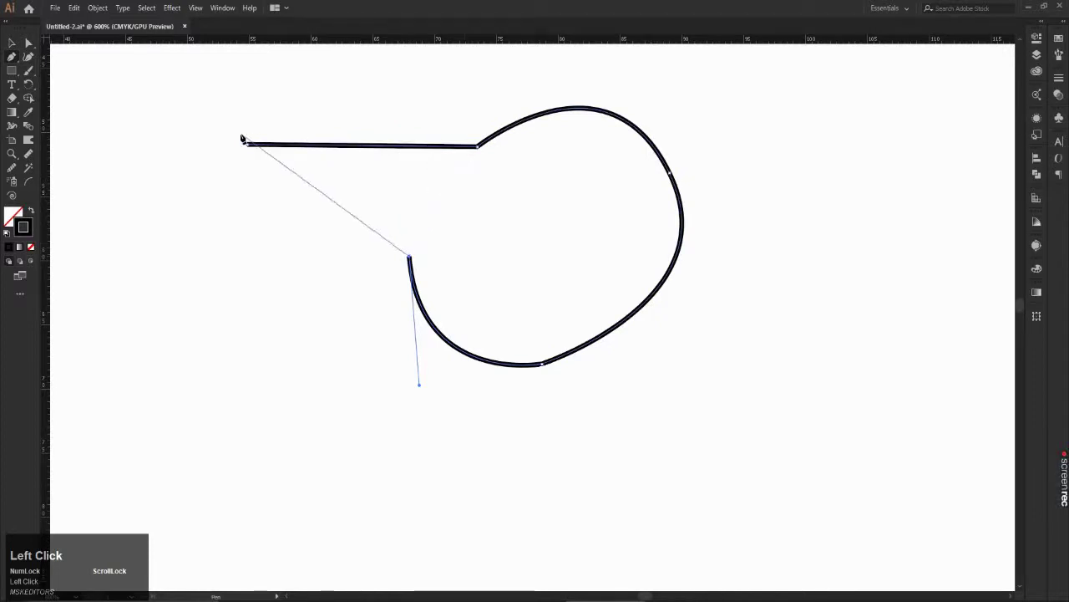
pyautogui.click(249, 147)
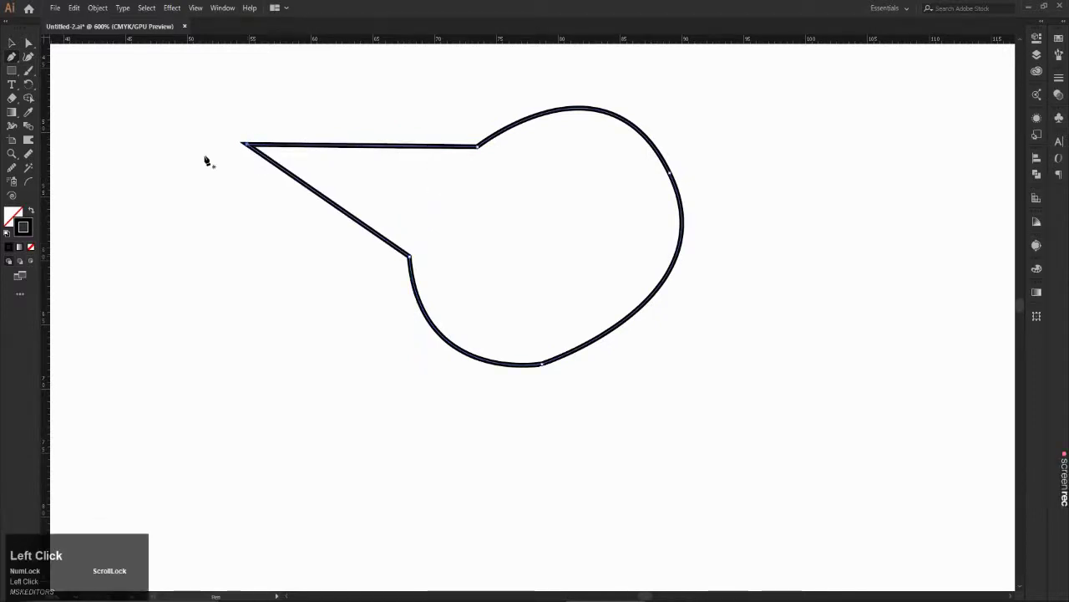
# Step: Rotate the closed shape 180° and move its tip and the two adjoining corner anchors to form a short pointed speech-bubble tail
pyautogui.click(12, 43)
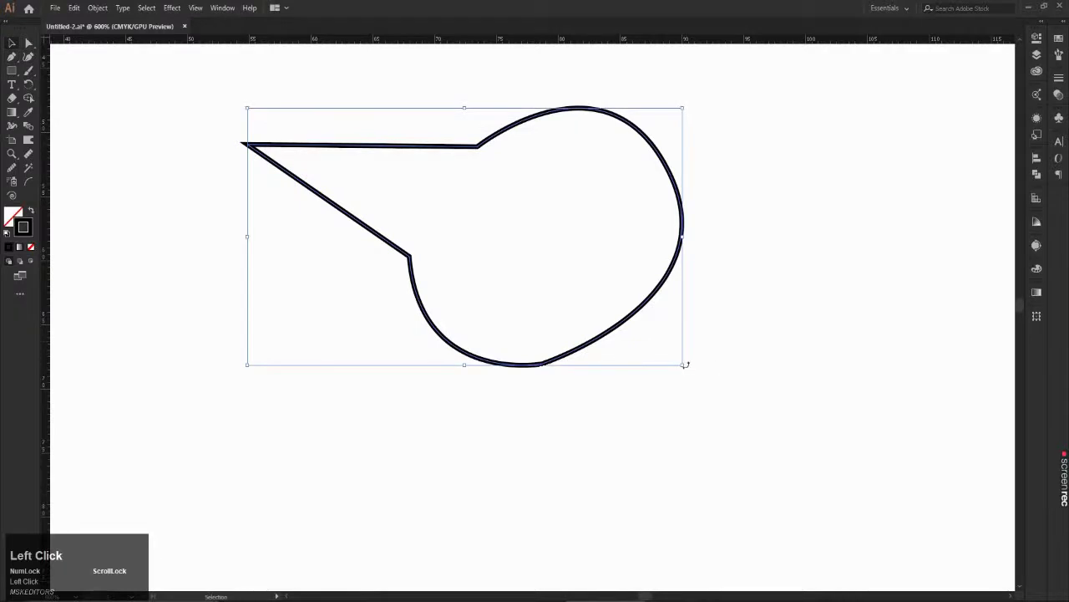
pyautogui.moveTo(685, 365); pyautogui.dragTo(256, 115)
pyautogui.click(28, 44)
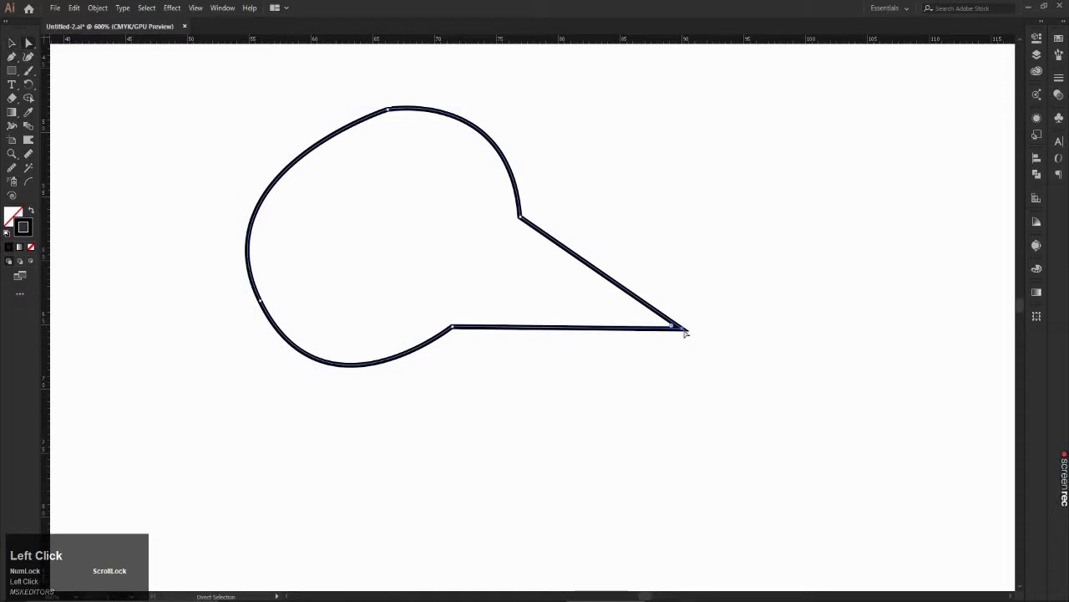
pyautogui.moveTo(685, 332); pyautogui.dragTo(547, 290)
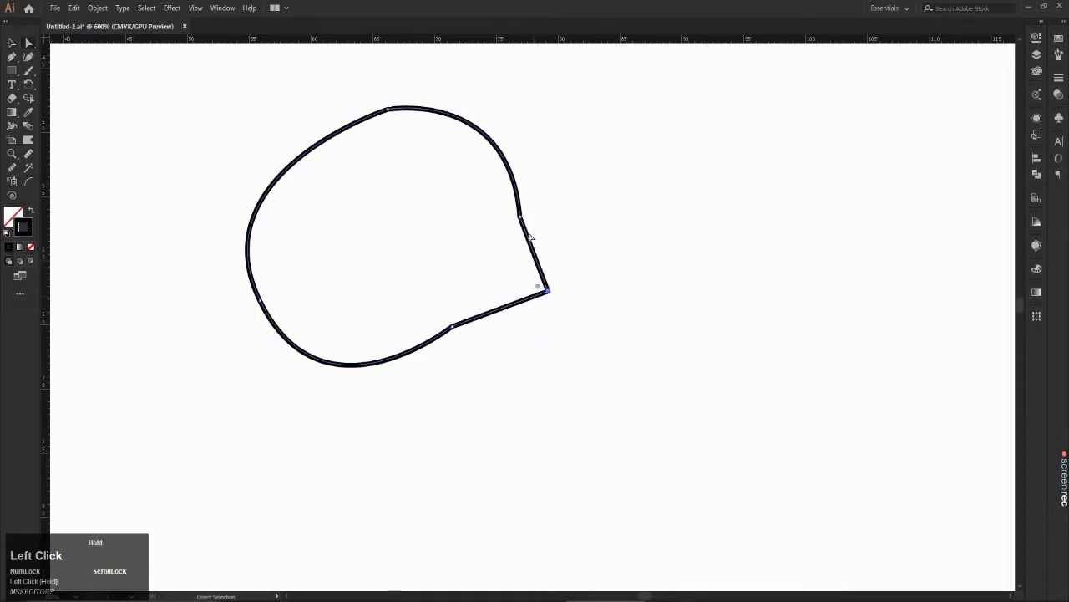
pyautogui.moveTo(519, 216); pyautogui.dragTo(493, 267)
pyautogui.moveTo(453, 327); pyautogui.dragTo(485, 293)
# Step: Round the peaked corner at the top of the speech bubble using its live corner widget
pyautogui.click(389, 113)
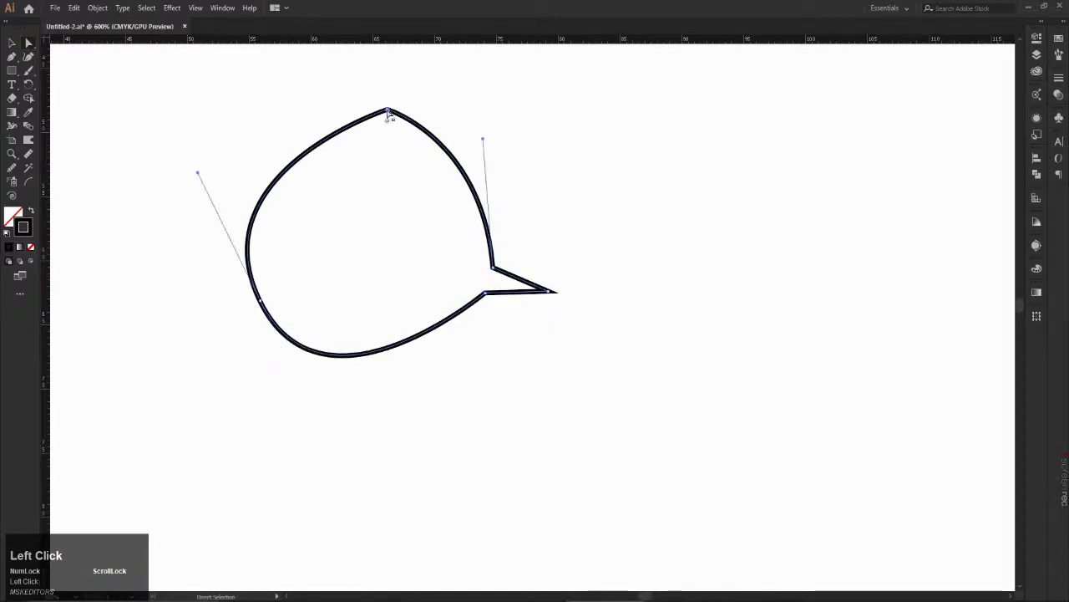
pyautogui.click(458, 96)
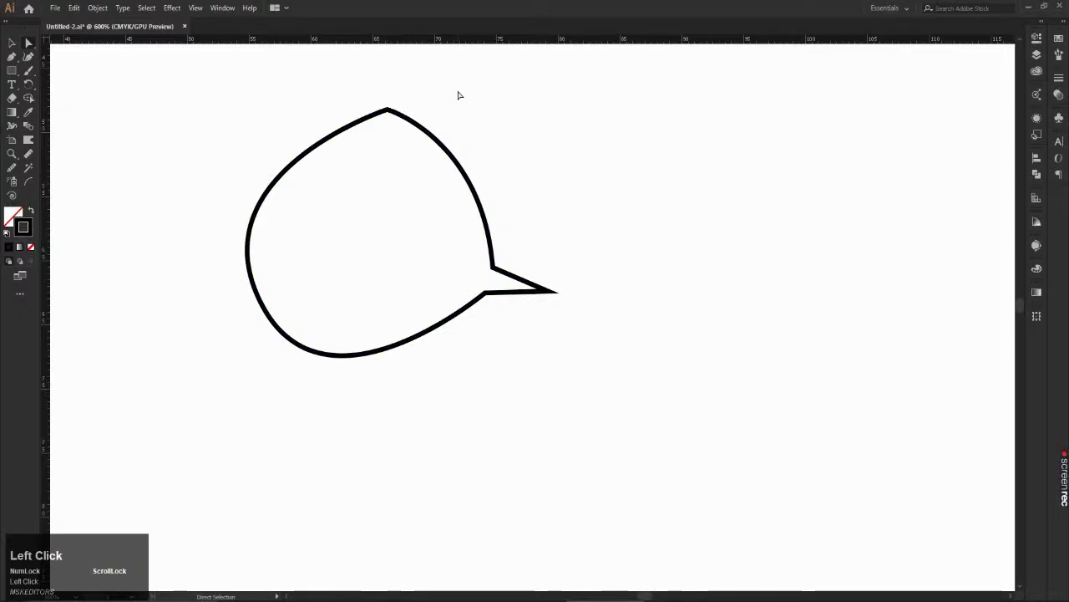
pyautogui.keyDown('alt'); pyautogui.scroll(5, 409, 81); pyautogui.keyUp('alt')
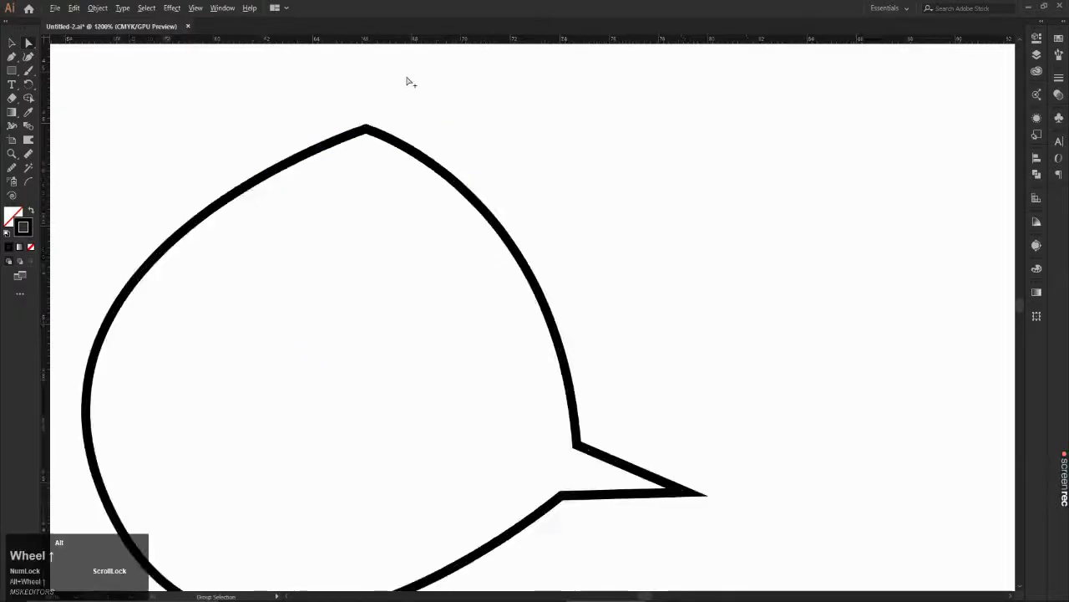
pyautogui.moveTo(365, 162); pyautogui.dragTo(313, 202)
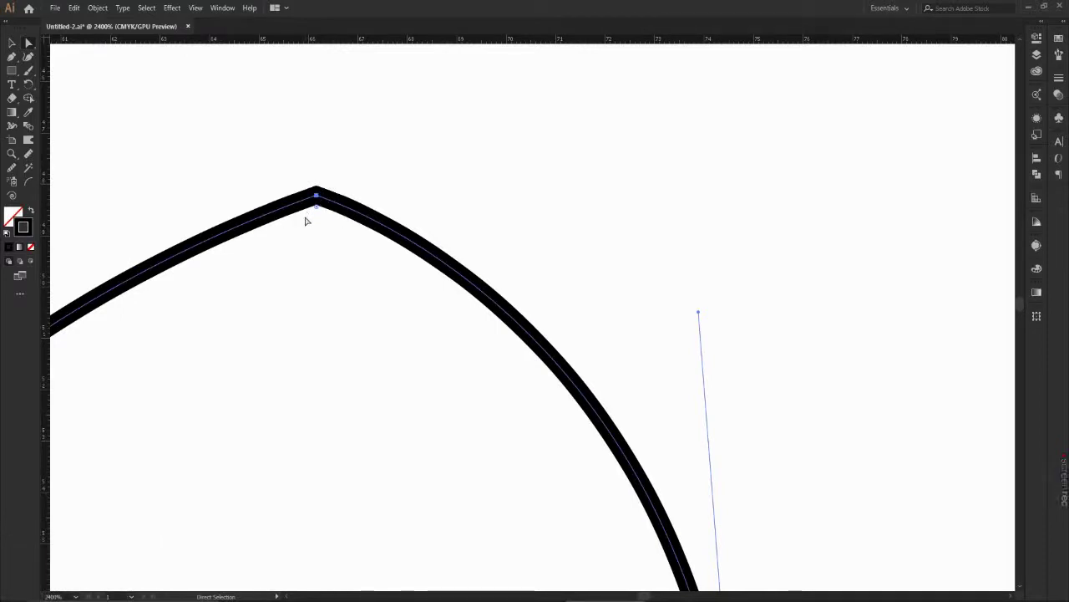
pyautogui.keyDown('alt'); pyautogui.scroll(-3, 327, 222); pyautogui.keyUp('alt')
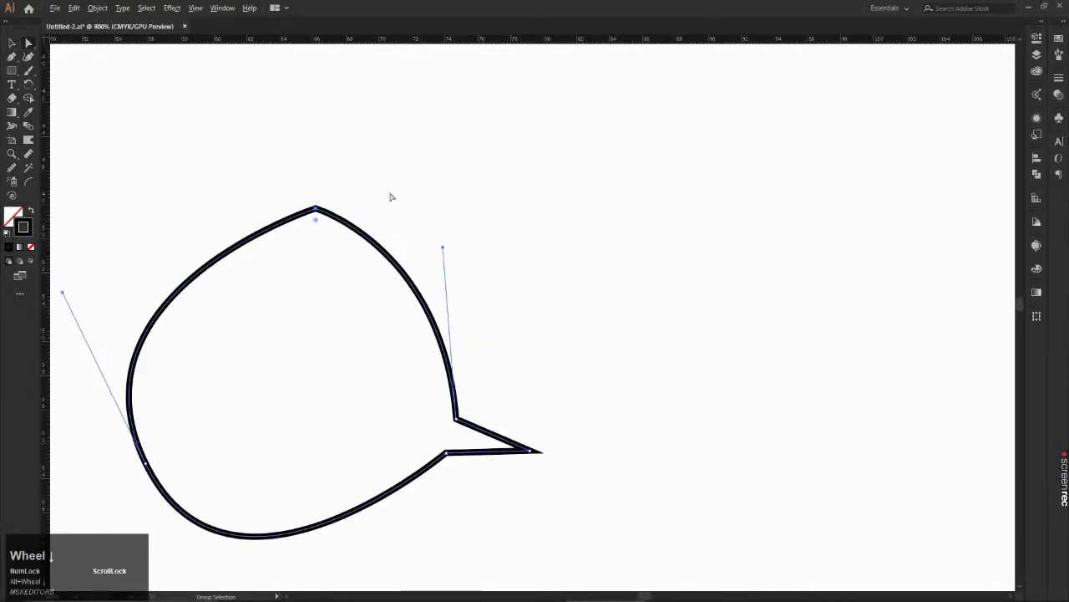
pyautogui.keyDown('alt'); pyautogui.scroll(4, 283, 217); pyautogui.keyUp('alt')
pyautogui.moveTo(502, 142); pyautogui.dragTo(360, 246)
pyautogui.keyDown('alt'); pyautogui.scroll(-3, 397, 199); pyautogui.keyUp('alt')
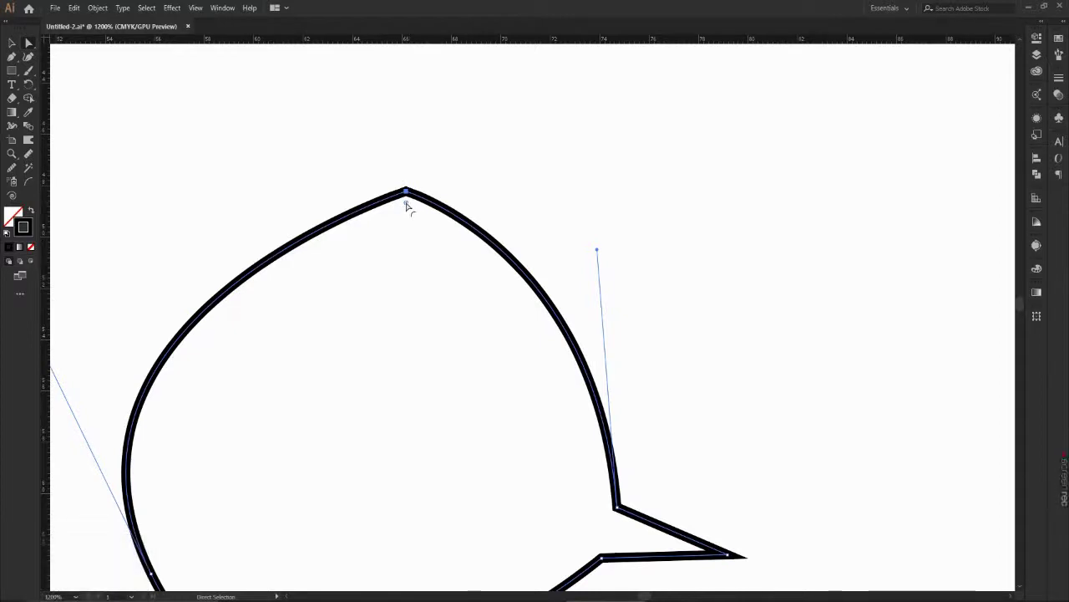
pyautogui.moveTo(406, 205); pyautogui.dragTo(420, 429)
pyautogui.scroll(-3, 413, 242)
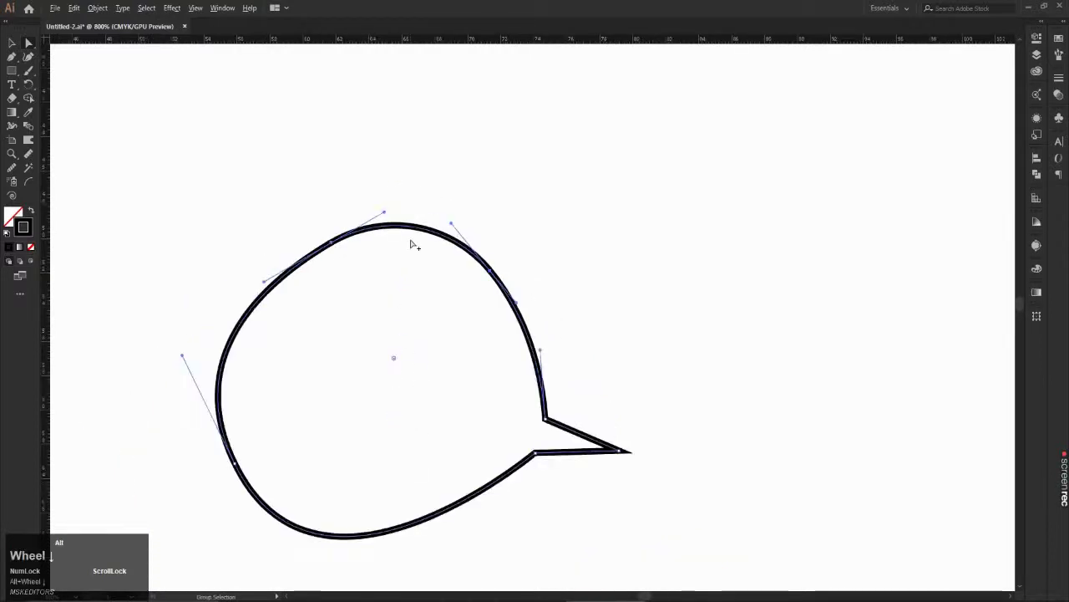
pyautogui.click(542, 242)
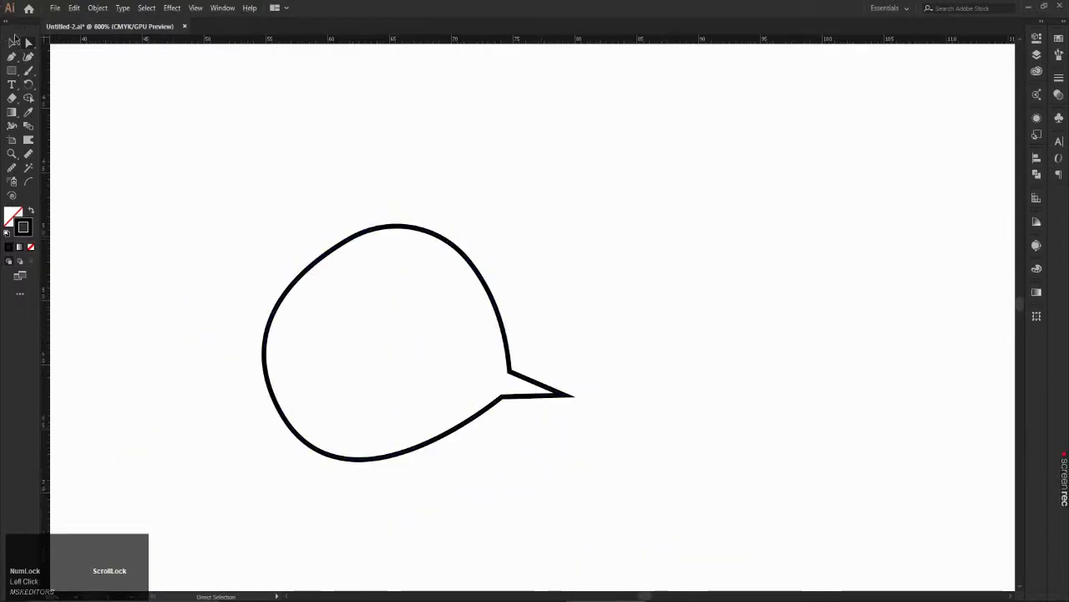
# Step: Rotate the speech bubble about 35° clockwise so its tail points down and to the right, and deselect it
pyautogui.click(13, 41)
pyautogui.click(436, 239)
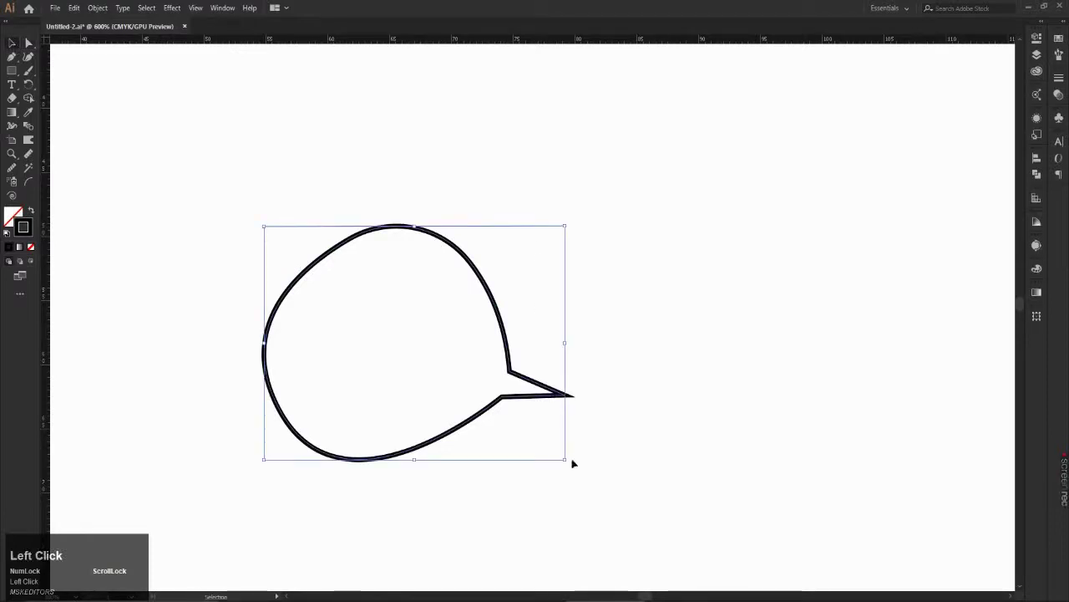
pyautogui.moveTo(568, 472); pyautogui.dragTo(489, 518)
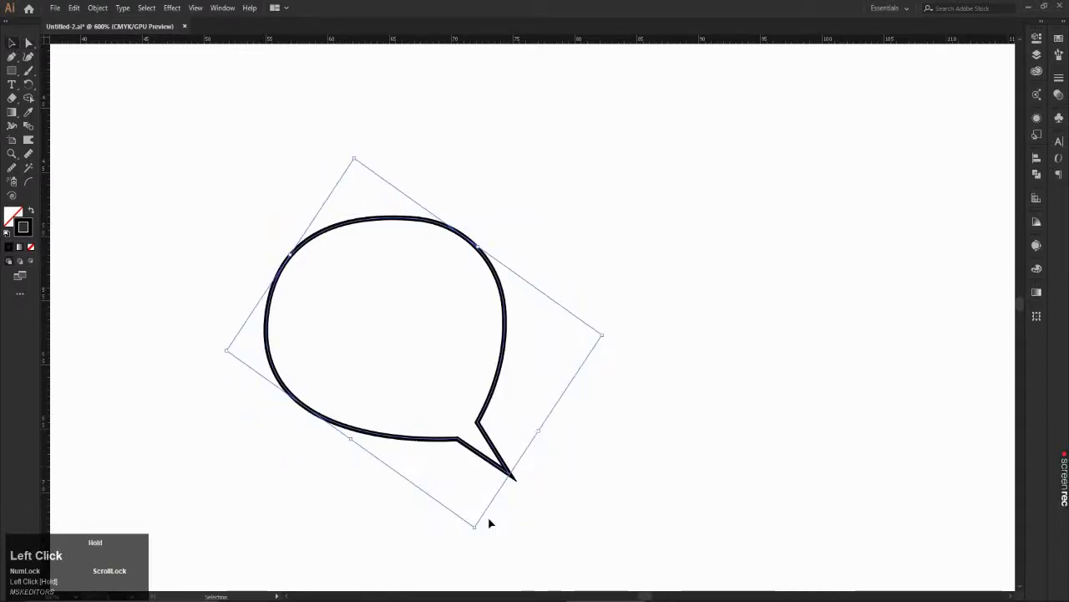
pyautogui.scroll(-1, 452, 287)
pyautogui.click(520, 256)
pyautogui.scroll(-4, 520, 256)
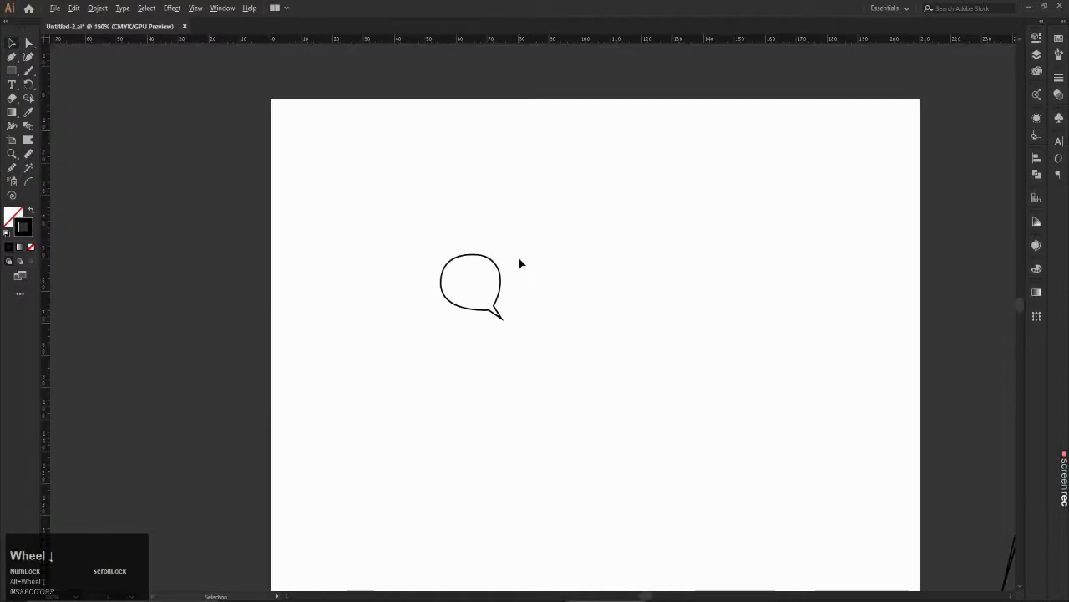
# Step: Scale the speech bubble up proportionally to about 43 mm wide and move it off the artboard, above the lightning bolt
pyautogui.click(468, 309)
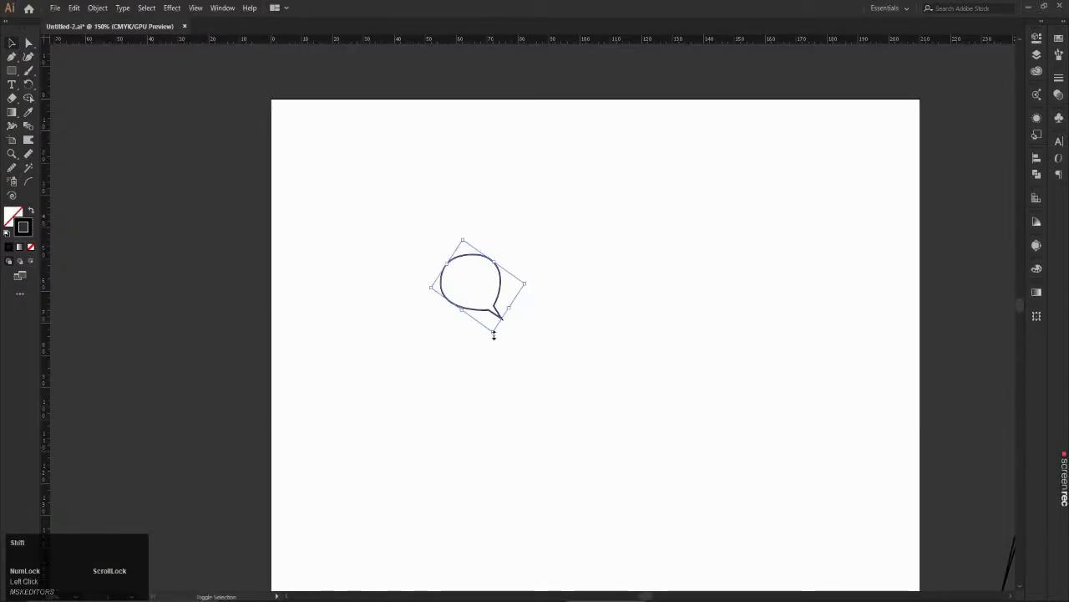
pyautogui.moveTo(494, 334); pyautogui.dragTo(500, 483)
pyautogui.scroll(-2, 571, 273)
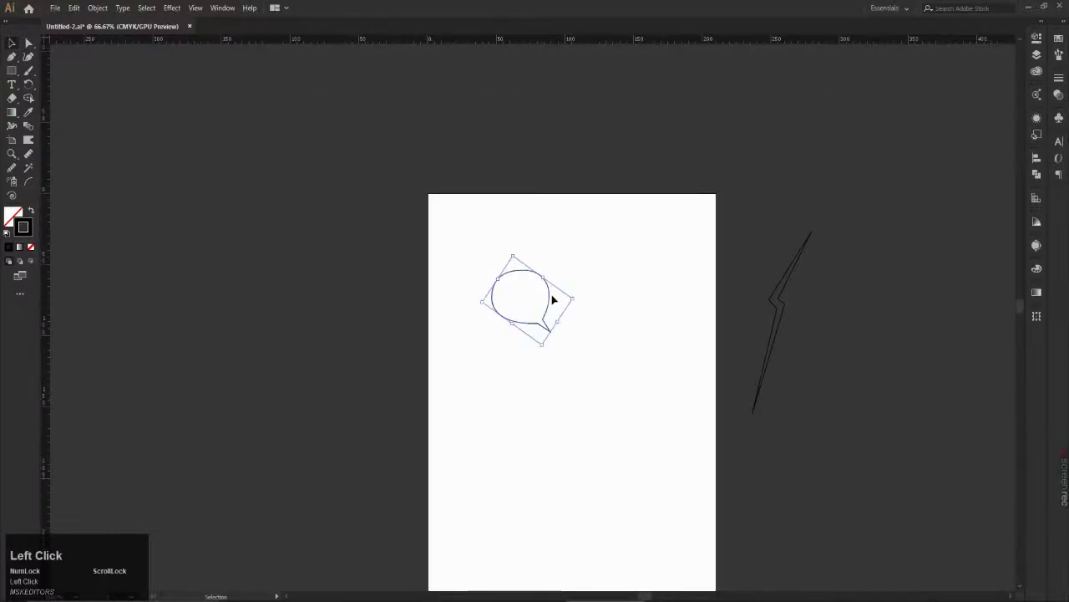
pyautogui.moveTo(549, 297); pyautogui.dragTo(810, 168)
pyautogui.click(638, 232)
# Step: Hide the document rulers and show them again
pyautogui.scroll(-1, 638, 233)
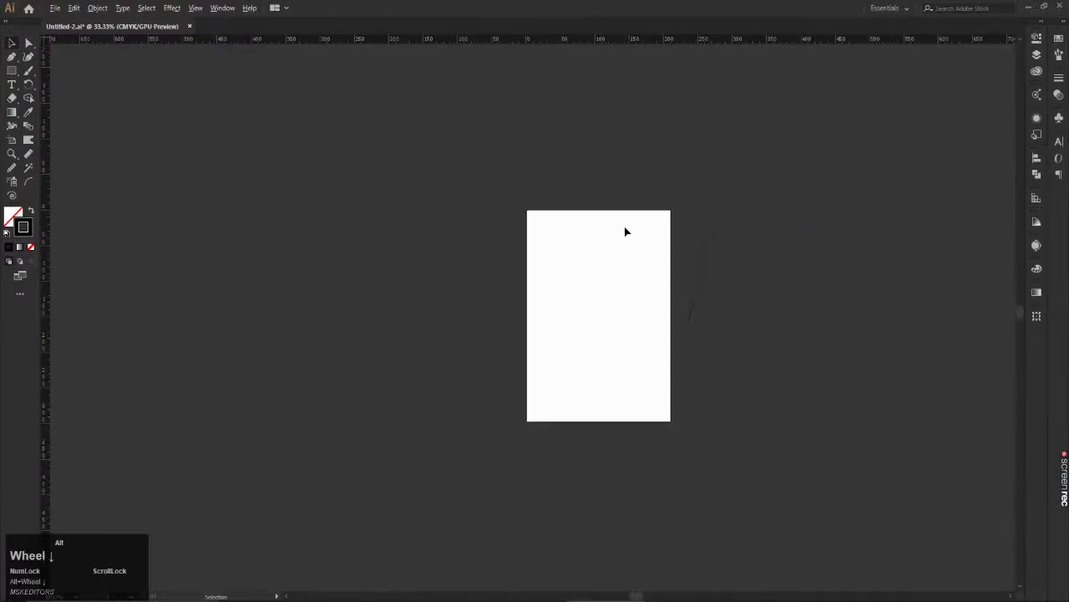
pyautogui.scroll(4, 758, 198)
pyautogui.scroll(-3, 641, 249)
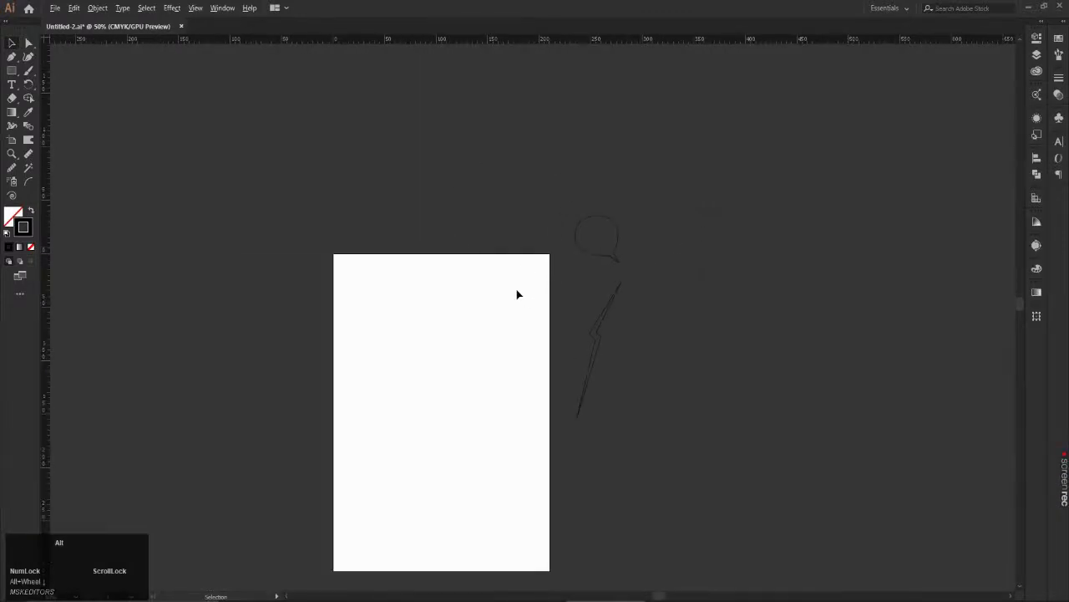
pyautogui.scroll(-1, 485, 377)
pyautogui.scroll(4, 483, 379)
pyautogui.scroll(-1, 484, 379)
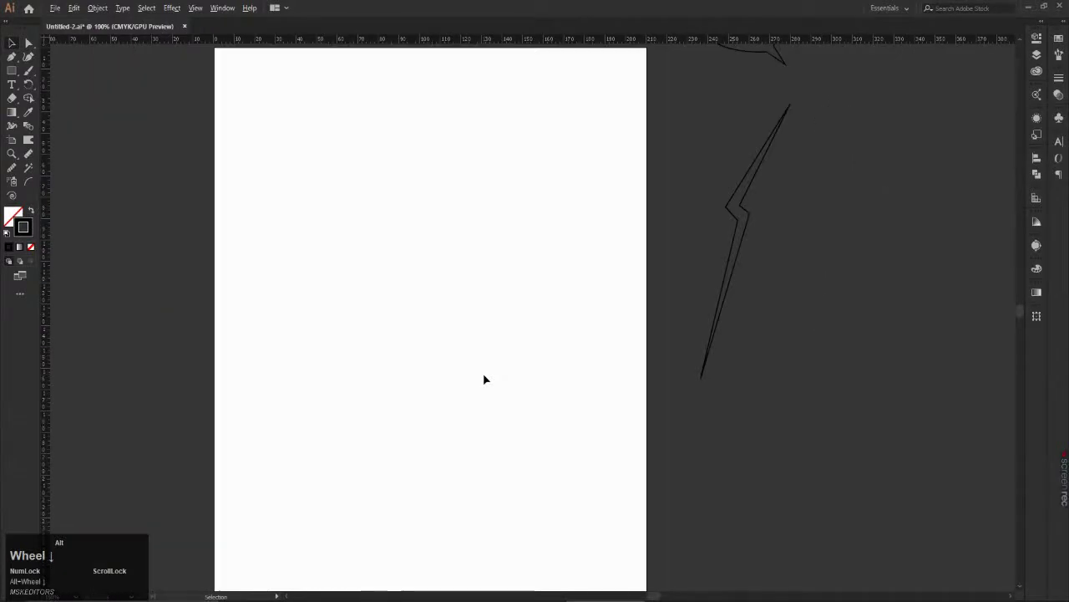
pyautogui.hotkey('ctrl', 'r')
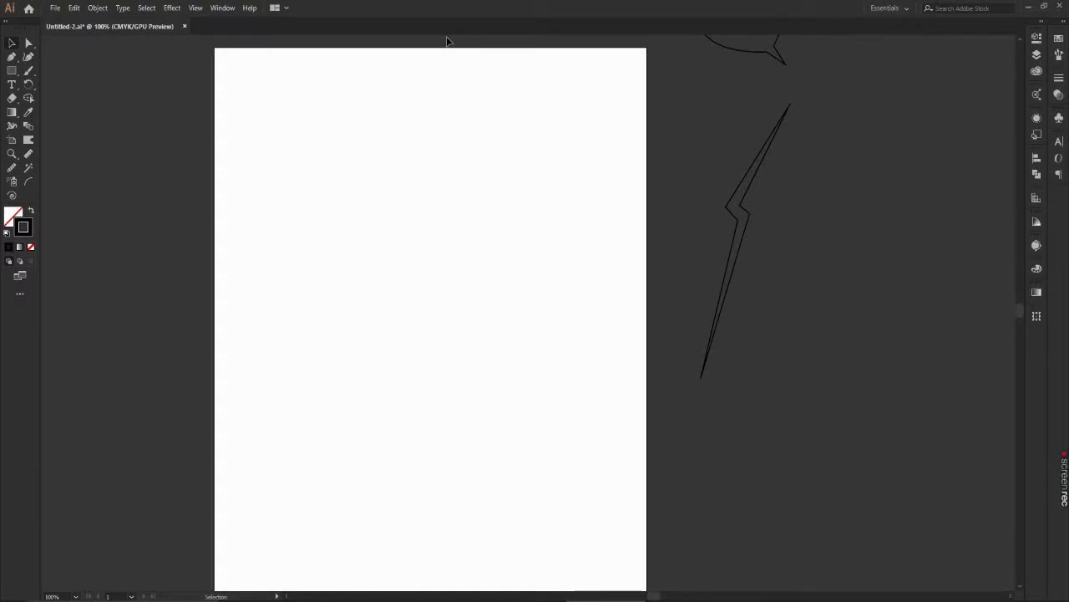
pyautogui.press('ctrl')
pyautogui.hotkey('ctrl', 'r')
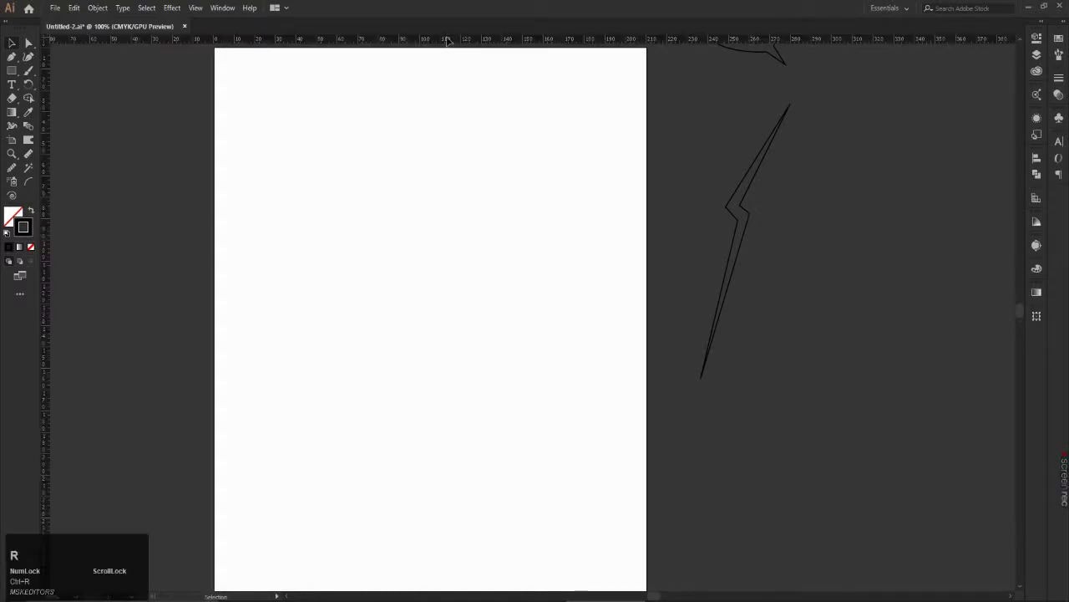
# Step: Examine the measurement units offered for the horizontal ruler without changing the unit
pyautogui.rightClick(493, 45)
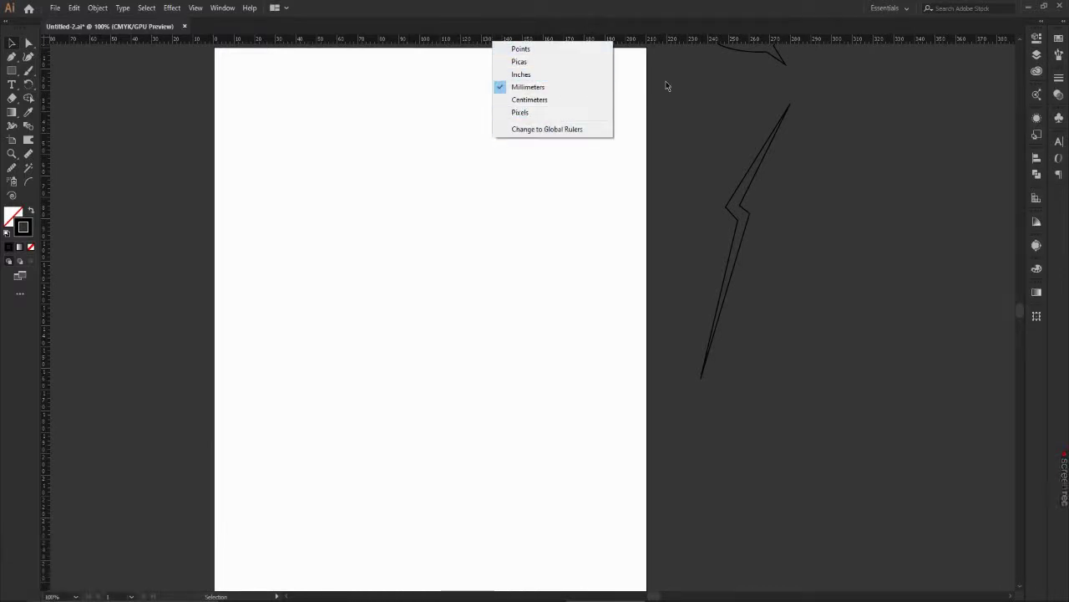
pyautogui.click(681, 101)
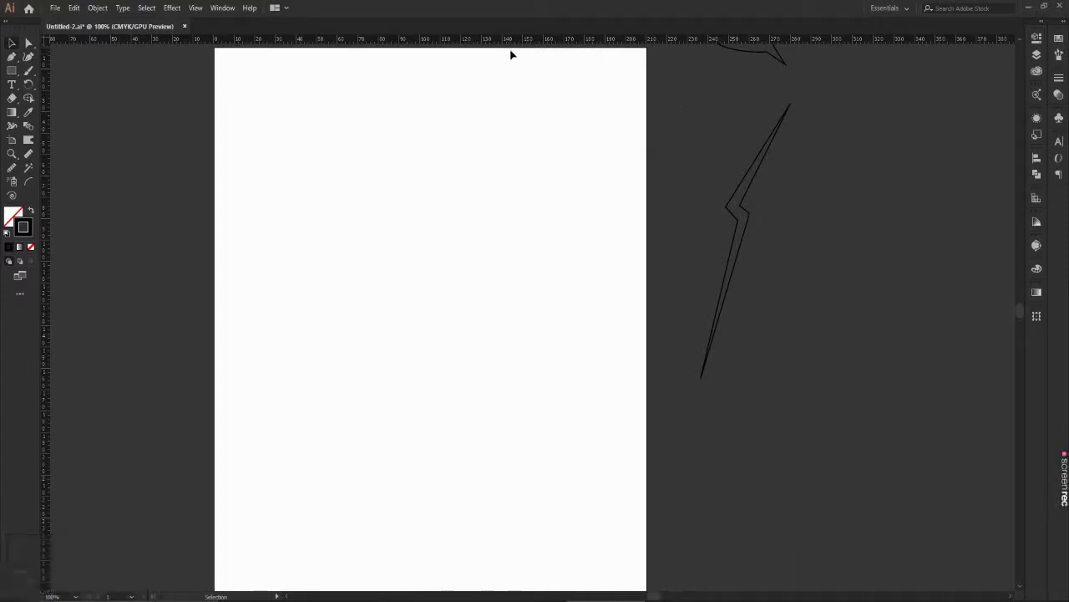
# Step: Turn the rulers off with the Hide Rulers command and turn them back on
pyautogui.click(197, 7)
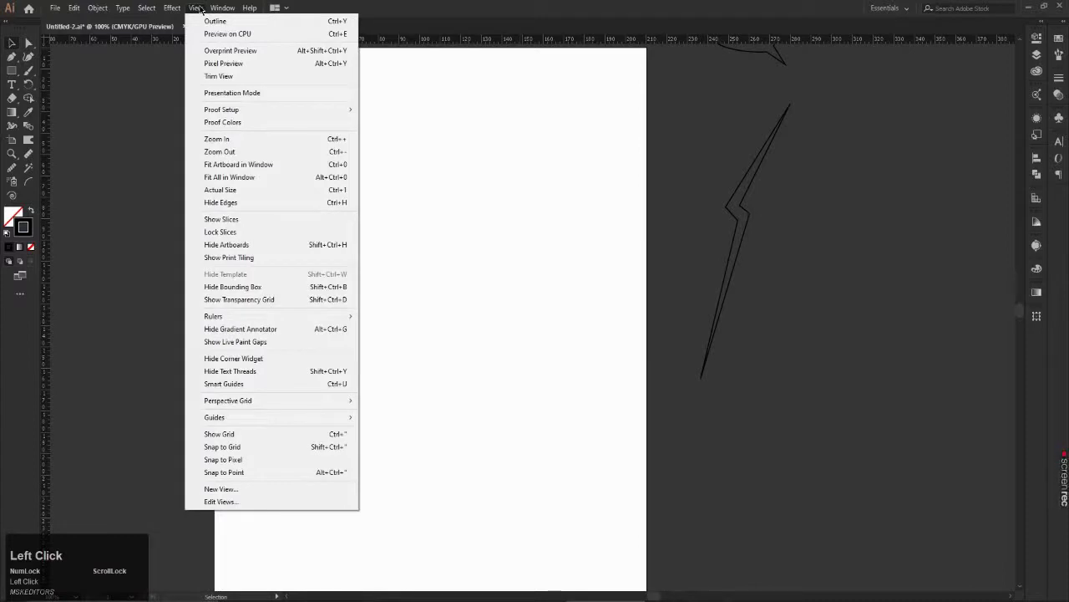
pyautogui.moveTo(237, 322)
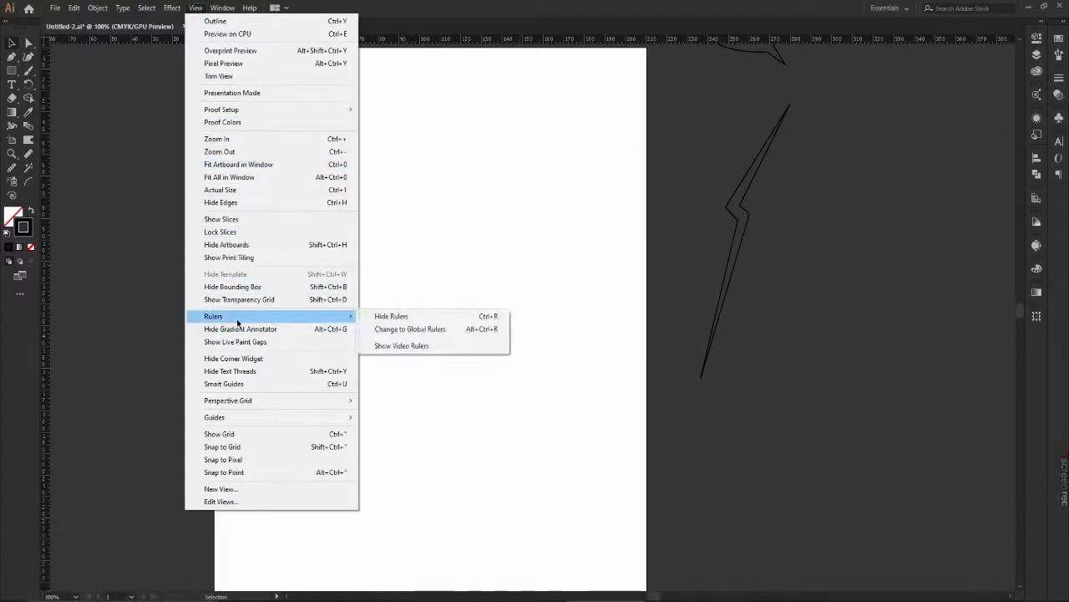
pyautogui.click(402, 322)
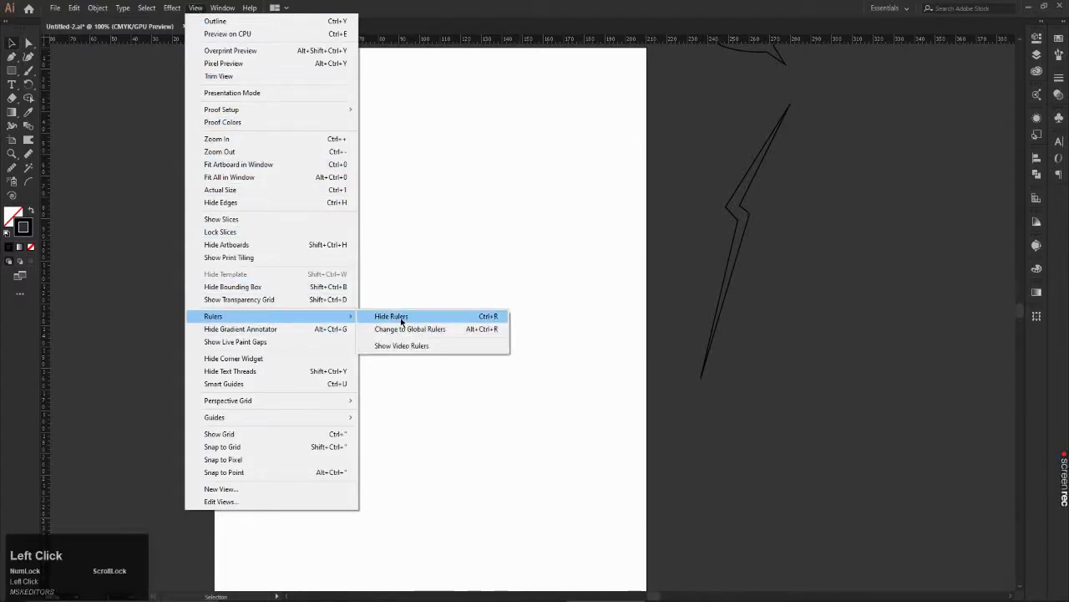
pyautogui.click(199, 10)
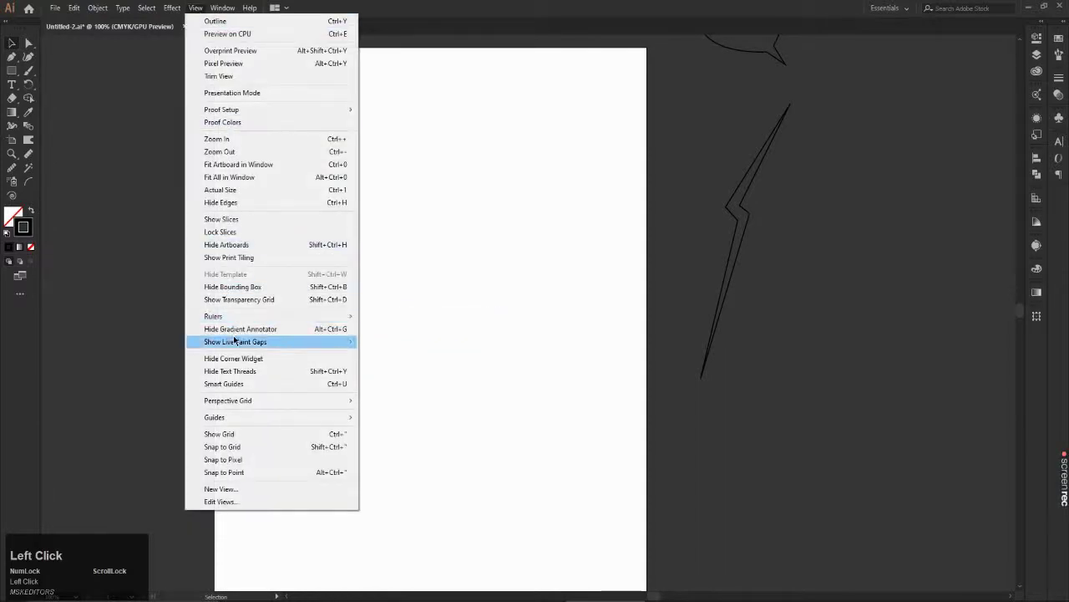
pyautogui.click(378, 317)
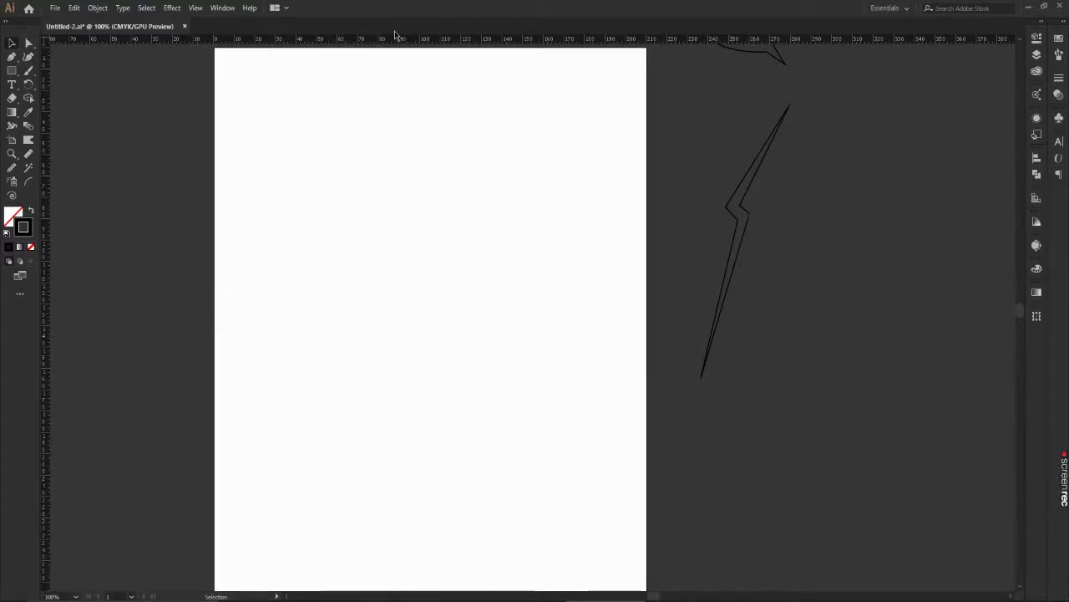
pyautogui.scroll(-3, 410, 104)
pyautogui.scroll(2, 394, 113)
pyautogui.scroll(-1, 394, 113)
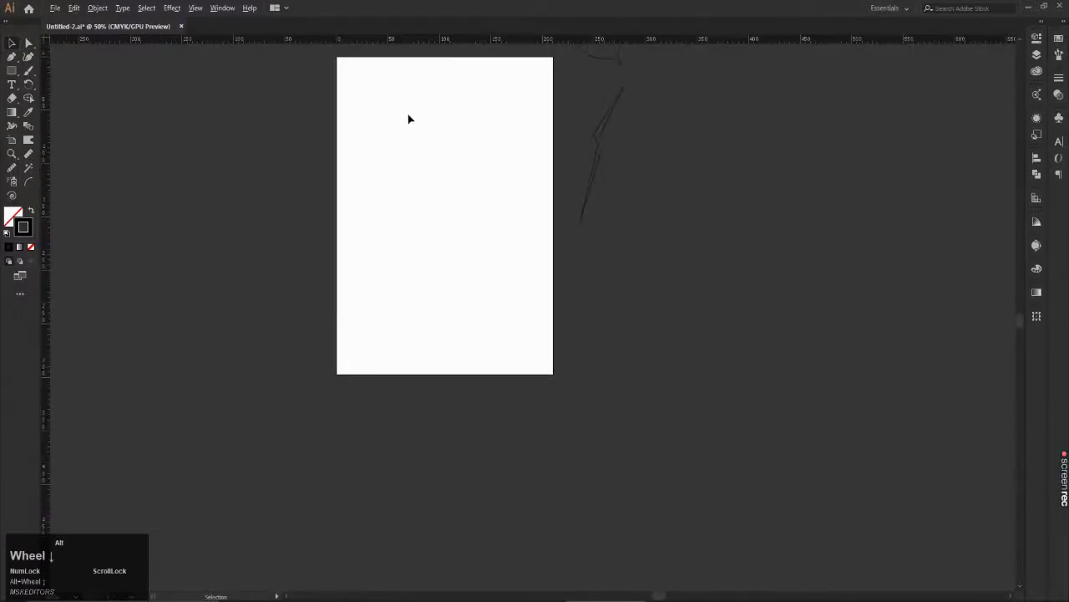
pyautogui.scroll(3, 409, 115)
pyautogui.scroll(-2, 432, 117)
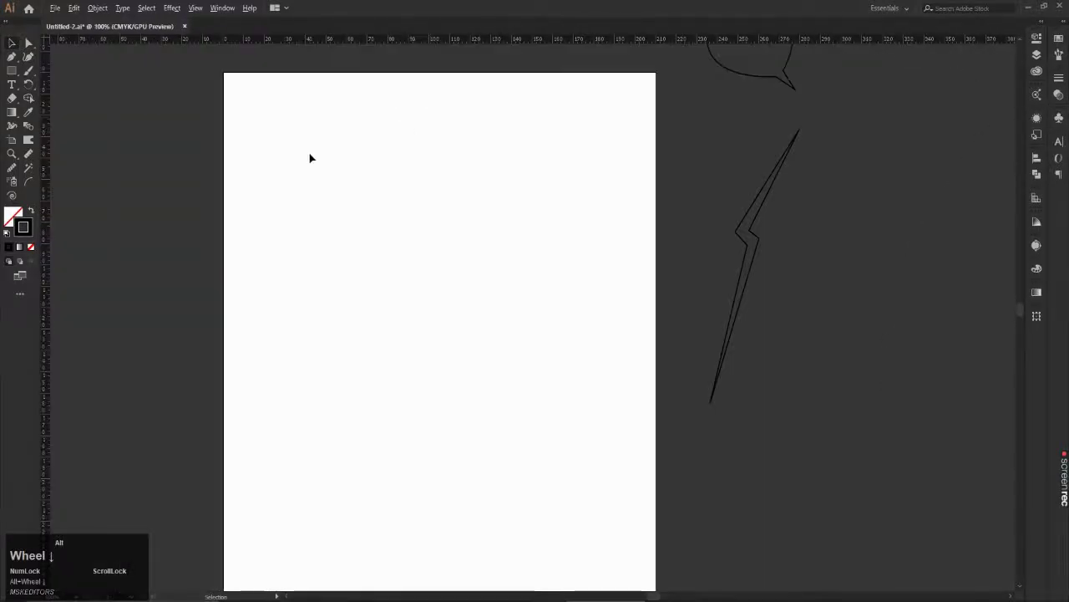
# Step: Start a vase outline with the Pen tool: a top edge about 5 mm long and a curved left neck about 34 mm tall
pyautogui.scroll(3, 303, 234)
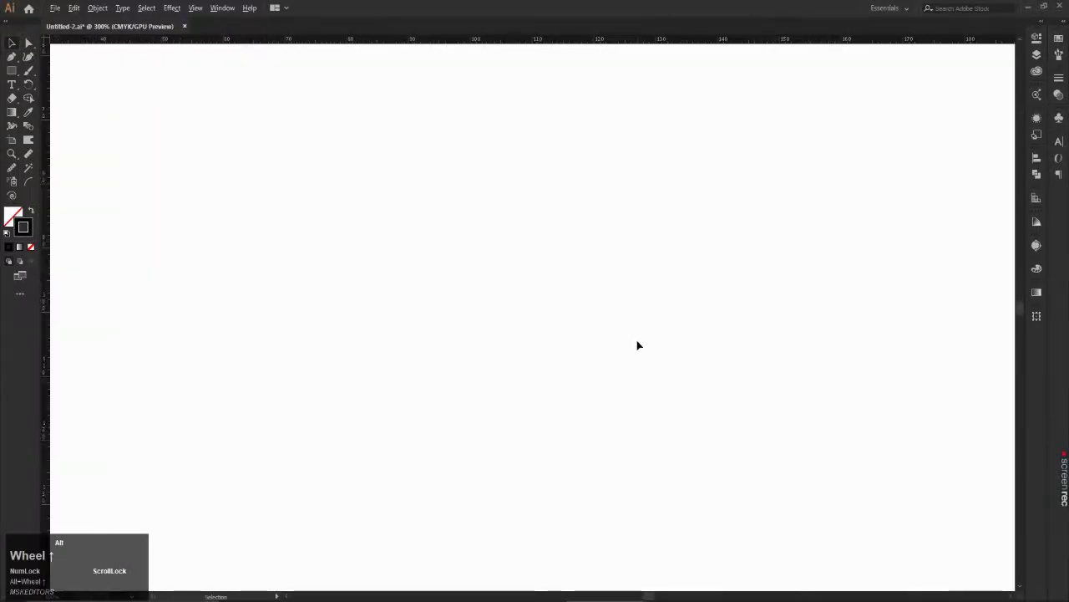
pyautogui.click(12, 57)
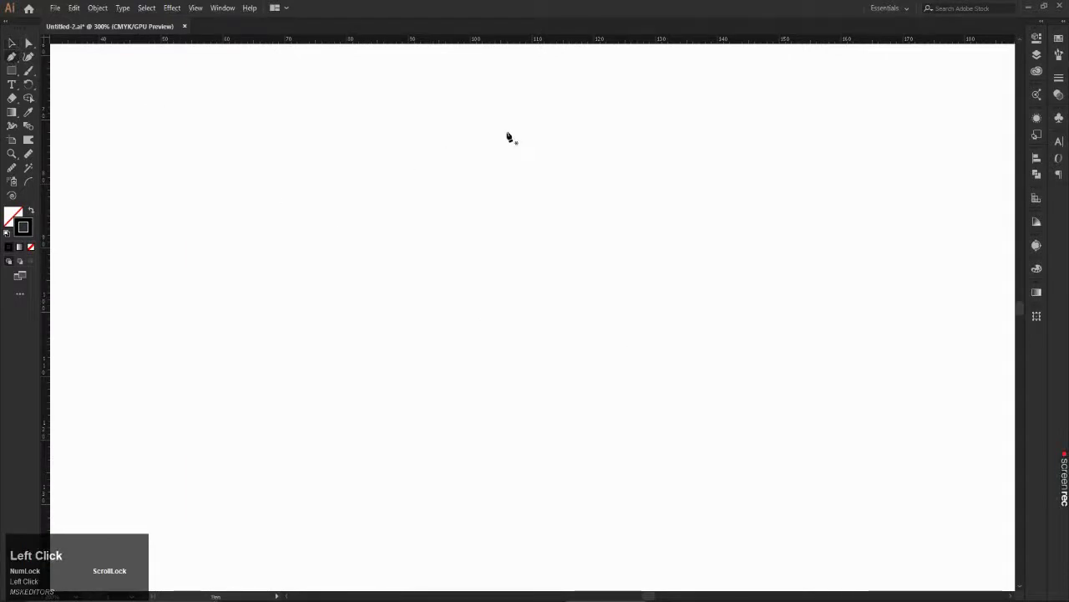
pyautogui.click(470, 112)
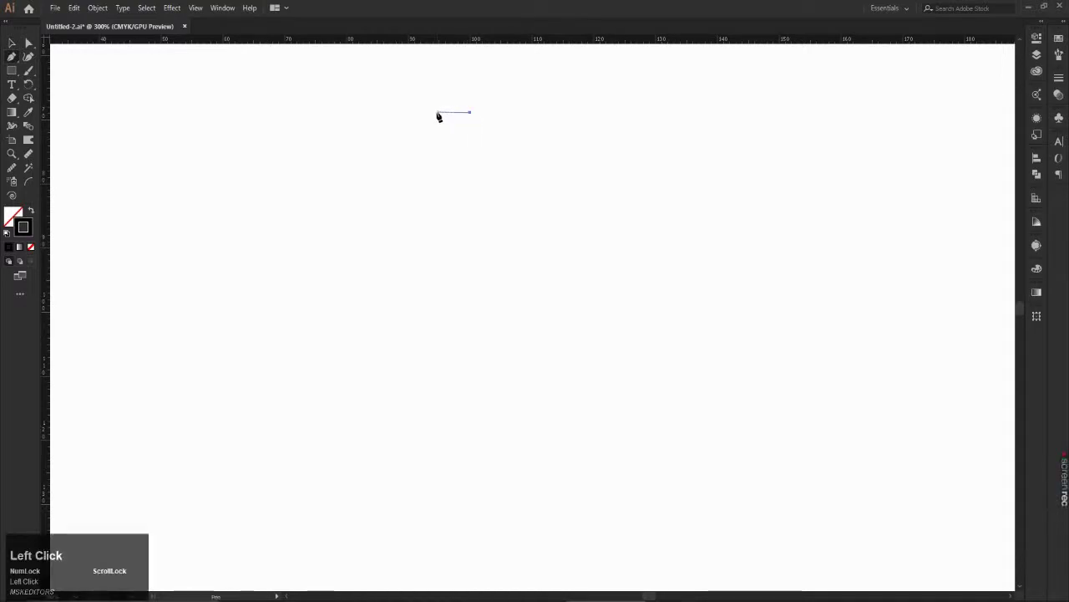
pyautogui.click(436, 111)
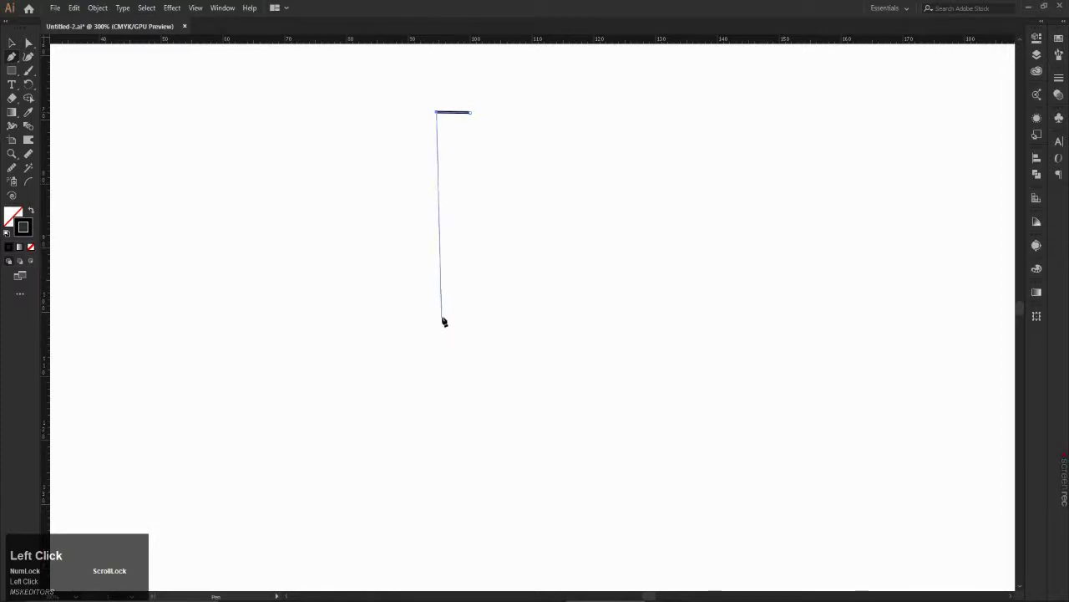
pyautogui.moveTo(443, 322); pyautogui.dragTo(419, 414)
pyautogui.scroll(-2, 431, 399)
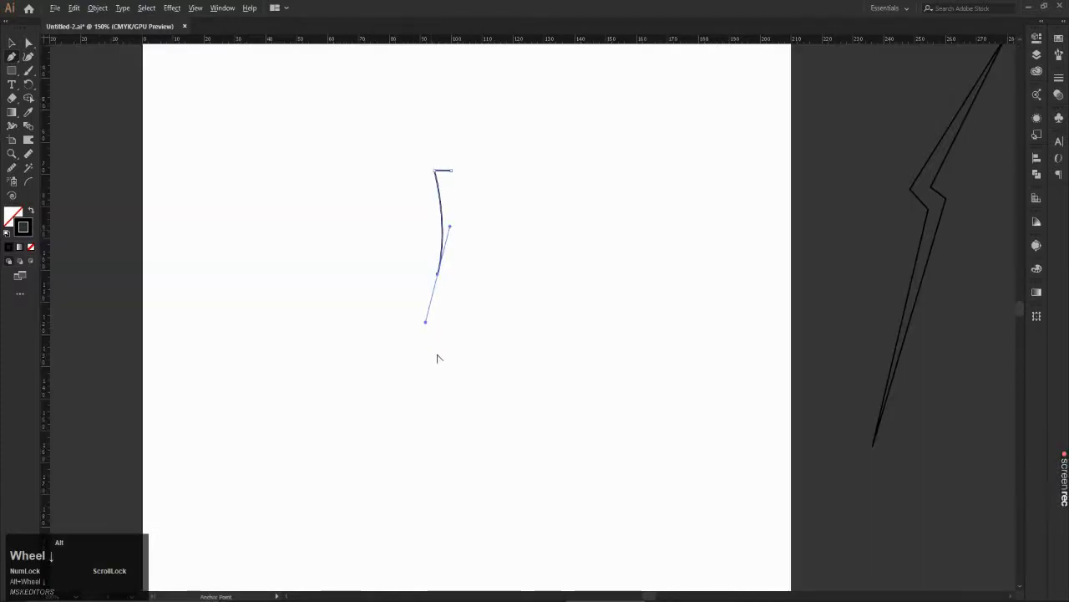
pyautogui.scroll(1, 509, 451)
pyautogui.scroll(1, 564, 459)
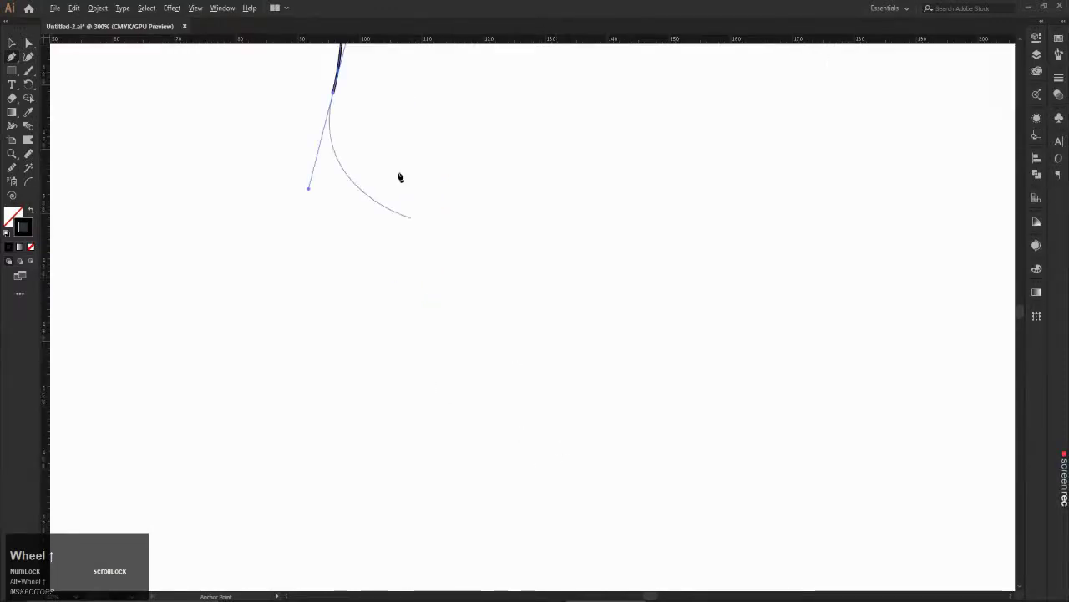
# Step: Remove the outgoing handle at the neck's lower end and draw the bulging left body curve down about 46 mm
pyautogui.click(334, 97)
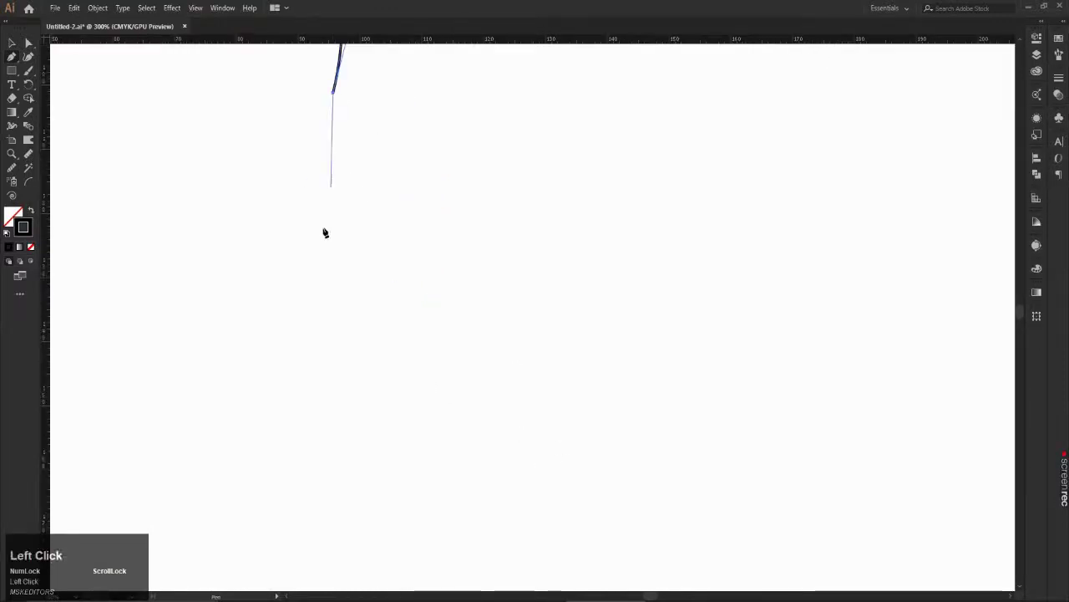
pyautogui.moveTo(348, 452); pyautogui.dragTo(495, 379)
pyautogui.hotkey('ctrl', 'z')
pyautogui.scroll(-5, 494, 380)
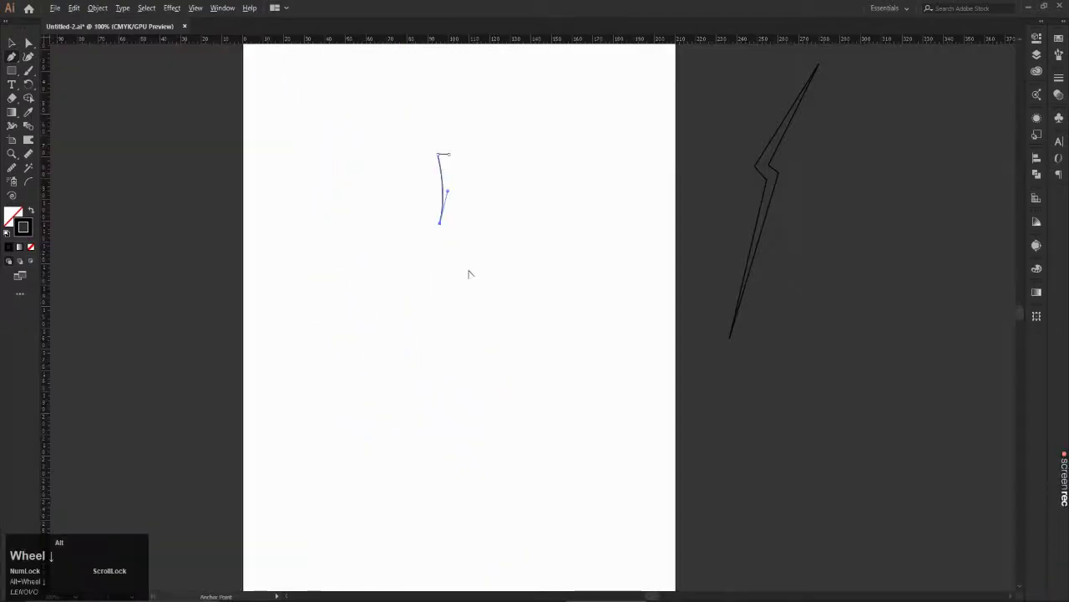
pyautogui.scroll(4, 468, 272)
pyautogui.moveTo(436, 411); pyautogui.dragTo(517, 480)
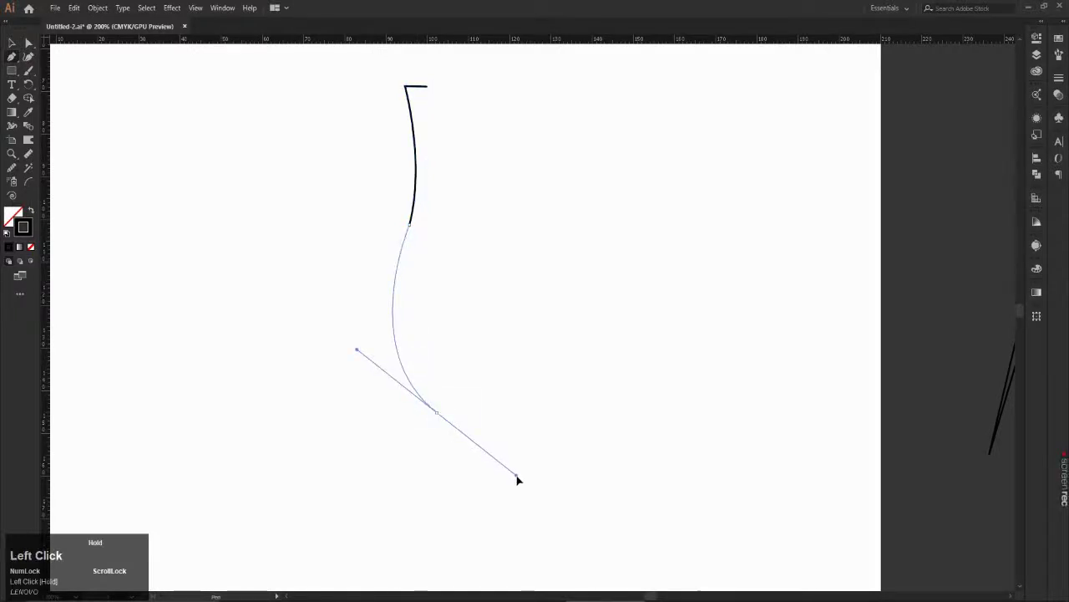
pyautogui.moveTo(517, 480); pyautogui.dragTo(517, 479)
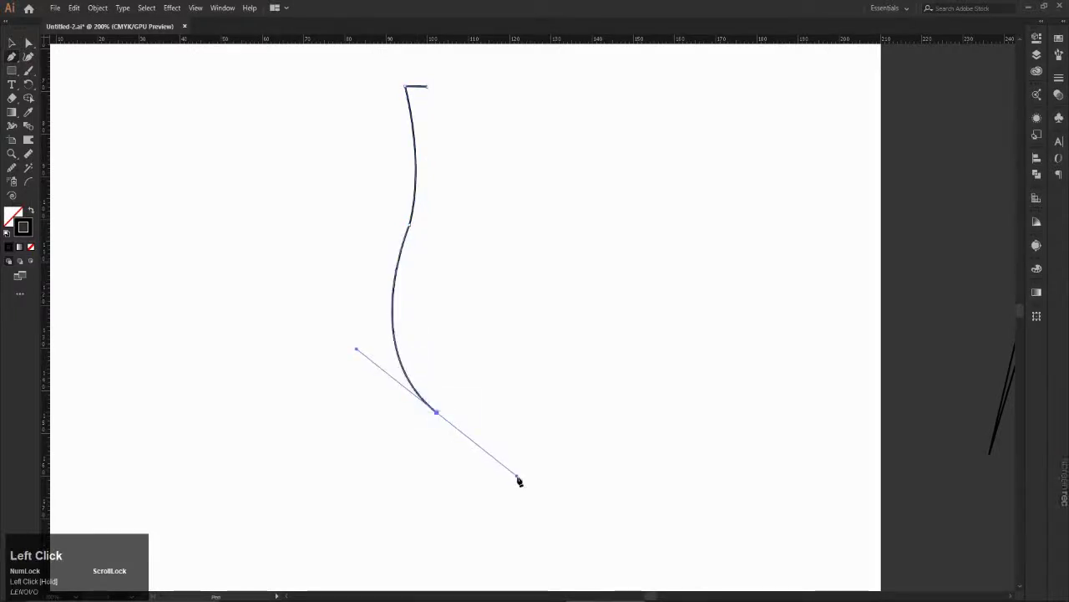
# Step: Remove the outgoing handle at the body curve's lower end and add a horizontal base segment about 6 mm long
pyautogui.click(436, 412)
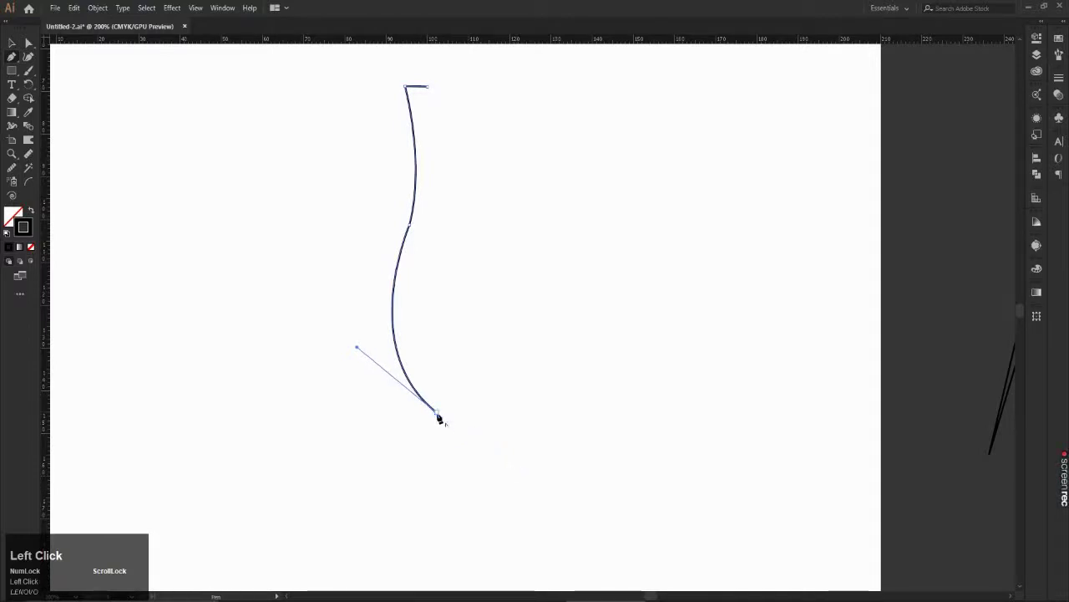
pyautogui.hotkey('ctrl', 'z')
pyautogui.click(436, 413)
pyautogui.keyDown('shift'); pyautogui.click(460, 413); pyautogui.keyUp('shift')
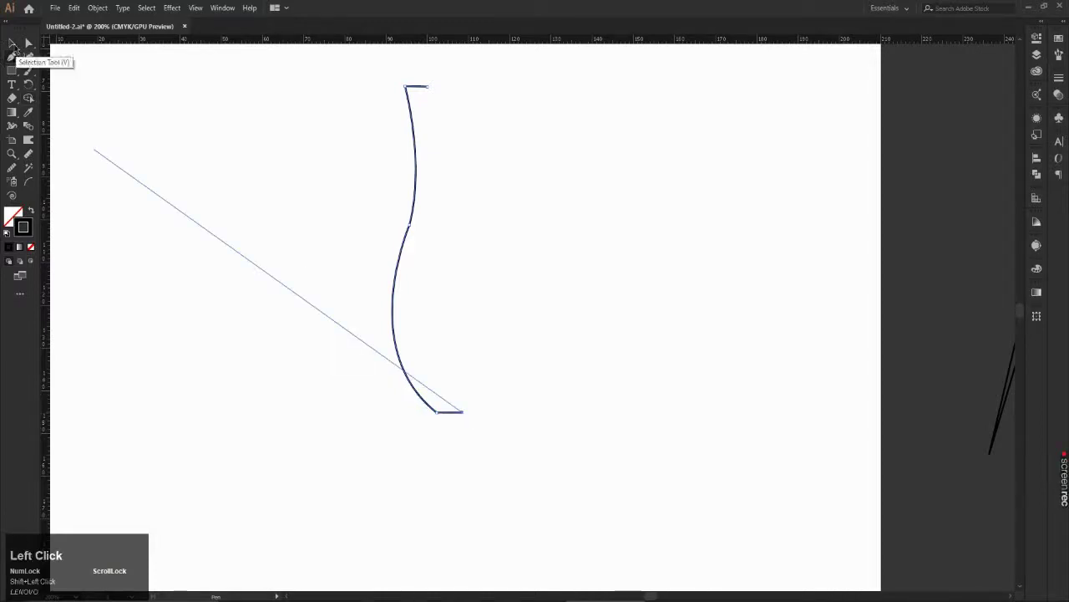
# Step: Draw the right body curve from the base up to the shoulder, about 43 mm tall, and remove the shoulder anchor's outgoing handle
pyautogui.scroll(-1, 458, 377)
pyautogui.scroll(2, 480, 236)
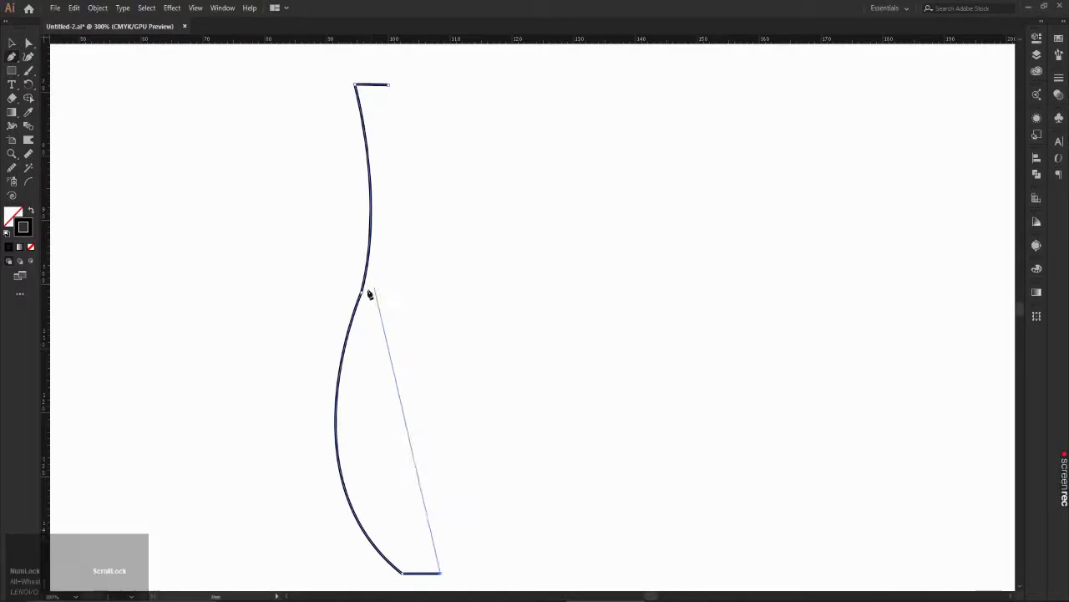
pyautogui.moveTo(524, 308)
pyautogui.mouseDown()
pyautogui.moveTo(487, 170)
pyautogui.moveTo(451, 88)
pyautogui.moveTo(455, 47)
pyautogui.mouseUp()
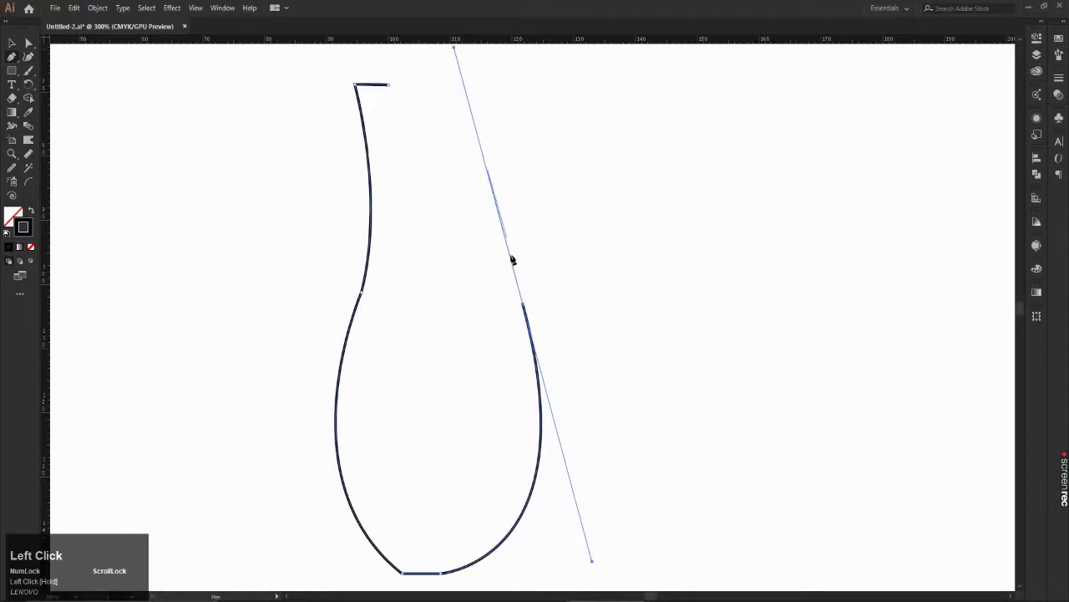
pyautogui.click(522, 309)
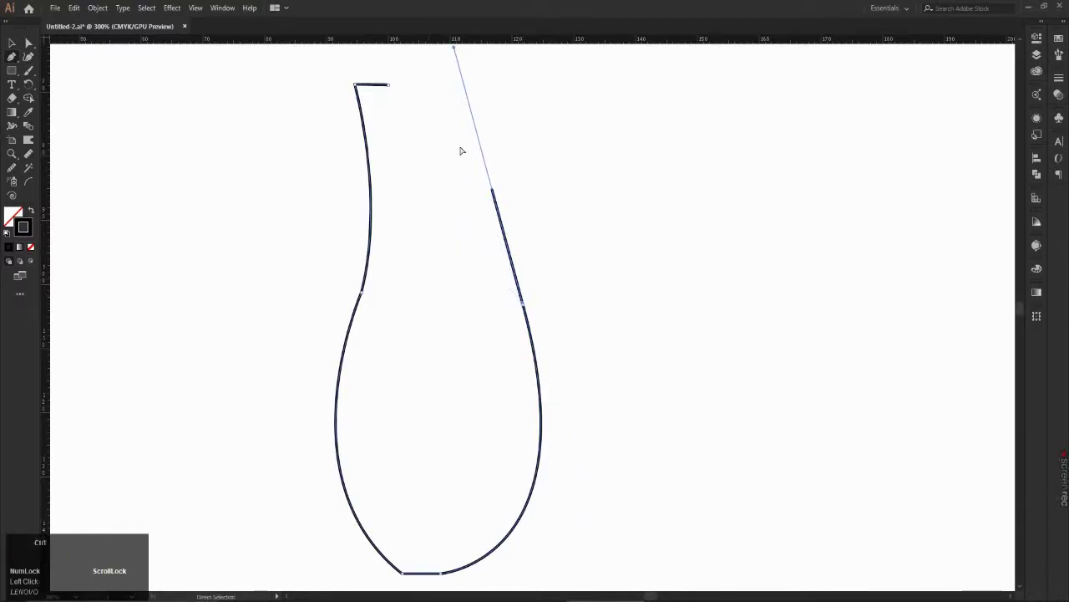
pyautogui.hotkey('ctrl', 'z')
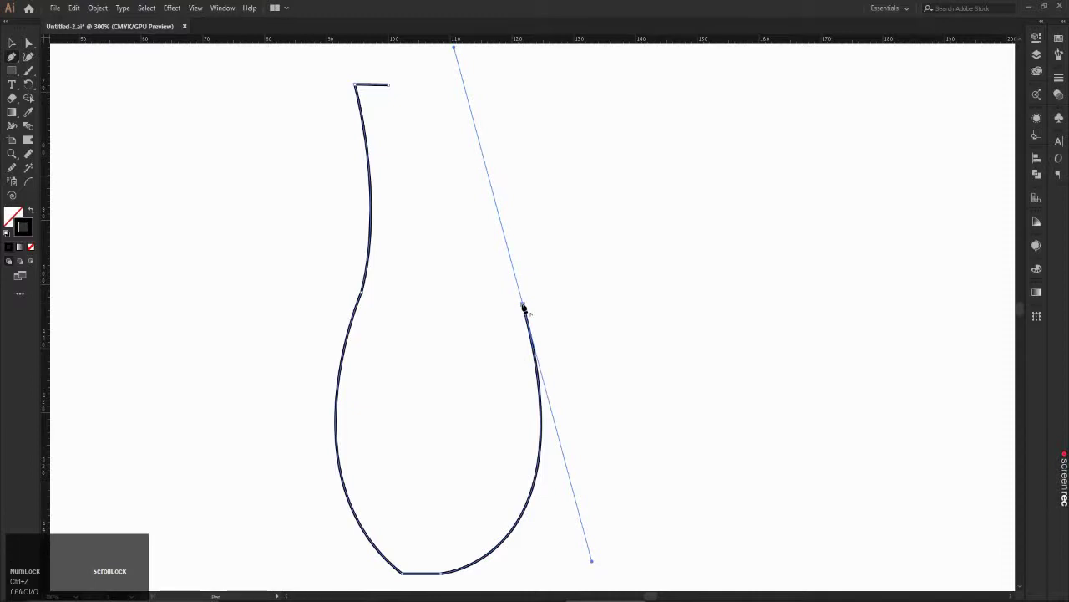
pyautogui.click(523, 308)
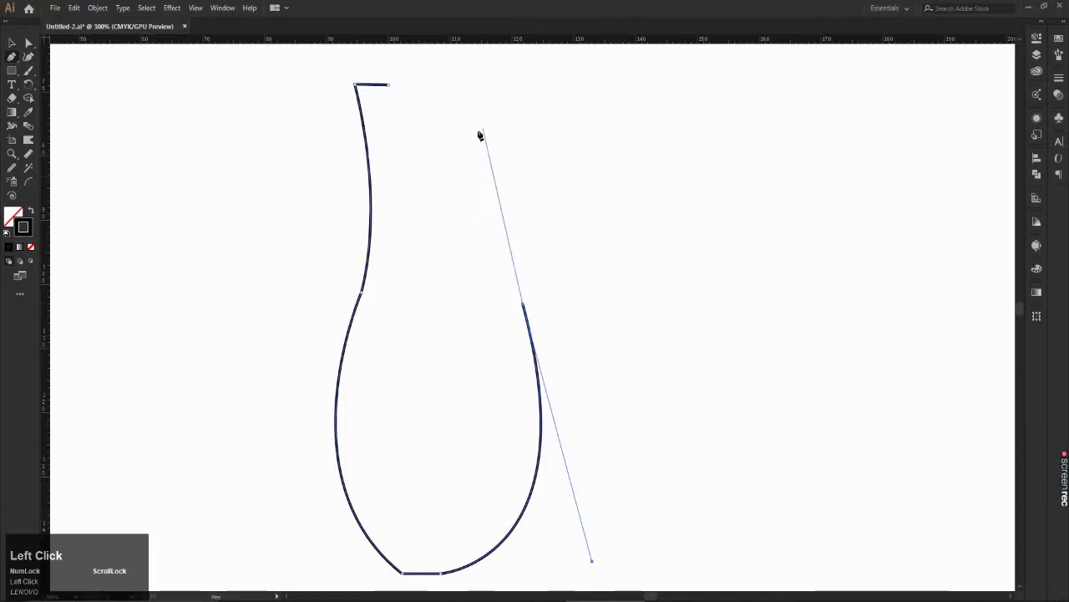
# Step: Draw the right neck curve about 30 mm tall, add a short vertical segment and close the vase outline at its starting anchor
pyautogui.moveTo(477, 121)
pyautogui.mouseDown()
pyautogui.moveTo(502, 44)
pyautogui.moveTo(474, 120)
pyautogui.mouseUp()
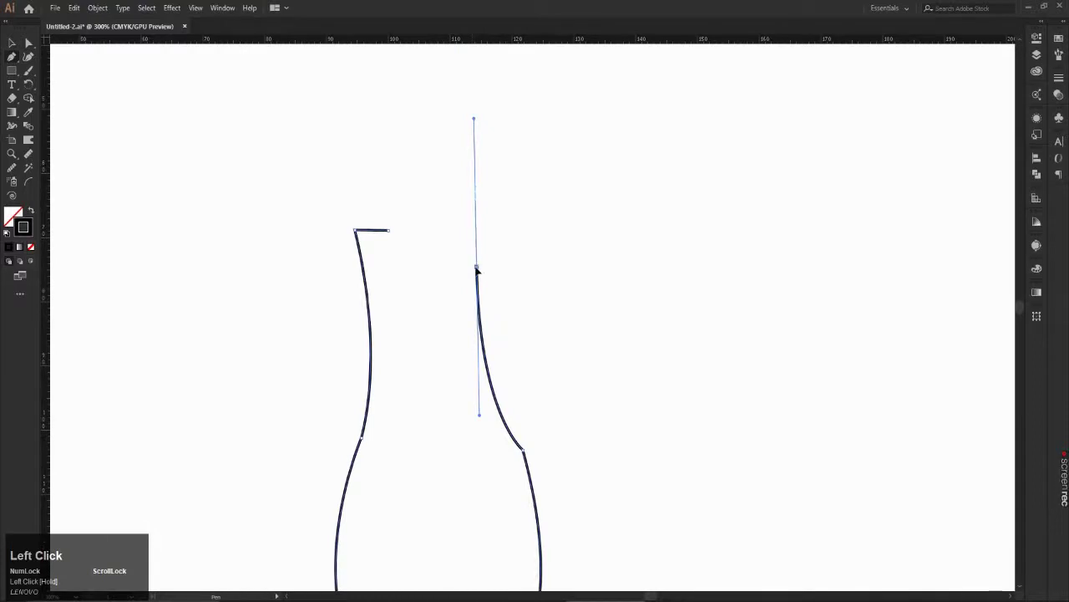
pyautogui.click(477, 267)
pyautogui.click(475, 240)
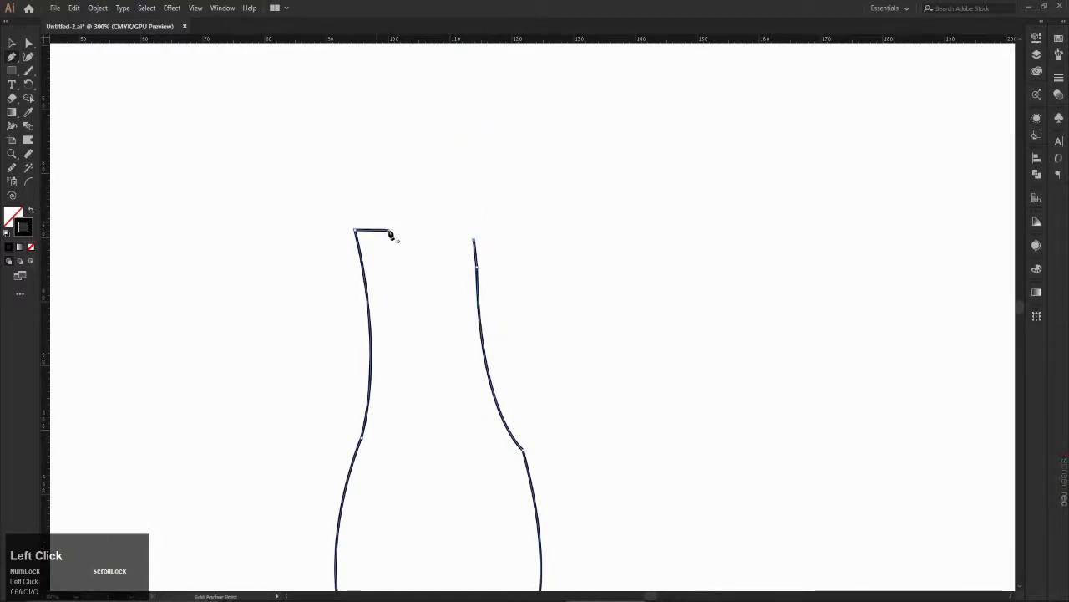
pyautogui.hotkey('ctrl', 'z')
pyautogui.click(477, 231)
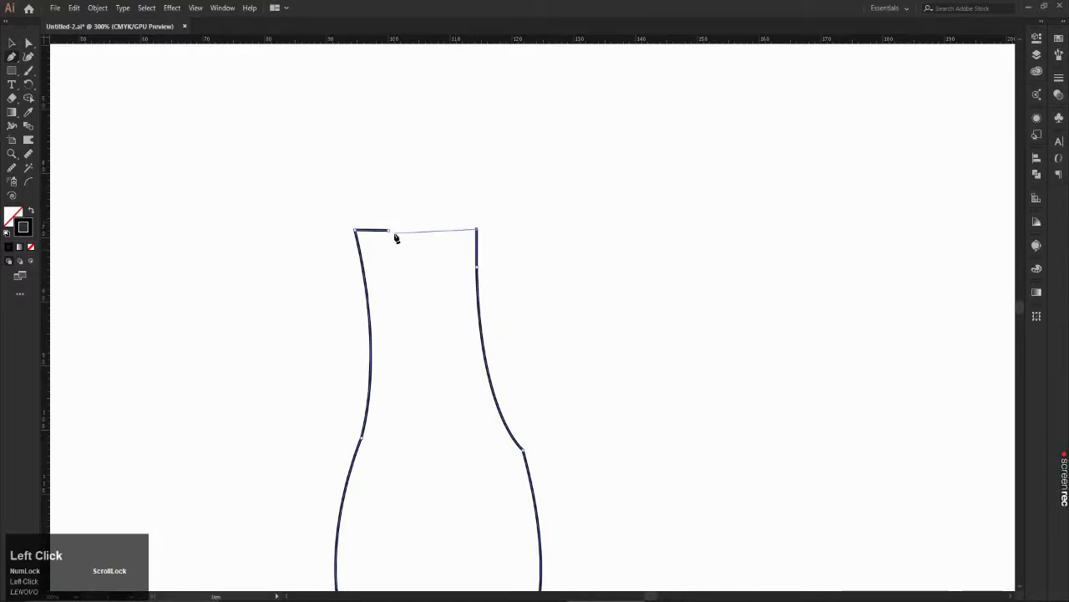
pyautogui.click(388, 230)
pyautogui.scroll(-3, 425, 233)
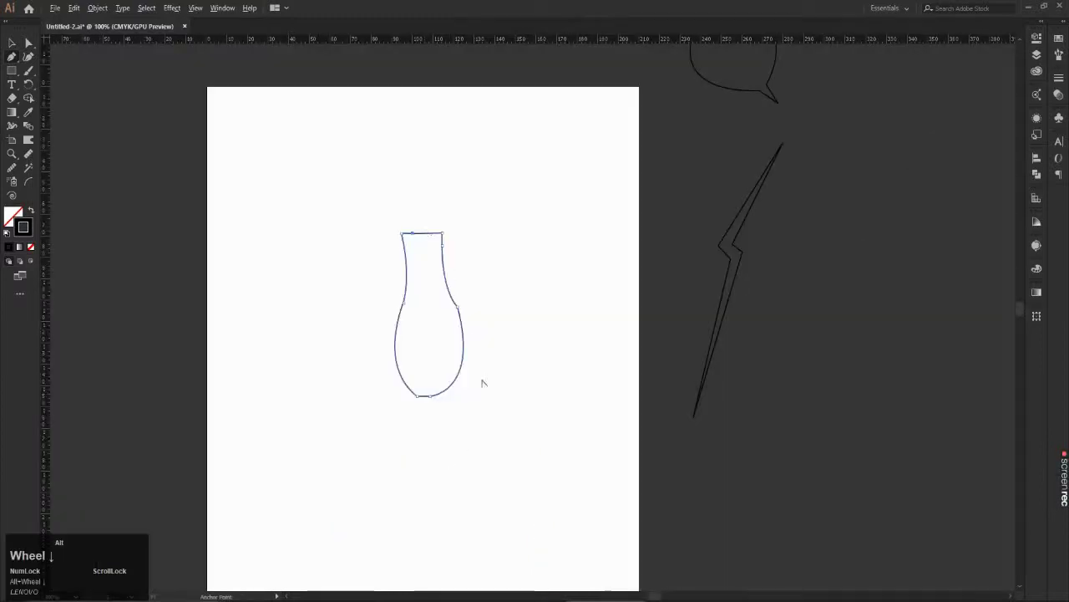
pyautogui.scroll(2, 481, 381)
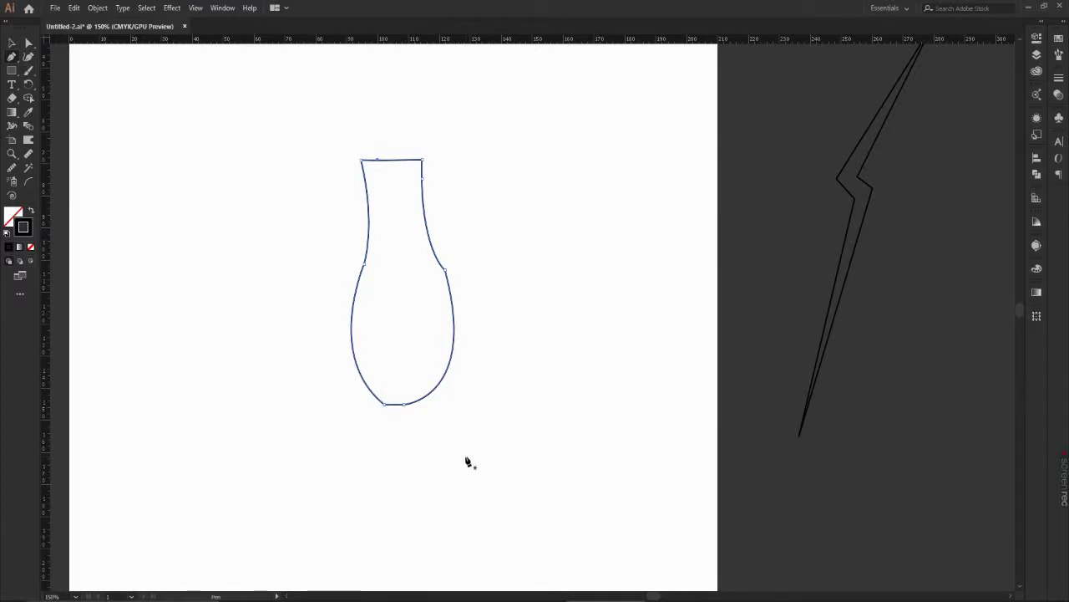
# Step: Undo the vase's right side and base segment, back to the lower end of the left body curve
pyautogui.press('ctrl')
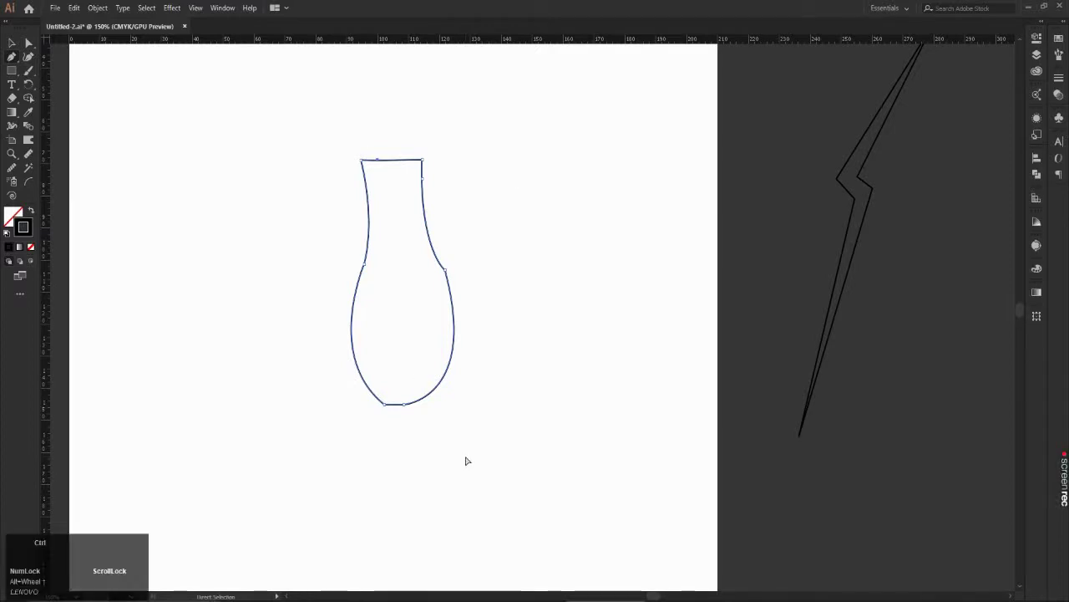
pyautogui.hotkey('ctrl', 'z')
pyautogui.hotkey('ctrl', 'z')
pyautogui.hotkey('ctrl', 'z')
pyautogui.hotkey('ctrl', 'z')
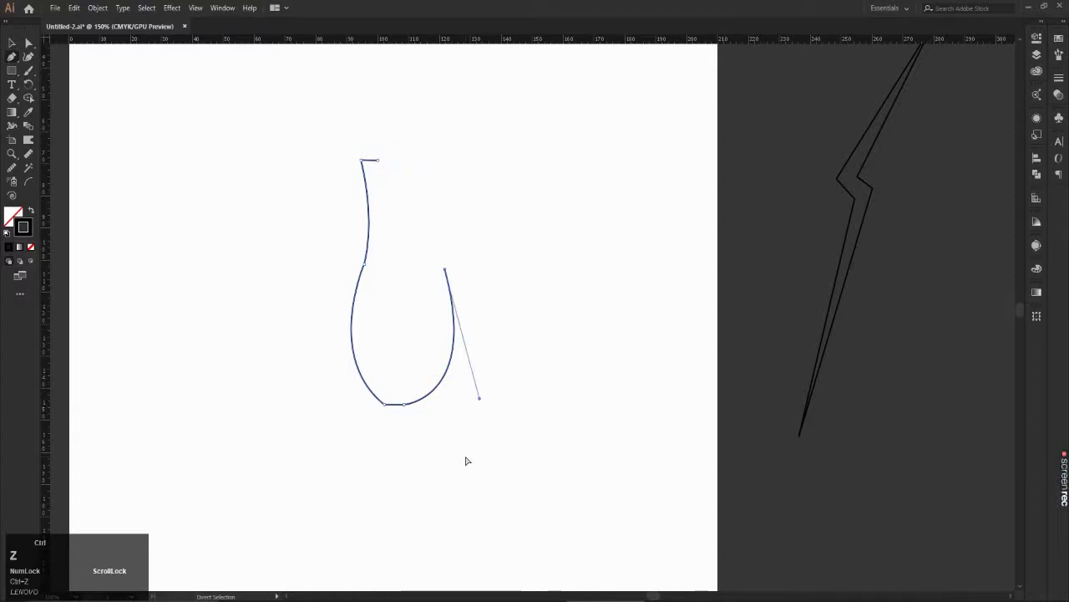
pyautogui.hotkey('ctrl', 'z')
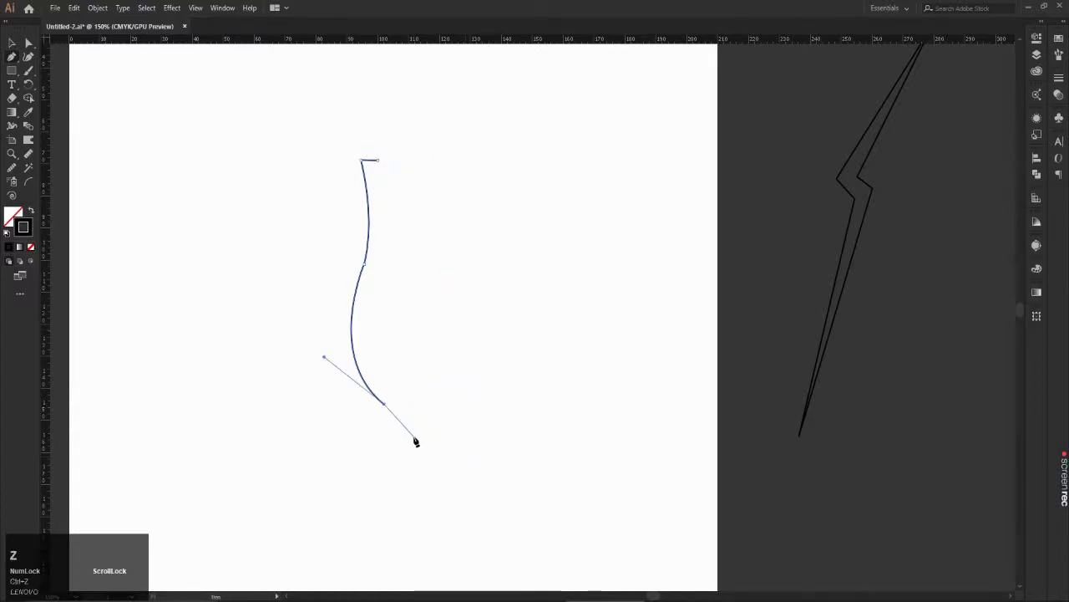
# Step: Redraw the horizontal base segment about 6 mm long from the left body curve's lower end and deselect the path
pyautogui.keyDown('alt'); pyautogui.scroll(3, 404, 427); pyautogui.keyUp('alt')
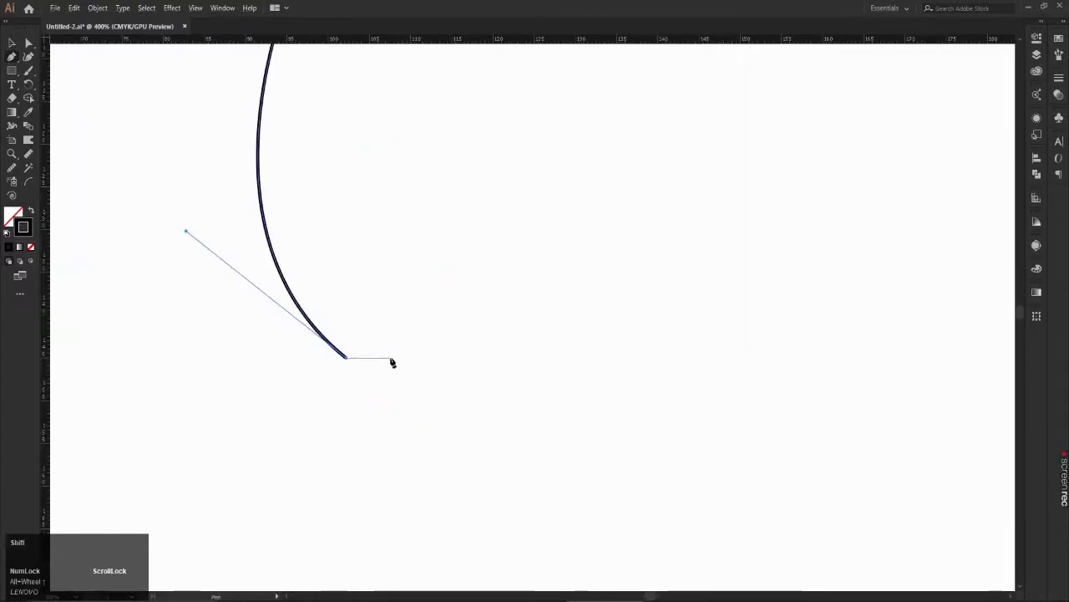
pyautogui.keyDown('shift'); pyautogui.click(392, 358); pyautogui.keyUp('shift')
pyautogui.keyDown('alt'); pyautogui.scroll(-3, 392, 358); pyautogui.keyUp('alt')
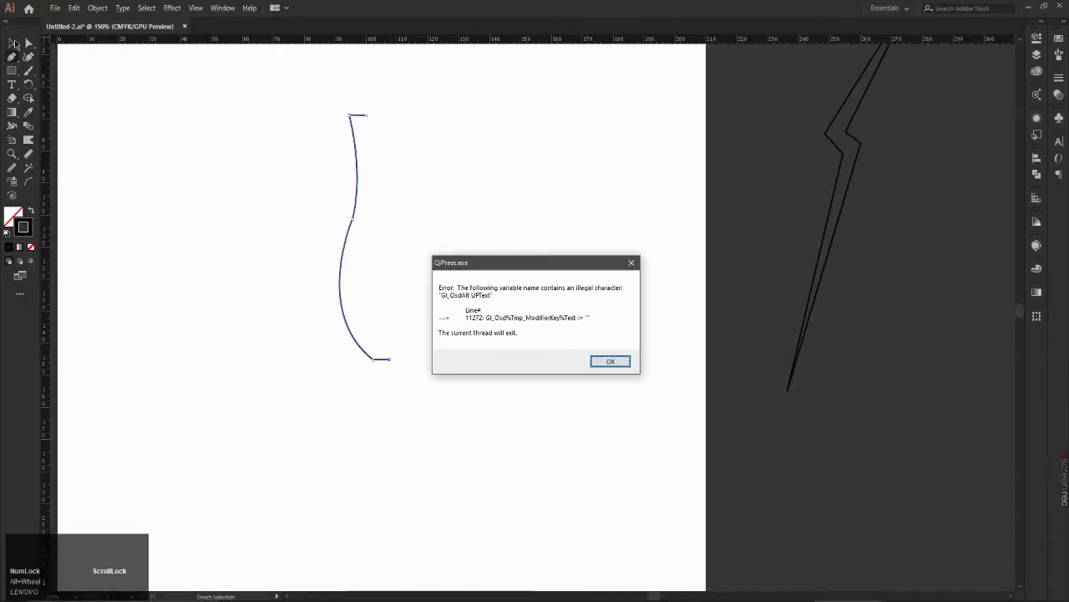
pyautogui.click(12, 42)
pyautogui.click(272, 166)
# Step: Select the left half outline and dismiss the QiPress.exe error message
pyautogui.keyDown('alt'); pyautogui.scroll(3, 396, 114); pyautogui.keyUp('alt')
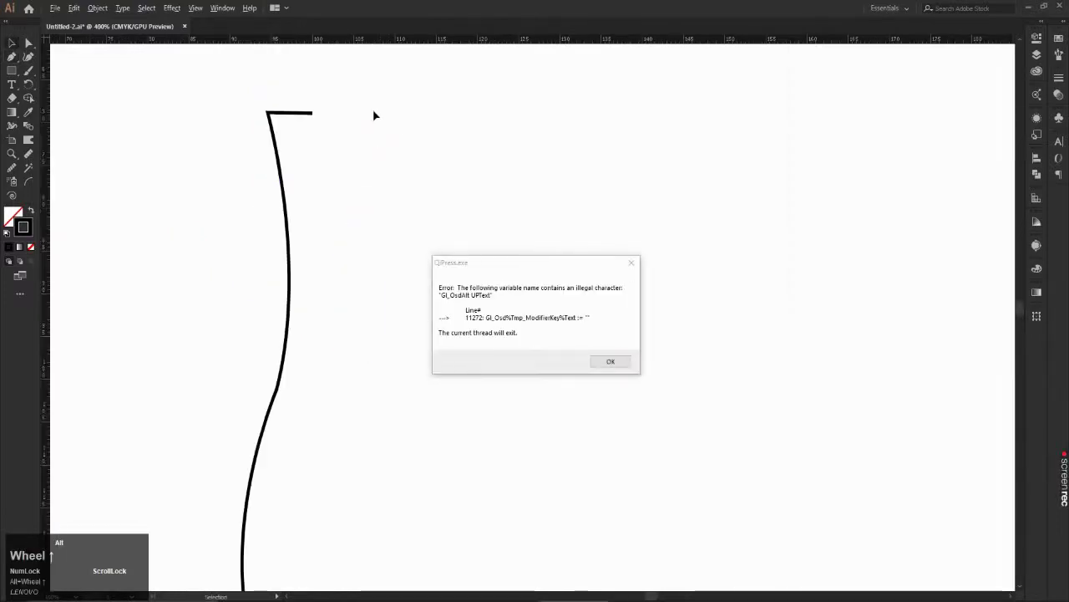
pyautogui.click(307, 127)
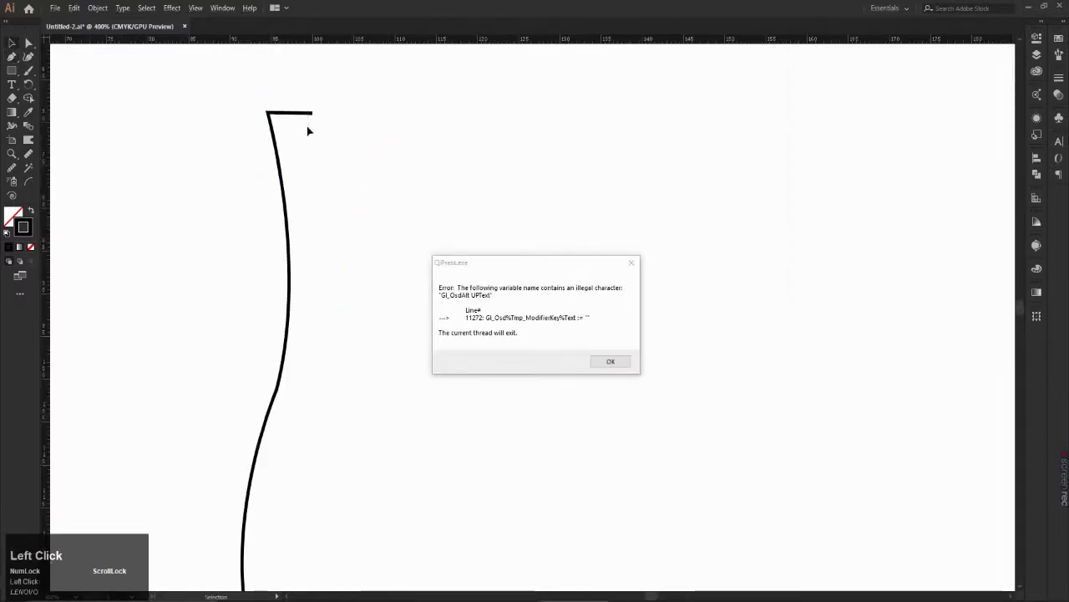
pyautogui.click(614, 363)
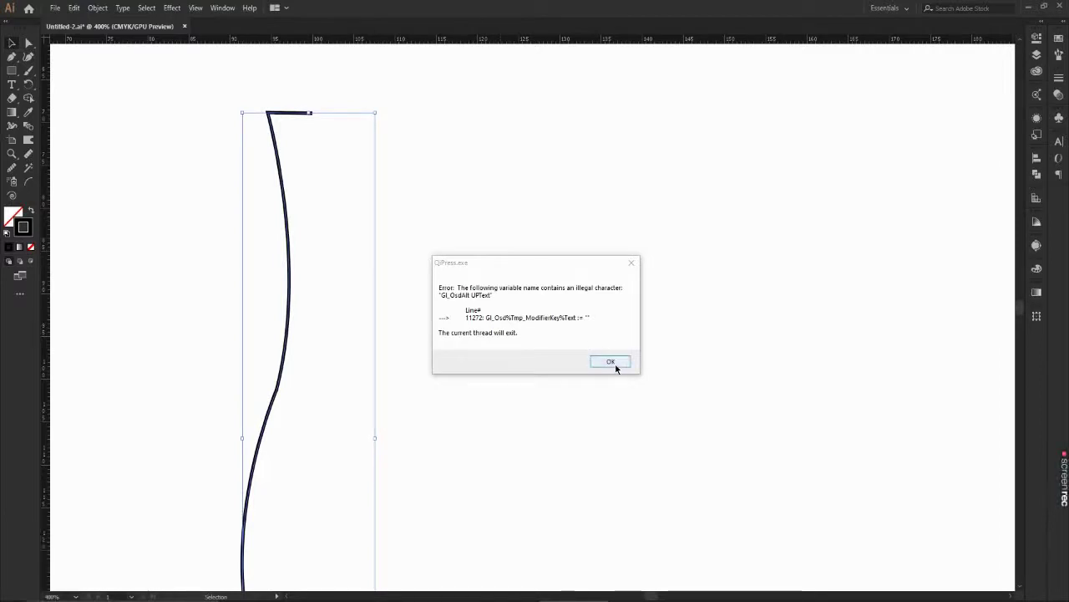
pyautogui.click(610, 362)
# Step: Extend the top edge horizontally to about 6 mm by moving its free end anchor with Direct Selection, and deselect the path
pyautogui.scroll(3, 311, 129)
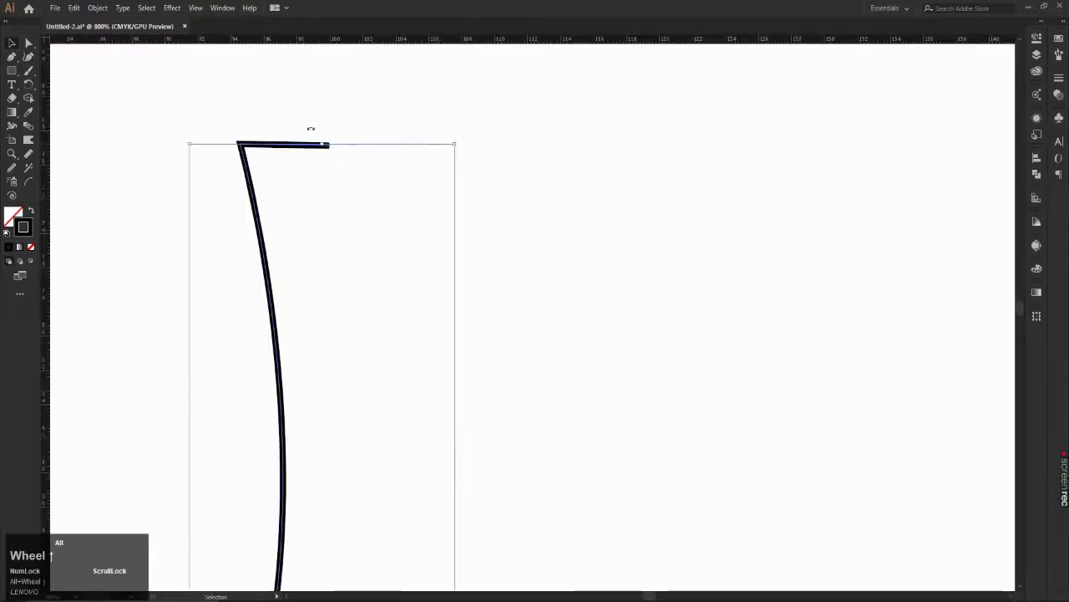
pyautogui.click(28, 44)
pyautogui.moveTo(309, 178); pyautogui.dragTo(348, 145)
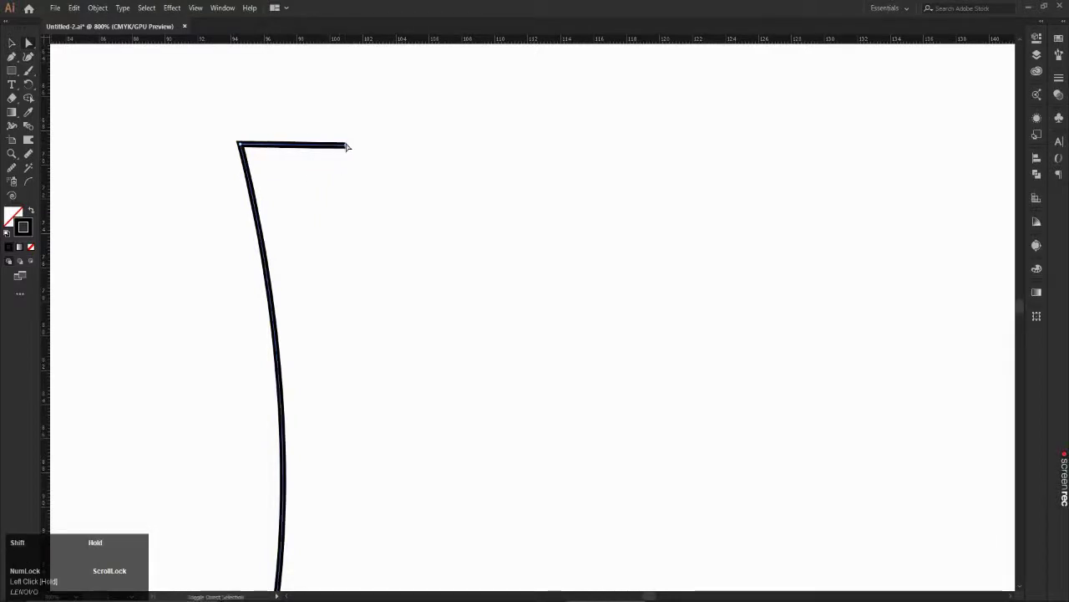
pyautogui.click(376, 129)
pyautogui.scroll(-3, 384, 172)
pyautogui.scroll(-1, 385, 171)
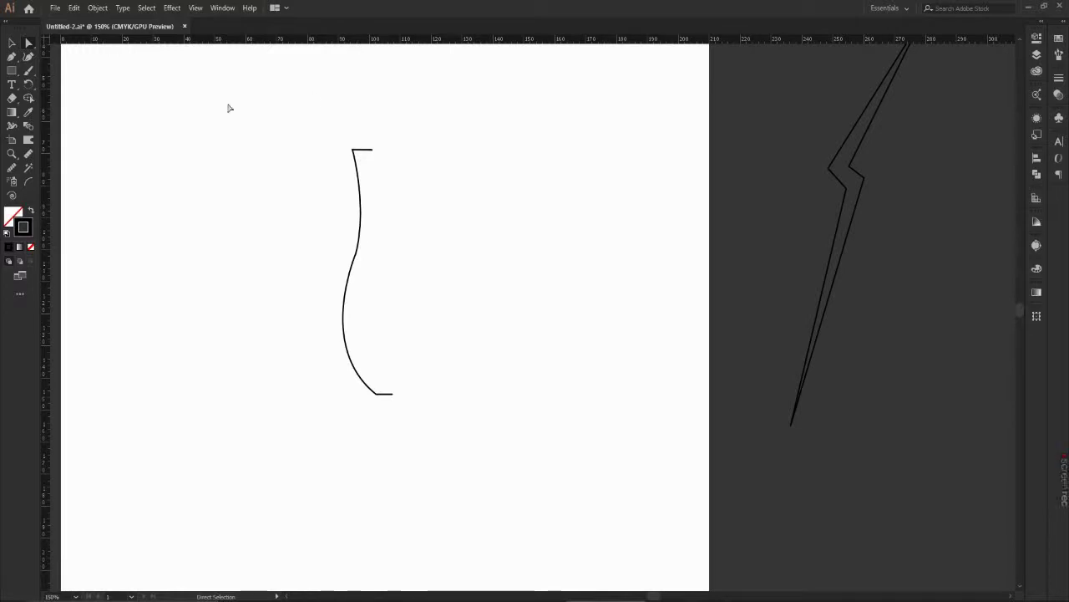
# Step: Place a vertical ruler guide at the free end of the half outline's top edge and check its alignment up close
pyautogui.moveTo(46, 90); pyautogui.dragTo(46, 90)
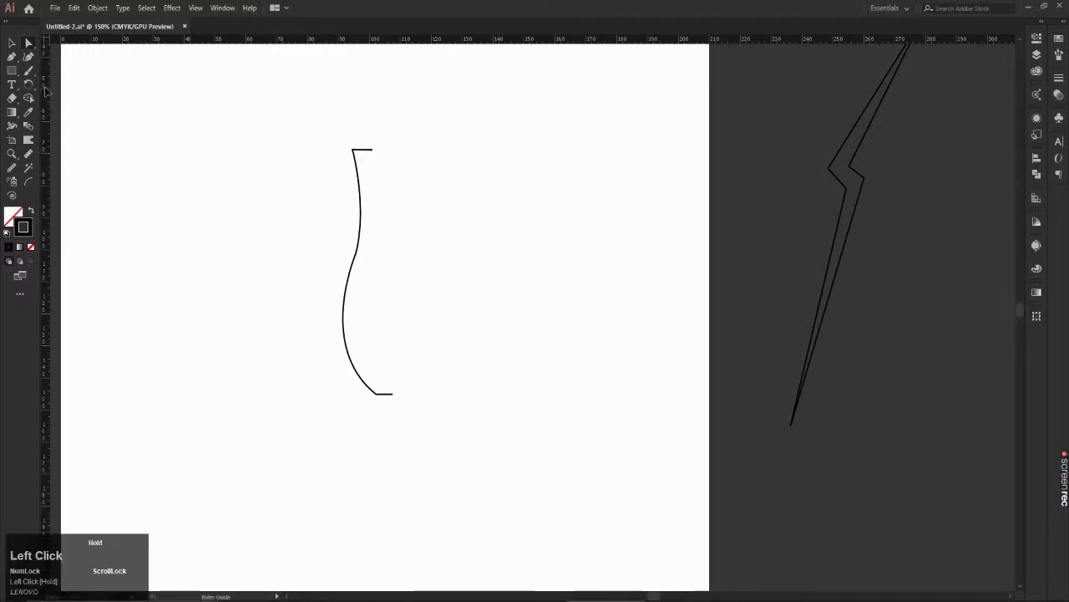
pyautogui.moveTo(106, 90); pyautogui.dragTo(374, 145)
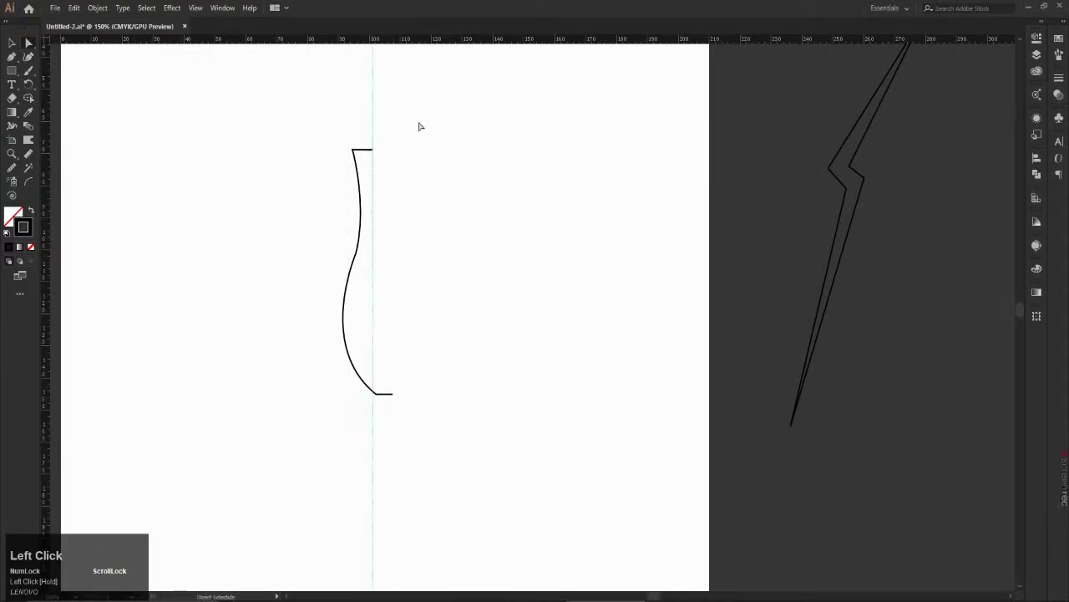
pyautogui.keyDown('alt'); pyautogui.scroll(4, 398, 128); pyautogui.keyUp('alt')
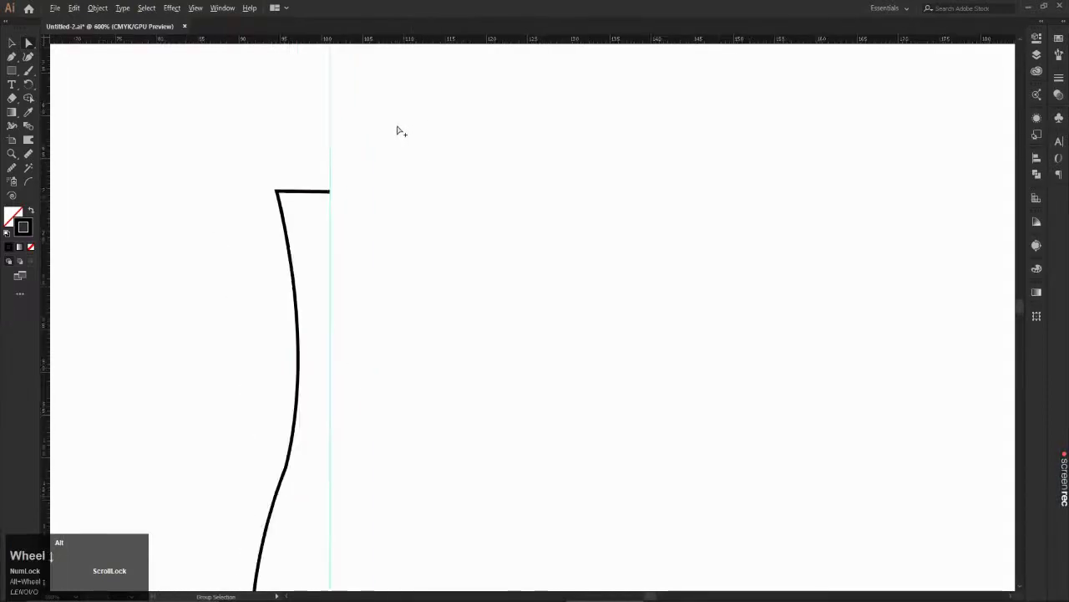
pyautogui.keyDown('alt'); pyautogui.scroll(-4, 399, 131); pyautogui.keyUp('alt')
# Step: Undo the guide and the whole left half vase outline until the artboard is empty
pyautogui.hotkey('ctrl', 'z')
pyautogui.hotkey('ctrl', 'z')
pyautogui.hotkey('ctrl', 'z')
pyautogui.hotkey('ctrl', 'z')
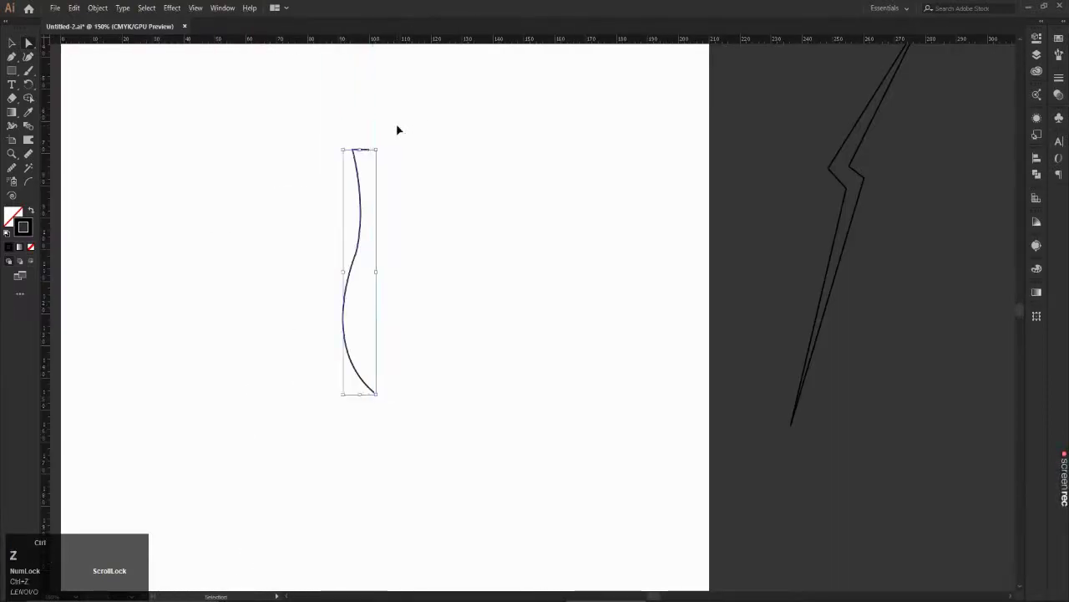
pyautogui.hotkey('ctrl', 'z')
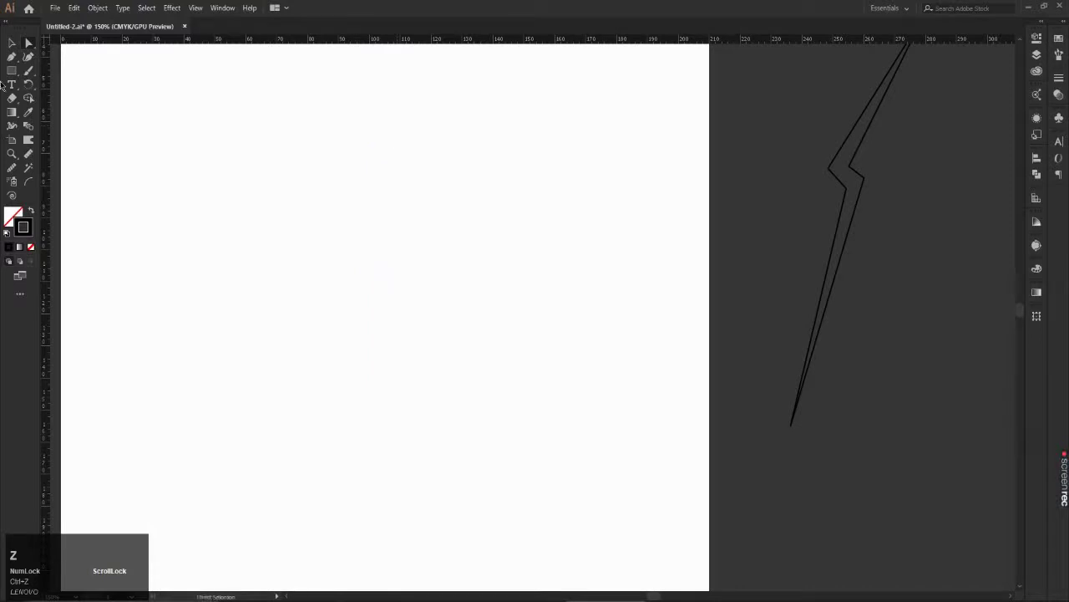
# Step: Place a vertical ruler guide at about 98 mm and try to select it with the Selection tool
pyautogui.moveTo(46, 97); pyautogui.dragTo(366, 162)
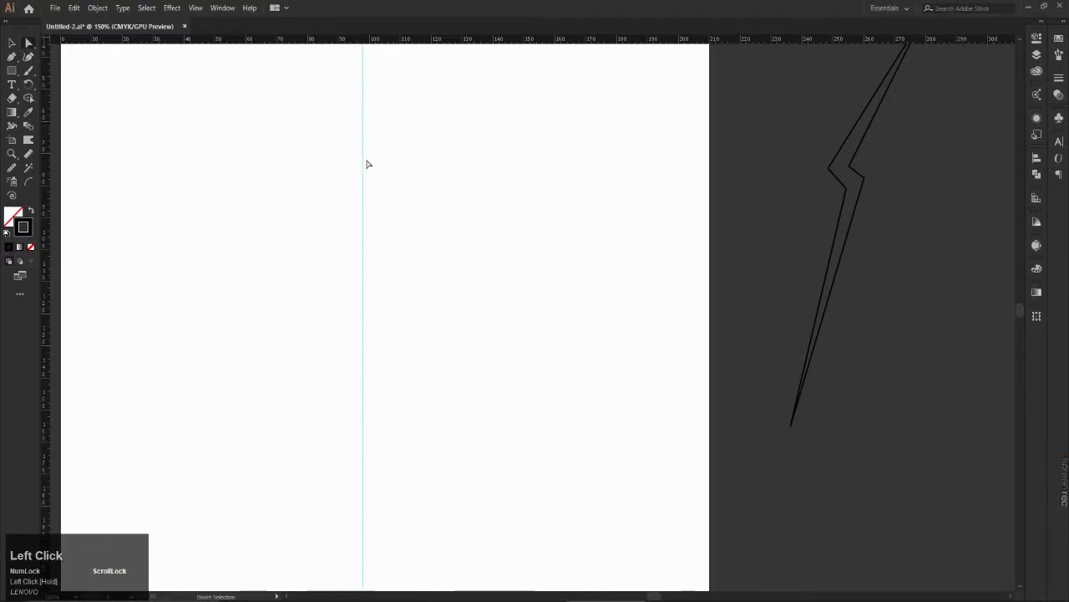
pyautogui.scroll(4, 362, 128)
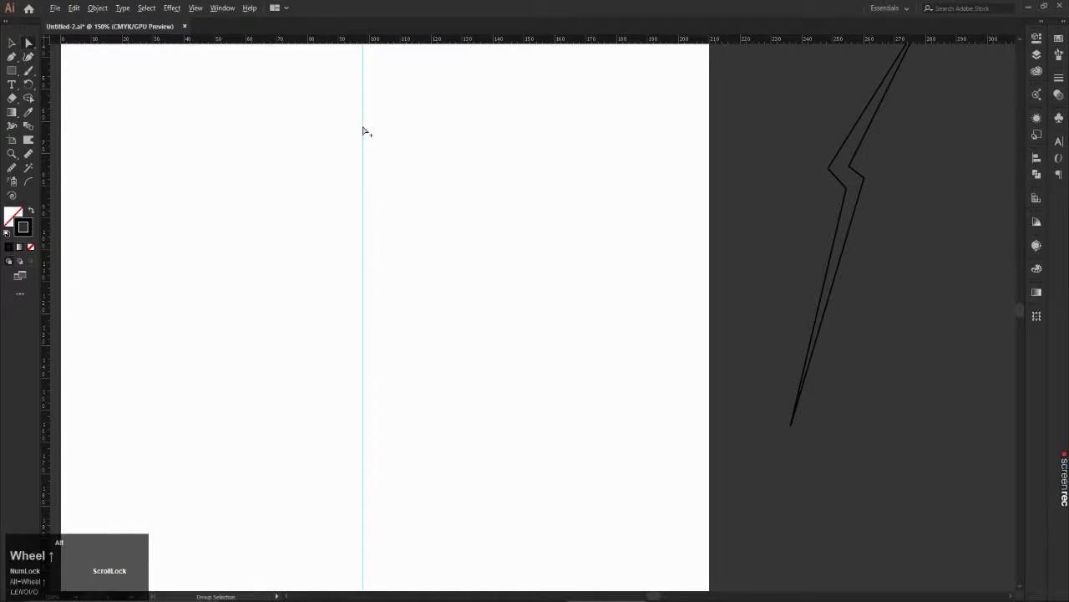
pyautogui.click(460, 149)
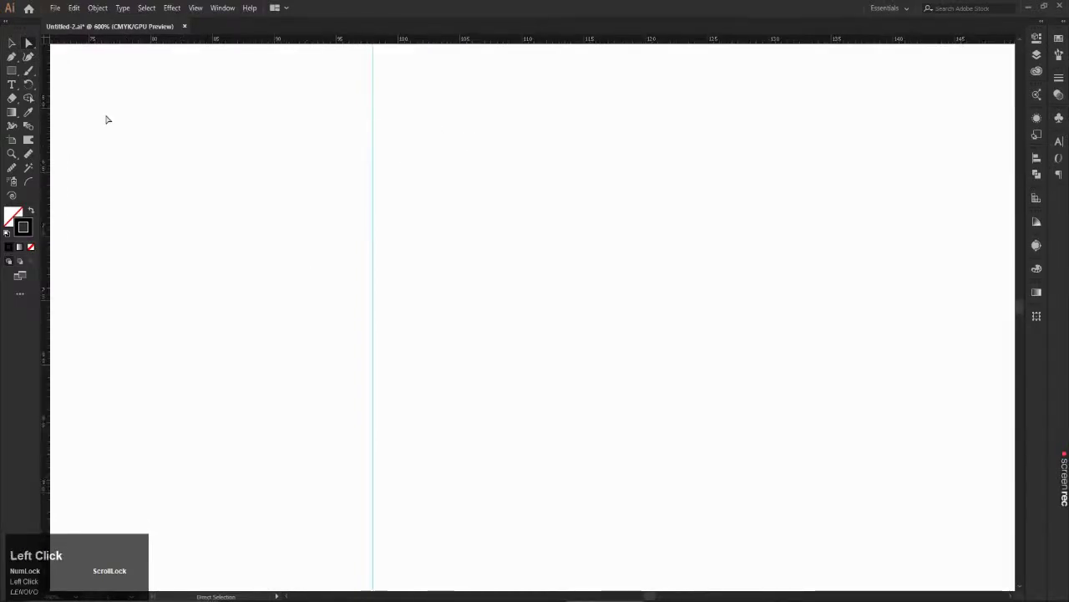
pyautogui.click(11, 43)
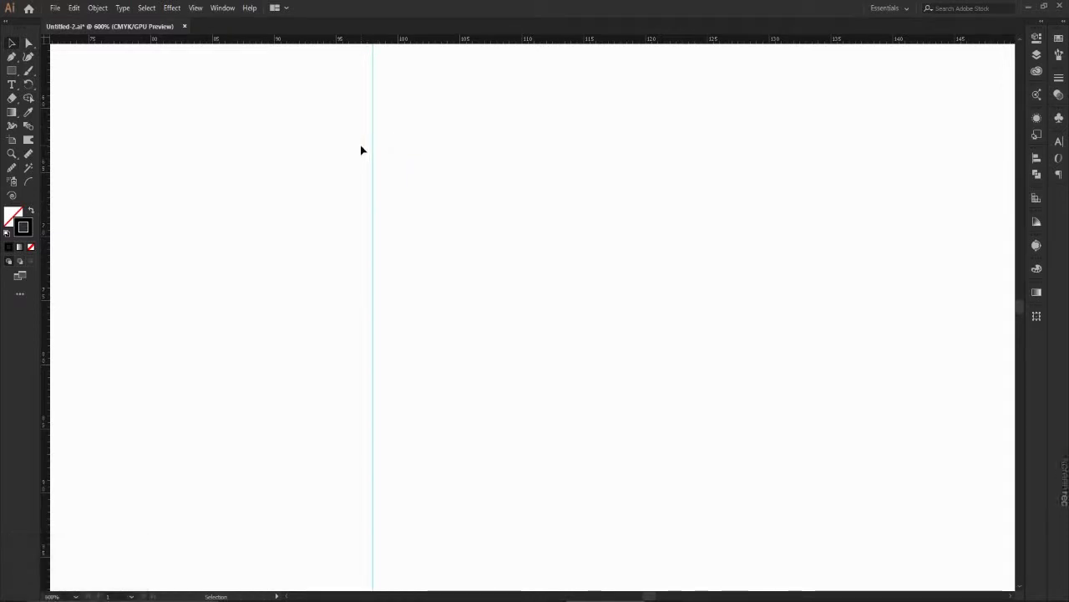
pyautogui.moveTo(388, 102); pyautogui.dragTo(344, 167)
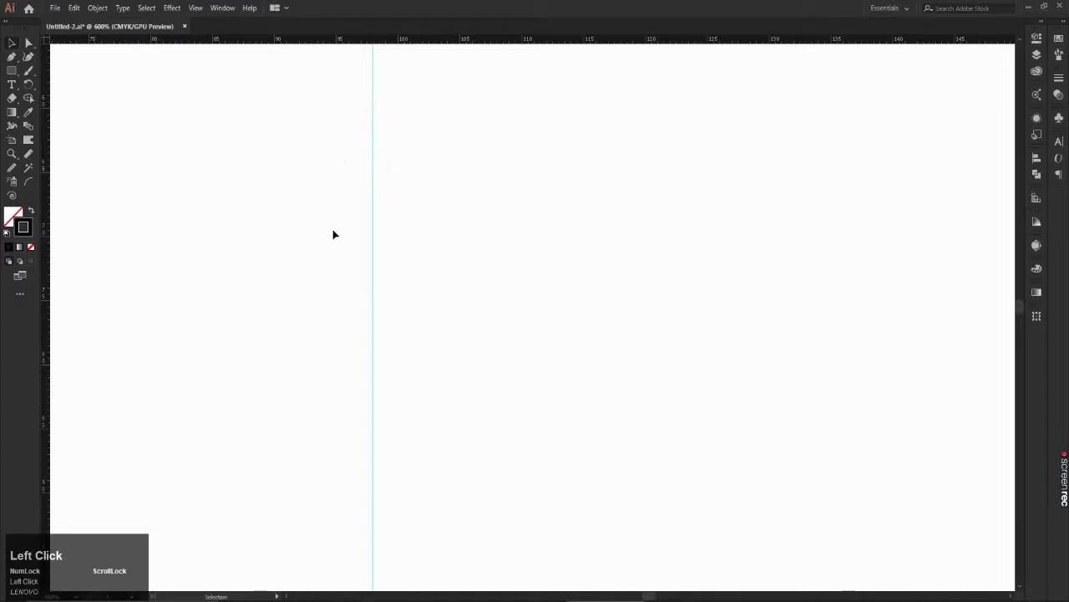
# Step: Unlock the guides and move the vertical guide to about 104 mm on the horizontal ruler
pyautogui.rightClick(371, 178)
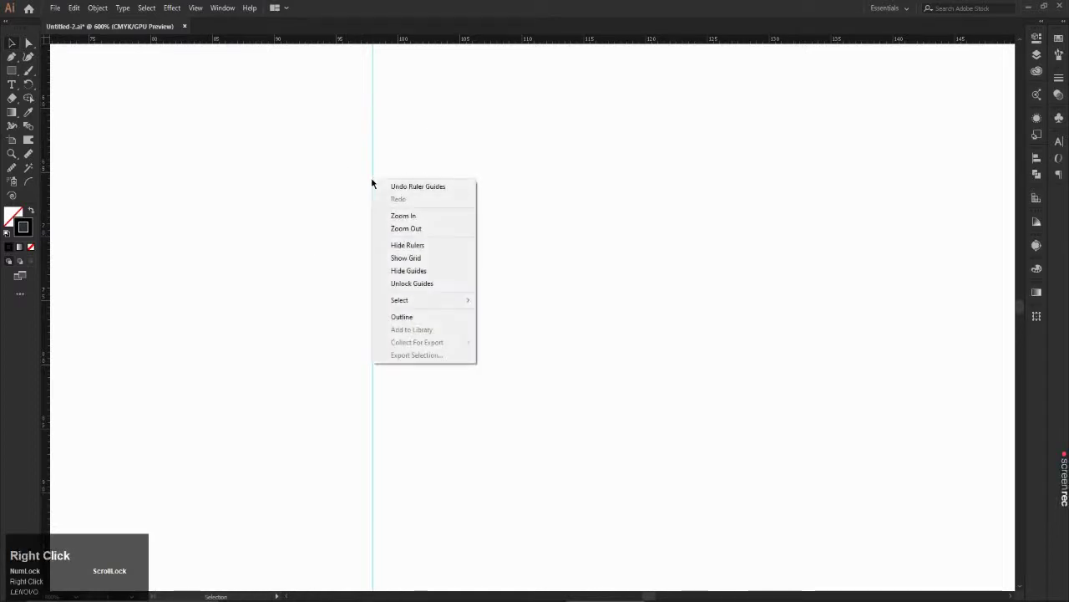
pyautogui.click(402, 285)
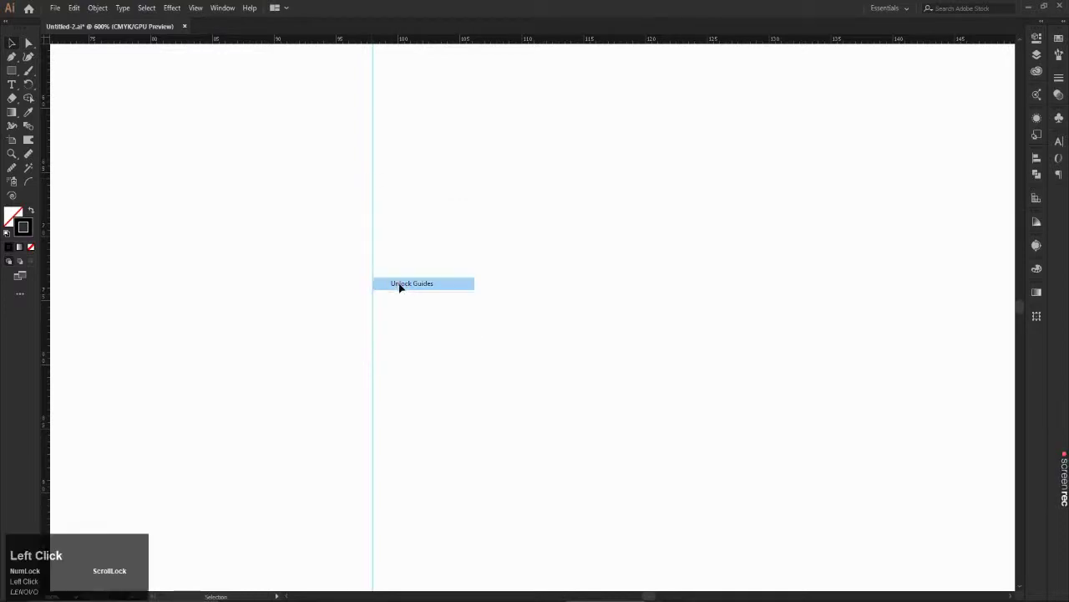
pyautogui.moveTo(425, 215); pyautogui.dragTo(282, 310)
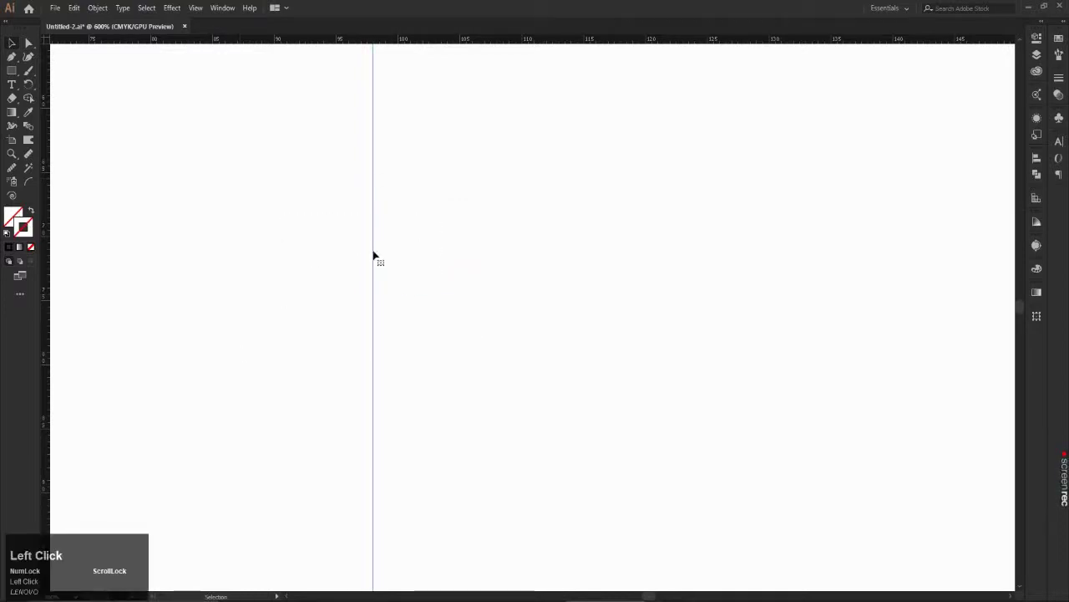
pyautogui.moveTo(374, 257); pyautogui.dragTo(355, 325)
# Step: Lock the guides so the vertical centre guide stays in place
pyautogui.rightClick(446, 291)
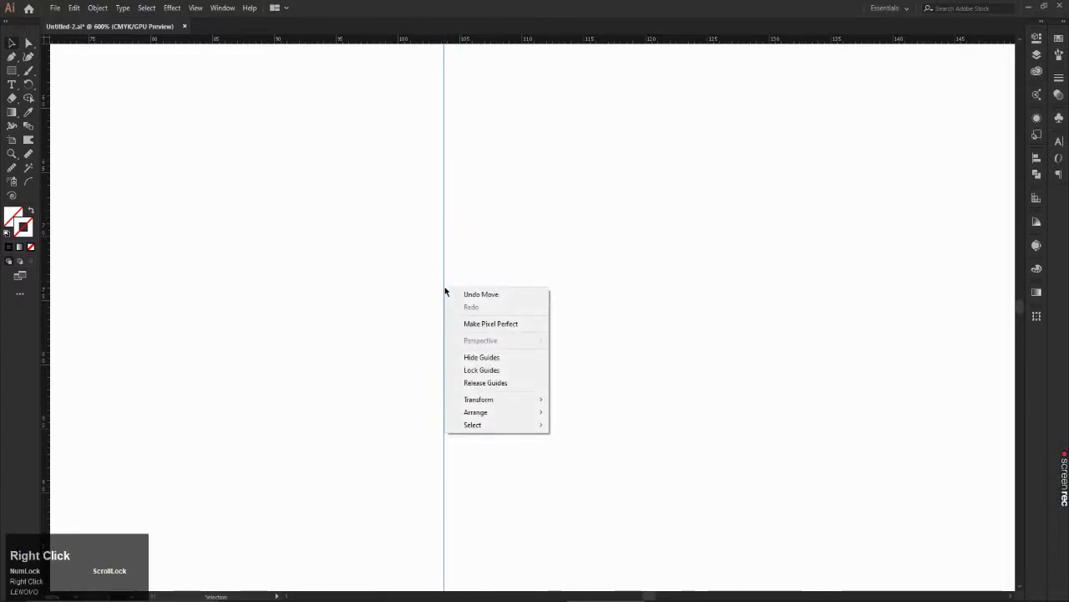
pyautogui.click(475, 375)
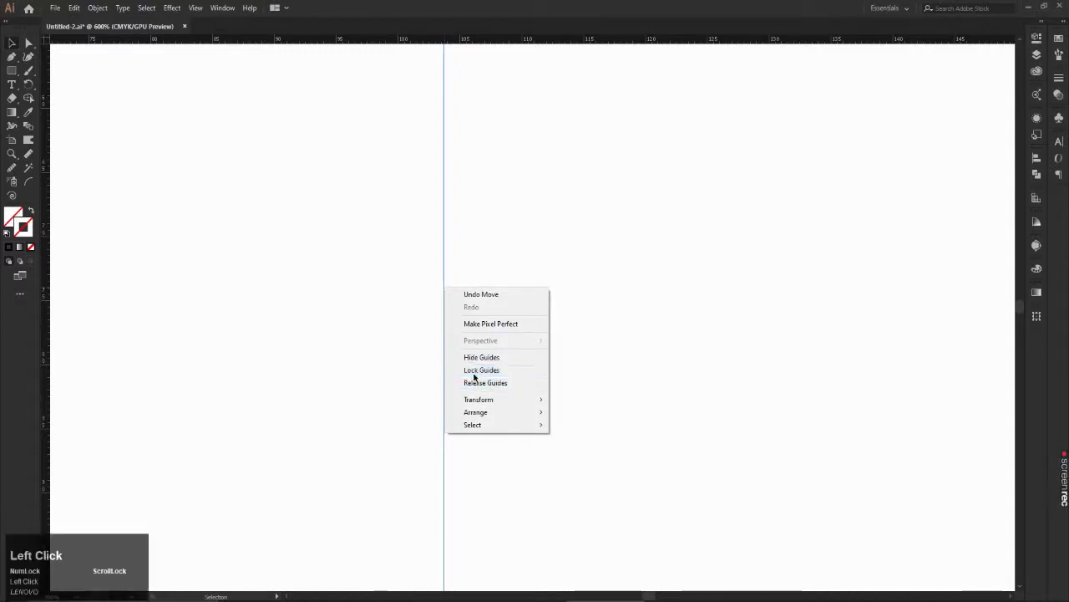
pyautogui.scroll(-2, 487, 291)
pyautogui.scroll(-1, 487, 289)
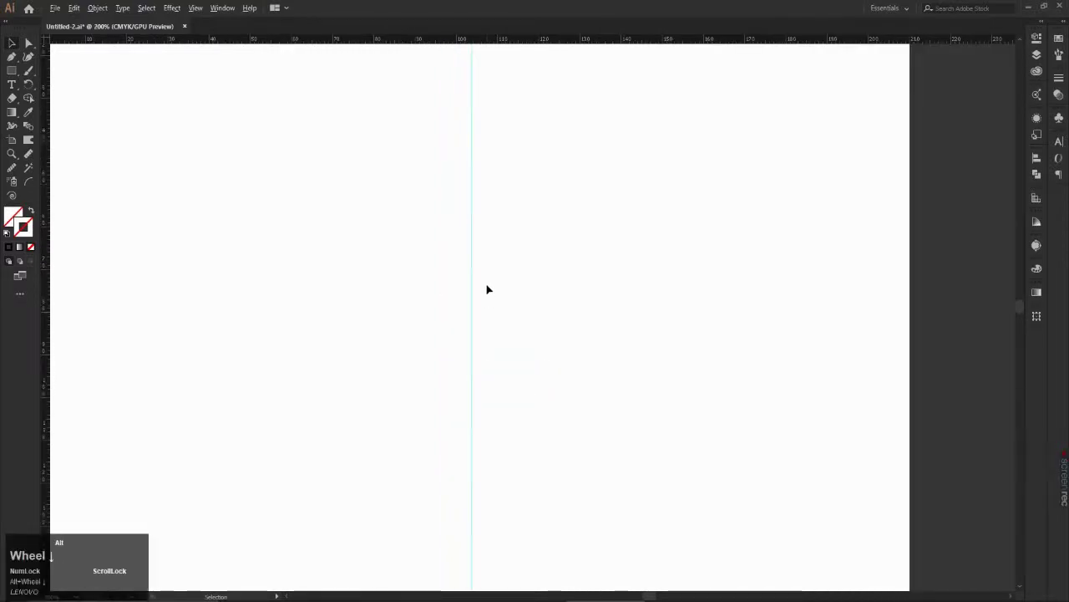
# Step: Draw a horizontal top edge about 2 mm long with the Pen tool, starting on the guide and going left
pyautogui.click(13, 55)
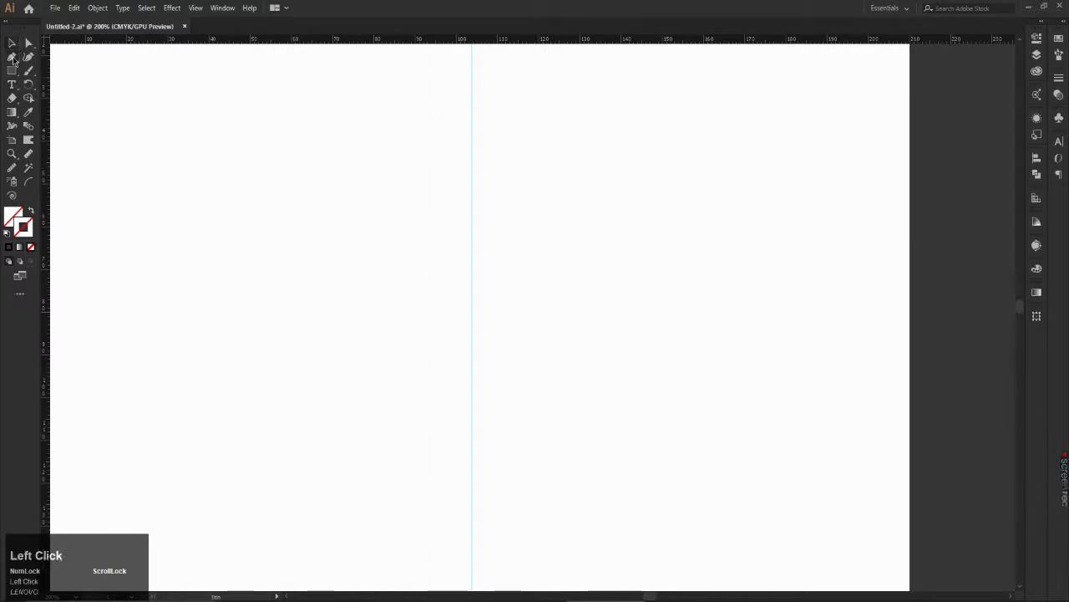
pyautogui.scroll(1, 473, 112)
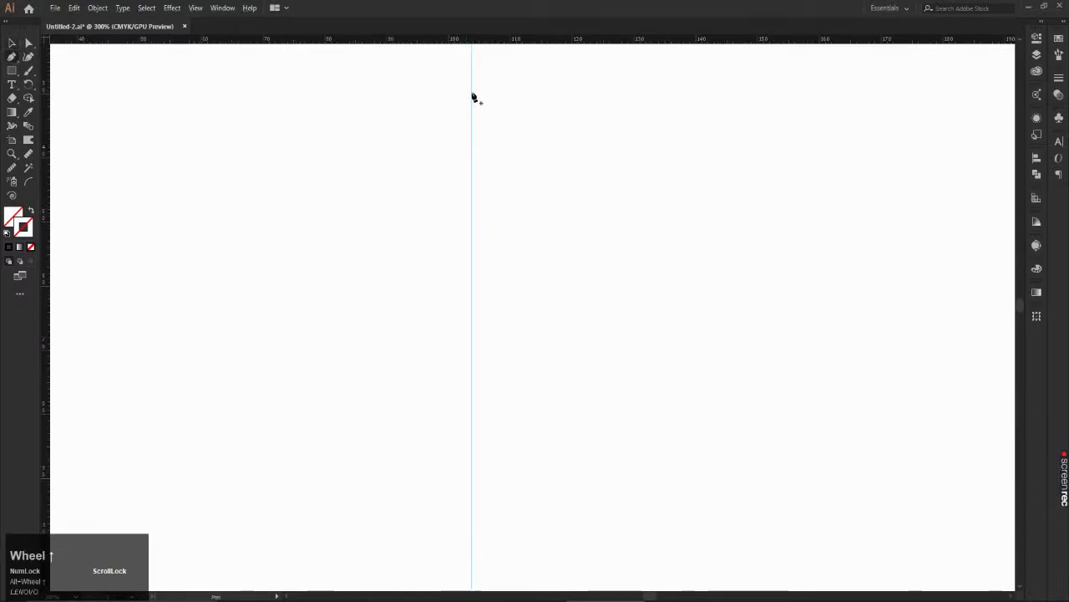
pyautogui.scroll(5, 474, 95)
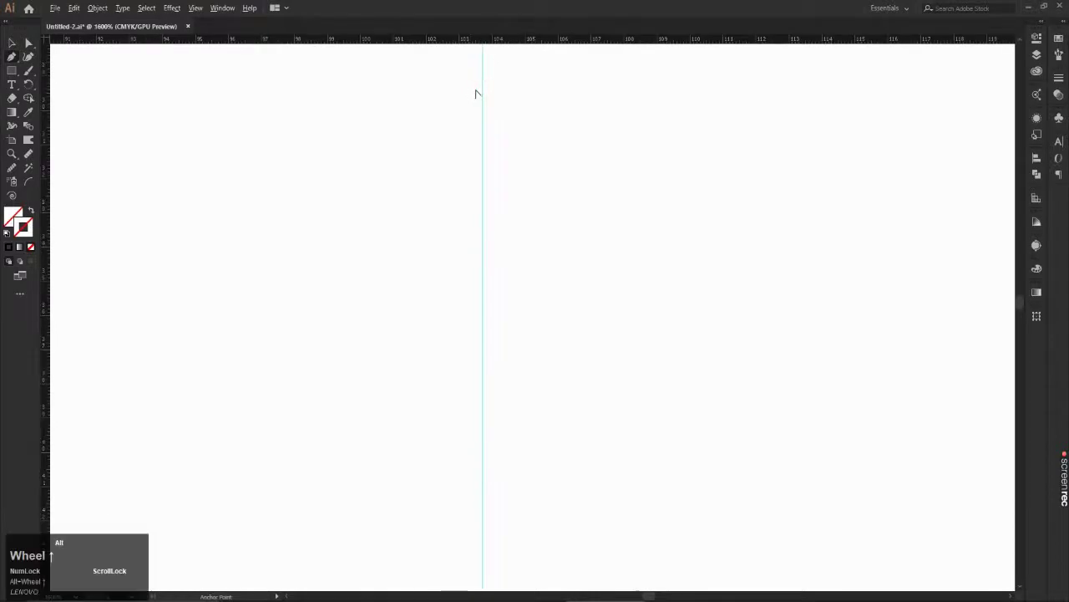
pyautogui.click(483, 96)
pyautogui.scroll(-3, 482, 95)
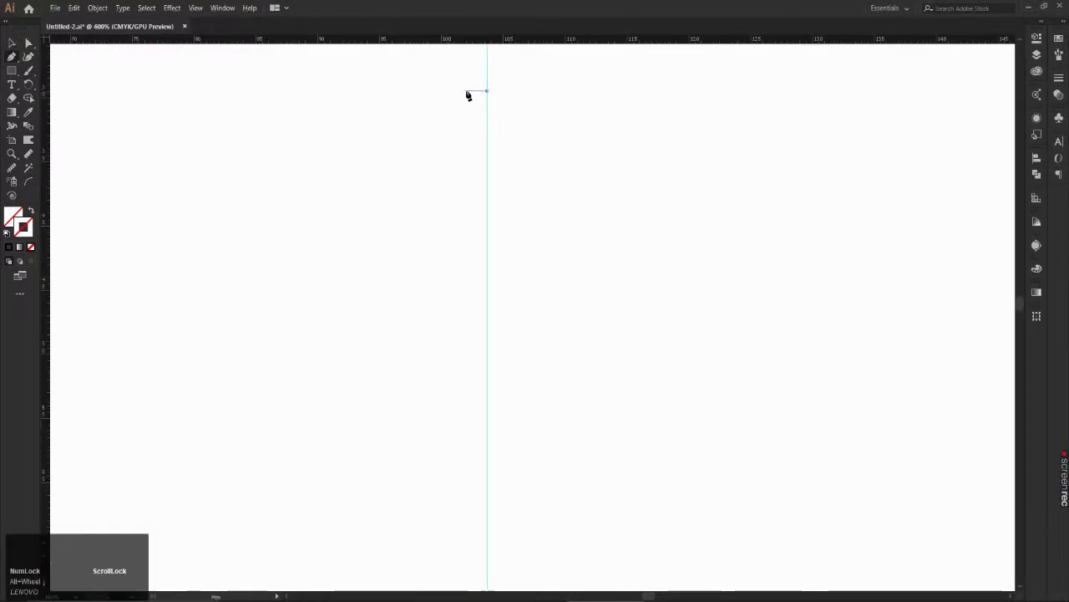
pyautogui.click(465, 92)
# Step: Draw the curved neck segment about 16 mm down from the top edge's left end and remove its outgoing handle
pyautogui.scroll(-2, 456, 100)
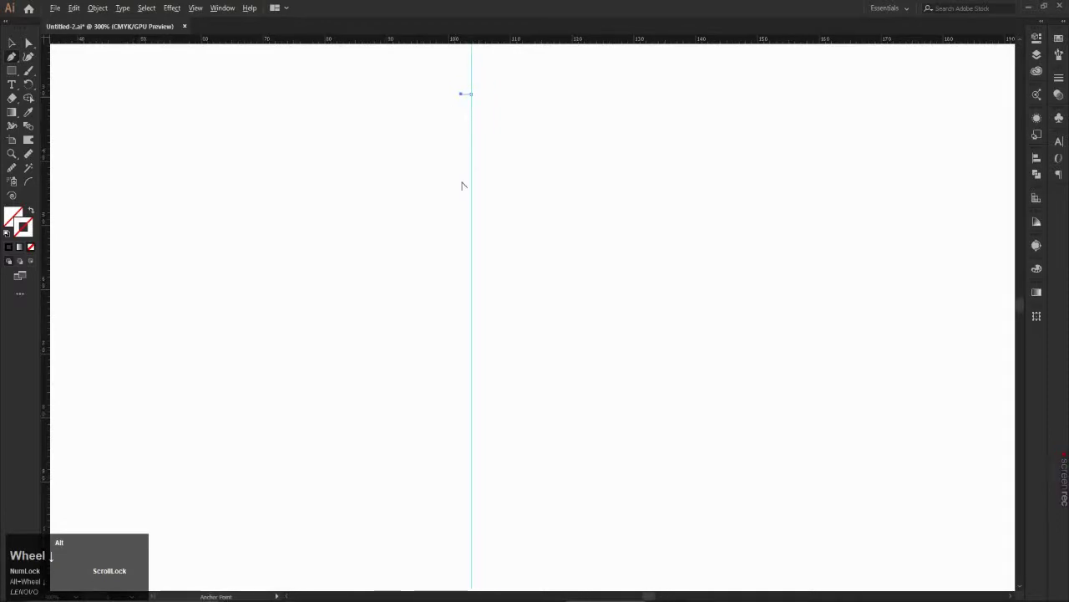
pyautogui.scroll(1, 464, 185)
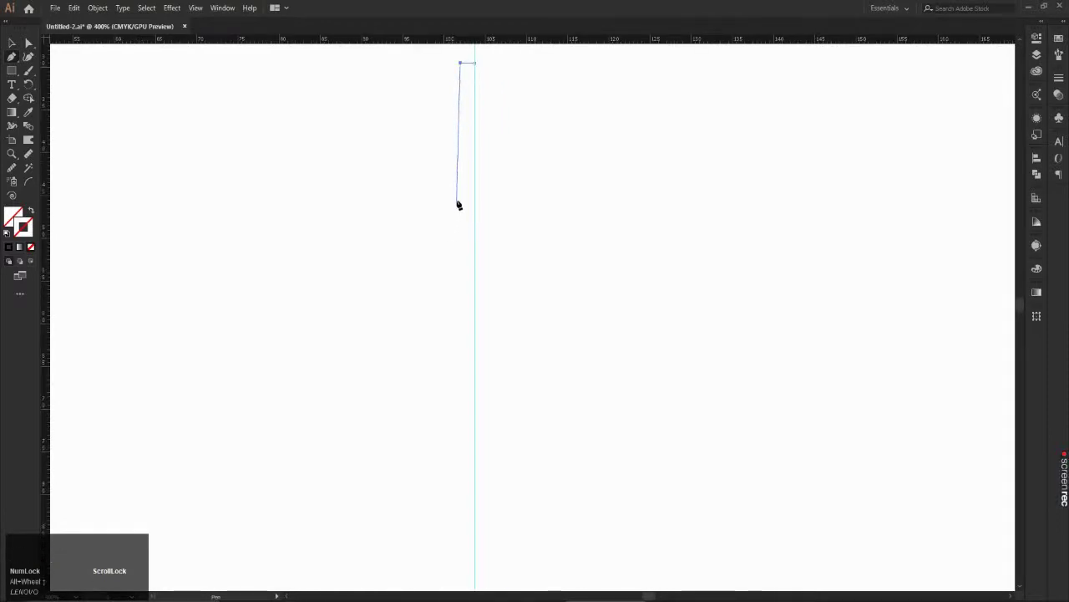
pyautogui.moveTo(456, 202); pyautogui.dragTo(443, 269)
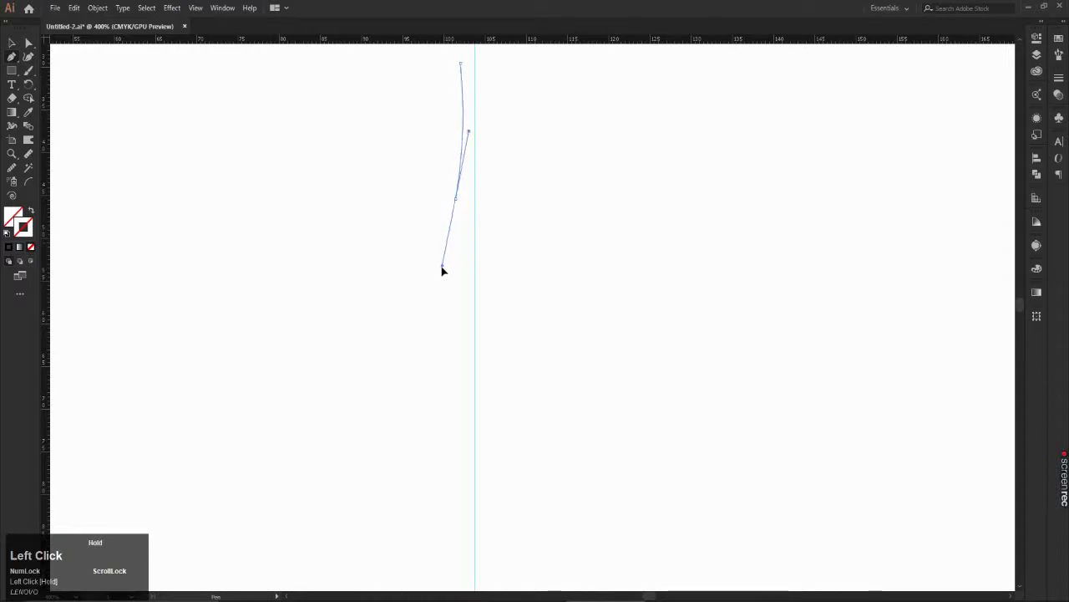
pyautogui.click(456, 201)
# Step: Add the body curve about 15 mm down, bulging left and returning near the guide, and give the path a black stroke
pyautogui.keyDown('alt'); pyautogui.scroll(-3, 456, 202); pyautogui.keyUp('alt')
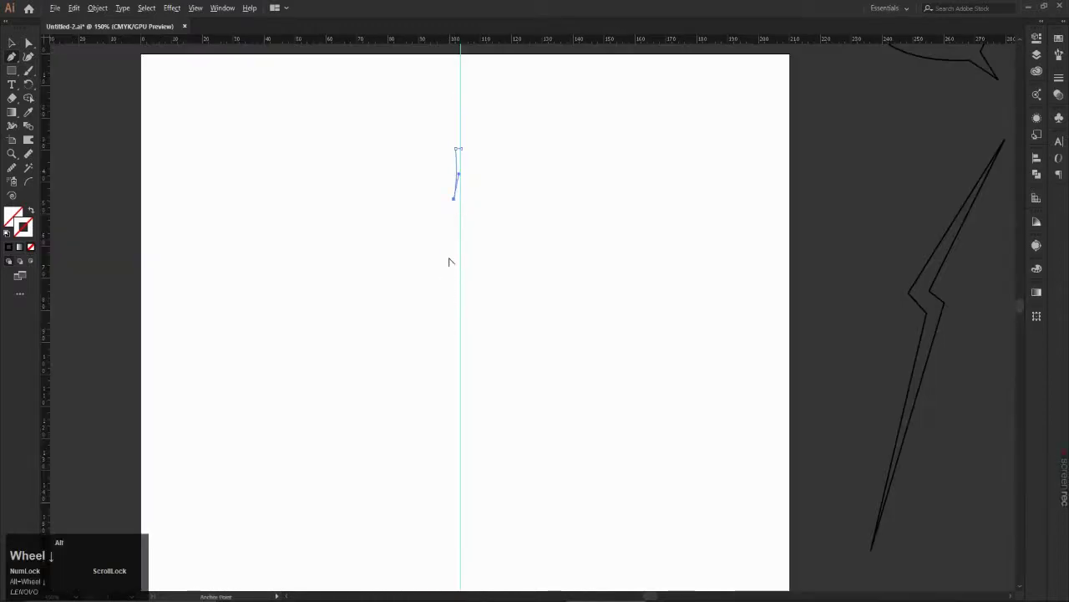
pyautogui.keyDown('alt'); pyautogui.scroll(2, 449, 261); pyautogui.keyUp('alt')
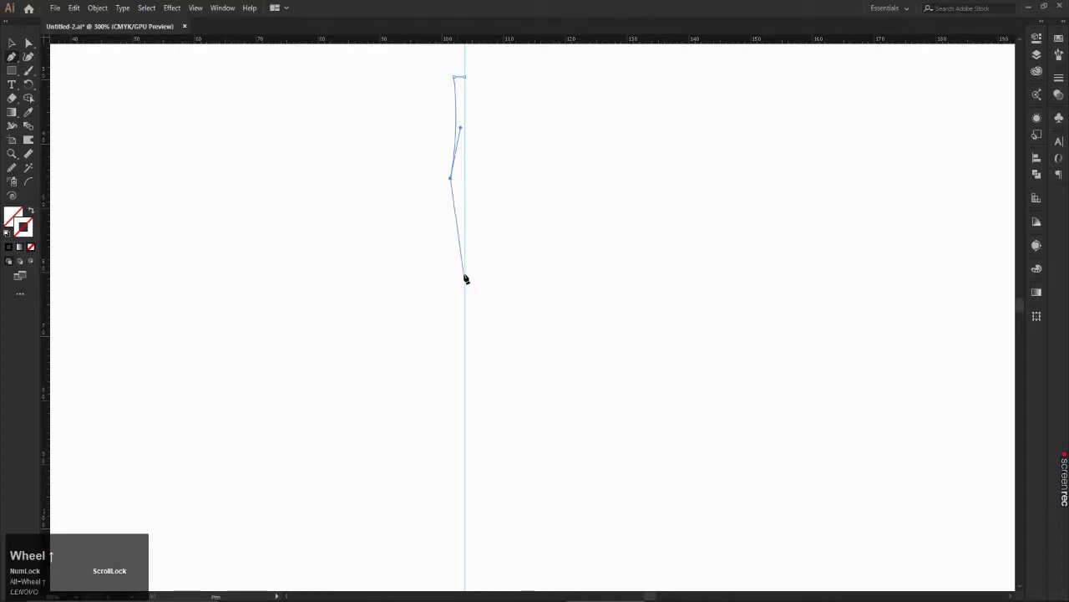
pyautogui.moveTo(461, 275); pyautogui.dragTo(486, 315)
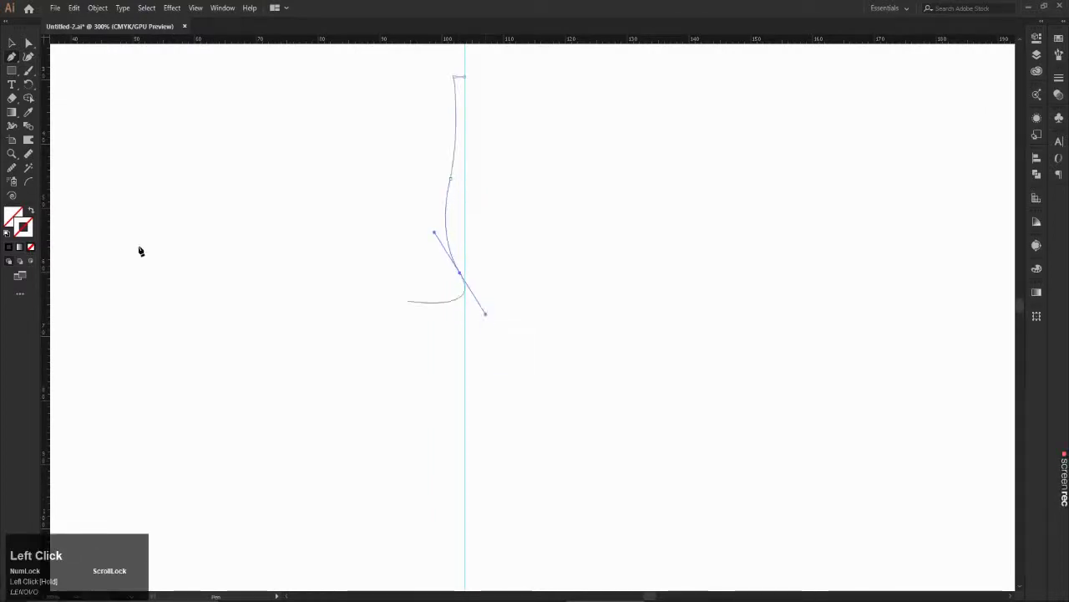
pyautogui.click(8, 247)
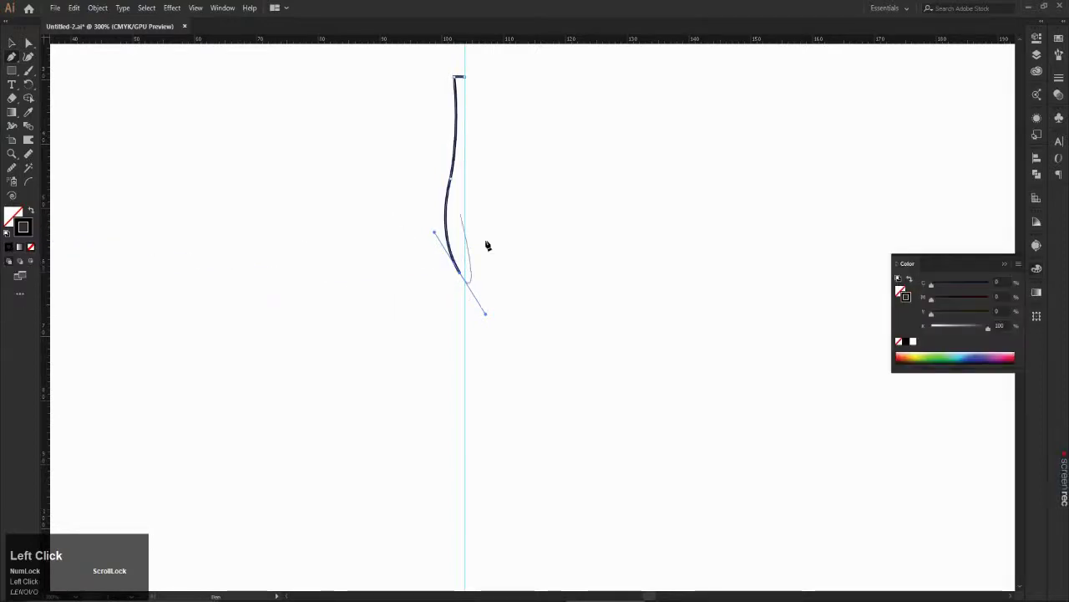
# Step: Remove the body curve's outgoing handle and draw a horizontal bottom edge about 0.8 mm long with the Pen tool, ending on the guide
pyautogui.scroll(6, 468, 269)
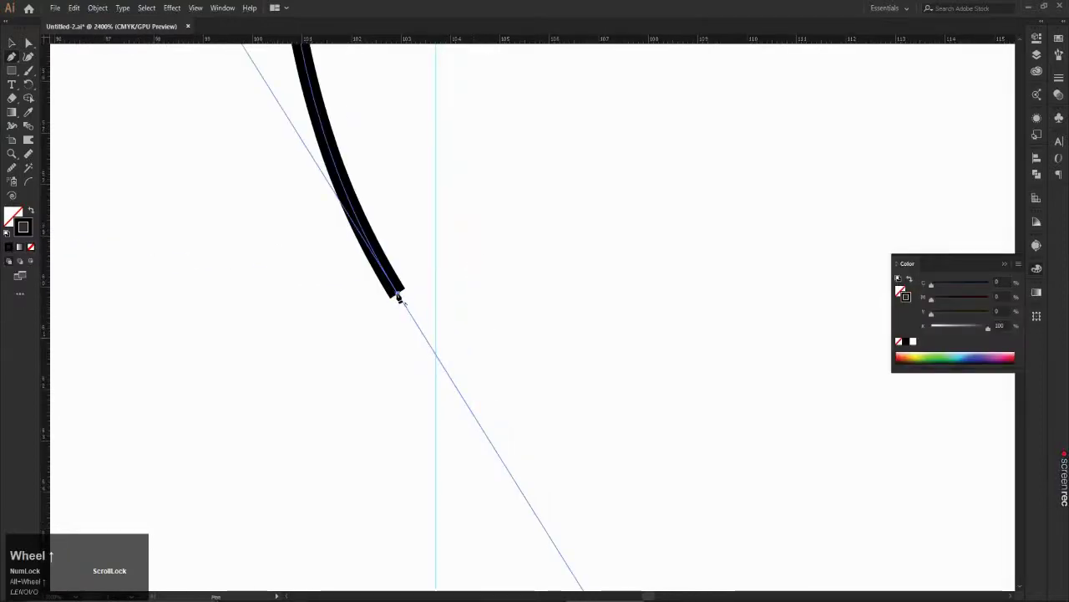
pyautogui.click(398, 298)
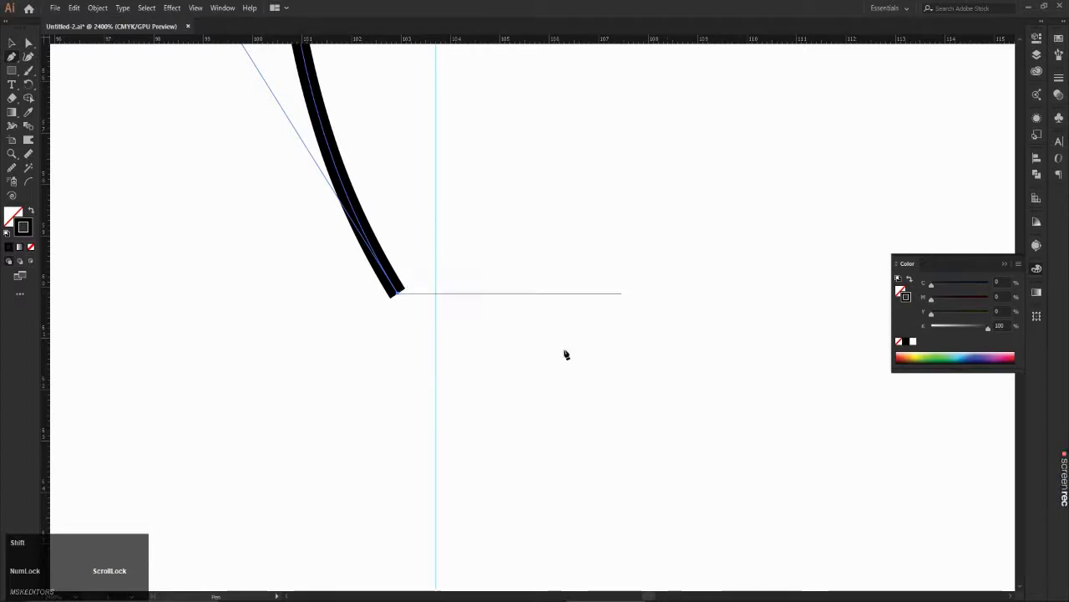
pyautogui.scroll(-1, 527, 338)
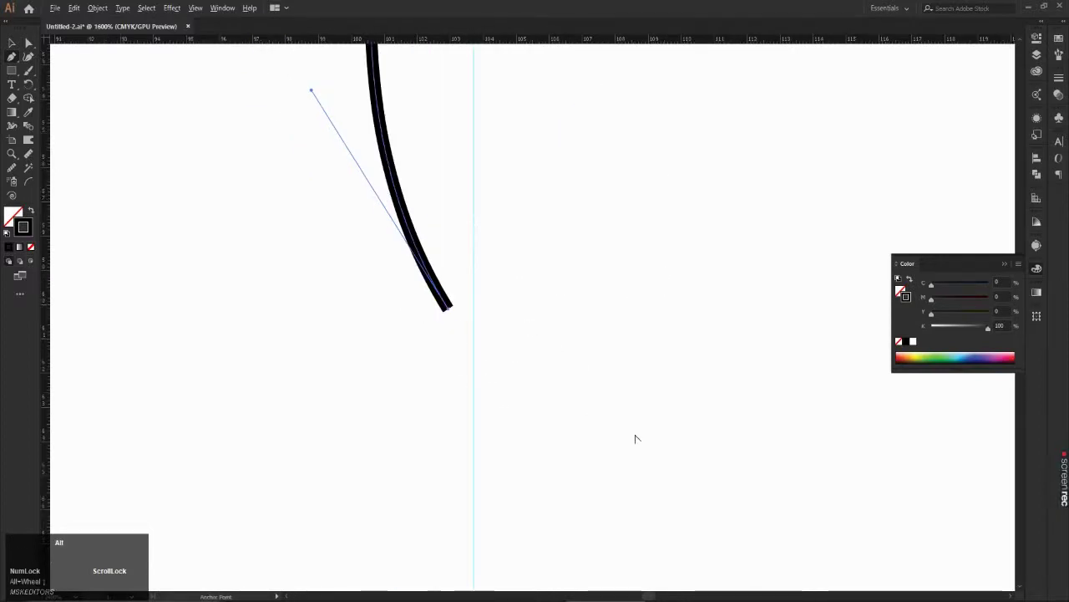
pyautogui.scroll(2, 631, 443)
pyautogui.press('shift')
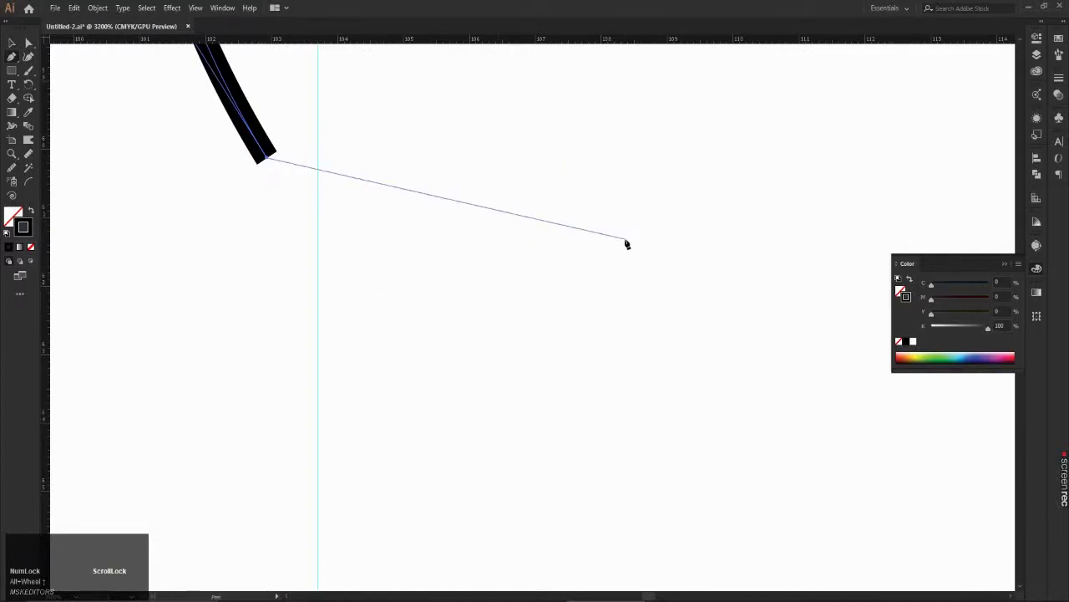
pyautogui.press('shift')
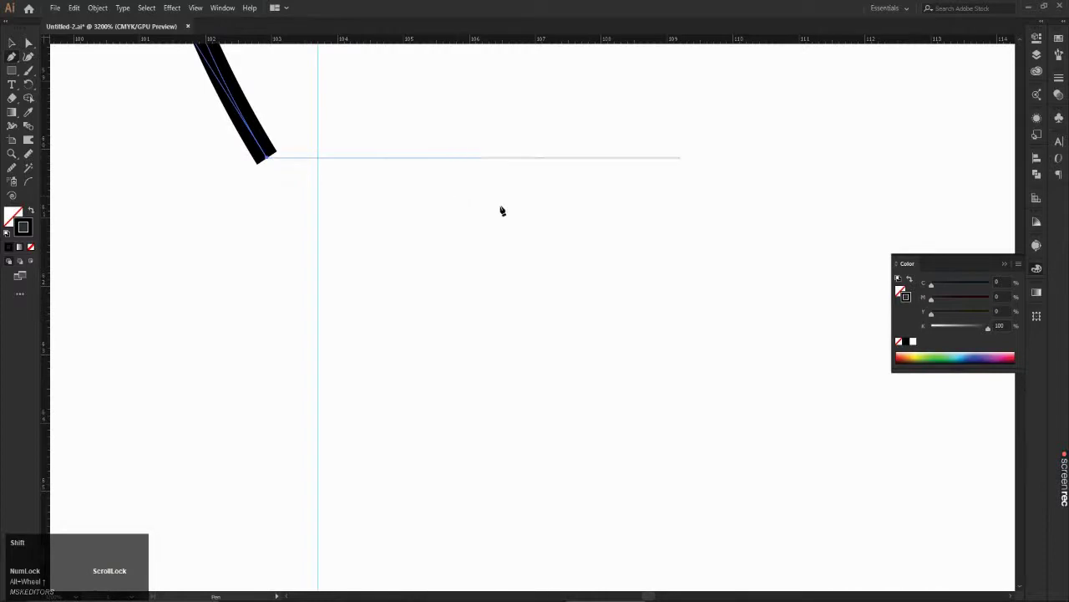
pyautogui.scroll(-2, 528, 210)
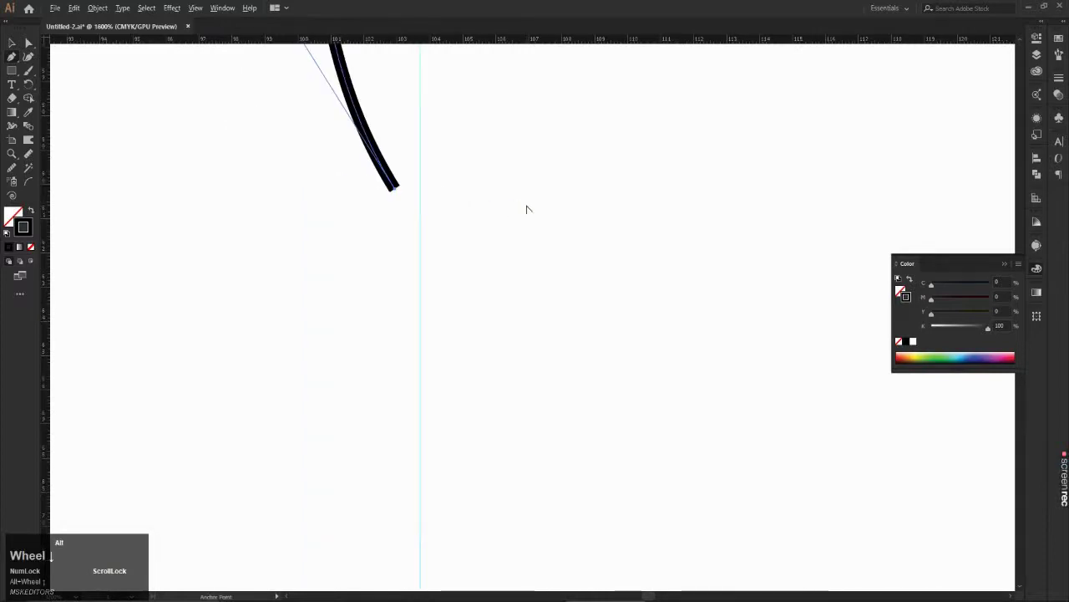
pyautogui.hscroll(-3, 525, 208)
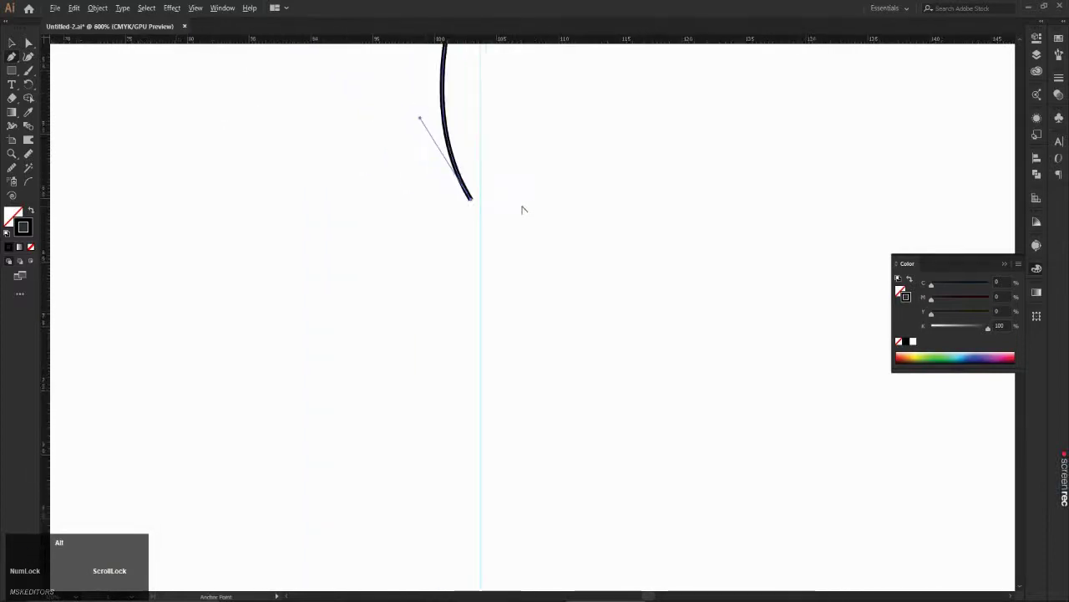
pyautogui.scroll(-1, 581, 144)
pyautogui.scroll(1, 580, 145)
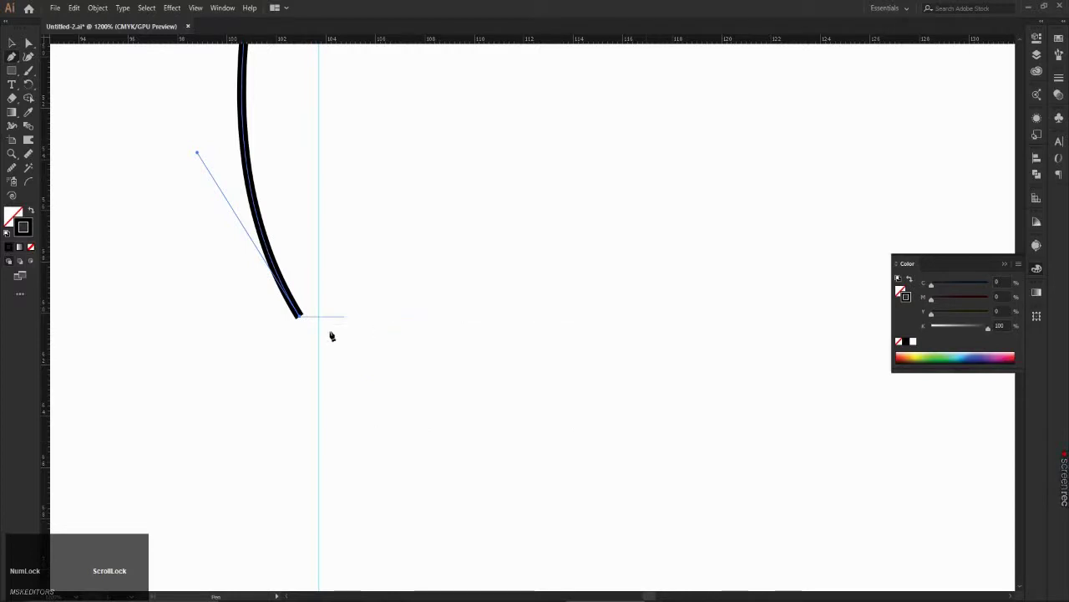
pyautogui.scroll(5, 322, 318)
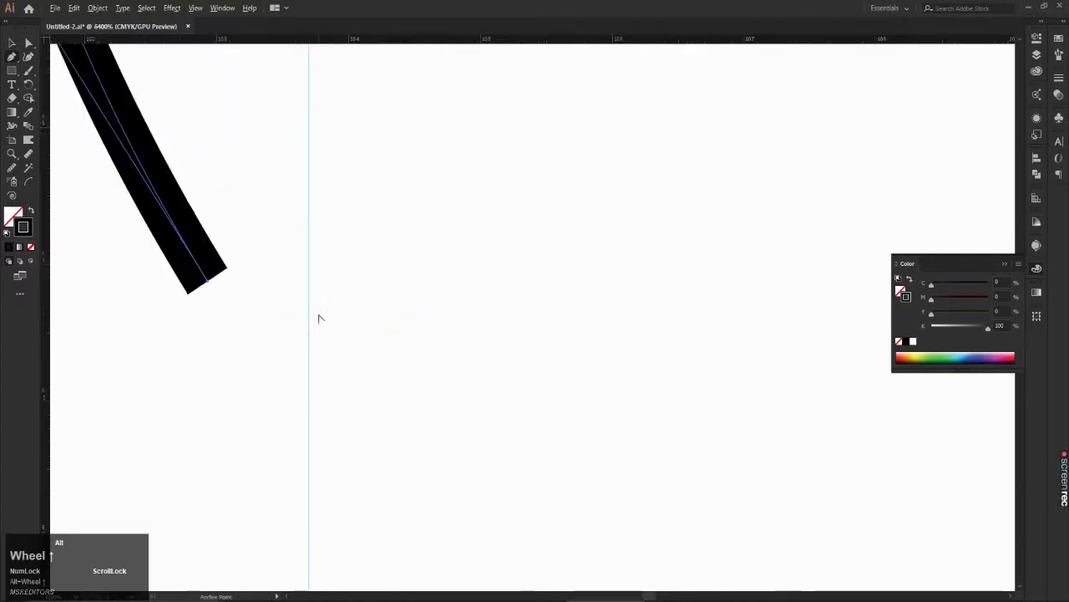
pyautogui.click(303, 273)
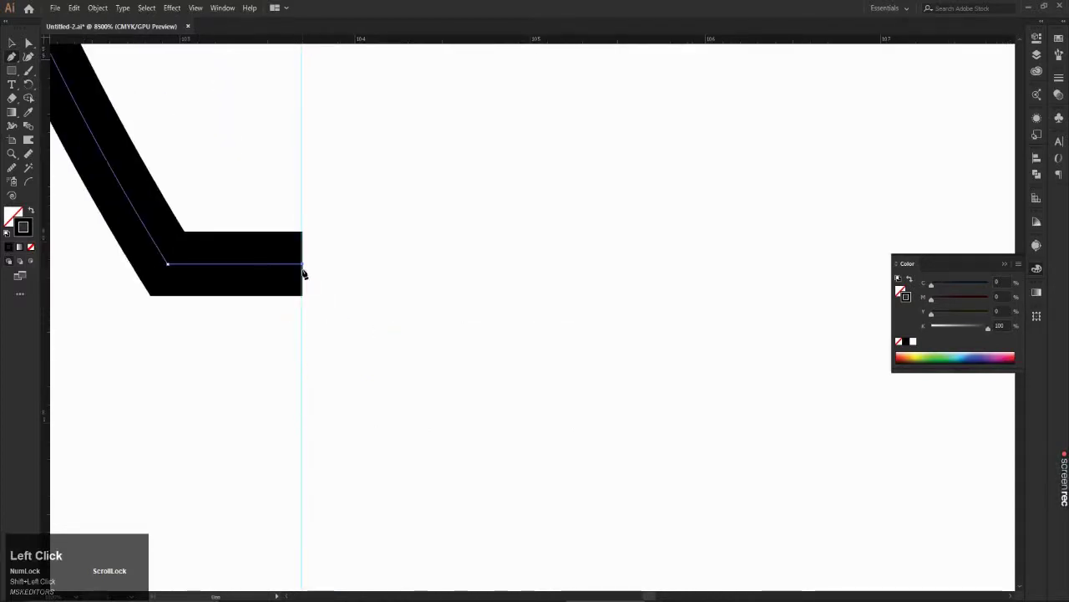
# Step: Switch to the Selection tool and open the Reflect options for the half-vase outline
pyautogui.scroll(-8, 303, 273)
pyautogui.scroll(-2, 307, 284)
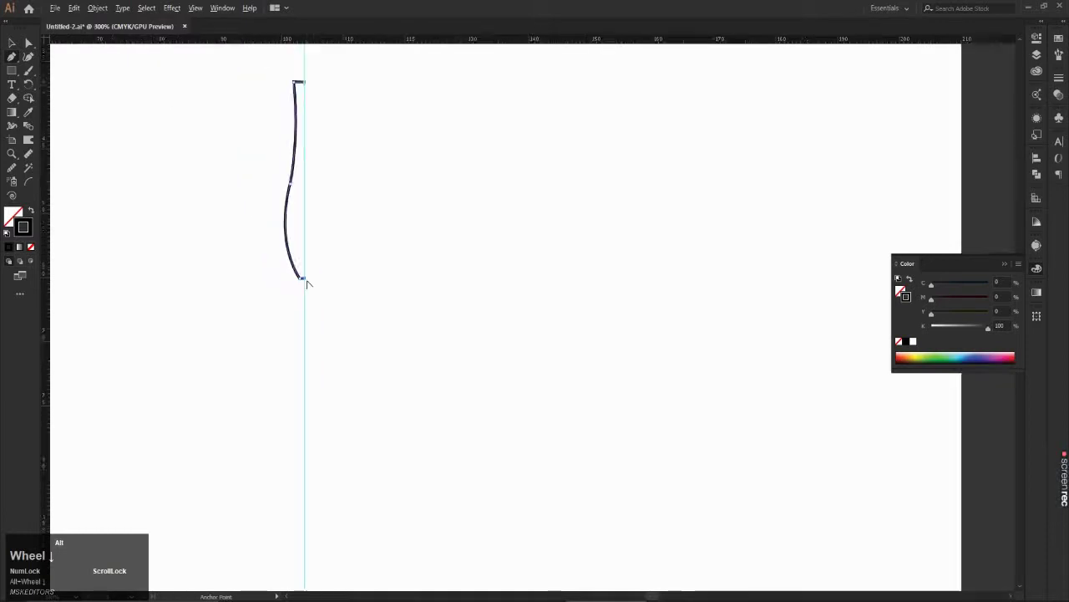
pyautogui.scroll(4, 320, 160)
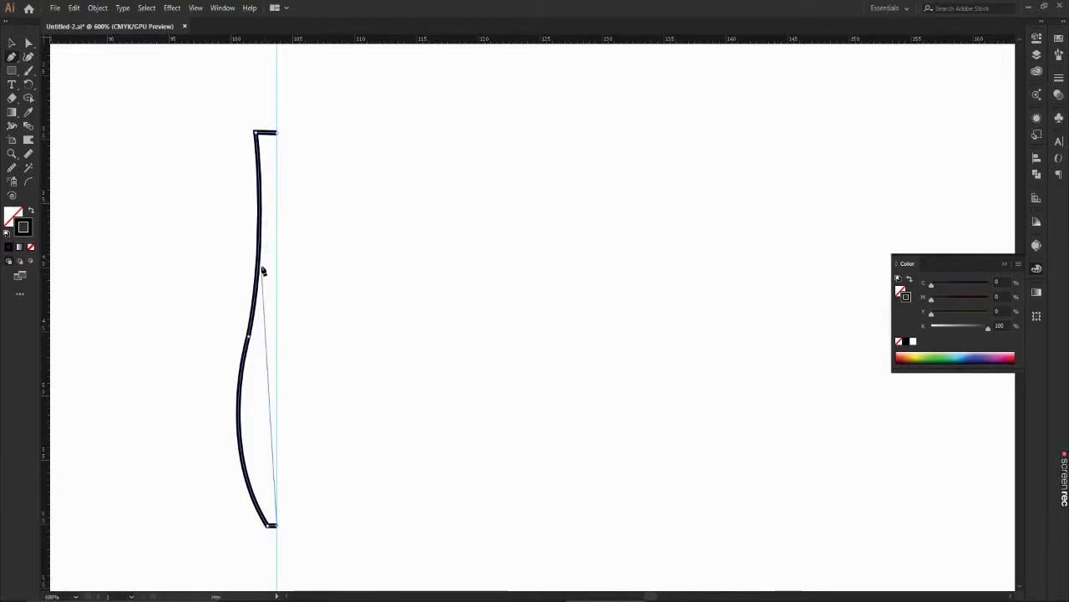
pyautogui.moveTo(1065, 488)
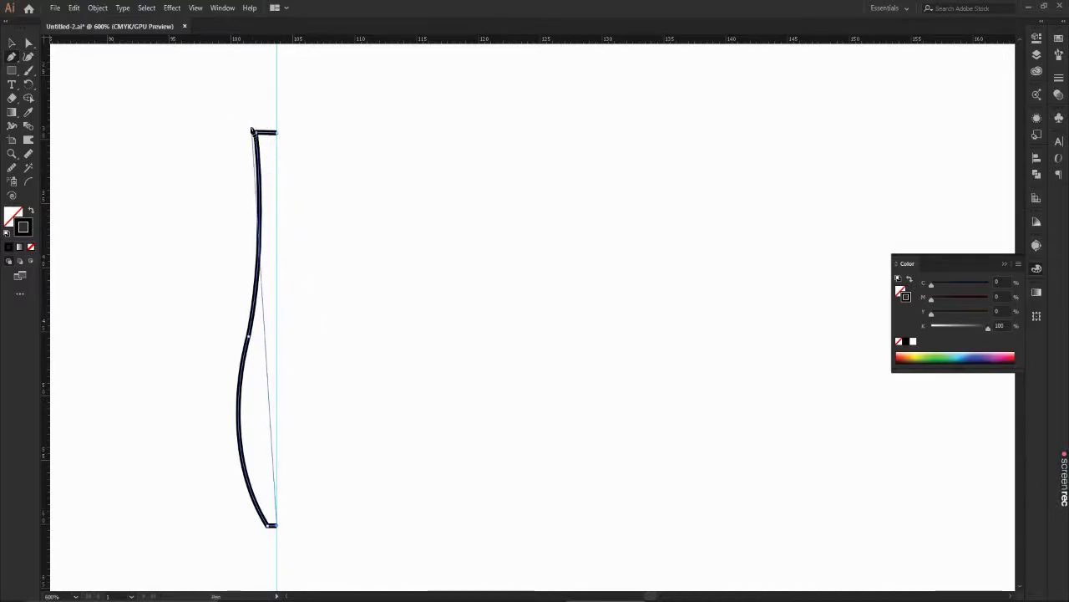
pyautogui.click(12, 46)
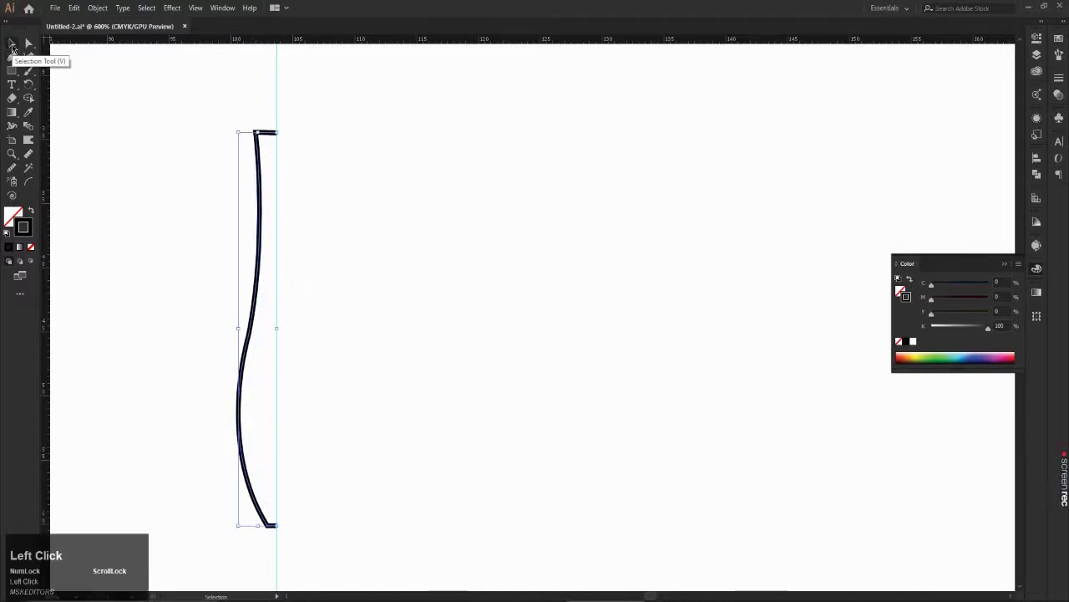
pyautogui.rightClick(260, 164)
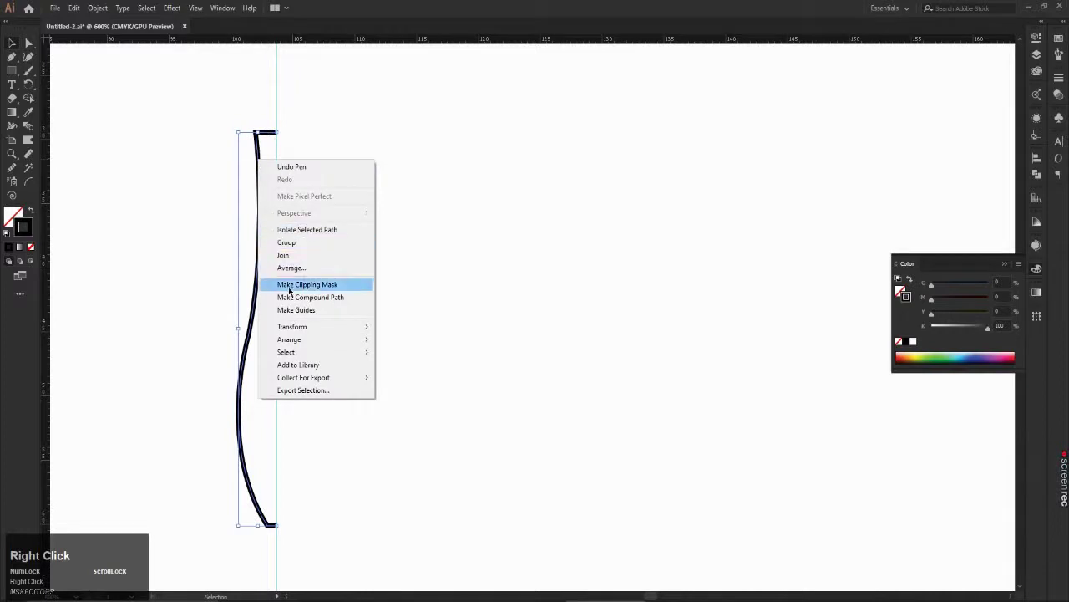
pyautogui.click(298, 326)
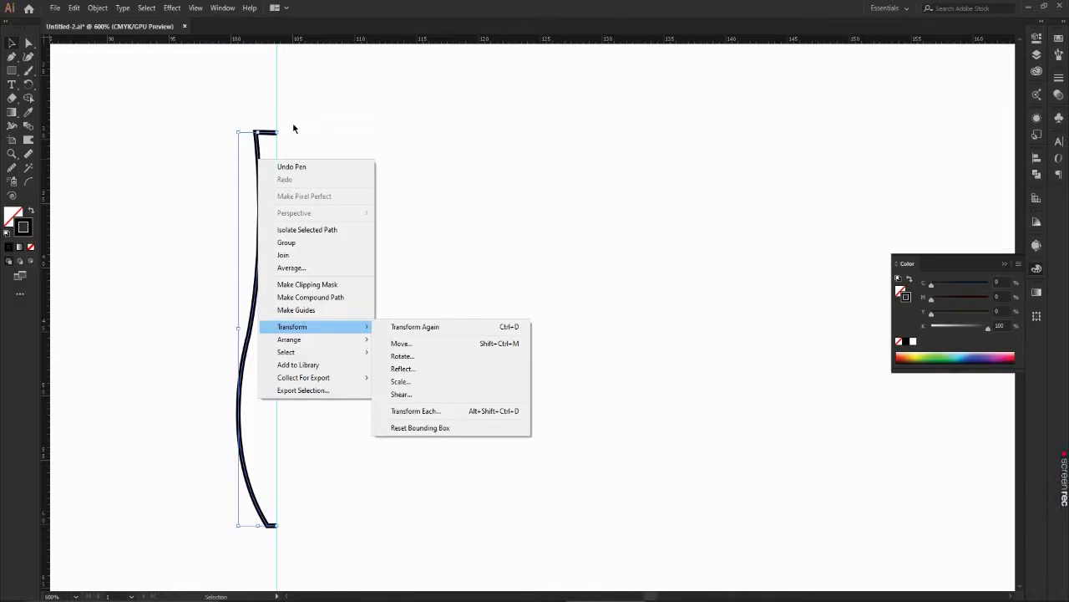
pyautogui.click(301, 328)
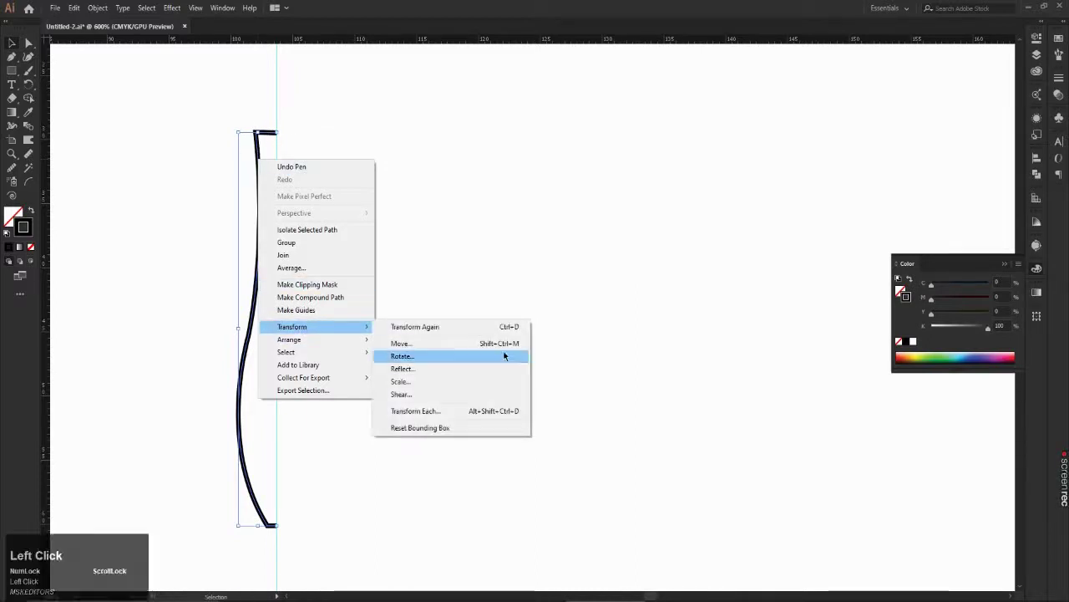
pyautogui.click(455, 369)
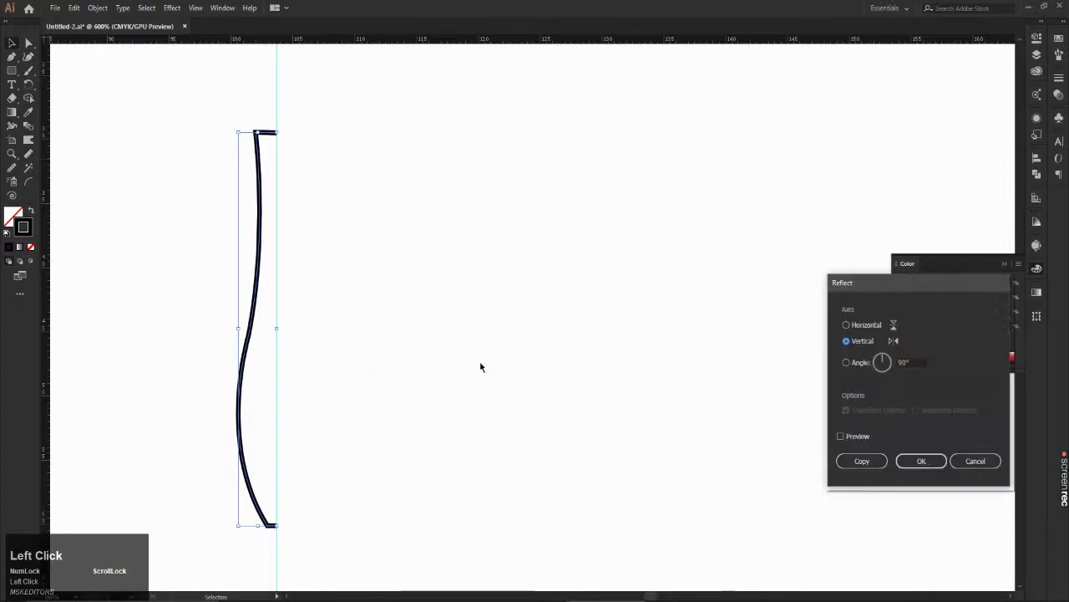
# Step: Turn on the reflection preview, compare the horizontal and vertical axes, and try to create a vertically reflected copy
pyautogui.moveTo(880, 284); pyautogui.dragTo(730, 142)
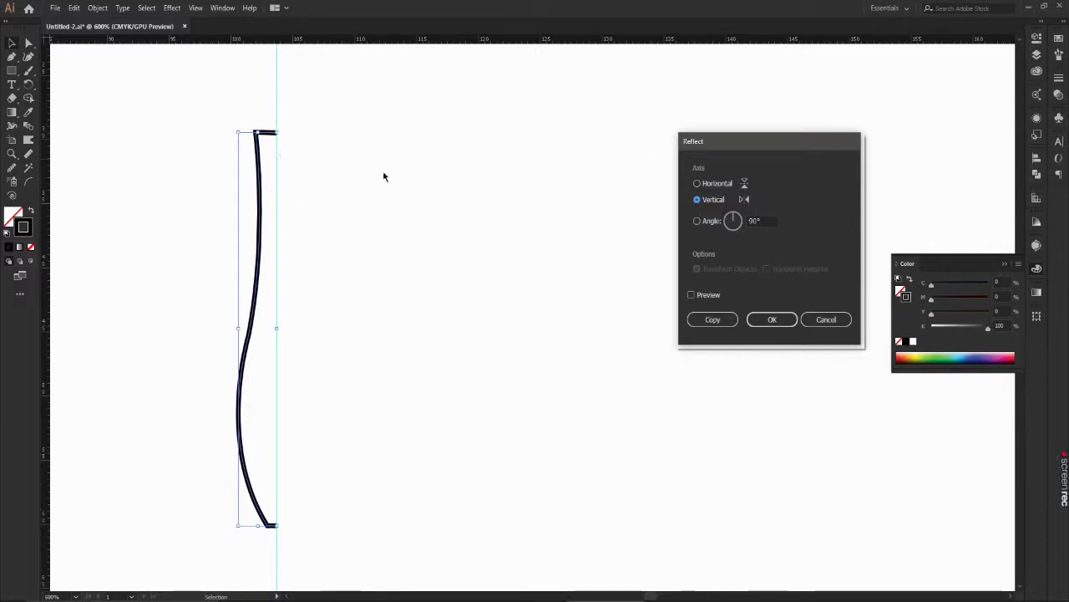
pyautogui.click(692, 296)
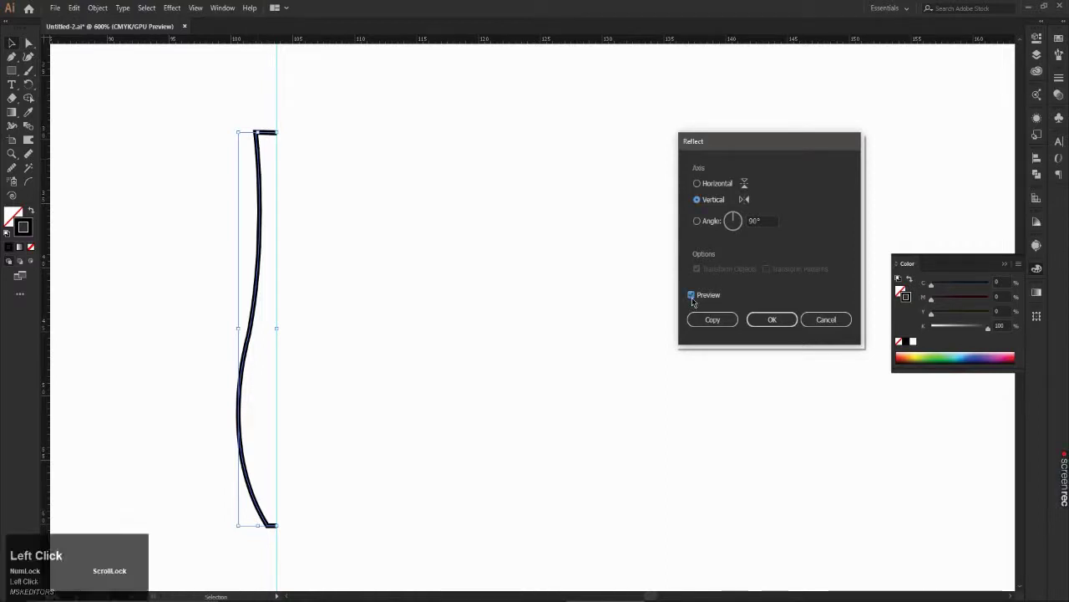
pyautogui.click(699, 185)
pyautogui.click(698, 199)
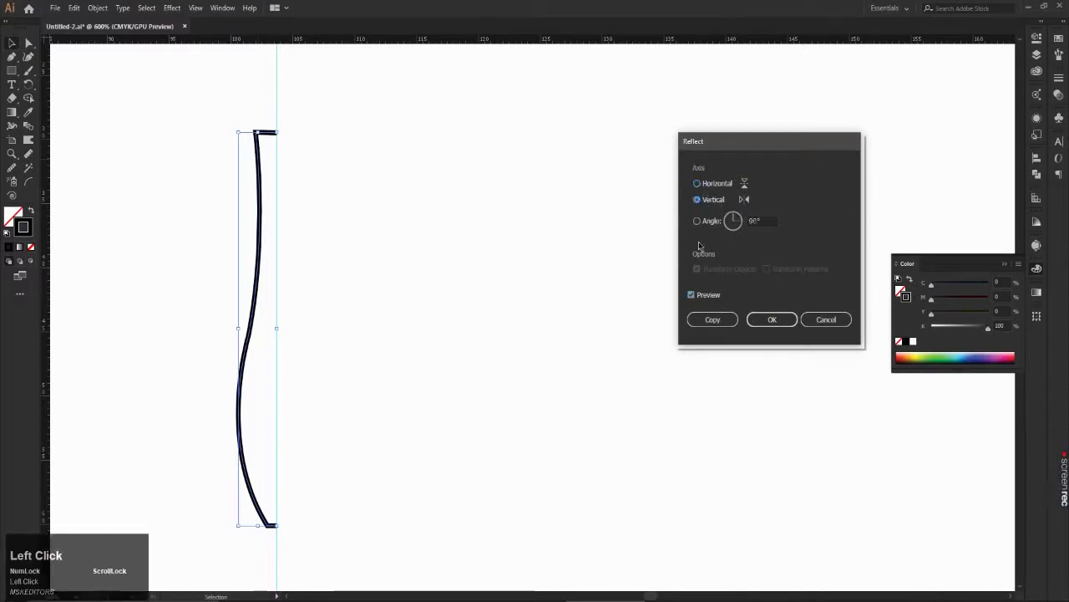
pyautogui.click(724, 319)
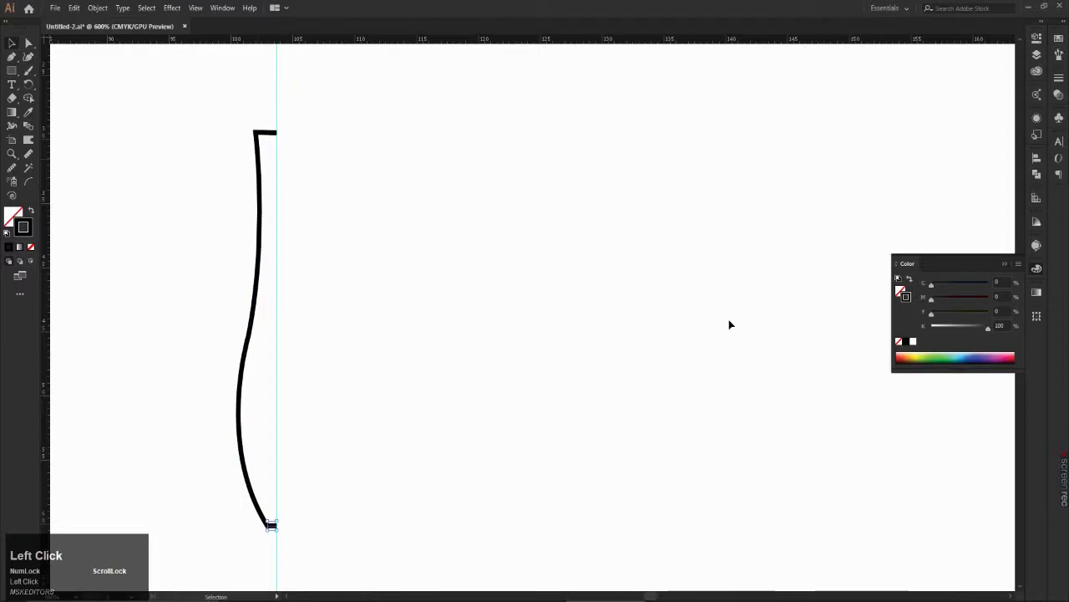
# Step: Select the entire half-vase outline and create a reflected copy of it across the vertical axis
pyautogui.moveTo(114, 101); pyautogui.dragTo(284, 255)
pyautogui.rightClick(260, 169)
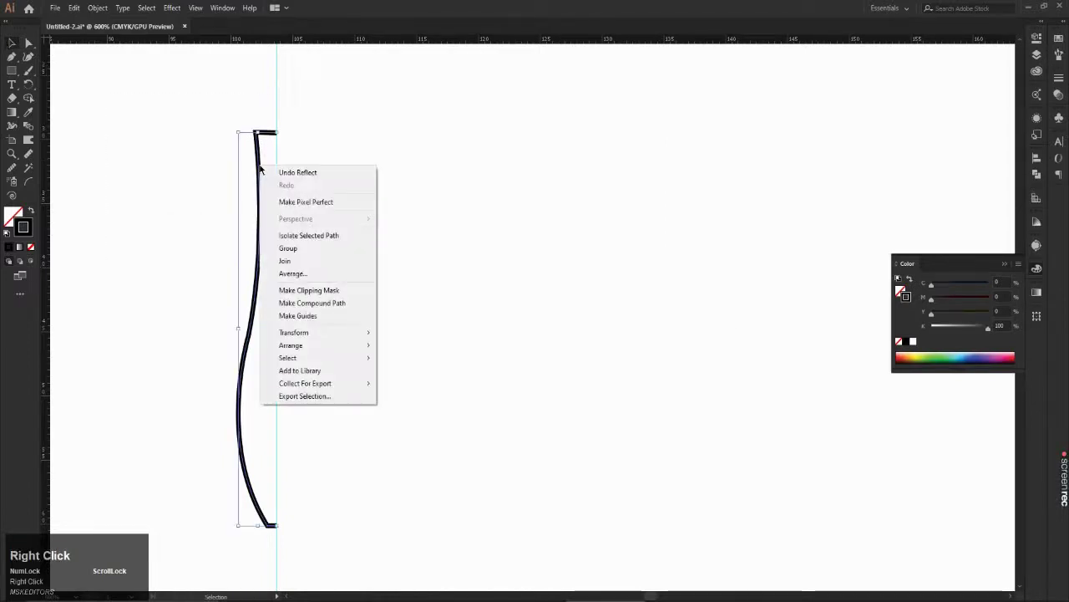
pyautogui.click(303, 336)
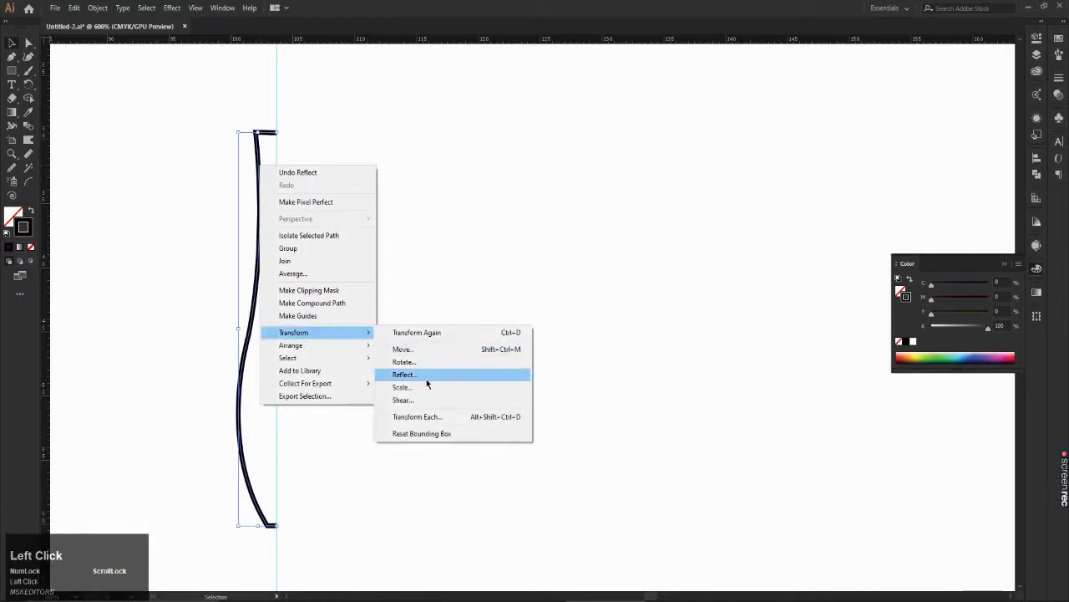
pyautogui.click(417, 375)
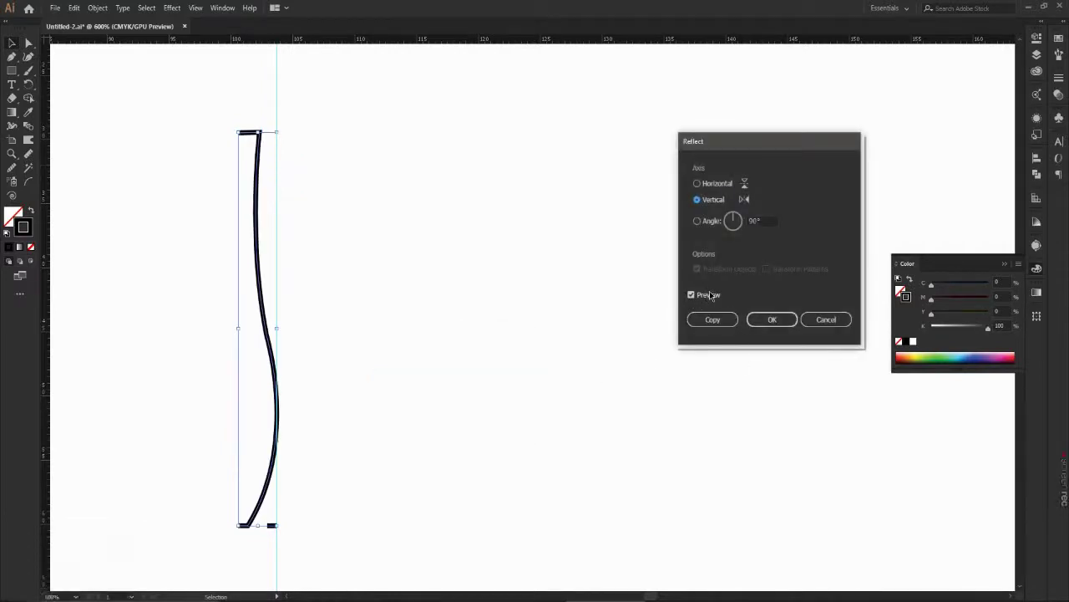
pyautogui.click(700, 187)
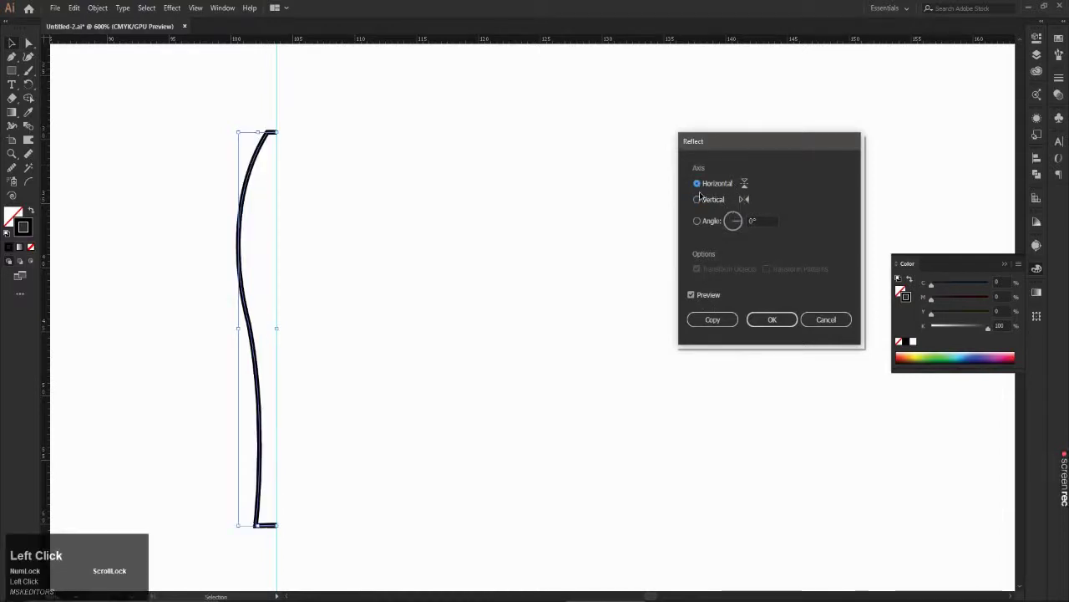
pyautogui.click(698, 200)
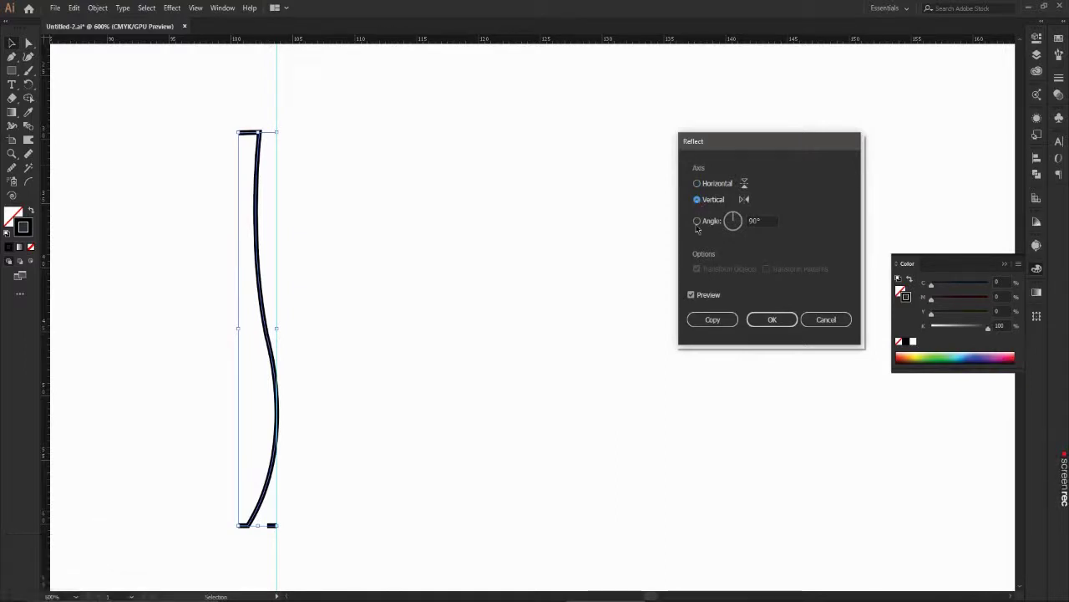
pyautogui.click(711, 320)
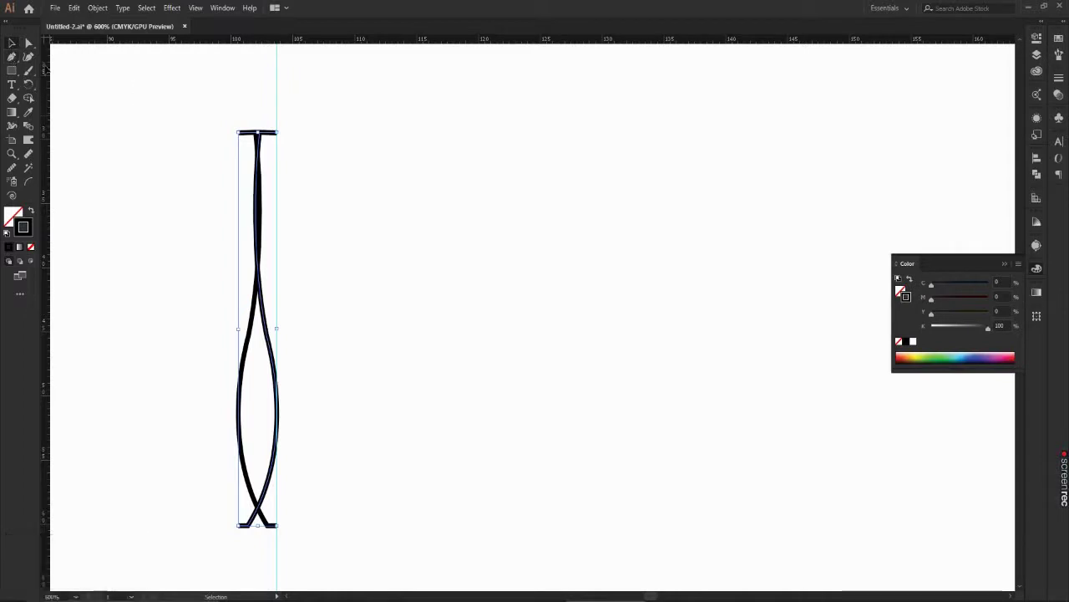
# Step: Select only the mirrored copy and move it about 6 mm to the right, clear of the centre guide
pyautogui.click(13, 43)
pyautogui.click(239, 148)
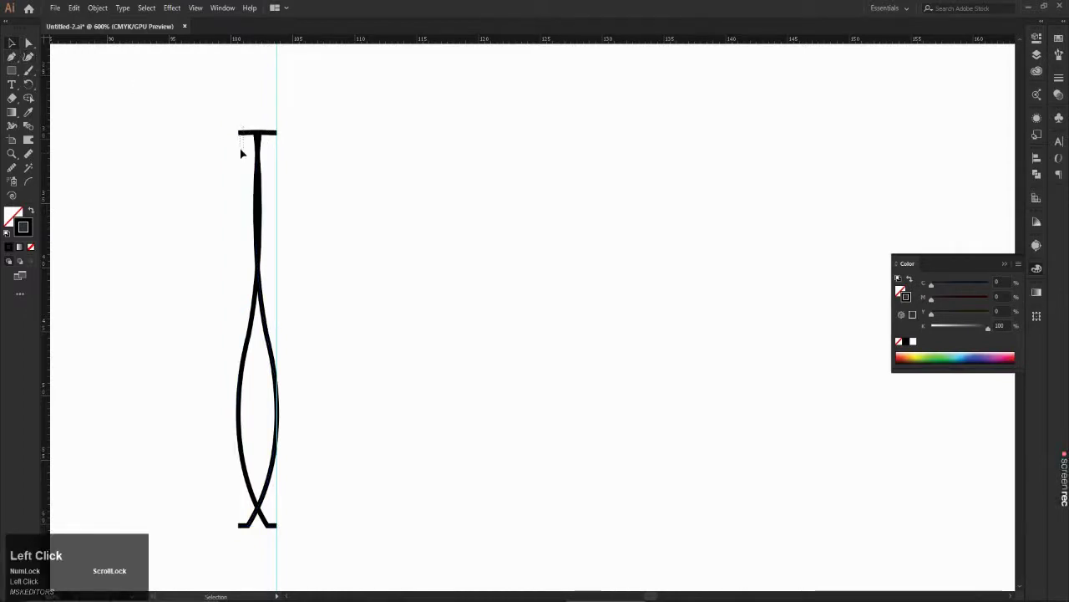
pyautogui.moveTo(241, 153); pyautogui.dragTo(318, 158)
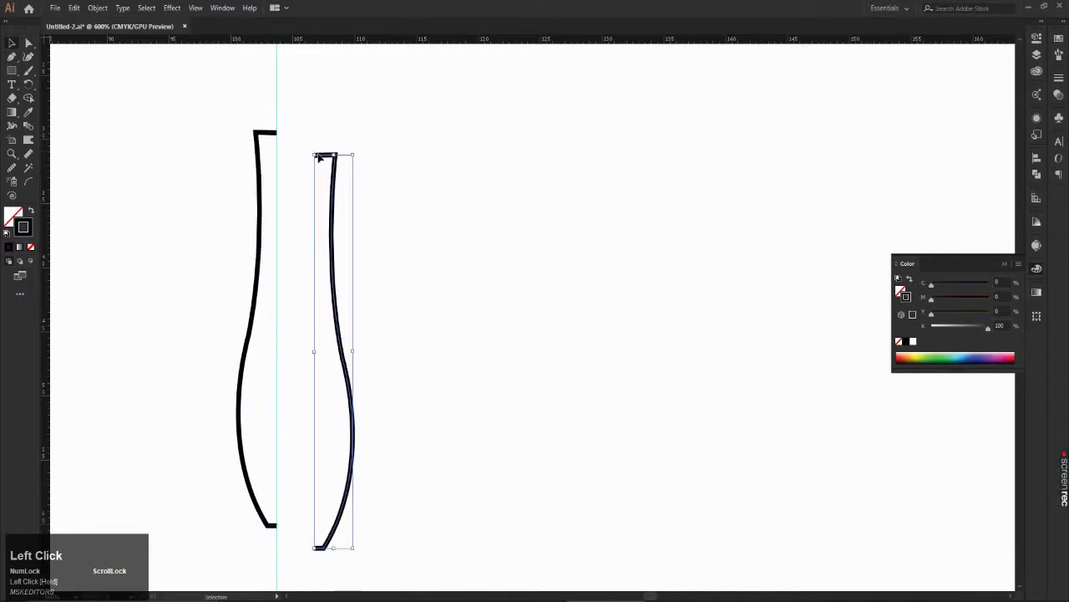
# Step: Move the mirrored half back to the centre guide so its open top end meets the original half
pyautogui.scroll(6, 272, 117)
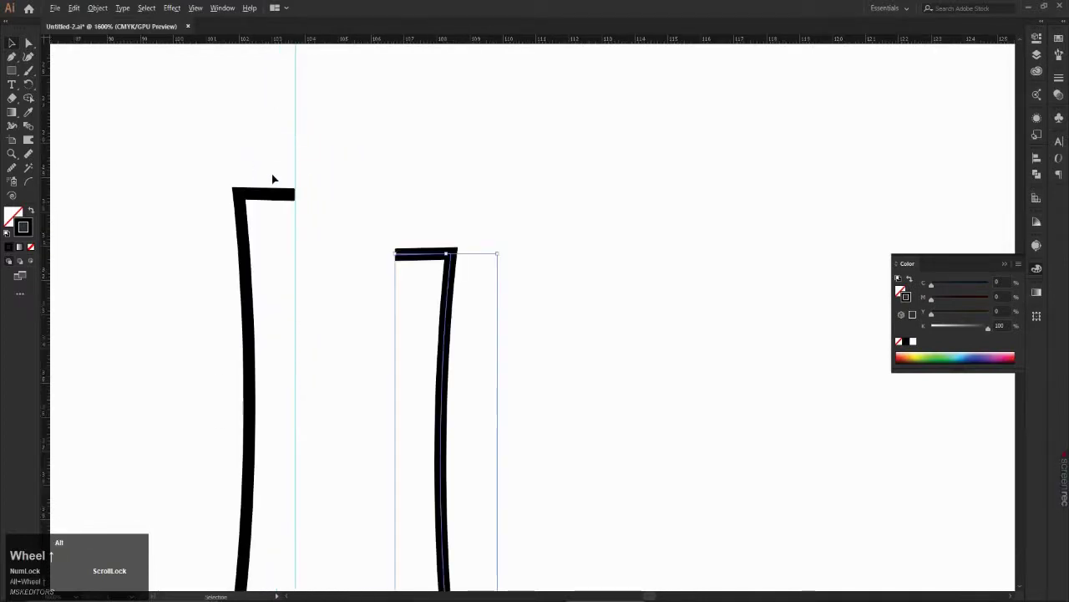
pyautogui.moveTo(746, 421)
pyautogui.mouseDown()
pyautogui.moveTo(571, 302)
pyautogui.moveTo(442, 237)
pyautogui.mouseUp()
pyautogui.scroll(4, 376, 240)
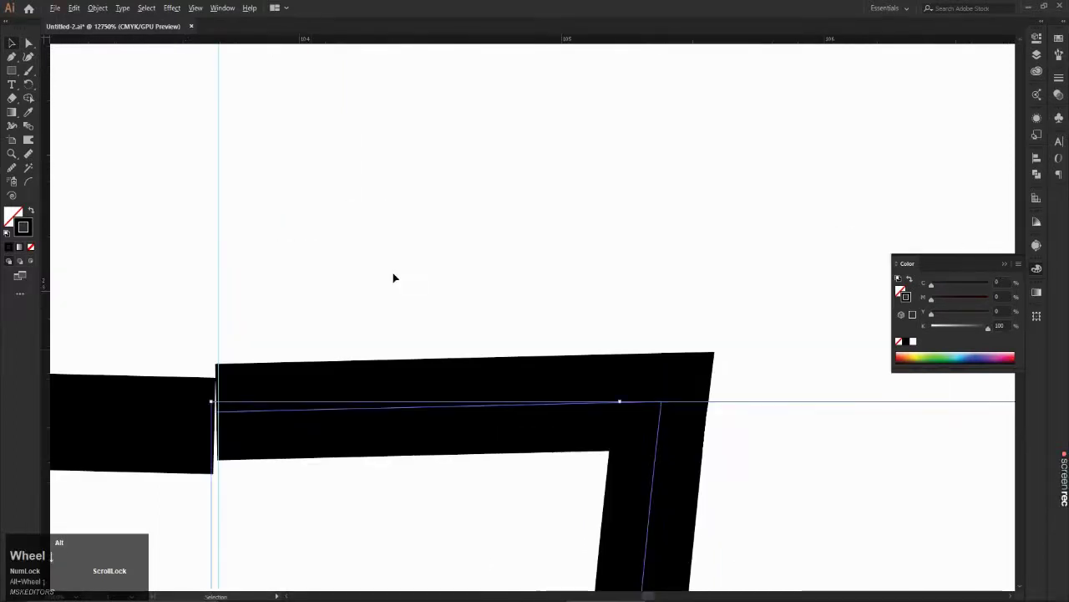
pyautogui.scroll(-2, 168, 467)
pyautogui.scroll(-2, 580, 396)
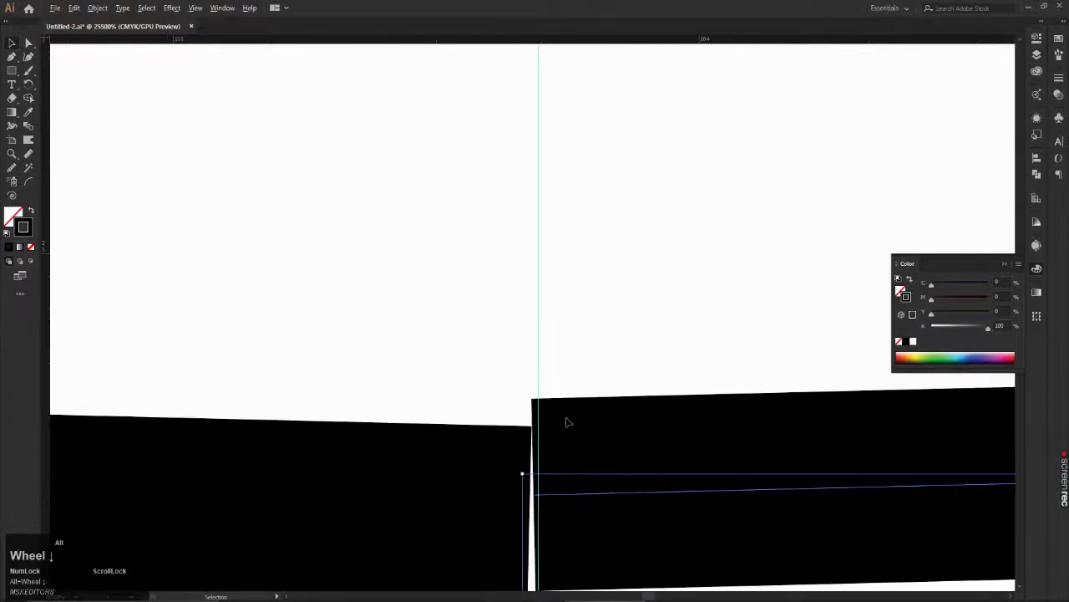
pyautogui.scroll(-2, 557, 390)
pyautogui.scroll(1, 663, 476)
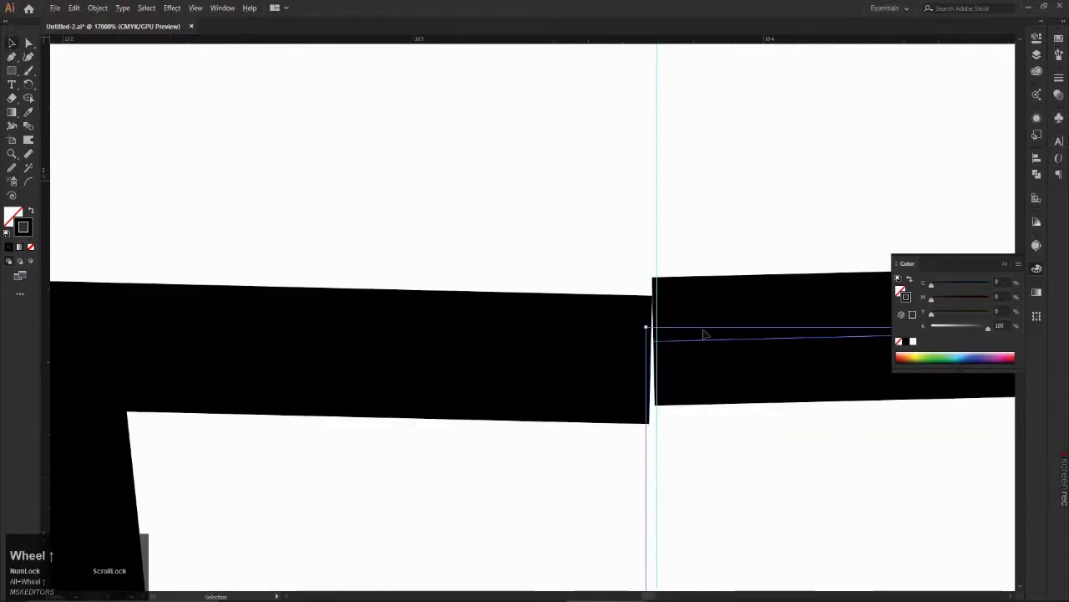
# Step: Fine-adjust the mirrored half downward so its top edge lines up level with the original half at the guide
pyautogui.click(732, 364)
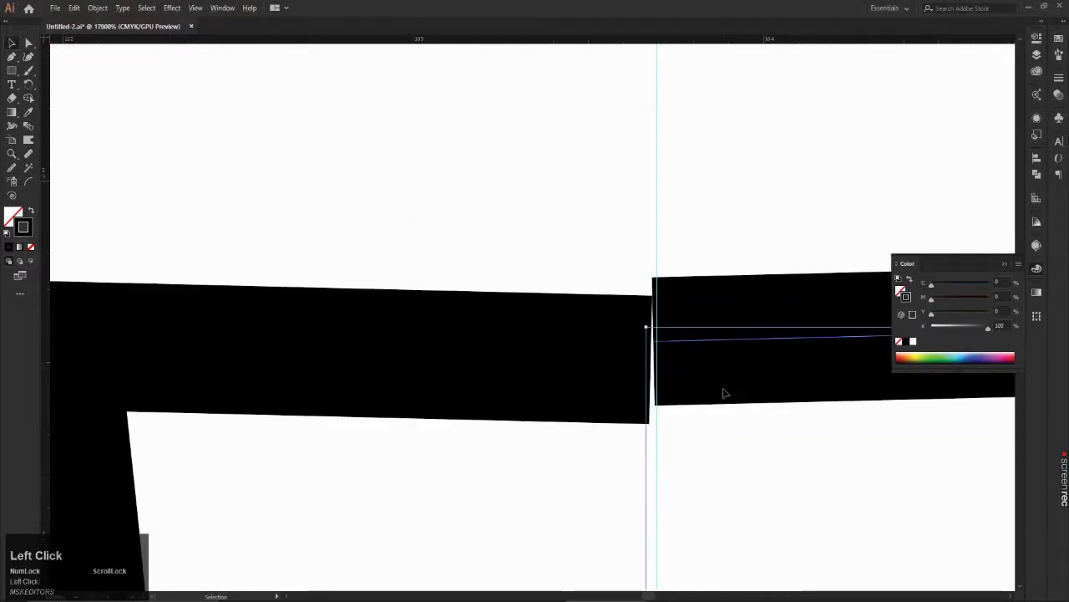
pyautogui.moveTo(672, 333); pyautogui.dragTo(678, 338)
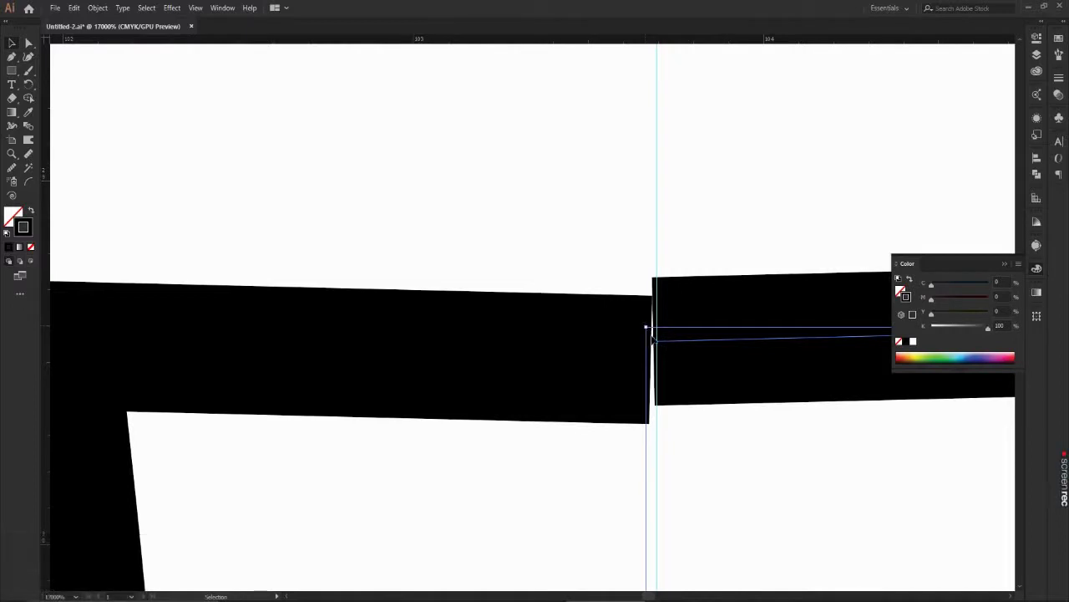
pyautogui.click(722, 366)
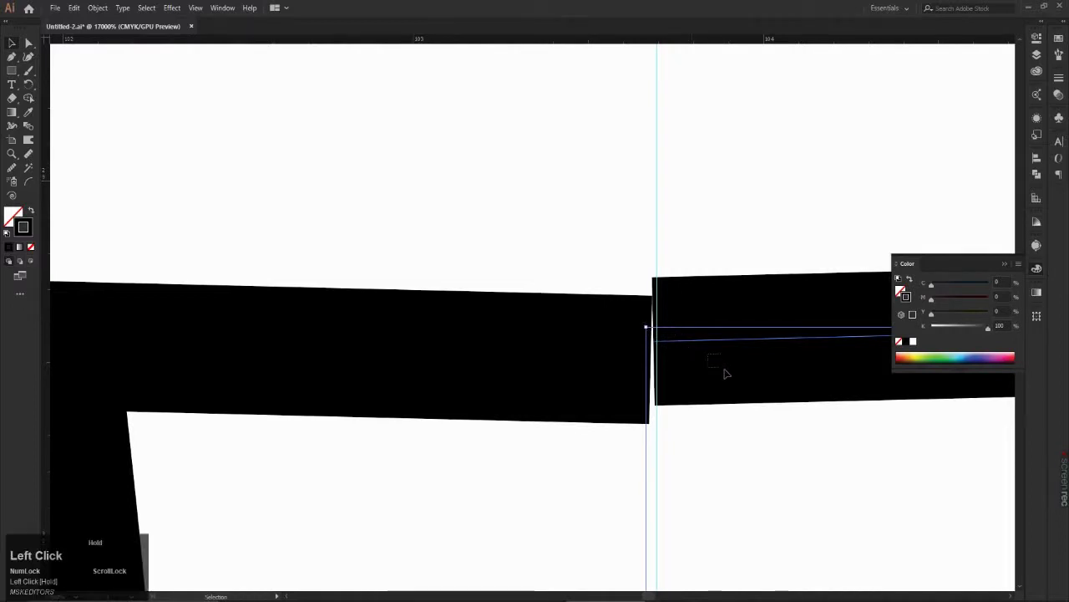
pyautogui.moveTo(724, 371); pyautogui.dragTo(726, 374)
pyautogui.moveTo(727, 286); pyautogui.dragTo(877, 492)
pyautogui.scroll(-3, 743, 376)
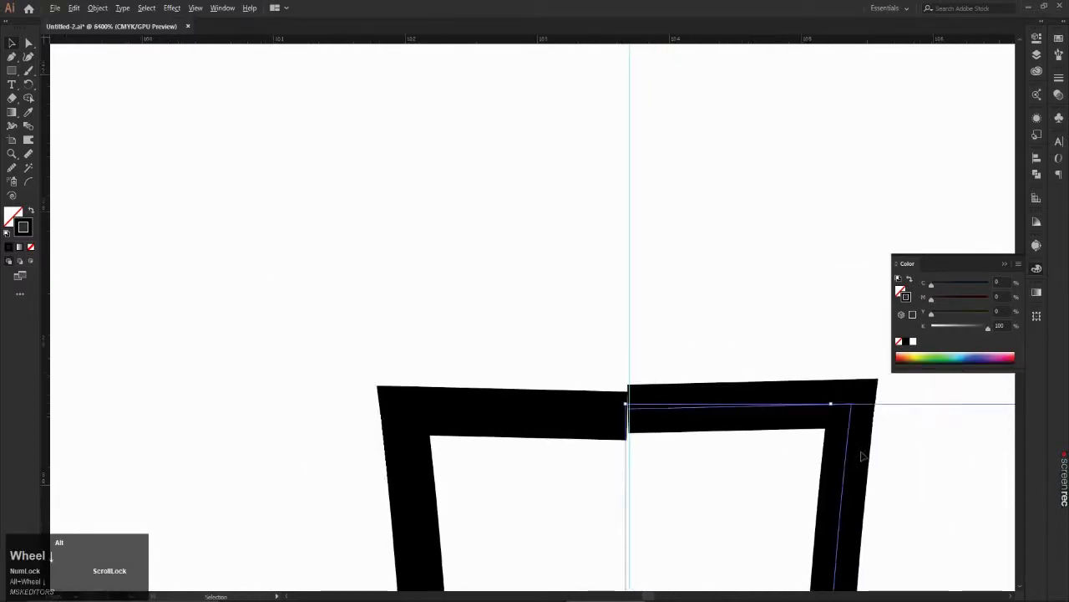
pyautogui.scroll(3, 863, 455)
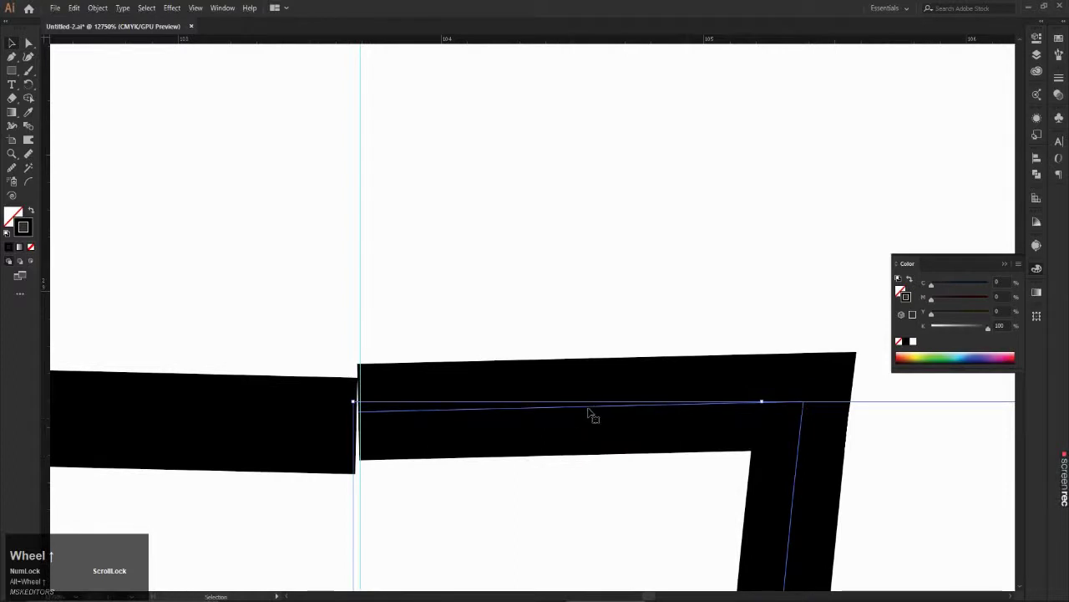
pyautogui.moveTo(589, 414)
pyautogui.mouseDown()
pyautogui.moveTo(596, 408)
pyautogui.moveTo(578, 424)
pyautogui.mouseUp()
pyautogui.keyDown('alt'); pyautogui.scroll(-5, 578, 425); pyautogui.keyUp('alt')
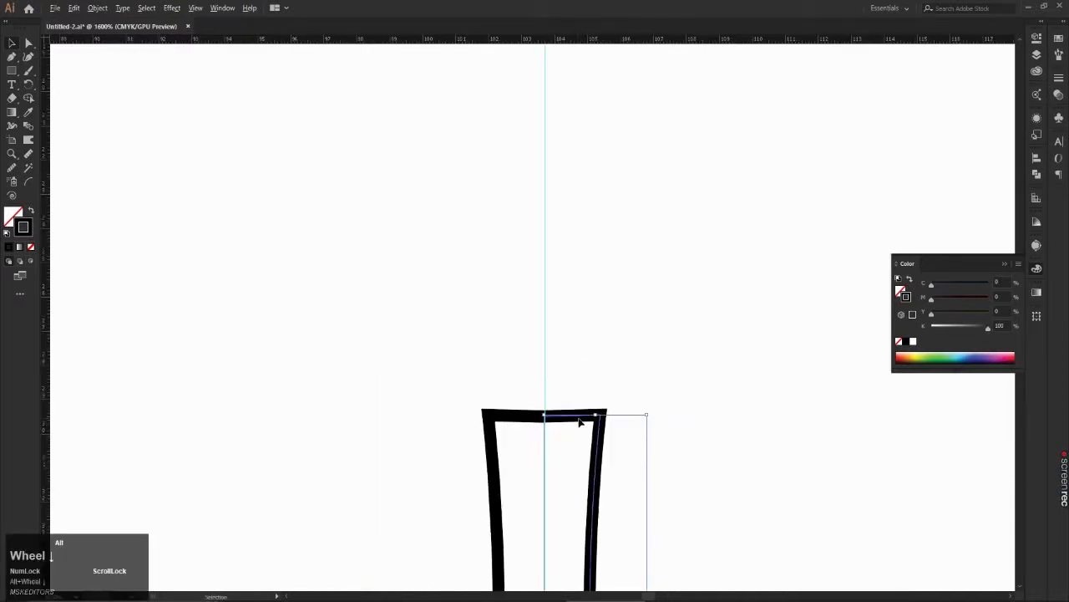
pyautogui.keyDown('alt'); pyautogui.scroll(4, 579, 420); pyautogui.keyUp('alt')
pyautogui.keyDown('alt'); pyautogui.scroll(2, 458, 457); pyautogui.keyUp('alt')
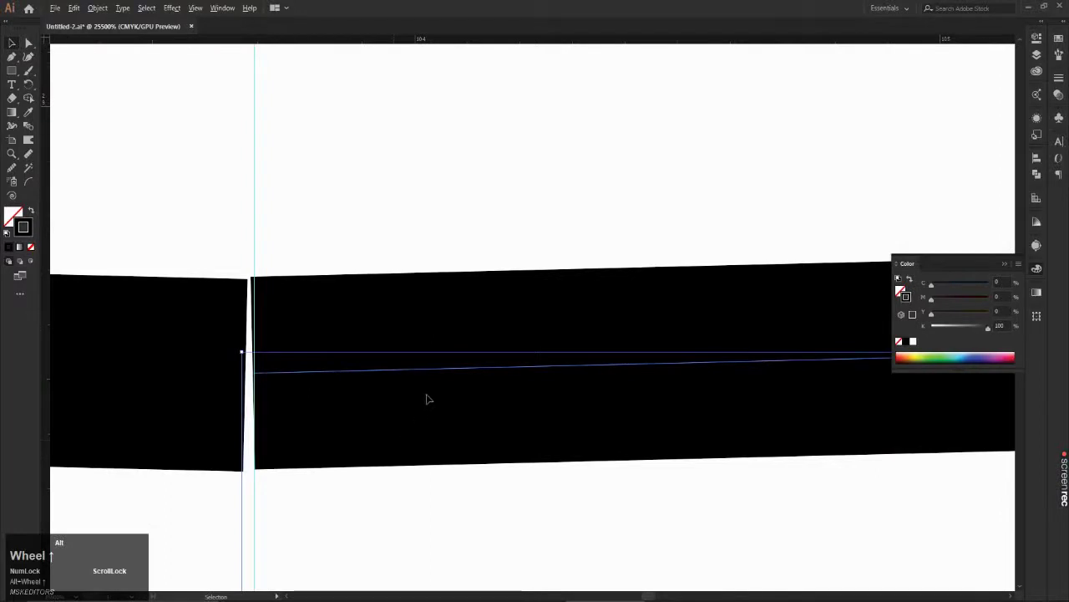
# Step: Switch to Direct Selection and select the two open end points where the halves meet at the vase's top edge
pyautogui.keyDown('alt'); pyautogui.scroll(-6, 427, 387); pyautogui.keyUp('alt')
pyautogui.keyDown('alt'); pyautogui.scroll(3, 437, 544); pyautogui.keyUp('alt')
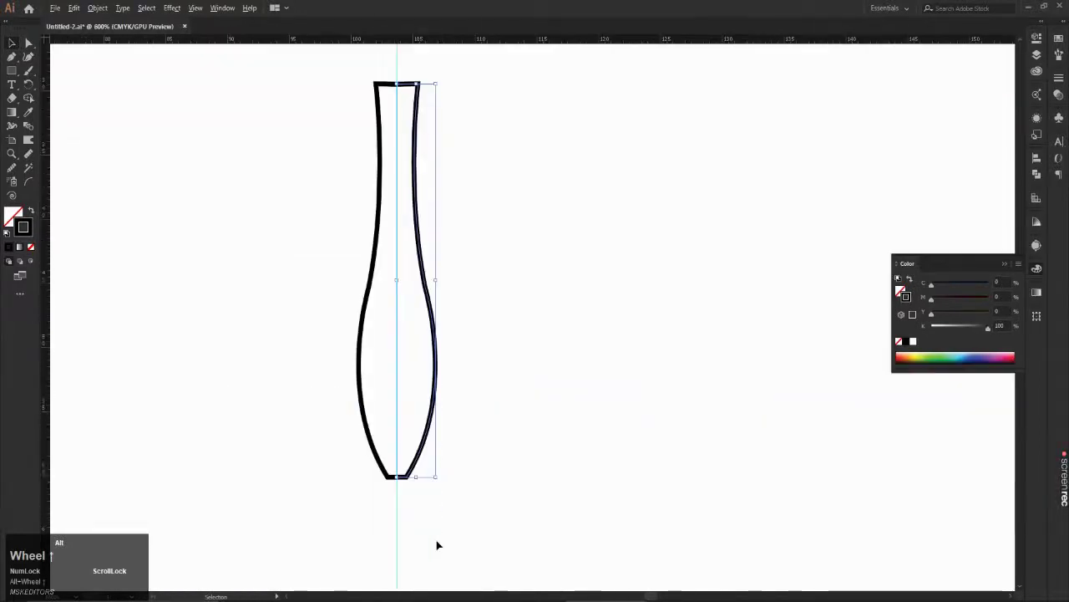
pyautogui.keyDown('alt'); pyautogui.scroll(-2, 433, 317); pyautogui.keyUp('alt')
pyautogui.keyDown('alt'); pyautogui.scroll(5, 370, 212); pyautogui.keyUp('alt')
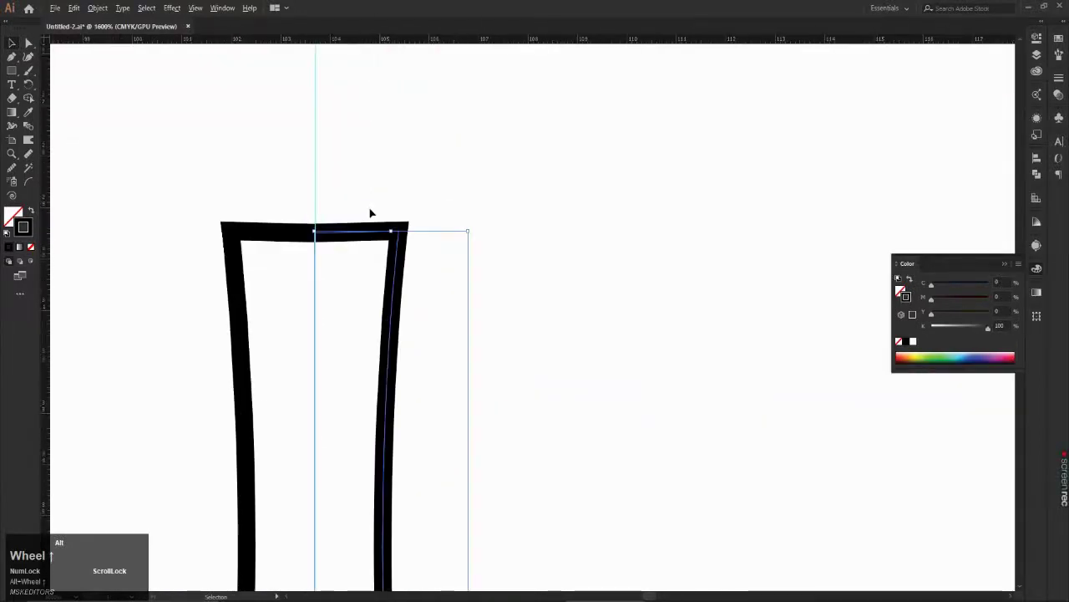
pyautogui.keyDown('alt'); pyautogui.scroll(-1, 179, 339); pyautogui.keyUp('alt')
pyautogui.keyDown('alt'); pyautogui.scroll(1, 147, 337); pyautogui.keyUp('alt')
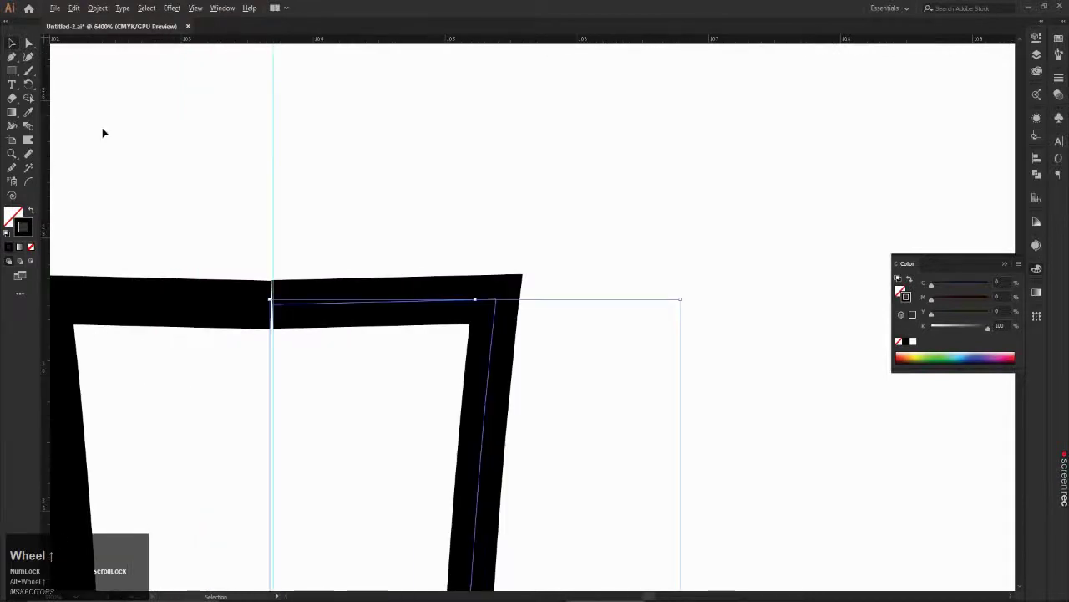
pyautogui.click(28, 45)
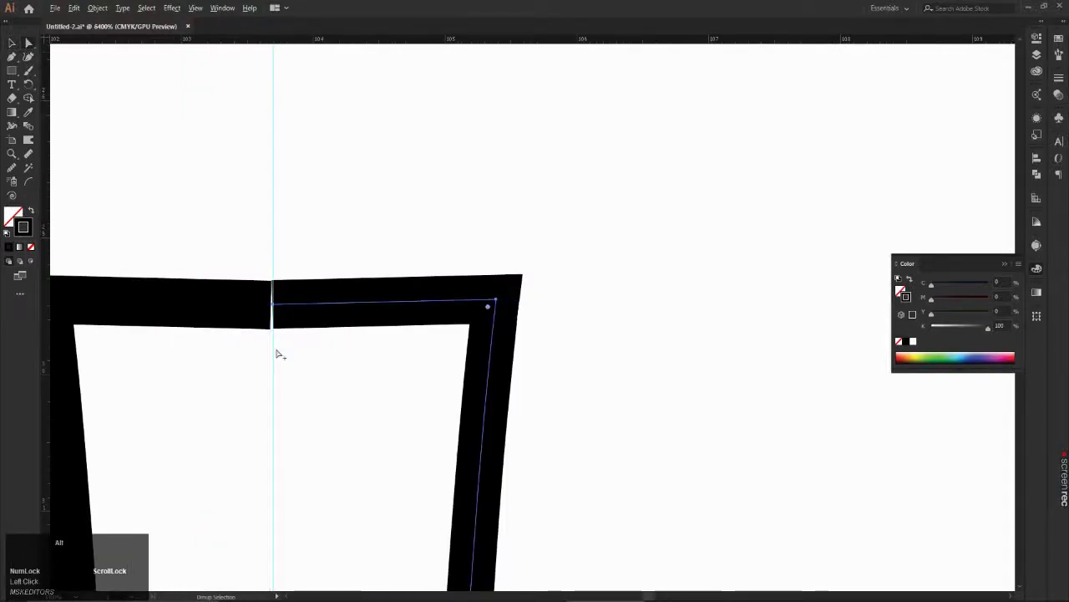
pyautogui.keyDown('alt'); pyautogui.scroll(1, 236, 359); pyautogui.keyUp('alt')
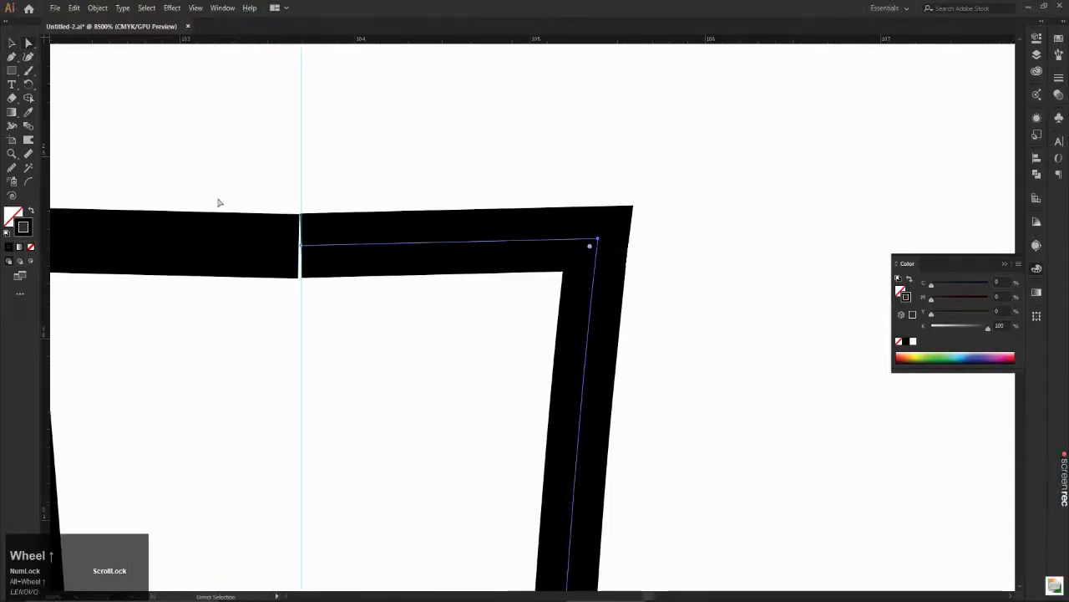
pyautogui.moveTo(224, 192); pyautogui.dragTo(345, 345)
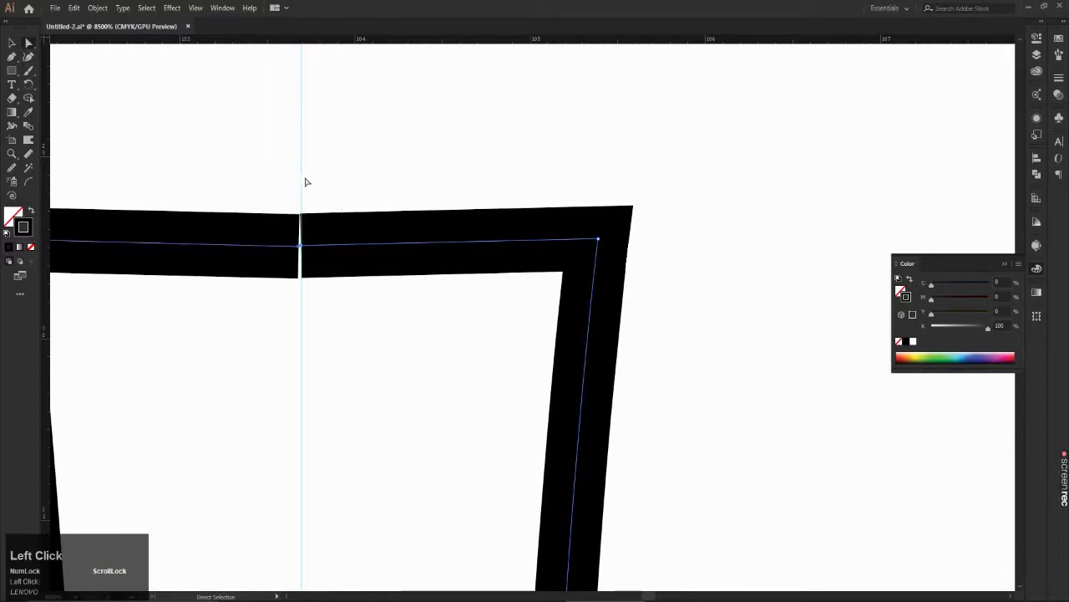
pyautogui.keyDown('alt'); pyautogui.scroll(-3, 370, 181); pyautogui.keyUp('alt')
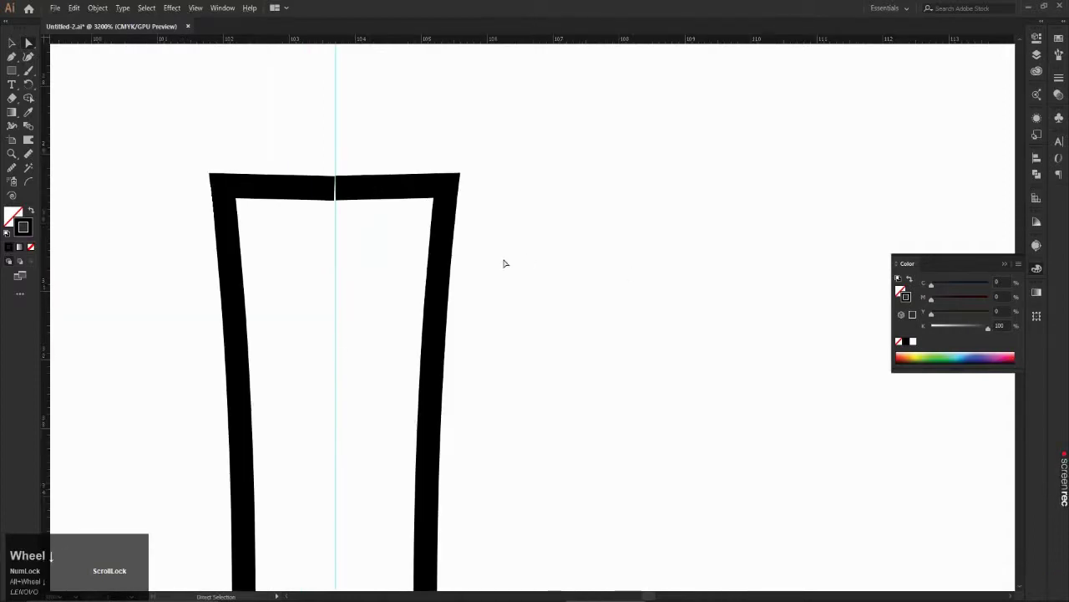
# Step: Select both open end points at the top seam again and try joining them directly
pyautogui.keyDown('alt'); pyautogui.scroll(4, 384, 189); pyautogui.keyUp('alt')
pyautogui.keyDown('alt'); pyautogui.scroll(-1, 409, 208); pyautogui.keyUp('alt')
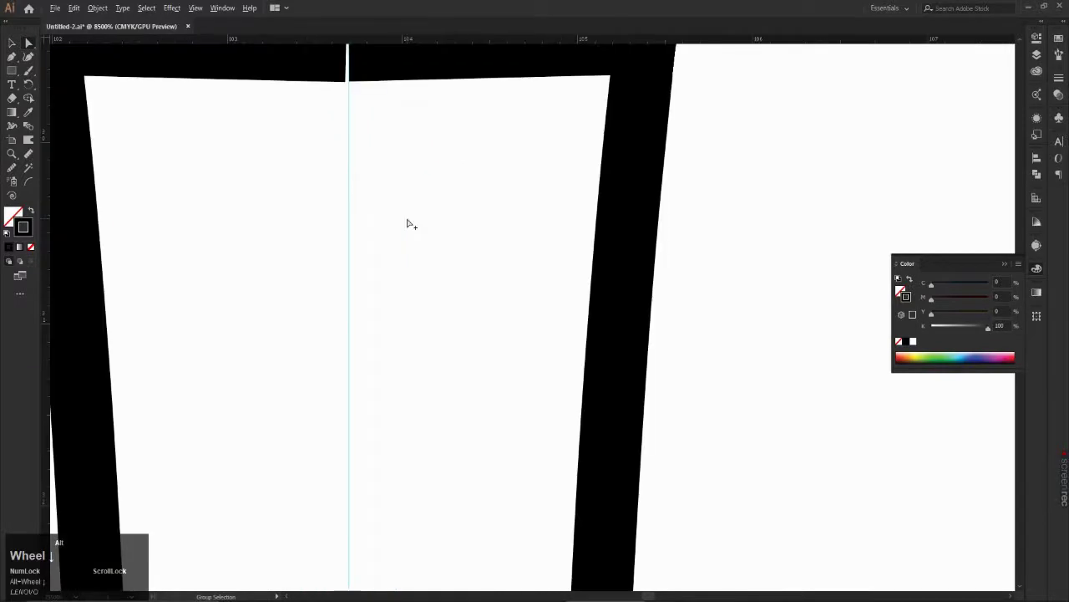
pyautogui.keyDown('alt'); pyautogui.scroll(-3, 405, 209); pyautogui.keyUp('alt')
pyautogui.keyDown('alt'); pyautogui.scroll(3, 399, 47); pyautogui.keyUp('alt')
pyautogui.moveTo(314, 286); pyautogui.dragTo(413, 431)
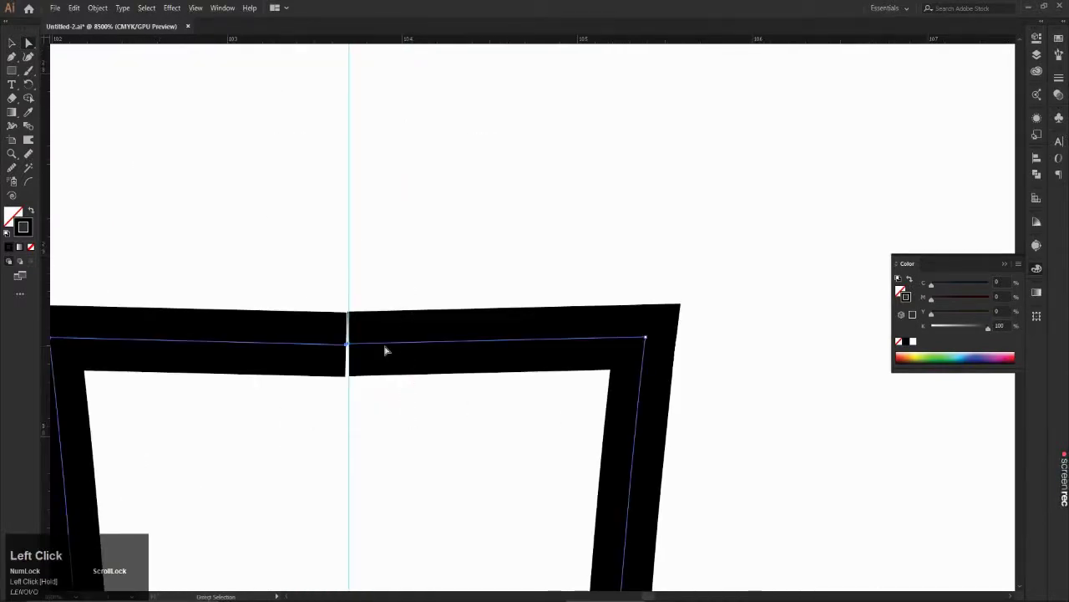
pyautogui.rightClick(385, 350)
pyautogui.click(423, 431)
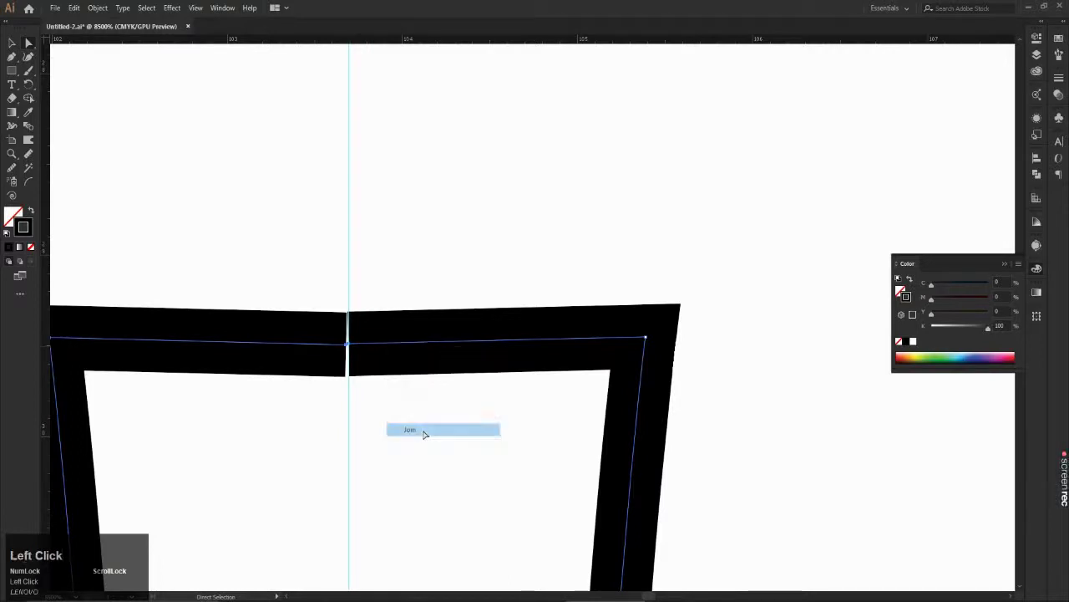
# Step: Check the joined top seam up close and undo the join
pyautogui.keyDown('alt'); pyautogui.scroll(3, 362, 373); pyautogui.keyUp('alt')
pyautogui.keyDown('alt'); pyautogui.scroll(-2, 411, 361); pyautogui.keyUp('alt')
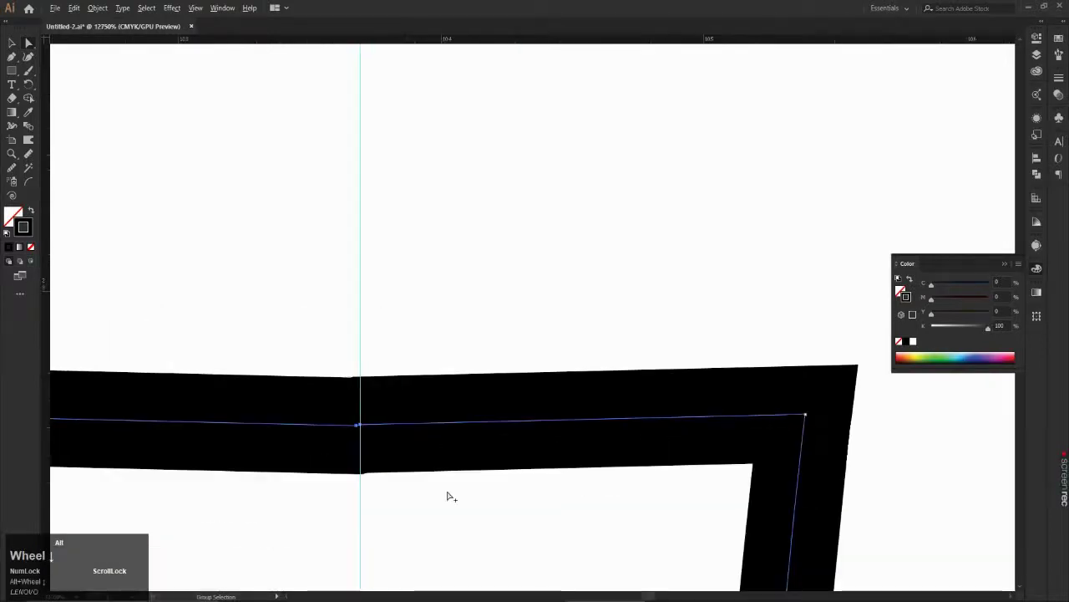
pyautogui.keyDown('alt'); pyautogui.scroll(2, 451, 496); pyautogui.keyUp('alt')
pyautogui.click(342, 509)
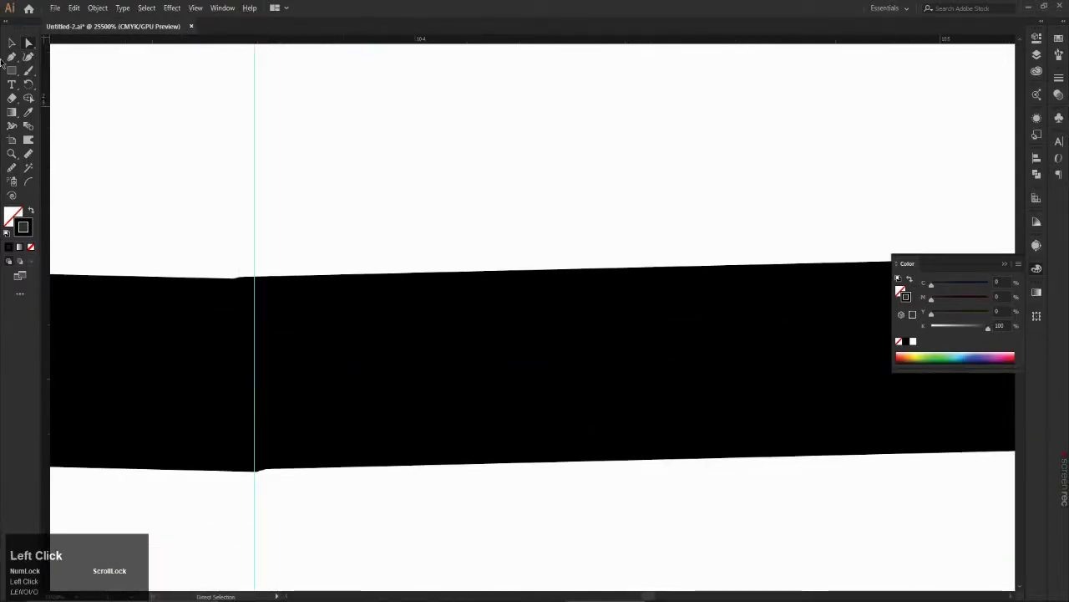
pyautogui.click(11, 42)
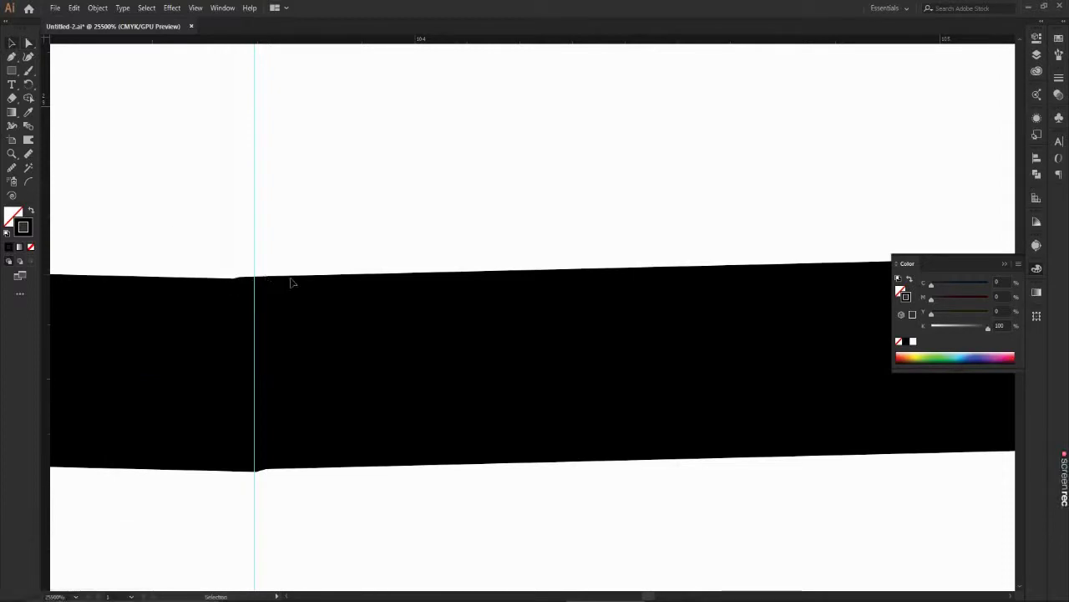
pyautogui.hotkey('ctrl', 'z')
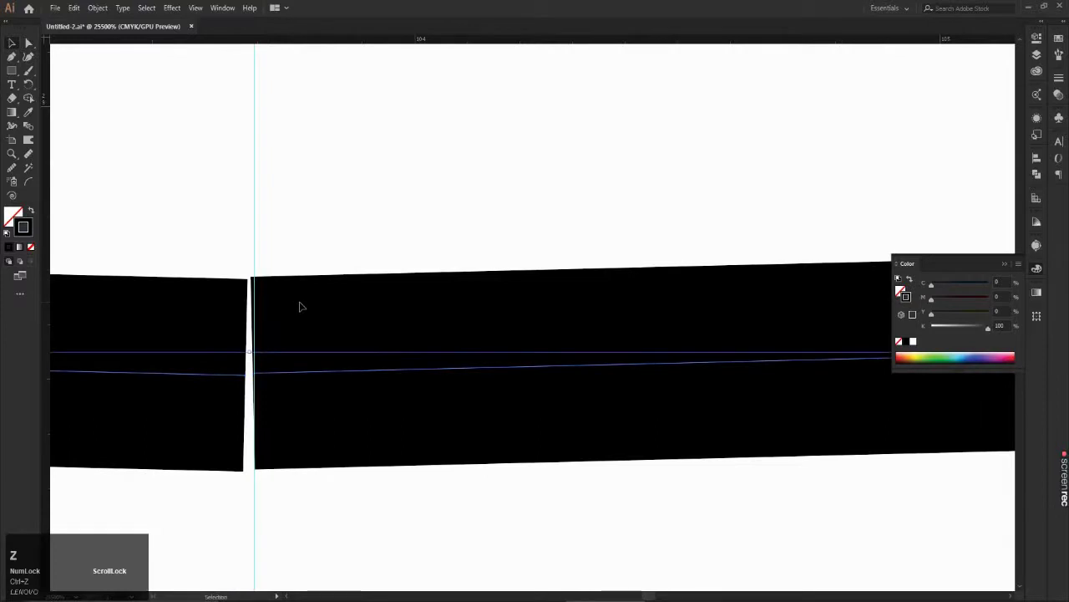
# Step: Select both open end points at the top seam with Direct Selection and average them on both axes
pyautogui.click(29, 43)
pyautogui.moveTo(148, 178); pyautogui.dragTo(419, 592)
pyautogui.scroll(-5, 422, 468)
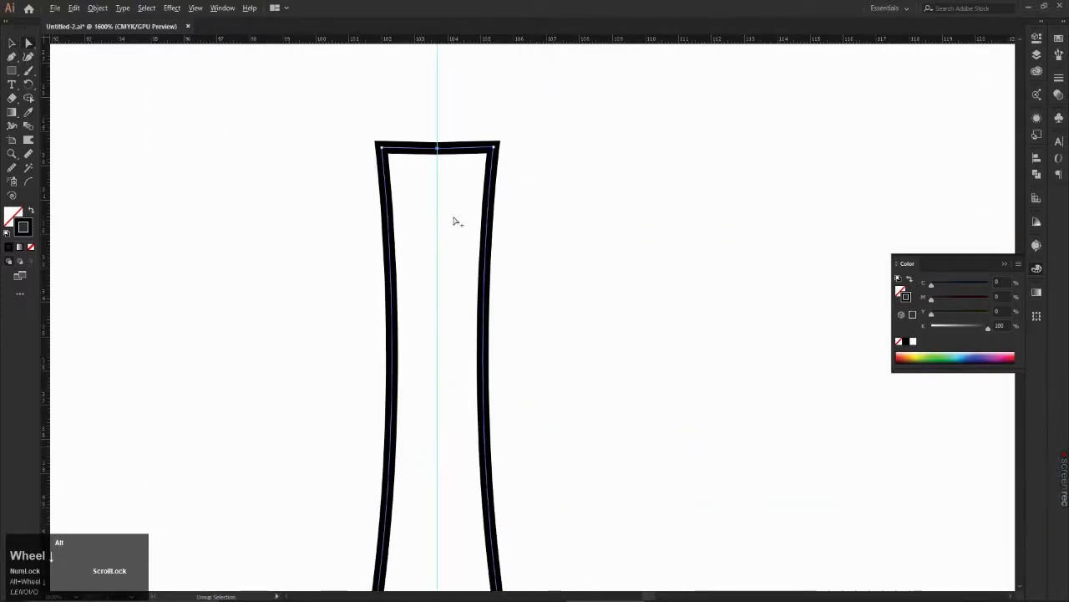
pyautogui.scroll(3, 422, 154)
pyautogui.scroll(3, 416, 126)
pyautogui.click(403, 75)
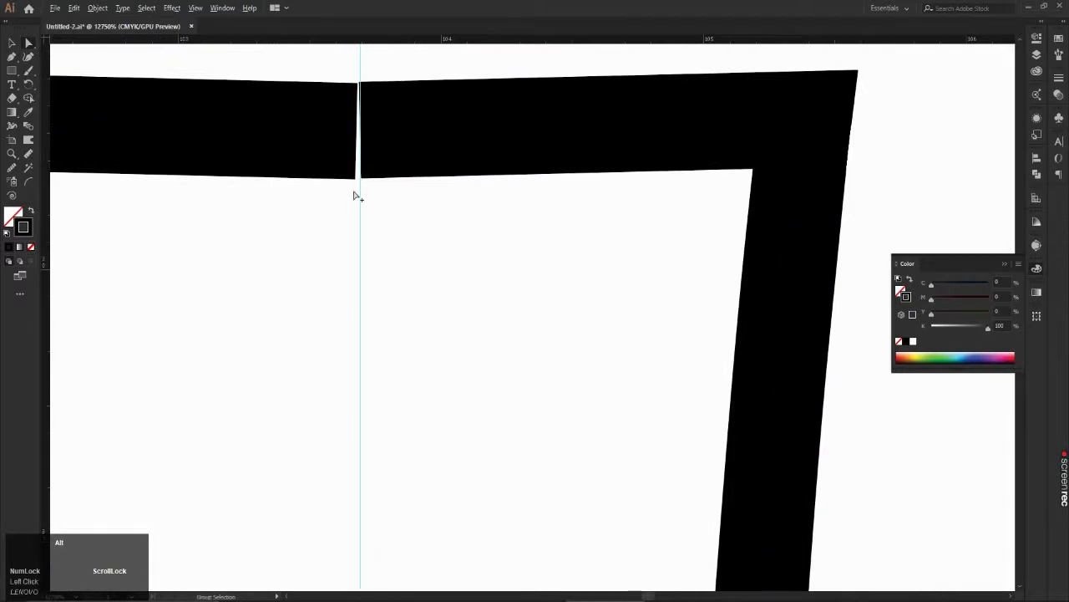
pyautogui.scroll(-2, 353, 196)
pyautogui.scroll(3, 352, 91)
pyautogui.moveTo(303, 160); pyautogui.dragTo(457, 538)
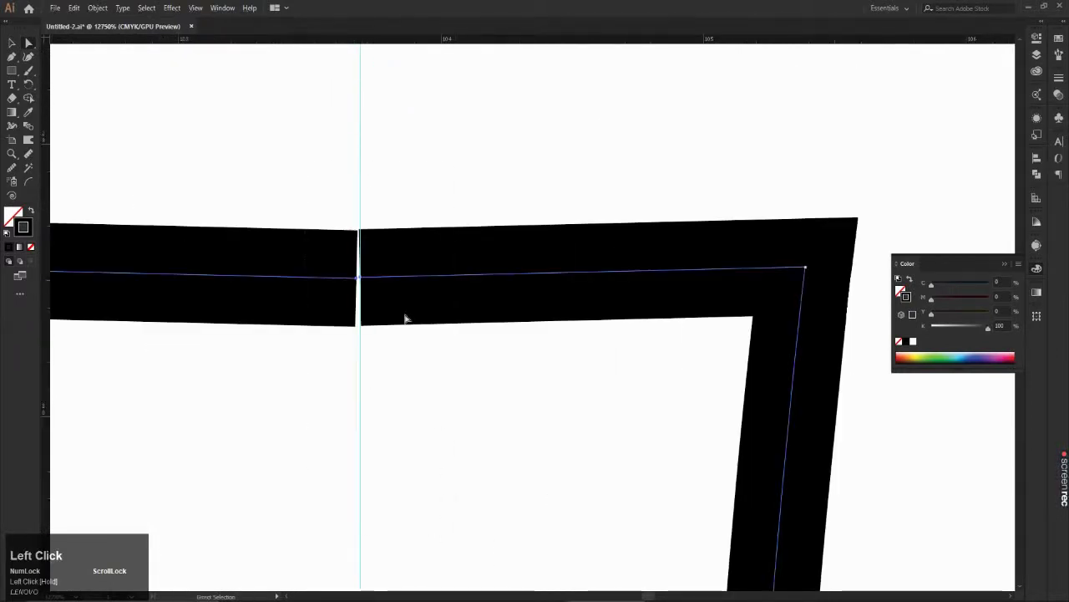
pyautogui.rightClick(386, 287)
pyautogui.click(419, 380)
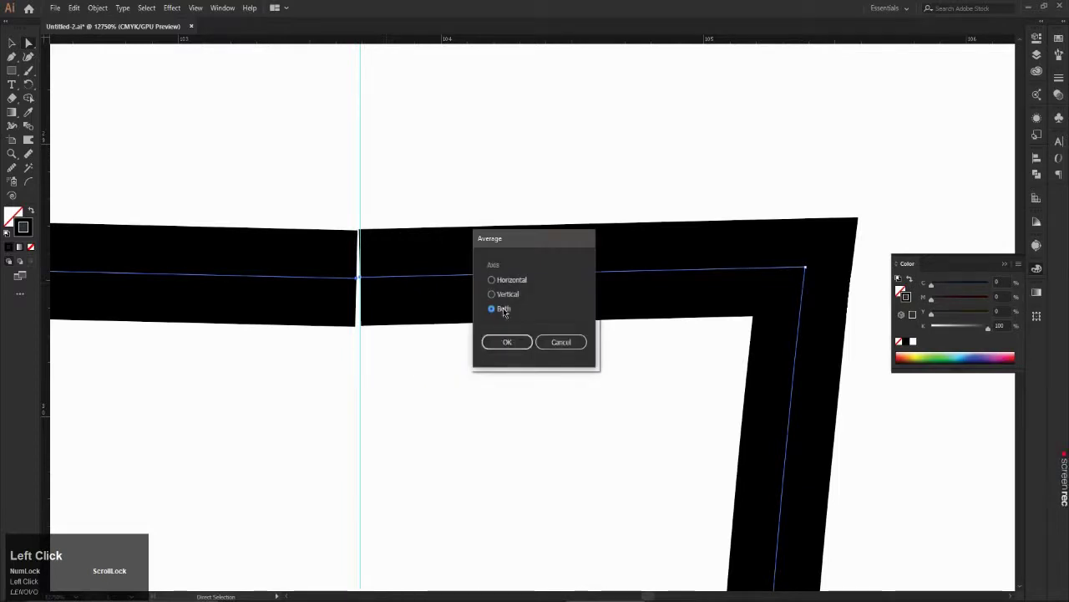
pyautogui.click(505, 342)
# Step: Join the two averaged end points at the top seam and check the joint up close
pyautogui.scroll(-3, 355, 311)
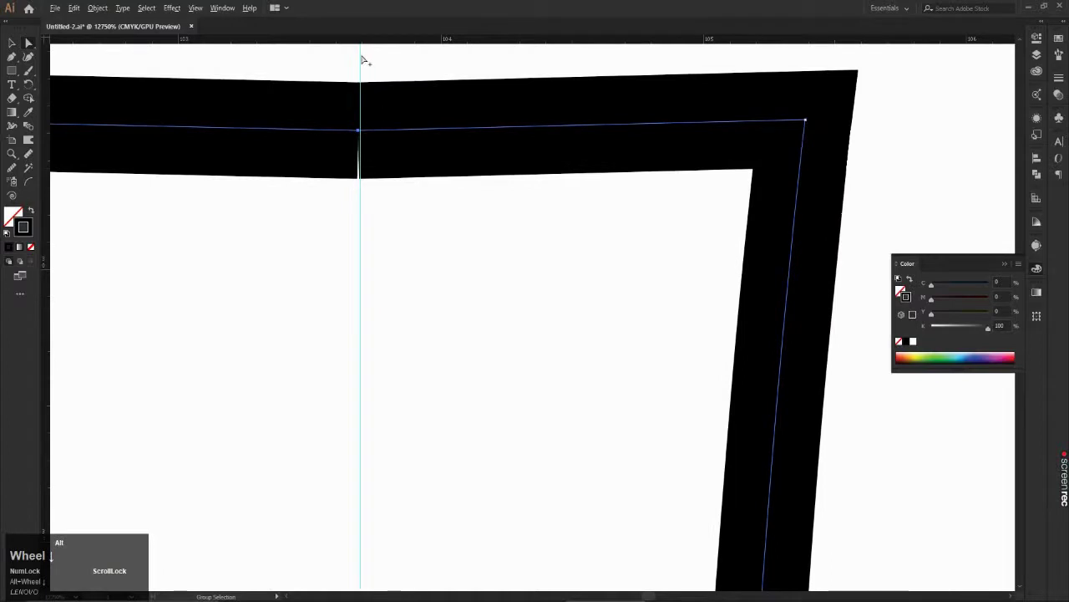
pyautogui.scroll(1, 364, 60)
pyautogui.scroll(-1, 404, 117)
pyautogui.moveTo(404, 112)
pyautogui.mouseDown()
pyautogui.moveTo(421, 286)
pyautogui.moveTo(452, 332)
pyautogui.mouseUp()
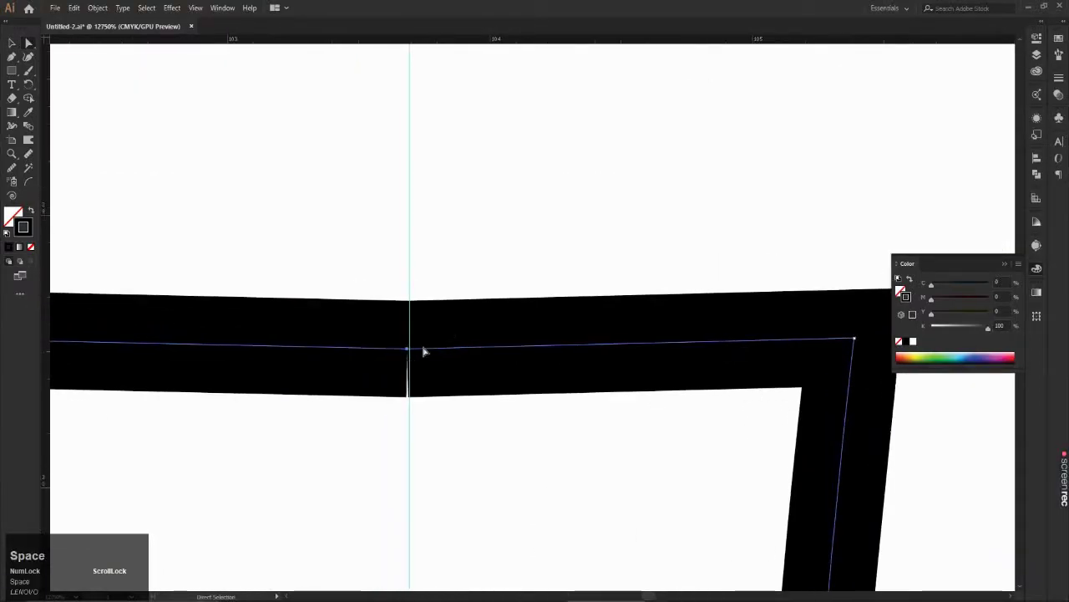
pyautogui.rightClick(432, 348)
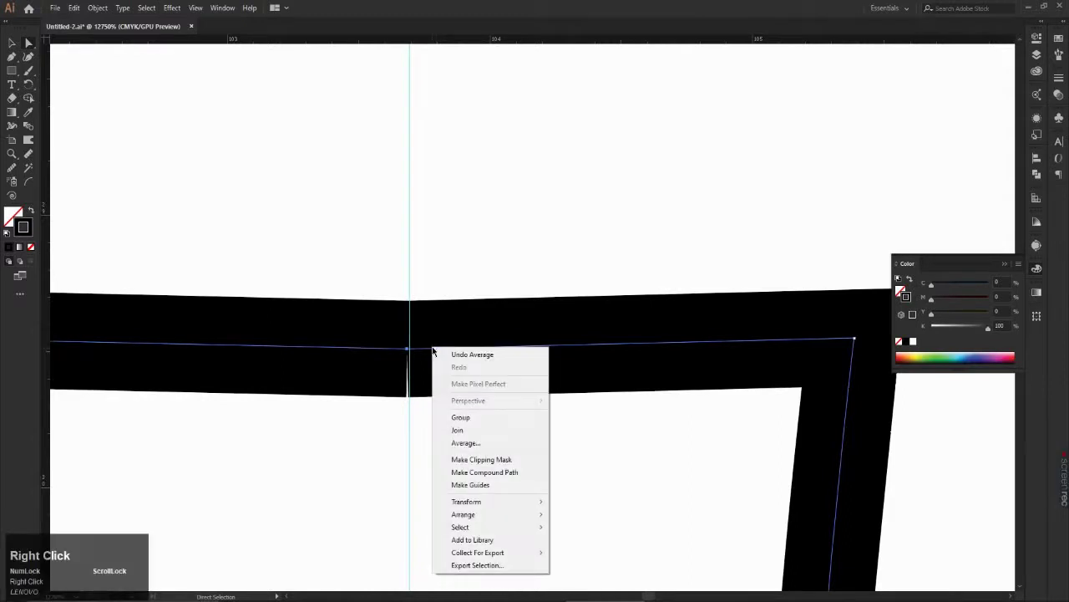
pyautogui.click(458, 431)
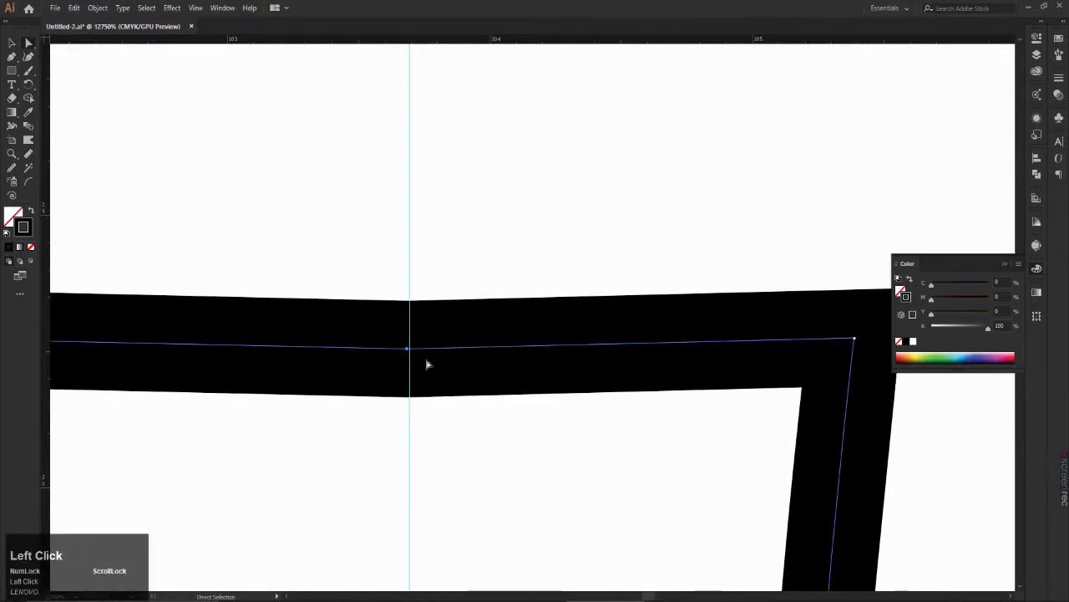
pyautogui.scroll(1, 423, 376)
pyautogui.scroll(1, 403, 305)
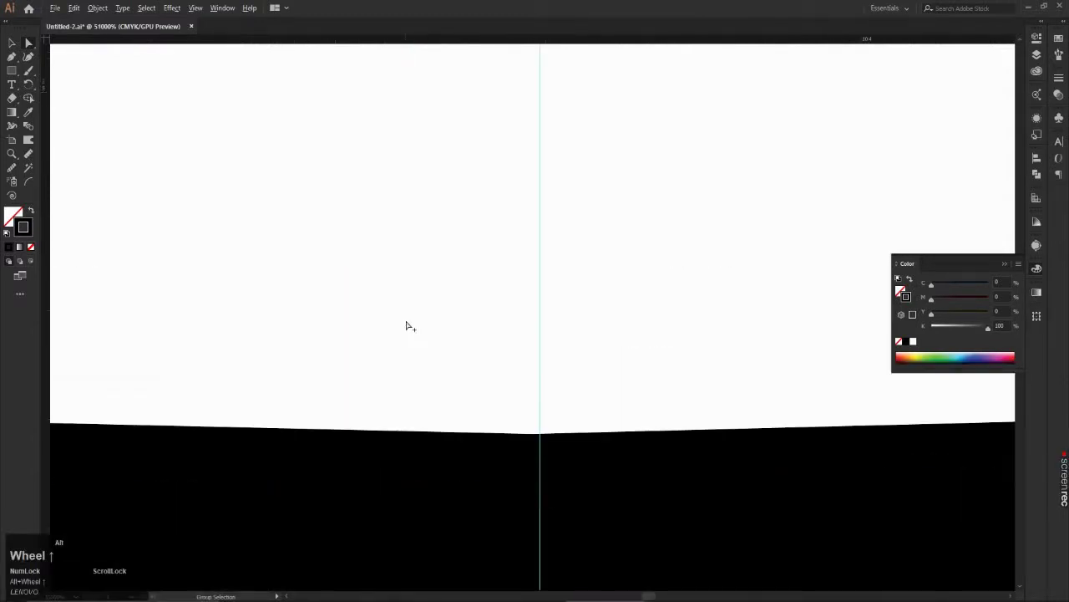
pyautogui.scroll(-1, 468, 368)
pyautogui.scroll(-1, 501, 446)
pyautogui.scroll(1, 535, 518)
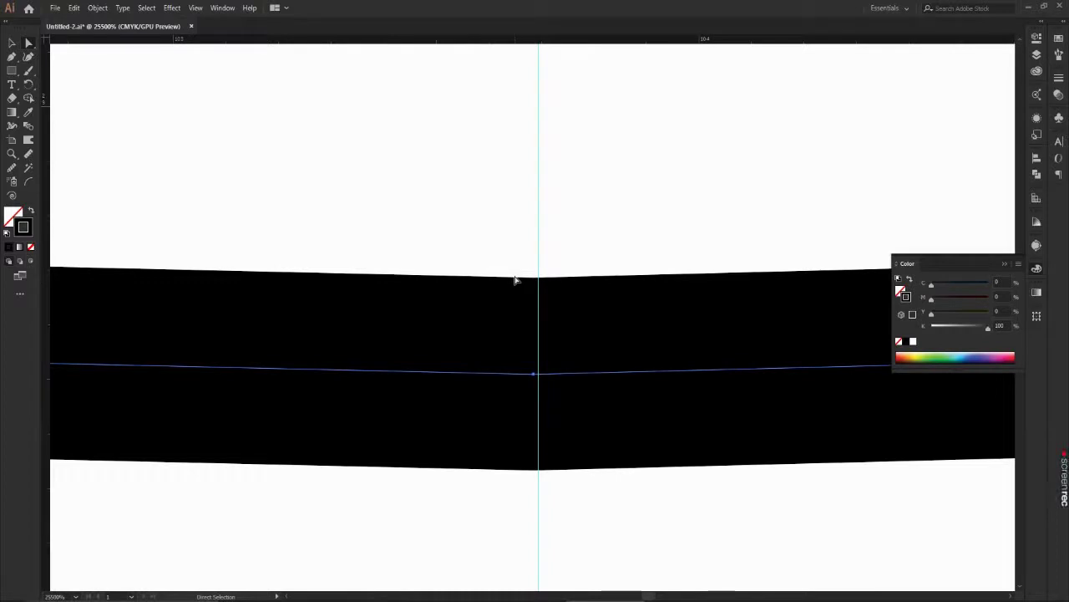
# Step: Select both open end points at the vase's bottom seam with Direct Selection and average them on both axes
pyautogui.scroll(-6, 514, 280)
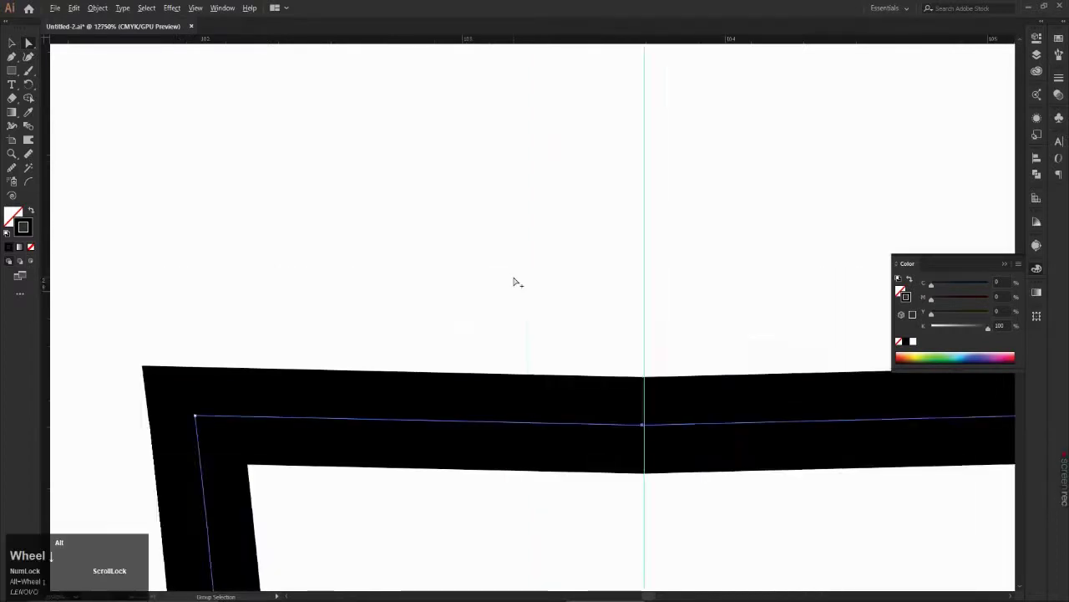
pyautogui.scroll(-4, 515, 282)
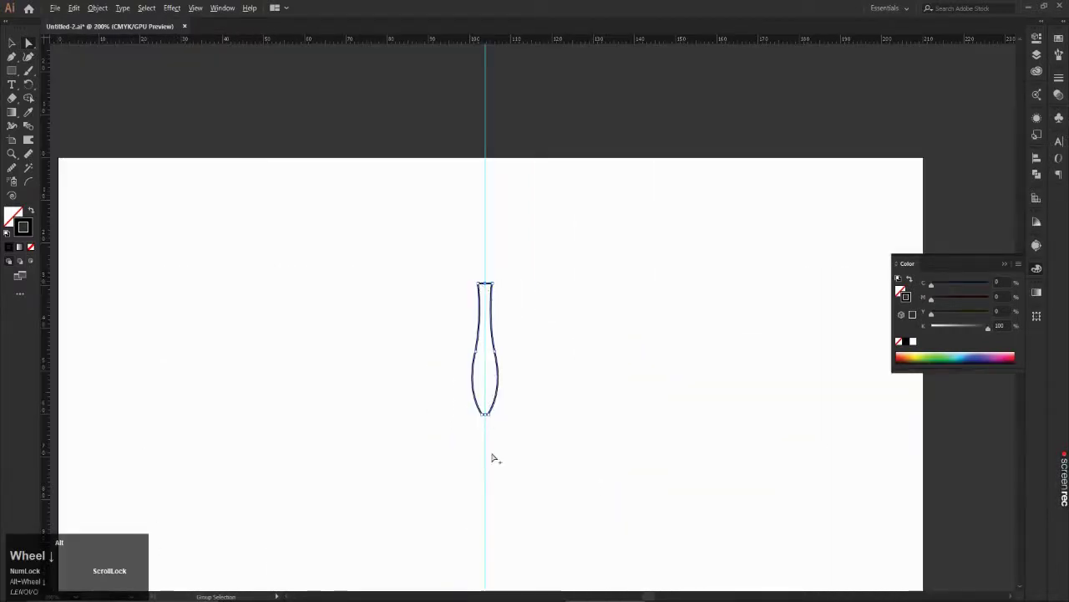
pyautogui.scroll(3, 466, 320)
pyautogui.scroll(5, 470, 293)
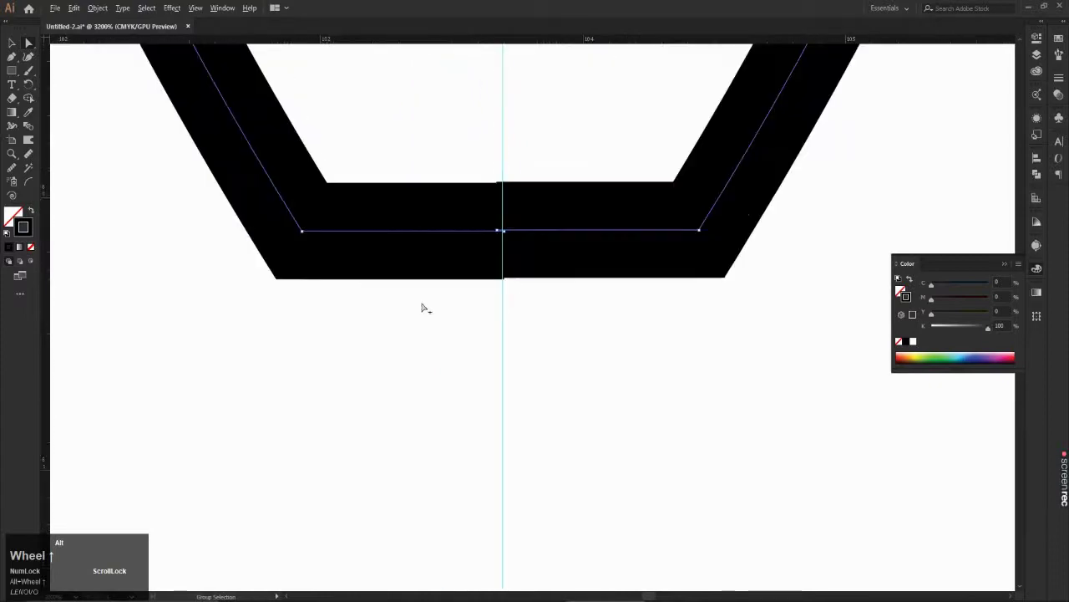
pyautogui.scroll(1, 520, 121)
pyautogui.moveTo(616, 141); pyautogui.dragTo(432, 435)
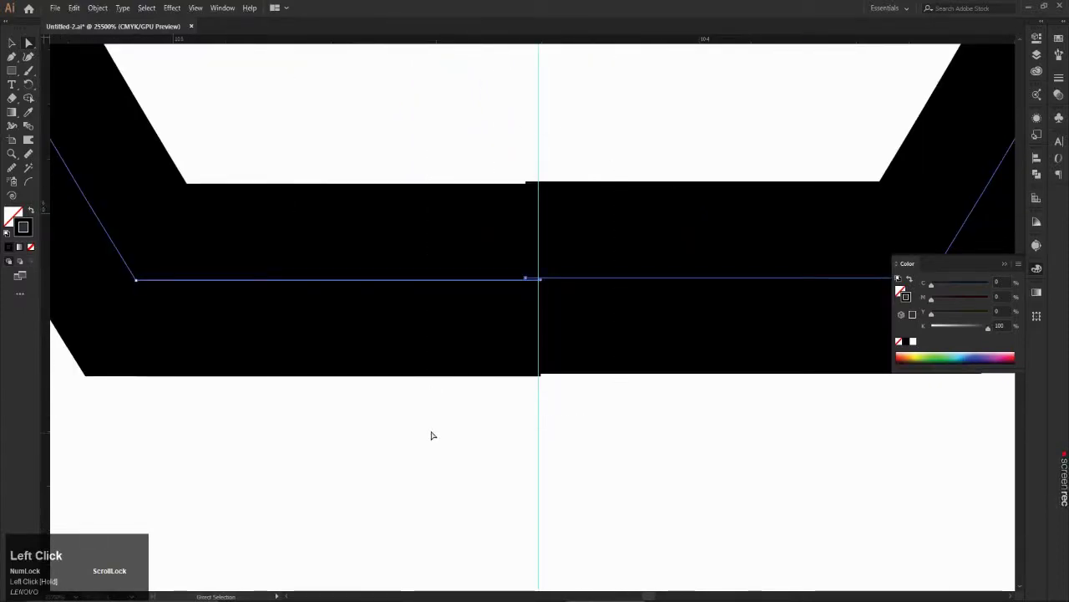
pyautogui.press('ctrl')
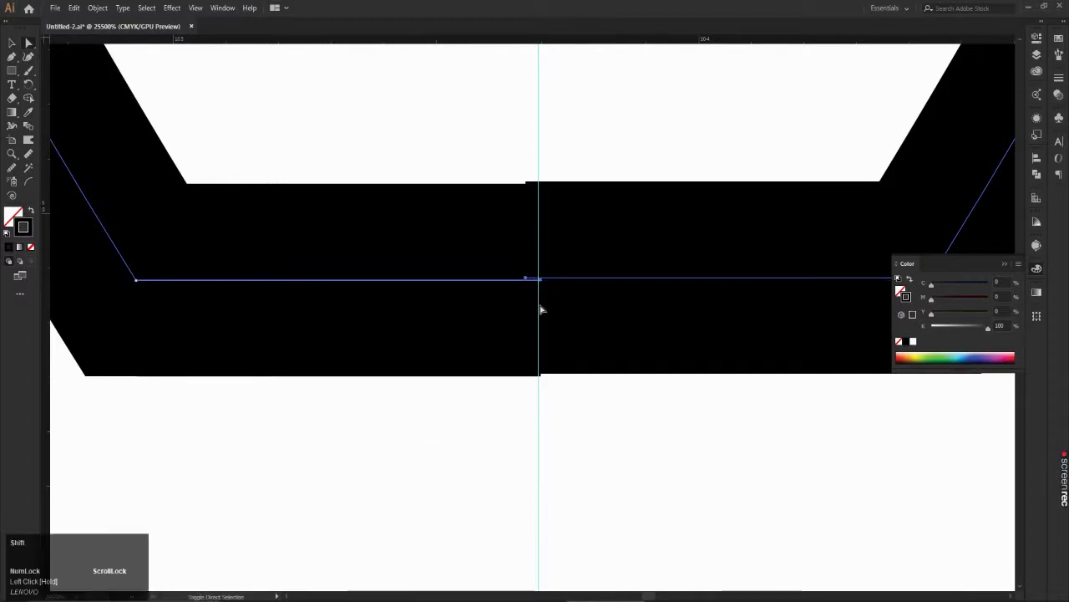
pyautogui.hotkey('shift', 'j')
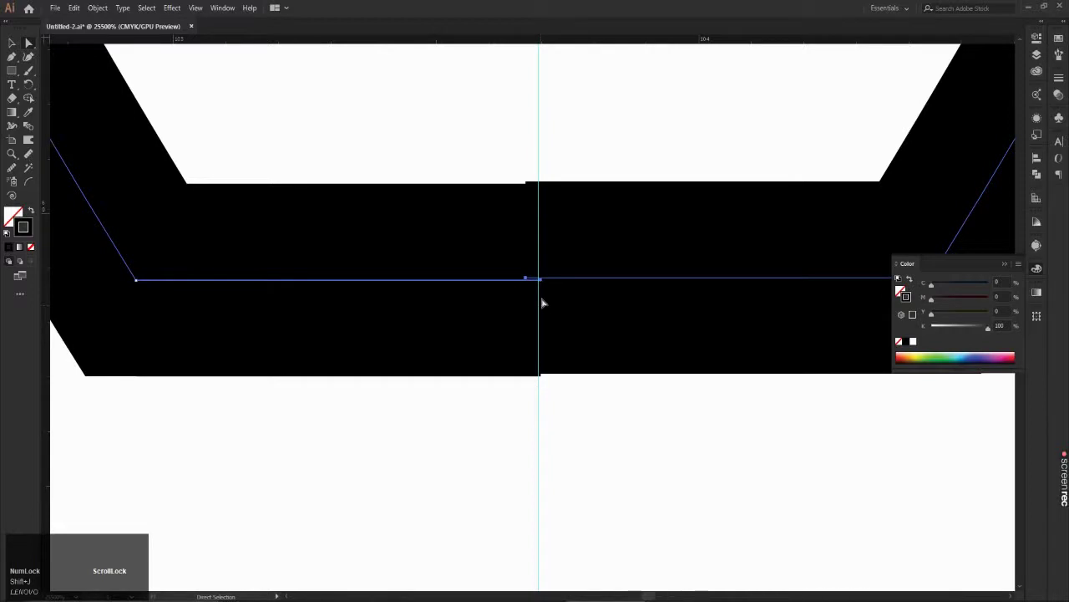
pyautogui.rightClick(542, 279)
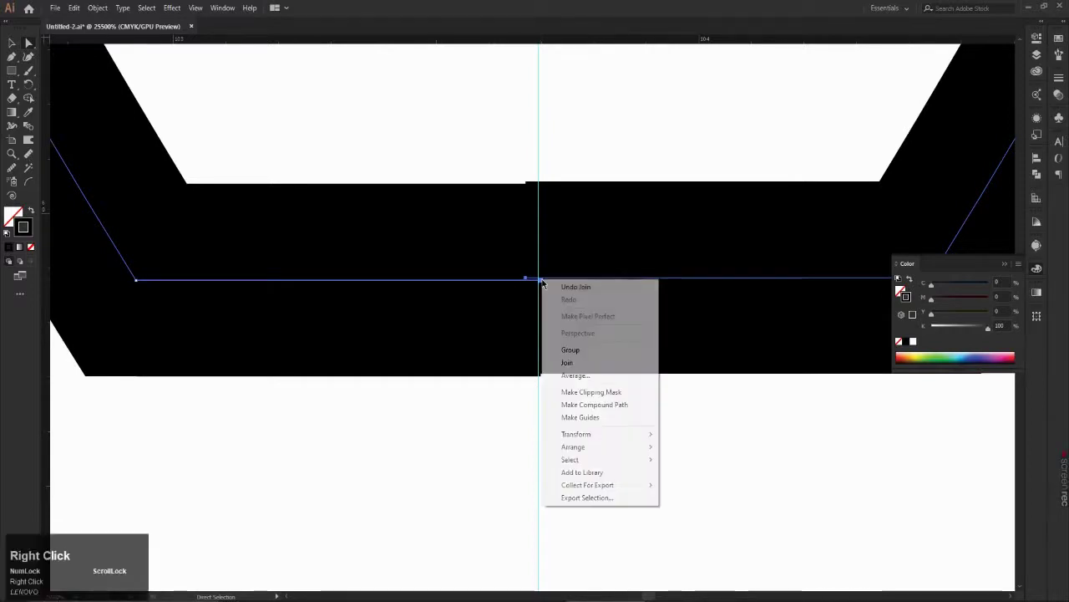
pyautogui.click(568, 375)
pyautogui.click(505, 342)
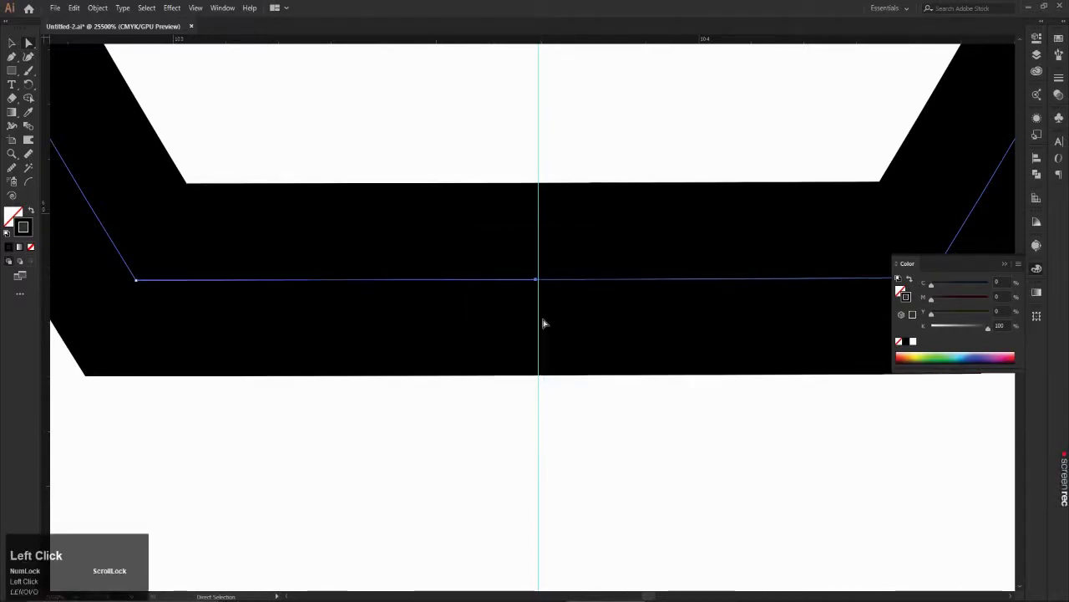
# Step: Try to join the two averaged end points at the bottom seam, reselecting them for a second attempt
pyautogui.rightClick(543, 323)
pyautogui.click(568, 404)
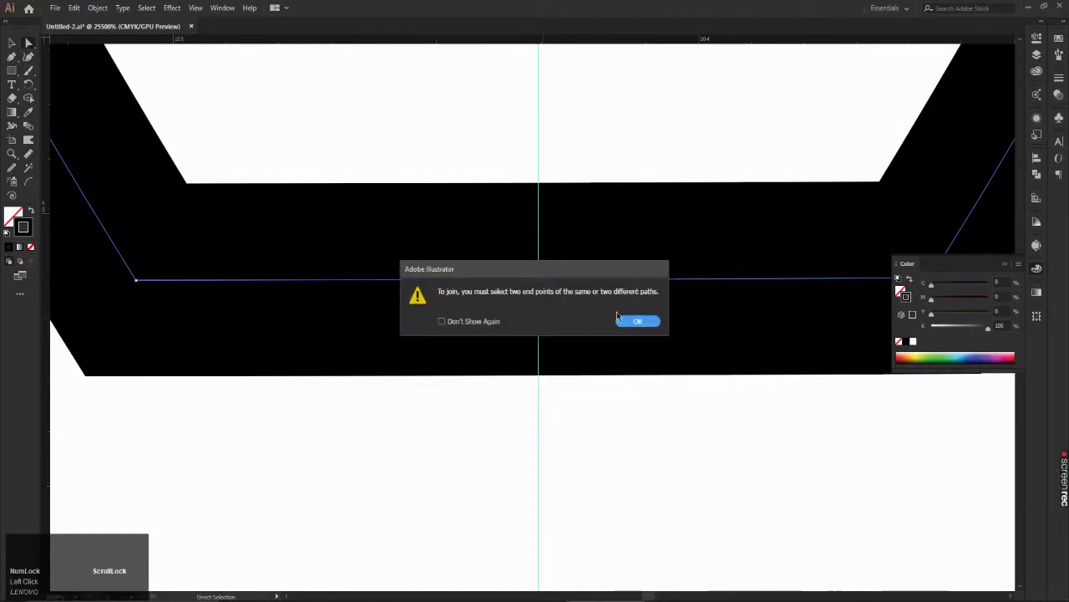
pyautogui.click(636, 321)
pyautogui.moveTo(589, 416); pyautogui.dragTo(499, 242)
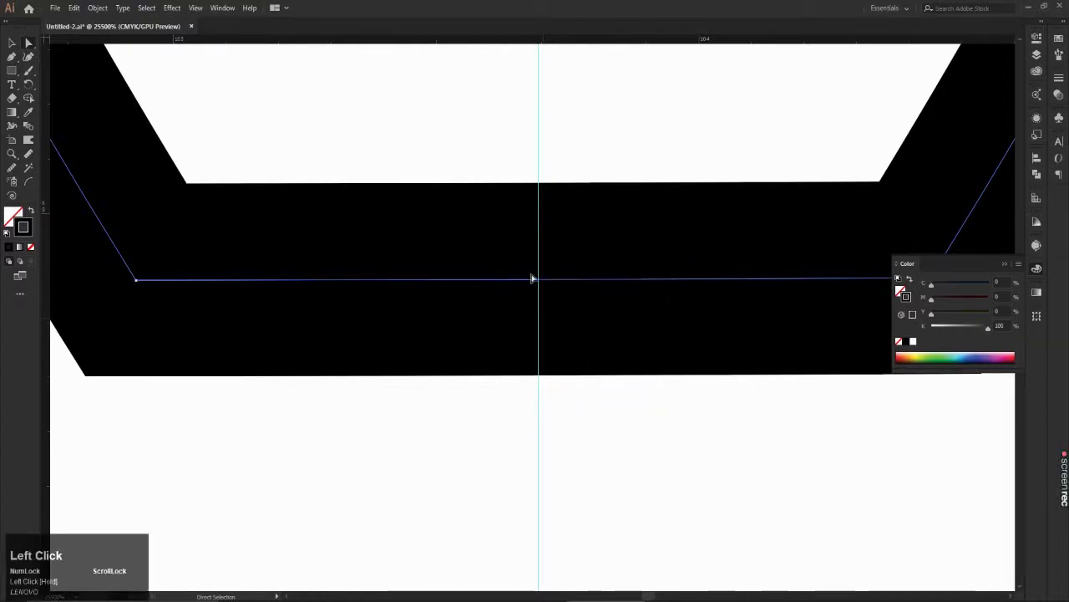
pyautogui.rightClick(535, 280)
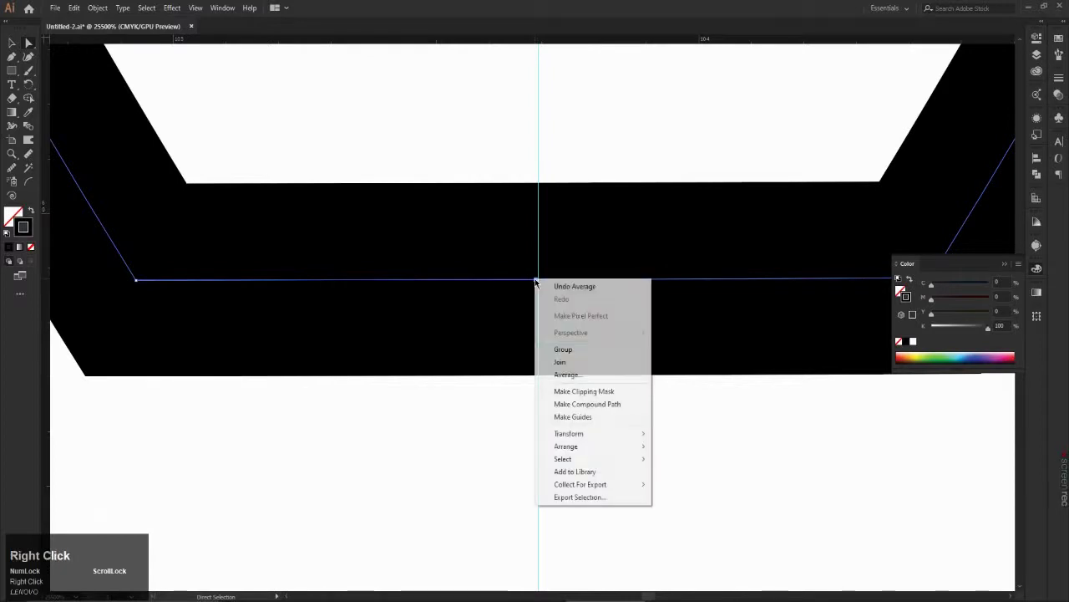
pyautogui.click(558, 361)
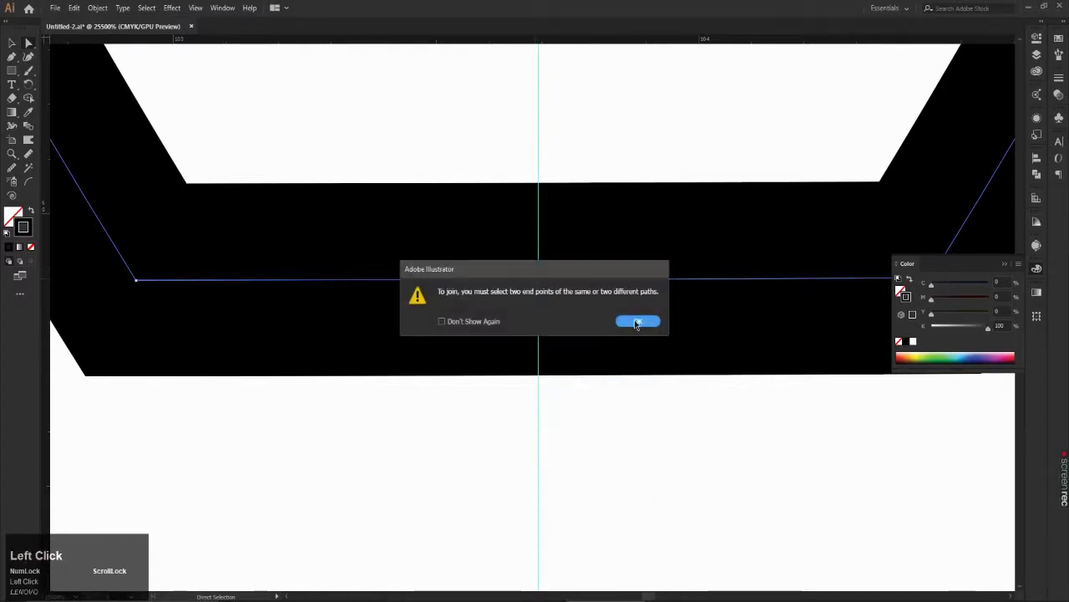
pyautogui.click(636, 322)
pyautogui.click(640, 423)
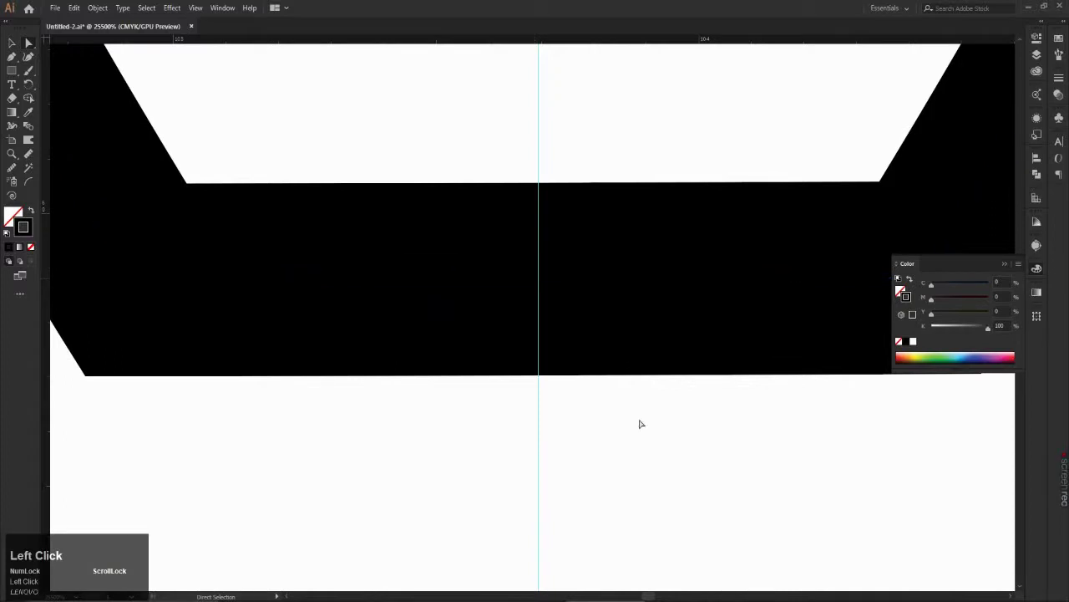
# Step: Move the vase outline off the centre guide to the empty area on its right with the Selection tool
pyautogui.scroll(-8, 600, 412)
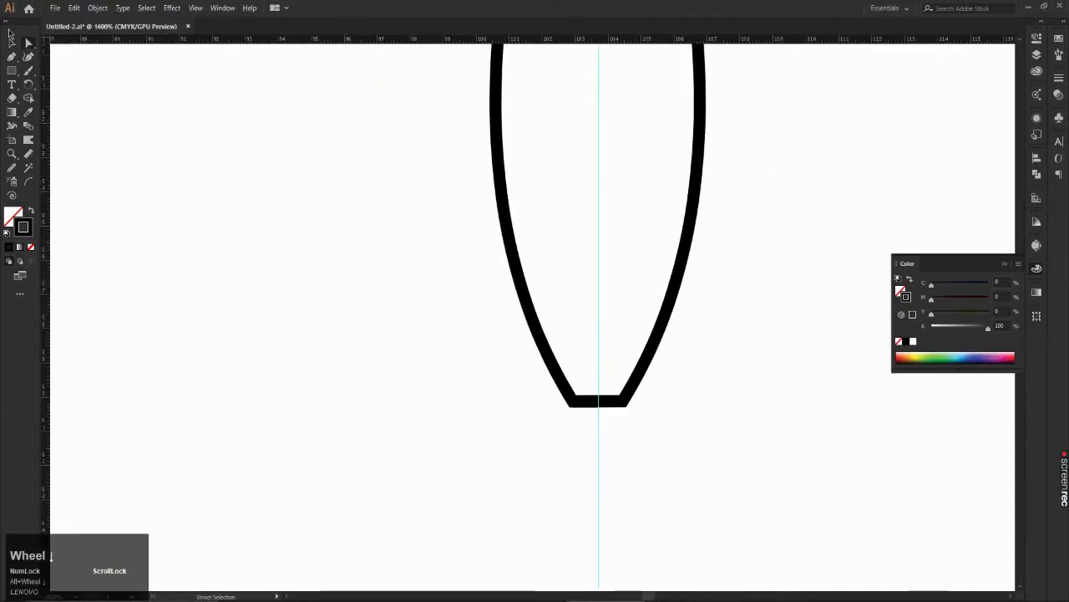
pyautogui.click(11, 44)
pyautogui.scroll(-5, 203, 217)
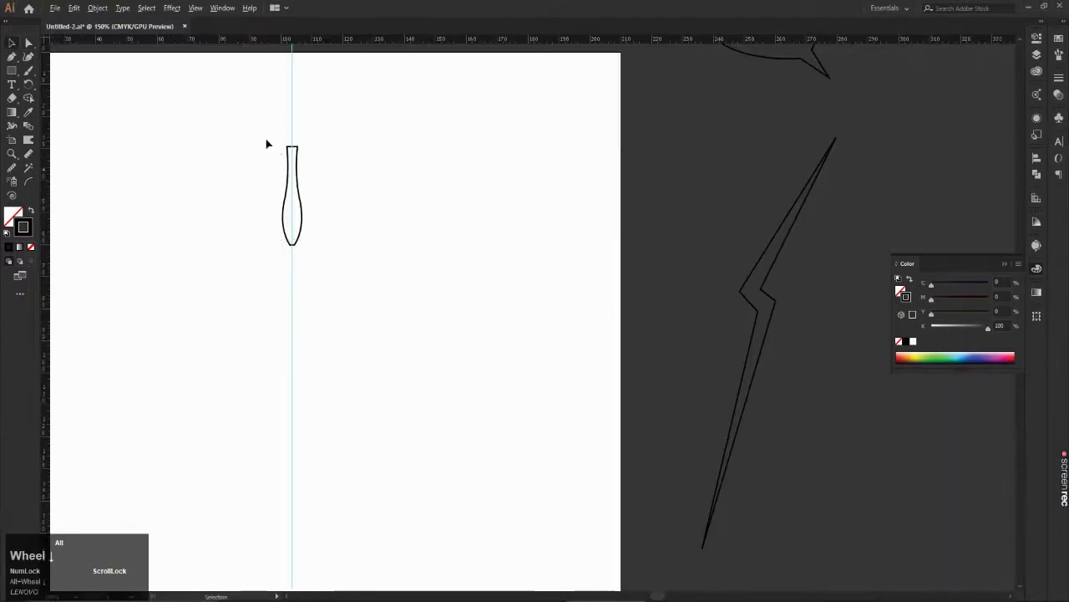
pyautogui.scroll(3, 329, 206)
pyautogui.moveTo(331, 208)
pyautogui.mouseDown()
pyautogui.moveTo(377, 250)
pyautogui.moveTo(380, 228)
pyautogui.moveTo(599, 167)
pyautogui.mouseUp()
pyautogui.scroll(-2, 618, 173)
pyautogui.scroll(1, 655, 181)
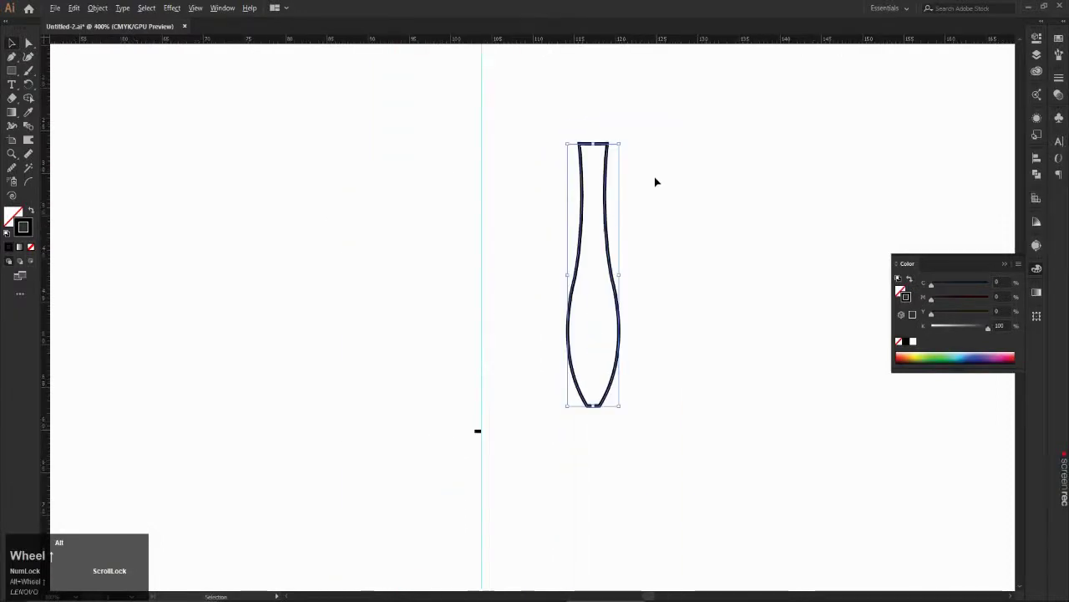
# Step: Try stretching the vase outline wider, undo the stretch, and delete the small stray segment beside the centre guide
pyautogui.moveTo(619, 274); pyautogui.dragTo(697, 277)
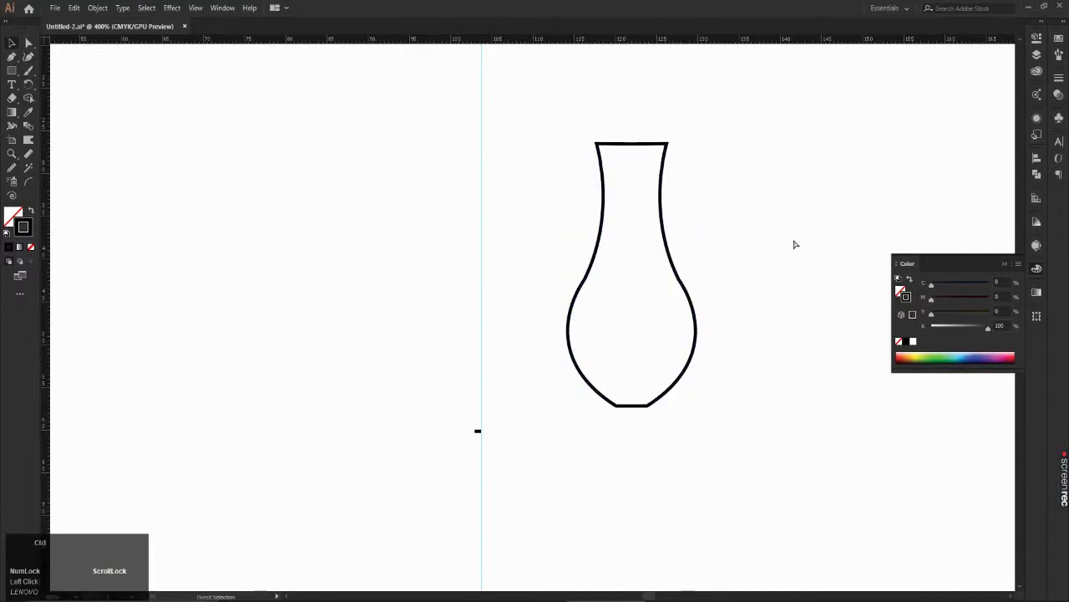
pyautogui.hotkey('ctrl', 'z')
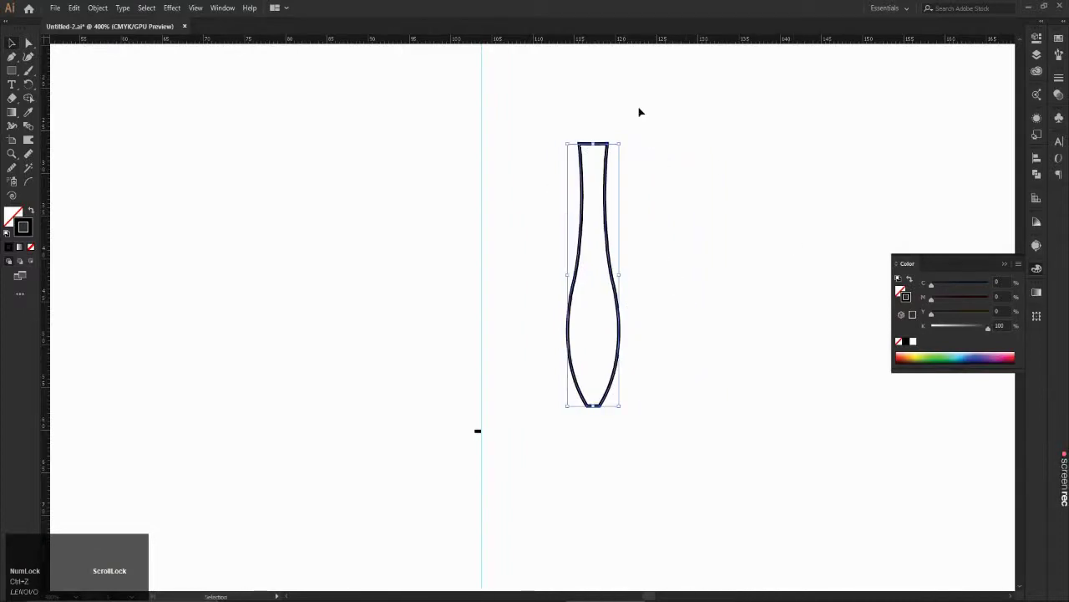
pyautogui.click(446, 459)
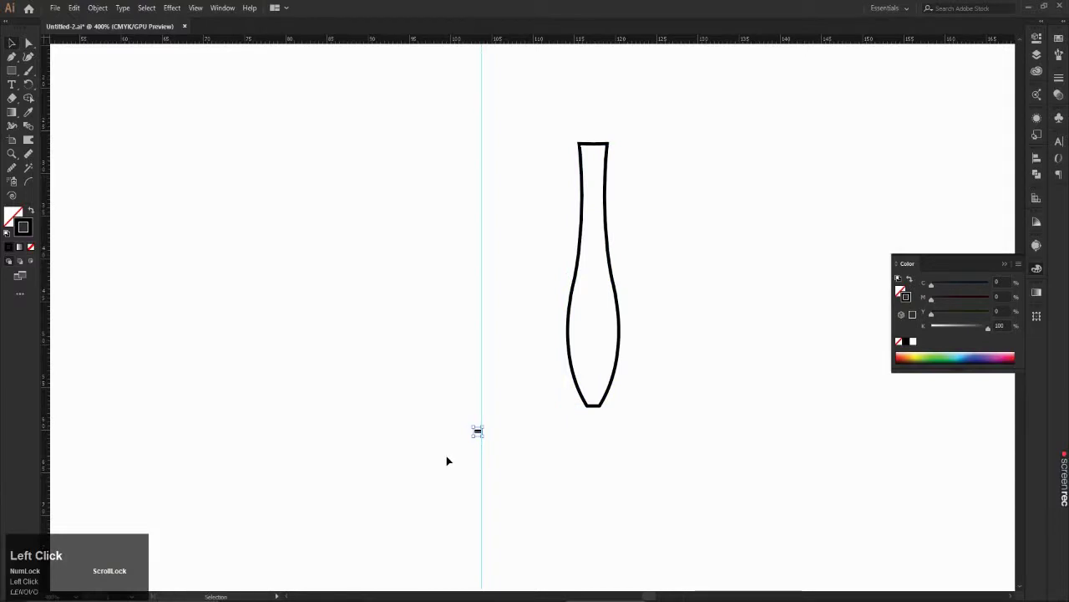
pyautogui.press('Delete')
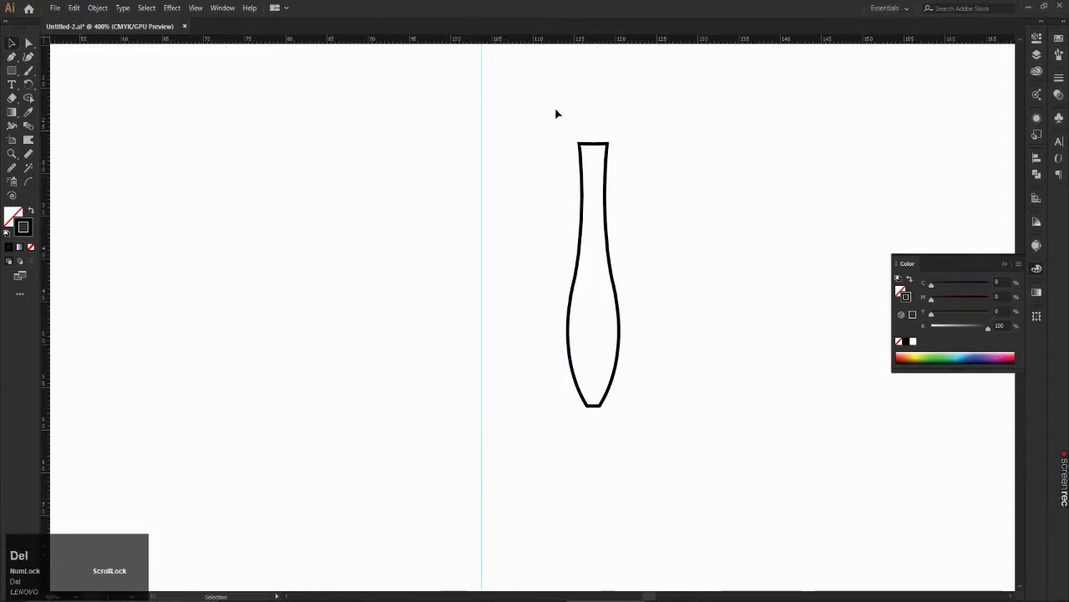
# Step: Stretch the vase outline horizontally to about 11 mm wide, redoing the first attempt, and collapse the Color panel
pyautogui.moveTo(531, 103); pyautogui.dragTo(697, 453)
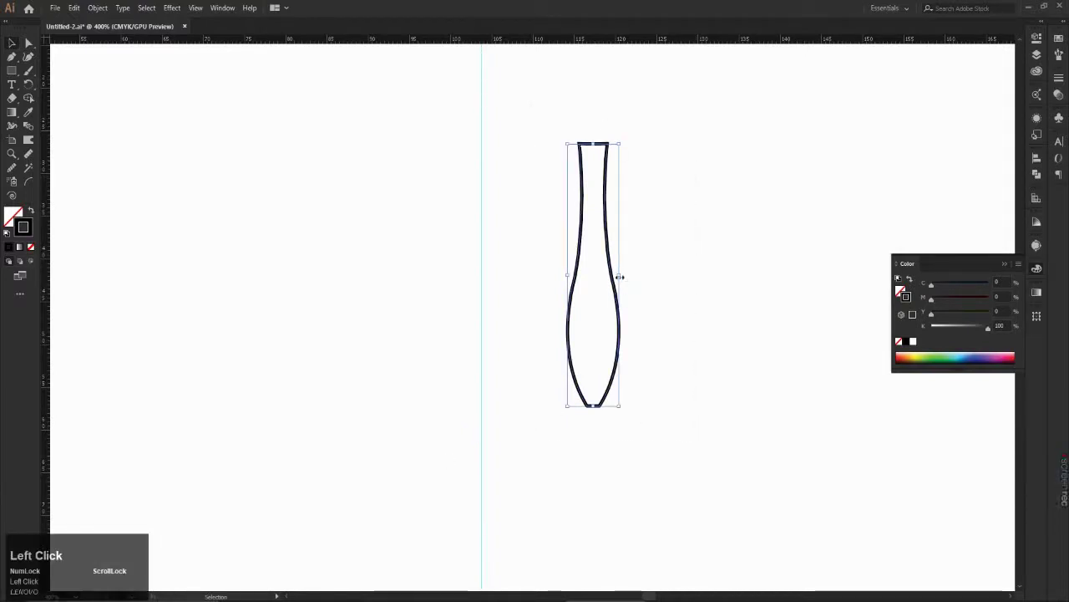
pyautogui.moveTo(620, 275); pyautogui.dragTo(669, 279)
pyautogui.click(736, 277)
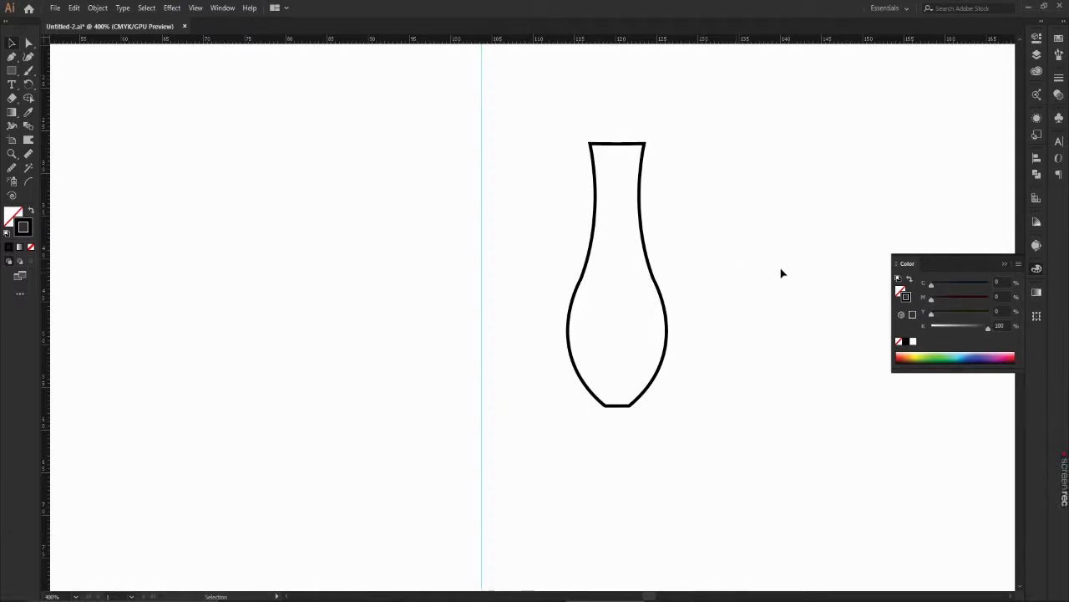
pyautogui.click(1010, 265)
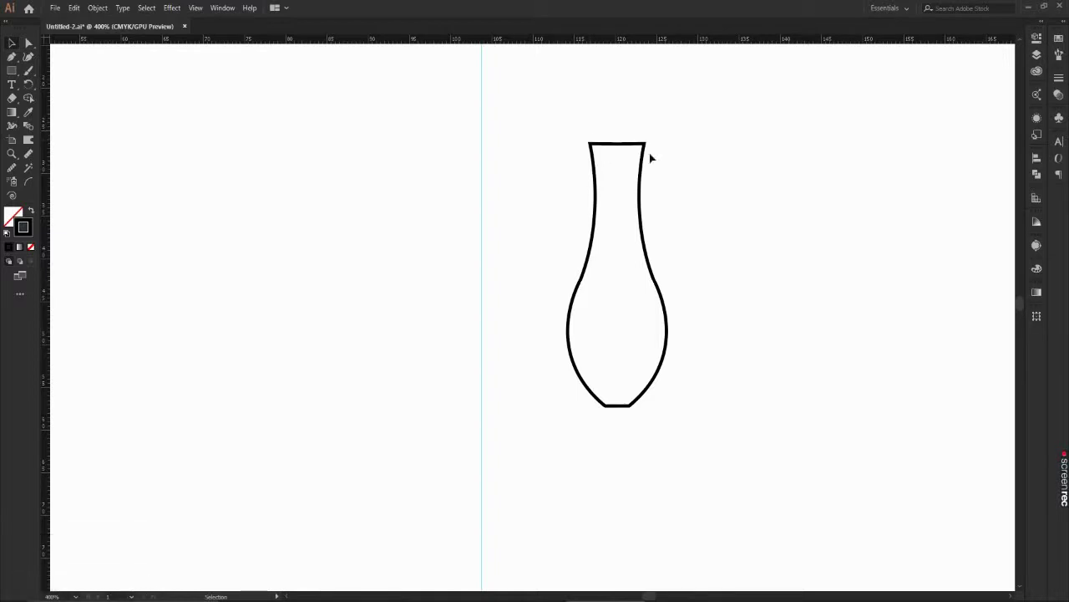
pyautogui.hotkey('ctrl', 'z')
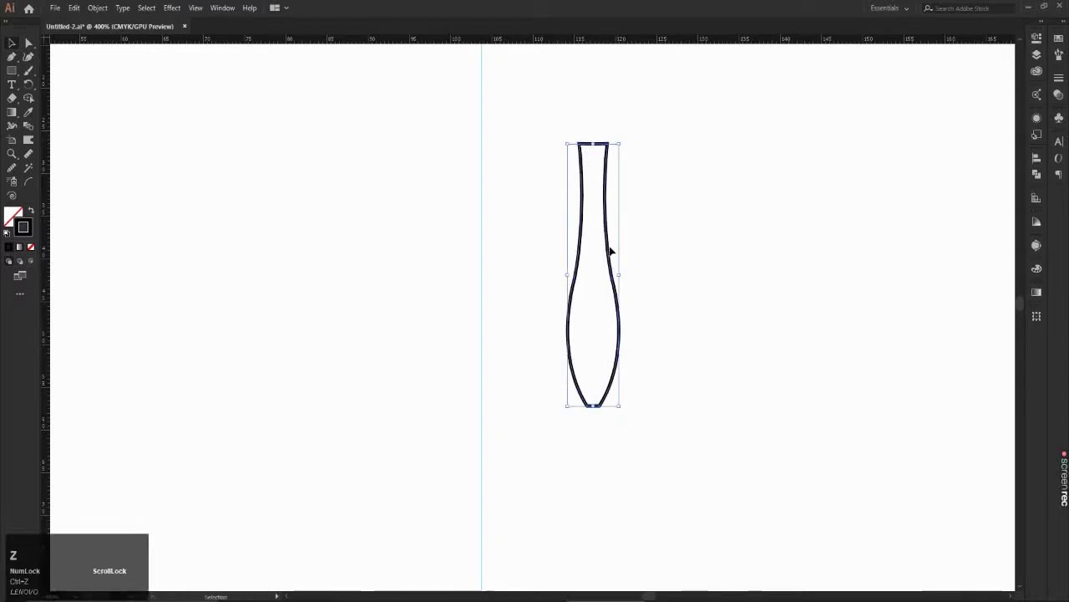
pyautogui.moveTo(625, 276); pyautogui.dragTo(660, 269)
pyautogui.click(759, 244)
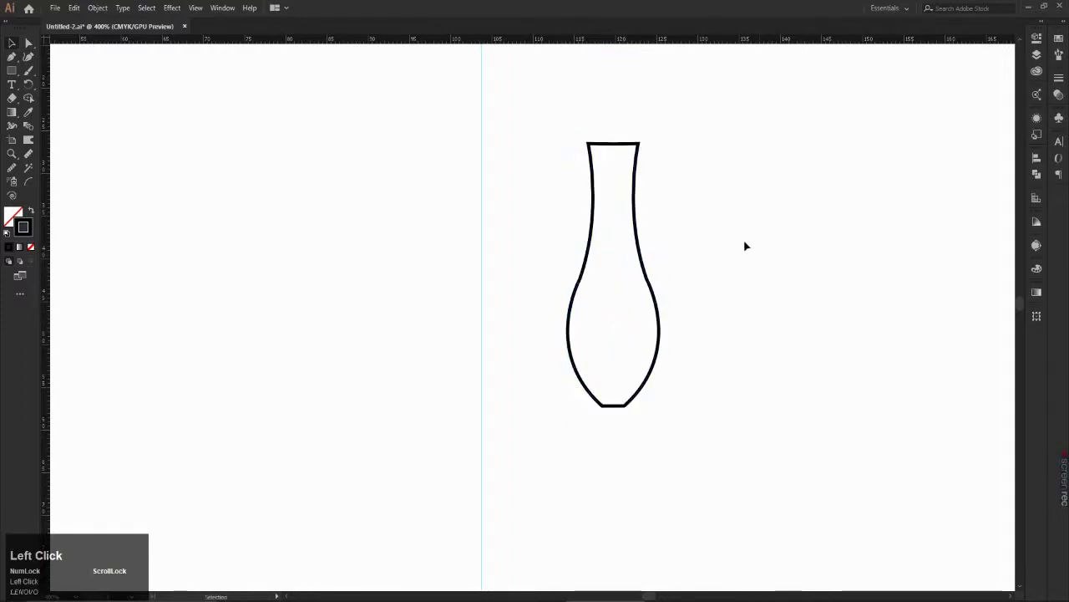
# Step: Enlarge the vase outline proportionally from its lower corner to about 200 mm tall on the artboard
pyautogui.scroll(-3, 742, 242)
pyautogui.scroll(-2, 741, 240)
pyautogui.click(715, 227)
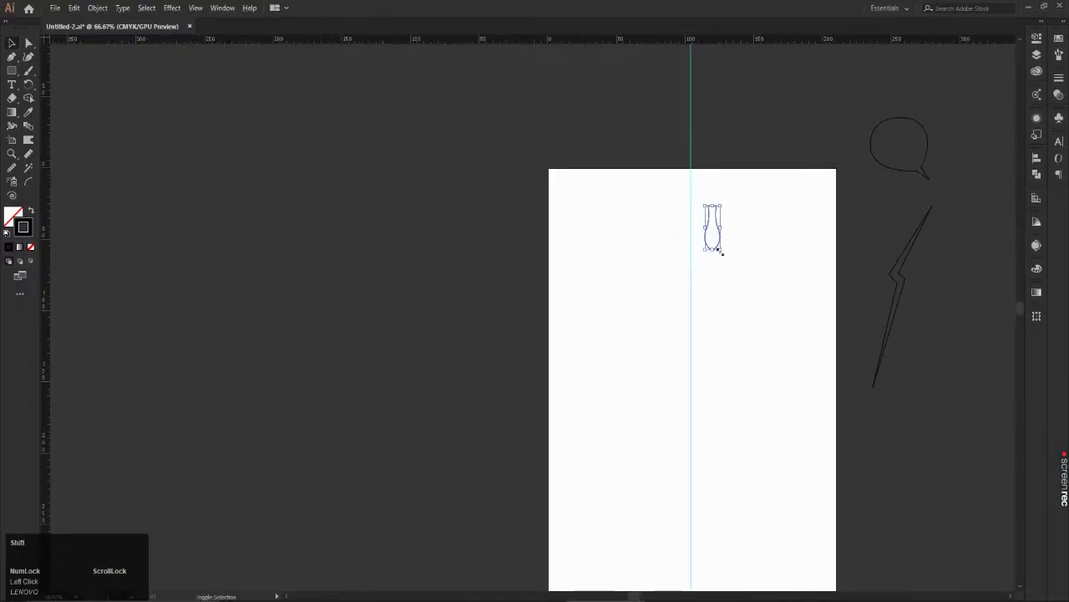
pyautogui.moveTo(722, 249); pyautogui.dragTo(800, 377)
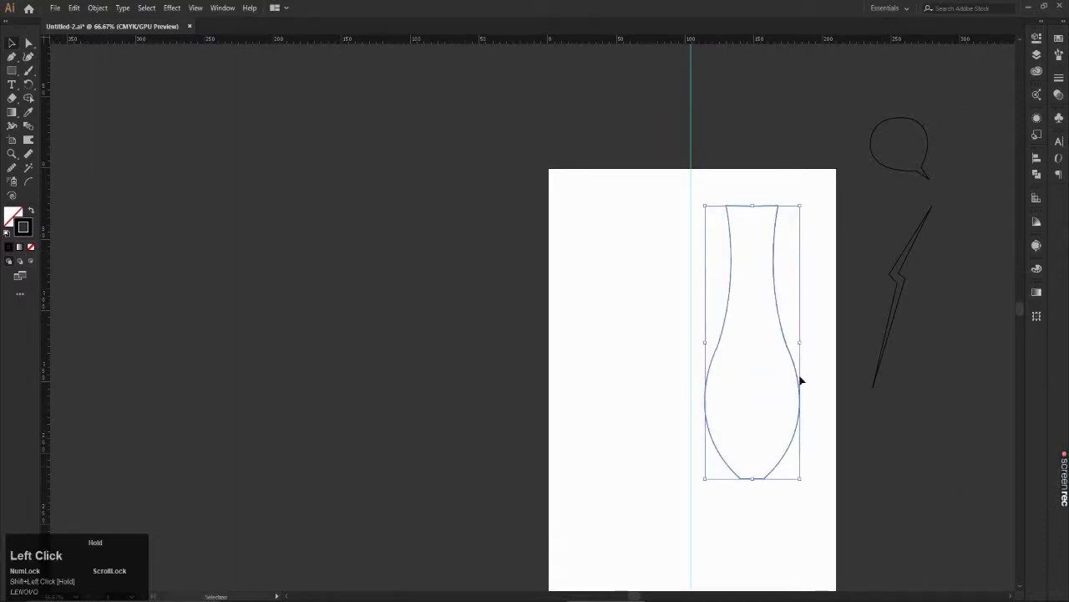
# Step: Move the enlarged vase onto the centre guide in the middle of the artboard and deselect it
pyautogui.scroll(-2, 725, 327)
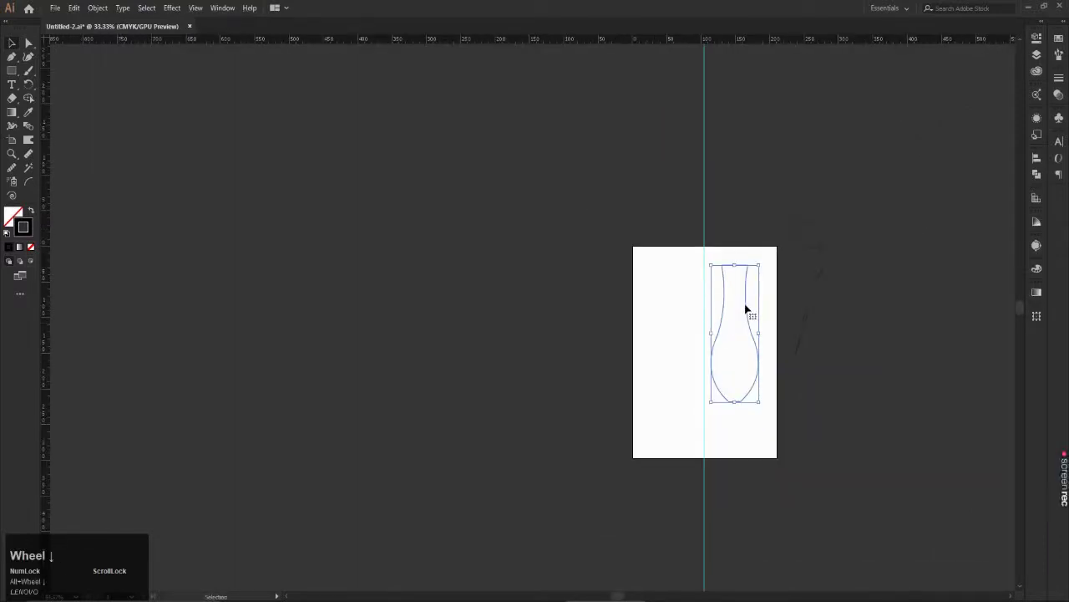
pyautogui.moveTo(746, 309); pyautogui.dragTo(717, 319)
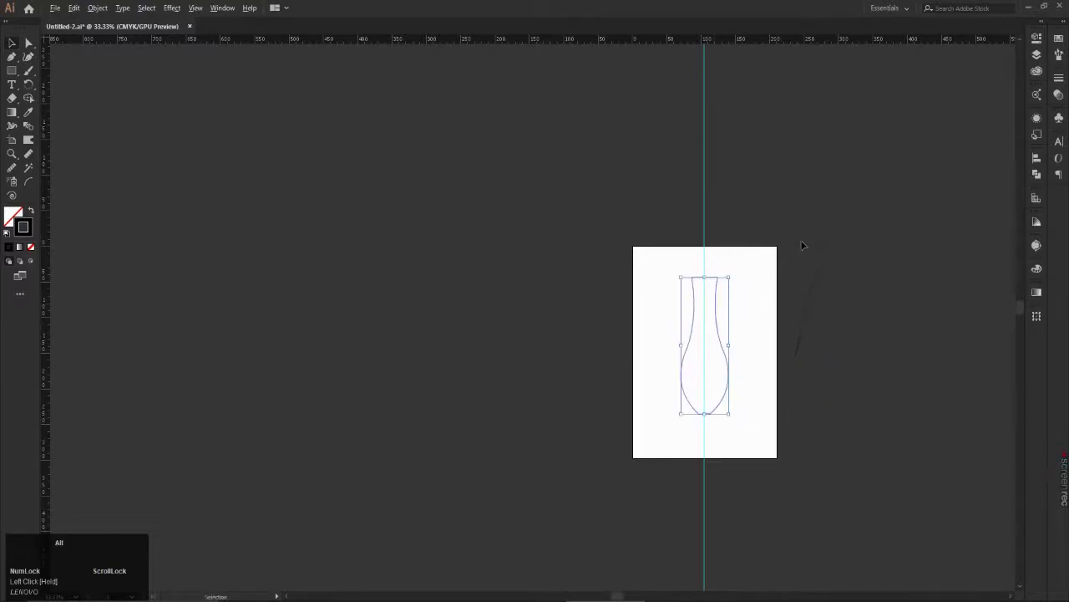
pyautogui.scroll(3, 814, 237)
pyautogui.click(568, 143)
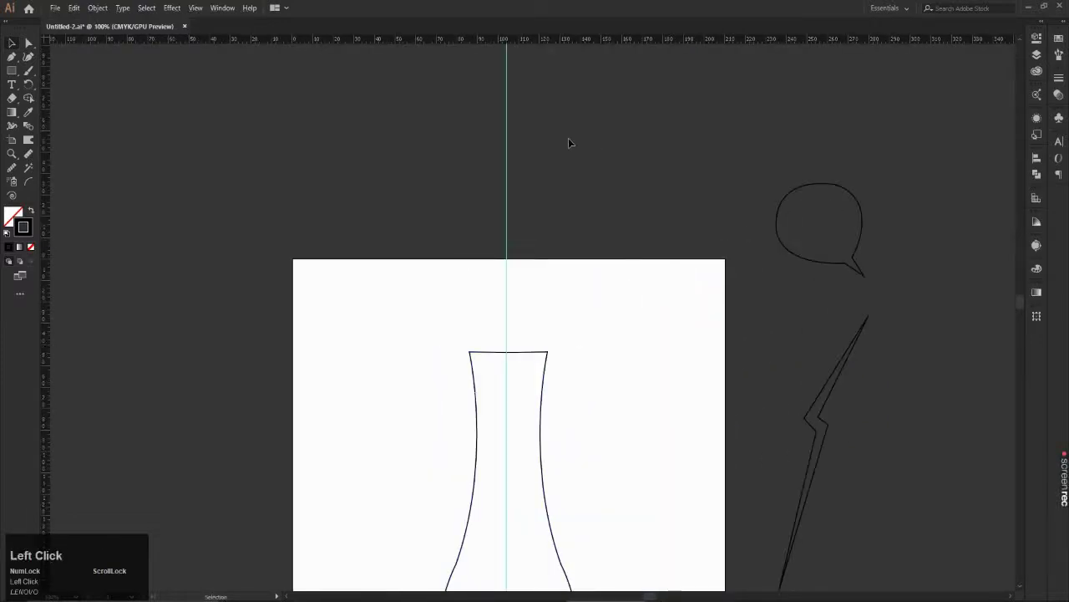
# Step: Hide the guides and undo the vase's last move
pyautogui.rightClick(498, 150)
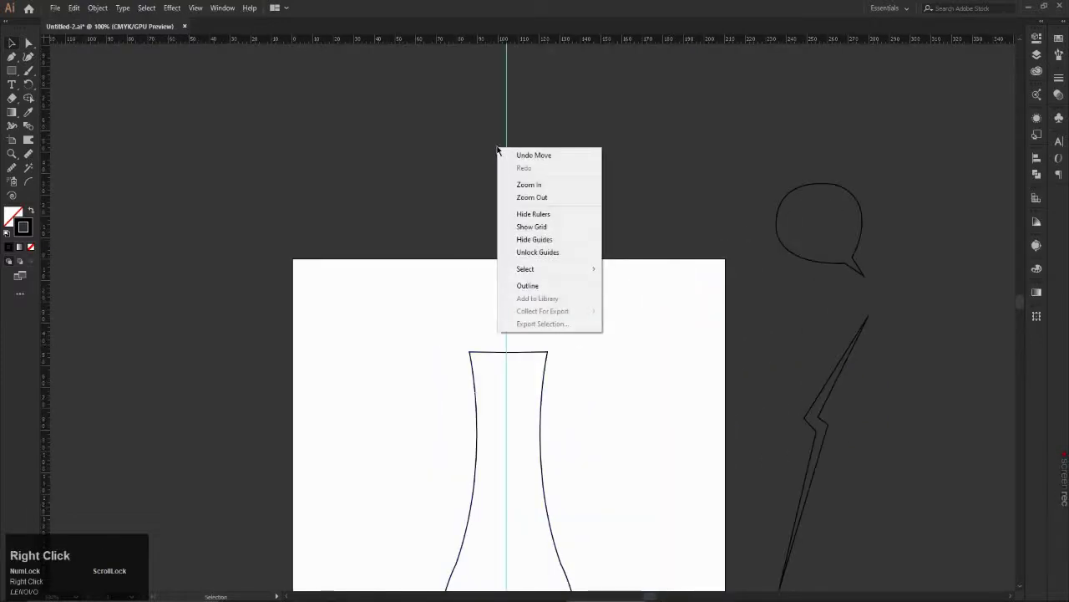
pyautogui.click(530, 241)
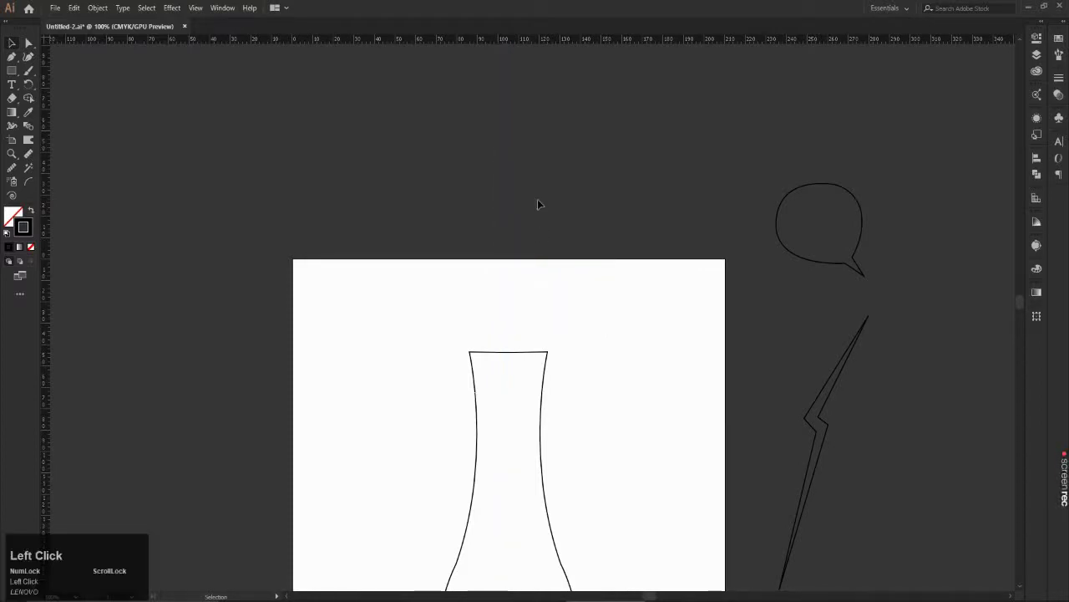
pyautogui.hotkey('ctrl', 'z')
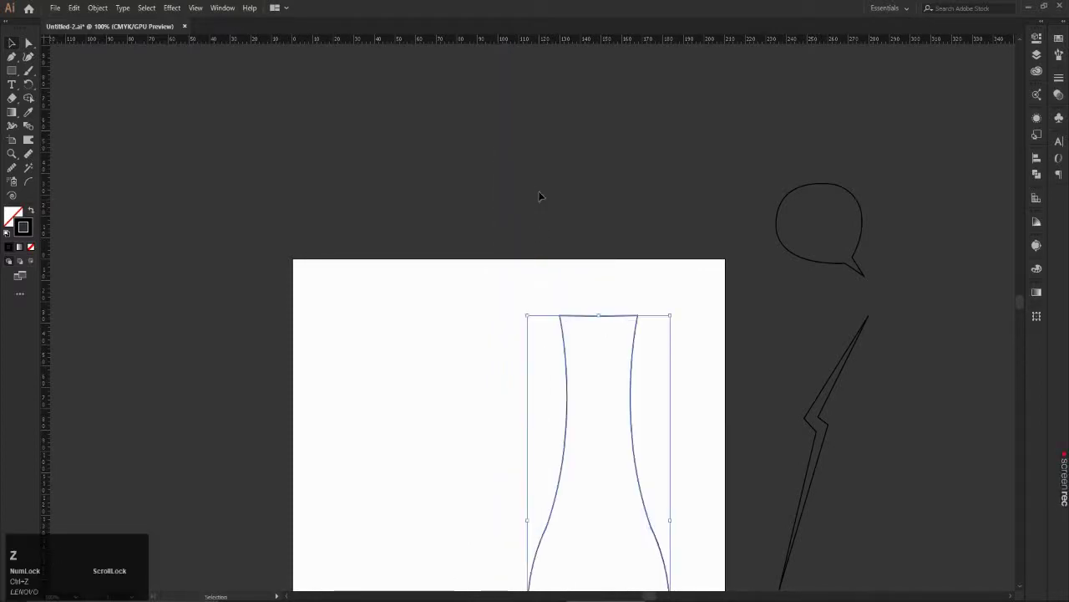
# Step: Try to pull new horizontal and vertical guides out of the rulers onto the artboard while guides are hidden
pyautogui.moveTo(517, 41); pyautogui.dragTo(510, 303)
pyautogui.moveTo(525, 42); pyautogui.dragTo(524, 265)
pyautogui.moveTo(535, 120); pyautogui.dragTo(535, 271)
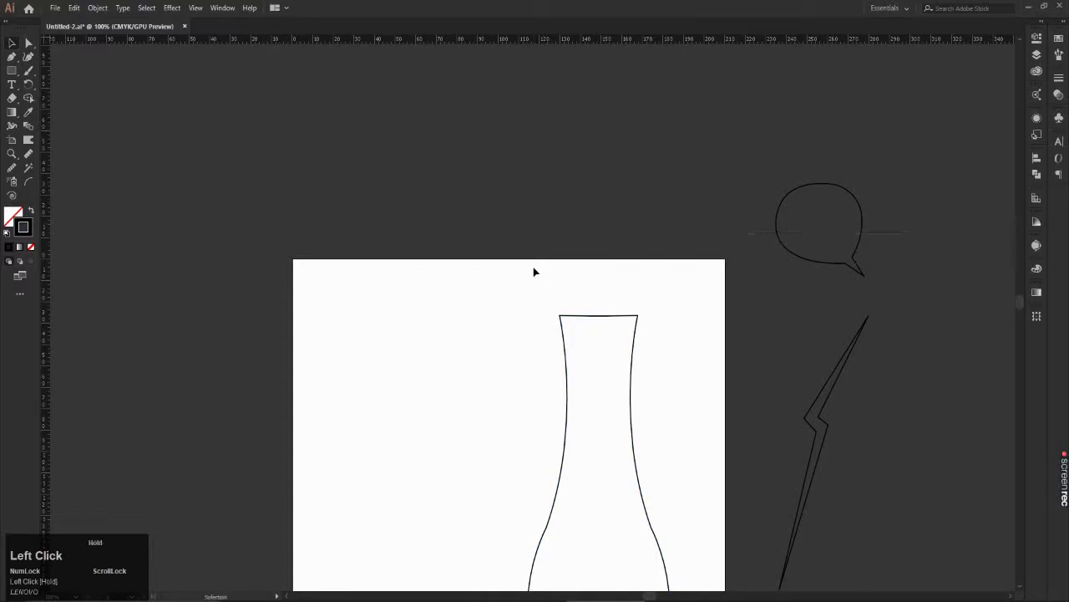
pyautogui.moveTo(47, 252); pyautogui.dragTo(457, 281)
pyautogui.keyDown('alt'); pyautogui.scroll(-4, 456, 281); pyautogui.keyUp('alt')
pyautogui.keyDown('alt'); pyautogui.scroll(2, 493, 366); pyautogui.keyUp('alt')
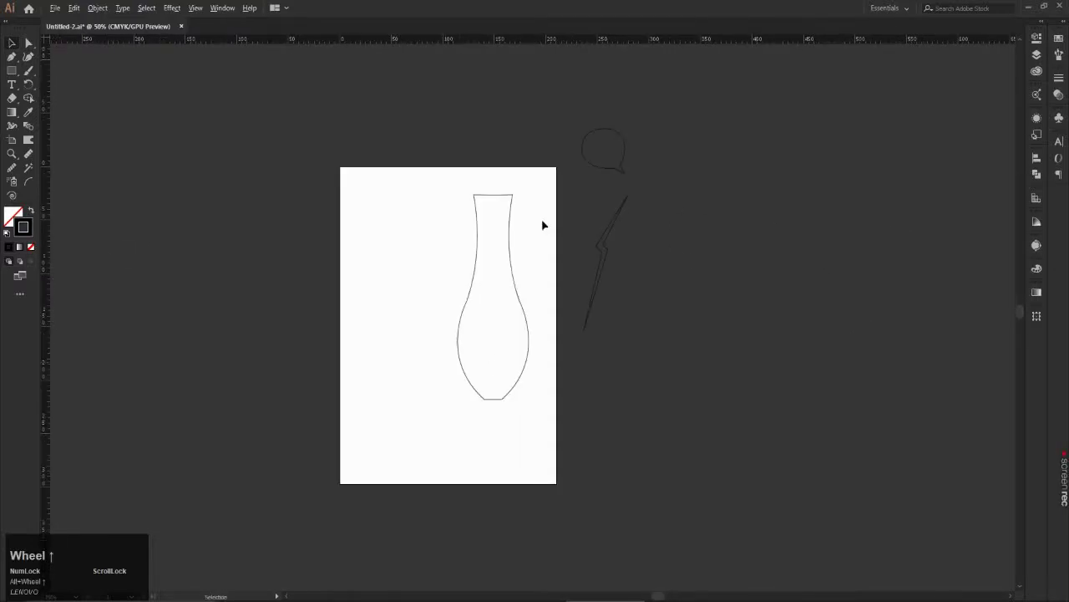
# Step: Move the vase outline off the artboard into the empty area beyond the lightning bolt and deselect it
pyautogui.click(483, 238)
pyautogui.moveTo(509, 229); pyautogui.dragTo(712, 293)
pyautogui.click(778, 198)
# Step: Pull two more vertical guides out of the ruler onto the artboard and show the hidden guides
pyautogui.moveTo(47, 208); pyautogui.dragTo(426, 267)
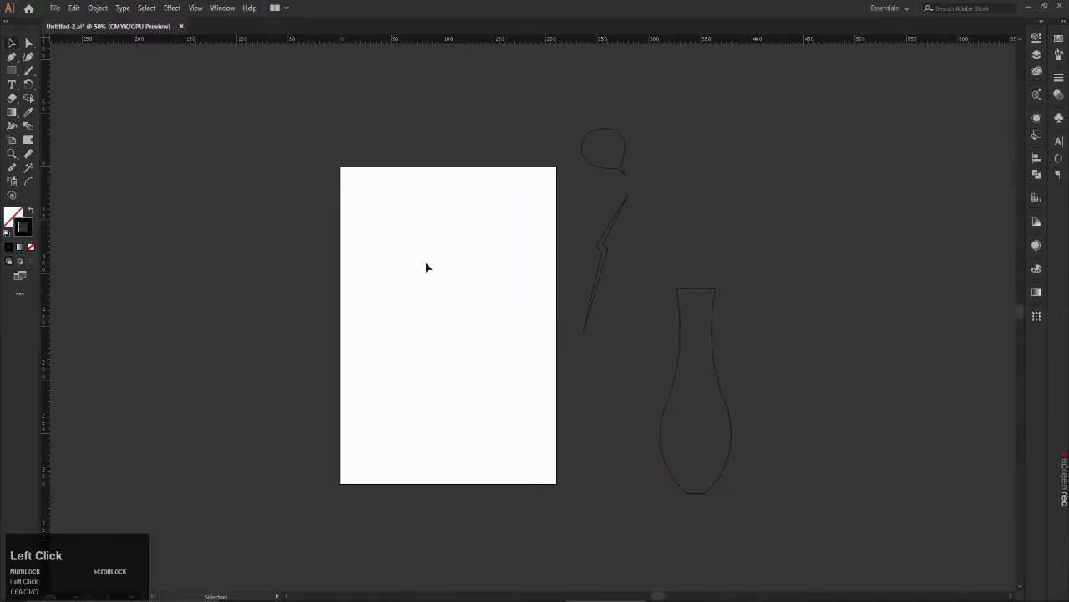
pyautogui.click(29, 45)
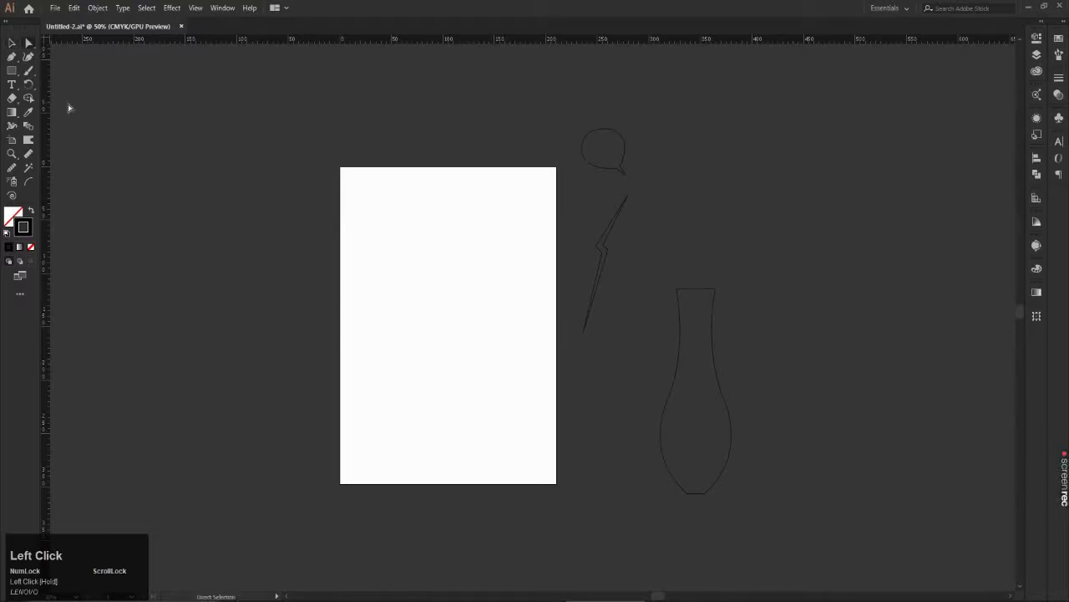
pyautogui.moveTo(52, 107); pyautogui.dragTo(365, 168)
pyautogui.rightClick(404, 167)
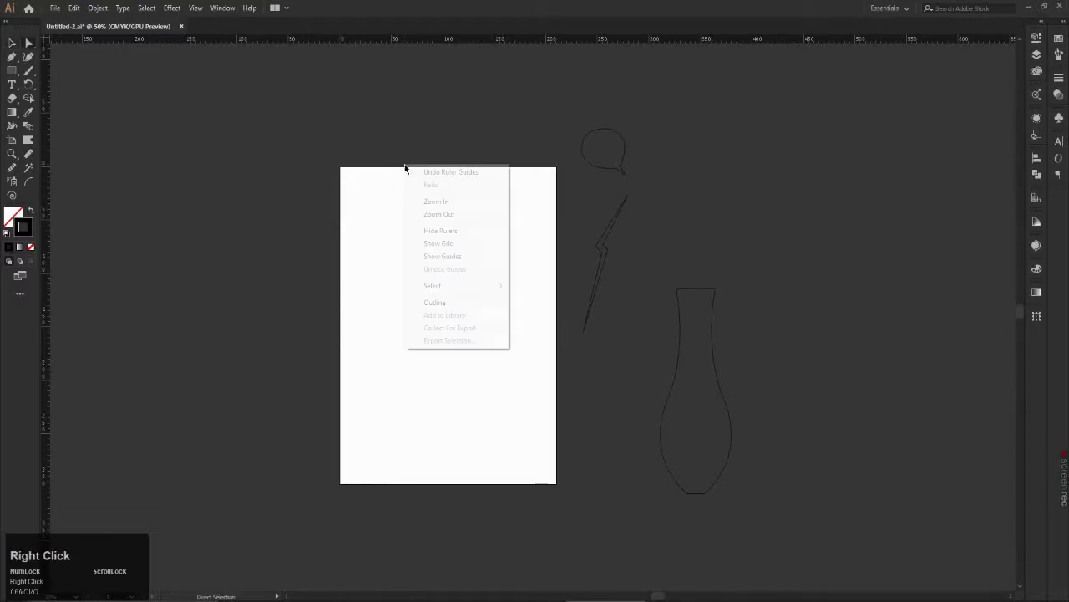
pyautogui.click(436, 257)
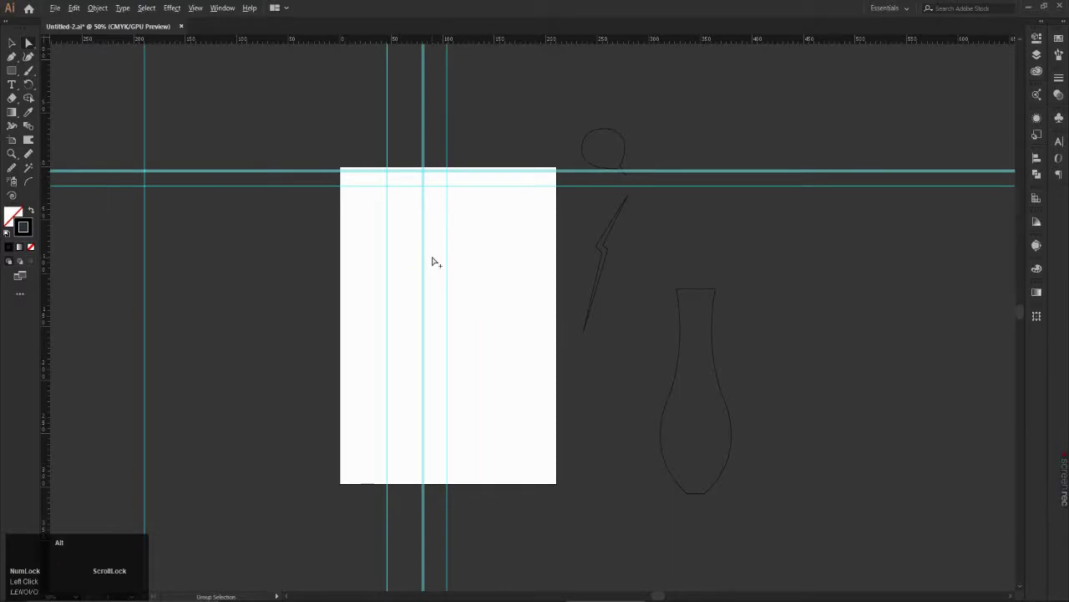
# Step: Unlock the guides, select all of them across the canvas and delete them
pyautogui.scroll(-2, 432, 258)
pyautogui.rightClick(436, 142)
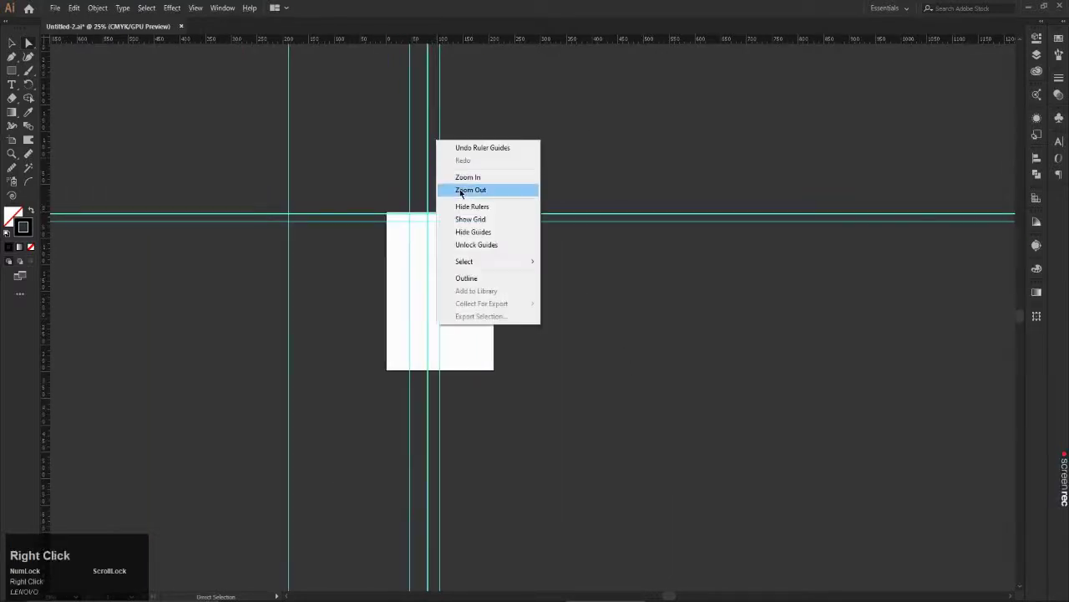
pyautogui.click(474, 244)
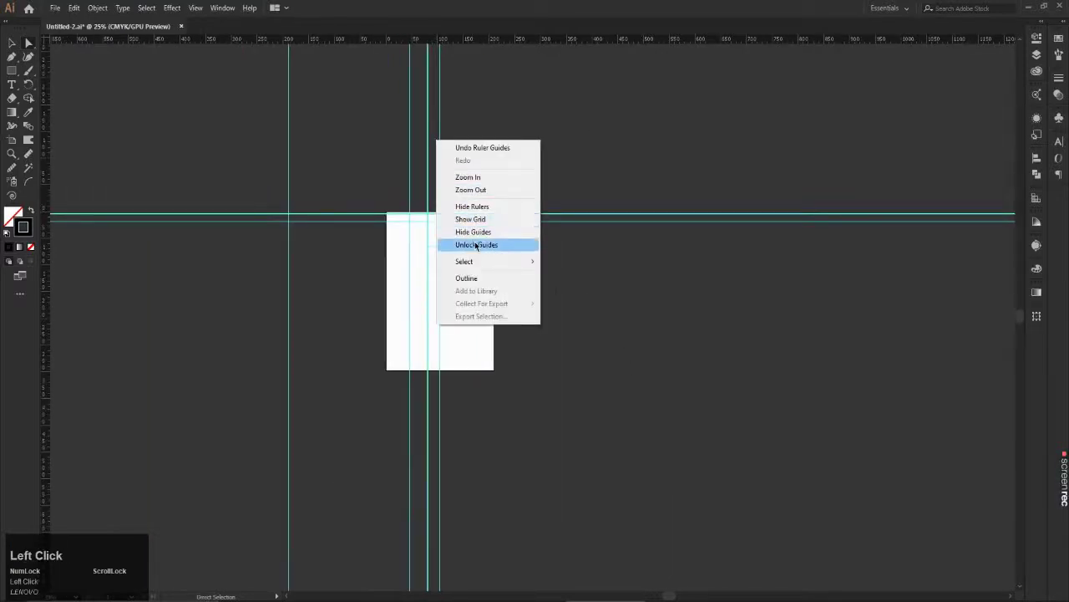
pyautogui.click(221, 230)
pyautogui.press('Delete')
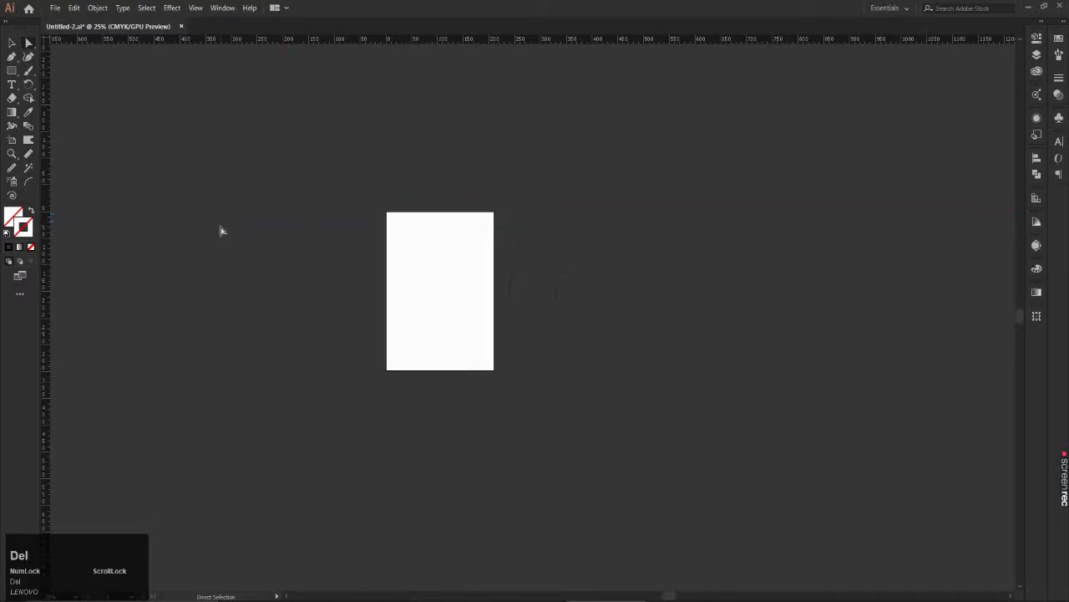
# Step: Place a new vertical guide at about 90 mm on the artboard and hide the guides
pyautogui.scroll(-3, 585, 272)
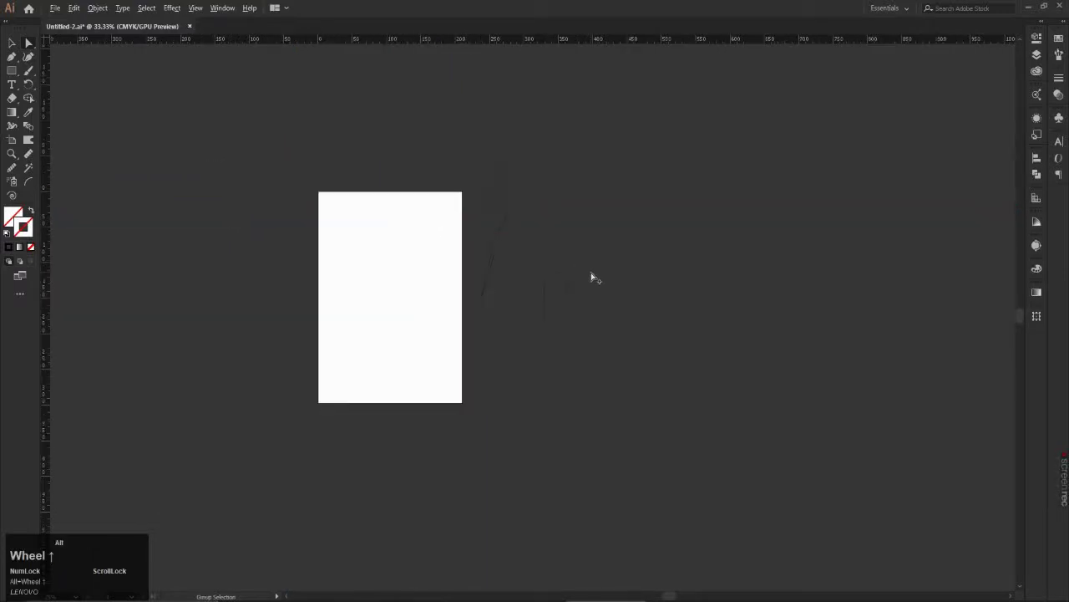
pyautogui.scroll(2, 437, 303)
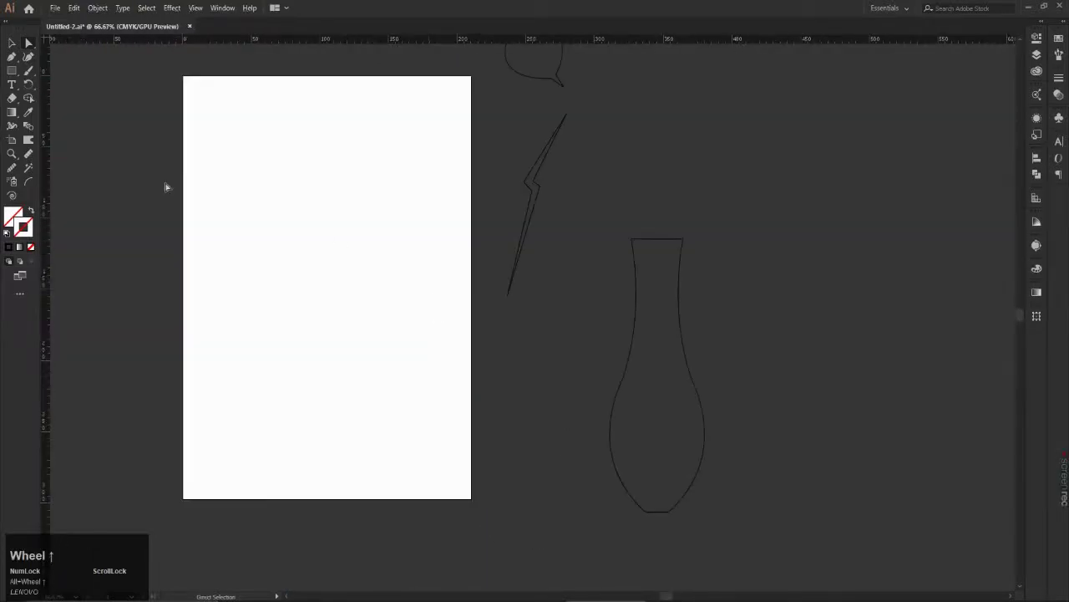
pyautogui.moveTo(46, 149); pyautogui.dragTo(310, 180)
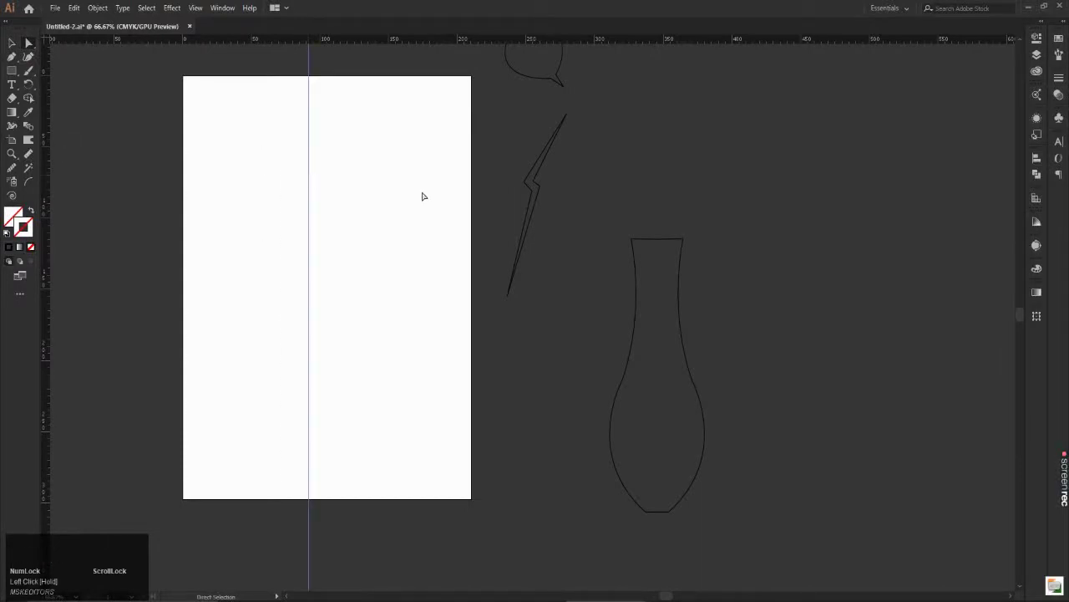
pyautogui.scroll(2, 360, 181)
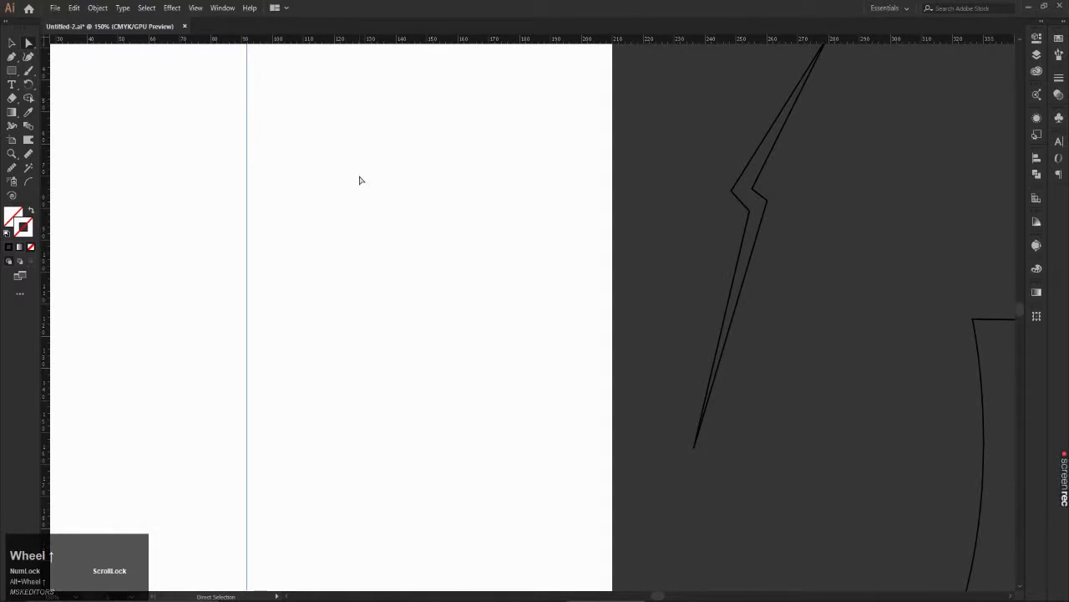
pyautogui.hotkey('ctrl', ';')
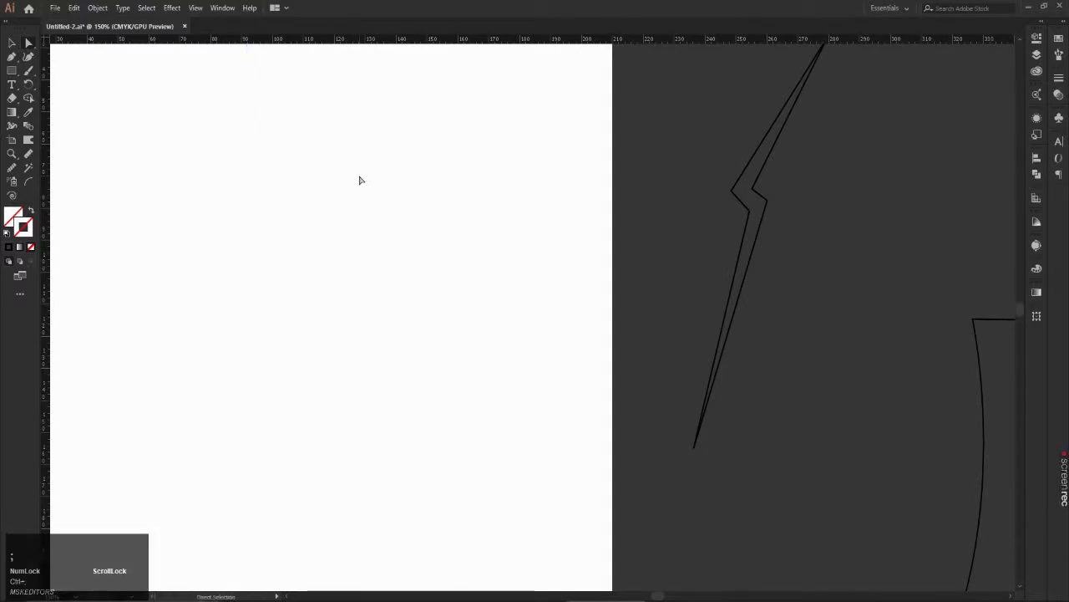
pyautogui.scroll(-2, 360, 181)
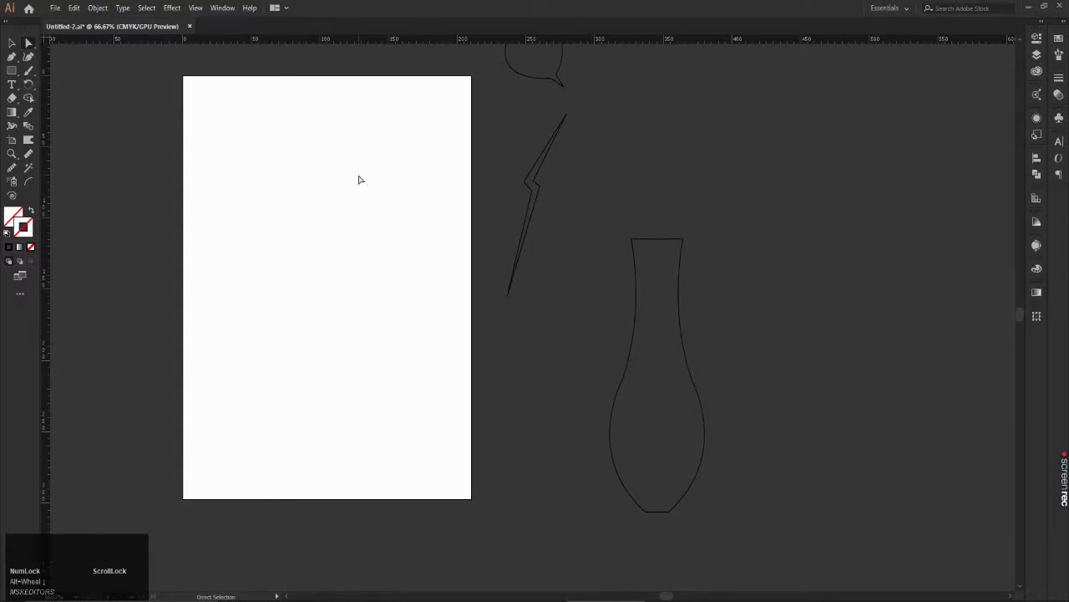
# Step: Show the hidden guides again and delete the single vertical guide from the artboard
pyautogui.rightClick(360, 180)
pyautogui.click(389, 268)
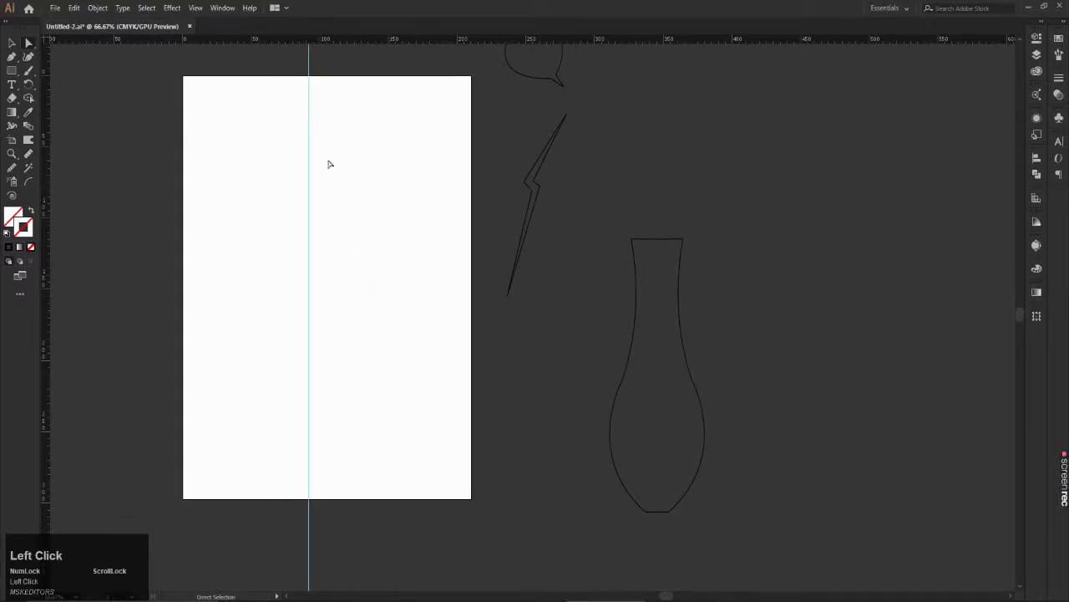
pyautogui.click(310, 138)
pyautogui.press('Delete')
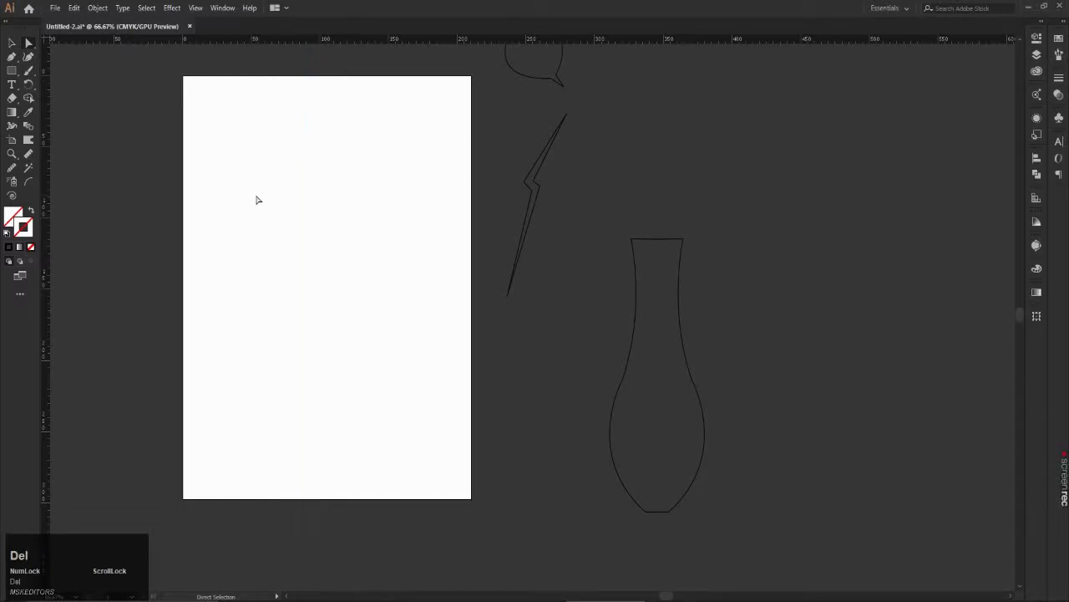
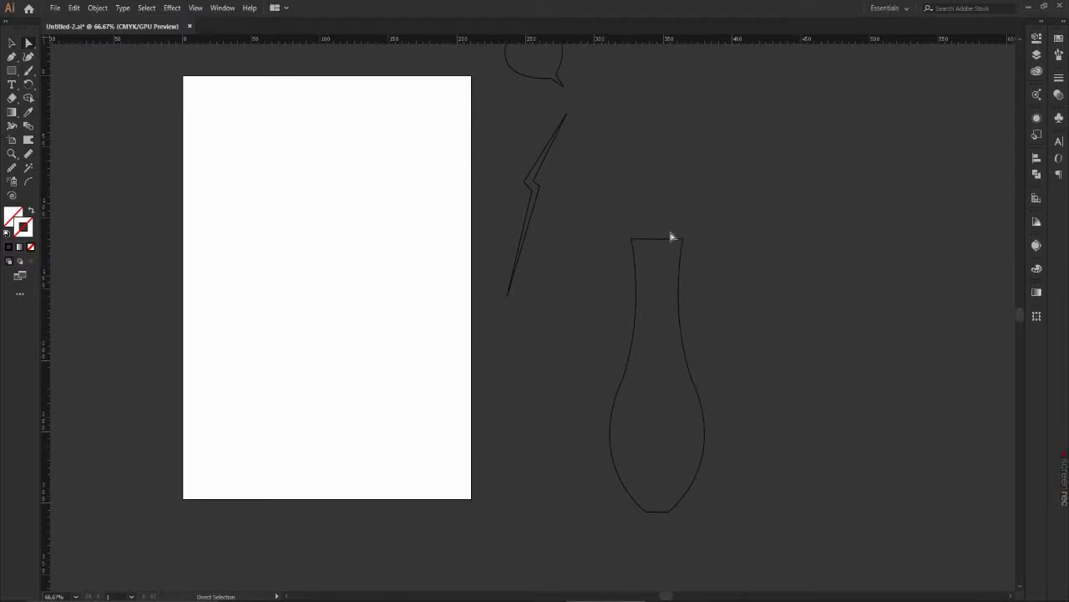
# Step: Select the whole vase outline with the Selection tool, move it back near the middle of the artboard and deselect it
pyautogui.moveTo(681, 210); pyautogui.dragTo(583, 497)
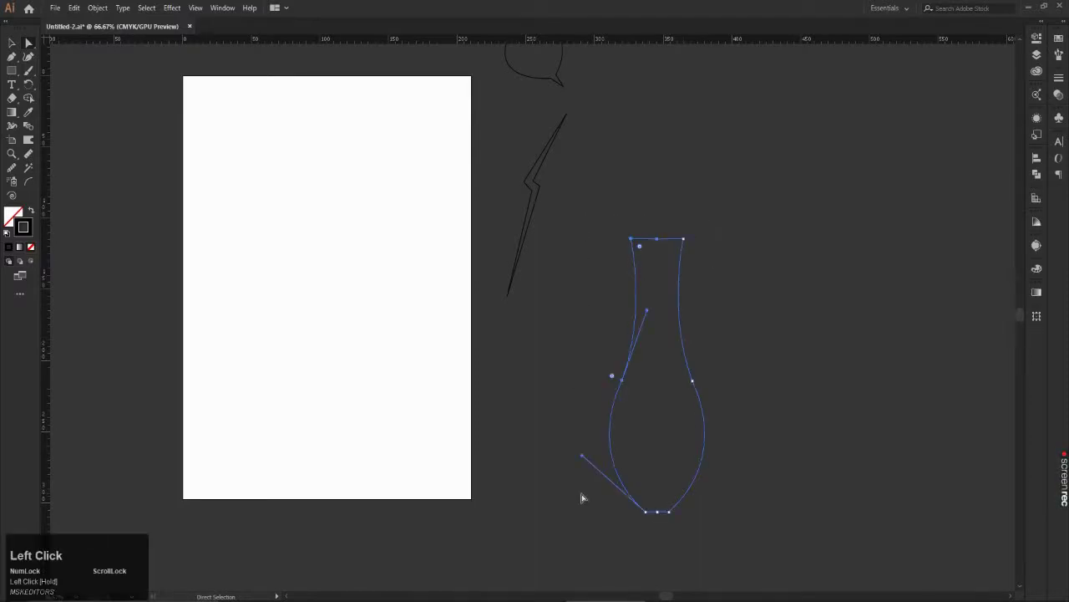
pyautogui.click(13, 44)
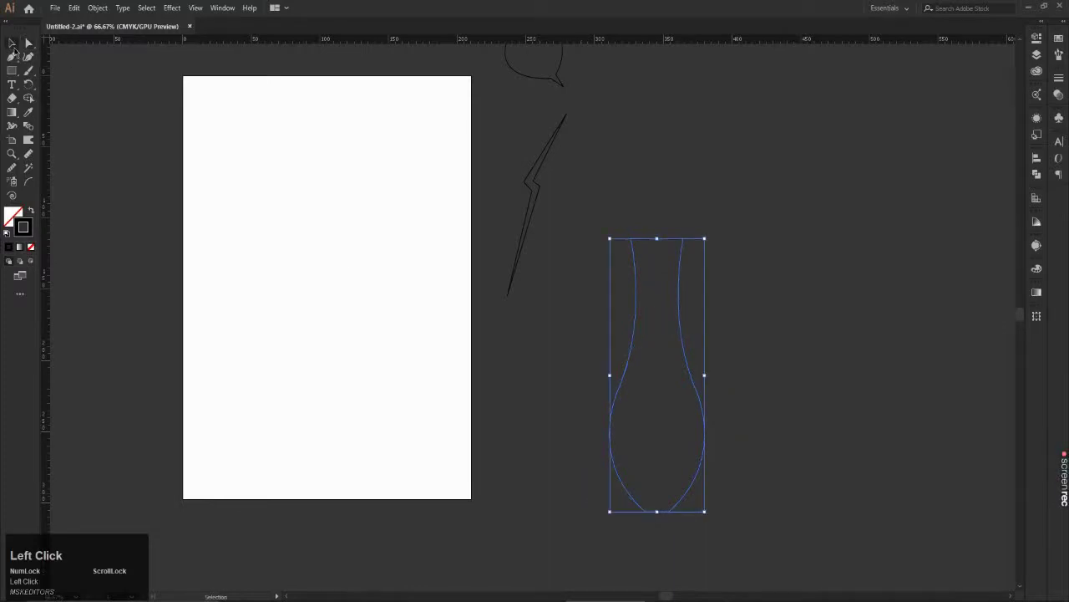
pyautogui.click(739, 207)
pyautogui.scroll(-1, 707, 211)
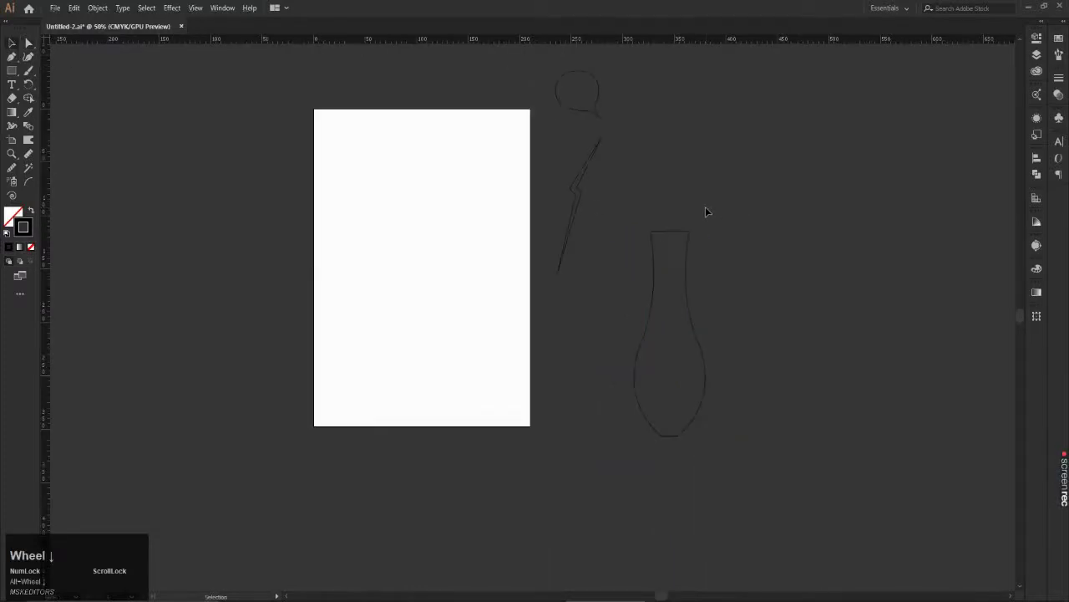
pyautogui.moveTo(726, 206); pyautogui.dragTo(552, 366)
pyautogui.click(717, 252)
pyautogui.click(673, 252)
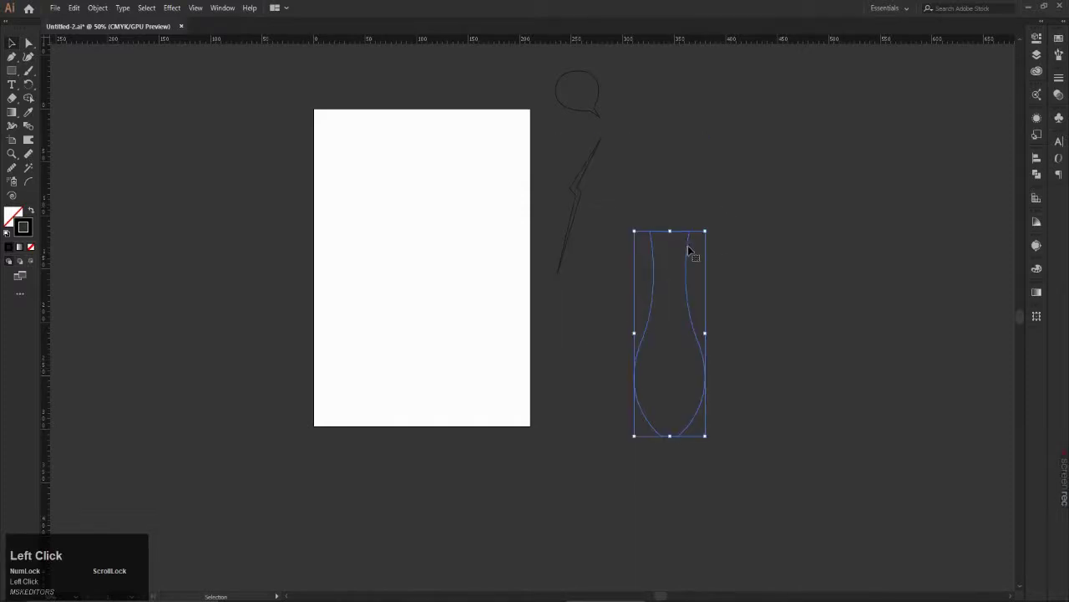
pyautogui.moveTo(689, 251); pyautogui.dragTo(437, 202)
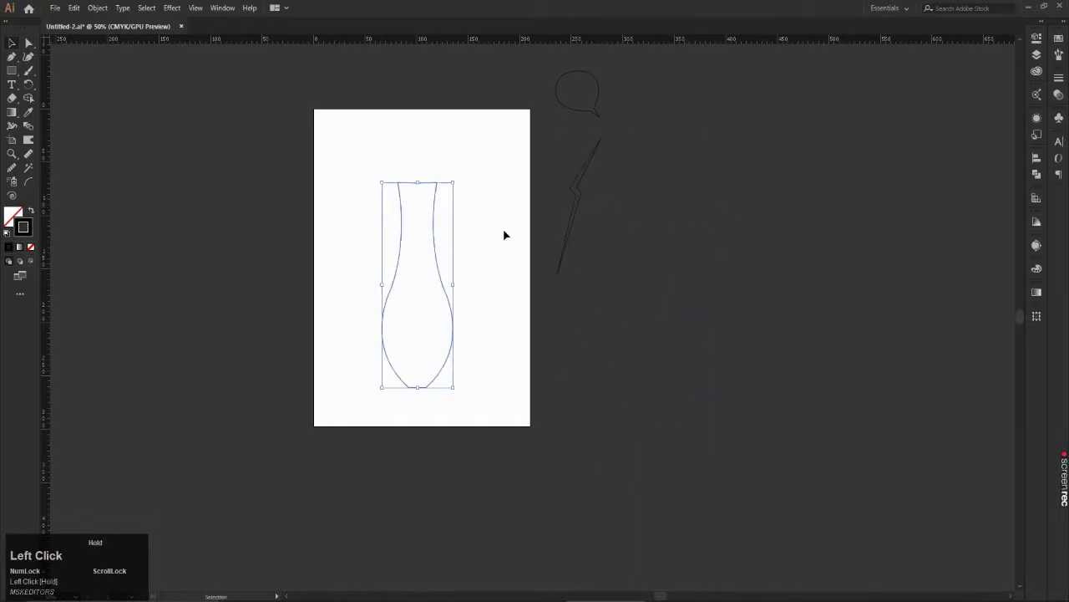
pyautogui.click(504, 235)
# Step: Activate the Pen tool for work on the corners of the vase's mouth
pyautogui.keyDown('alt'); pyautogui.scroll(3, 450, 209); pyautogui.keyUp('alt')
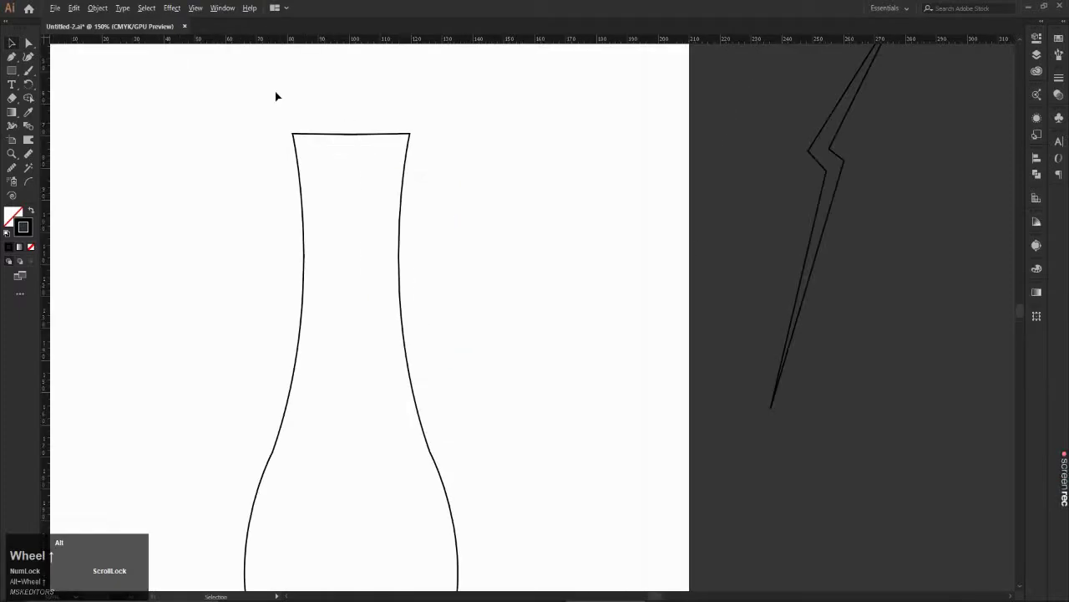
pyautogui.keyDown('alt'); pyautogui.scroll(2, 383, 95); pyautogui.keyUp('alt')
pyautogui.keyDown('alt'); pyautogui.scroll(-2, 383, 94); pyautogui.keyUp('alt')
pyautogui.keyDown('alt'); pyautogui.scroll(2, 373, 64); pyautogui.keyUp('alt')
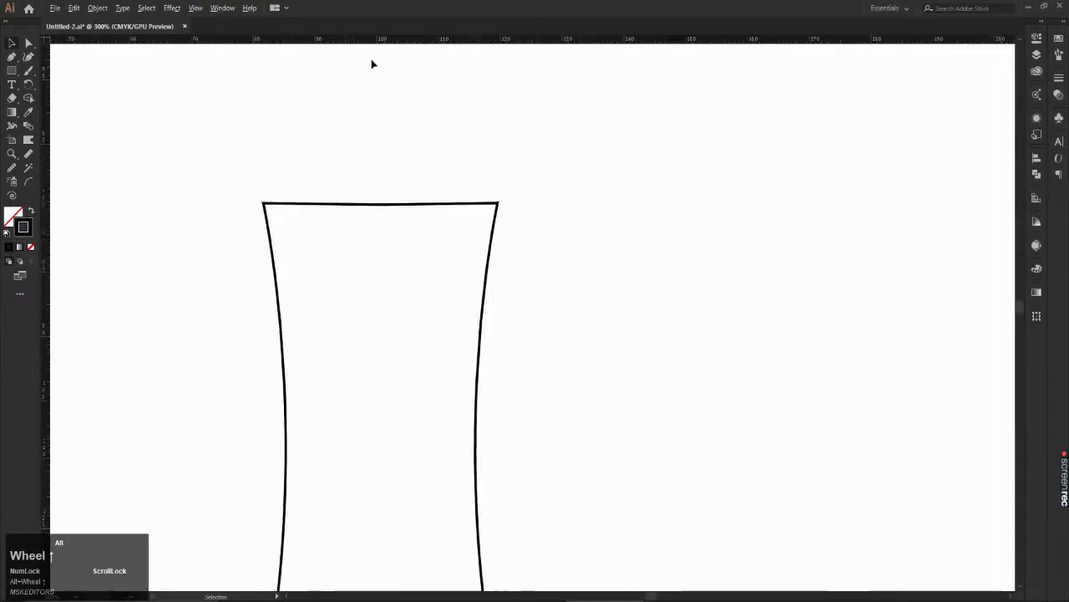
pyautogui.keyDown('alt'); pyautogui.scroll(2, 373, 64); pyautogui.keyUp('alt')
pyautogui.click(11, 56)
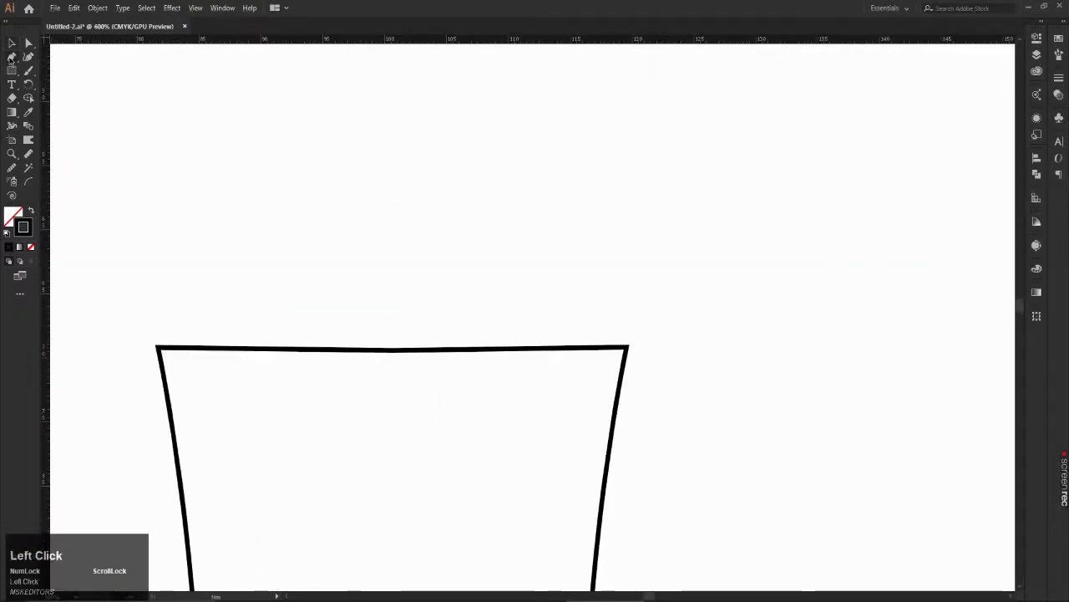
pyautogui.scroll(-3, 165, 279)
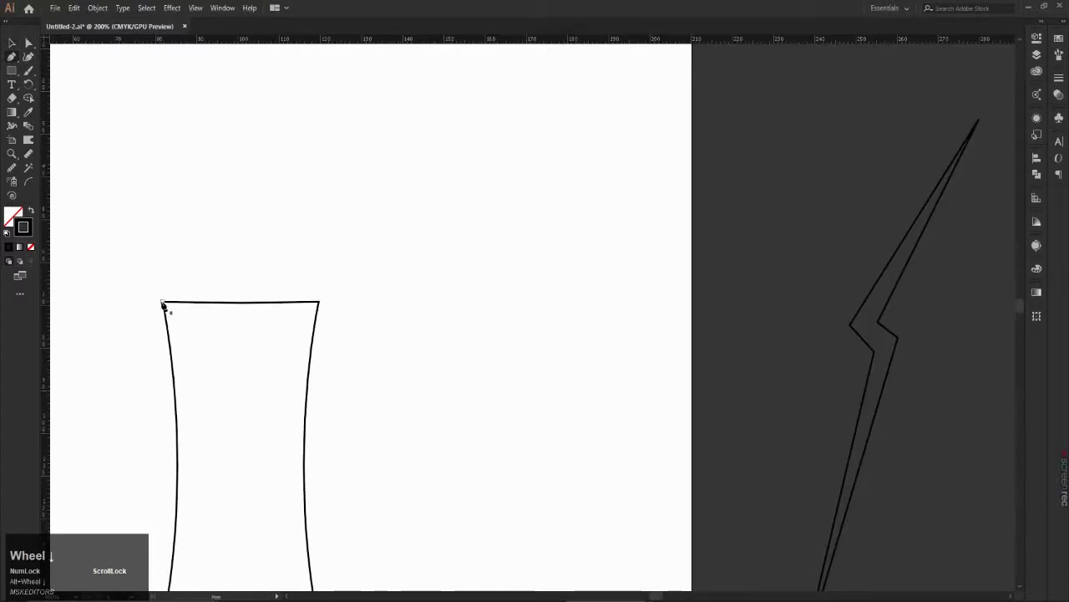
# Step: Draw a closed domed lid outline about 38 mm wide over the vase's mouth with the Pen tool, curving its upper edge
pyautogui.click(163, 302)
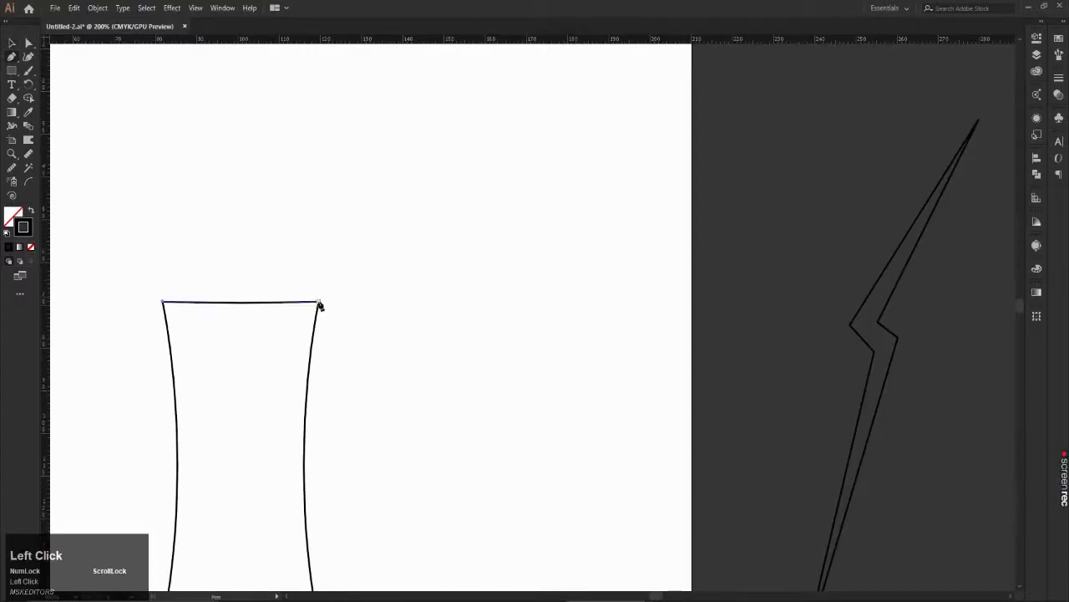
pyautogui.moveTo(318, 301); pyautogui.dragTo(409, 357)
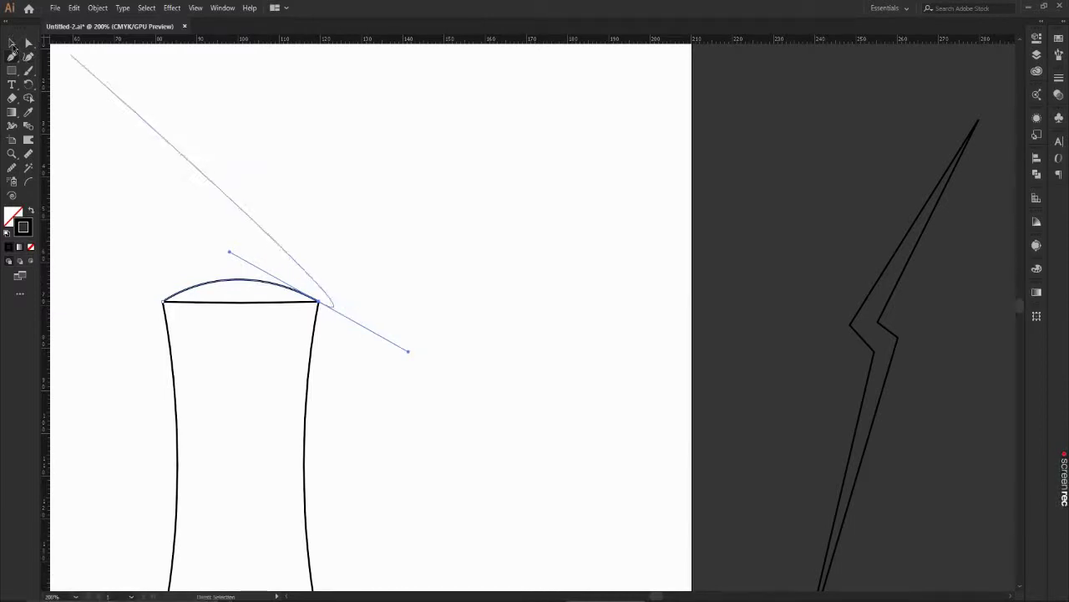
pyautogui.scroll(3, 190, 314)
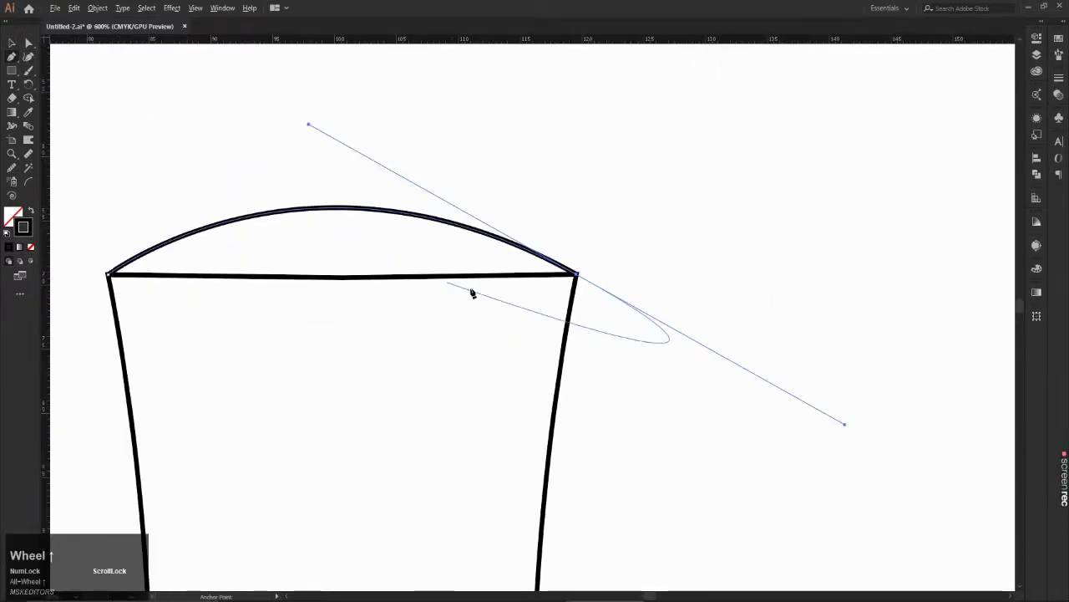
pyautogui.click(577, 274)
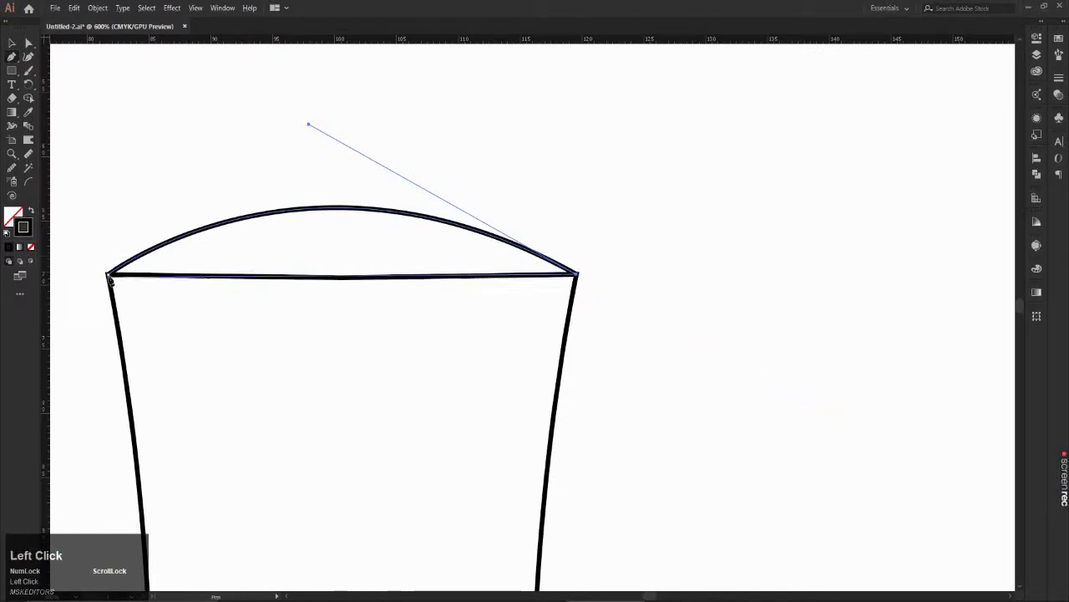
pyautogui.moveTo(109, 274); pyautogui.dragTo(79, 269)
pyautogui.click(11, 42)
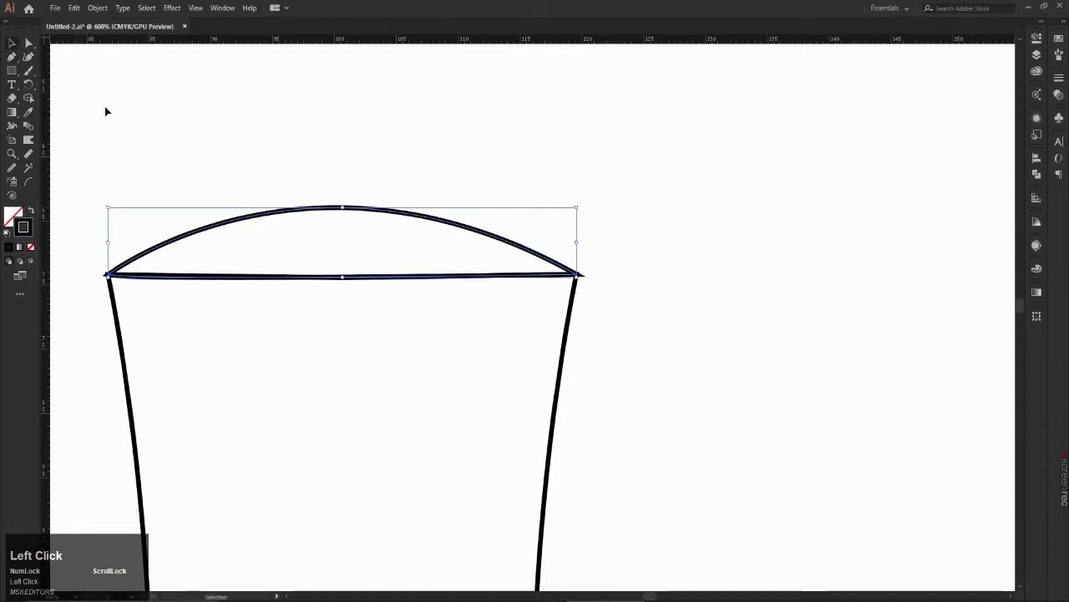
pyautogui.click(104, 107)
# Step: Start the vase's foot with the Pen tool, drawing a flared left side from the bottom-left corner and a curved lower edge about 54 mm wide
pyautogui.scroll(-6, 253, 161)
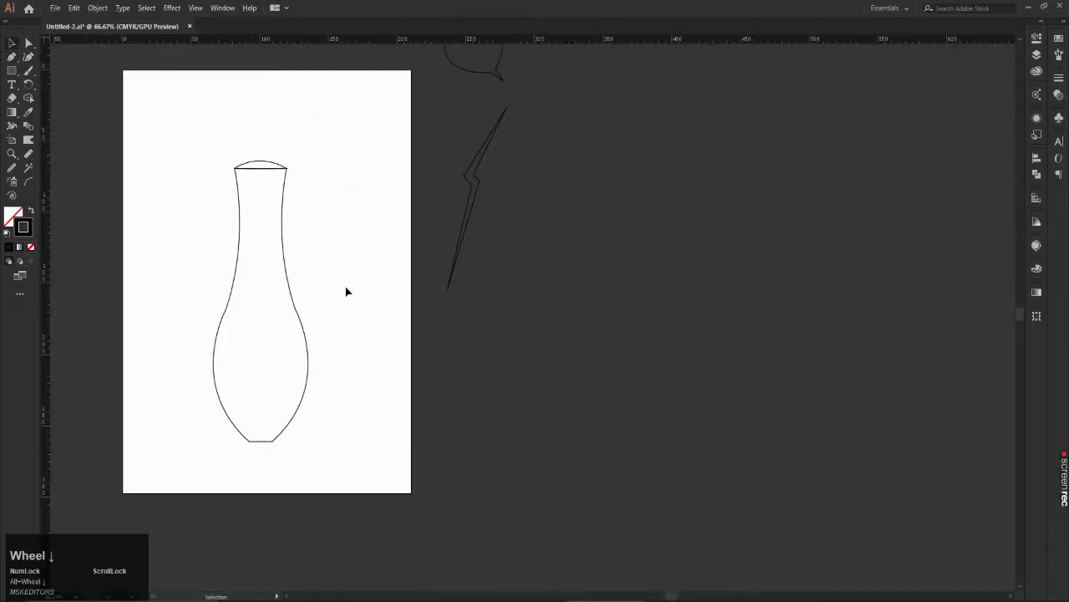
pyautogui.scroll(3, 266, 491)
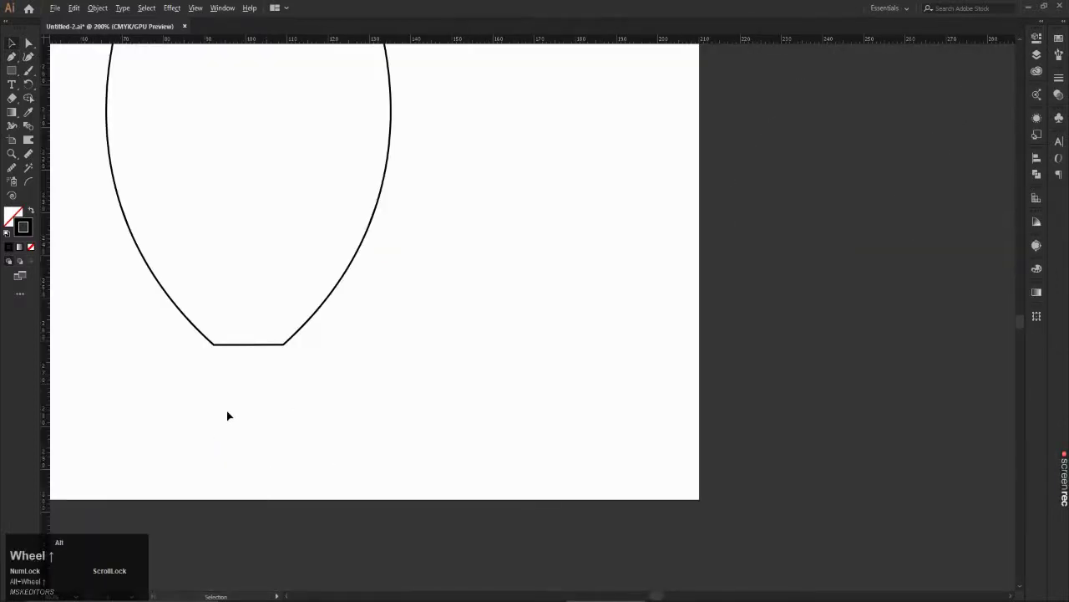
pyautogui.scroll(1, 149, 410)
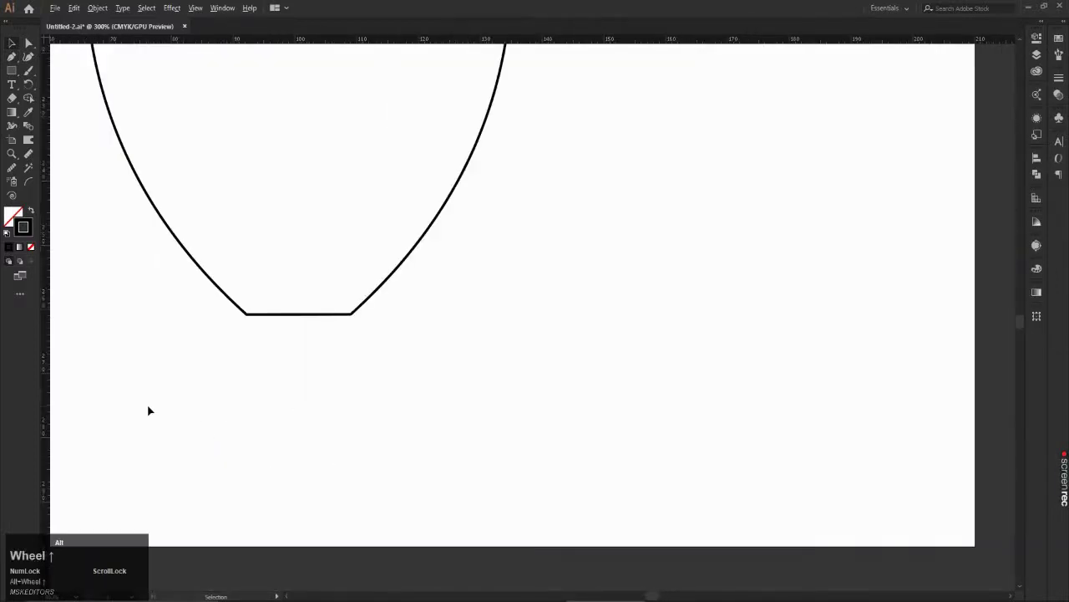
pyautogui.click(12, 57)
pyautogui.scroll(-2, 234, 182)
pyautogui.scroll(2, 128, 233)
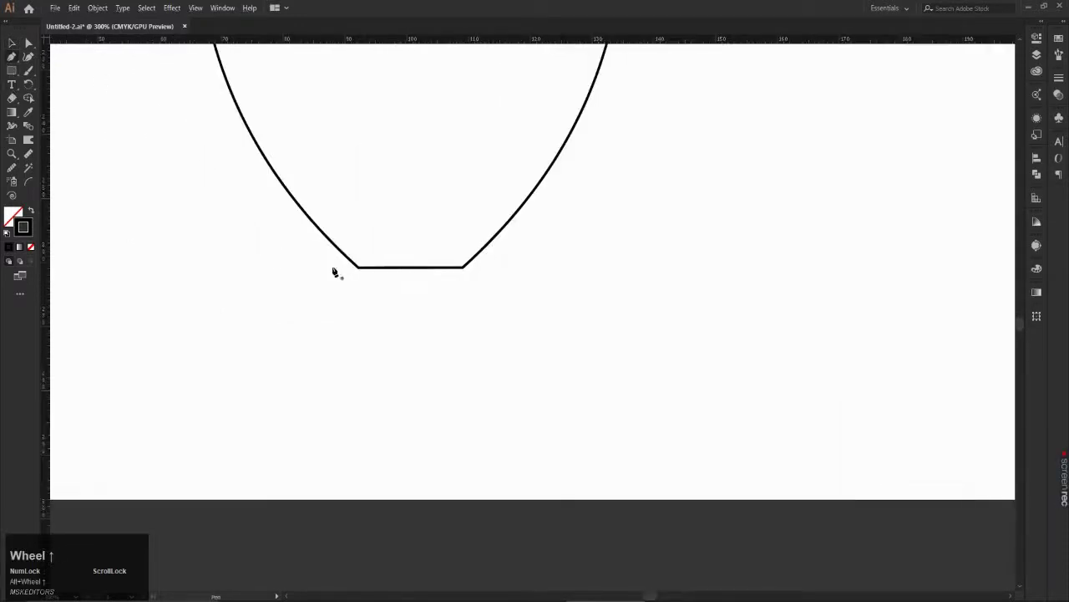
pyautogui.click(357, 269)
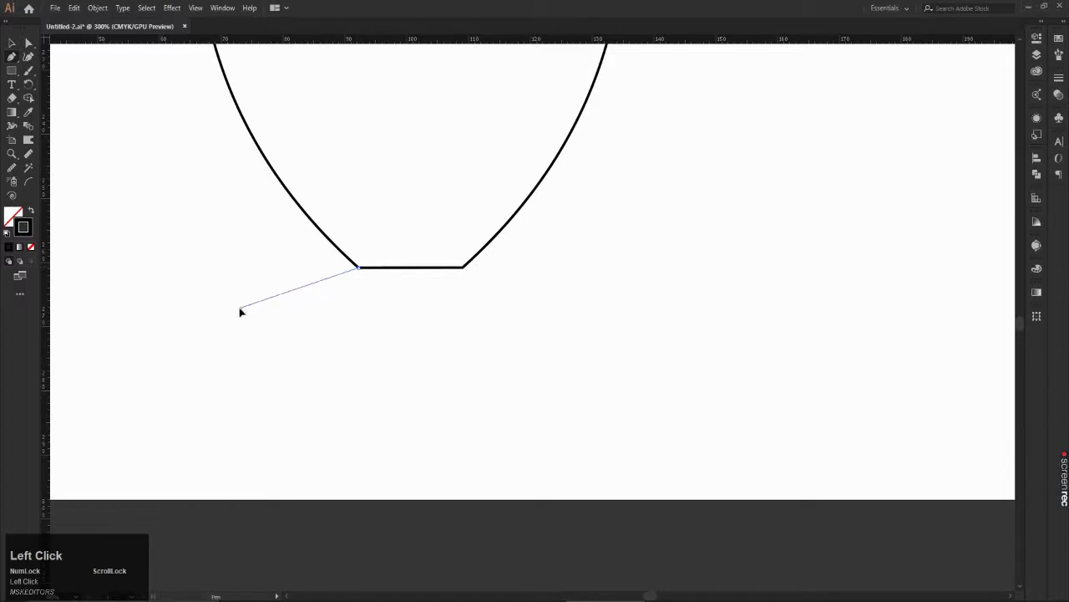
pyautogui.moveTo(241, 309); pyautogui.dragTo(198, 314)
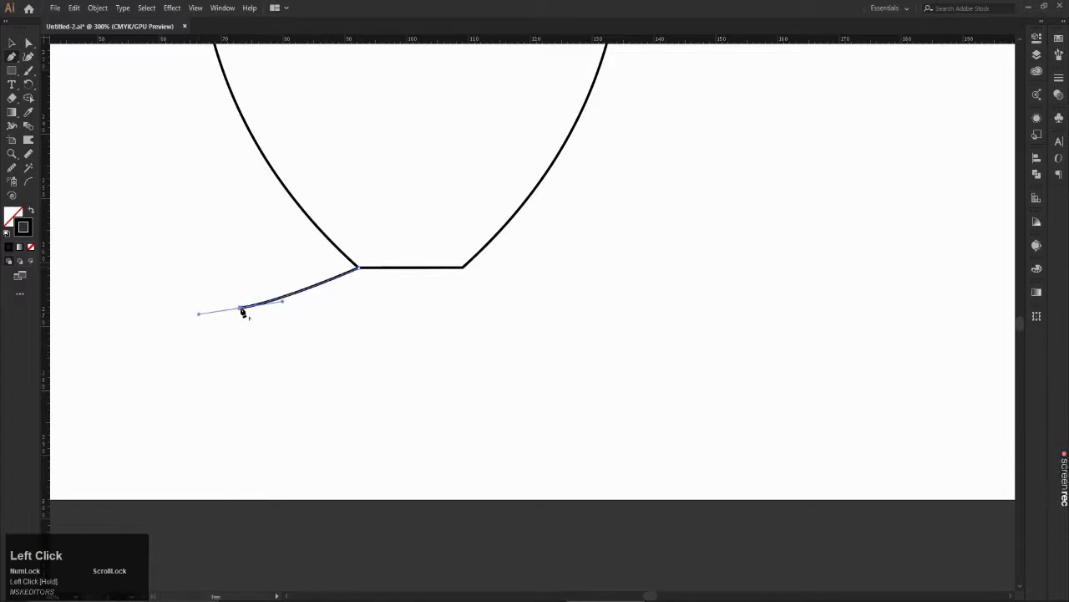
pyautogui.click(241, 310)
pyautogui.moveTo(575, 300); pyautogui.dragTo(710, 273)
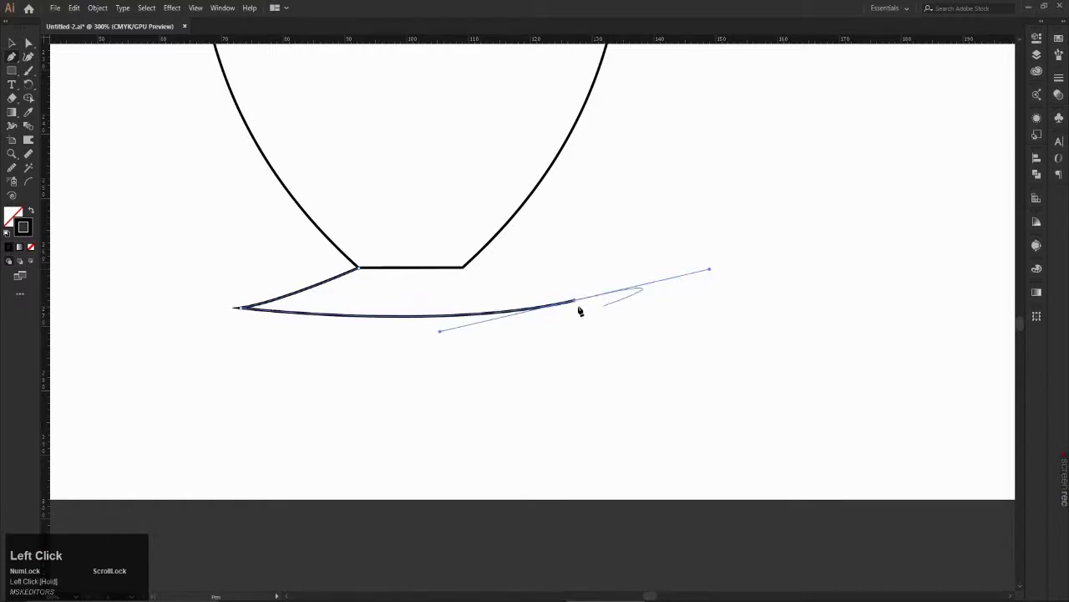
pyautogui.click(575, 301)
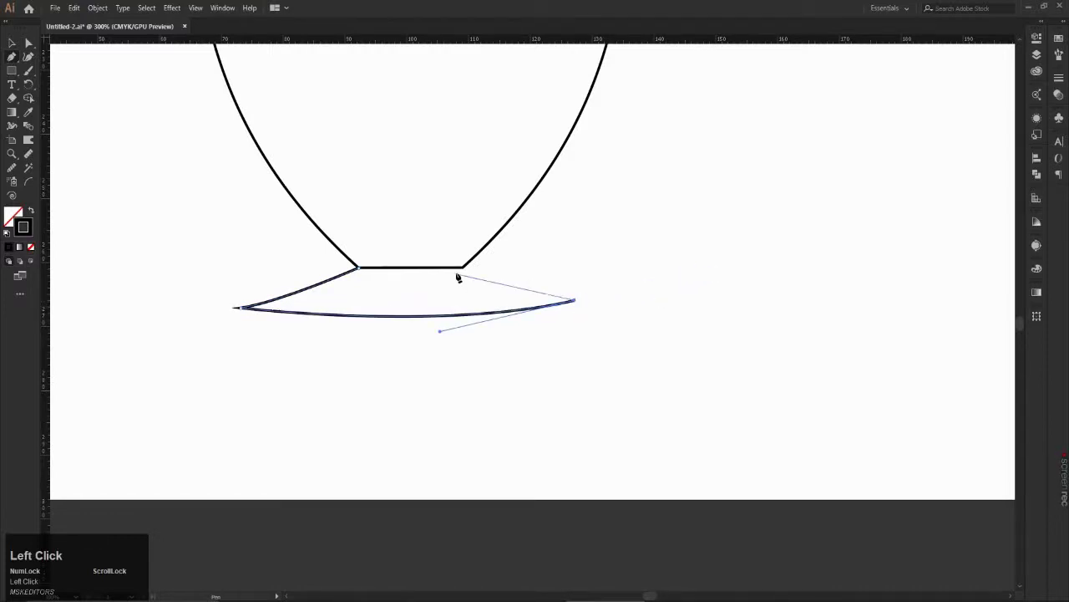
# Step: Finish the foot outline with a curved right side up to the vase's bottom-right corner, and close it along the vase's bottom edge
pyautogui.moveTo(463, 267)
pyautogui.mouseDown()
pyautogui.moveTo(451, 246)
pyautogui.moveTo(436, 250)
pyautogui.mouseUp()
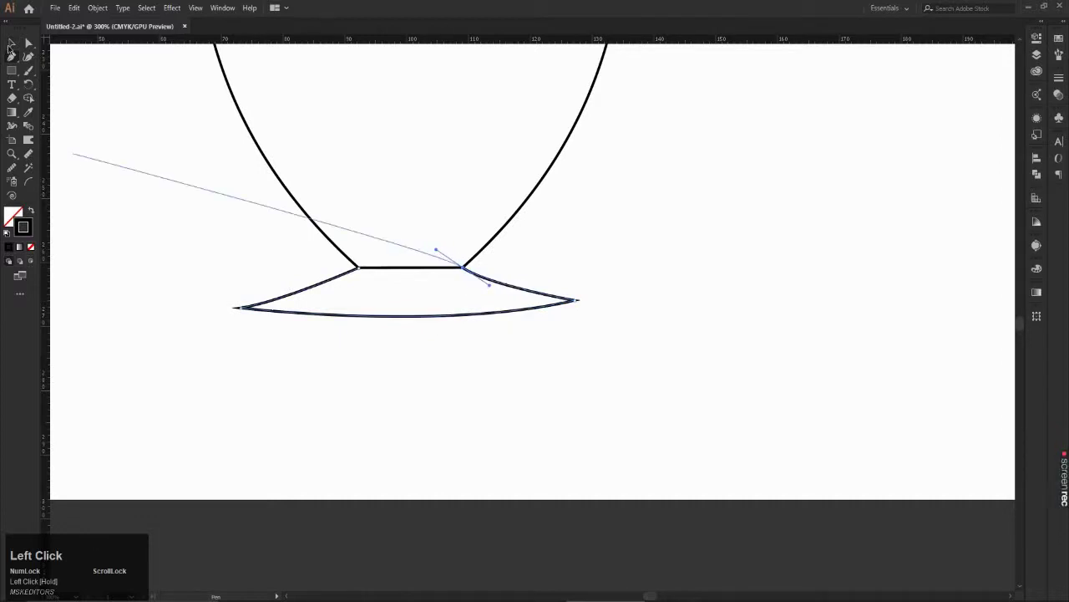
pyautogui.click(464, 269)
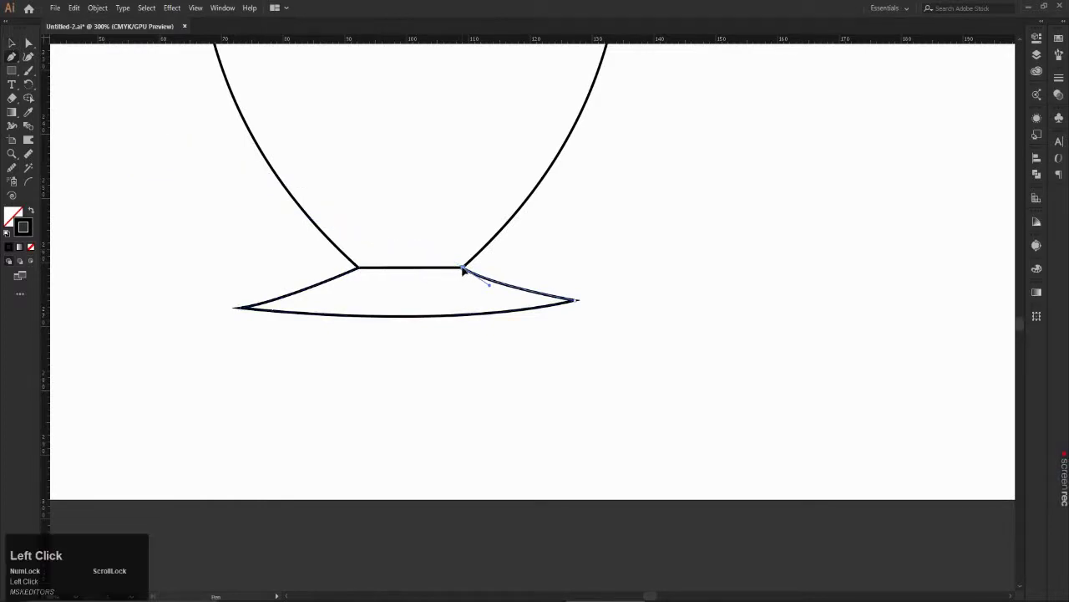
pyautogui.click(360, 269)
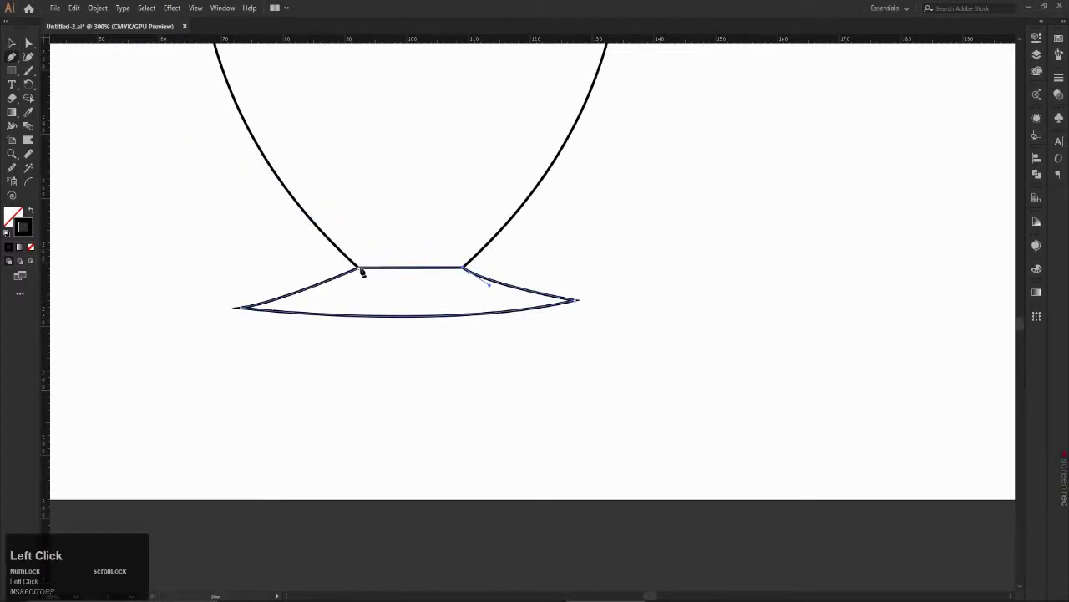
pyautogui.moveTo(360, 268); pyautogui.dragTo(354, 268)
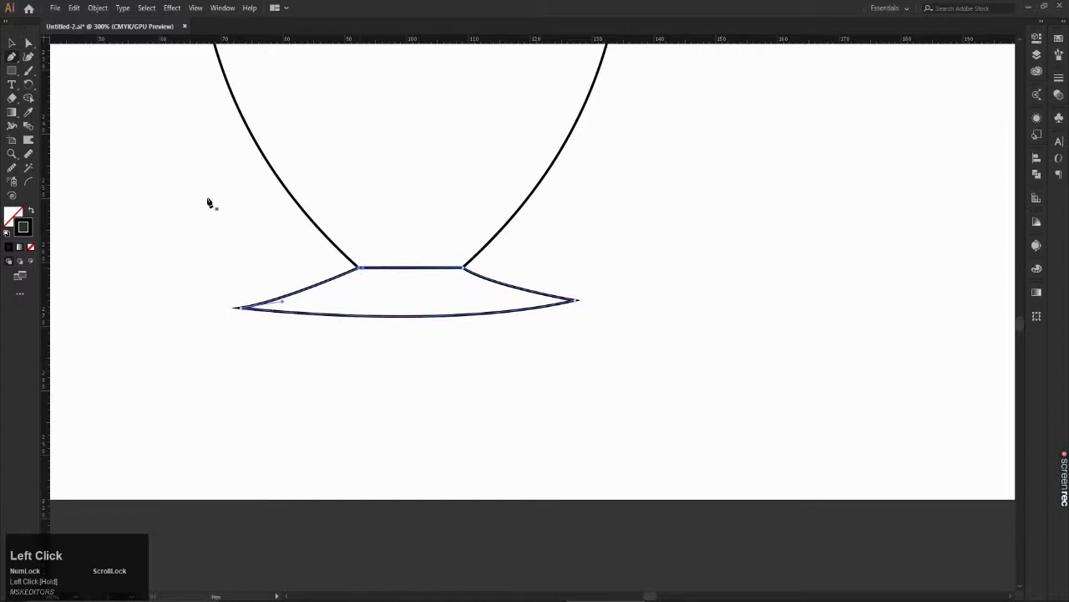
pyautogui.click(11, 43)
pyautogui.click(159, 201)
# Step: Scale up the foot shape to about 81 mm wide, keeping it centred beneath the vase
pyautogui.keyDown('alt'); pyautogui.scroll(-4, 197, 260); pyautogui.keyUp('alt')
pyautogui.keyDown('alt'); pyautogui.scroll(-2, 197, 260); pyautogui.keyUp('alt')
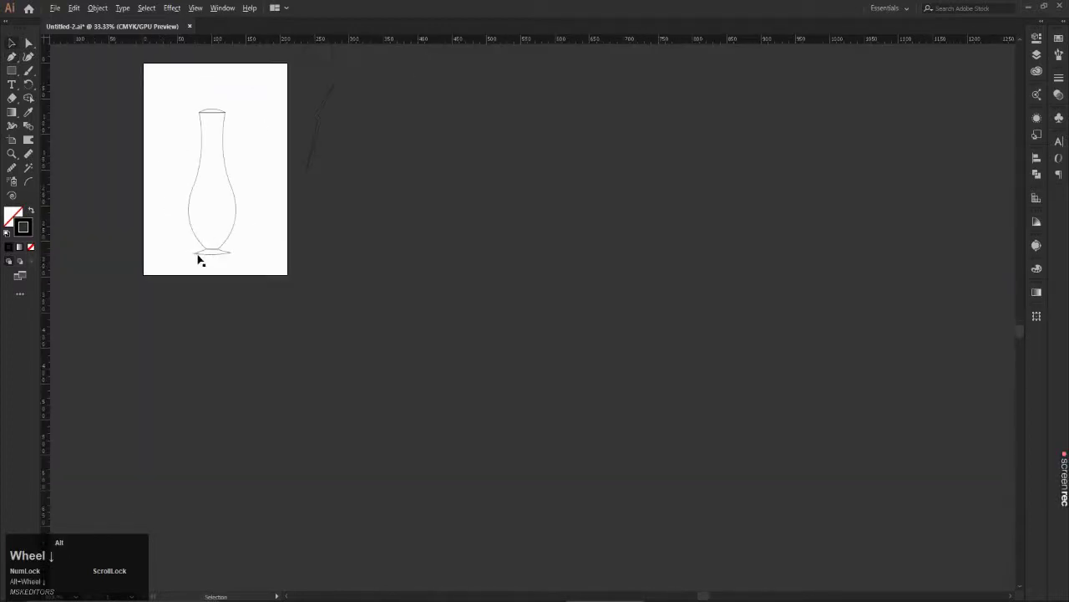
pyautogui.keyDown('alt'); pyautogui.scroll(2, 125, 139); pyautogui.keyUp('alt')
pyautogui.moveTo(206, 88); pyautogui.dragTo(322, 368)
pyautogui.click(393, 355)
pyautogui.click(307, 371)
pyautogui.click(377, 418)
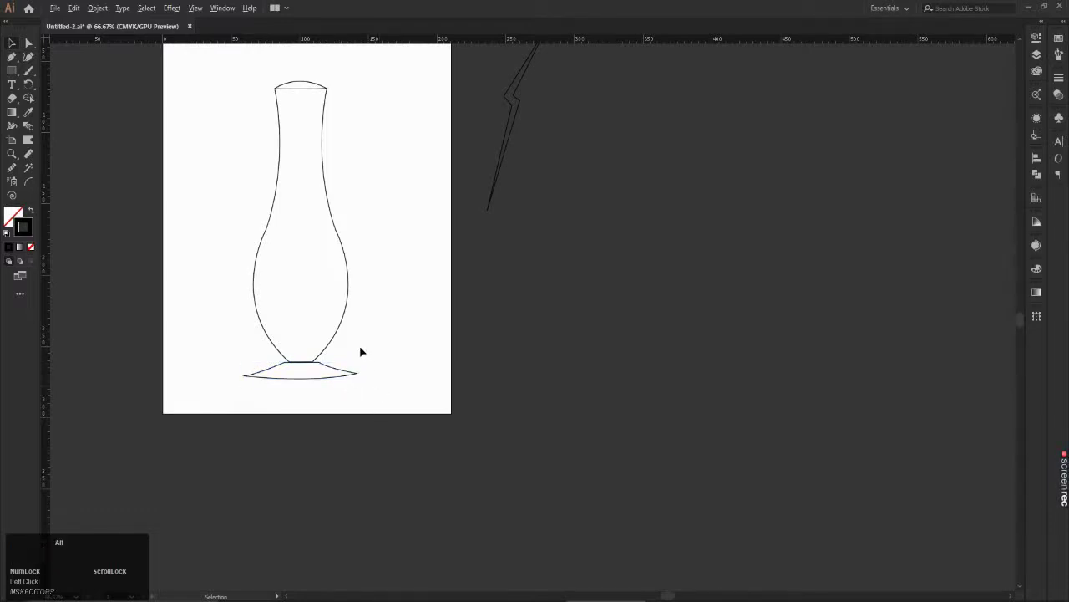
# Step: Move the foot shape up so its top edge meets the vase's bottom edge
pyautogui.keyDown('alt'); pyautogui.scroll(-1, 361, 348); pyautogui.keyUp('alt')
pyautogui.keyDown('alt'); pyautogui.scroll(7, 322, 352); pyautogui.keyUp('alt')
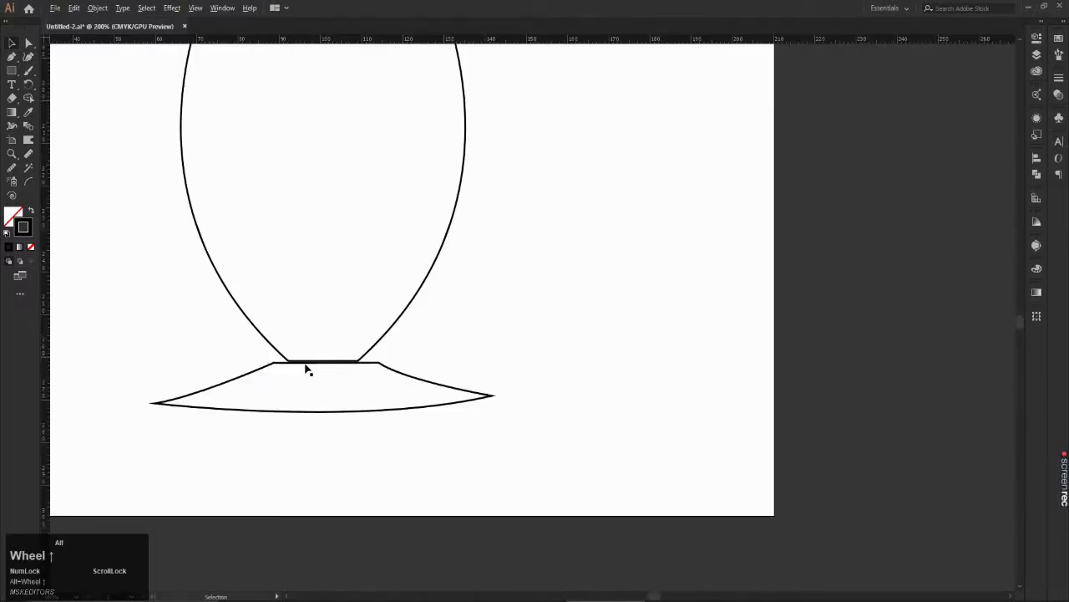
pyautogui.keyDown('alt'); pyautogui.scroll(2, 307, 369); pyautogui.keyUp('alt')
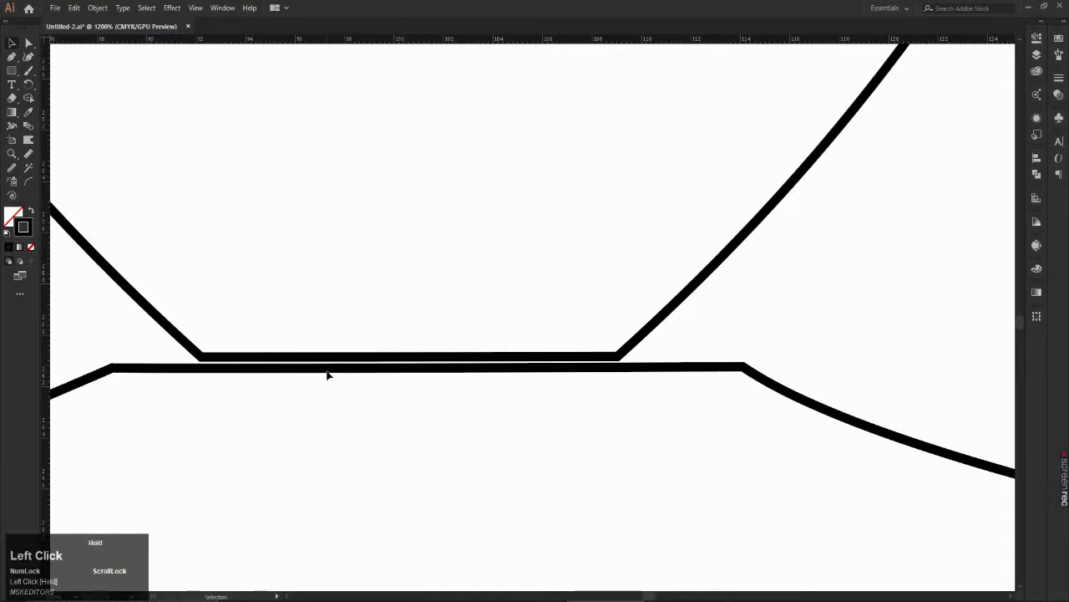
pyautogui.moveTo(331, 373); pyautogui.dragTo(334, 365)
# Step: Move the foot's two top corner anchor points inward onto the vase's bottom corners with the Direct Selection tool
pyautogui.click(28, 44)
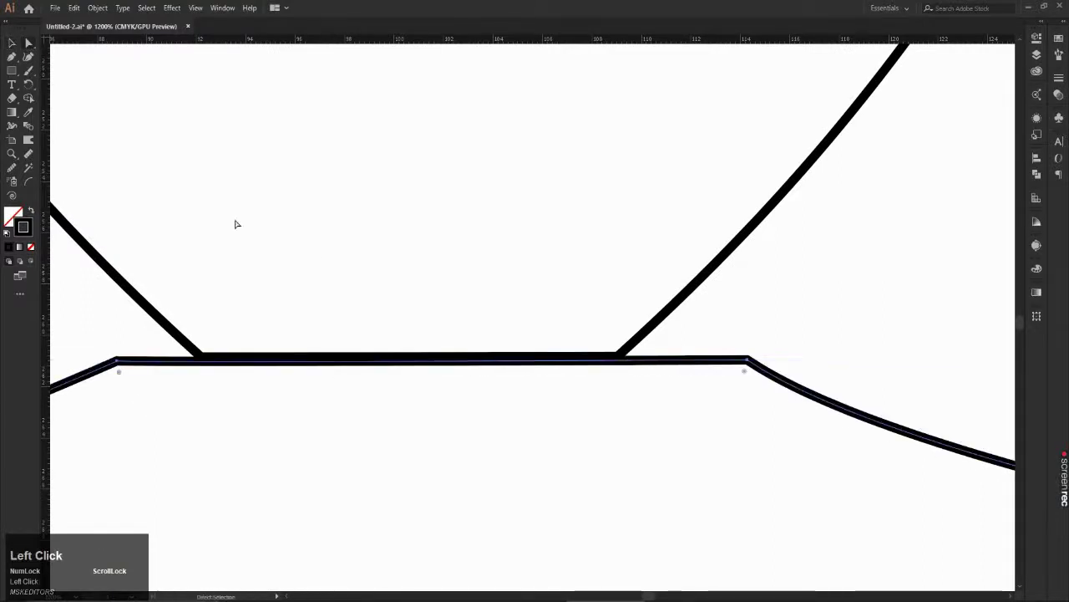
pyautogui.keyDown('alt'); pyautogui.scroll(-2, 304, 250); pyautogui.keyUp('alt')
pyautogui.keyDown('alt'); pyautogui.scroll(2, 203, 296); pyautogui.keyUp('alt')
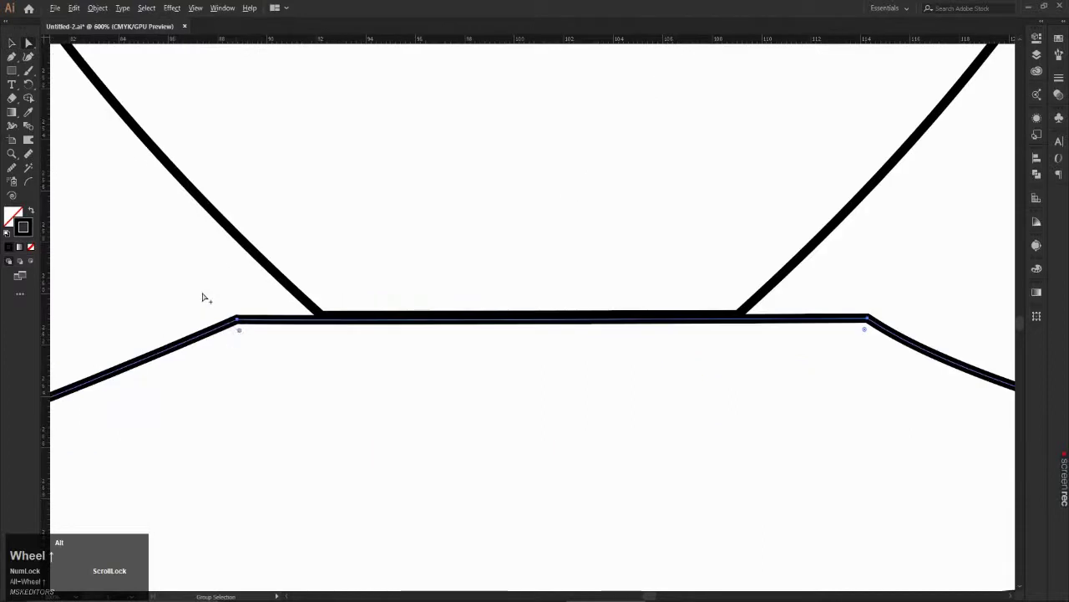
pyautogui.click(238, 320)
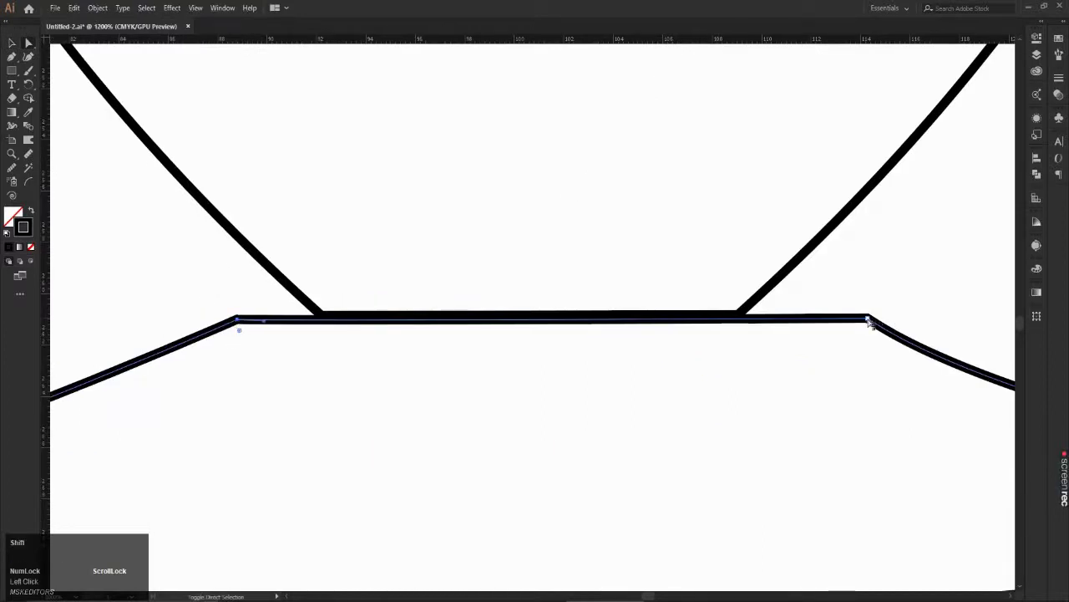
pyautogui.moveTo(874, 322); pyautogui.dragTo(741, 317)
pyautogui.hotkey('ctrl', 'z')
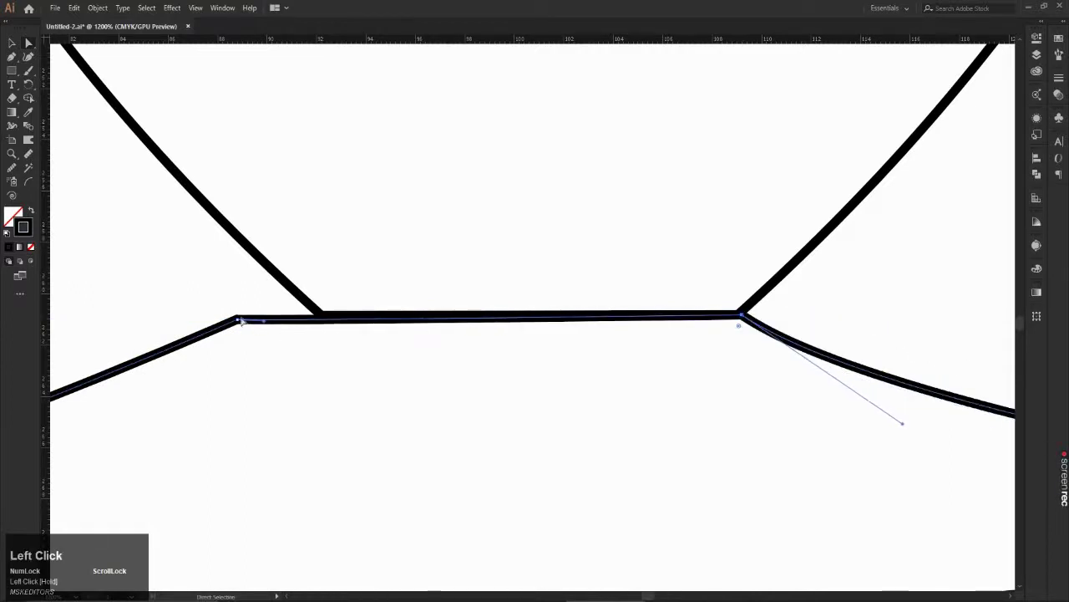
pyautogui.moveTo(239, 320); pyautogui.dragTo(320, 321)
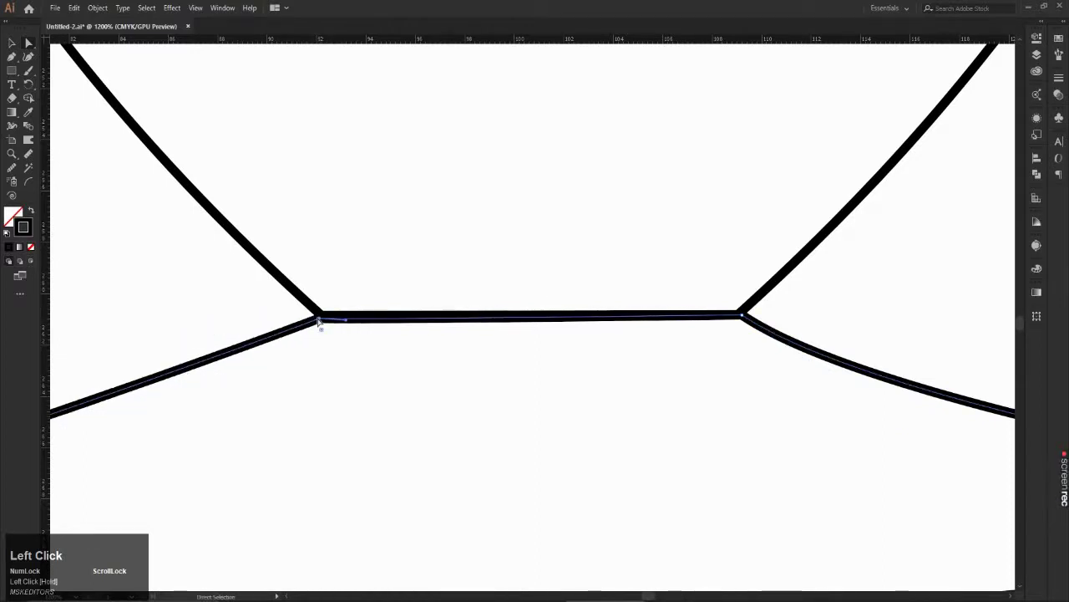
# Step: Average the vase and foot anchor points at their shared left corner along both axes
pyautogui.click(11, 43)
pyautogui.moveTo(214, 281); pyautogui.dragTo(373, 370)
pyautogui.click(29, 44)
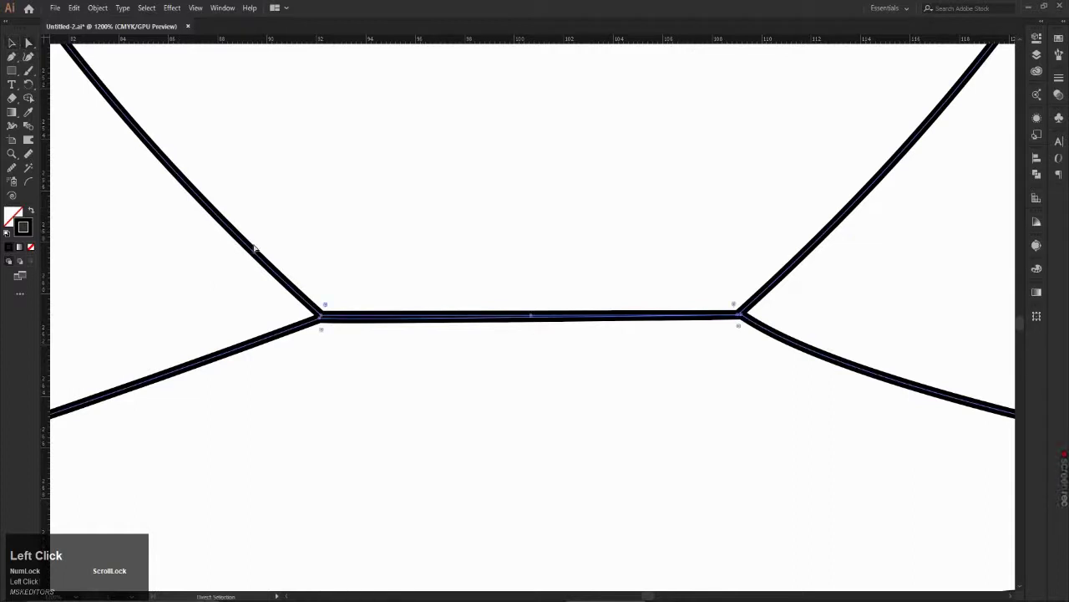
pyautogui.moveTo(235, 276); pyautogui.dragTo(388, 368)
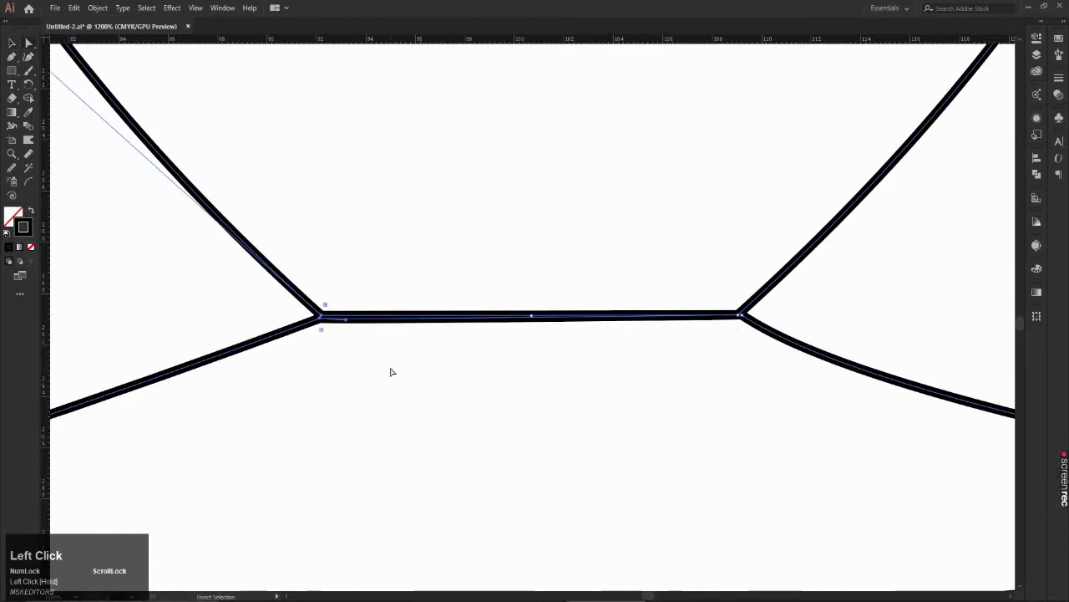
pyautogui.rightClick(325, 320)
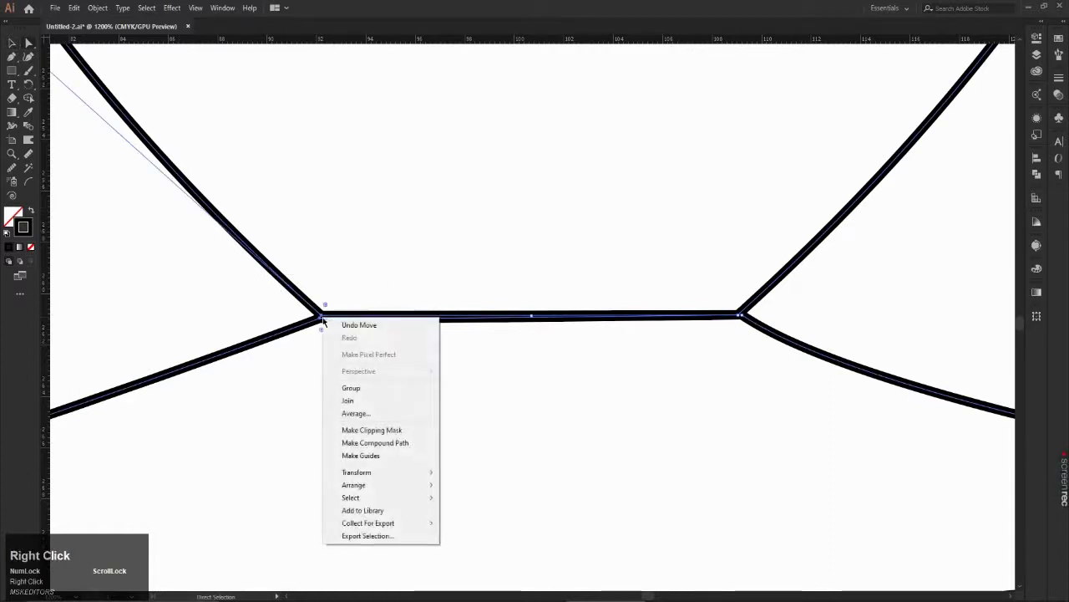
pyautogui.click(339, 413)
pyautogui.click(508, 340)
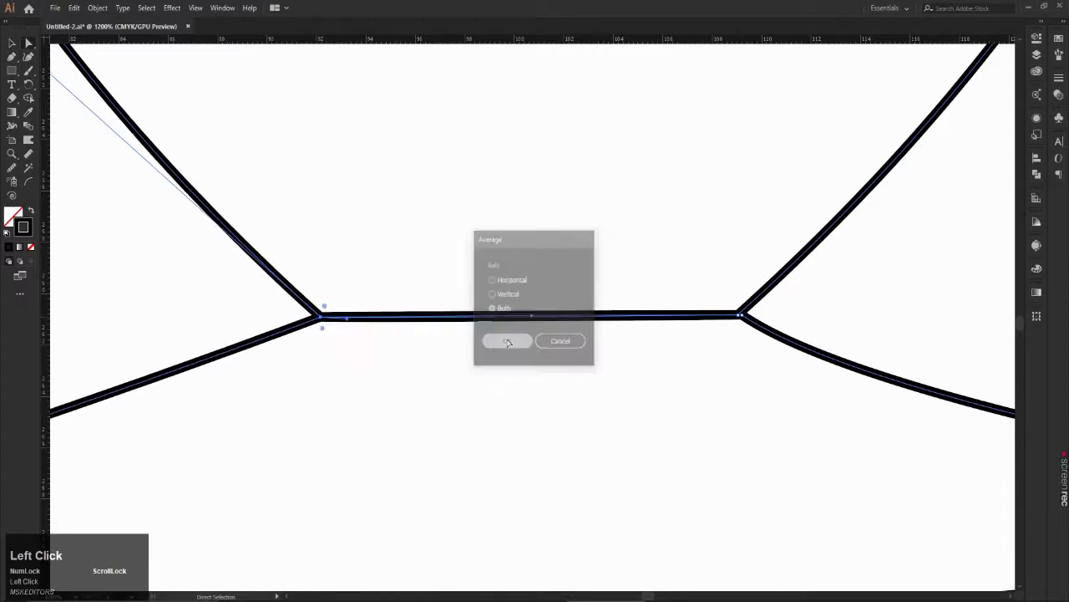
# Step: Try to join the overlapping vase and foot anchor points at the left corner
pyautogui.rightClick(331, 319)
pyautogui.click(364, 398)
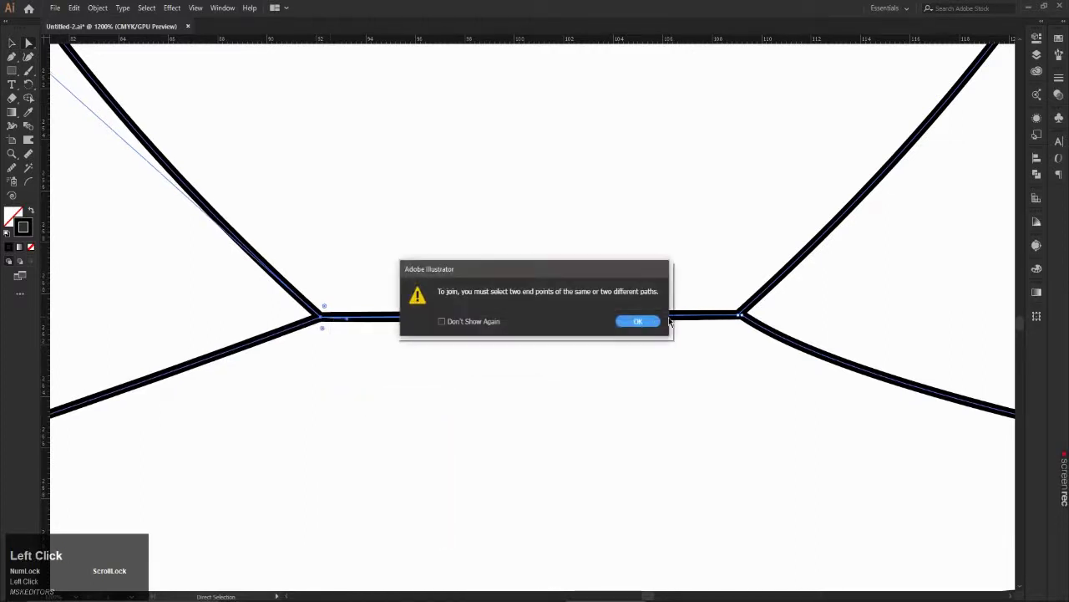
pyautogui.click(643, 322)
# Step: Average the vase and foot anchor points at their shared right corner along both axes, and deselect the paths
pyautogui.moveTo(816, 296); pyautogui.dragTo(673, 332)
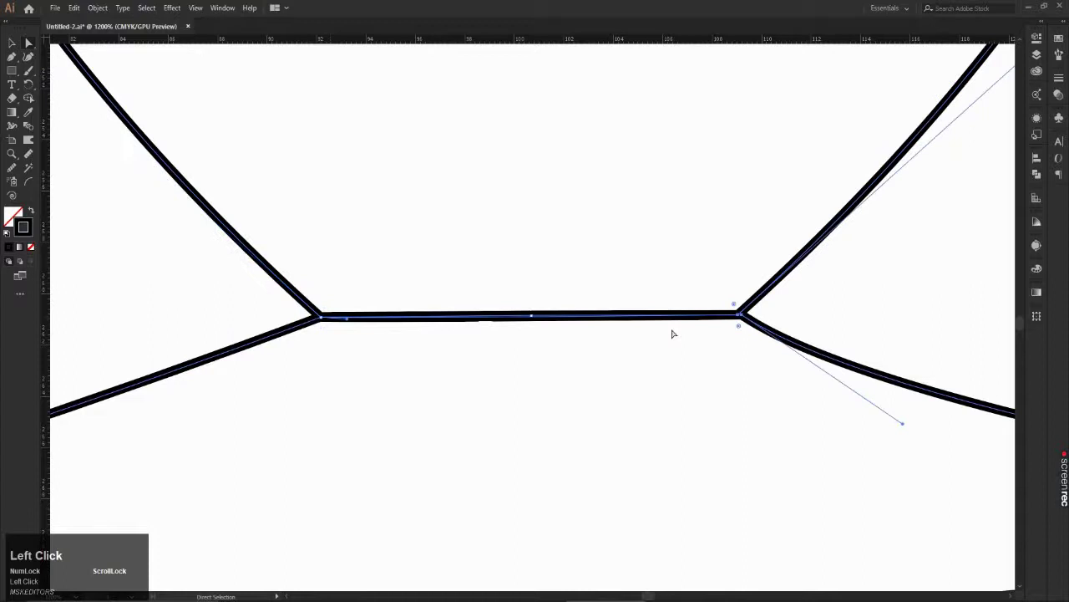
pyautogui.rightClick(741, 316)
pyautogui.click(772, 411)
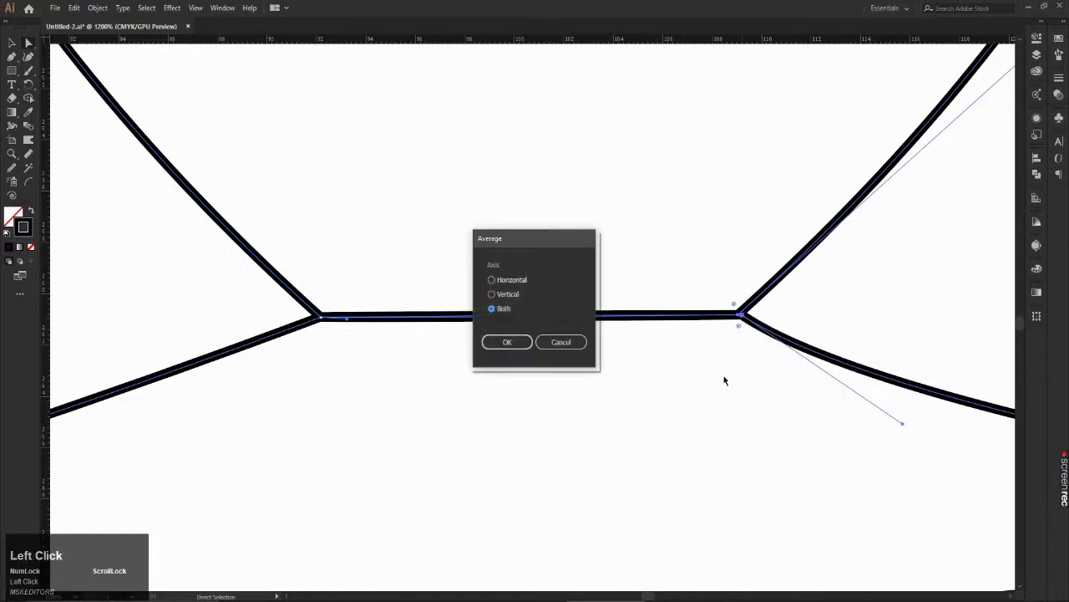
pyautogui.click(513, 343)
pyautogui.click(702, 287)
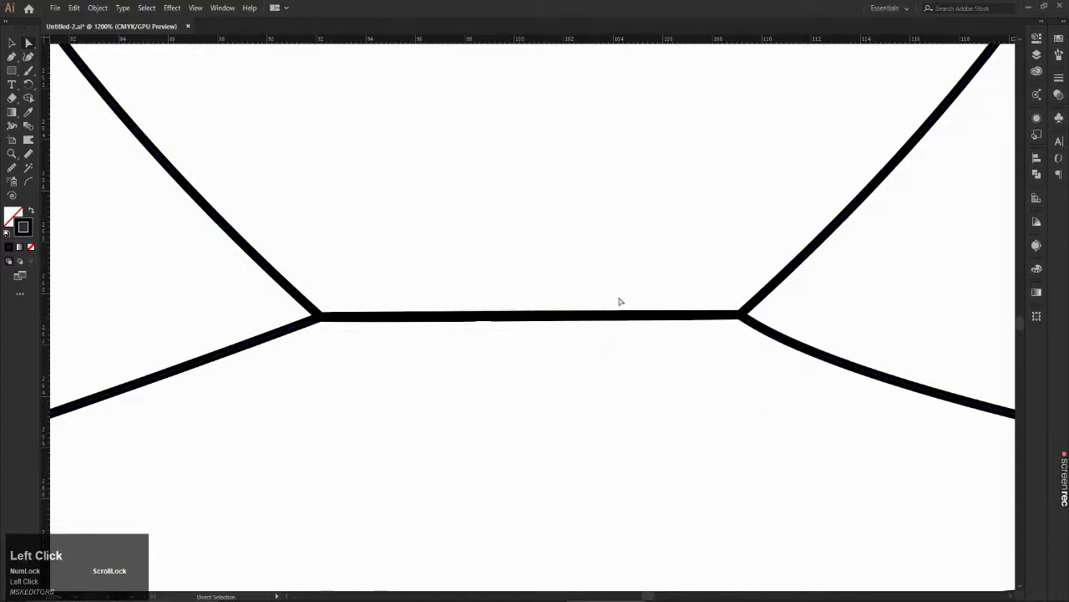
pyautogui.scroll(-7, 572, 337)
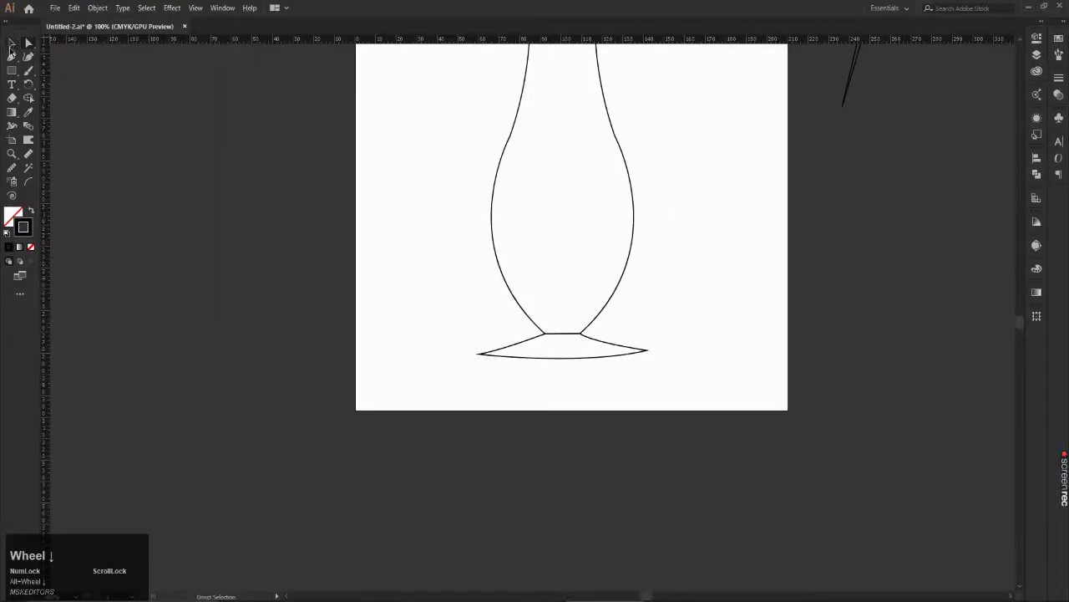
# Step: Try moving the lid up and away from the vase body, and undo the move
pyautogui.scroll(-2, 392, 274)
pyautogui.scroll(1, 549, 191)
pyautogui.click(447, 167)
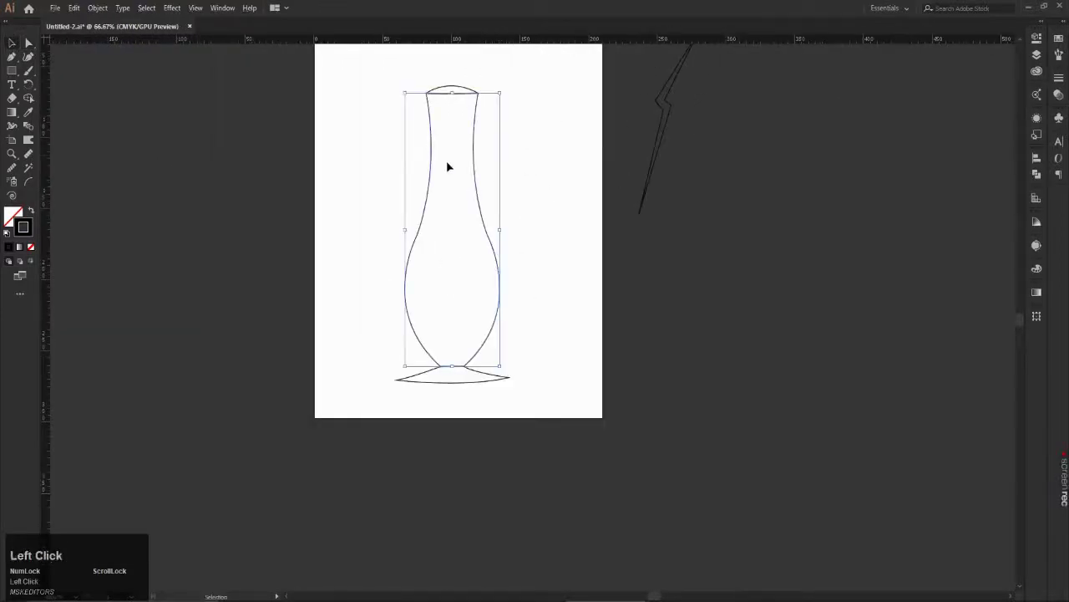
pyautogui.moveTo(431, 156); pyautogui.dragTo(519, 218)
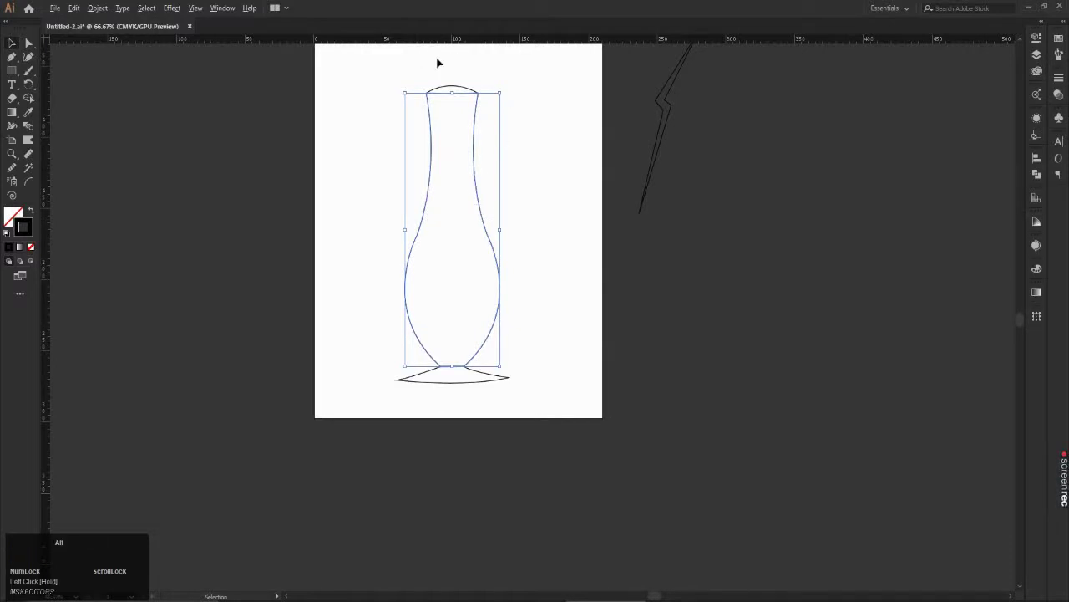
pyautogui.scroll(5, 440, 62)
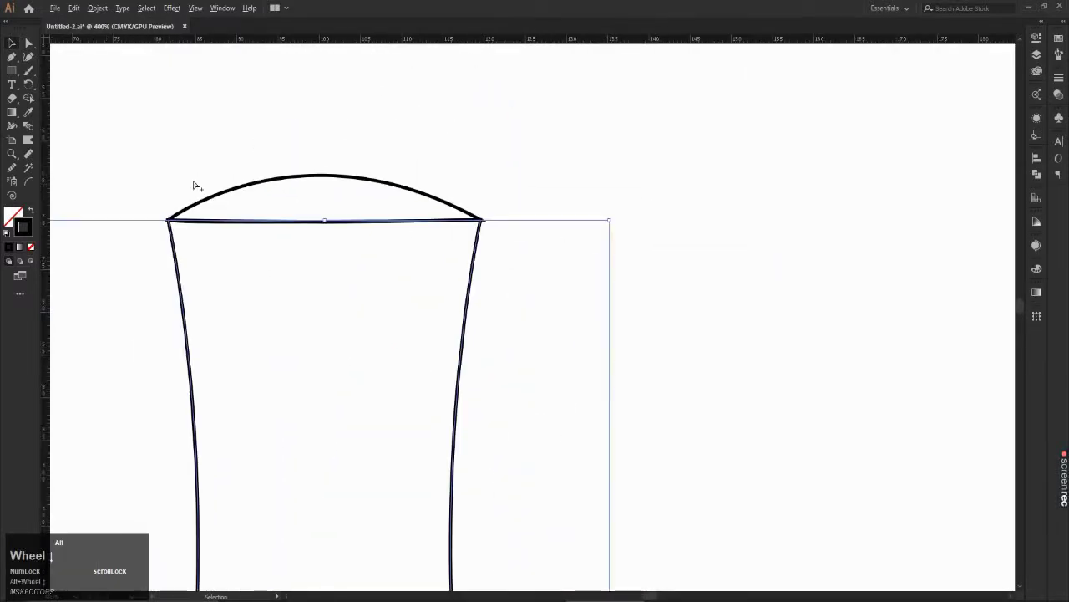
pyautogui.moveTo(158, 162); pyautogui.dragTo(254, 214)
pyautogui.click(286, 182)
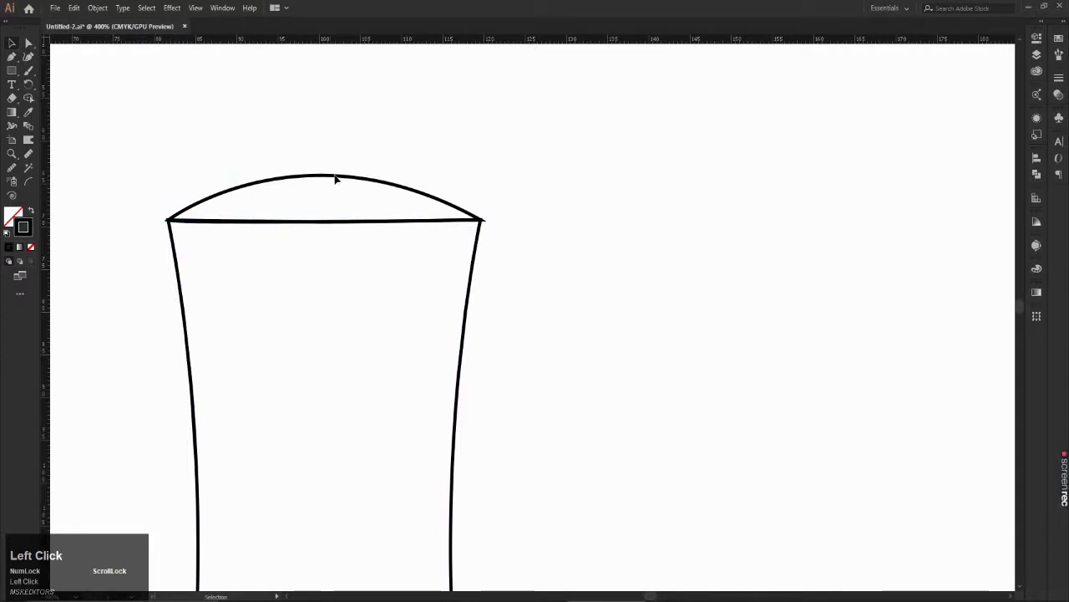
pyautogui.click(373, 186)
pyautogui.moveTo(384, 184); pyautogui.dragTo(481, 158)
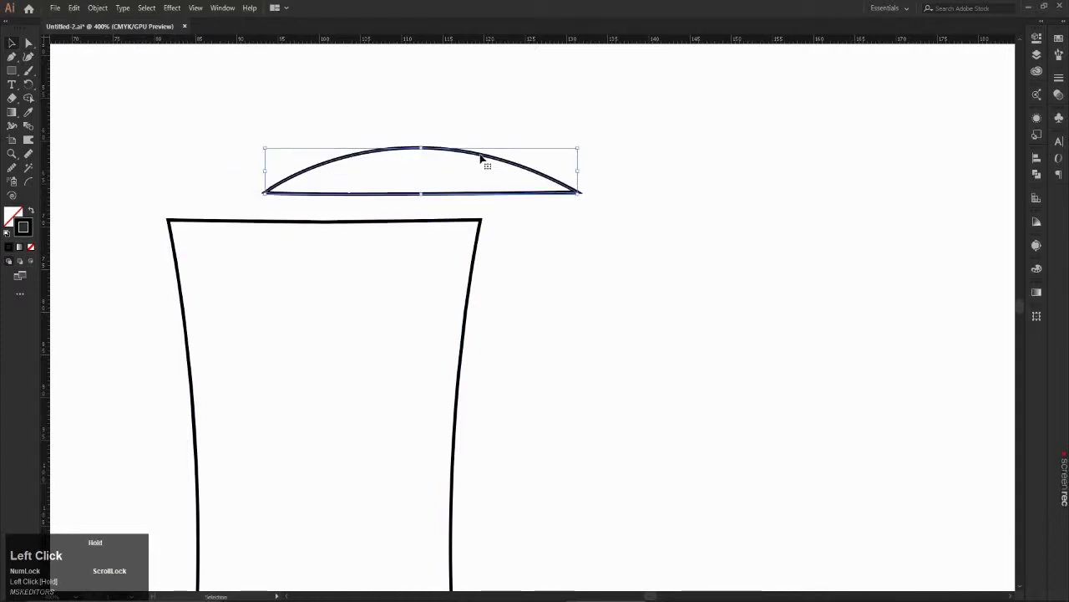
pyautogui.click(530, 106)
pyautogui.hotkey('ctrl', 'z')
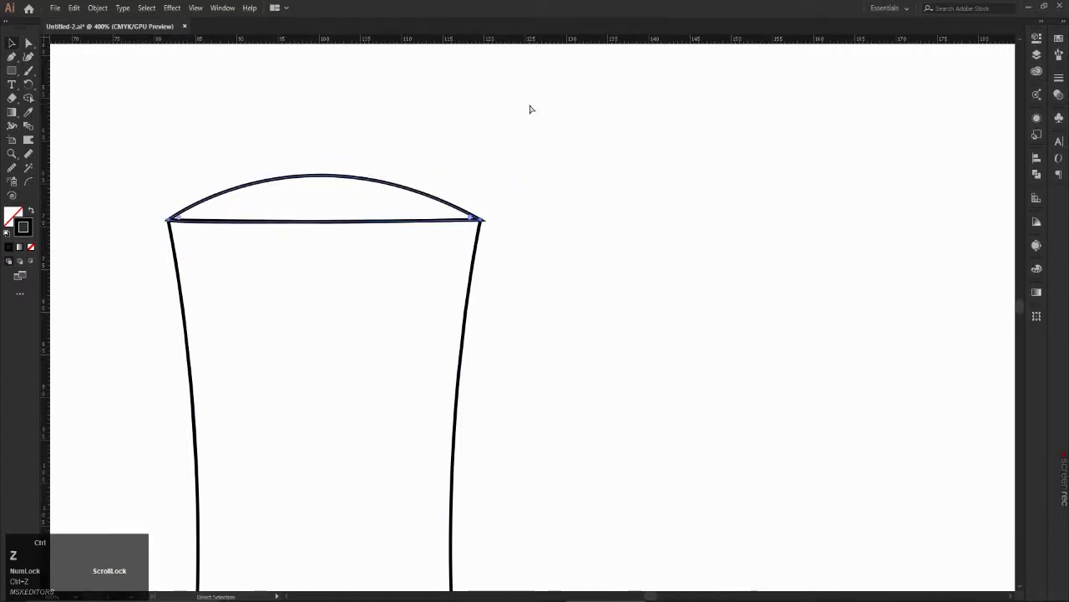
# Step: Undo the latest alignment edits at the corners shared by the foot and the vase body
pyautogui.scroll(-5, 530, 110)
pyautogui.scroll(5, 526, 370)
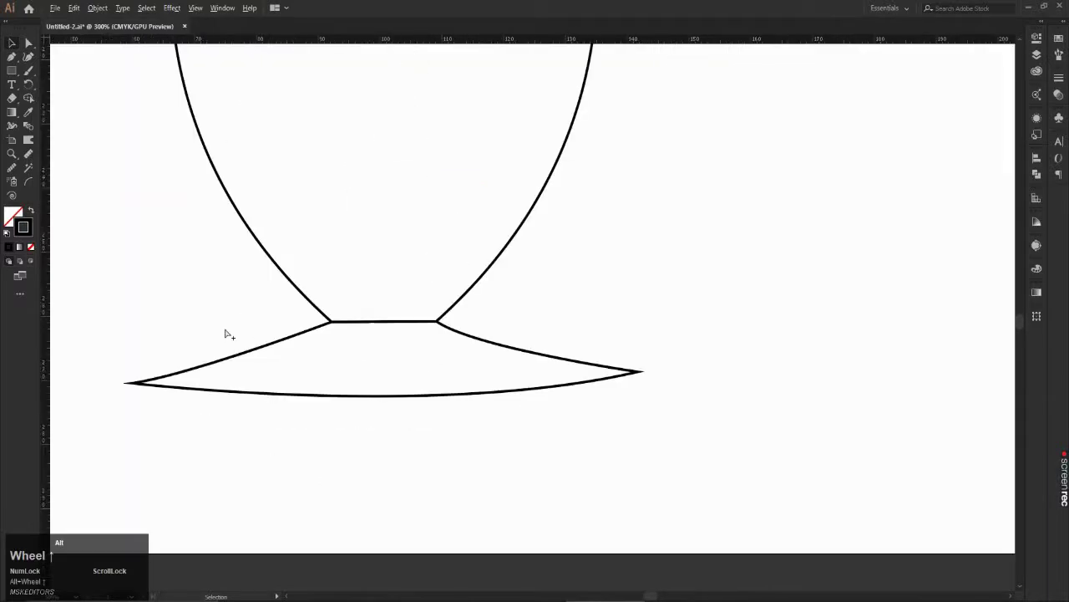
pyautogui.keyDown('ctrl'); pyautogui.click(334, 394); pyautogui.keyUp('ctrl')
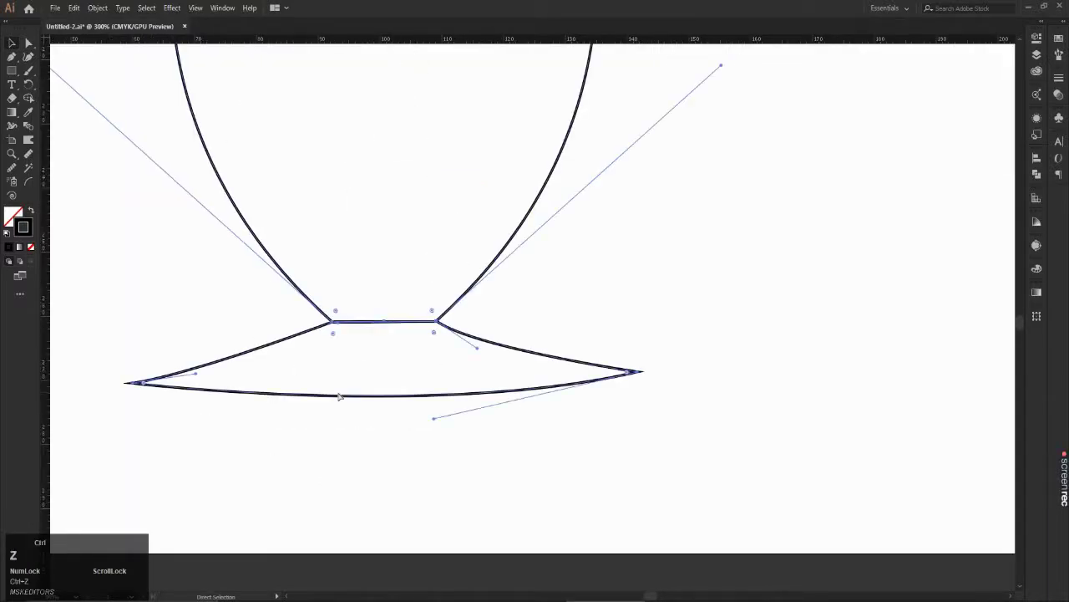
pyautogui.hotkey('ctrl', 'z')
pyautogui.press('v')
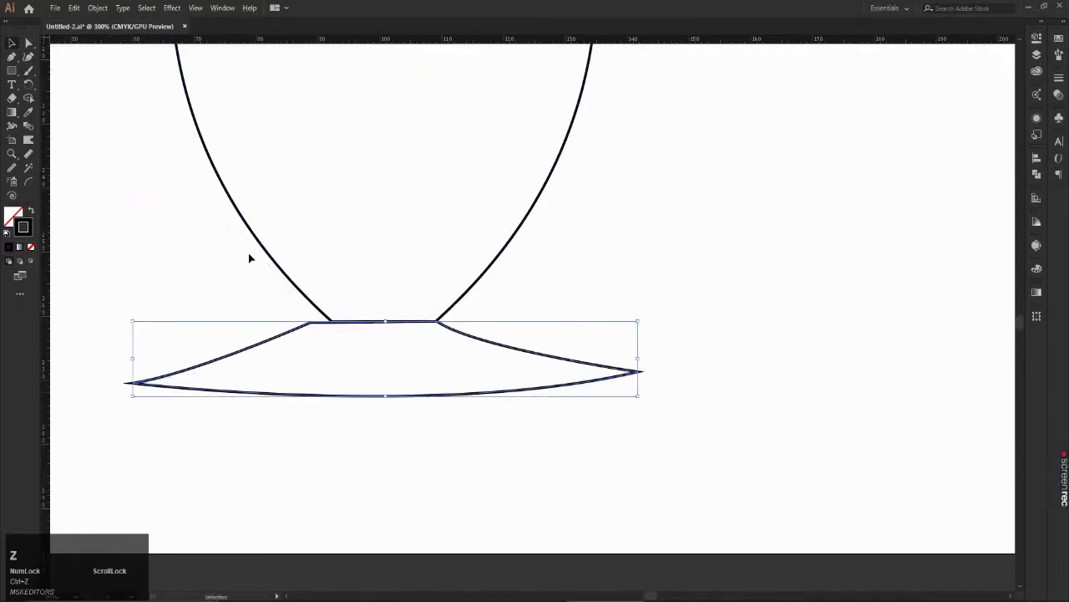
# Step: Move the foot's top-left anchor point onto the vase's bottom-left corner with the Direct Selection tool, and deselect the foot
pyautogui.press('a')
pyautogui.scroll(5, 315, 330)
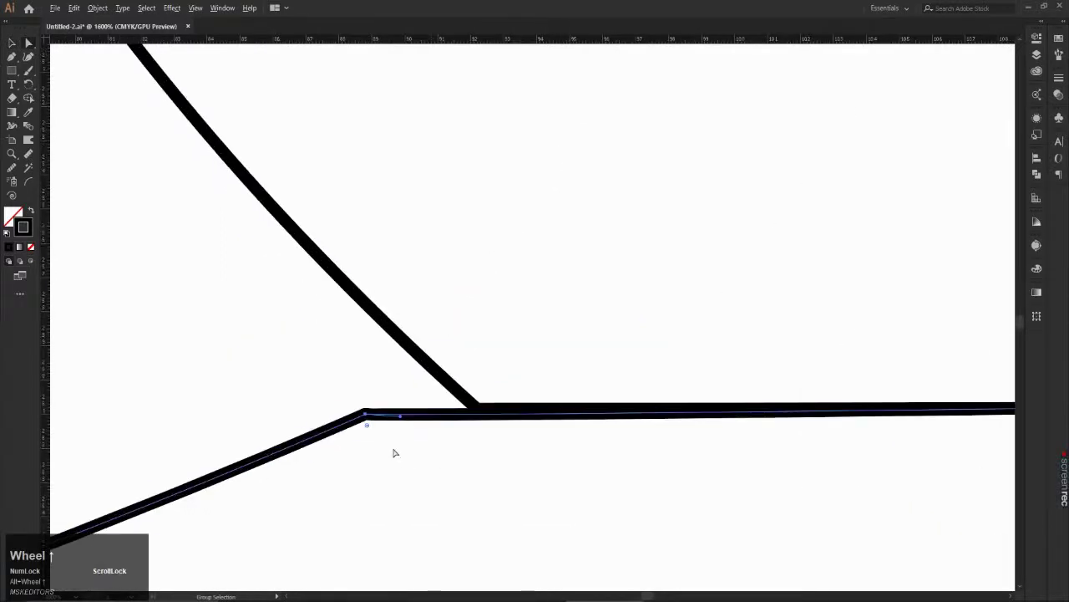
pyautogui.moveTo(366, 415); pyautogui.dragTo(474, 413)
pyautogui.scroll(-8, 472, 405)
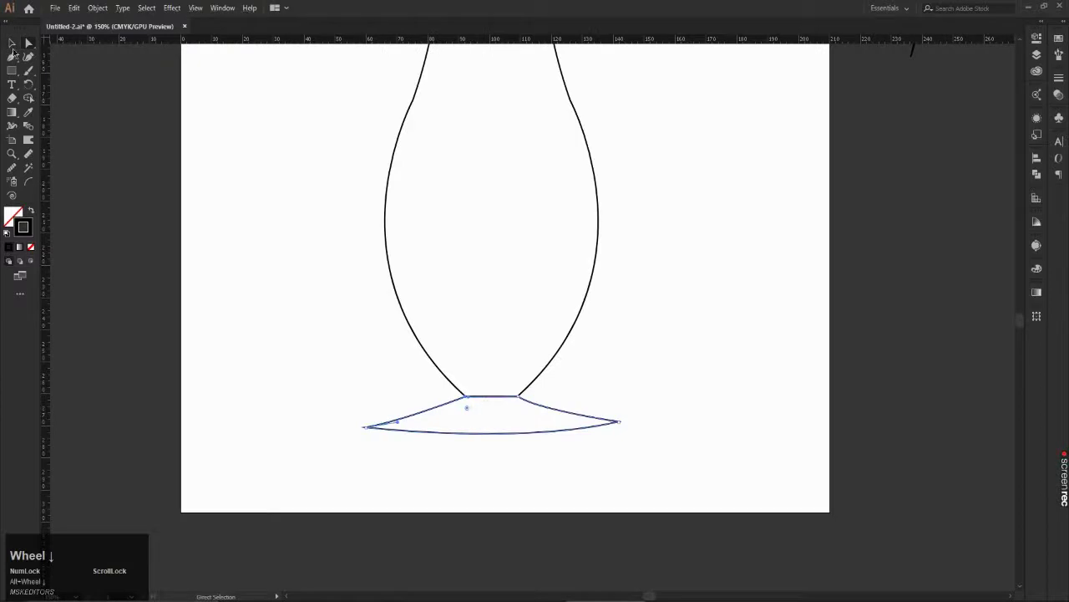
pyautogui.click(12, 45)
pyautogui.click(209, 165)
# Step: Set the fill colour to a dark blue with no object selected
pyautogui.scroll(-3, 247, 236)
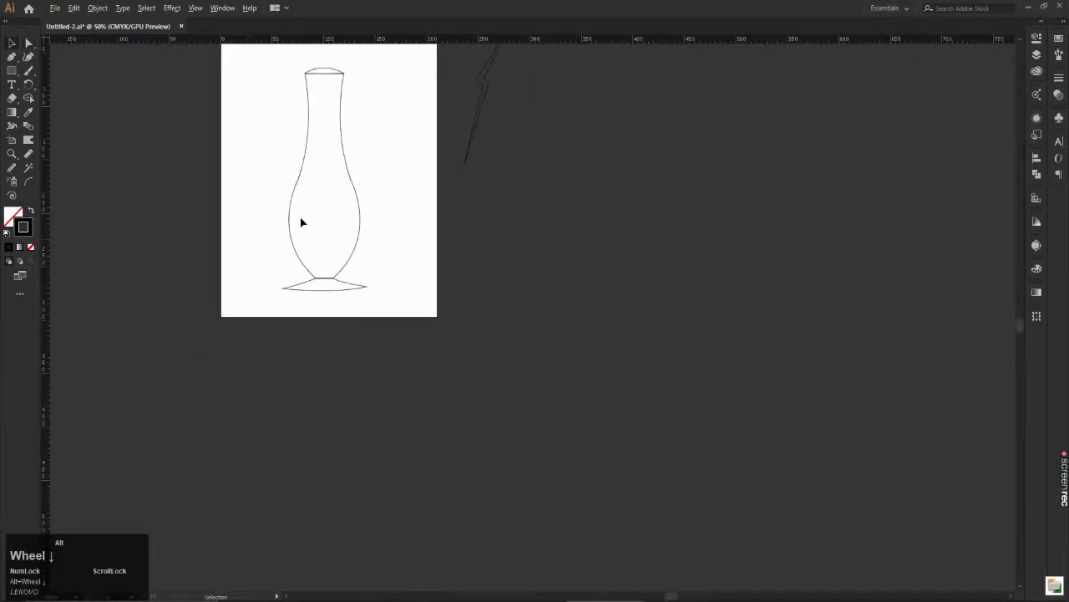
pyautogui.scroll(-2, 303, 223)
pyautogui.scroll(3, 304, 222)
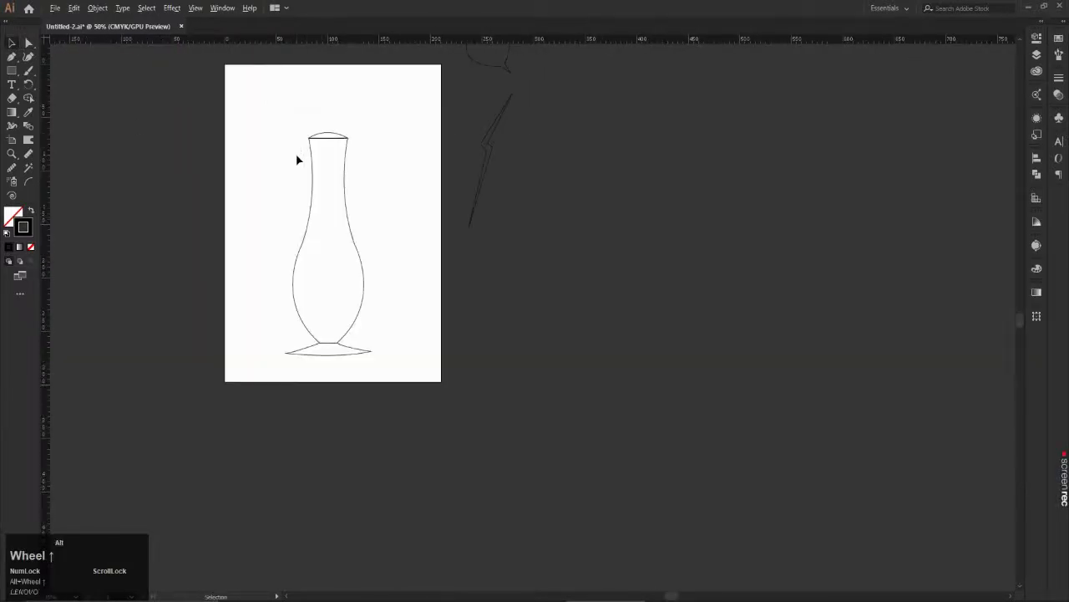
pyautogui.scroll(3, 291, 112)
pyautogui.scroll(-1, 295, 119)
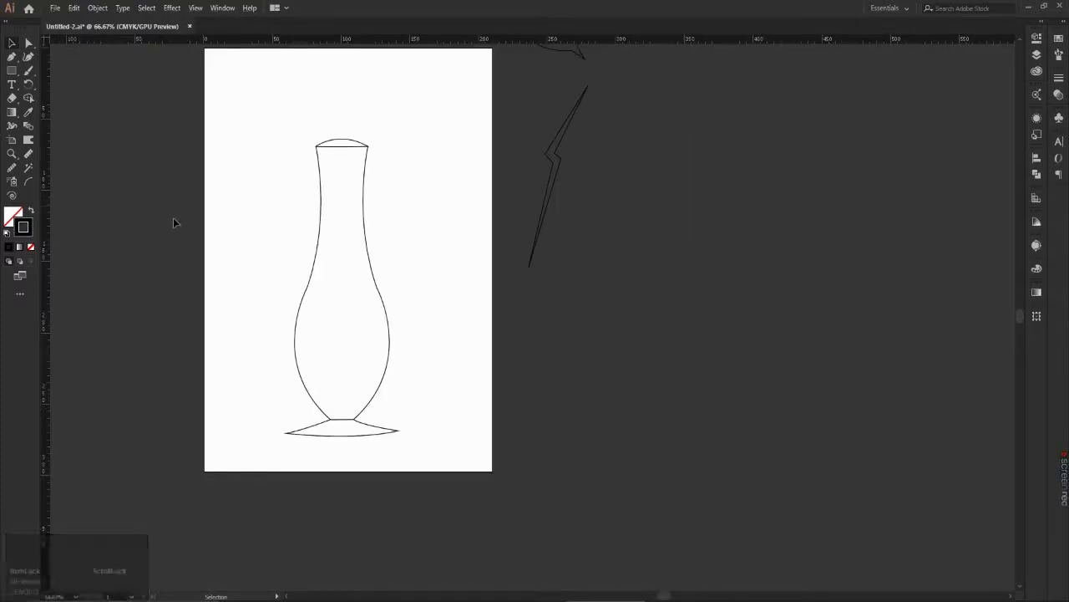
pyautogui.click(11, 218)
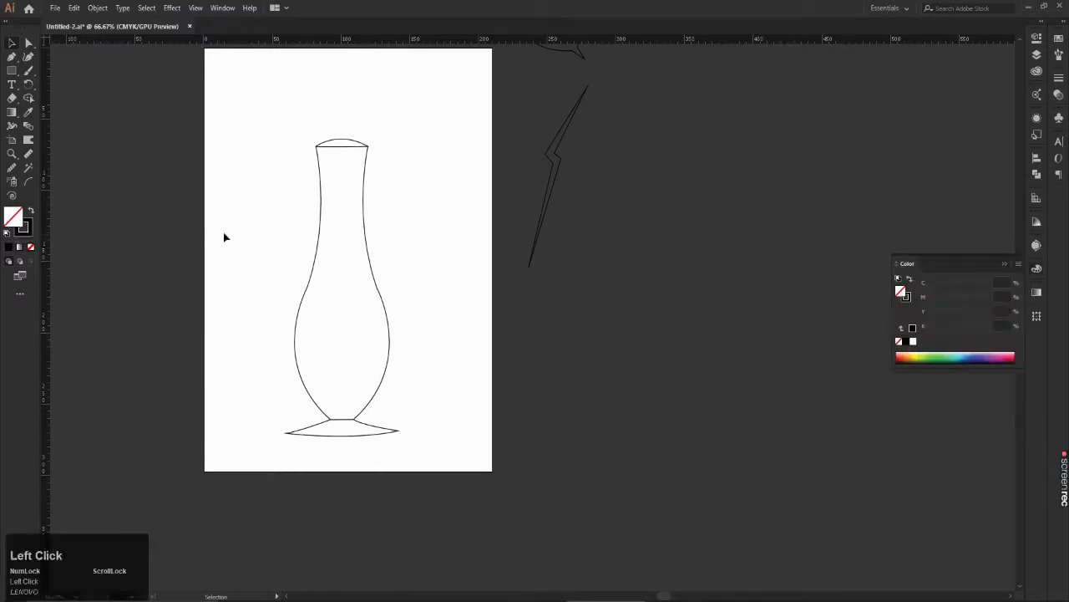
pyautogui.doubleClick(15, 218)
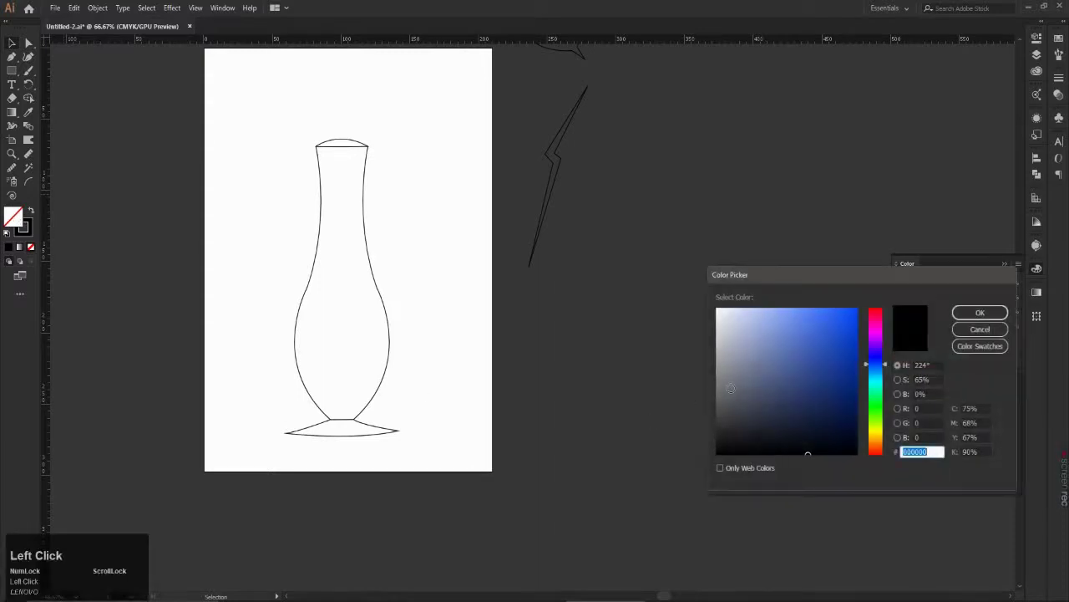
pyautogui.click(808, 381)
pyautogui.click(975, 317)
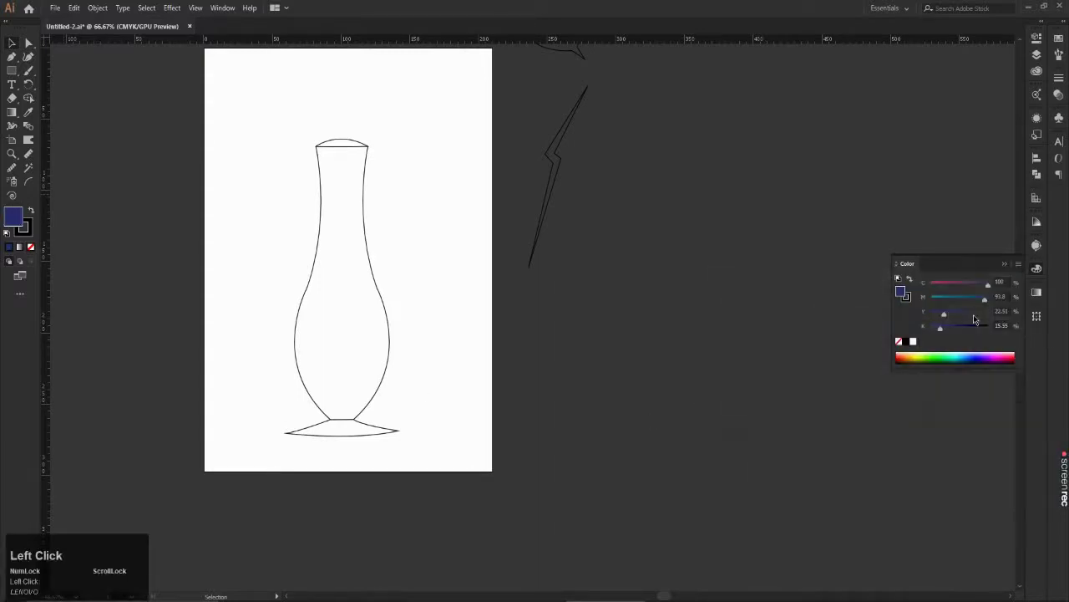
# Step: Fill the vase body with a deep red of about C 24, M 100, Y 100, K 22, and deselect it
pyautogui.moveTo(332, 202); pyautogui.dragTo(333, 204)
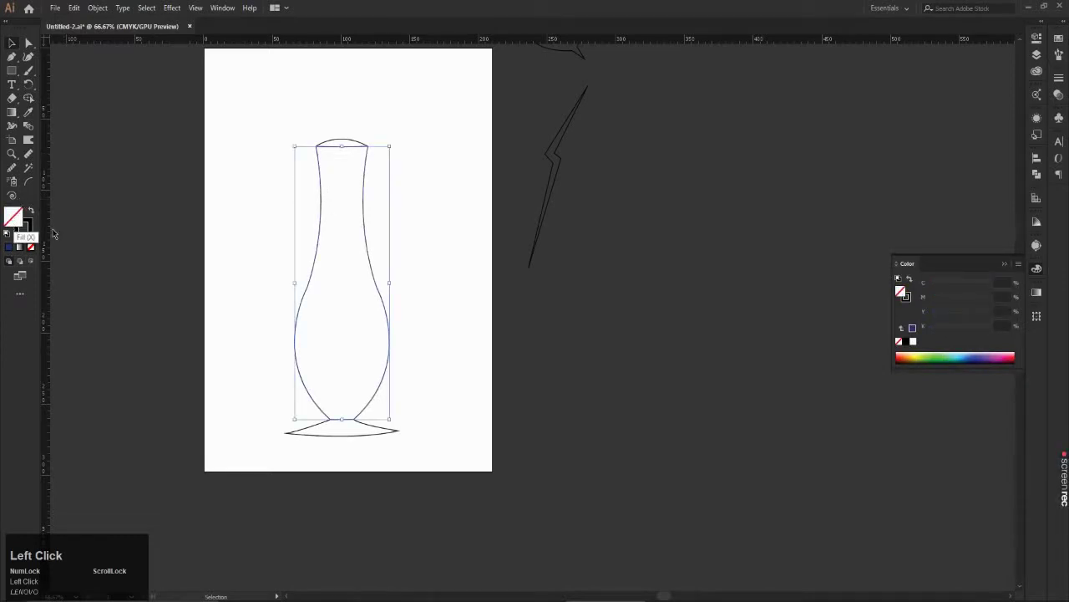
pyautogui.moveTo(845, 383); pyautogui.dragTo(880, 401)
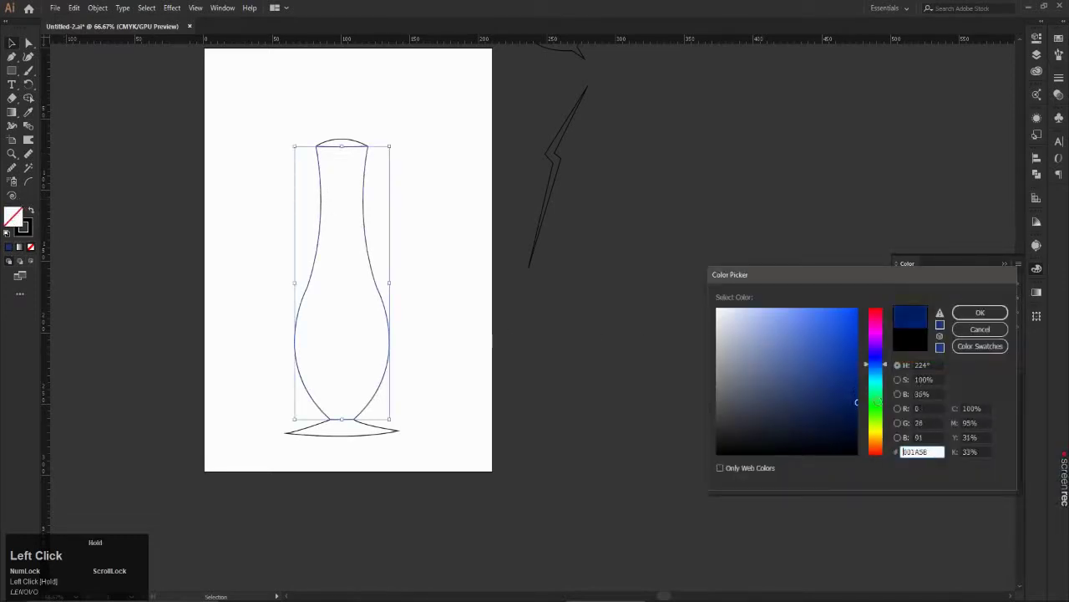
pyautogui.click(875, 310)
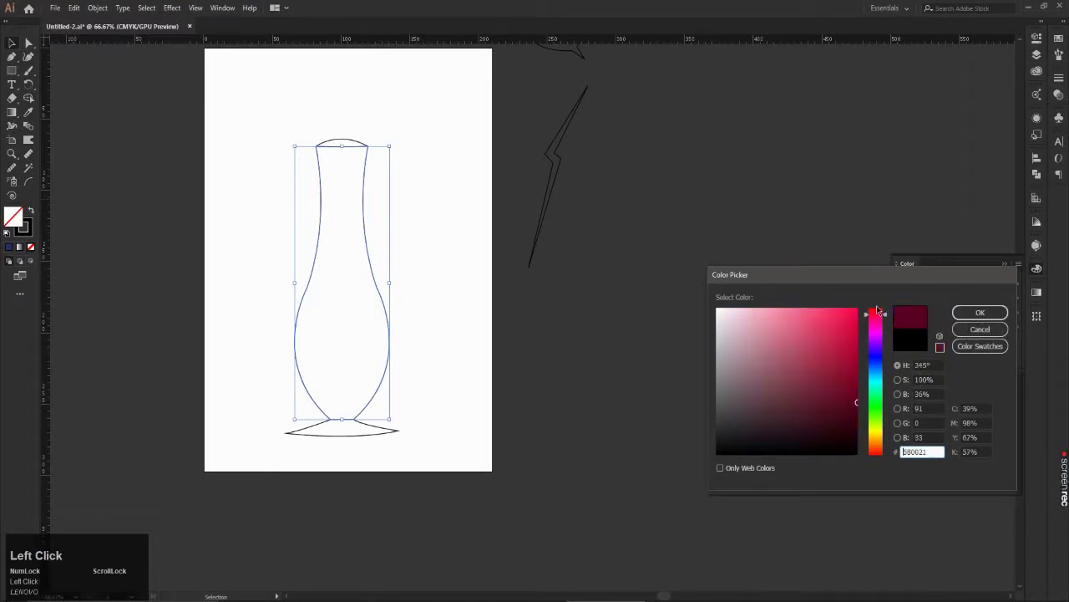
pyautogui.click(848, 345)
pyautogui.click(974, 314)
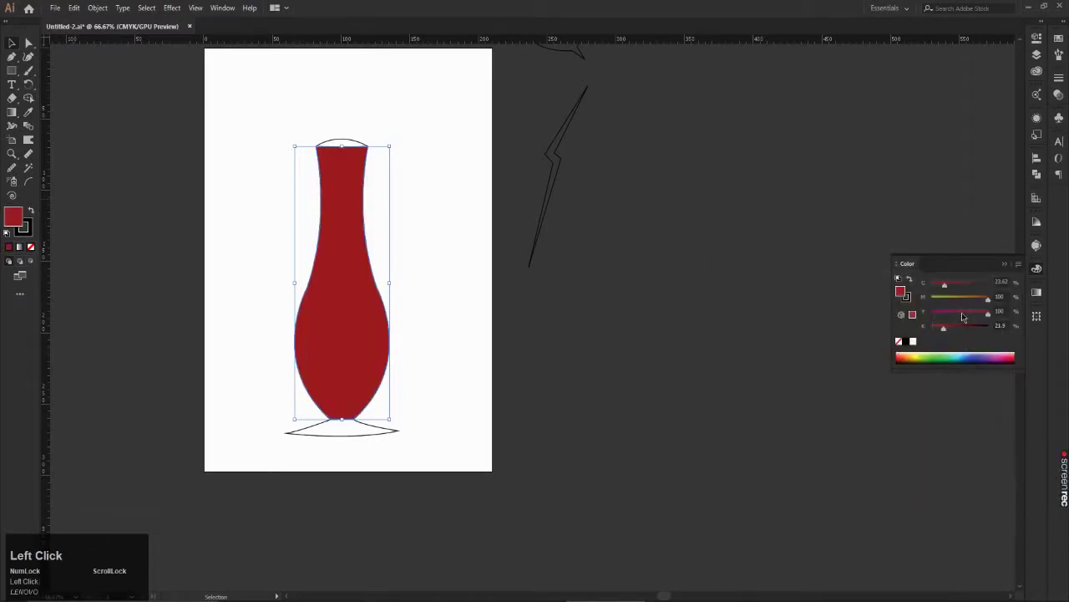
pyautogui.click(623, 372)
# Step: Fill the domed lid with the very dark red #510000, and deselect it
pyautogui.scroll(2, 345, 143)
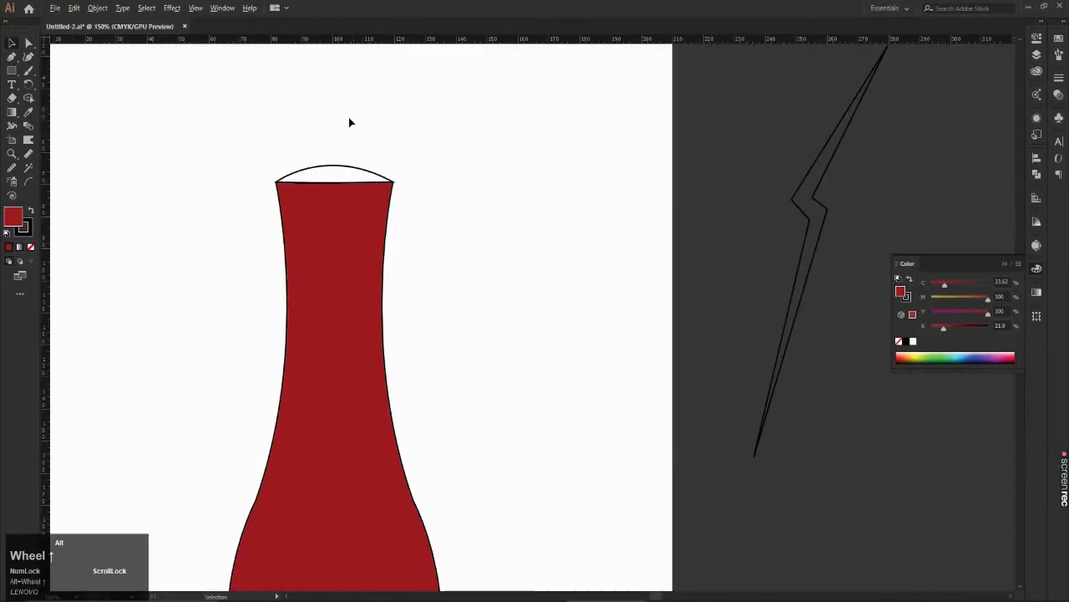
pyautogui.click(327, 180)
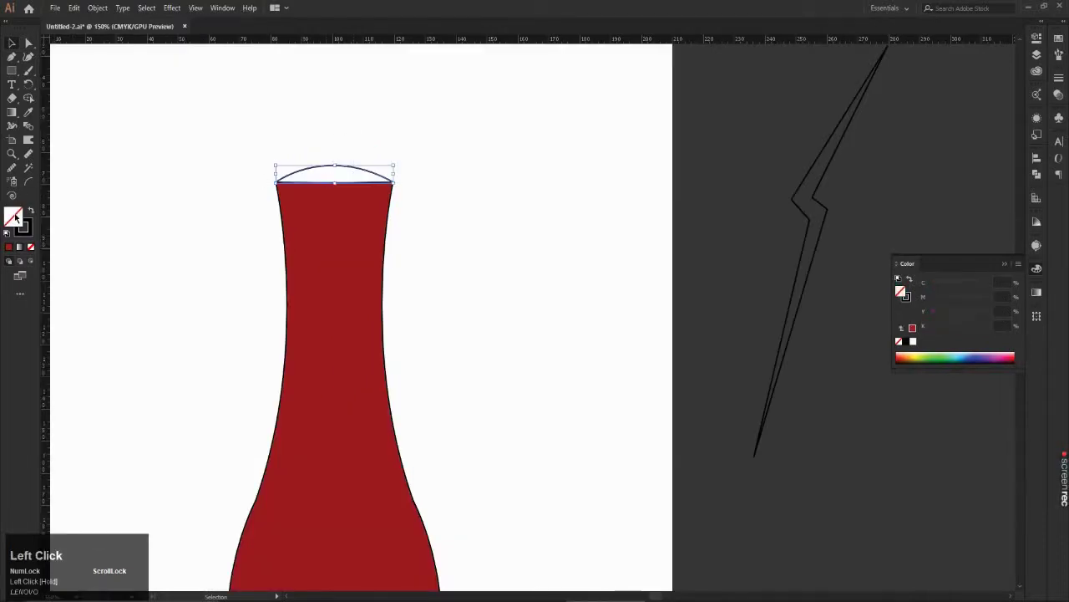
pyautogui.doubleClick(11, 216)
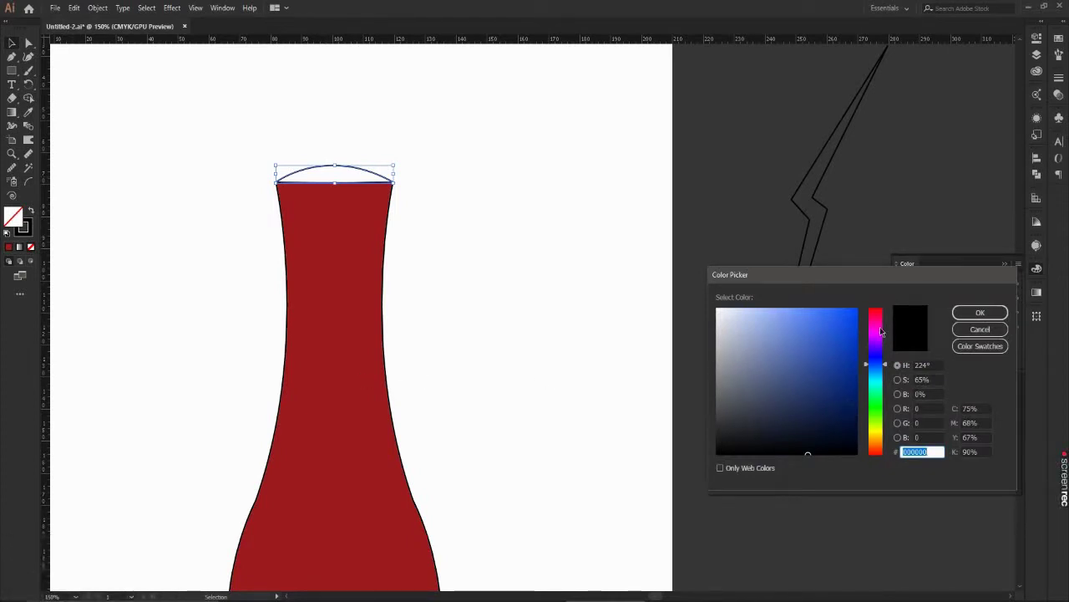
pyautogui.click(875, 311)
pyautogui.click(856, 407)
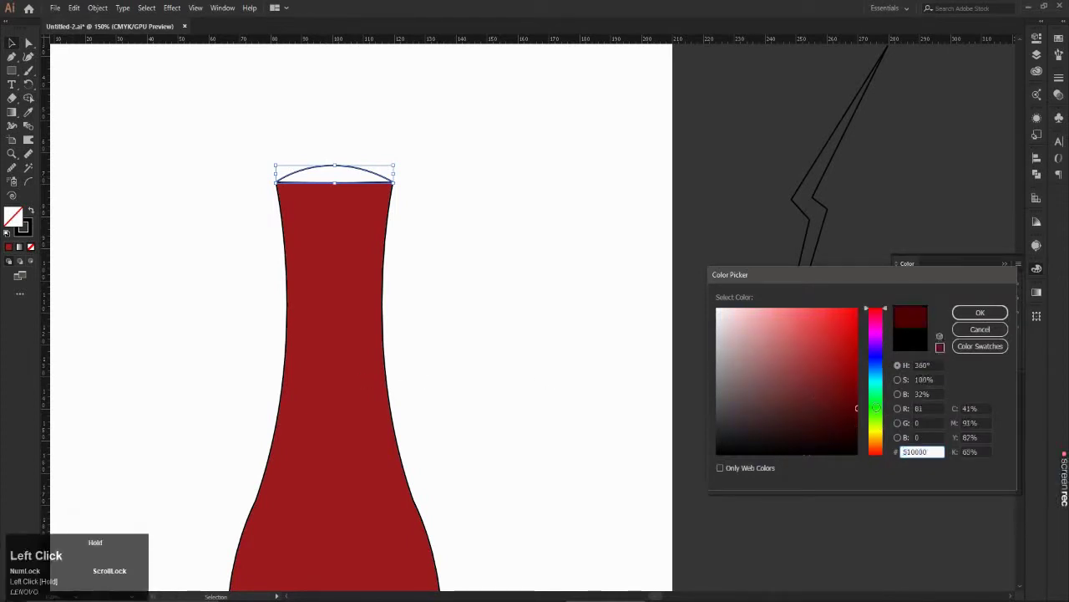
pyautogui.click(973, 315)
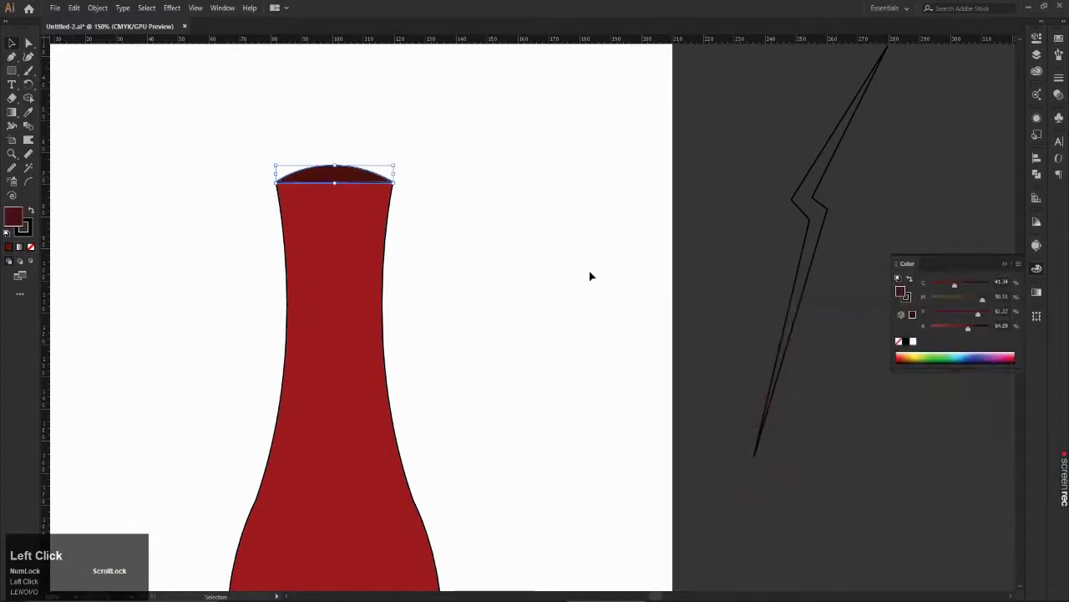
pyautogui.click(117, 127)
# Step: Fill the flared foot with the bright red #CC0000, and deselect it
pyautogui.scroll(-2, 300, 244)
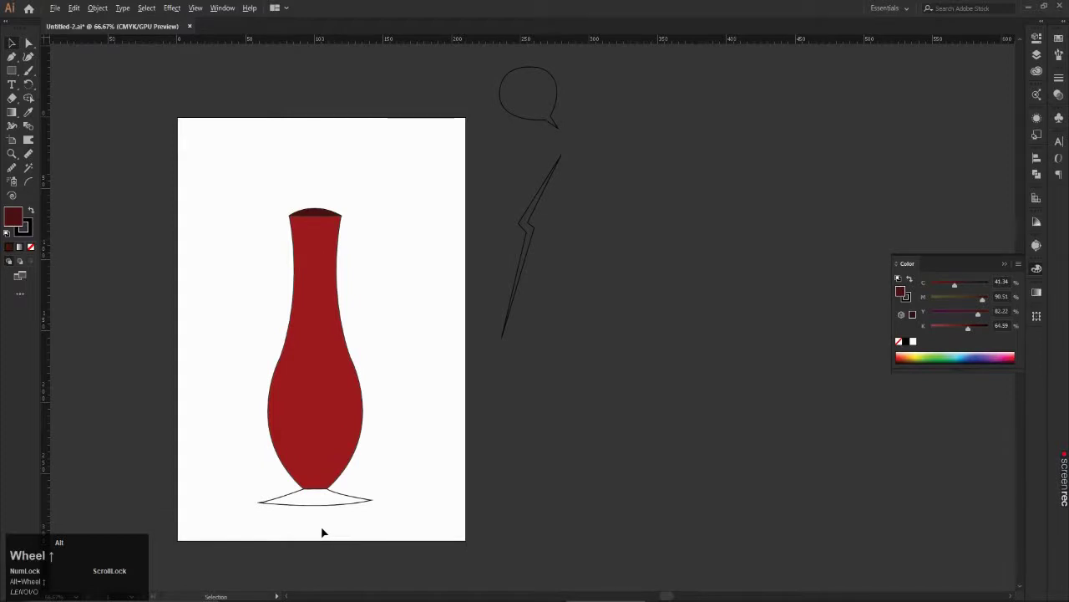
pyautogui.scroll(2, 325, 529)
pyautogui.click(290, 510)
pyautogui.moveTo(290, 509); pyautogui.dragTo(311, 472)
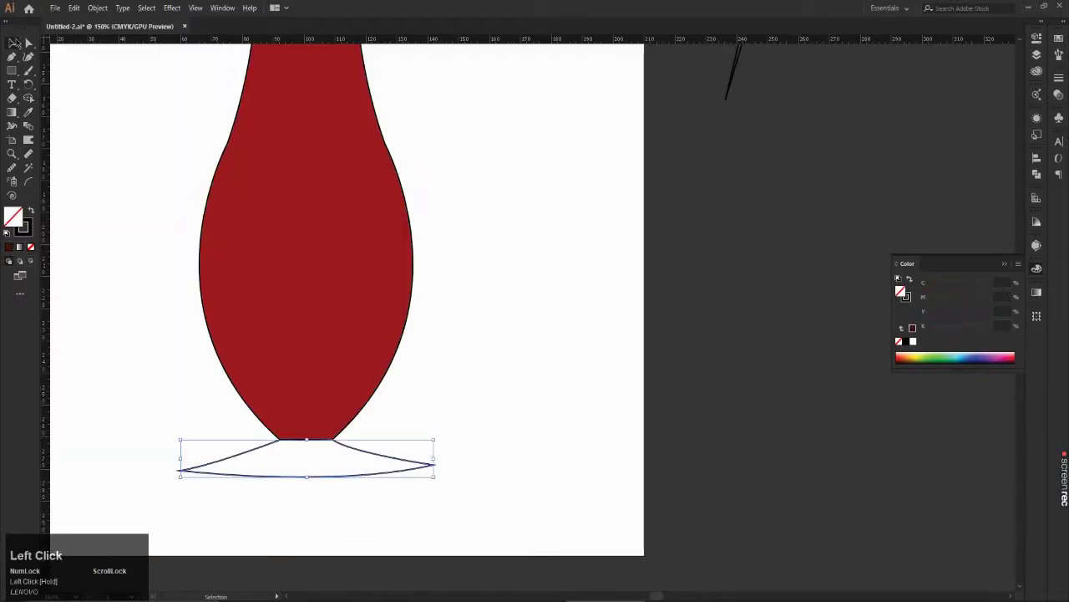
pyautogui.doubleClick(14, 215)
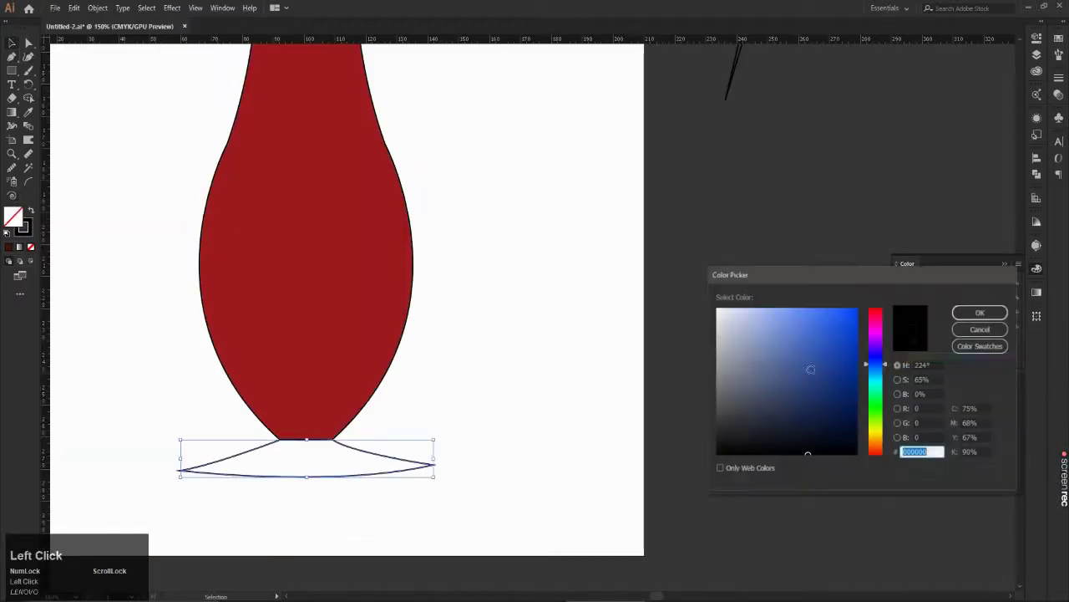
pyautogui.click(880, 307)
pyautogui.moveTo(850, 324)
pyautogui.mouseDown()
pyautogui.moveTo(873, 307)
pyautogui.moveTo(877, 321)
pyautogui.moveTo(860, 342)
pyautogui.mouseUp()
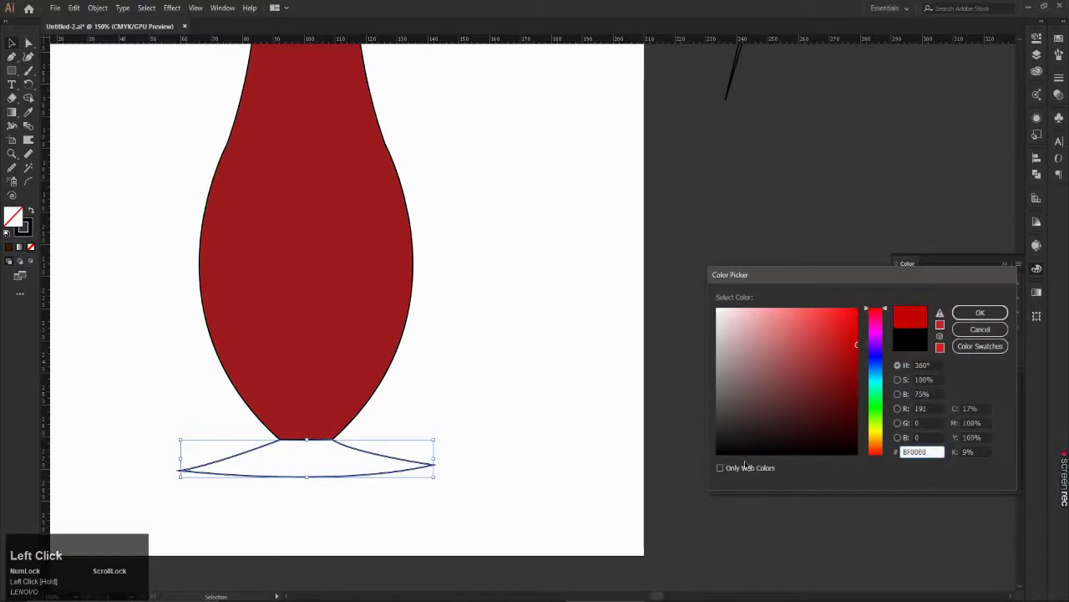
pyautogui.click(720, 468)
pyautogui.click(720, 468)
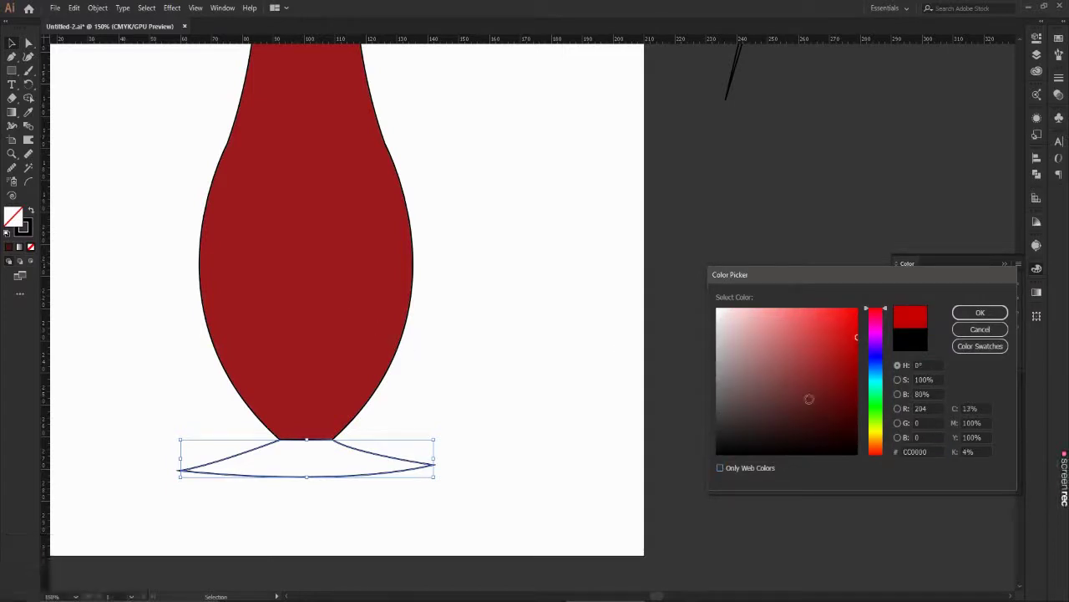
pyautogui.click(349, 317)
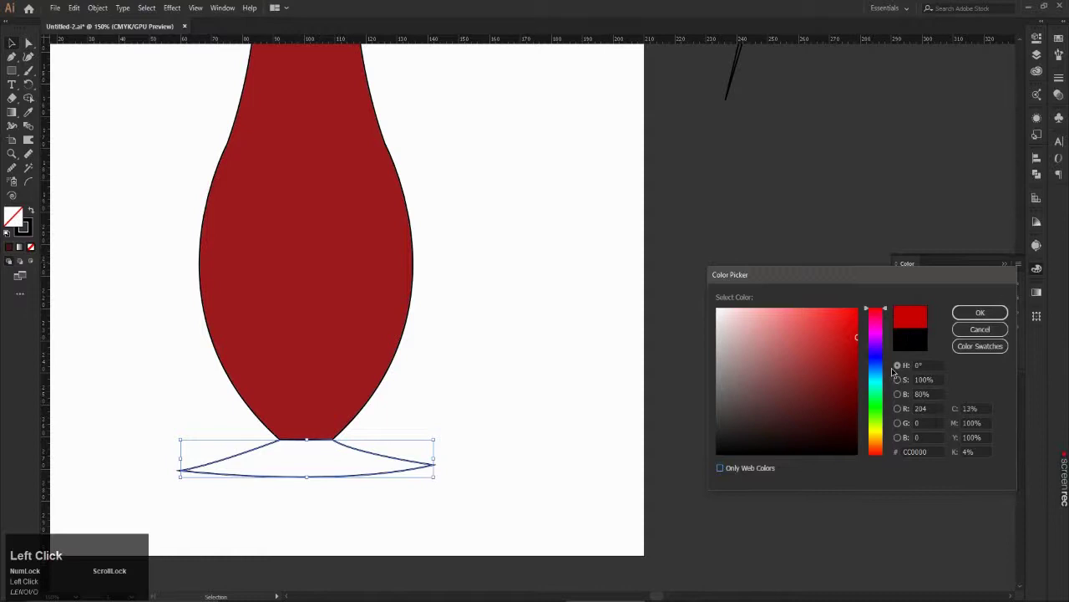
pyautogui.click(980, 313)
pyautogui.click(554, 352)
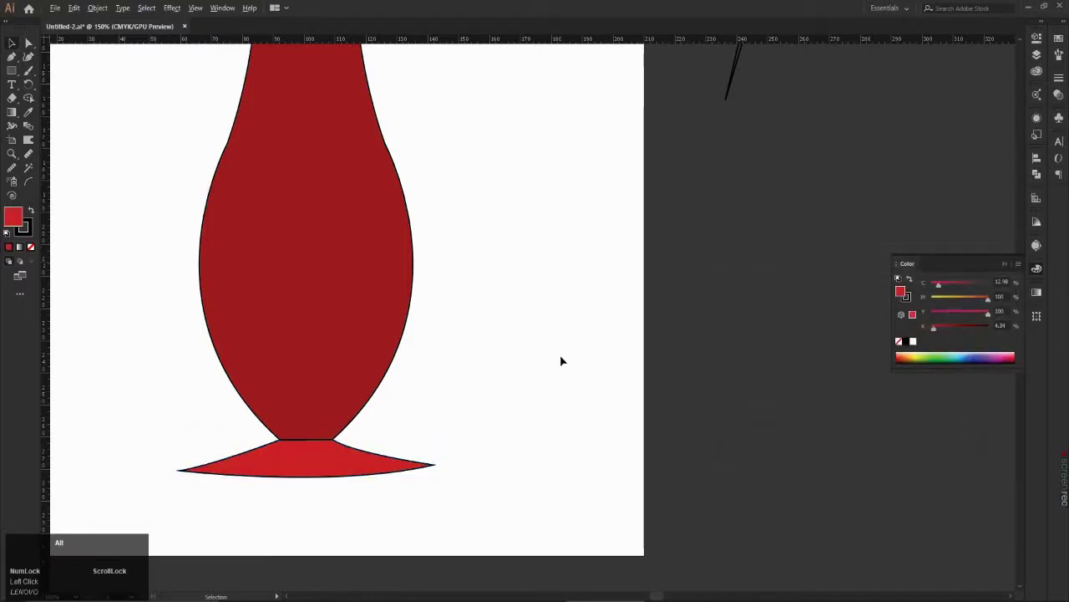
pyautogui.scroll(-1, 560, 354)
pyautogui.scroll(-1, 560, 360)
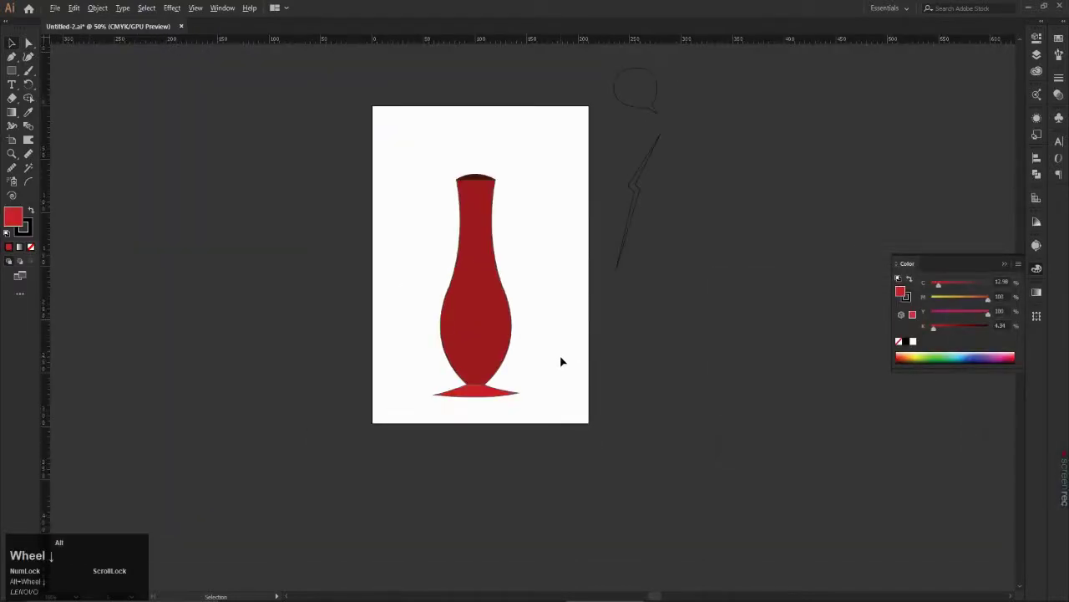
pyautogui.scroll(1, 554, 347)
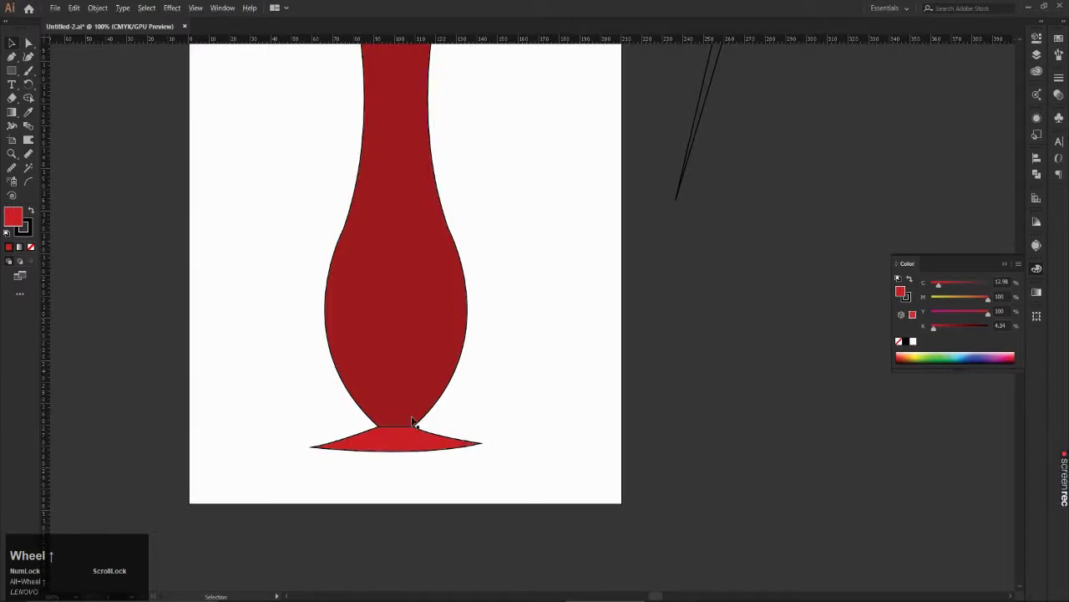
# Step: Recolour the flared foot with the vase body's deep red using the Eyedropper, and deselect it
pyautogui.scroll(-2, 407, 409)
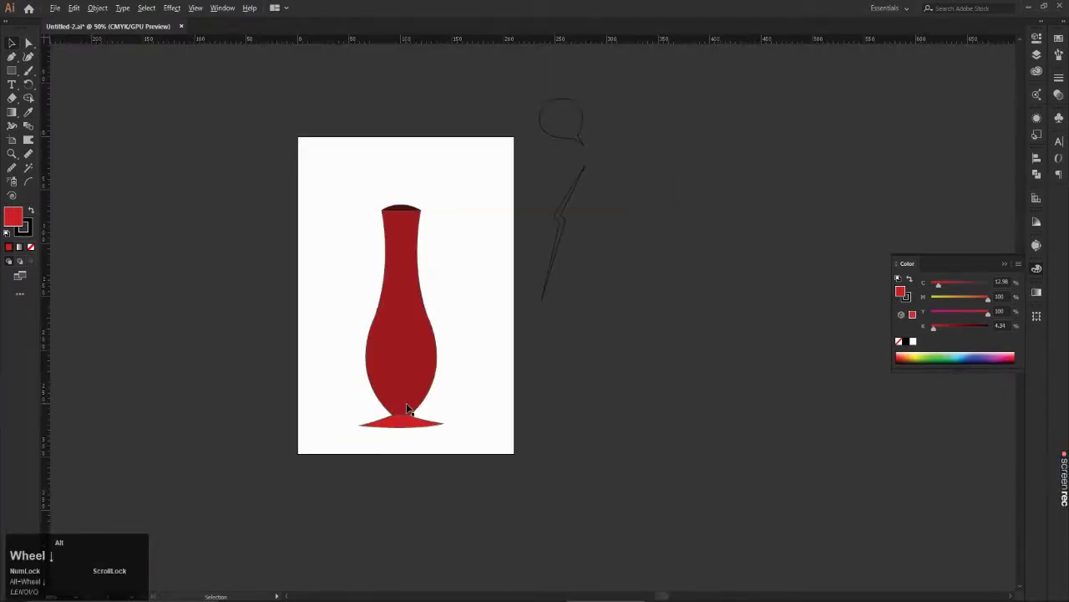
pyautogui.scroll(4, 406, 432)
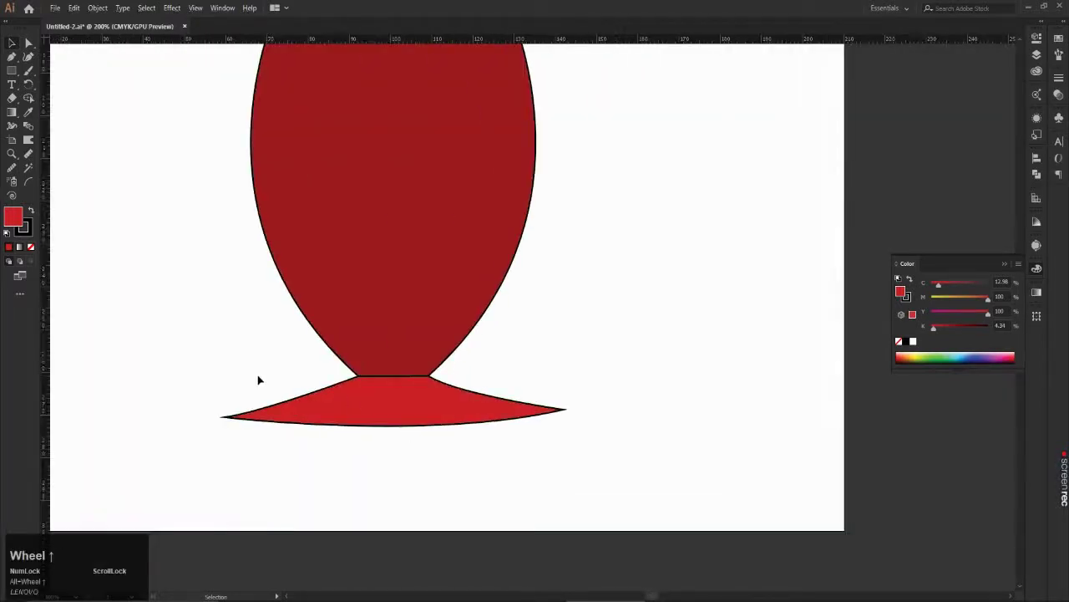
pyautogui.moveTo(258, 380); pyautogui.dragTo(320, 476)
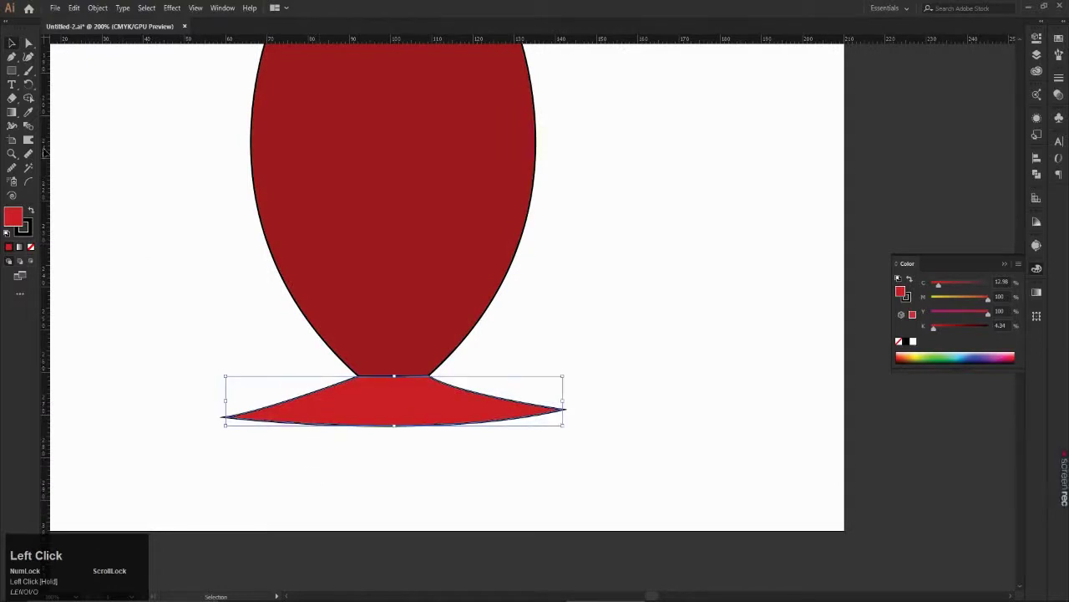
pyautogui.click(28, 111)
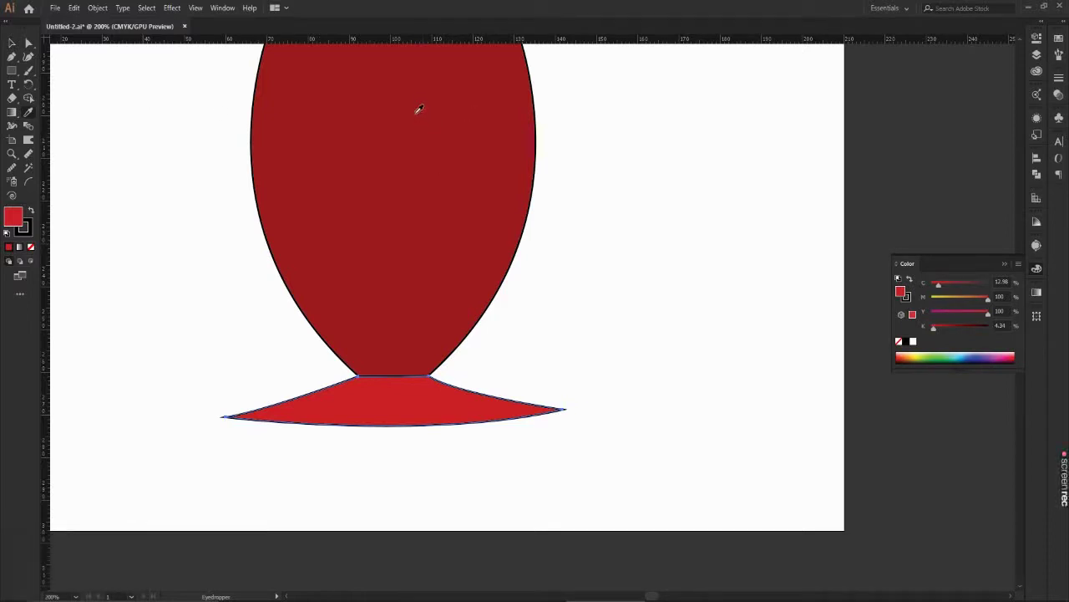
pyautogui.click(361, 233)
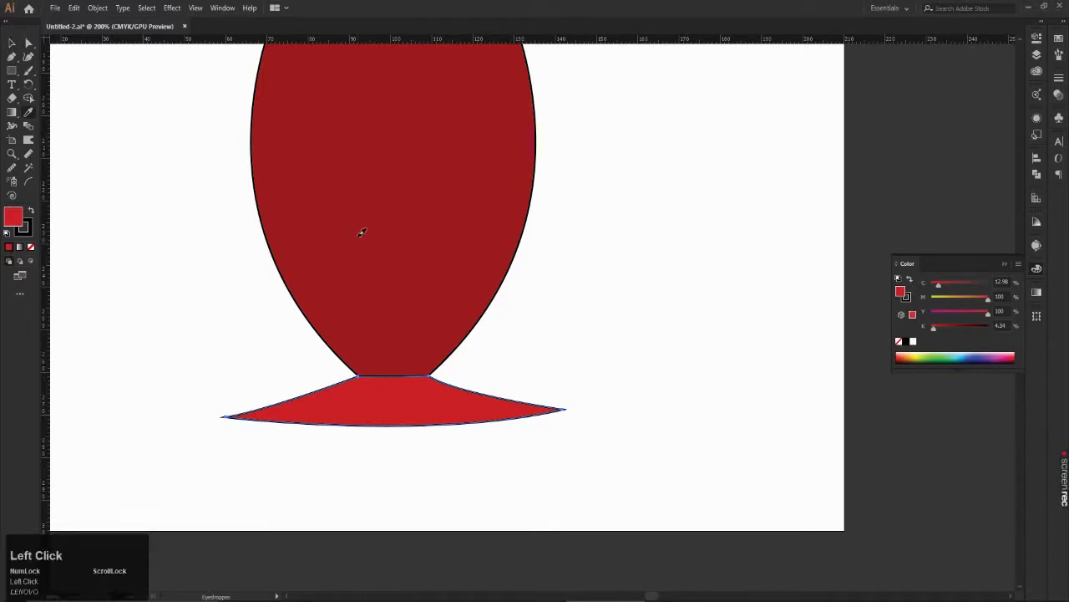
pyautogui.click(11, 43)
pyautogui.click(151, 138)
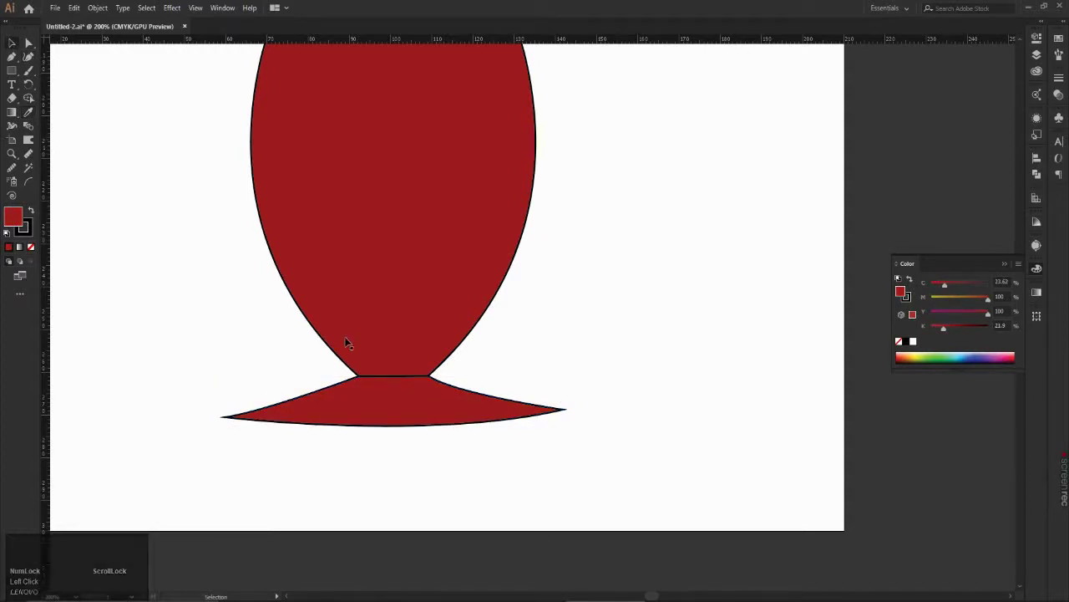
# Step: Sample the domed lid's very dark red with the Eyedropper while no object is selected
pyautogui.scroll(-3, 342, 347)
pyautogui.scroll(5, 329, 59)
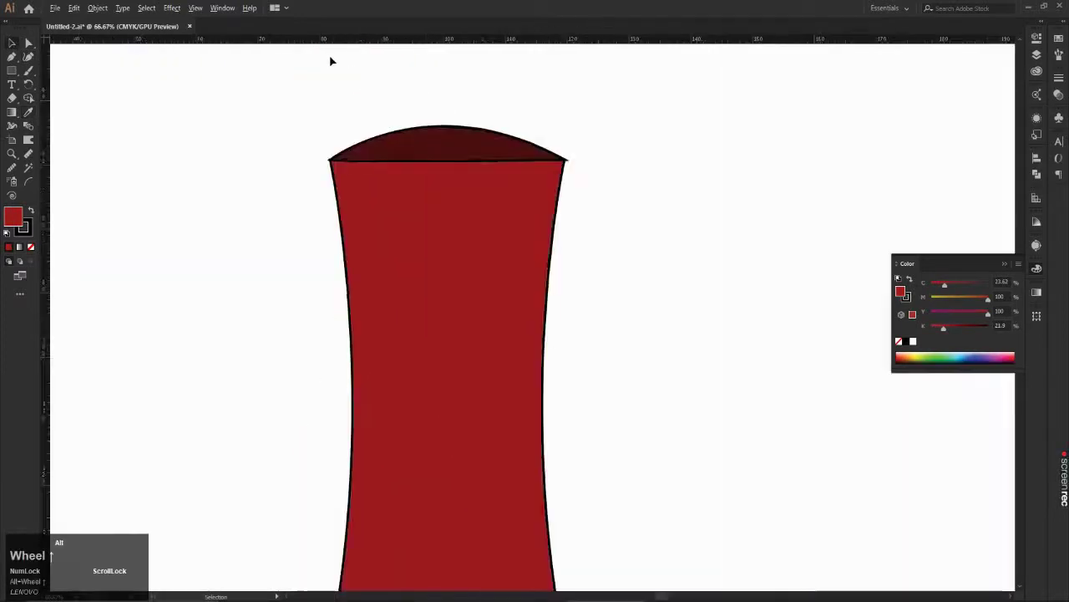
pyautogui.click(29, 112)
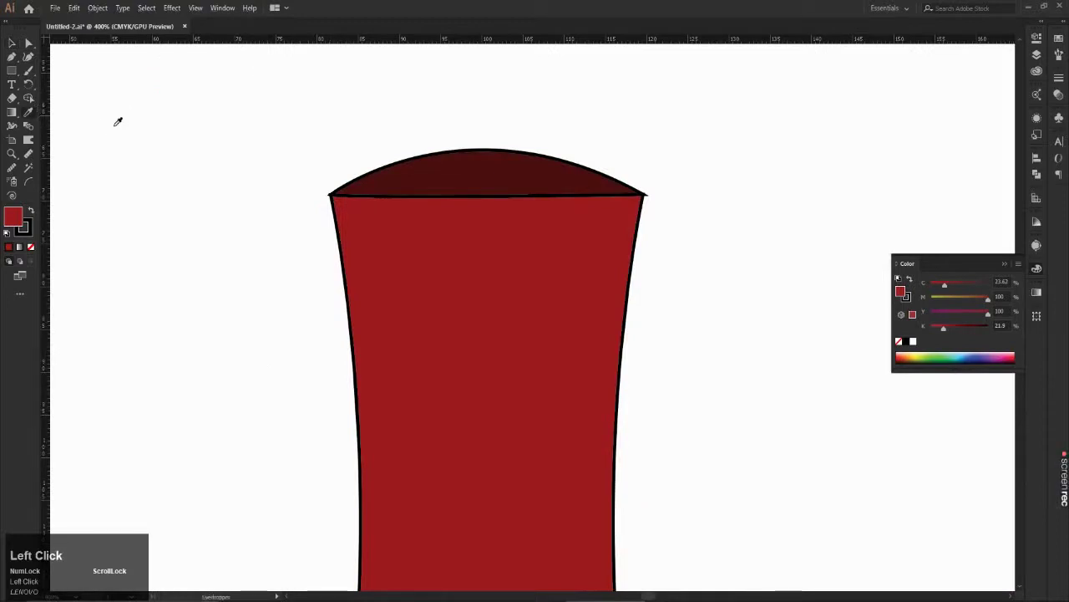
pyautogui.click(483, 175)
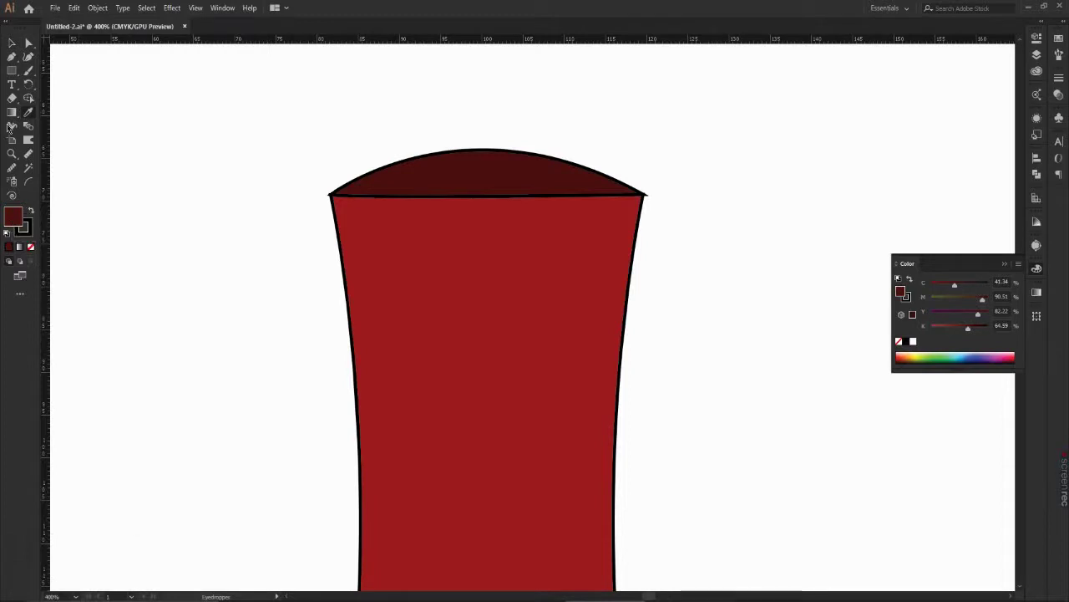
pyautogui.click(10, 46)
pyautogui.click(10, 48)
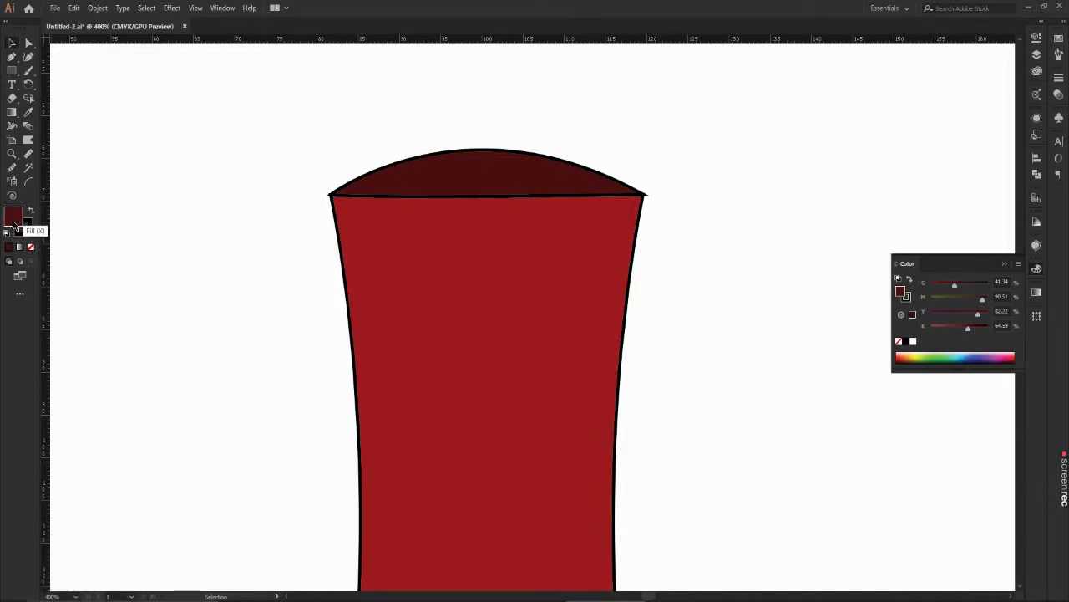
pyautogui.scroll(-6, 226, 215)
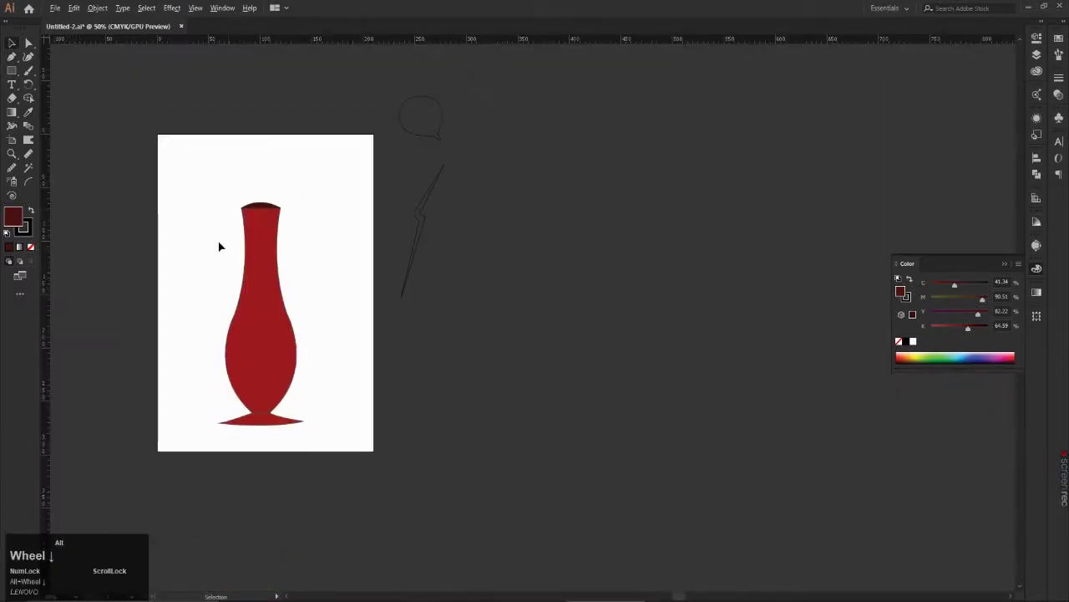
pyautogui.scroll(2, 219, 245)
pyautogui.scroll(3, 338, 161)
pyautogui.scroll(1, 206, 159)
pyautogui.moveTo(188, 162); pyautogui.dragTo(228, 202)
pyautogui.click(500, 248)
# Step: Swap the vase body's fill and stroke colours, check the outline up close, and swap them back
pyautogui.scroll(-3, 464, 304)
pyautogui.scroll(2, 433, 478)
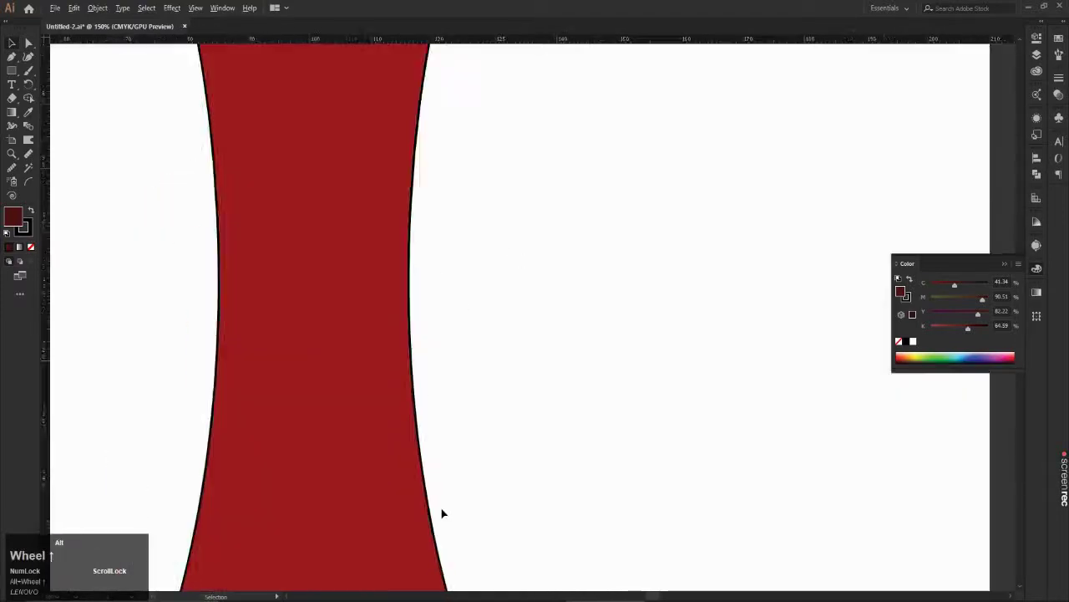
pyautogui.scroll(1, 443, 512)
pyautogui.moveTo(443, 307); pyautogui.dragTo(306, 397)
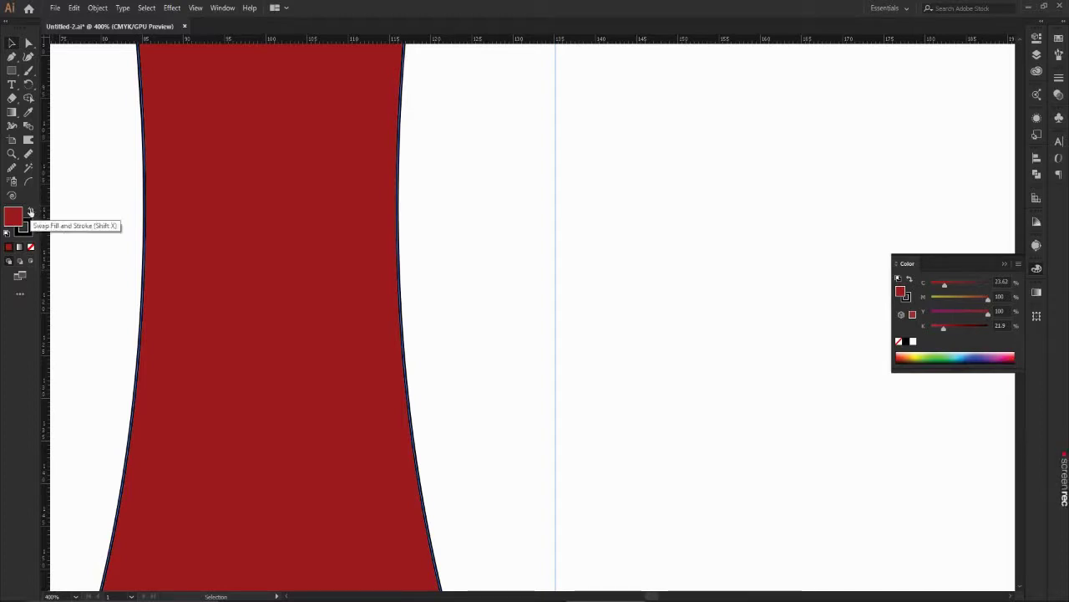
pyautogui.click(29, 212)
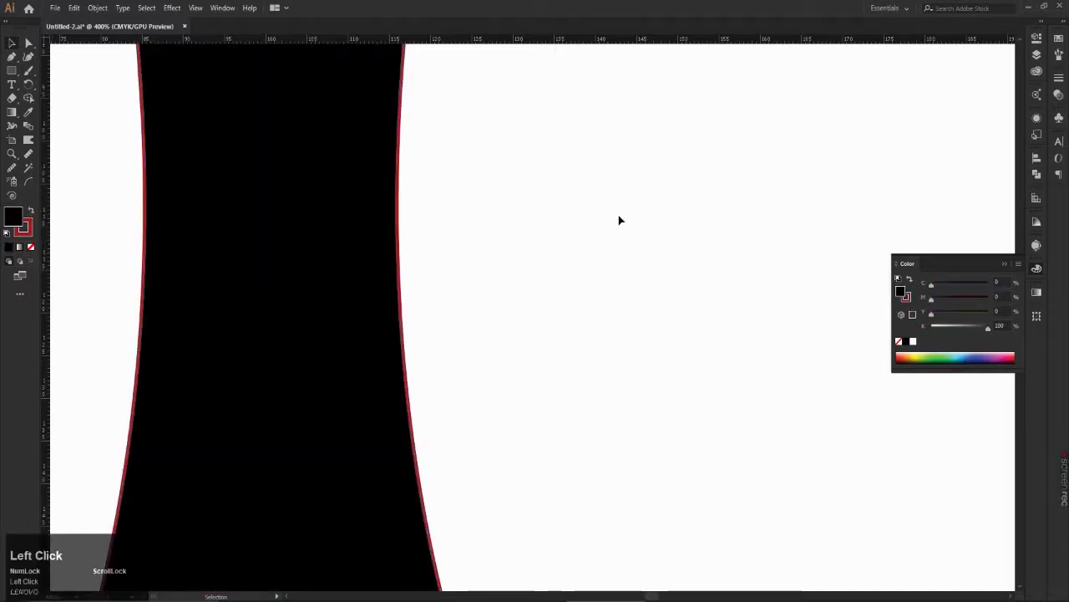
pyautogui.keyDown('alt'); pyautogui.scroll(-3, 476, 271); pyautogui.keyUp('alt')
pyautogui.keyDown('alt'); pyautogui.scroll(5, 478, 267); pyautogui.keyUp('alt')
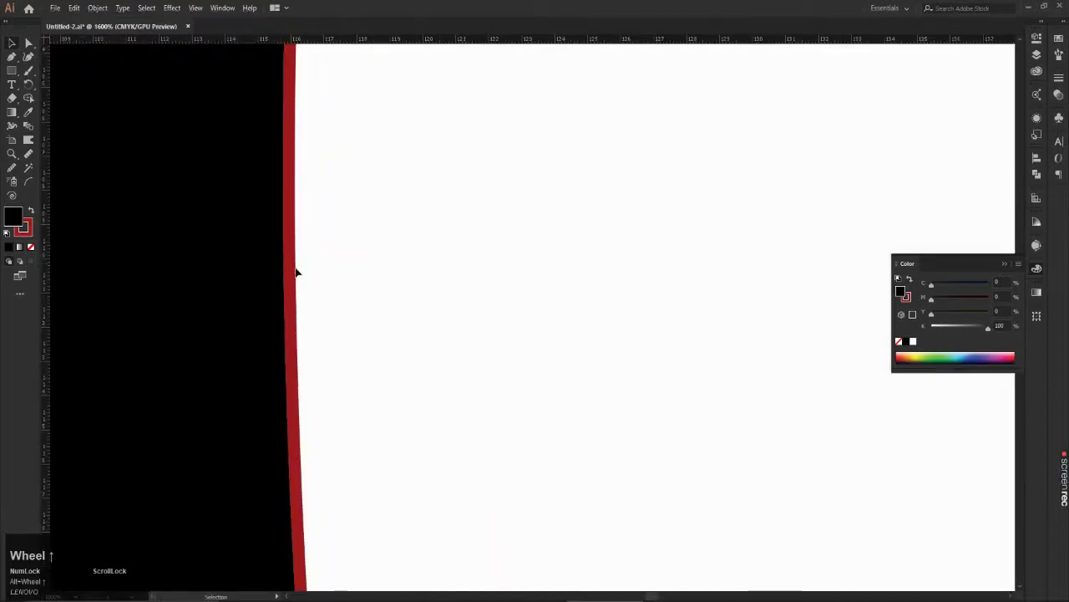
pyautogui.click(155, 292)
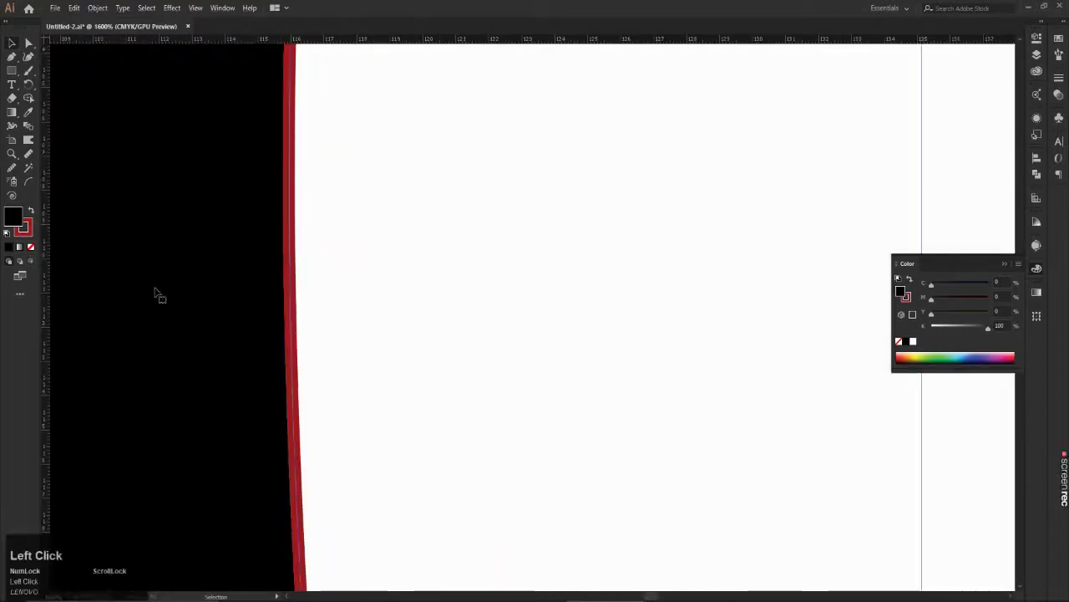
pyautogui.click(30, 211)
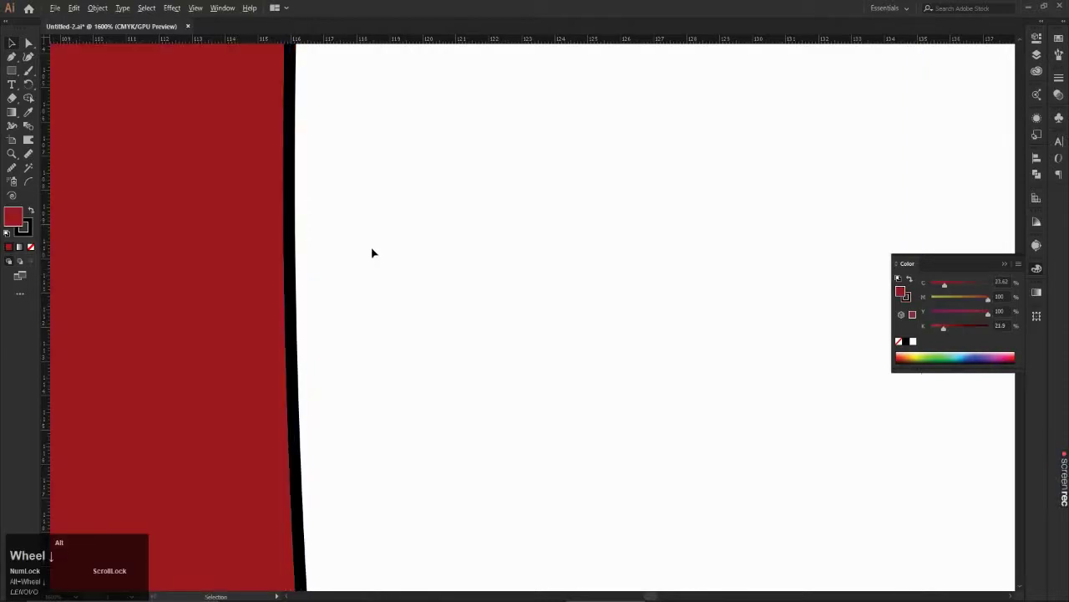
pyautogui.scroll(-10, 373, 255)
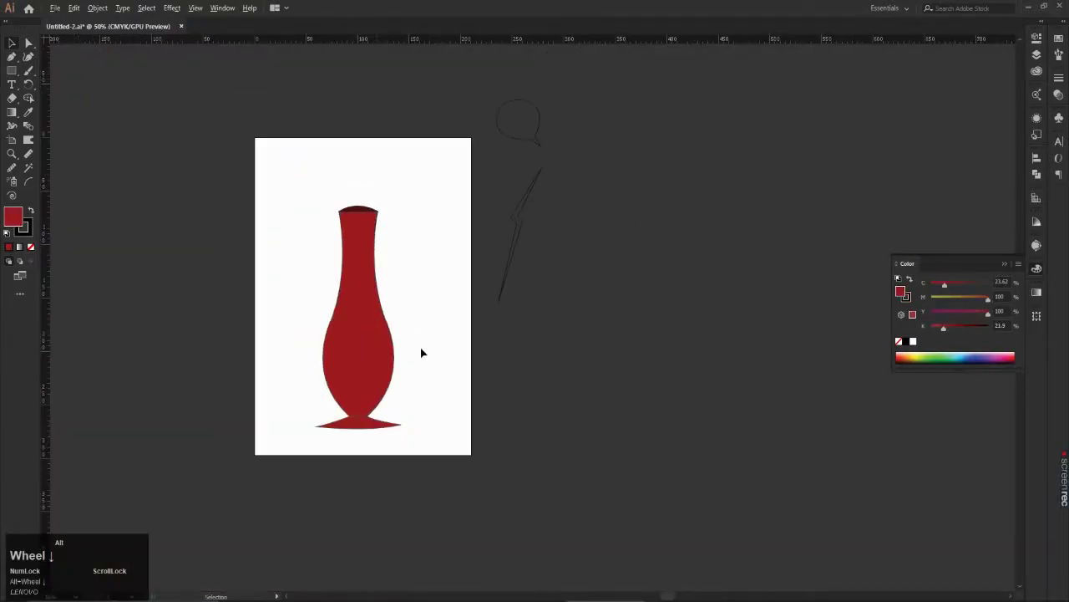
# Step: Remove the stroke from the vase's lid, body and foot together, and deselect them
pyautogui.scroll(1, 423, 355)
pyautogui.moveTo(418, 121); pyautogui.dragTo(236, 512)
pyautogui.click(27, 227)
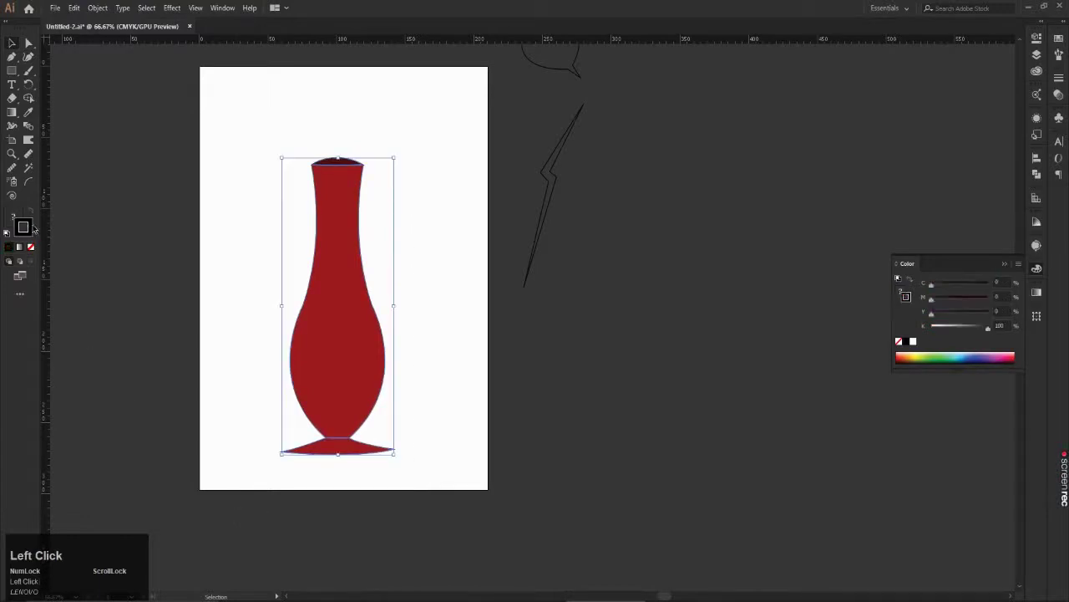
pyautogui.click(32, 248)
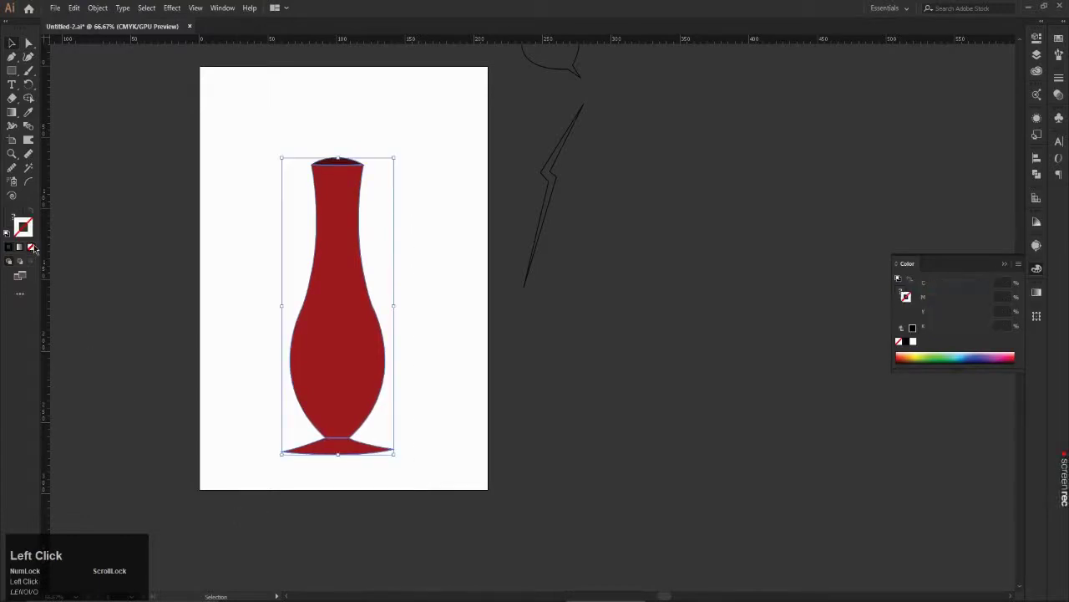
pyautogui.click(205, 241)
# Step: Isolate the flared foot, nudge it upward to close the thin gap below the vase body, and exit isolation
pyautogui.scroll(3, 360, 406)
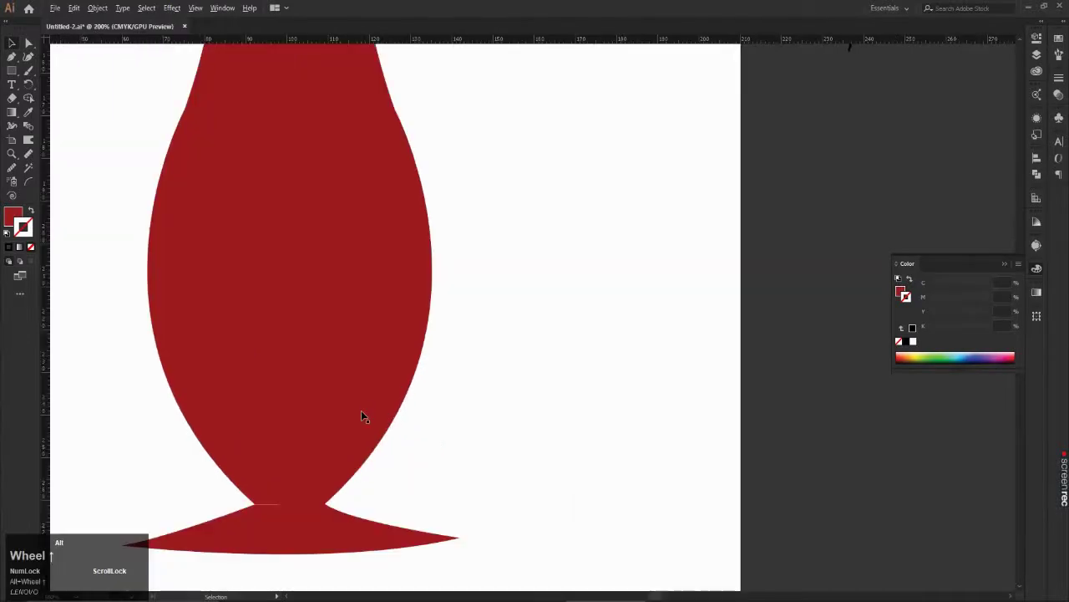
pyautogui.scroll(-3, 361, 415)
pyautogui.scroll(7, 293, 445)
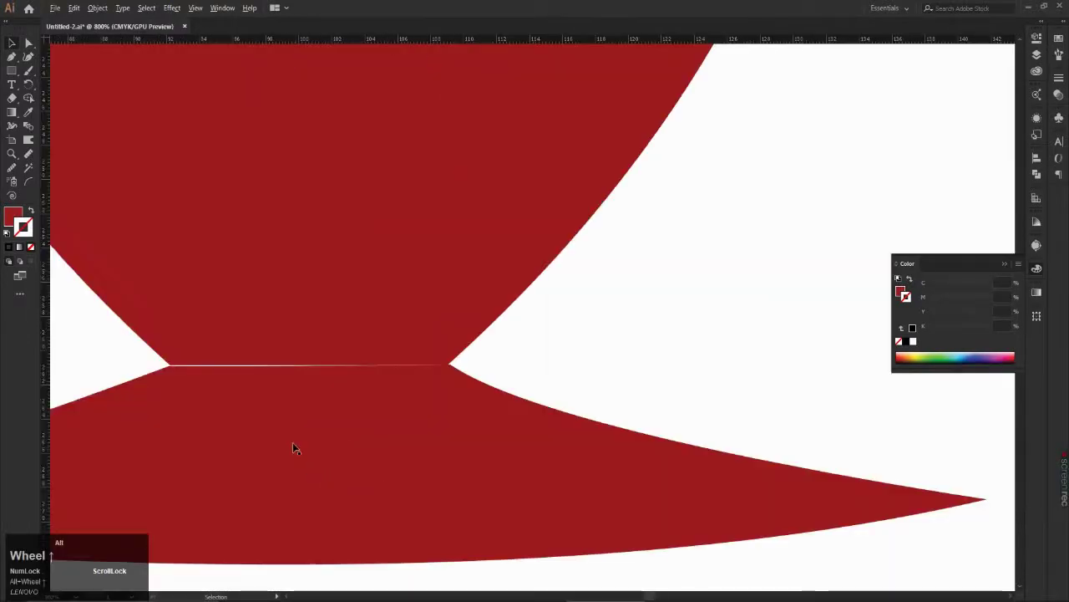
pyautogui.doubleClick(301, 404)
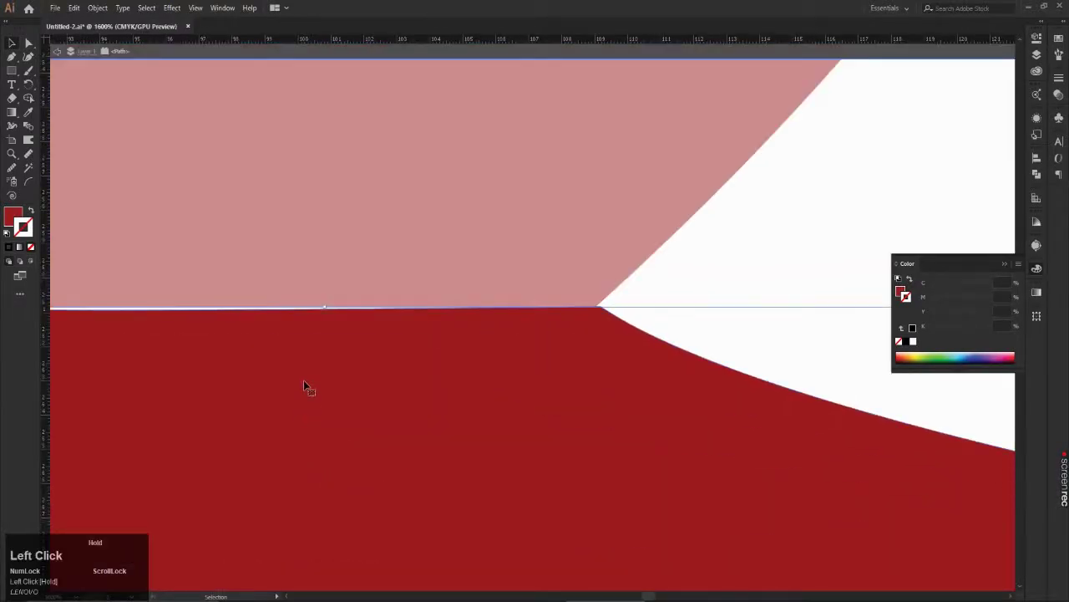
pyautogui.moveTo(304, 379); pyautogui.dragTo(307, 382)
pyautogui.click(711, 275)
pyautogui.scroll(-4, 636, 285)
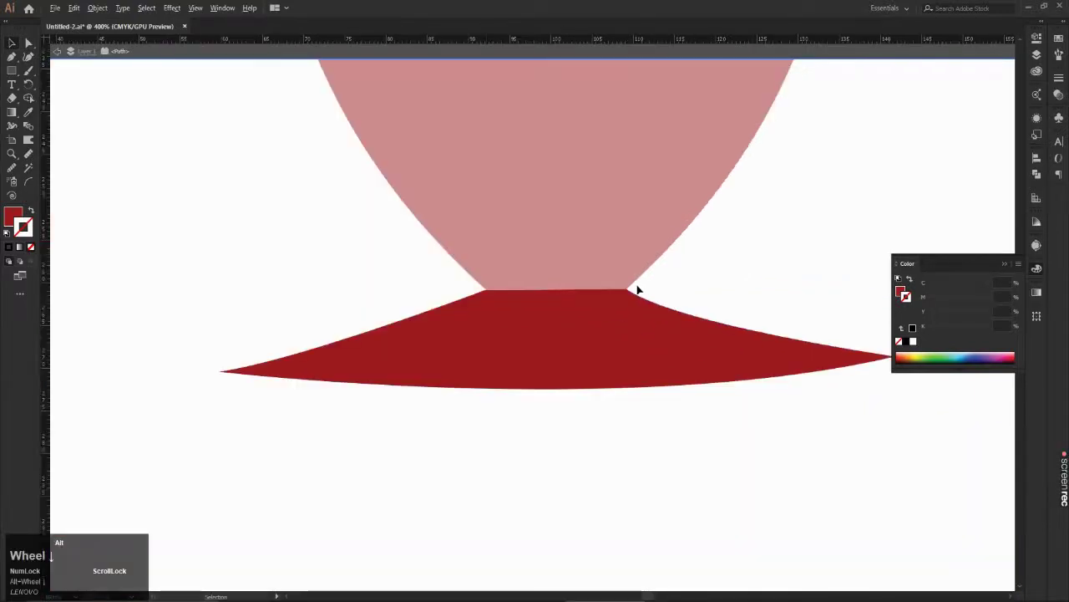
pyautogui.doubleClick(120, 121)
pyautogui.scroll(-5, 282, 261)
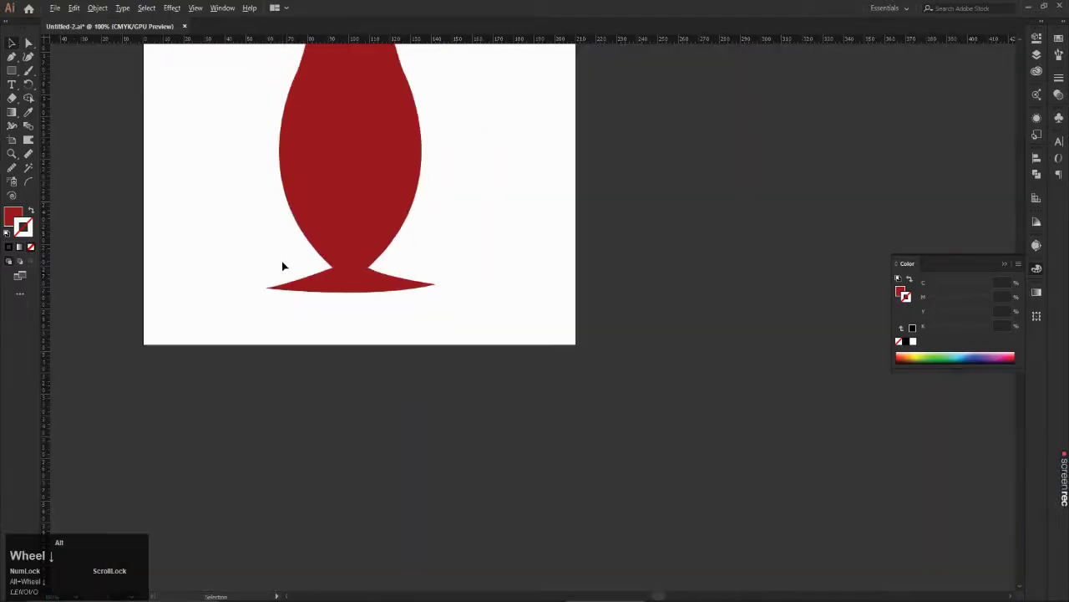
pyautogui.scroll(-1, 327, 81)
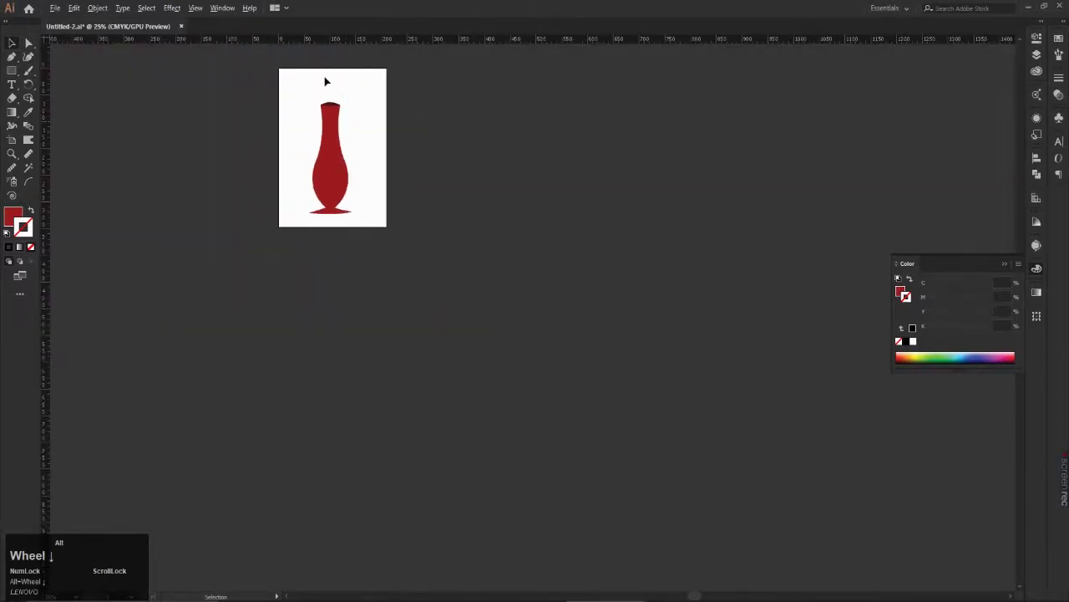
# Step: Move the complete vase off the artboard to the empty area on its right
pyautogui.scroll(3, 324, 78)
pyautogui.scroll(-3, 358, 162)
pyautogui.moveTo(398, 143); pyautogui.dragTo(304, 376)
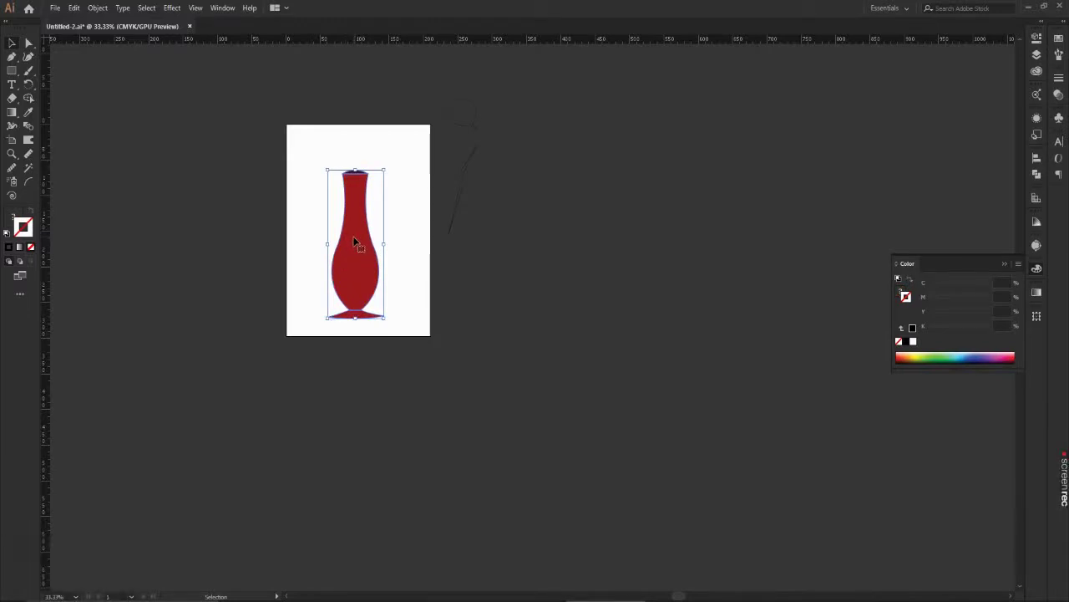
pyautogui.moveTo(353, 240); pyautogui.dragTo(526, 259)
# Step: Move the lightning bolt and the speech bubble onto the artboard, with the bubble to the bolt's upper left
pyautogui.click(463, 185)
pyautogui.moveTo(465, 174); pyautogui.dragTo(393, 210)
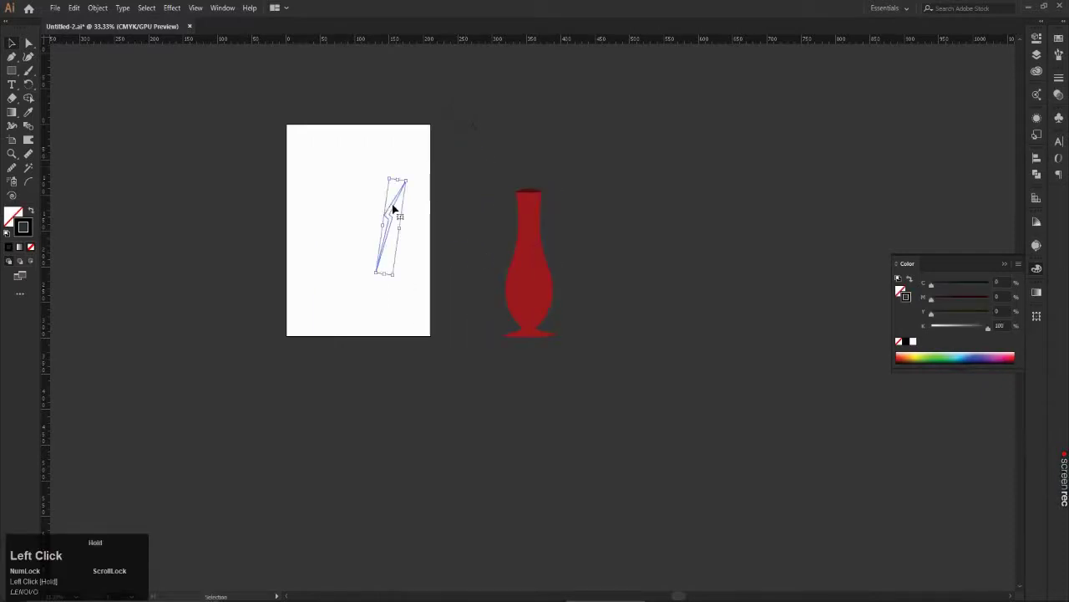
pyautogui.click(456, 117)
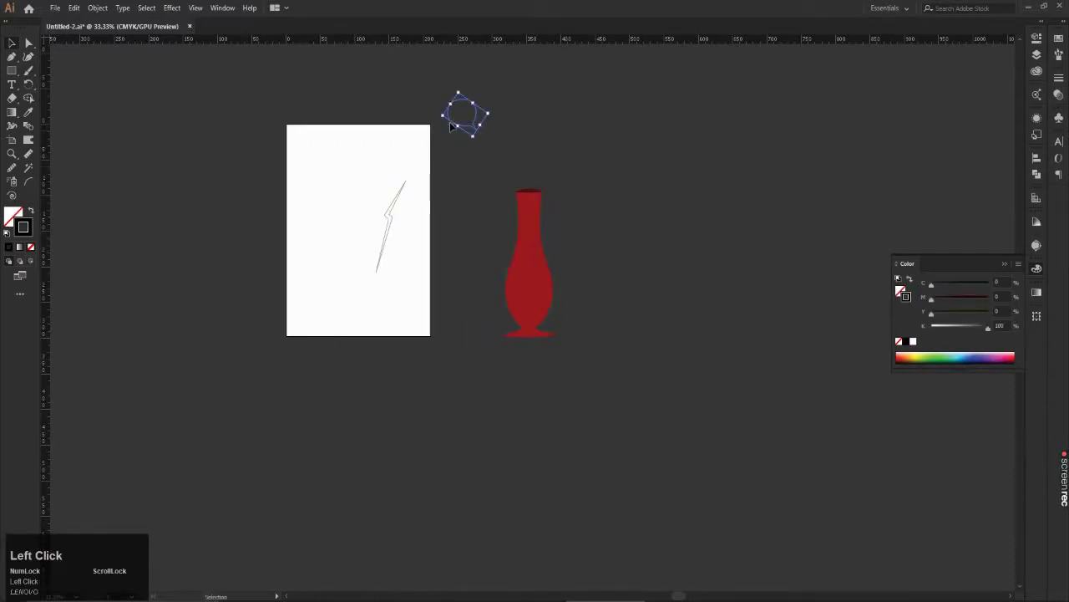
pyautogui.moveTo(452, 123); pyautogui.dragTo(337, 194)
# Step: Pull the vase body away from its lid and foot as a separate piece, and undo the move
pyautogui.moveTo(531, 224)
pyautogui.mouseDown()
pyautogui.moveTo(375, 232)
pyautogui.moveTo(537, 231)
pyautogui.mouseUp()
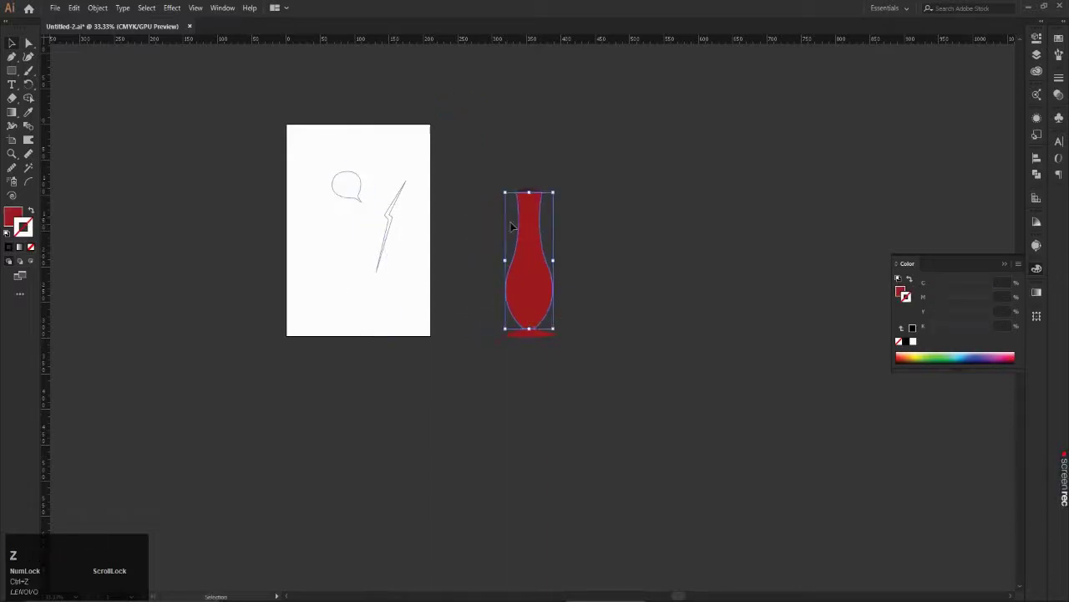
pyautogui.scroll(1, 622, 231)
pyautogui.scroll(1, 623, 232)
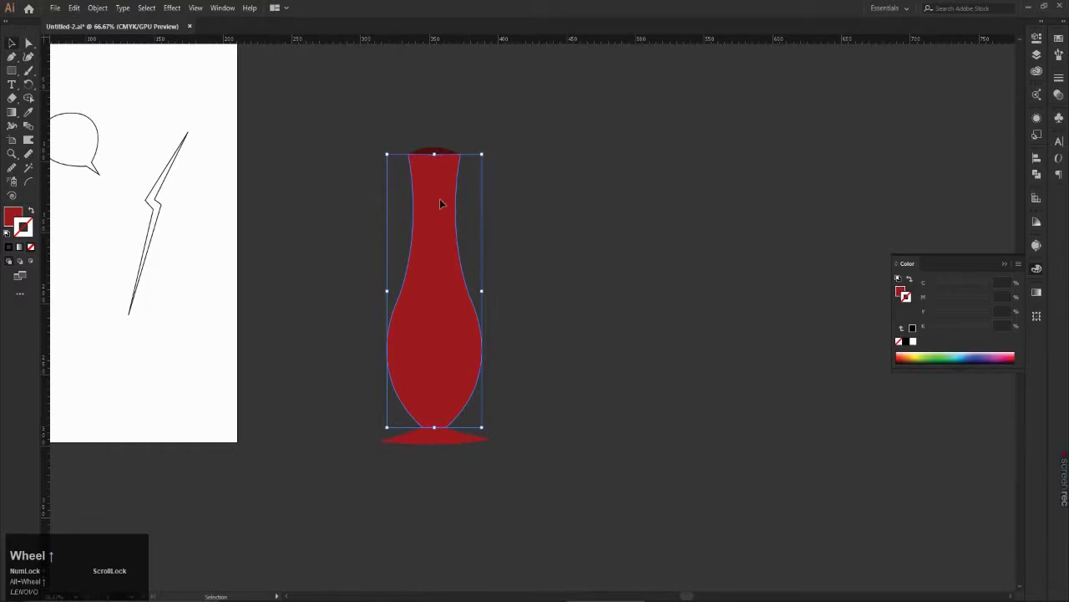
pyautogui.moveTo(439, 200); pyautogui.dragTo(584, 234)
pyautogui.moveTo(500, 139); pyautogui.dragTo(289, 177)
pyautogui.moveTo(499, 367); pyautogui.dragTo(395, 503)
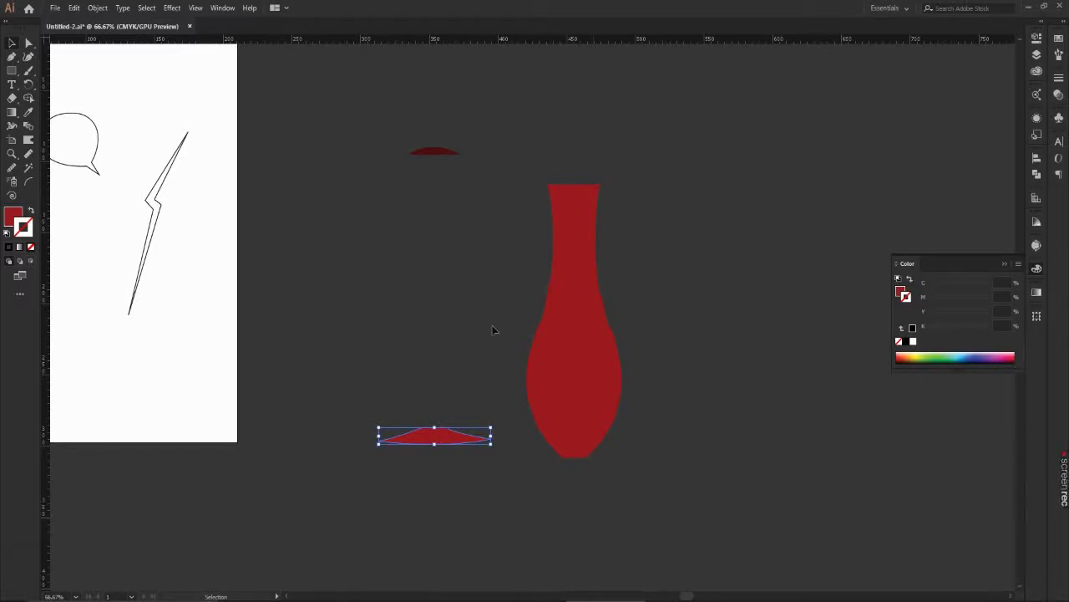
pyautogui.hotkey('ctrl', 'z')
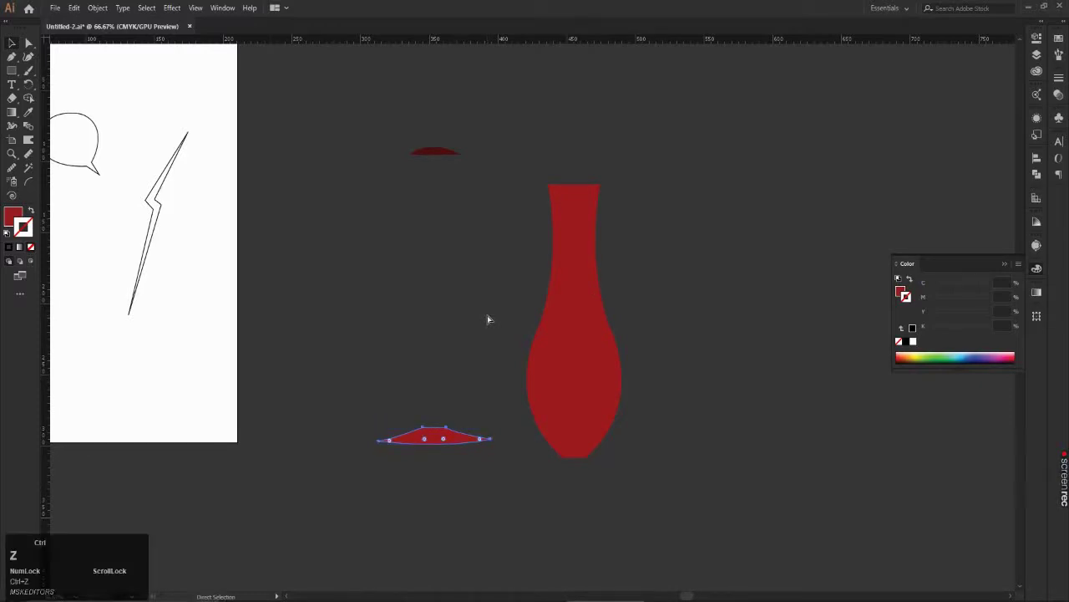
# Step: Select the vase's lid, body and foot together and group them into one object
pyautogui.click(526, 151)
pyautogui.moveTo(477, 354); pyautogui.dragTo(478, 354)
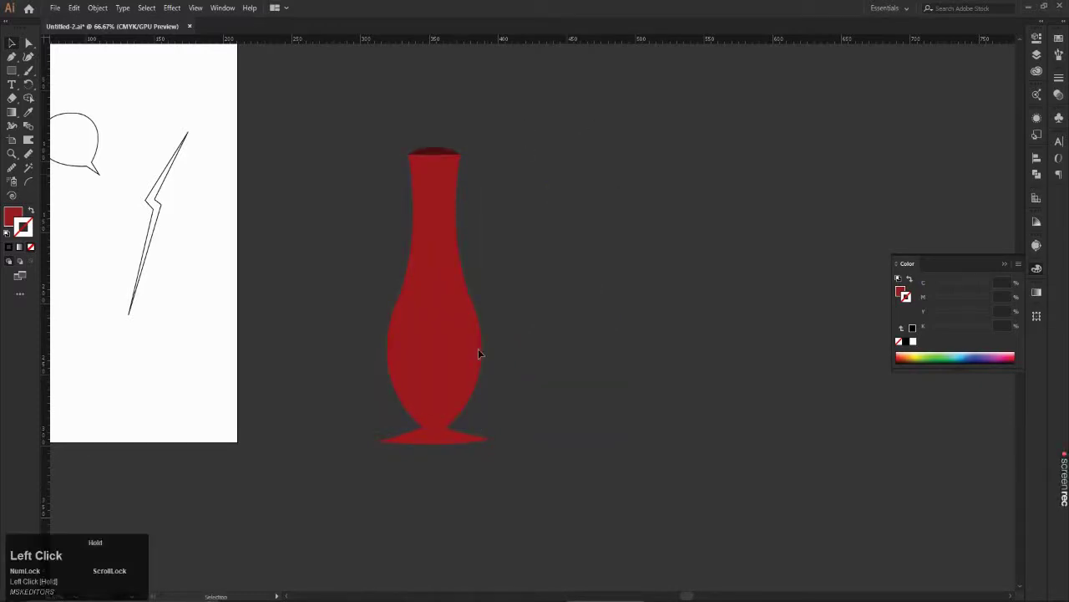
pyautogui.moveTo(319, 524); pyautogui.dragTo(320, 526)
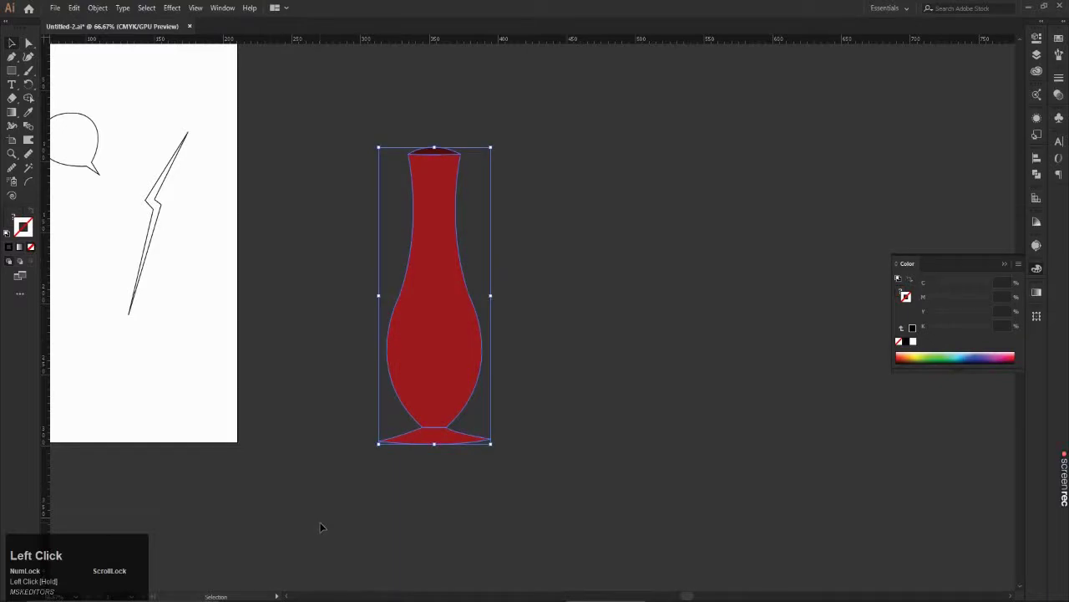
pyautogui.press('ctrl')
pyautogui.hotkey('ctrl', 'g')
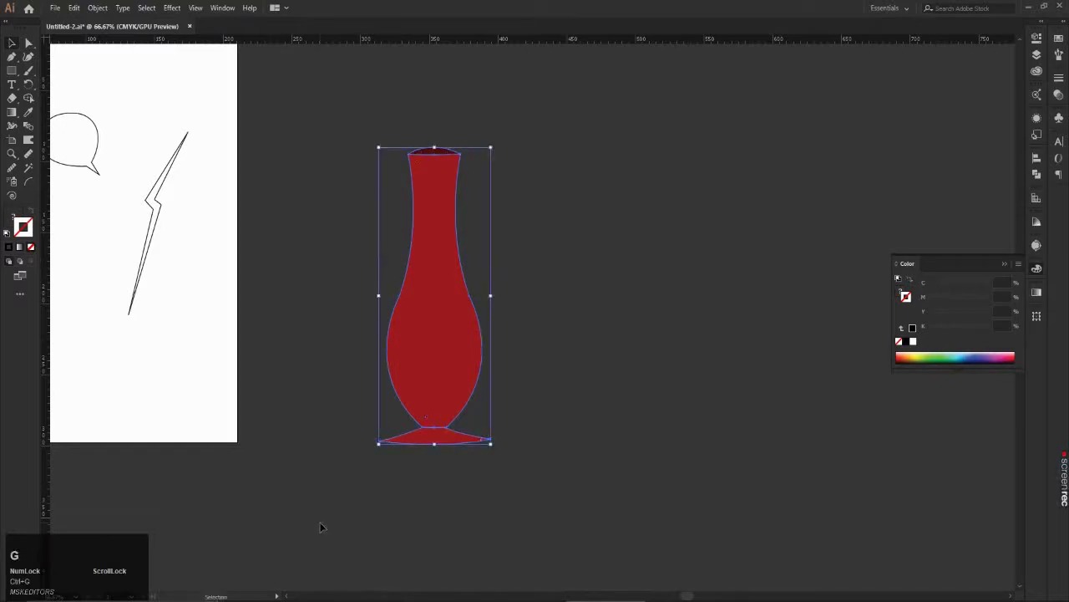
pyautogui.click(548, 118)
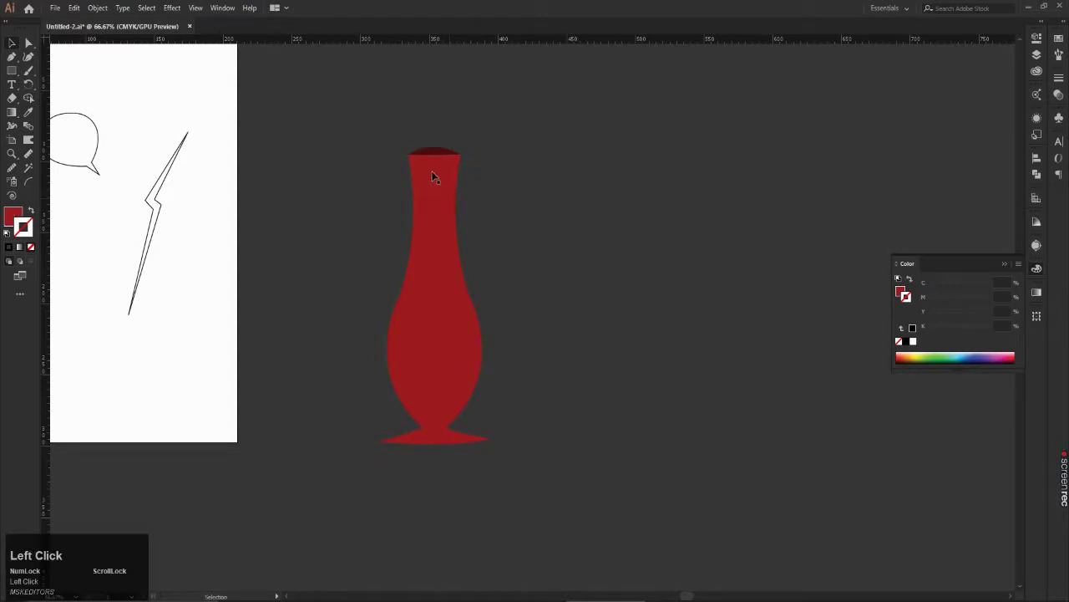
# Step: Move the grouped vase farther from the artboard, and undo the move and the grouping
pyautogui.moveTo(434, 177); pyautogui.dragTo(633, 143)
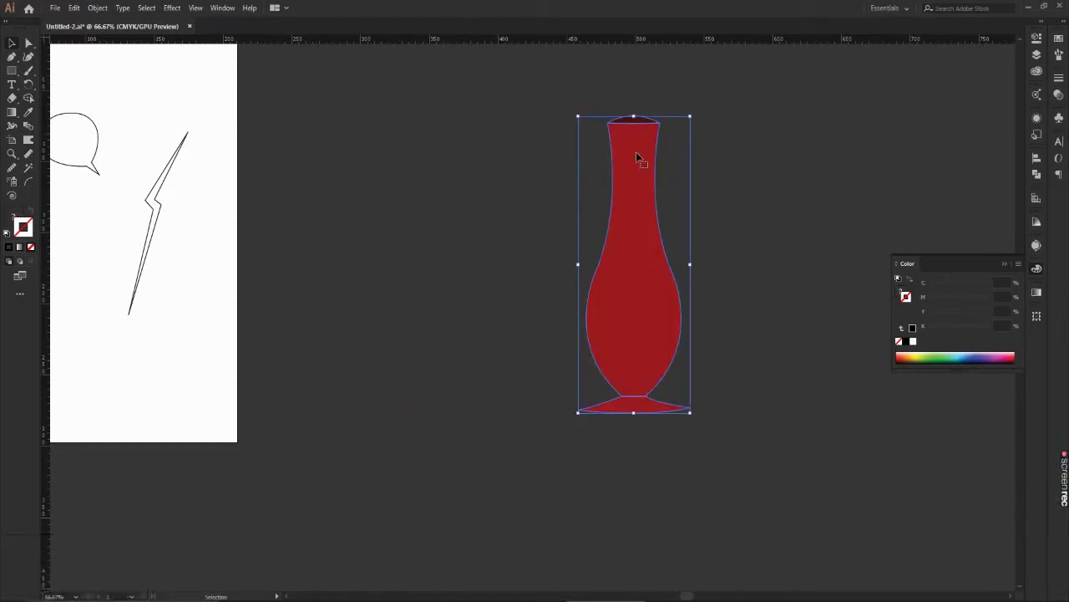
pyautogui.hotkey('ctrl', 'z')
pyautogui.hotkey('ctrl', 'z')
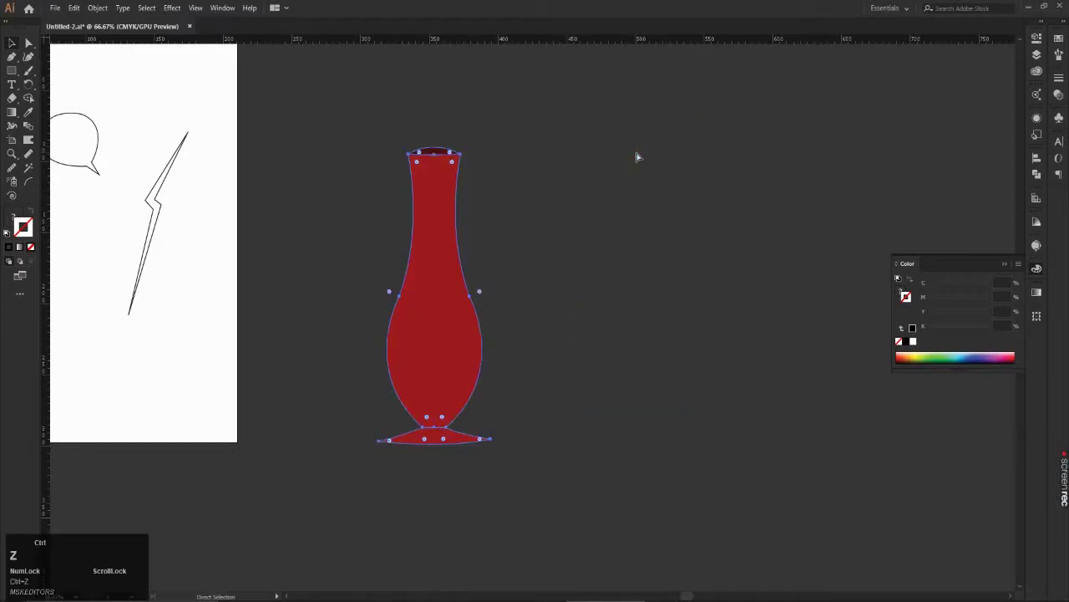
pyautogui.hotkey('ctrl', 'z')
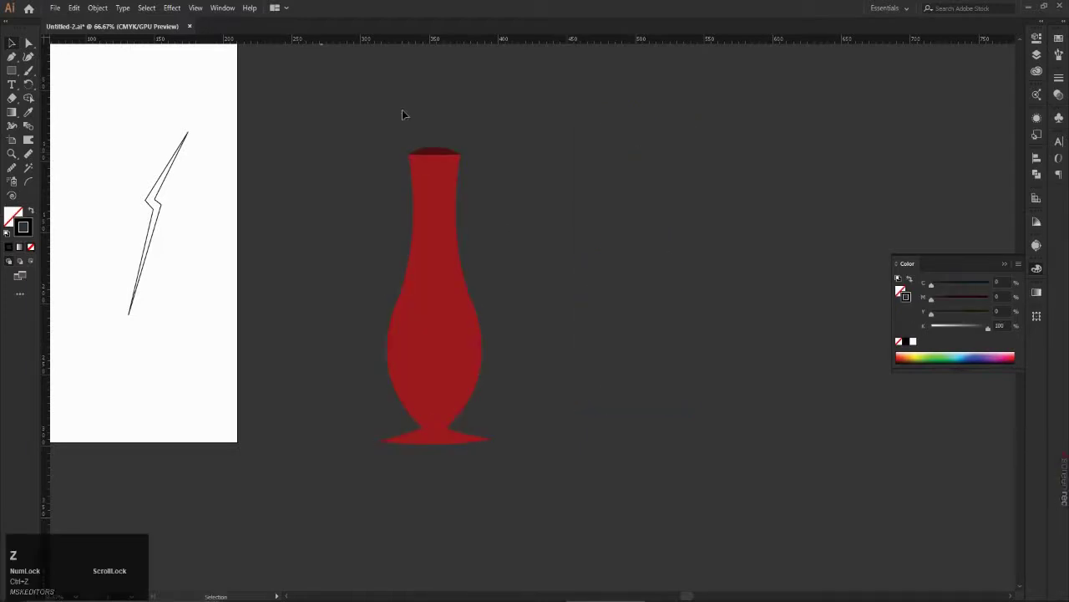
# Step: Reselect all three vase parts and group them again
pyautogui.click(416, 177)
pyautogui.click(600, 155)
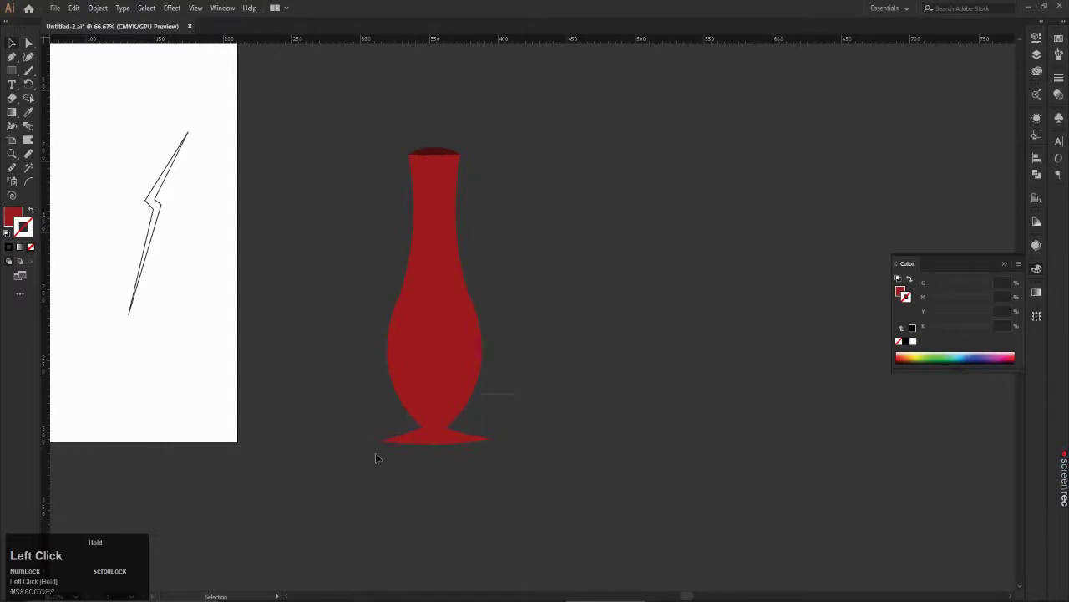
pyautogui.click(447, 318)
pyautogui.rightClick(447, 319)
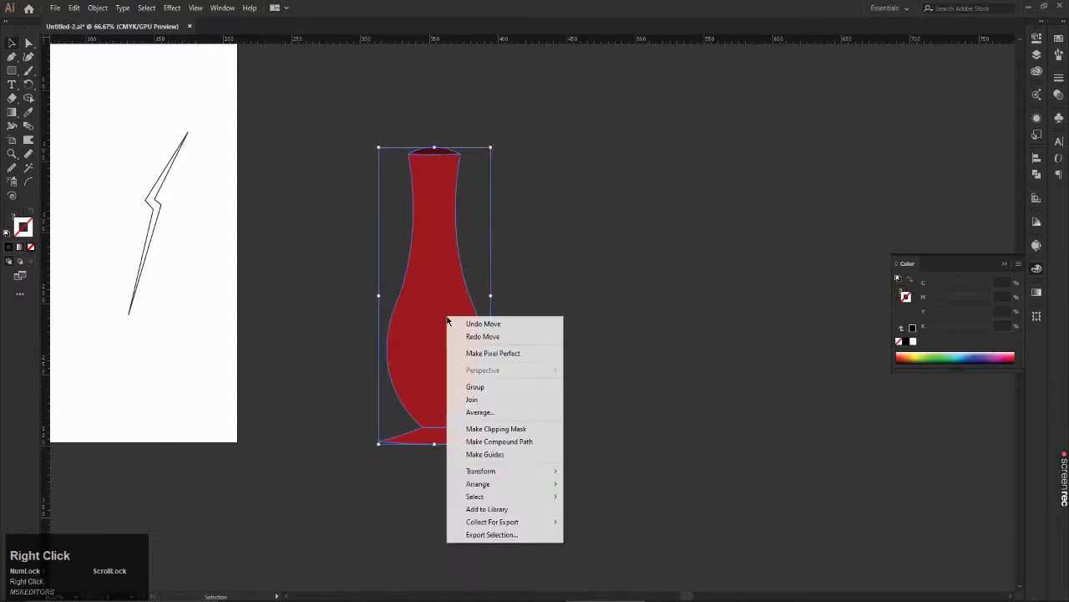
pyautogui.click(475, 386)
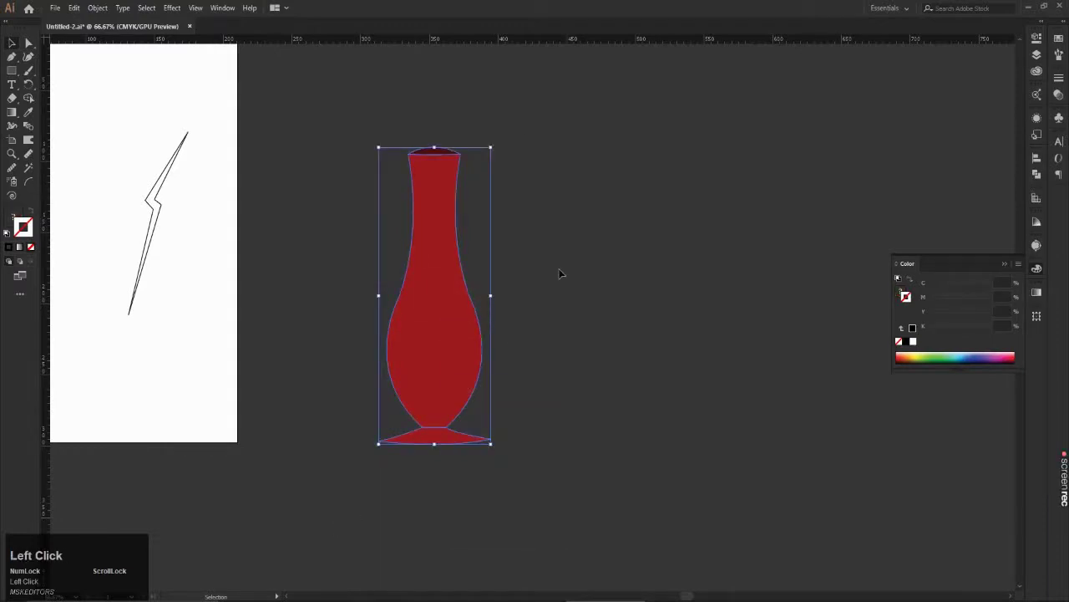
# Step: Shift the regrouped vase slightly downward, and undo both the move and the grouping
pyautogui.moveTo(447, 214); pyautogui.dragTo(410, 232)
pyautogui.click(611, 210)
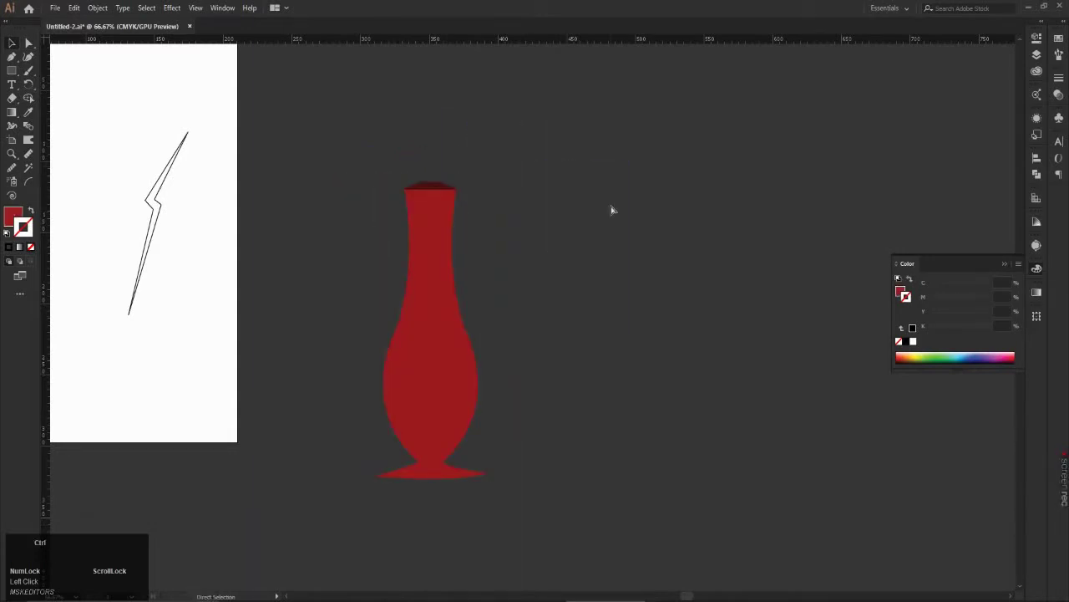
pyautogui.hotkey('ctrl', 'z')
pyautogui.hotkey('ctrl', 'z')
pyautogui.hotkey('ctrl', 'z')
pyautogui.hotkey('ctrl', 'z')
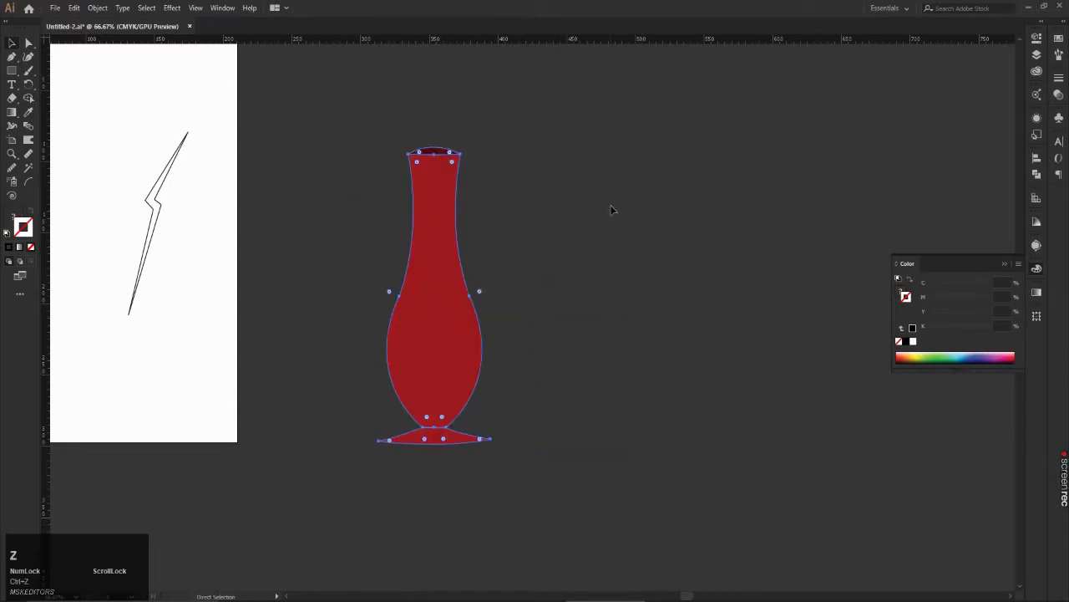
# Step: Group the separate lid, body and foot of the vase, and move the group left, closer to the artboard
pyautogui.click(576, 198)
pyautogui.click(447, 174)
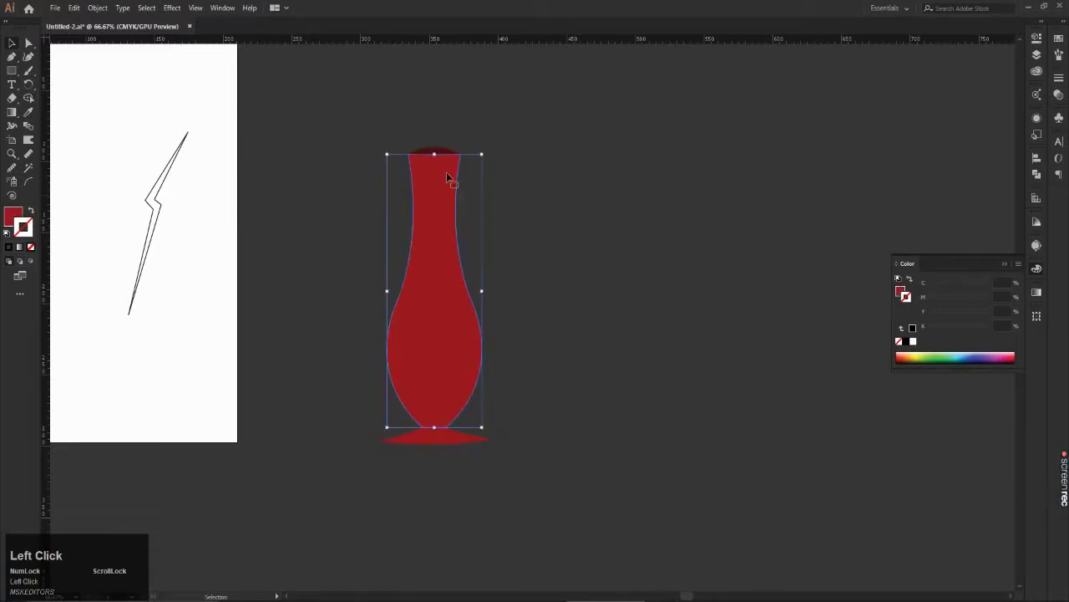
pyautogui.click(550, 168)
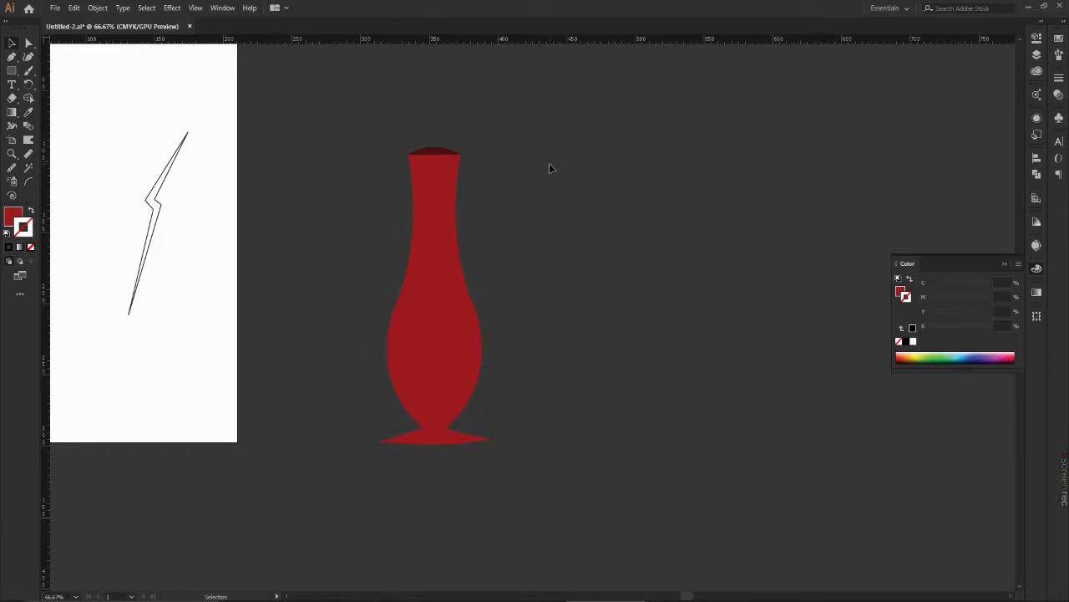
pyautogui.moveTo(346, 502); pyautogui.dragTo(460, 349)
pyautogui.rightClick(459, 347)
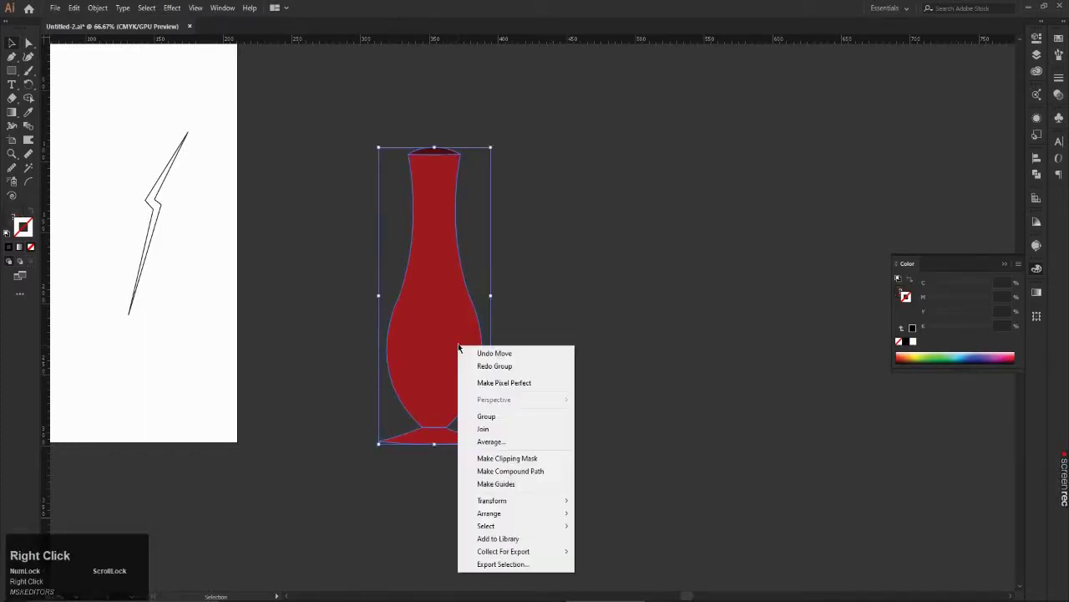
pyautogui.click(487, 417)
pyautogui.click(653, 351)
pyautogui.moveTo(432, 282); pyautogui.dragTo(376, 324)
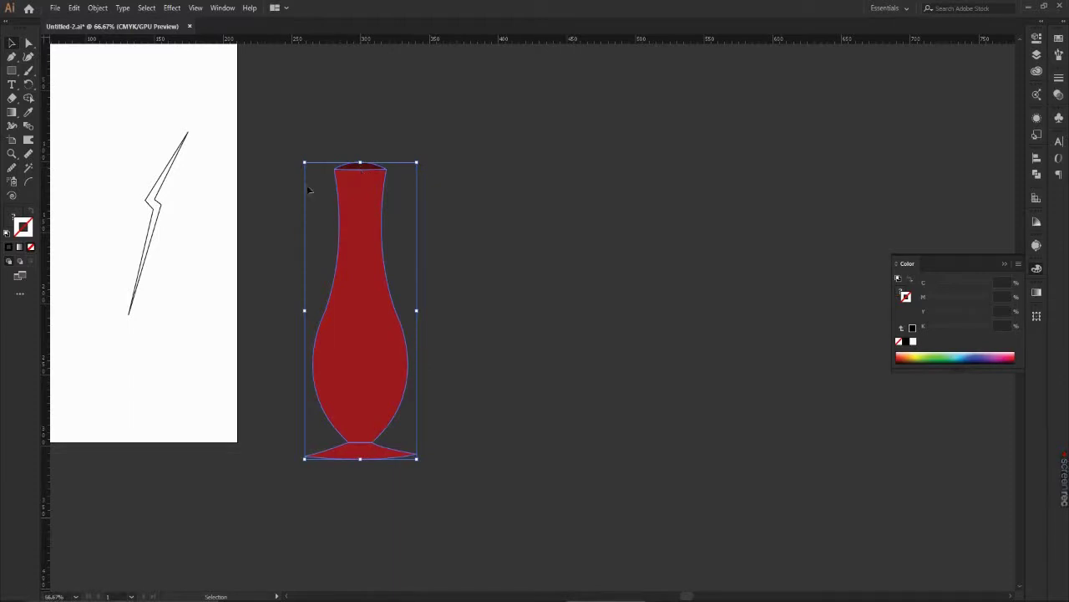
# Step: Try a near-black fill on the whole vase group, and undo the colour change
pyautogui.click(13, 113)
pyautogui.click(13, 112)
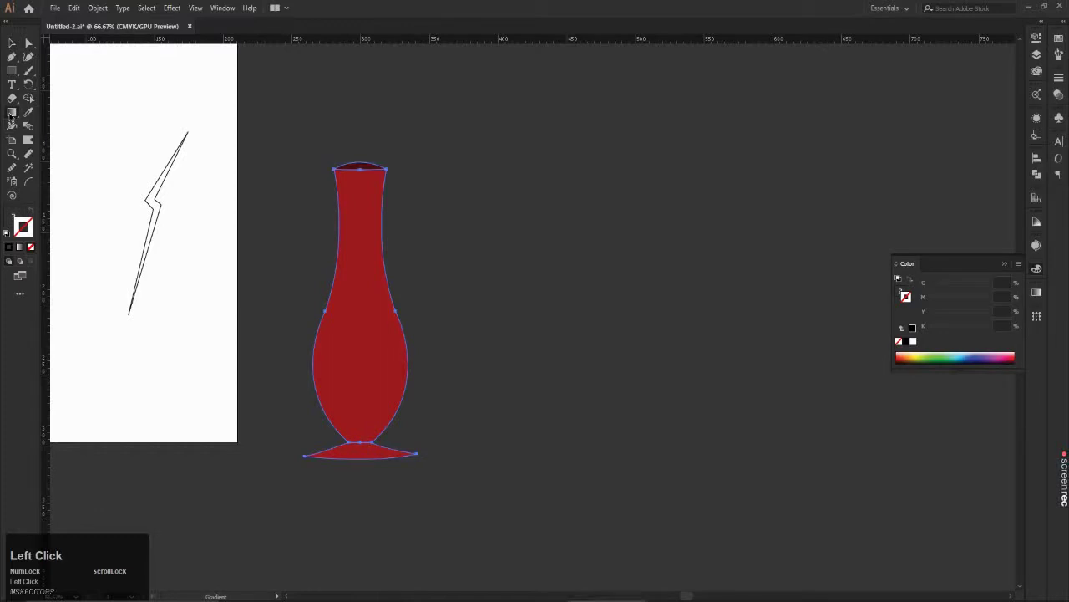
pyautogui.doubleClick(15, 223)
pyautogui.click(836, 434)
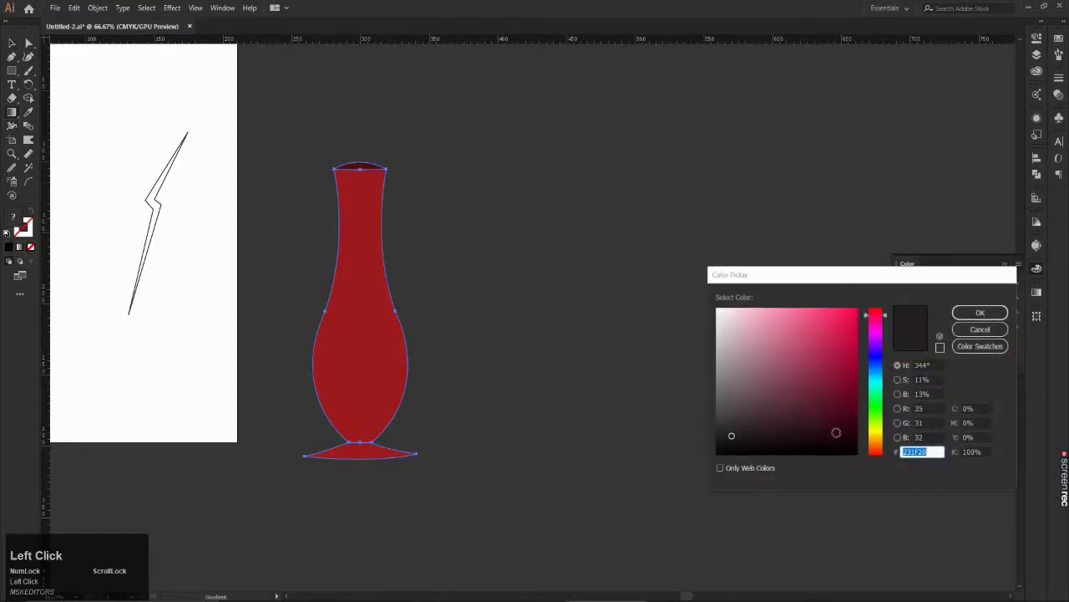
pyautogui.click(977, 313)
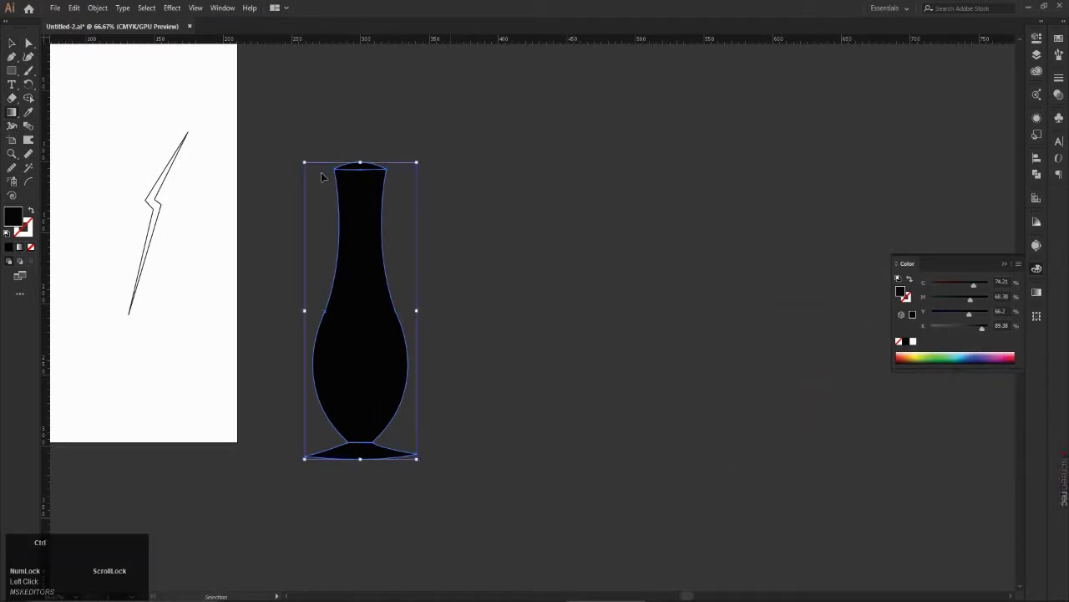
pyautogui.hotkey('ctrl', 'z')
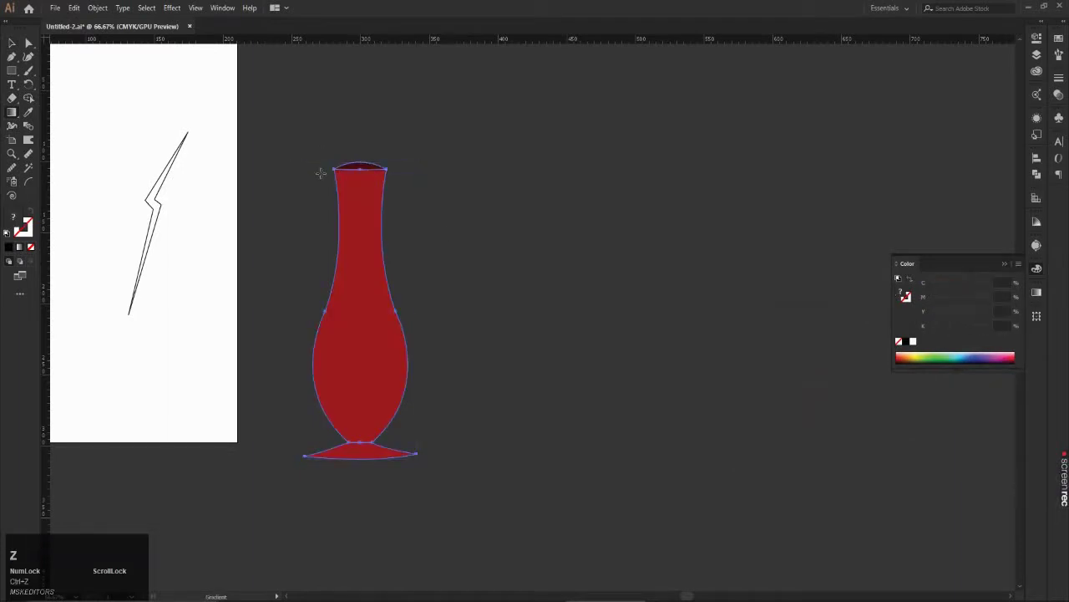
# Step: Ungroup the vase and fill only its lid with black
pyautogui.click(11, 41)
pyautogui.rightClick(350, 209)
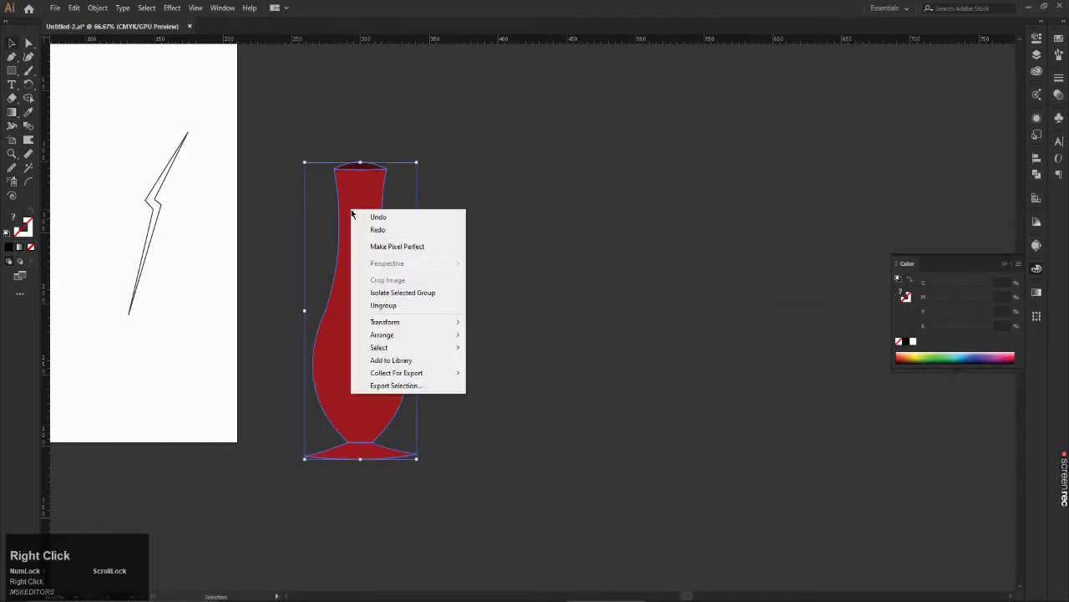
pyautogui.click(391, 306)
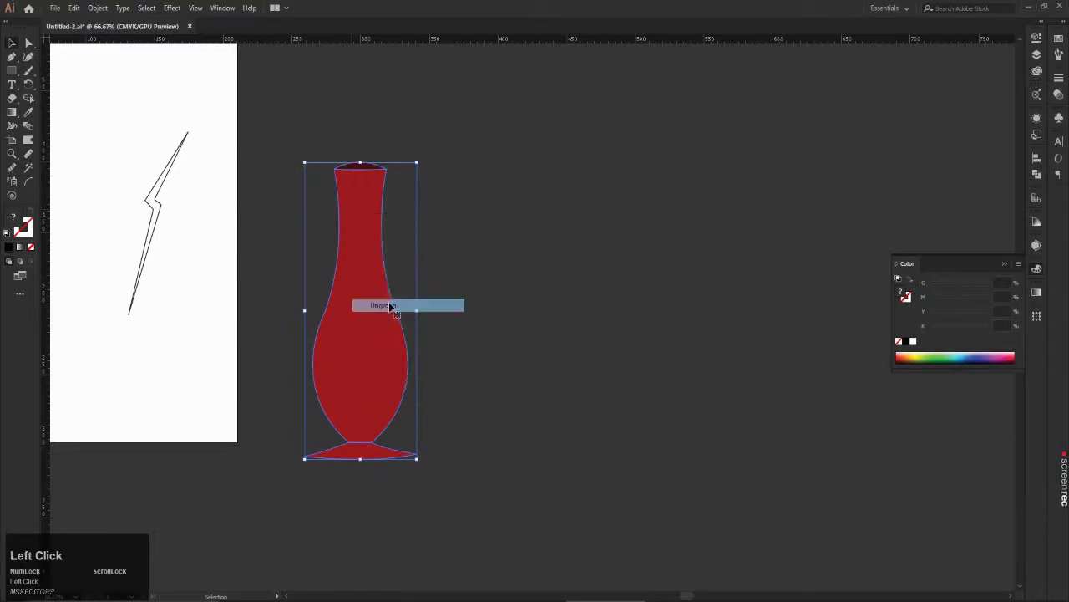
pyautogui.click(465, 249)
pyautogui.click(360, 165)
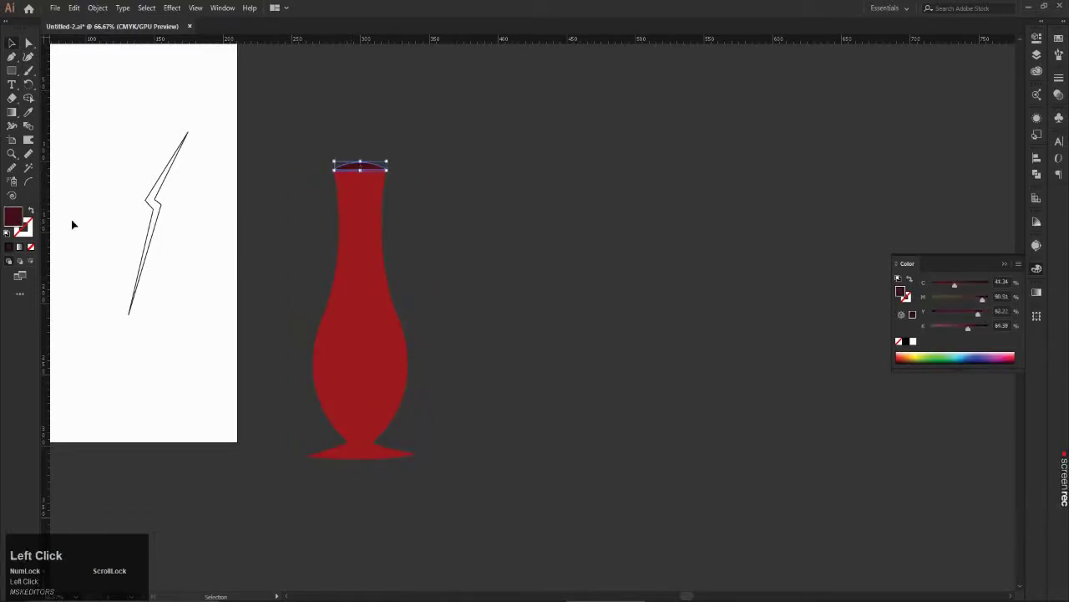
pyautogui.click(905, 341)
pyautogui.click(752, 292)
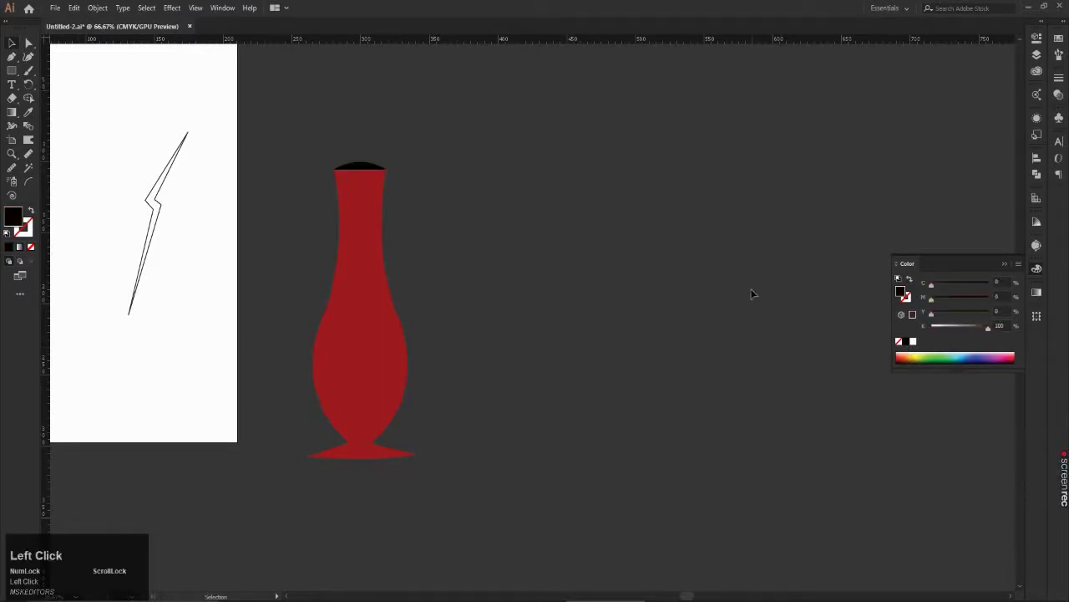
# Step: Group the black lid with the red body and foot so the vase is one object
pyautogui.keyDown('alt'); pyautogui.scroll(-1, 692, 299); pyautogui.keyUp('alt')
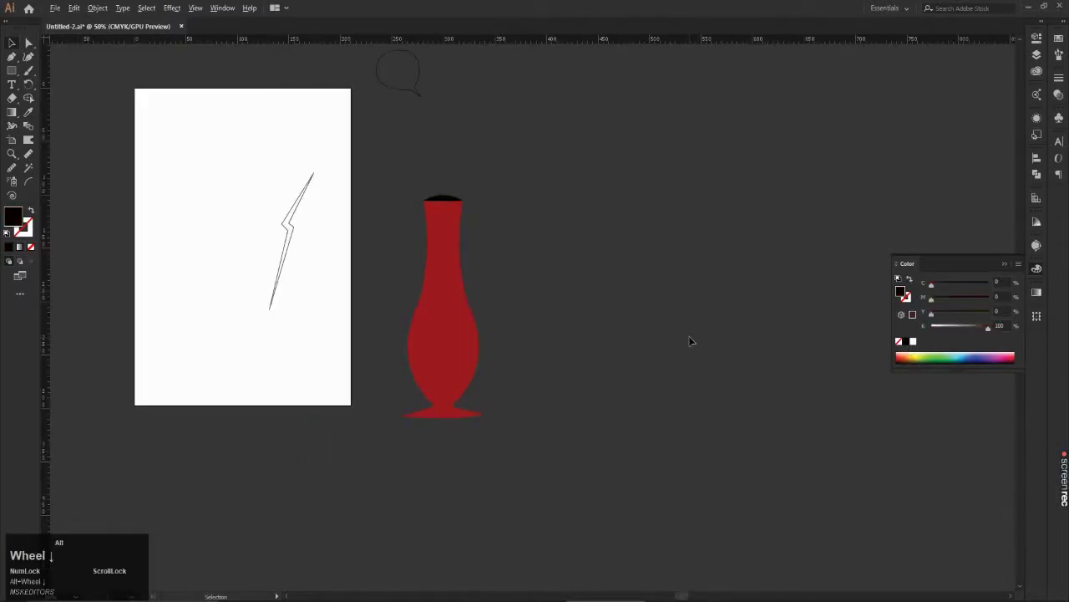
pyautogui.keyDown('alt'); pyautogui.scroll(1, 666, 390); pyautogui.keyUp('alt')
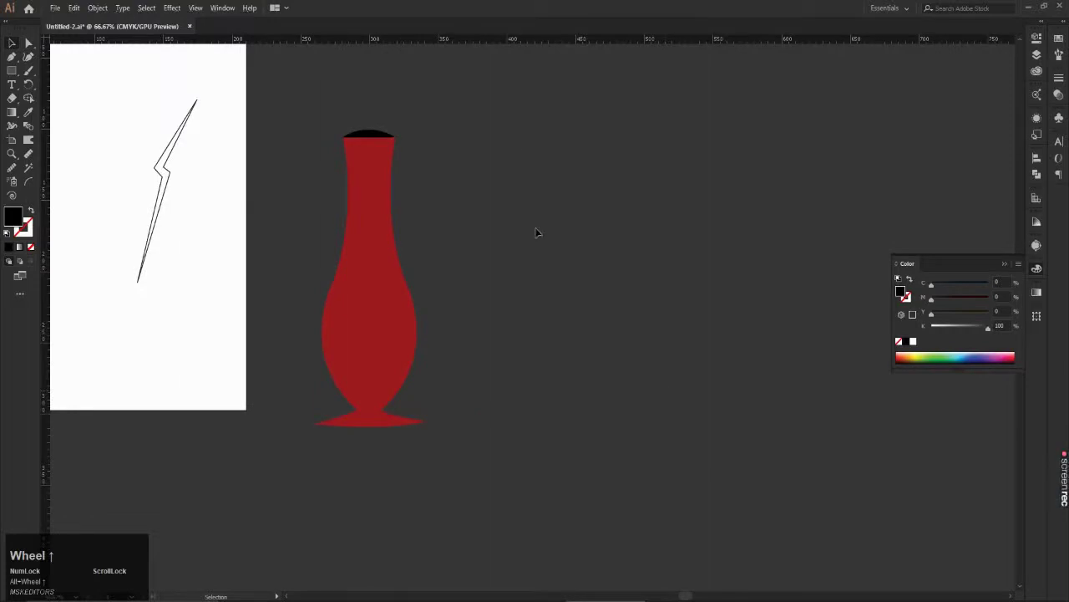
pyautogui.moveTo(470, 101); pyautogui.dragTo(303, 465)
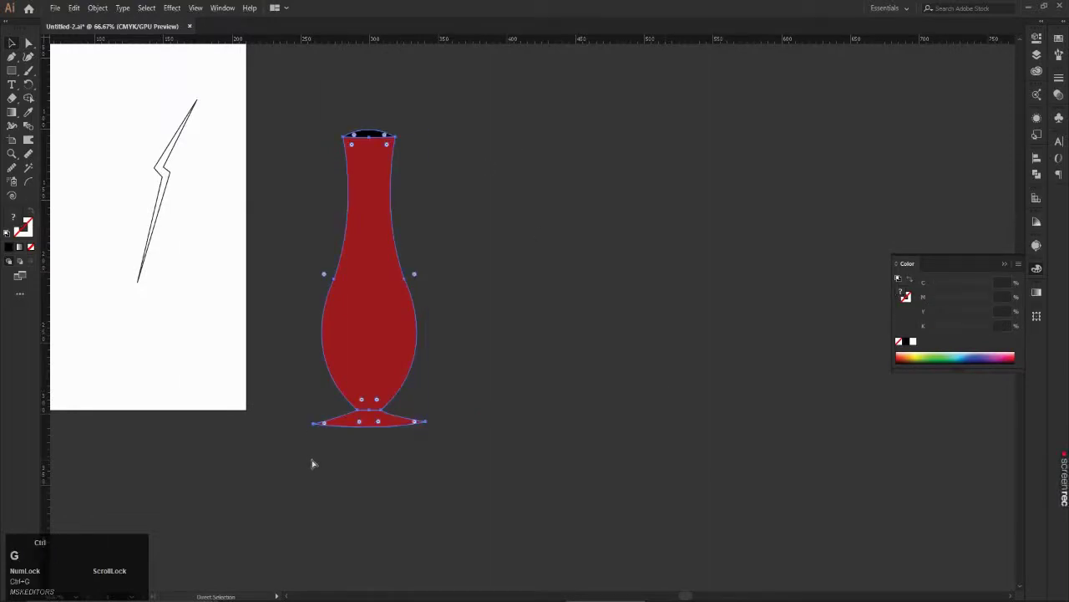
pyautogui.click(496, 319)
# Step: Move the grouped vase farther right, open its lid in isolation, and undo the move
pyautogui.moveTo(397, 306); pyautogui.dragTo(459, 324)
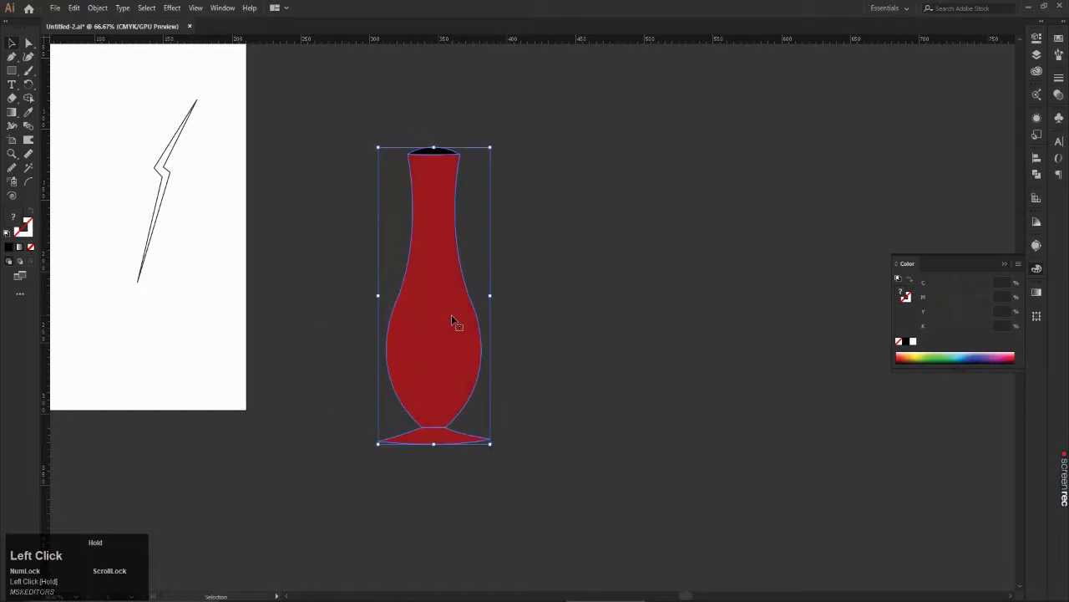
pyautogui.doubleClick(437, 155)
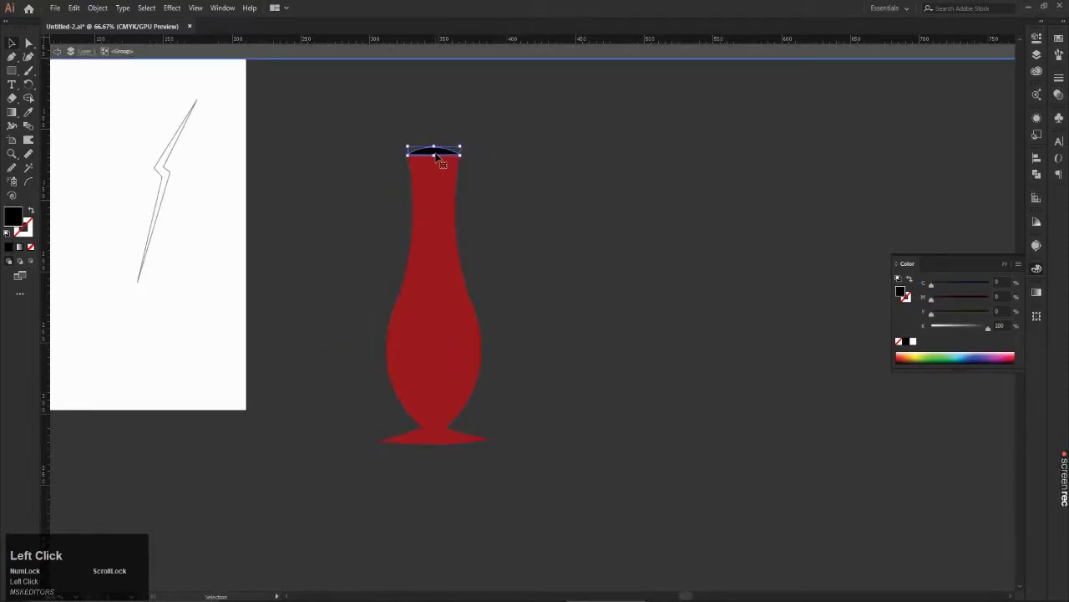
pyautogui.click(544, 148)
pyautogui.hotkey('ctrl', 'z')
pyautogui.click(521, 162)
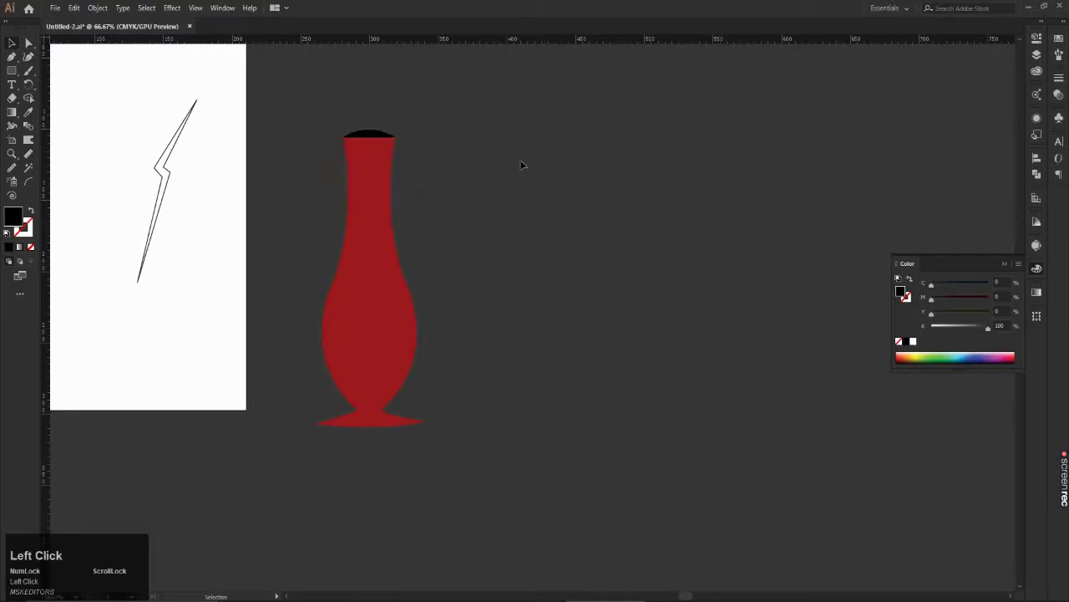
# Step: Open the vase group in isolation and select its lid and foot individually
pyautogui.click(390, 134)
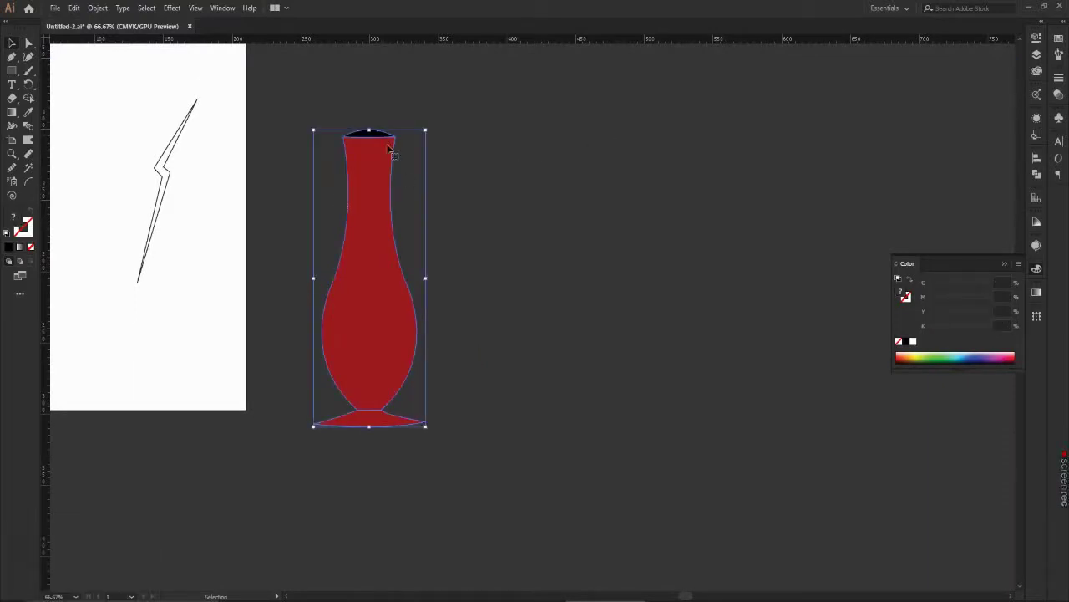
pyautogui.click(409, 95)
pyautogui.scroll(-3, 408, 94)
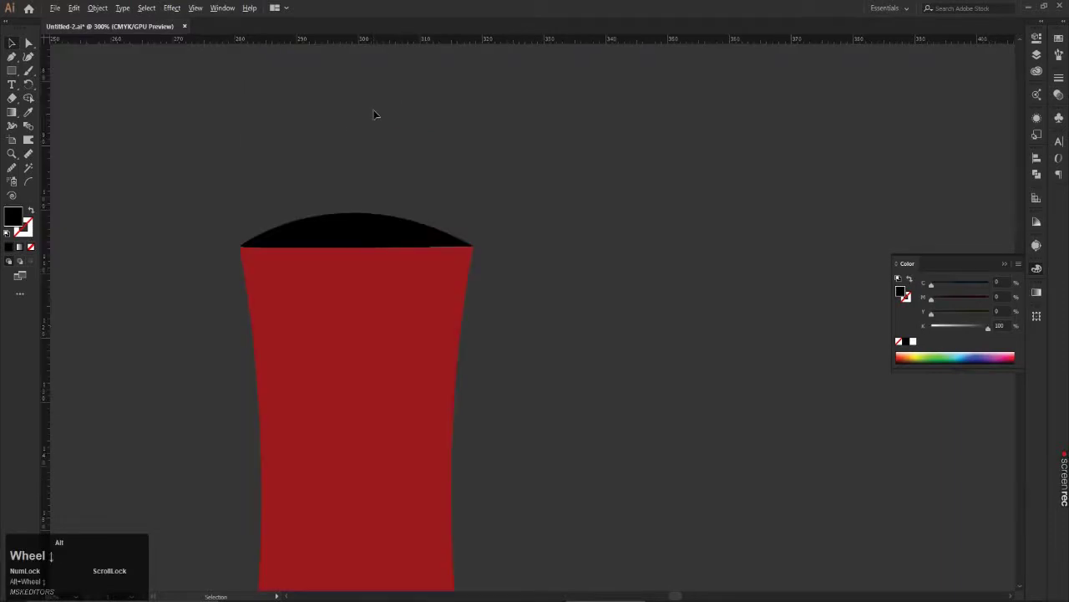
pyautogui.doubleClick(376, 177)
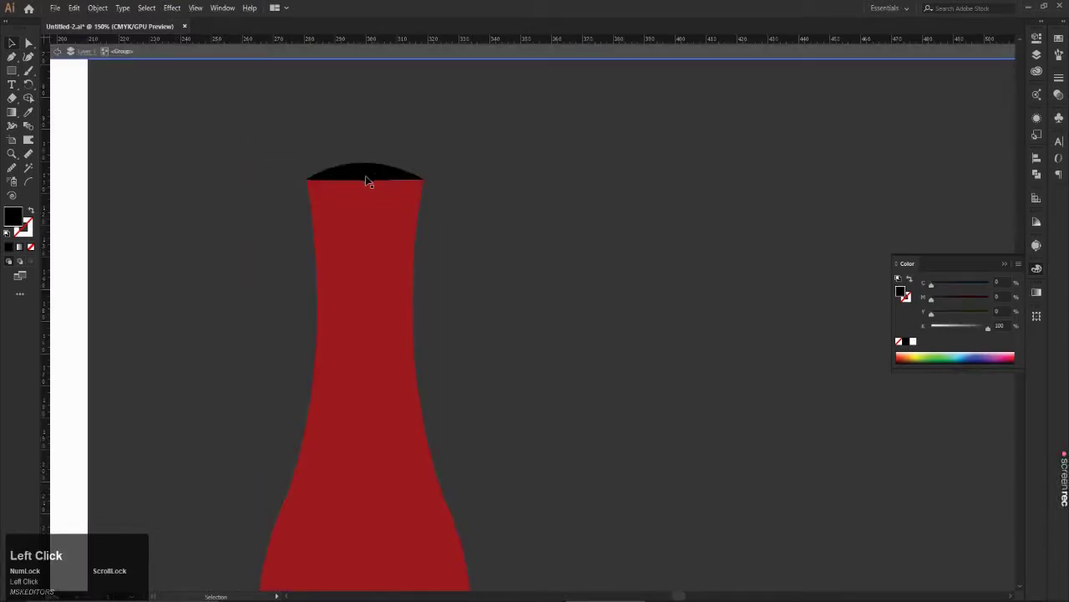
pyautogui.scroll(3, 363, 178)
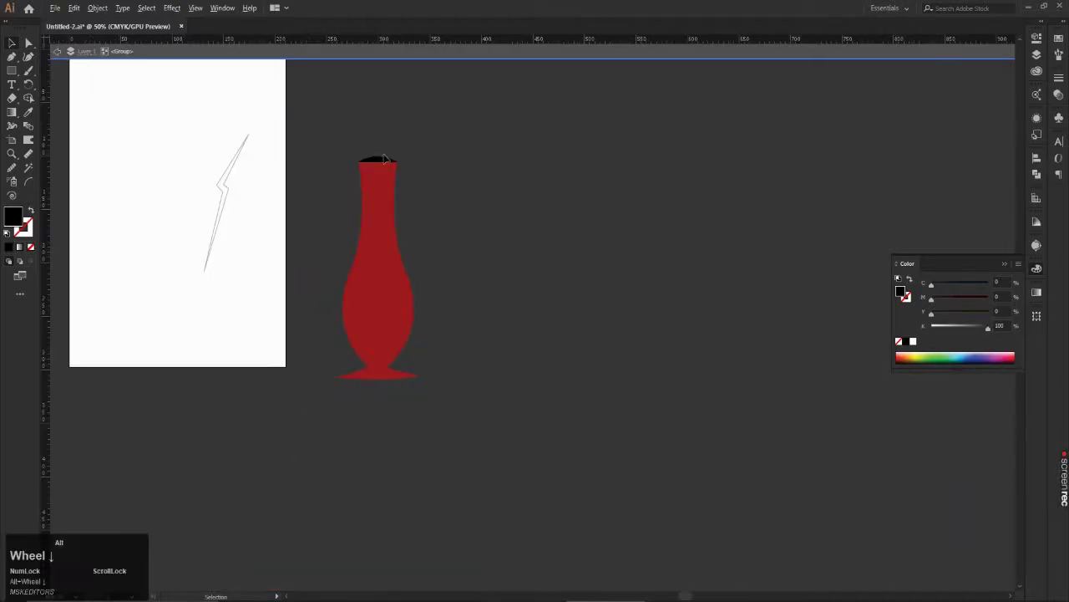
pyautogui.click(382, 166)
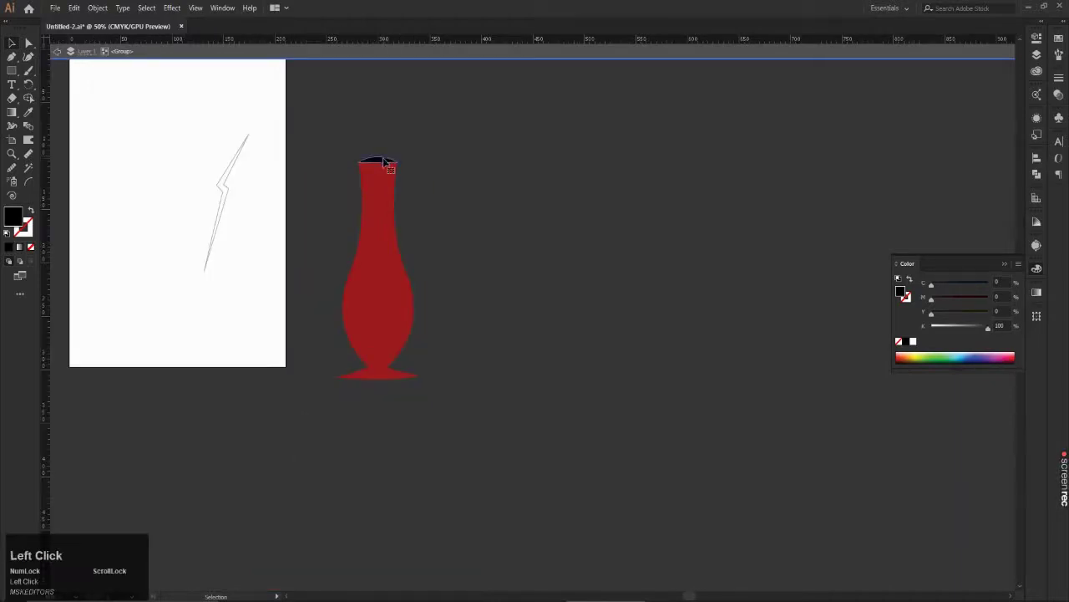
pyautogui.click(388, 372)
pyautogui.click(433, 171)
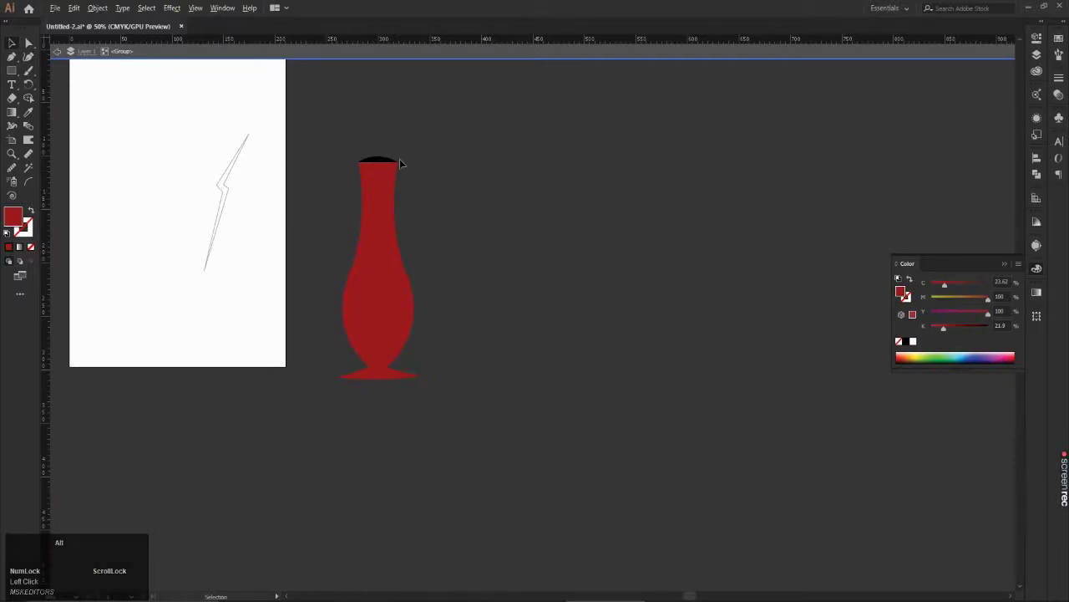
# Step: Set the isolated lid's fill to 100% black and leave isolation mode
pyautogui.scroll(3, 400, 159)
pyautogui.click(494, 238)
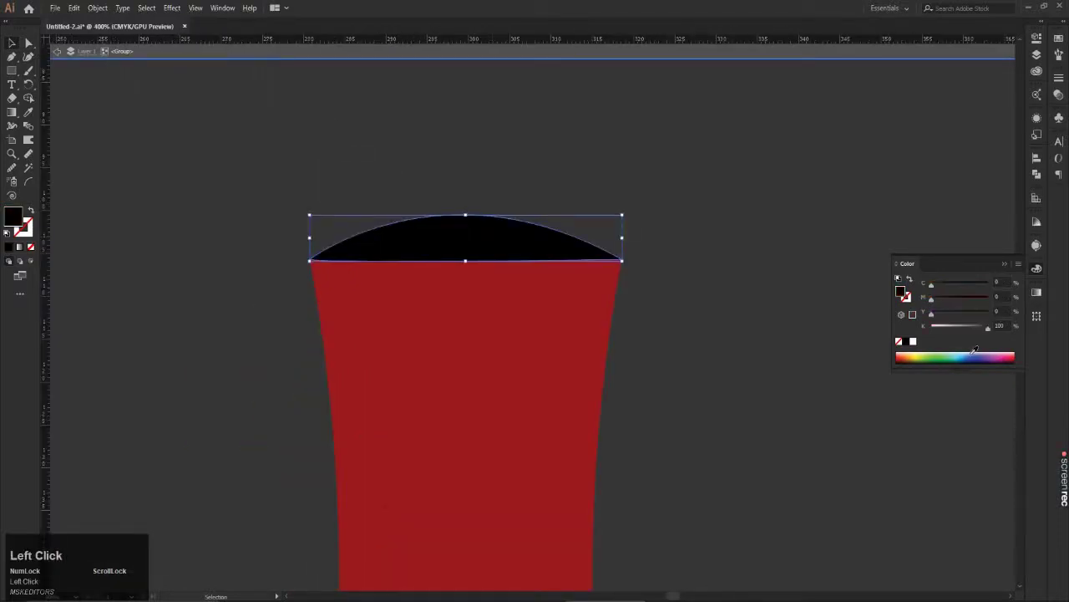
pyautogui.moveTo(978, 327); pyautogui.dragTo(1005, 326)
pyautogui.click(754, 260)
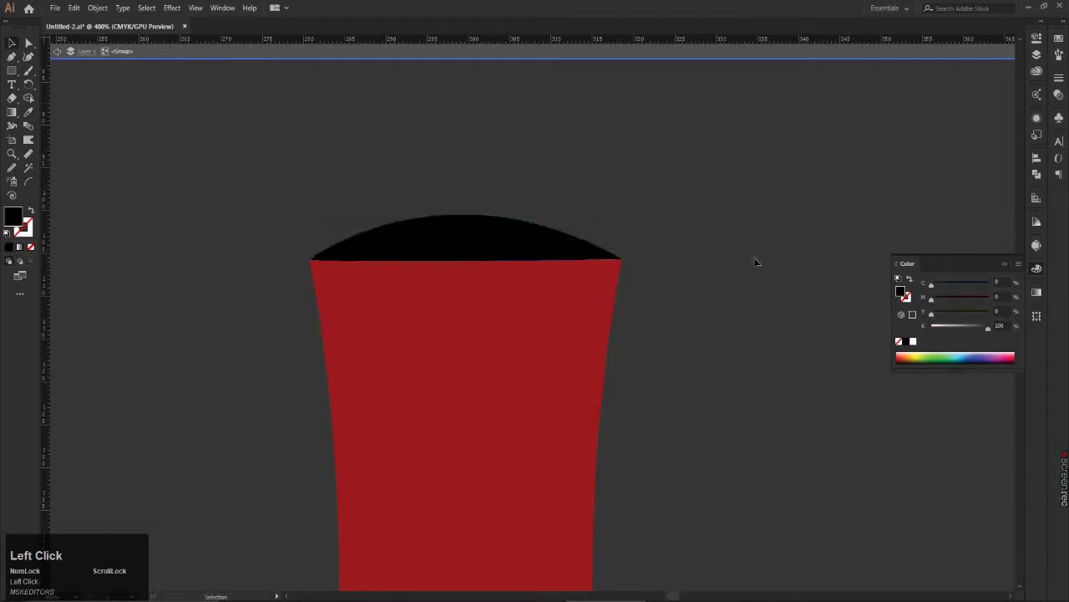
pyautogui.scroll(-3, 609, 218)
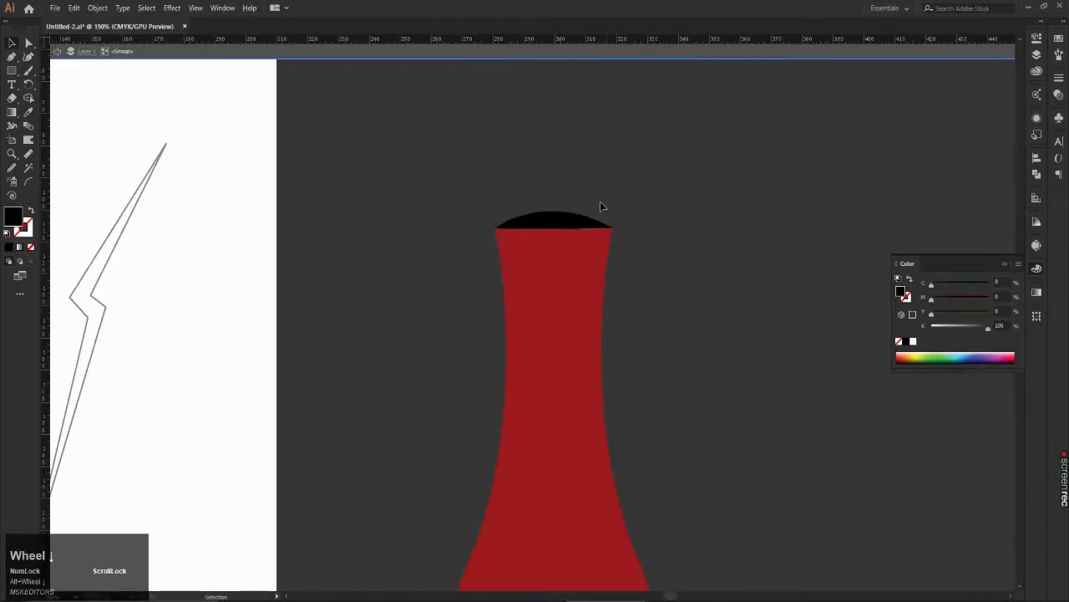
pyautogui.click(769, 117)
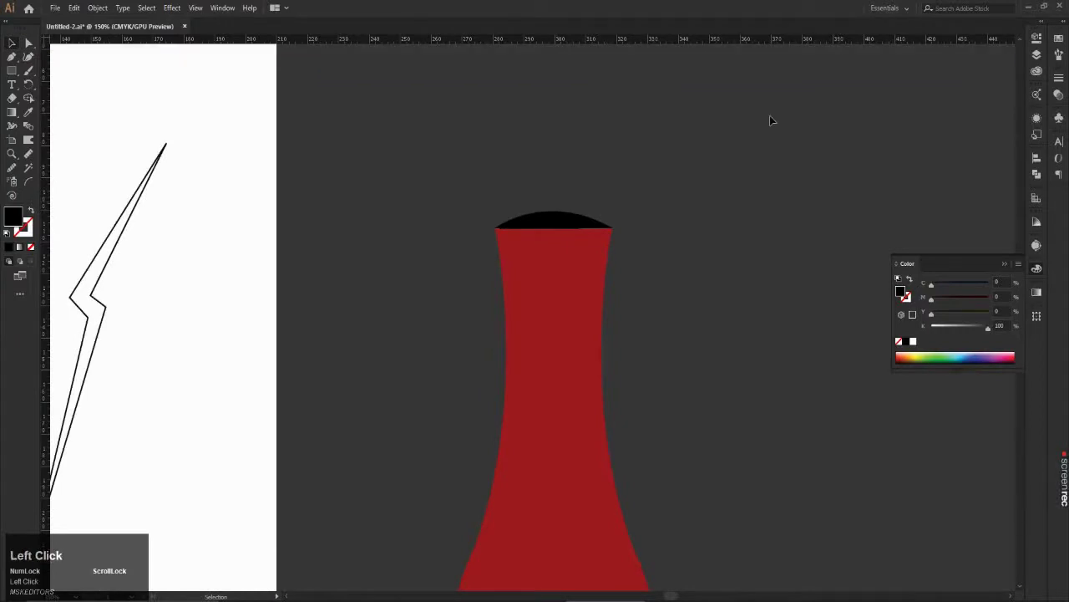
# Step: Isolate the vase group once more from its lid and return to the full artwork
pyautogui.doubleClick(563, 222)
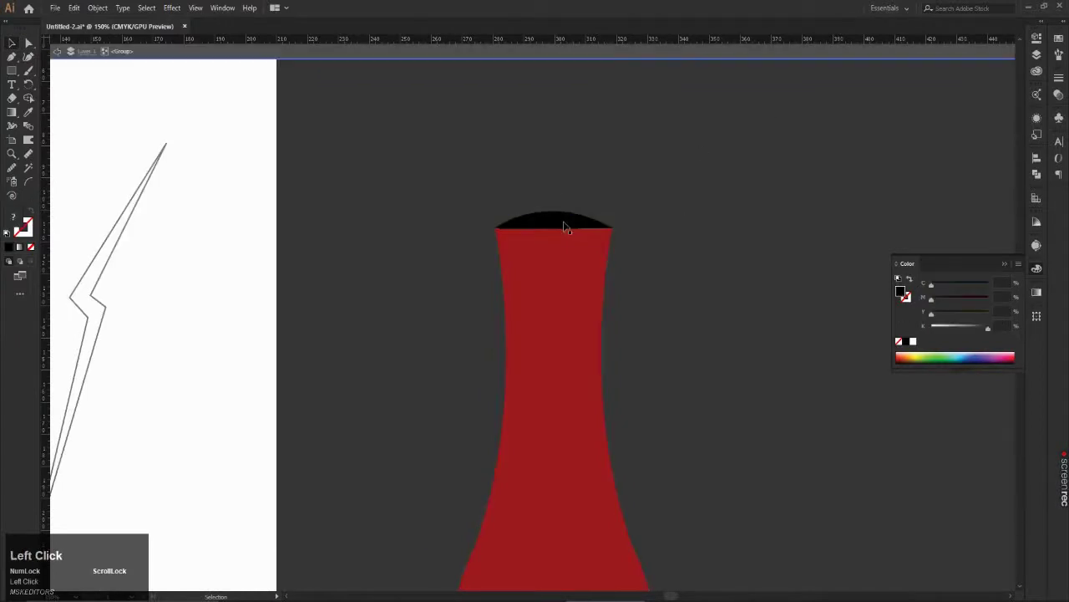
pyautogui.click(57, 53)
pyautogui.click(57, 53)
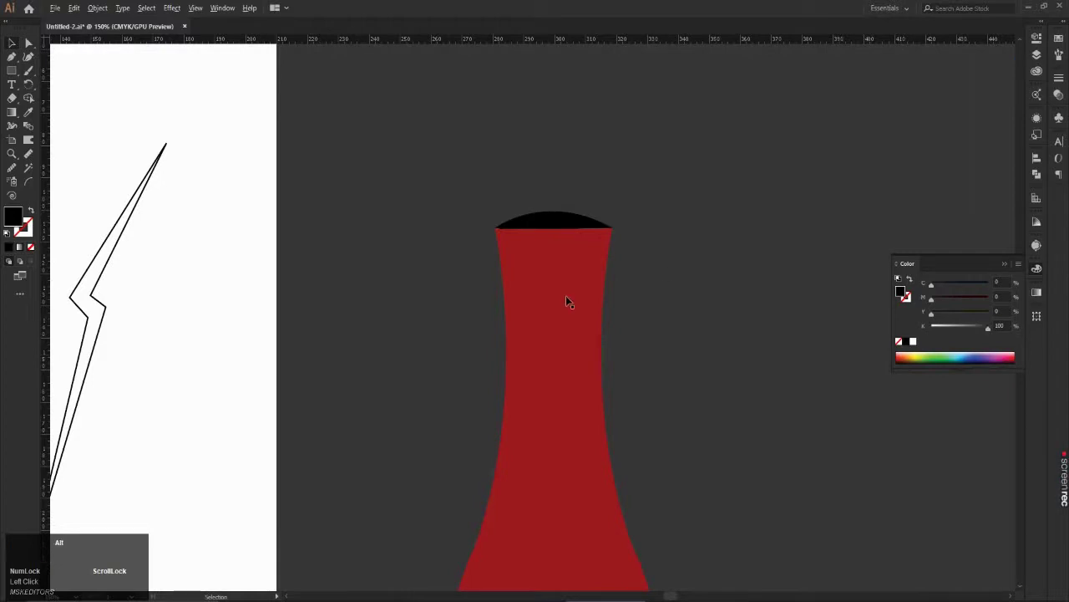
# Step: Move the whole vase group onto the artboard, to the left of the lightning bolt
pyautogui.scroll(-4, 566, 296)
pyautogui.click(660, 286)
pyautogui.moveTo(569, 317); pyautogui.dragTo(403, 288)
pyautogui.click(670, 282)
pyautogui.scroll(3, 466, 309)
# Step: Remove the lightning bolt's stroke and fill it with dark blue #000051
pyautogui.click(482, 306)
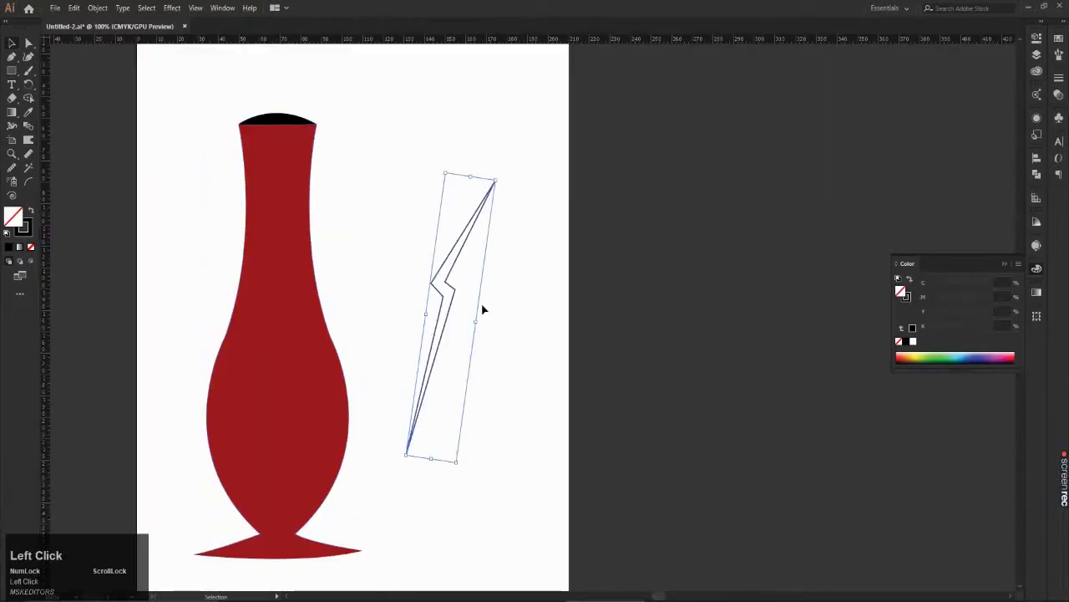
pyautogui.click(30, 233)
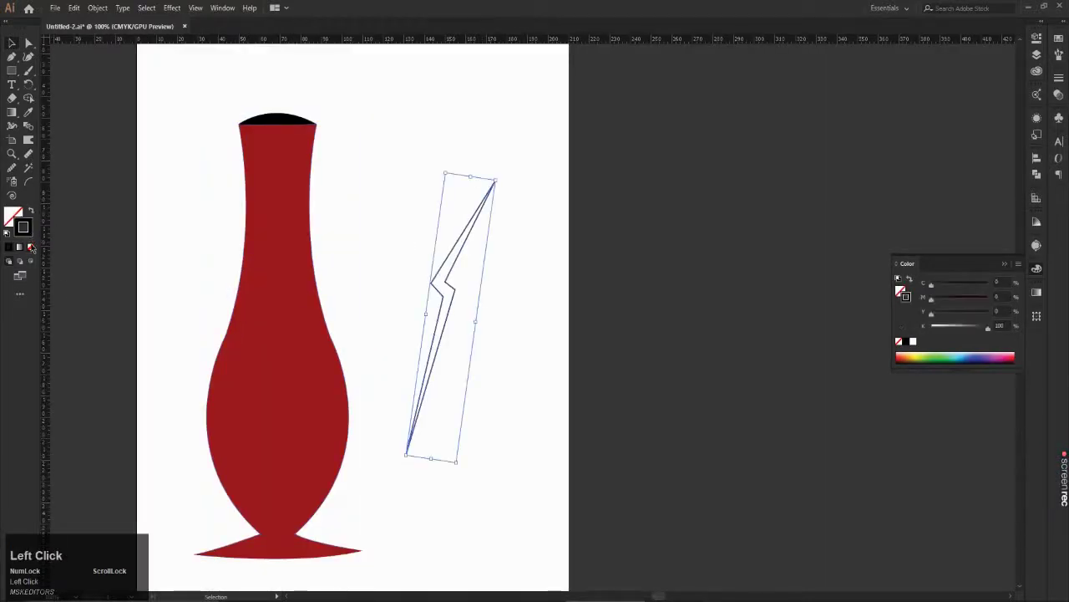
pyautogui.click(31, 246)
pyautogui.click(6, 222)
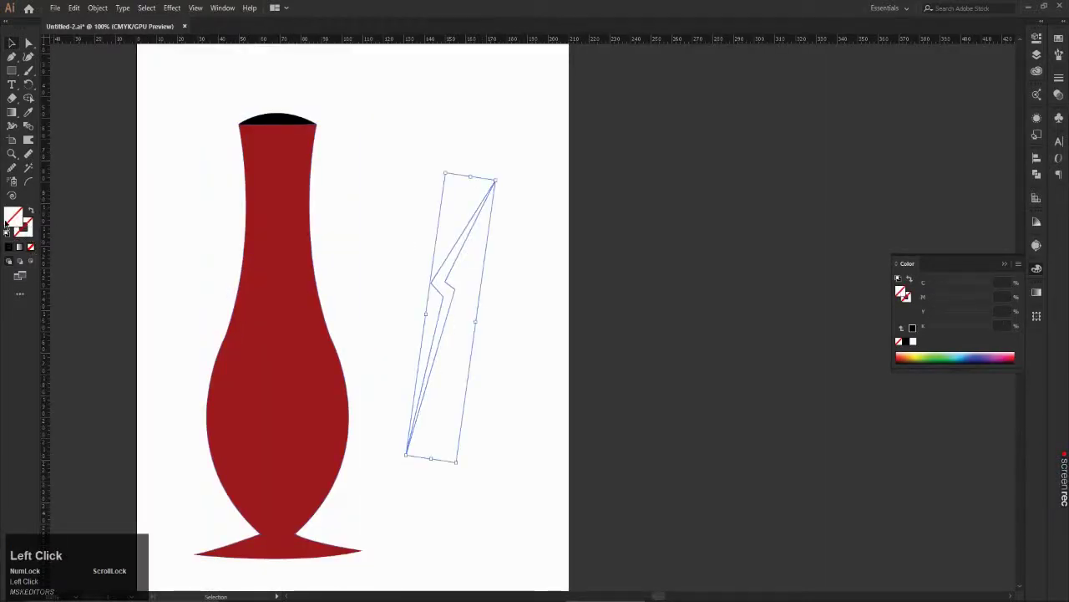
pyautogui.click(981, 356)
pyautogui.moveTo(982, 357); pyautogui.dragTo(983, 359)
pyautogui.doubleClick(17, 216)
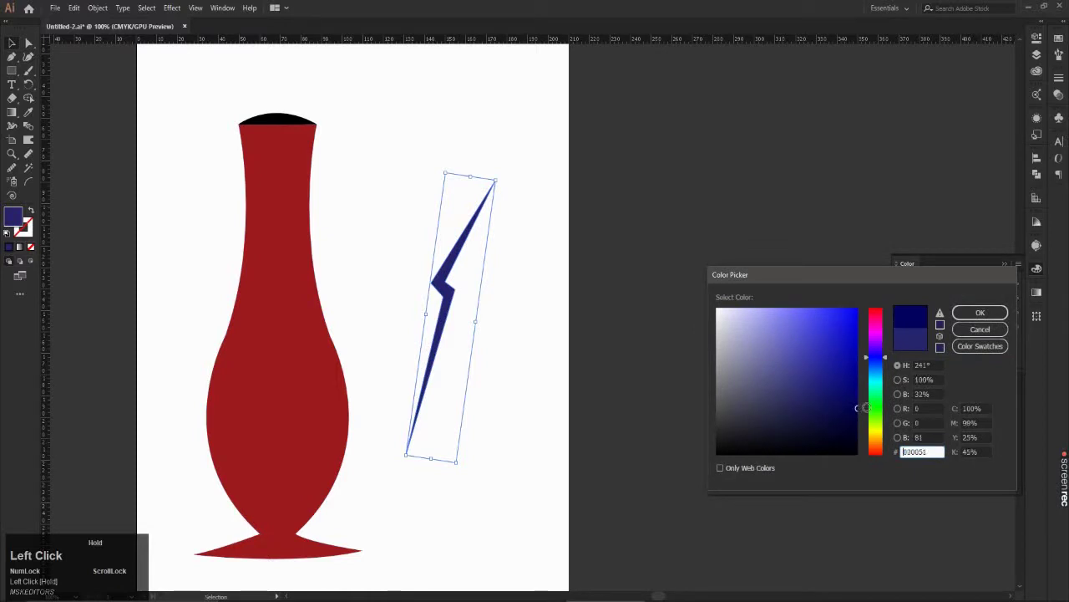
pyautogui.click(980, 313)
pyautogui.click(712, 234)
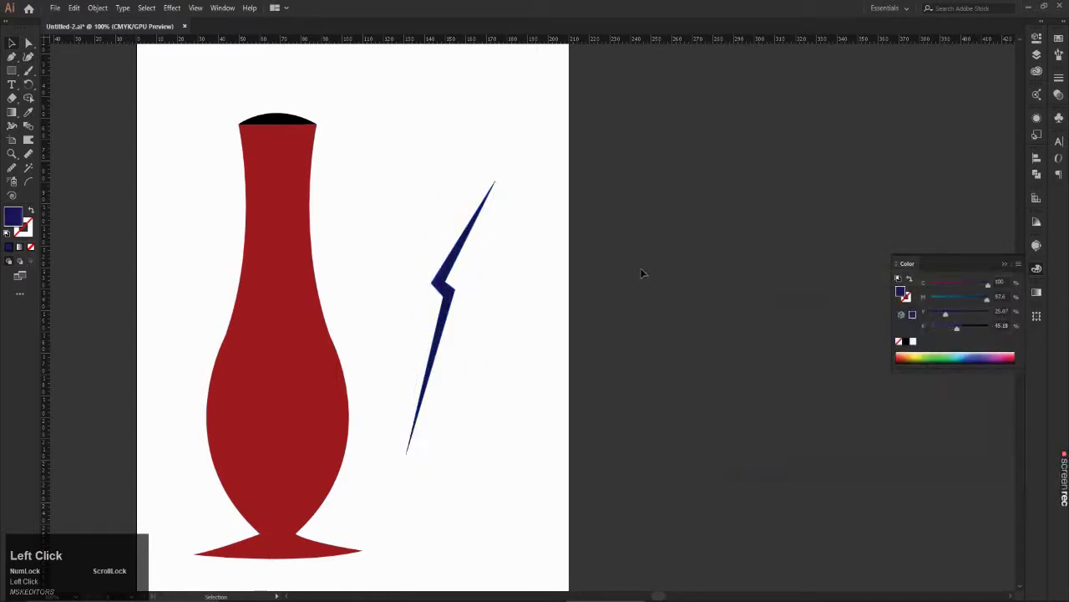
# Step: Move the speech bubble outline onto the artboard, between the vase's lid and the lightning bolt
pyautogui.scroll(-3, 543, 267)
pyautogui.click(560, 201)
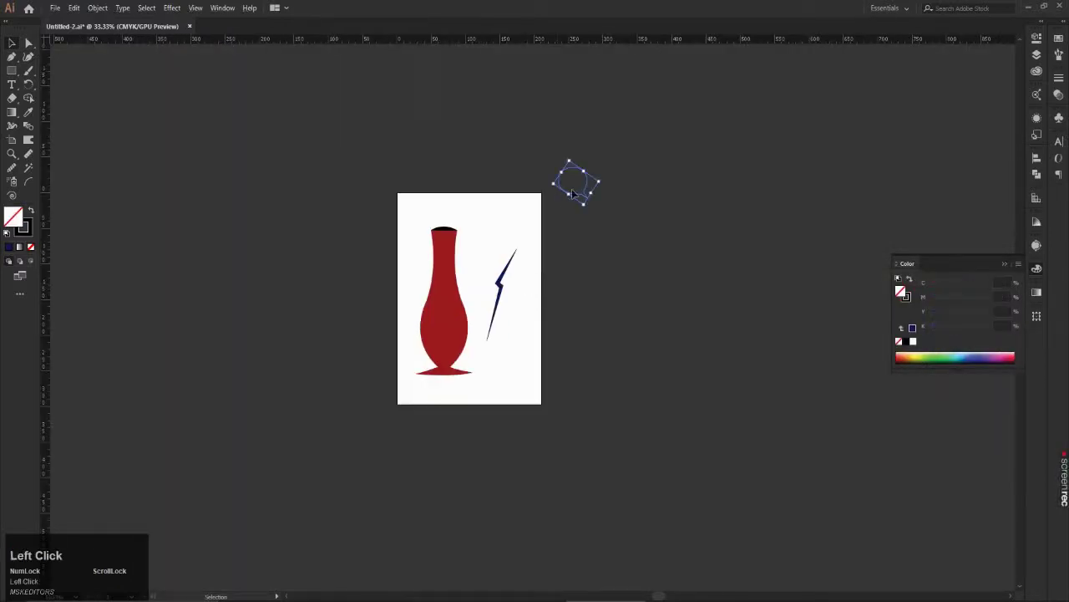
pyautogui.moveTo(575, 193); pyautogui.dragTo(483, 243)
pyautogui.scroll(5, 483, 243)
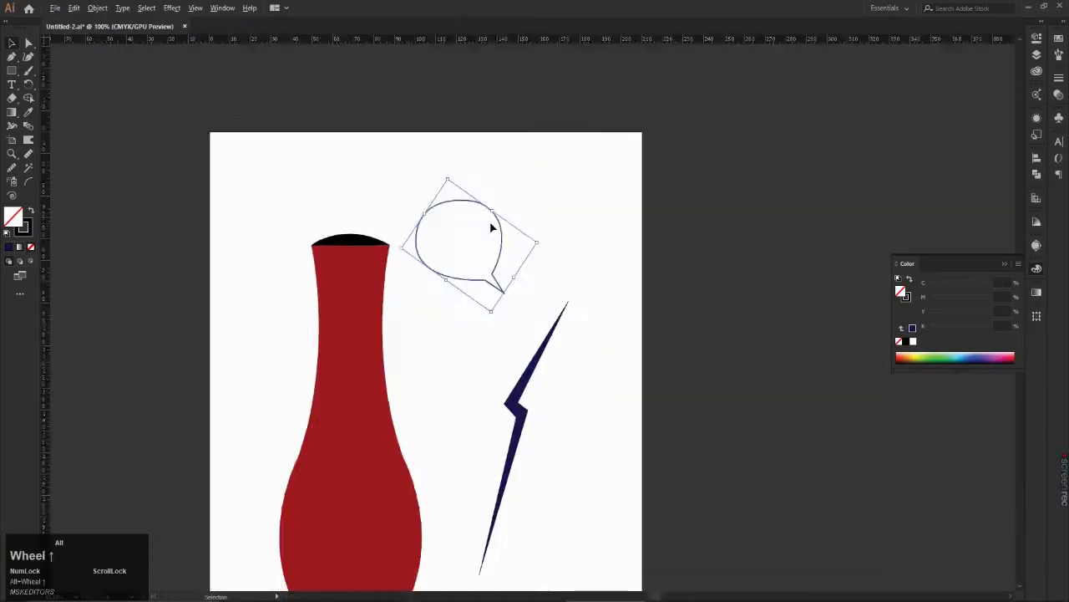
# Step: Fill the speech bubble with bright yellow #FFF200
pyautogui.click(920, 356)
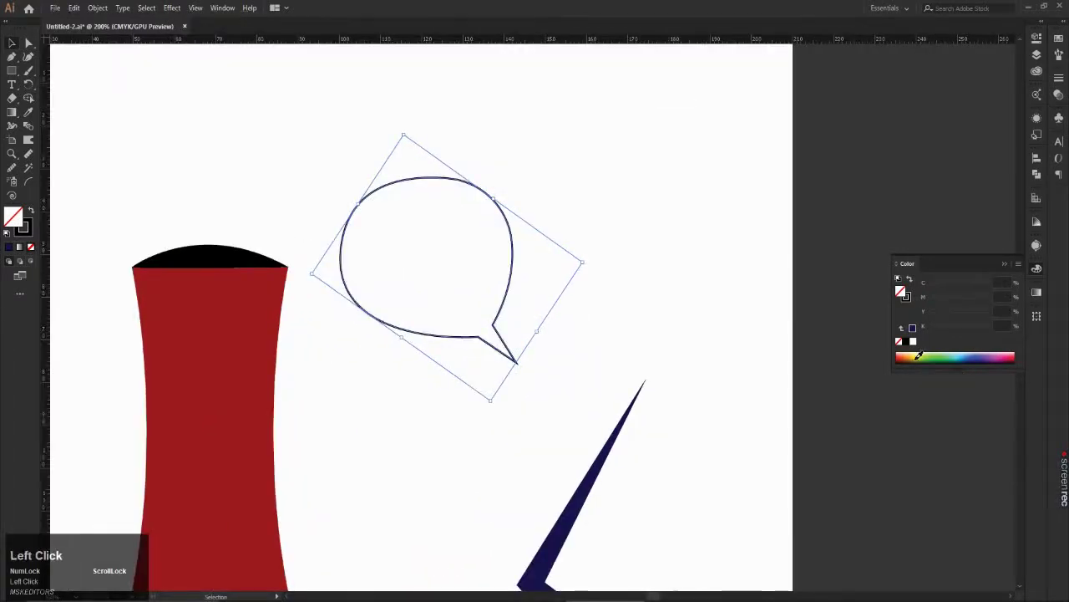
pyautogui.click(919, 355)
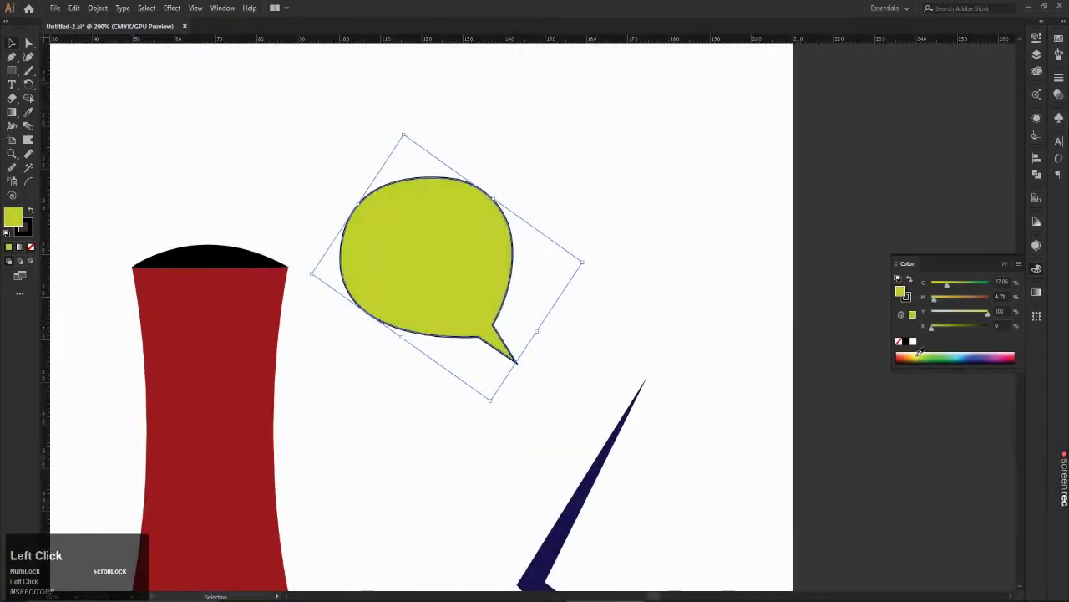
pyautogui.click(919, 354)
pyautogui.click(919, 353)
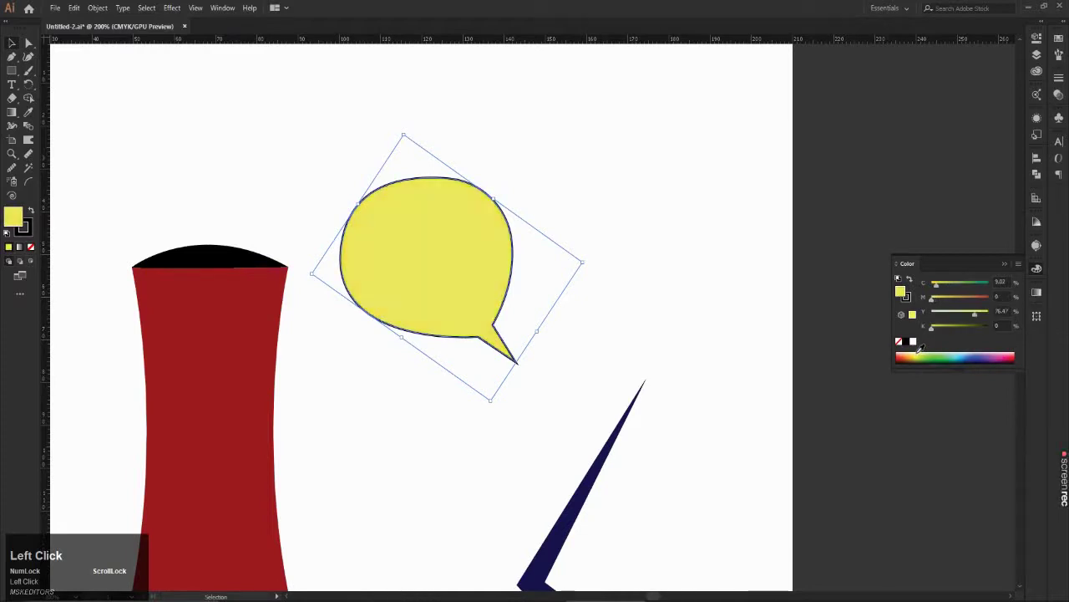
pyautogui.doubleClick(14, 215)
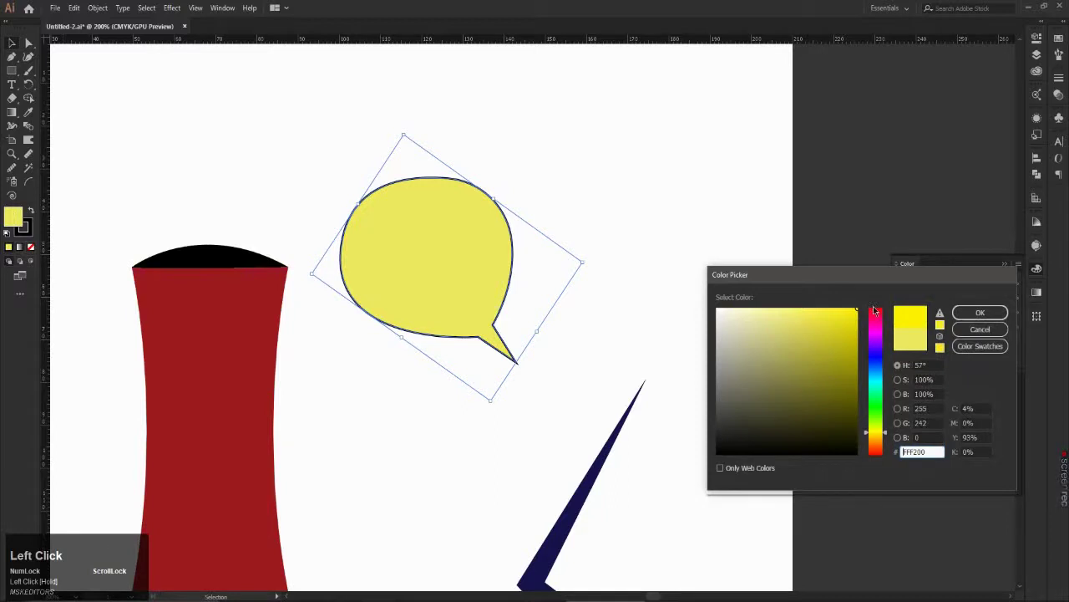
pyautogui.click(993, 315)
pyautogui.click(513, 196)
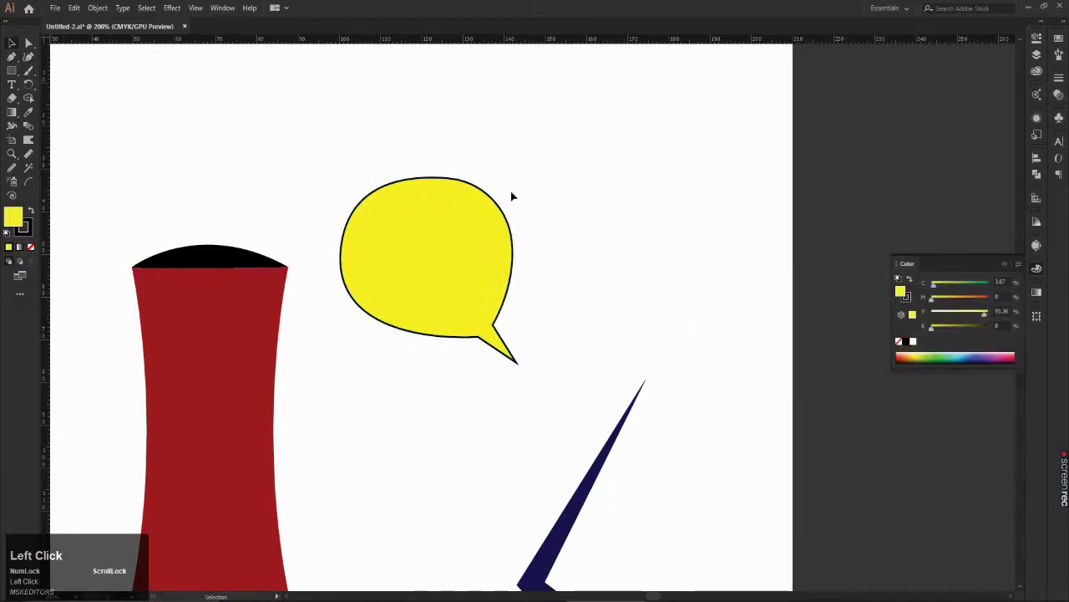
# Step: Remove the black stroke from the yellow speech bubble
pyautogui.click(387, 281)
pyautogui.click(29, 227)
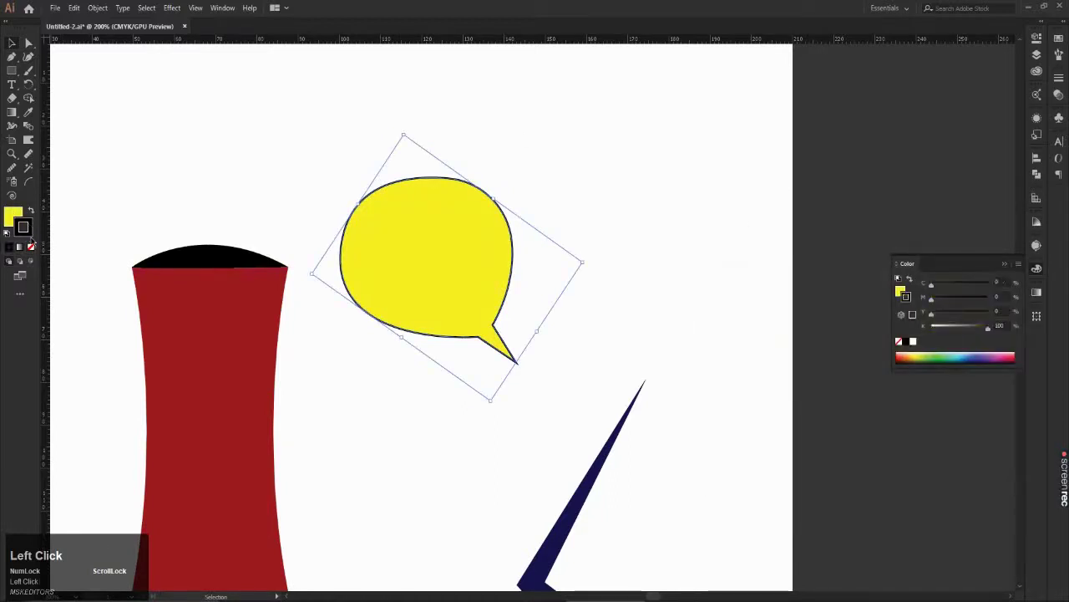
pyautogui.click(31, 248)
pyautogui.click(336, 146)
# Step: Move the vase toward the artboard's centre and place the speech bubble, enlarged, at the upper left of its lid
pyautogui.keyDown('alt'); pyautogui.scroll(-3, 460, 208); pyautogui.keyUp('alt')
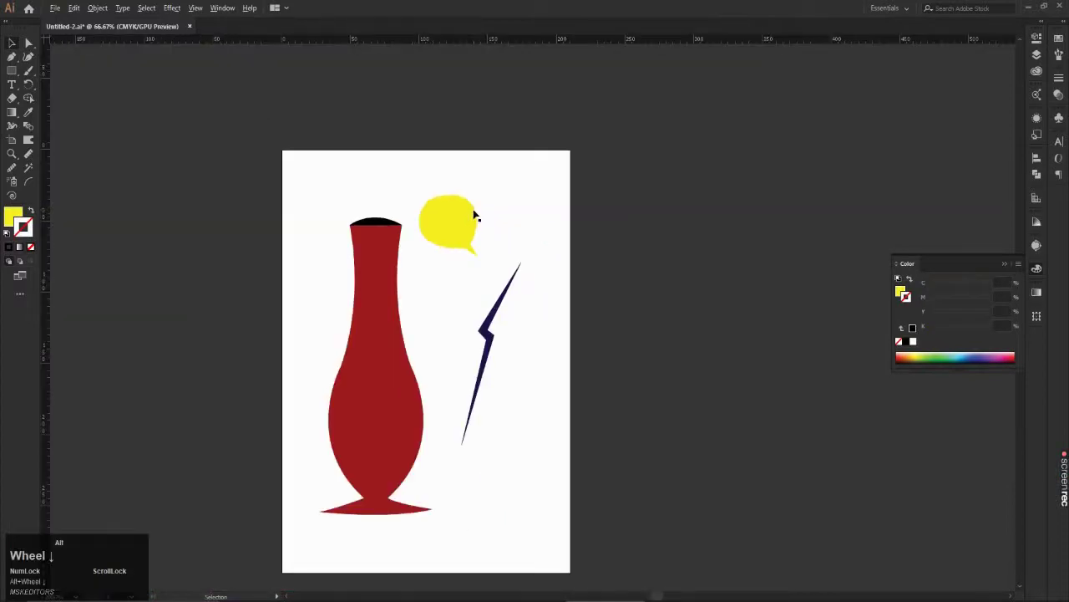
pyautogui.moveTo(394, 268); pyautogui.dragTo(436, 297)
pyautogui.moveTo(438, 219); pyautogui.dragTo(329, 205)
pyautogui.moveTo(357, 251); pyautogui.dragTo(369, 292)
pyautogui.moveTo(363, 248); pyautogui.dragTo(365, 242)
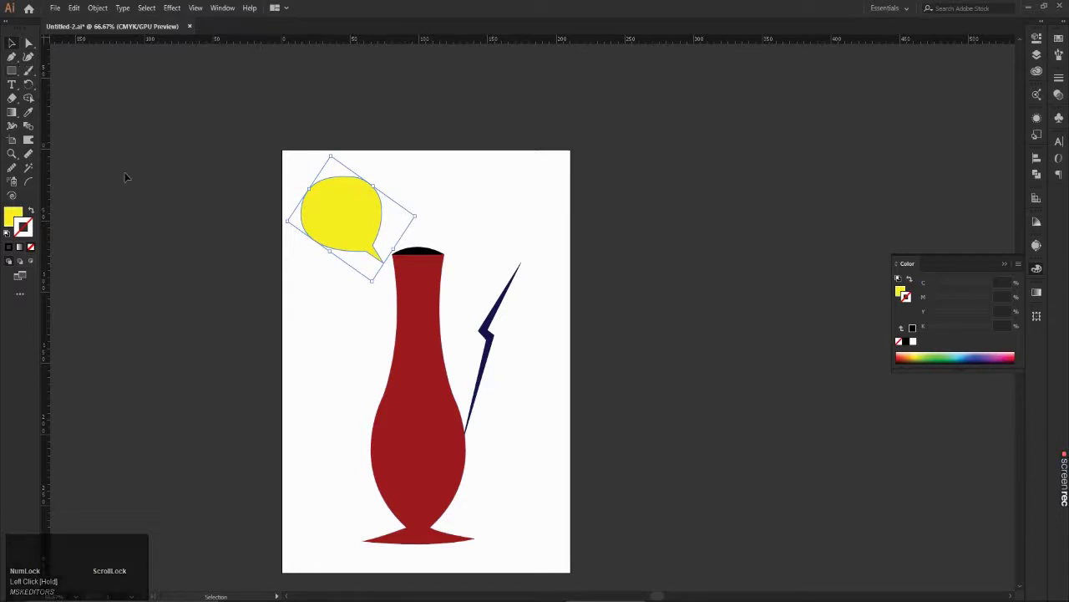
# Step: Move the lightning bolt onto the vase and scale it so its upper tip meets the neck's right edge
pyautogui.moveTo(493, 322); pyautogui.dragTo(419, 335)
pyautogui.scroll(2, 418, 335)
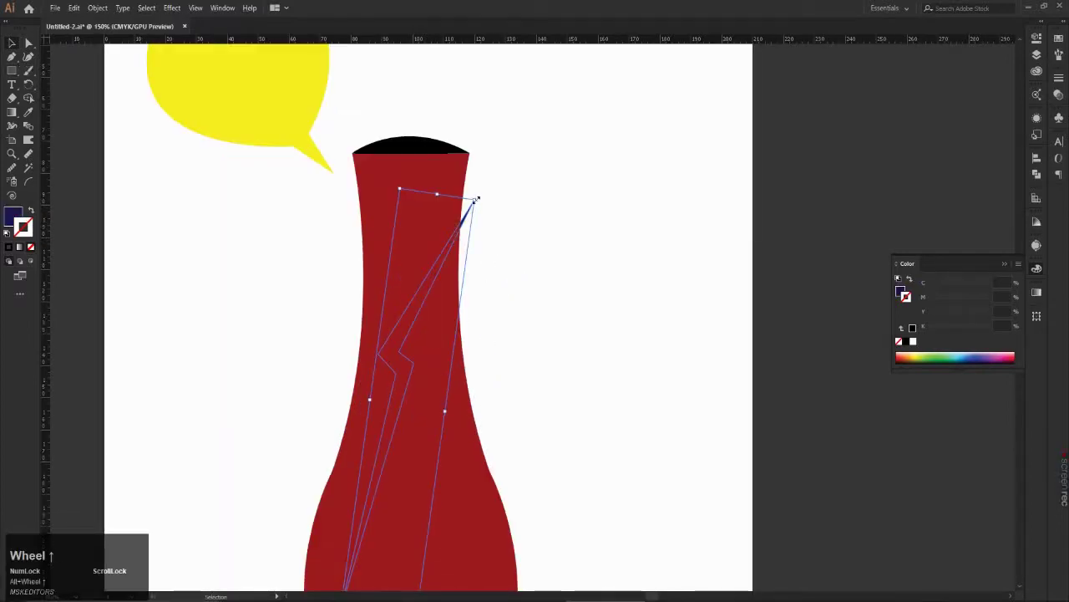
pyautogui.moveTo(476, 207); pyautogui.dragTo(462, 214)
pyautogui.scroll(-2, 461, 214)
pyautogui.scroll(1, 455, 375)
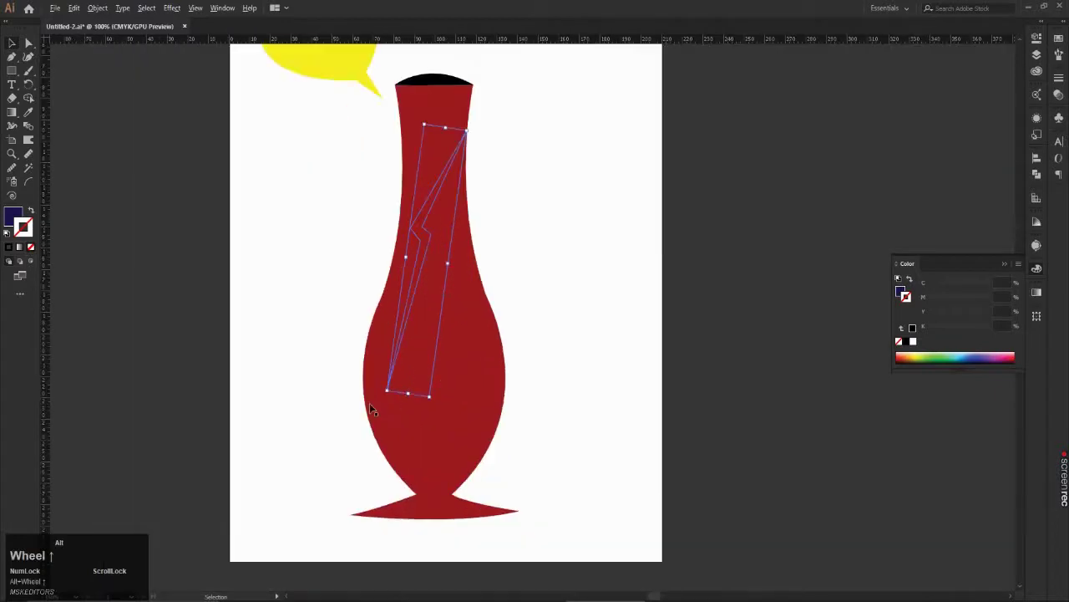
# Step: Stretch the bolt's lower tip to the vase body's left edge and bring the bolt to the front
pyautogui.moveTo(387, 391); pyautogui.dragTo(378, 443)
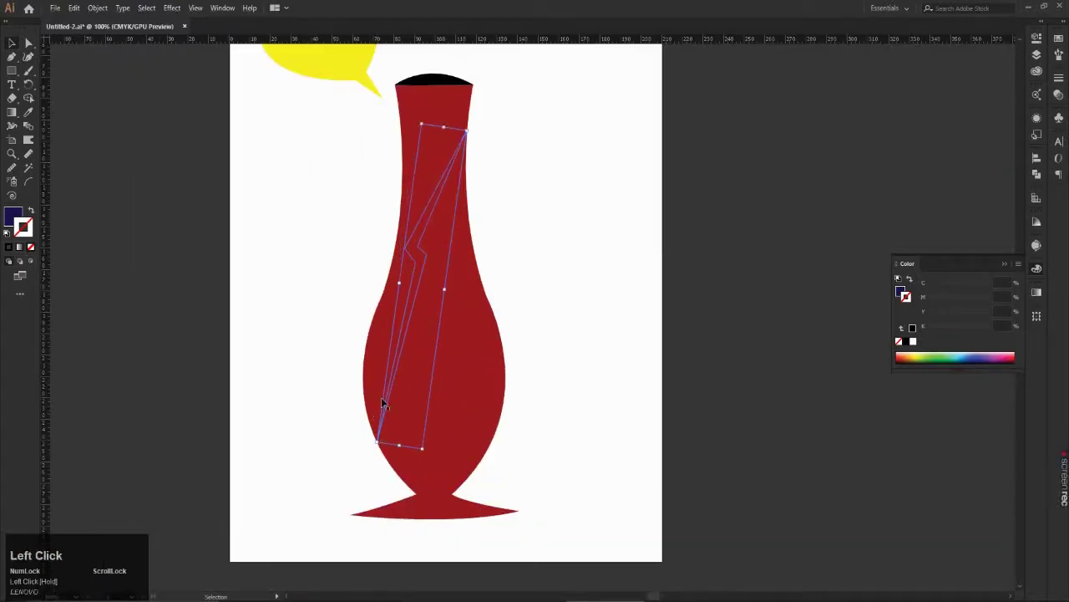
pyautogui.rightClick(422, 233)
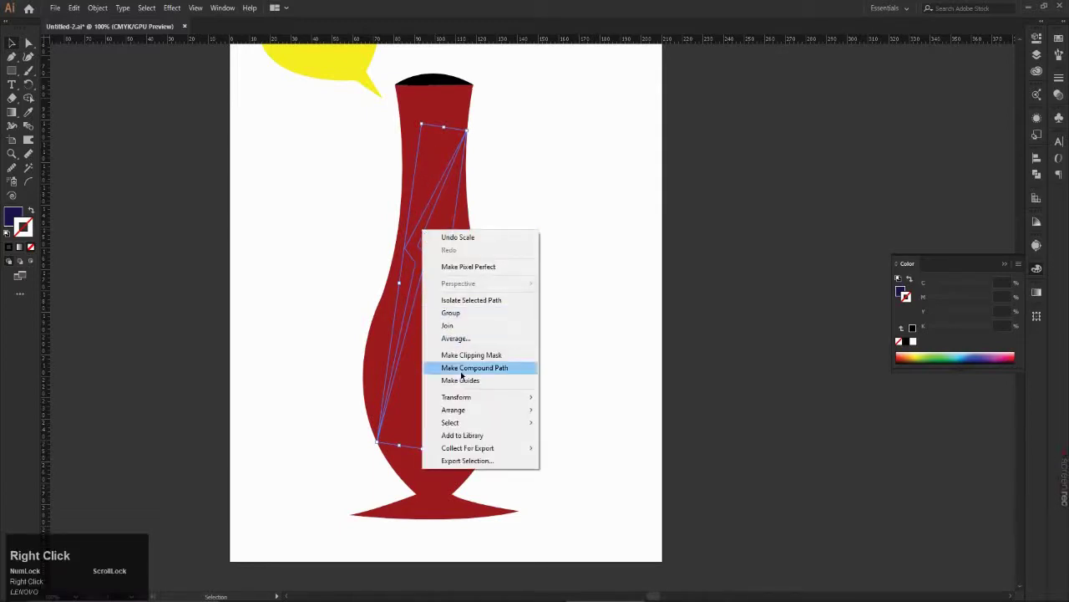
pyautogui.click(486, 411)
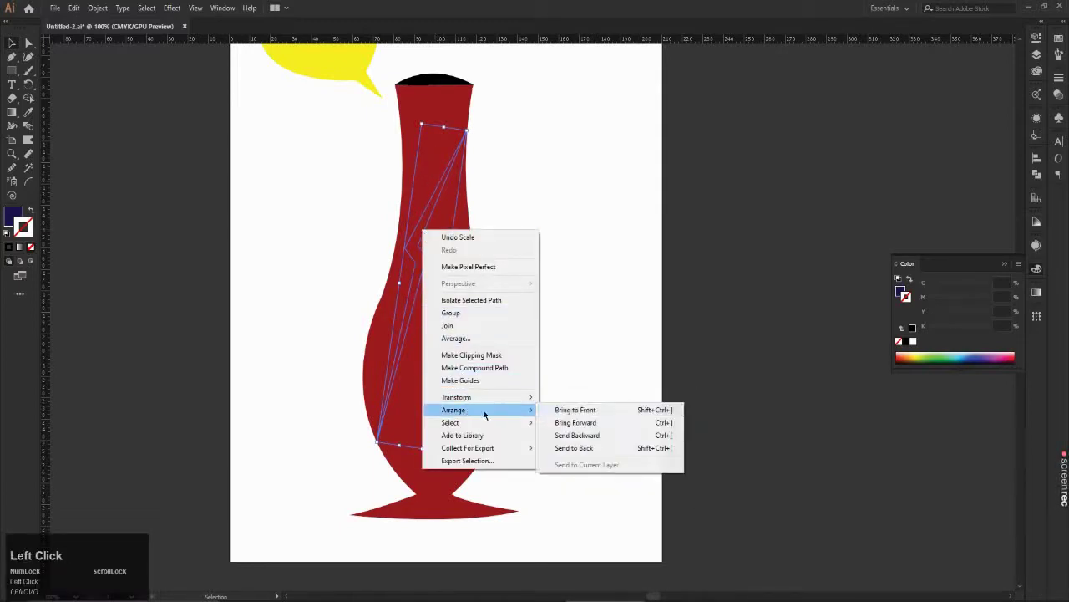
pyautogui.click(619, 416)
pyautogui.click(536, 228)
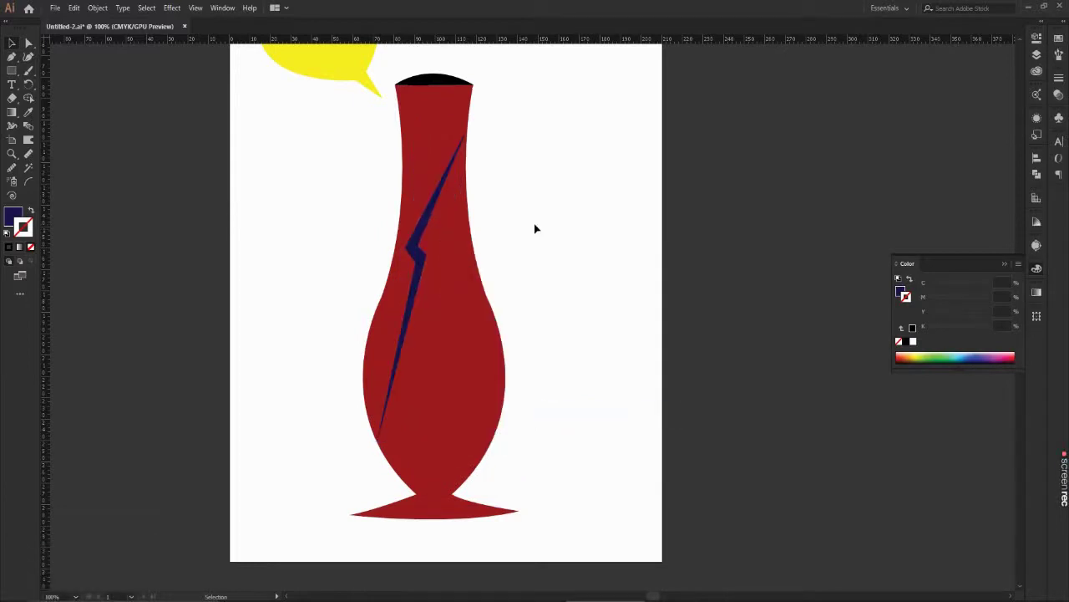
# Step: Undo the bolt's bring-to-front and its last scaling
pyautogui.press('ctrl')
pyautogui.hotkey('ctrl', 'z')
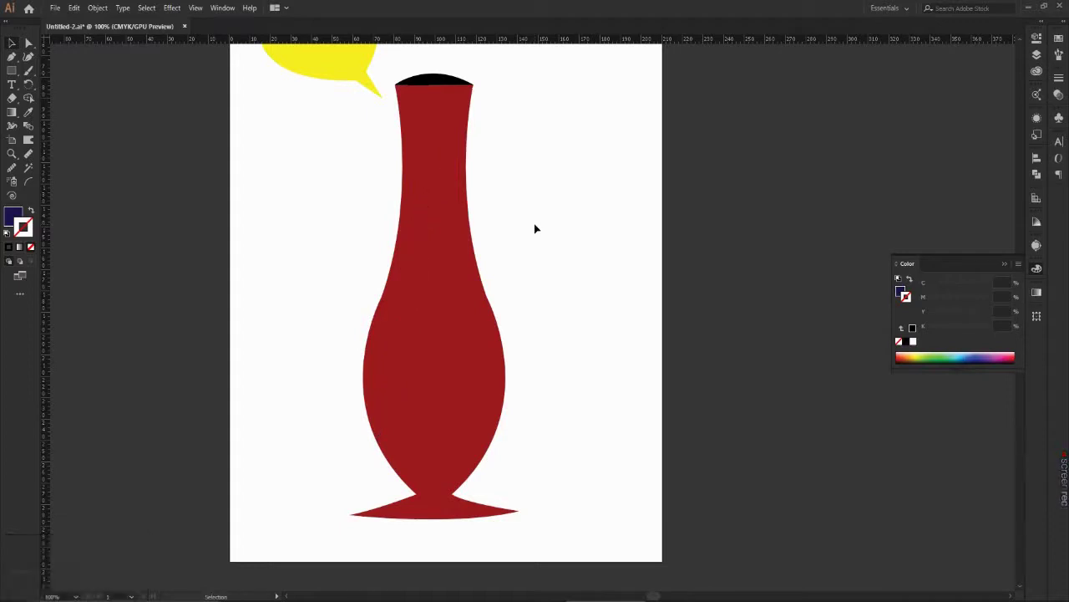
pyautogui.hotkey('ctrl', 'z')
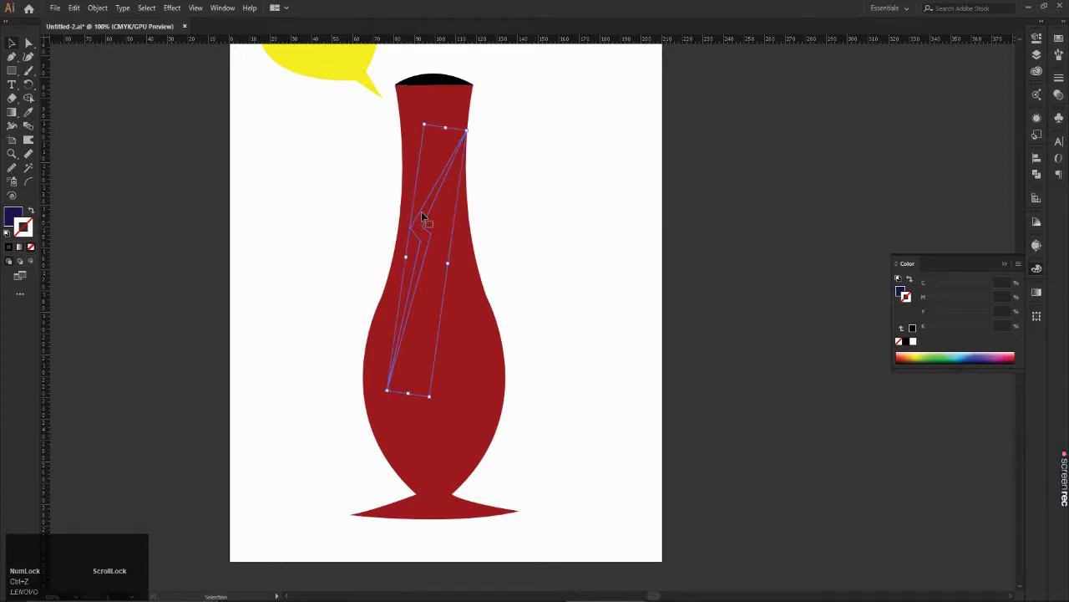
# Step: Alternate the lightning bolt between the back and front of the stacking order, leaving it in front of the vase
pyautogui.hotkey('ctrl', 'shift', 'b')
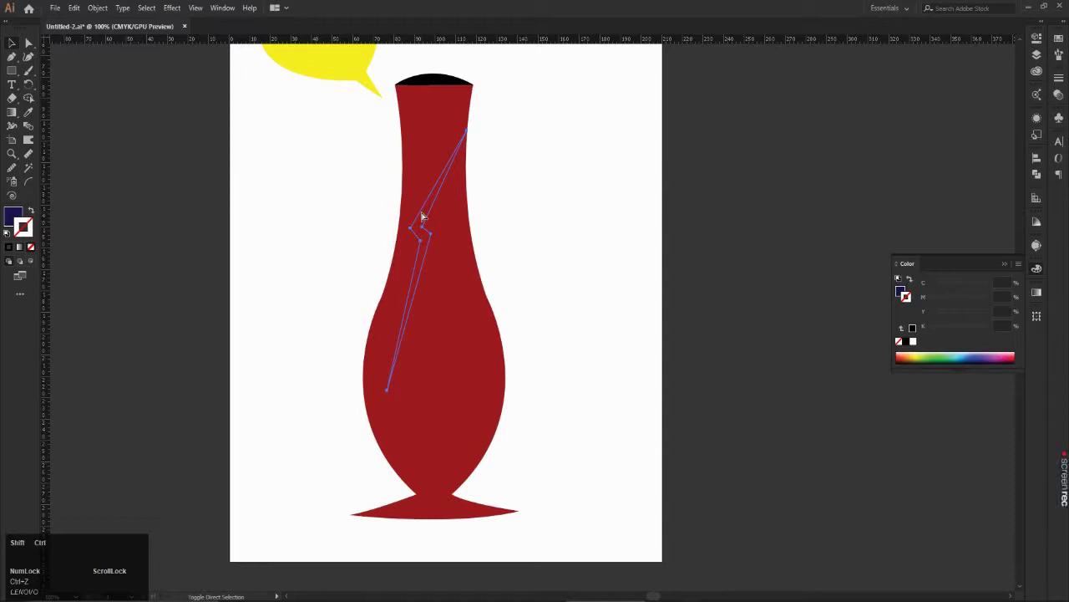
pyautogui.hotkey('ctrl', 'shift', 'b')
pyautogui.hotkey('ctrl', 'shift', 'b')
pyautogui.hotkey('ctrl', 'shift', ']')
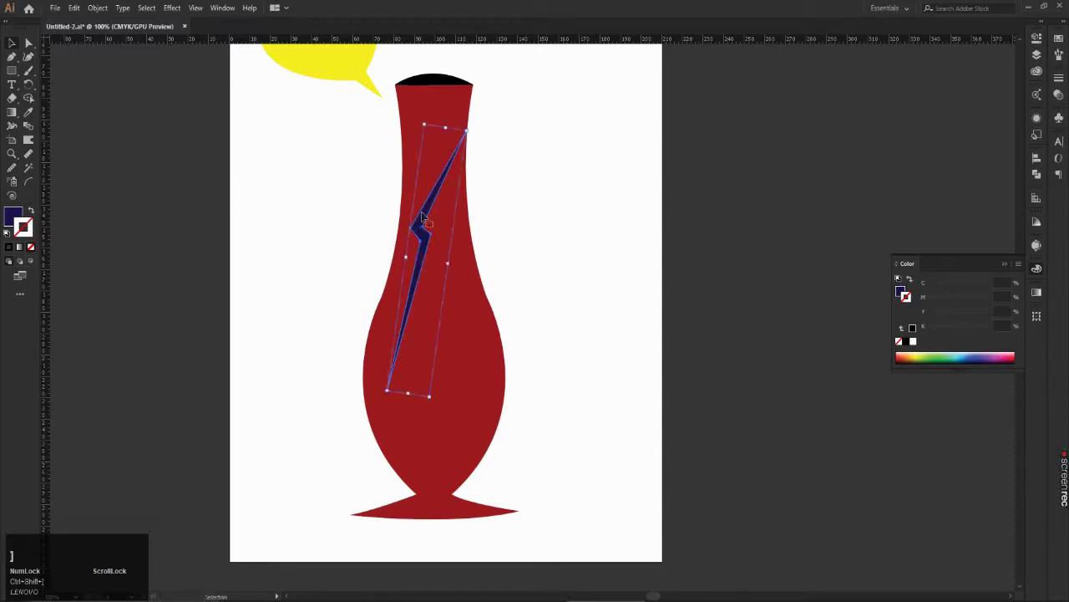
pyautogui.hotkey('ctrl', 'shift', 'b')
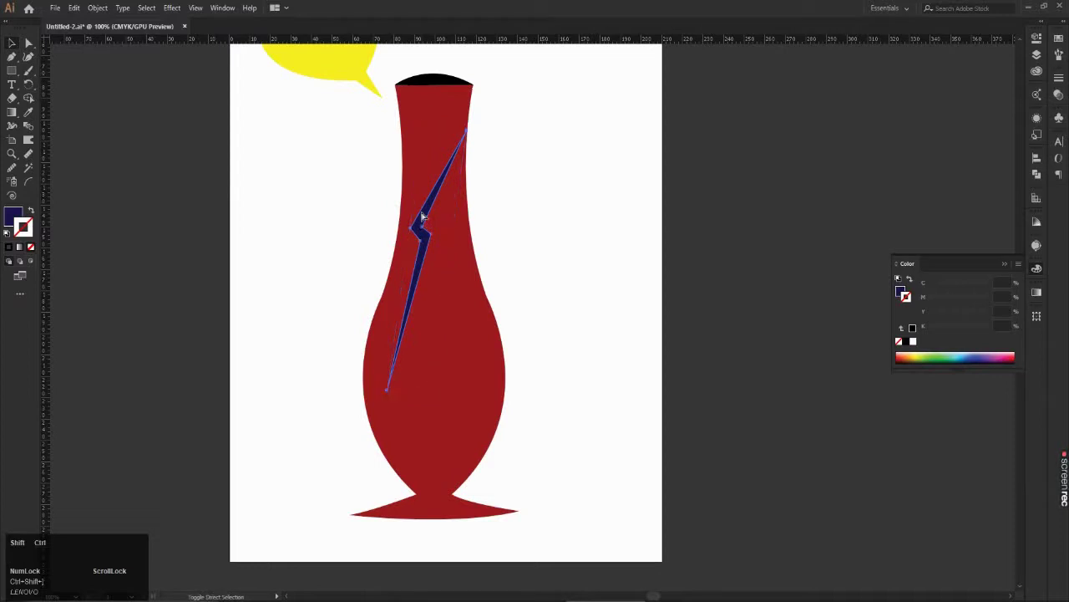
pyautogui.hotkey('ctrl', 'shift', '[')
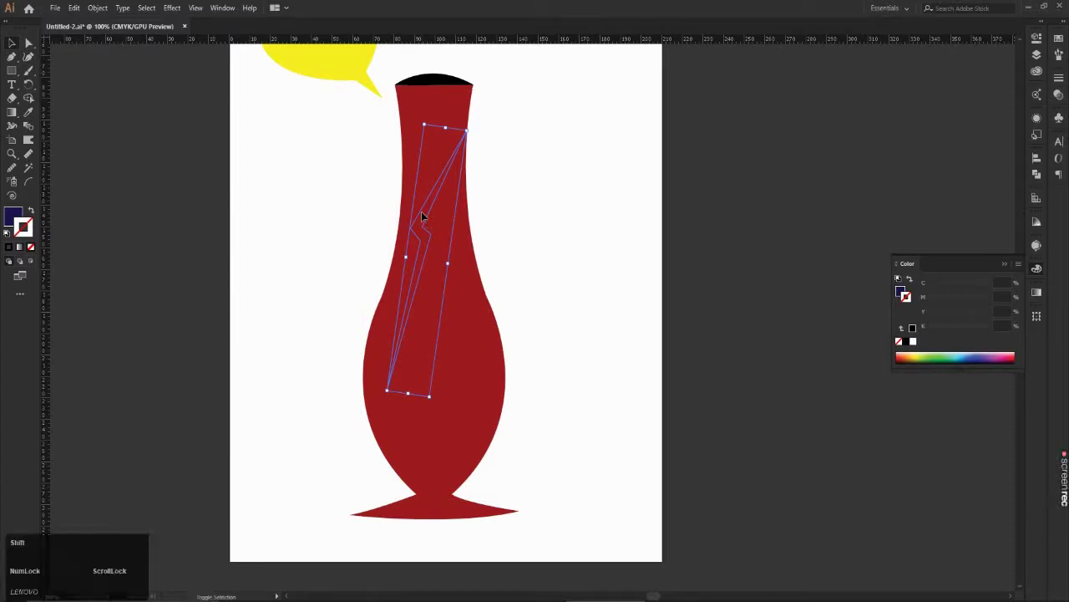
pyautogui.hotkey('ctrl', 'shift', 'b')
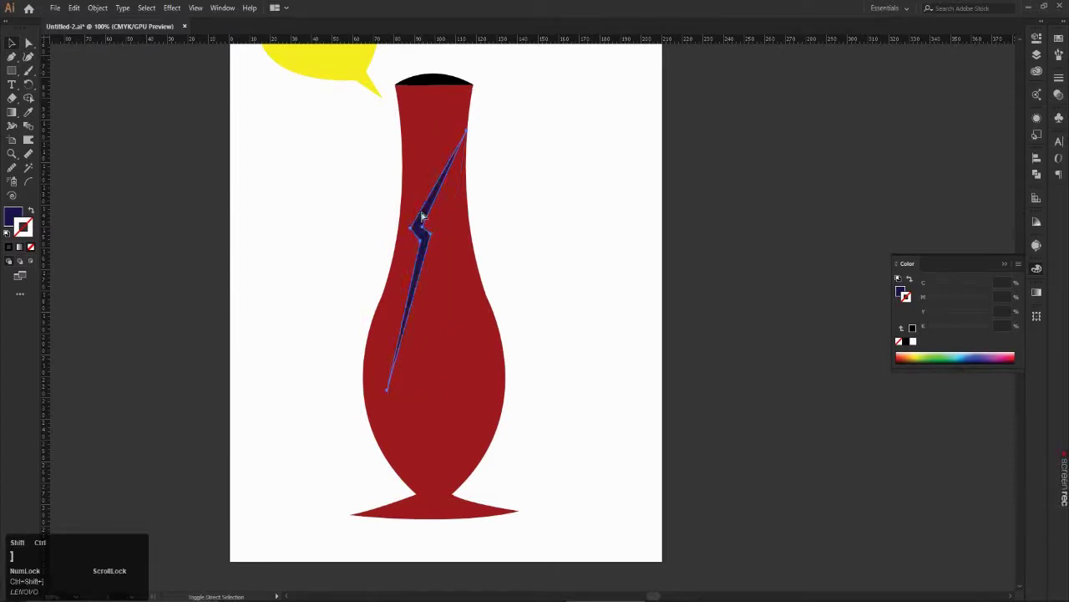
pyautogui.click(560, 237)
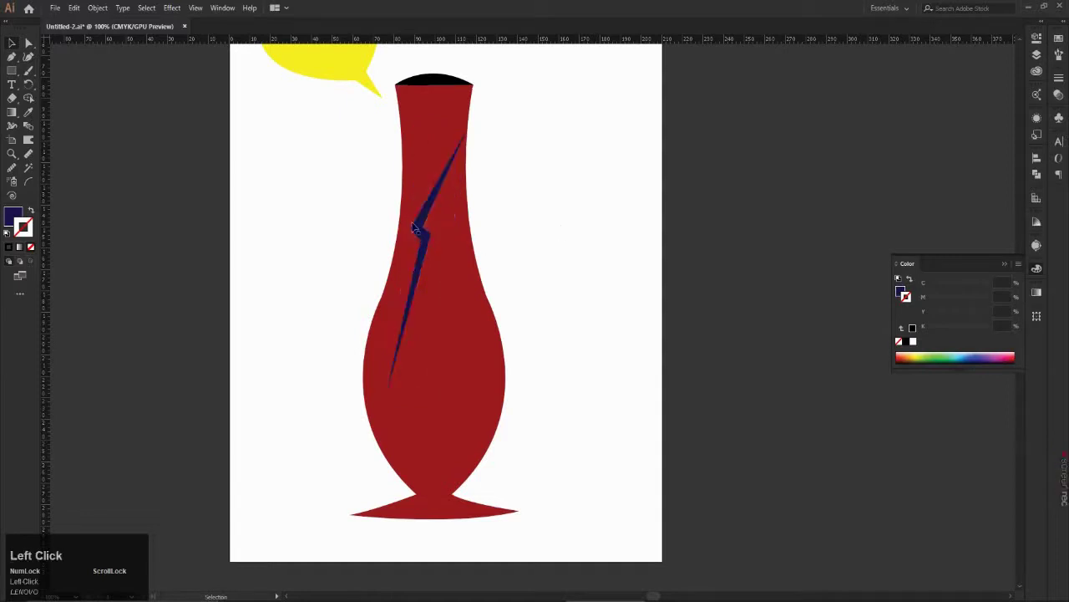
# Step: Stretch the lightning bolt so its lower tip meets the left edge of the vase's body
pyautogui.click(415, 228)
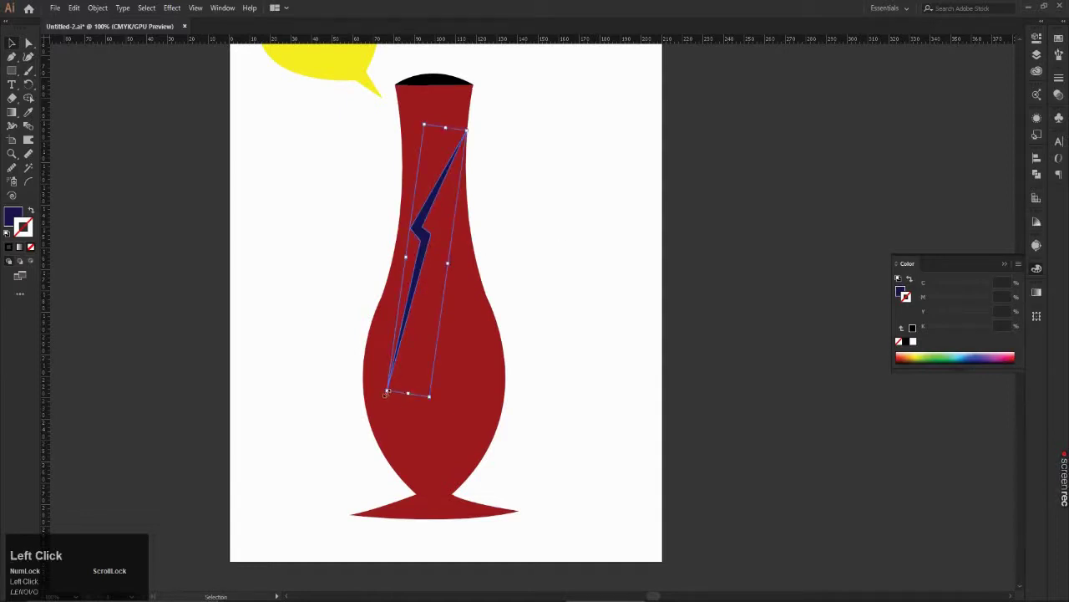
pyautogui.moveTo(387, 391); pyautogui.dragTo(373, 437)
pyautogui.click(605, 351)
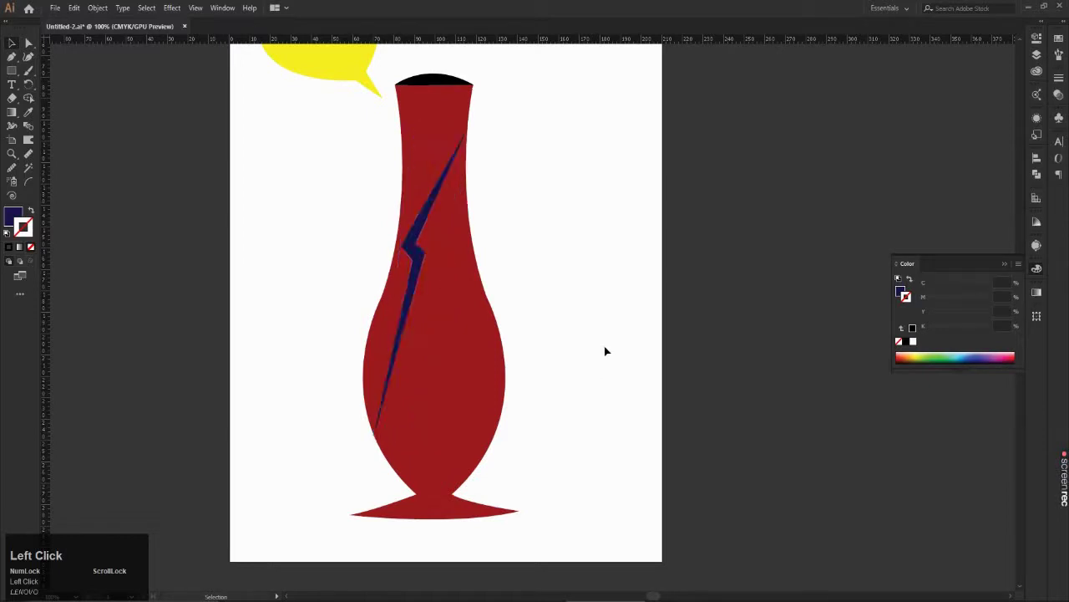
# Step: Duplicate the bolt to its lower right and scale the copy so both tips stay within the vase's edges
pyautogui.keyDown('alt'); pyautogui.scroll(3, 525, 298); pyautogui.keyUp('alt')
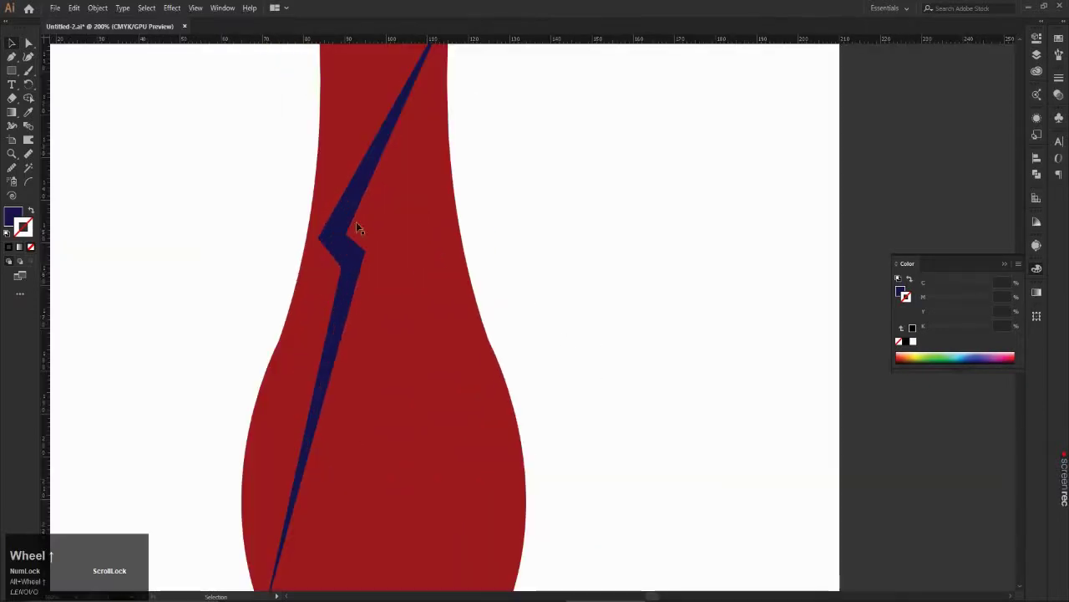
pyautogui.click(332, 224)
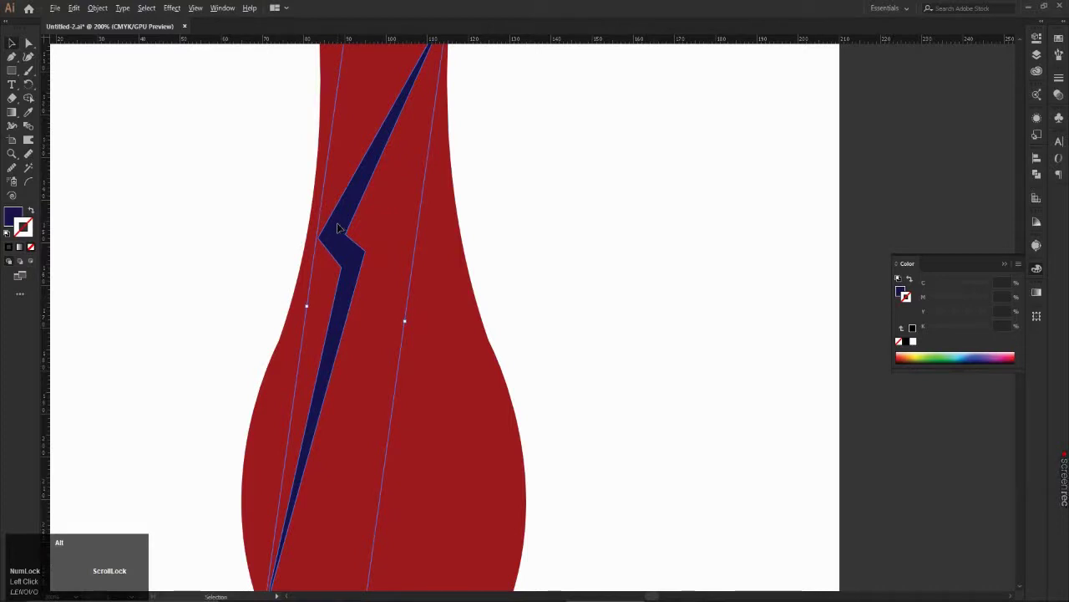
pyautogui.keyDown('alt'); pyautogui.moveTo(339, 228); pyautogui.dragTo(377, 352); pyautogui.keyUp('alt')
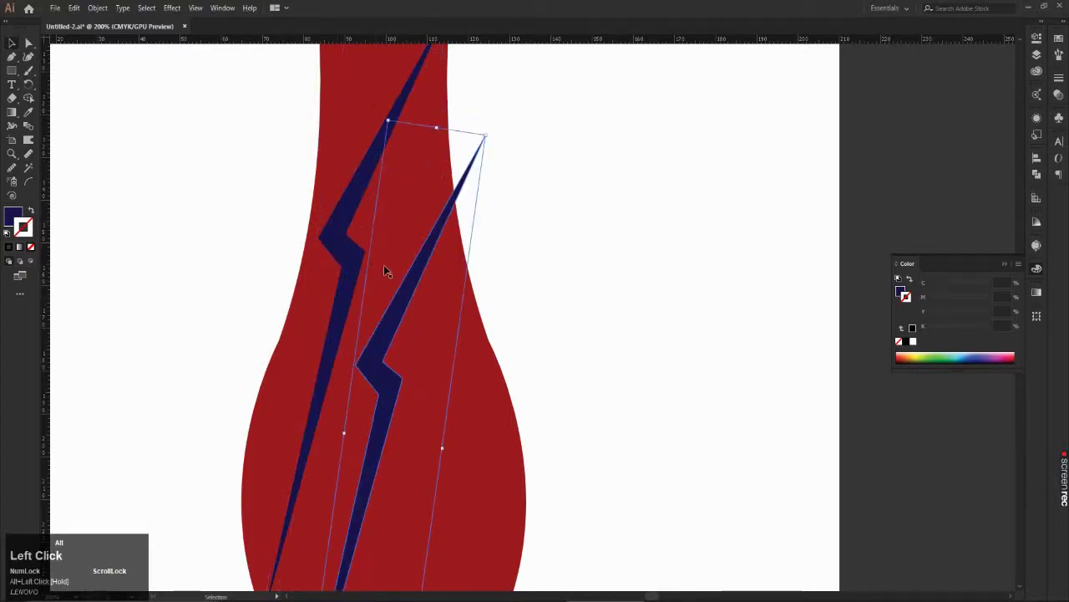
pyautogui.keyDown('alt'); pyautogui.scroll(-1, 383, 265); pyautogui.keyUp('alt')
pyautogui.moveTo(461, 169); pyautogui.dragTo(438, 219)
pyautogui.keyDown('alt'); pyautogui.scroll(-3, 439, 219); pyautogui.keyUp('alt')
pyautogui.keyDown('alt'); pyautogui.scroll(4, 334, 415); pyautogui.keyUp('alt')
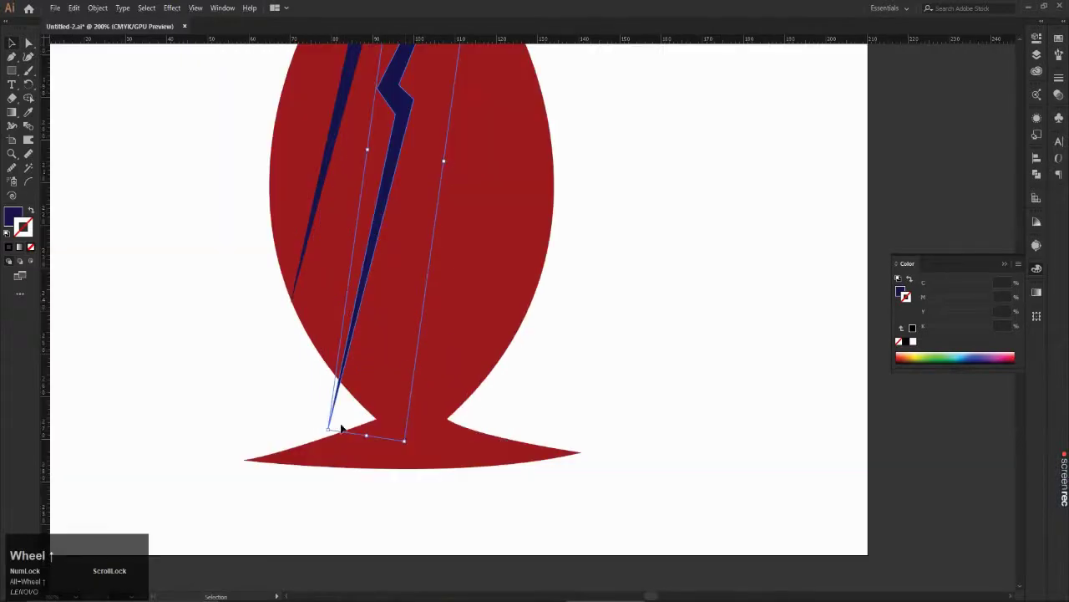
pyautogui.moveTo(326, 426); pyautogui.dragTo(341, 383)
pyautogui.keyDown('alt'); pyautogui.scroll(-4, 349, 373); pyautogui.keyUp('alt')
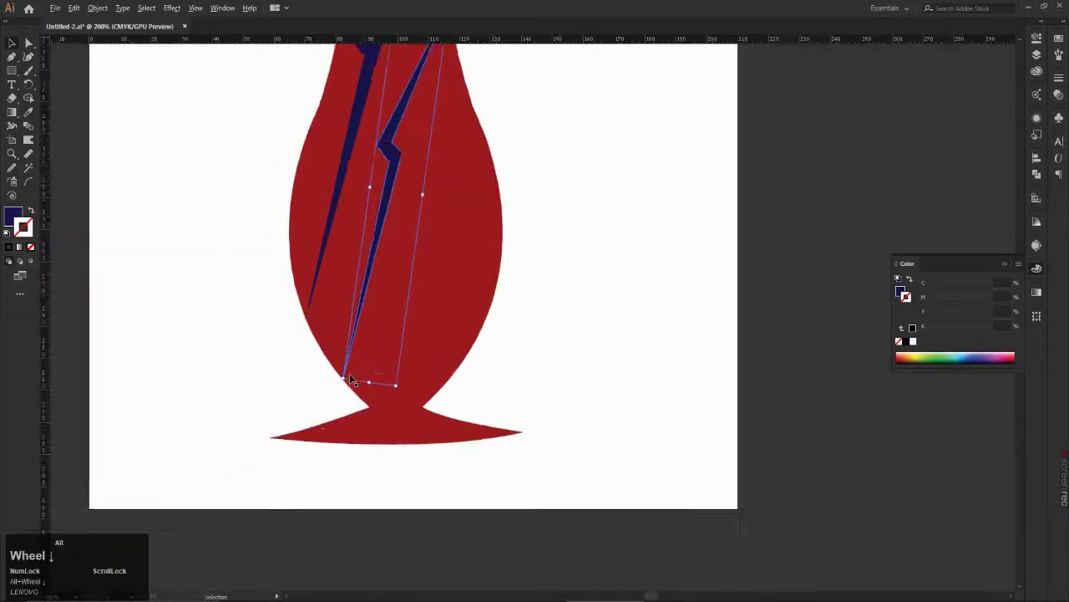
pyautogui.click(510, 320)
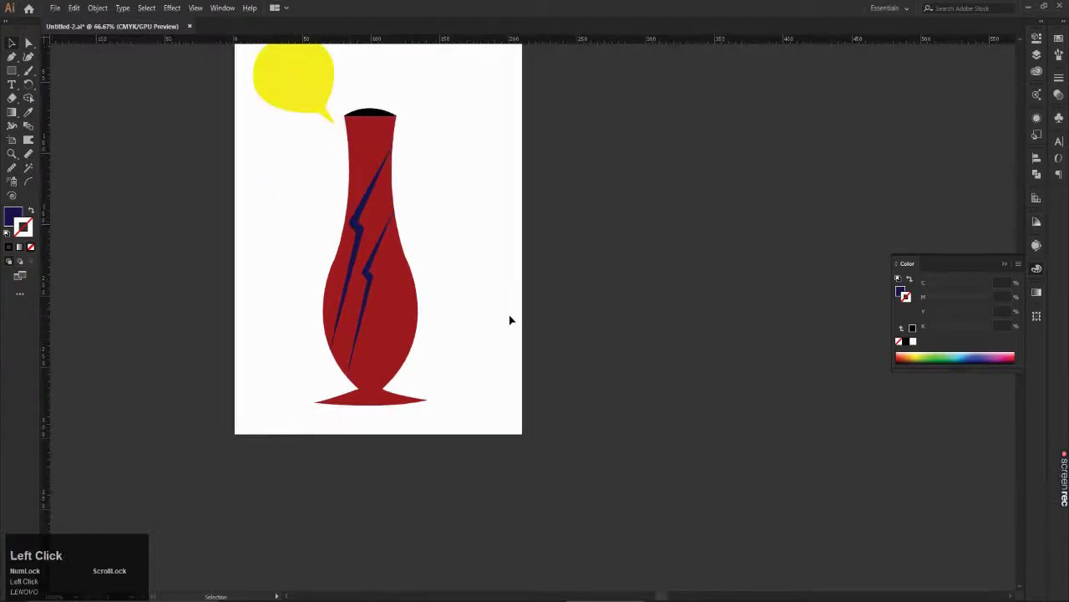
# Step: Reflect the second, smaller bolt across the vertical axis
pyautogui.click(366, 276)
pyautogui.rightClick(365, 274)
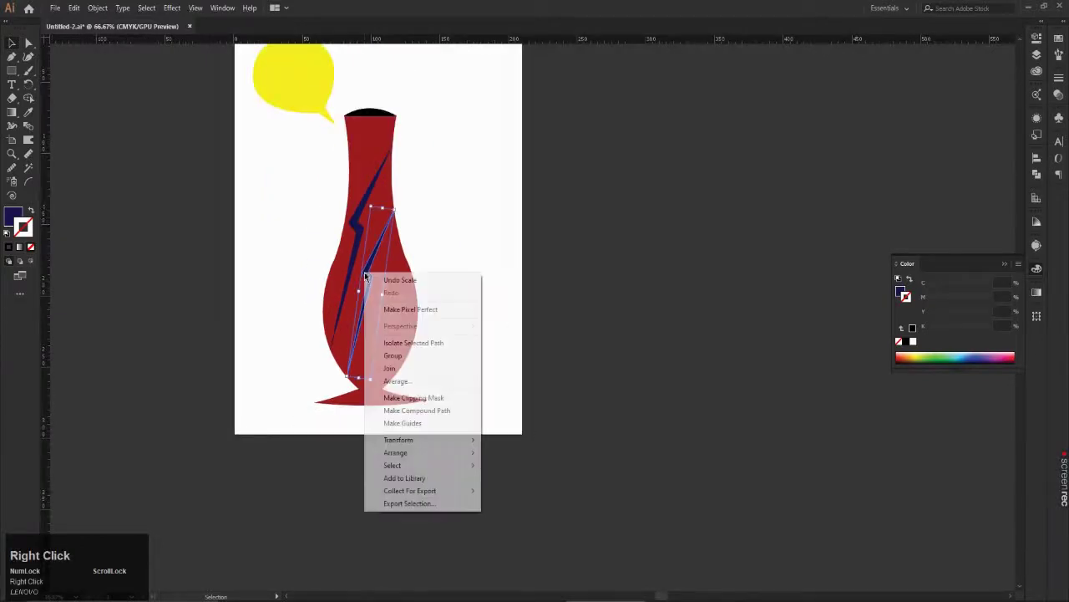
pyautogui.click(407, 438)
pyautogui.click(536, 481)
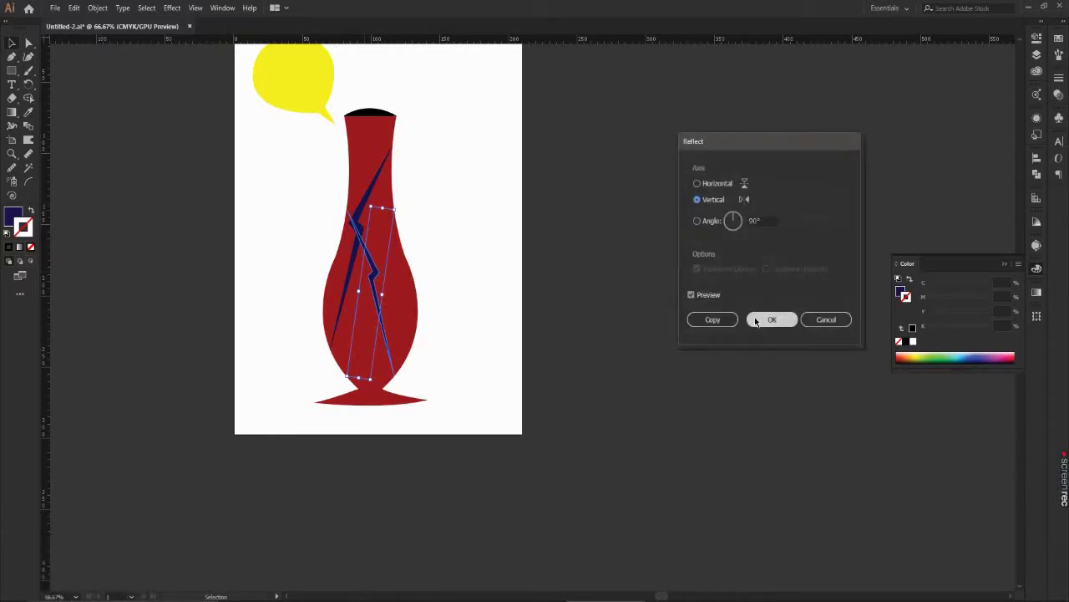
pyautogui.click(756, 322)
# Step: Rotate the reflected bolt parallel to the first one and scale it so its tips meet the vase's right and lower-left edges
pyautogui.scroll(1, 352, 347)
pyautogui.moveTo(426, 391); pyautogui.dragTo(331, 416)
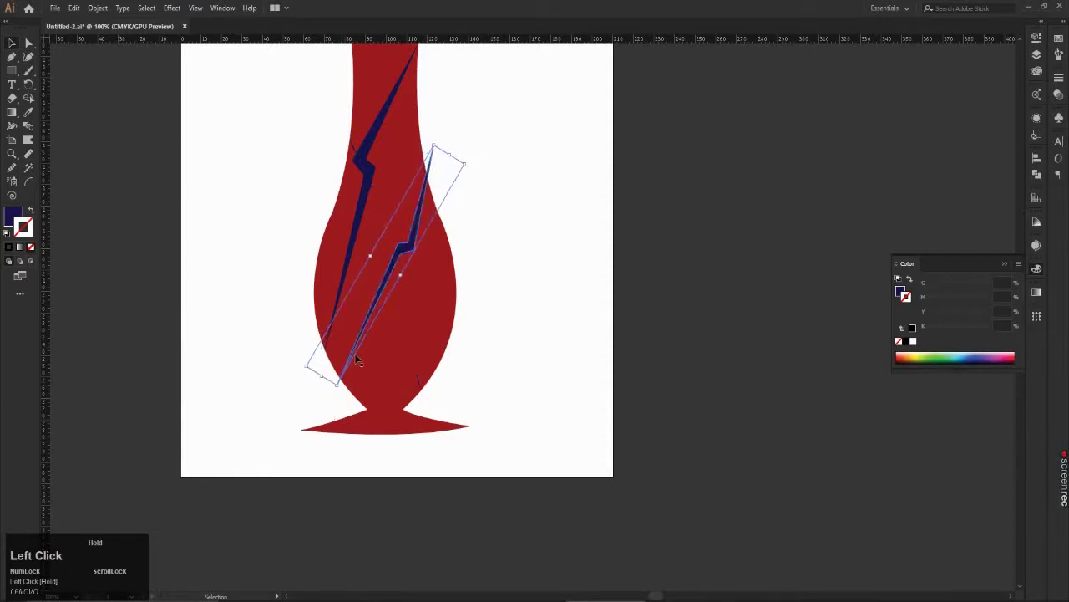
pyautogui.scroll(1, 397, 267)
pyautogui.moveTo(479, 99); pyautogui.dragTo(461, 123)
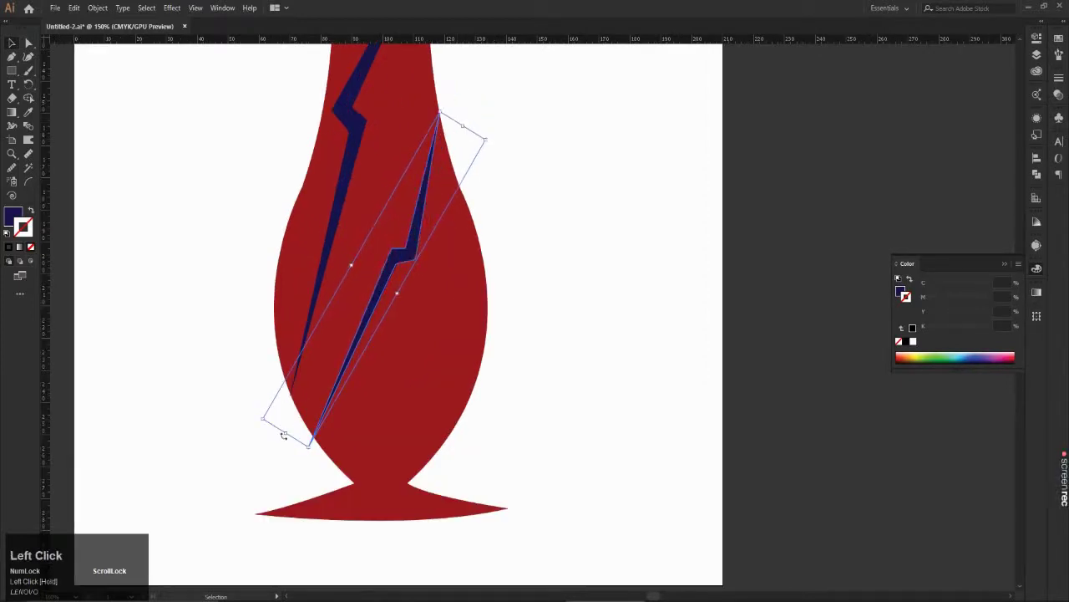
pyautogui.moveTo(286, 435); pyautogui.dragTo(306, 428)
pyautogui.click(575, 330)
# Step: Move the vase, both bolts and the speech bubble together off the artboard to its right side
pyautogui.scroll(-3, 575, 318)
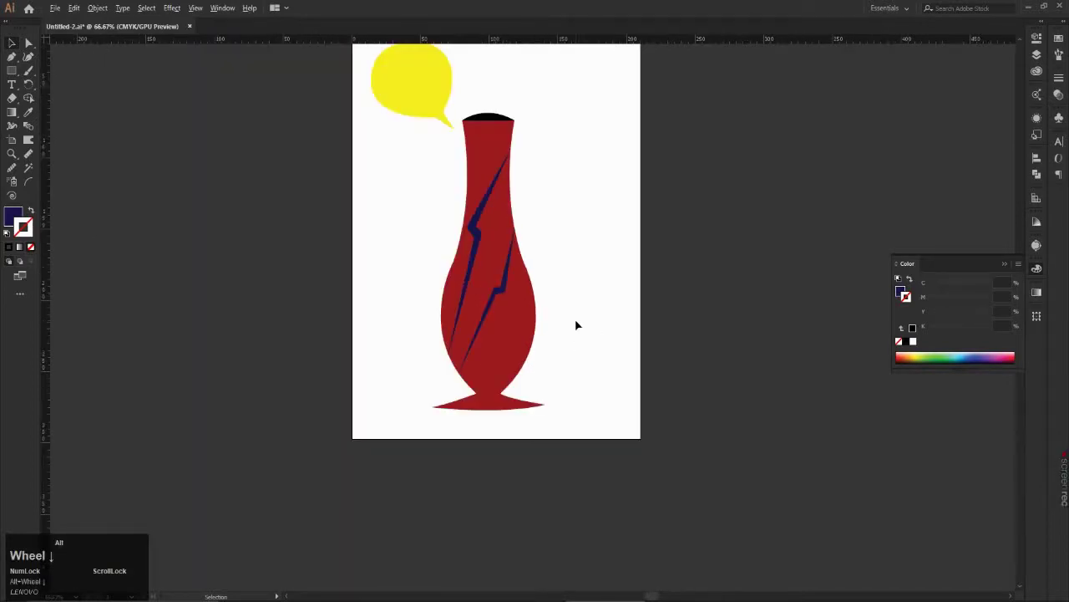
pyautogui.scroll(-2, 584, 306)
pyautogui.scroll(2, 697, 301)
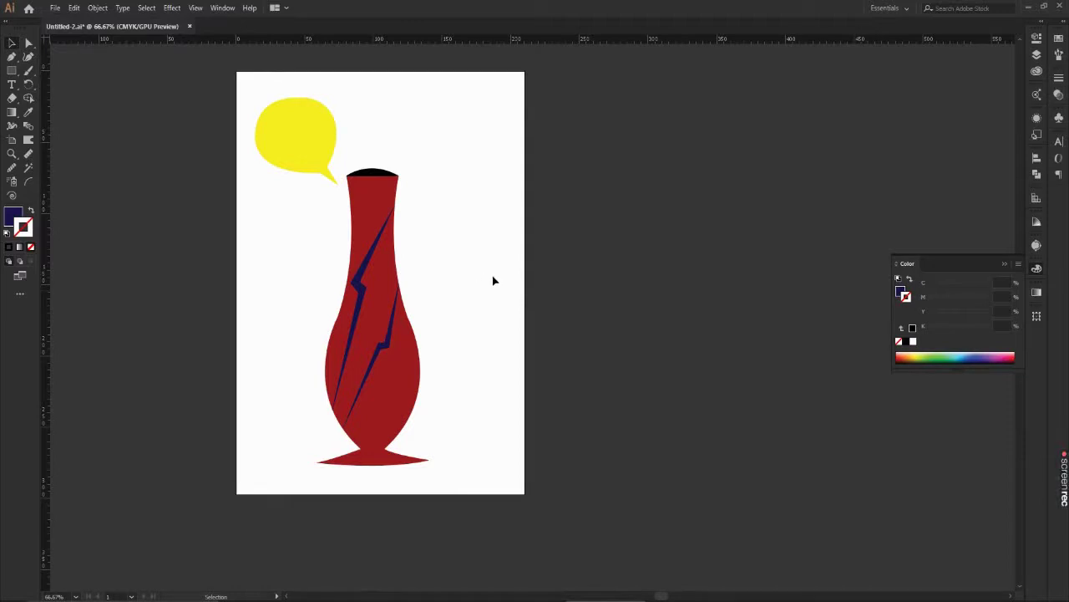
pyautogui.moveTo(253, 89); pyautogui.dragTo(419, 589)
pyautogui.moveTo(373, 287); pyautogui.dragTo(799, 280)
pyautogui.click(607, 325)
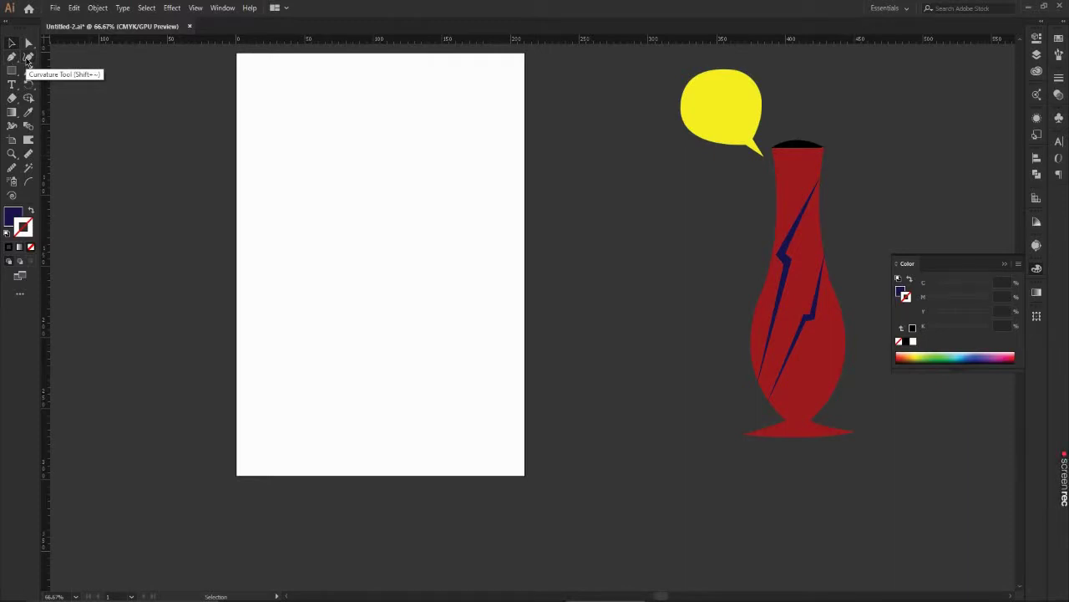
# Step: Draw the outer turn of a spiral, about 55 mm wide, with the Curvature tool in the artboard's upper left area
pyautogui.scroll(-1, 150, 130)
pyautogui.scroll(2, 266, 44)
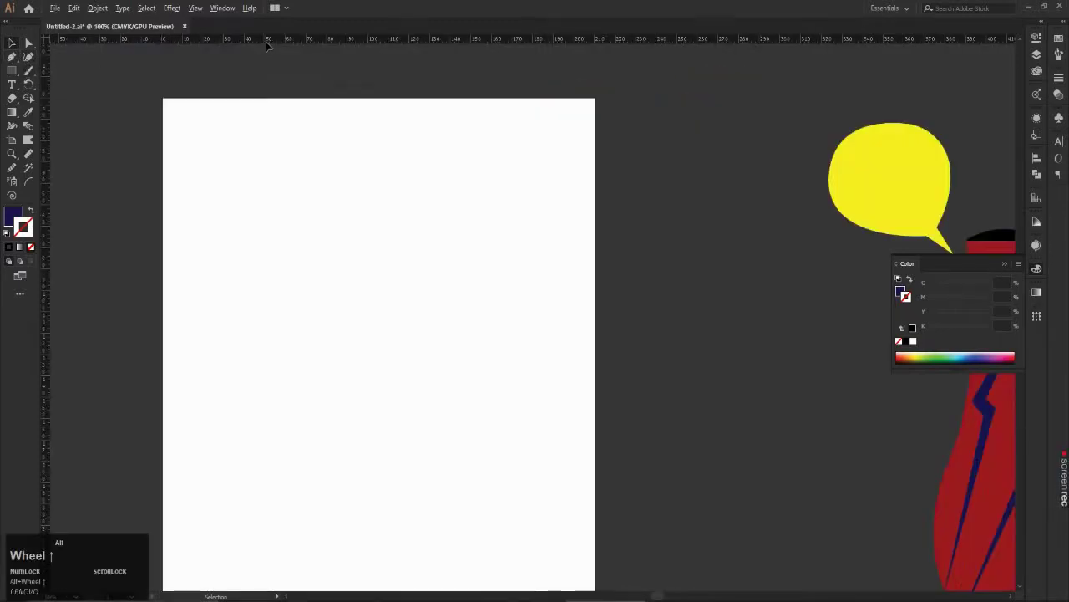
pyautogui.scroll(2, 334, 320)
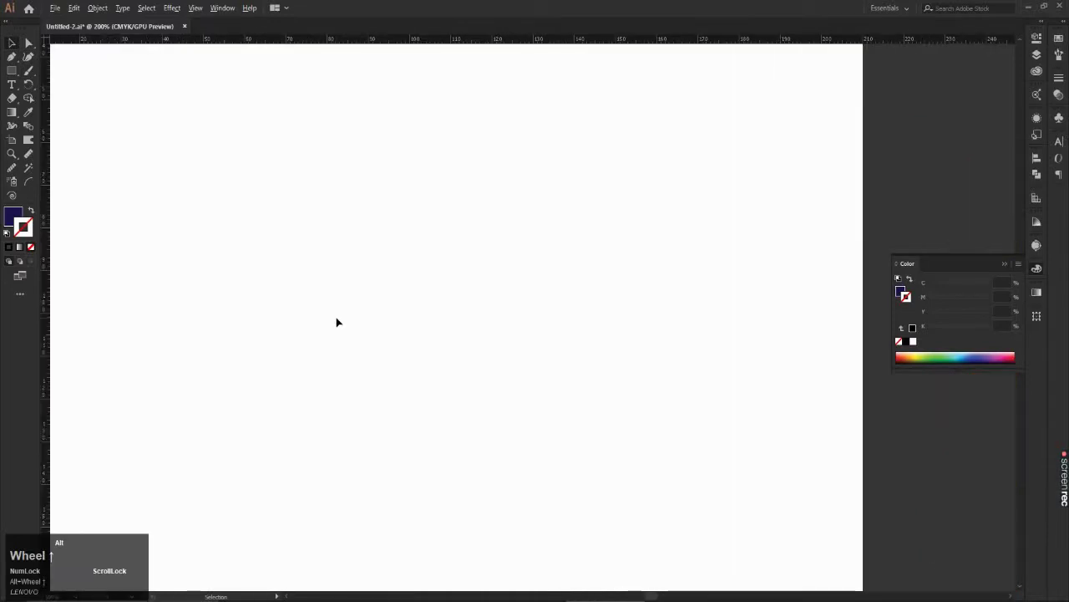
pyautogui.click(29, 56)
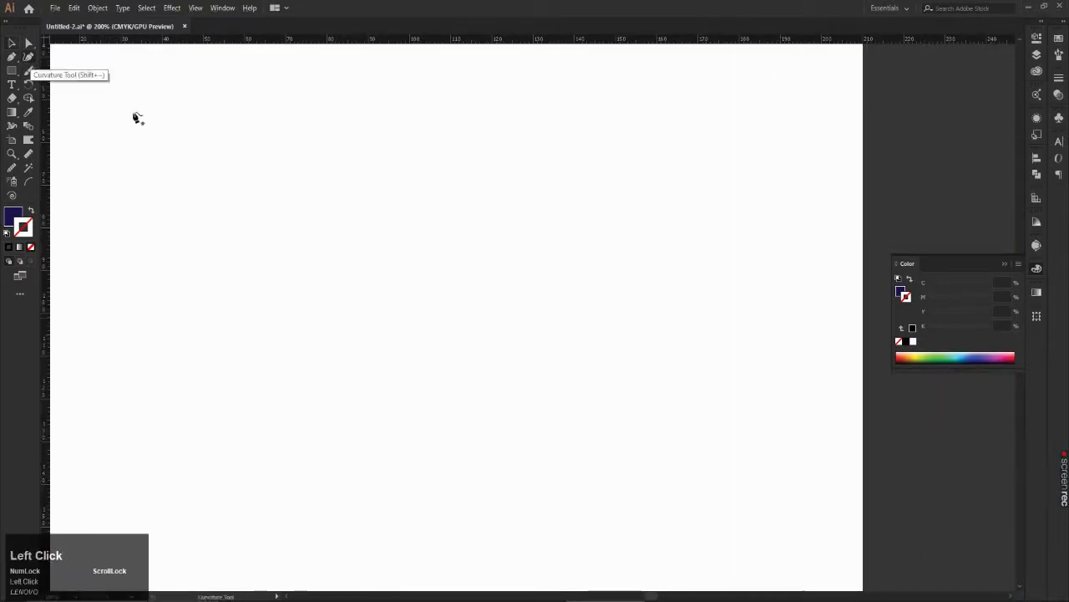
pyautogui.click(186, 147)
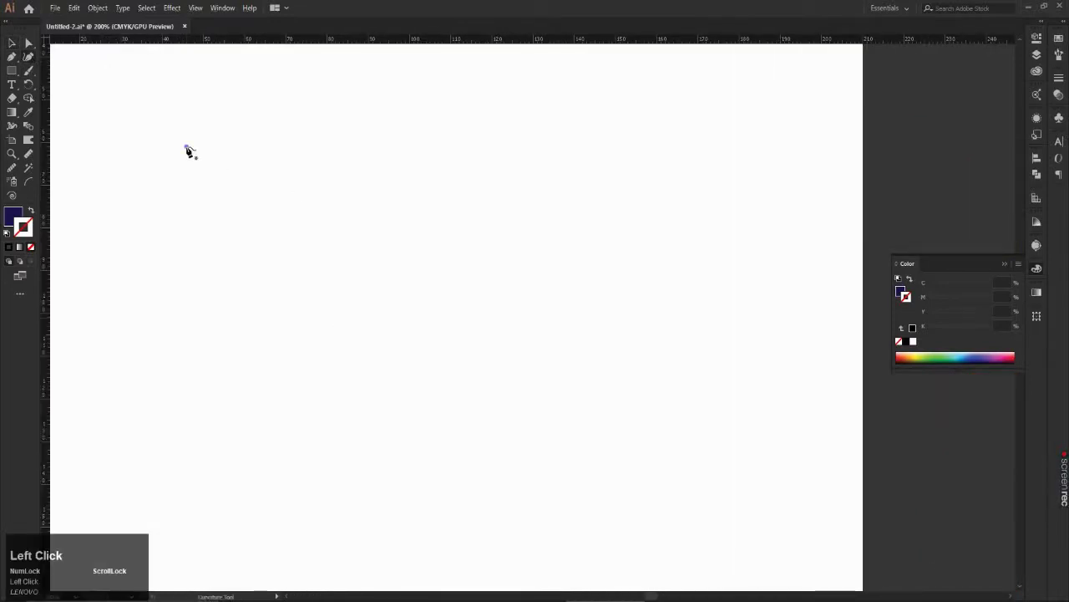
pyautogui.click(387, 134)
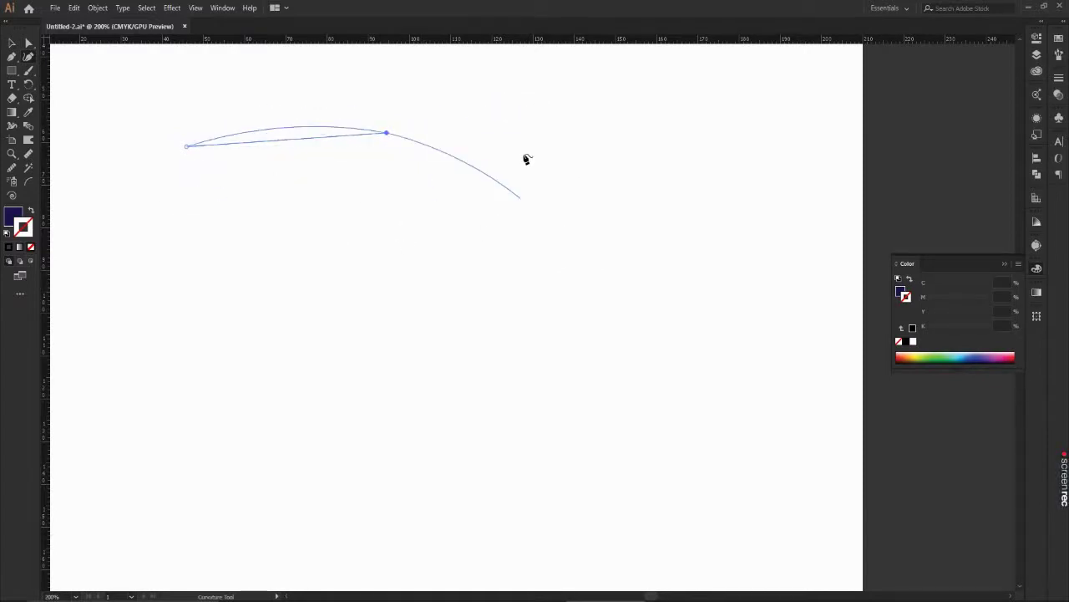
pyautogui.click(399, 274)
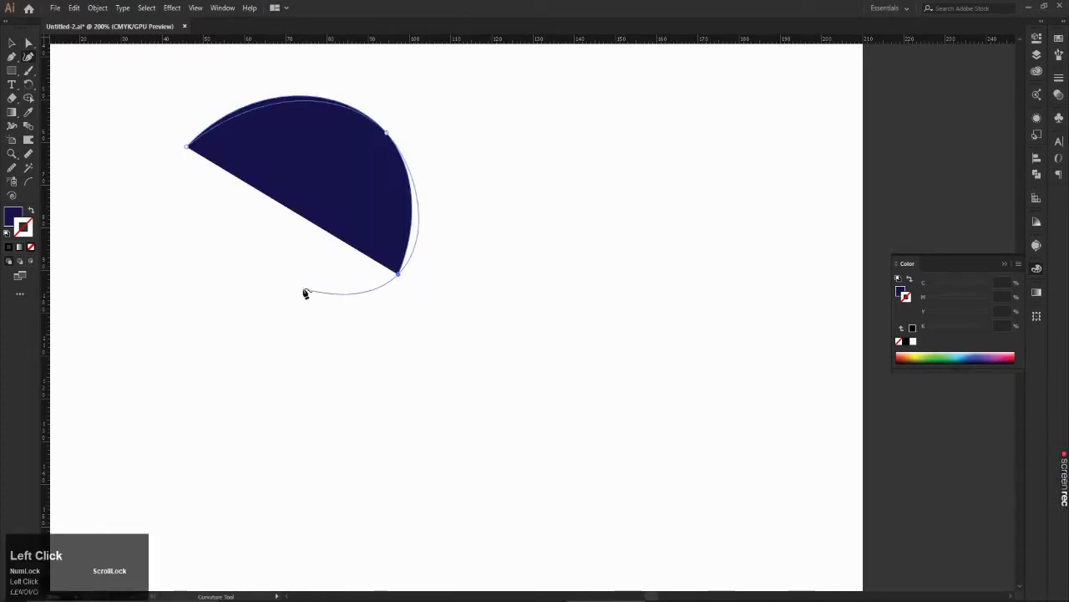
pyautogui.click(262, 328)
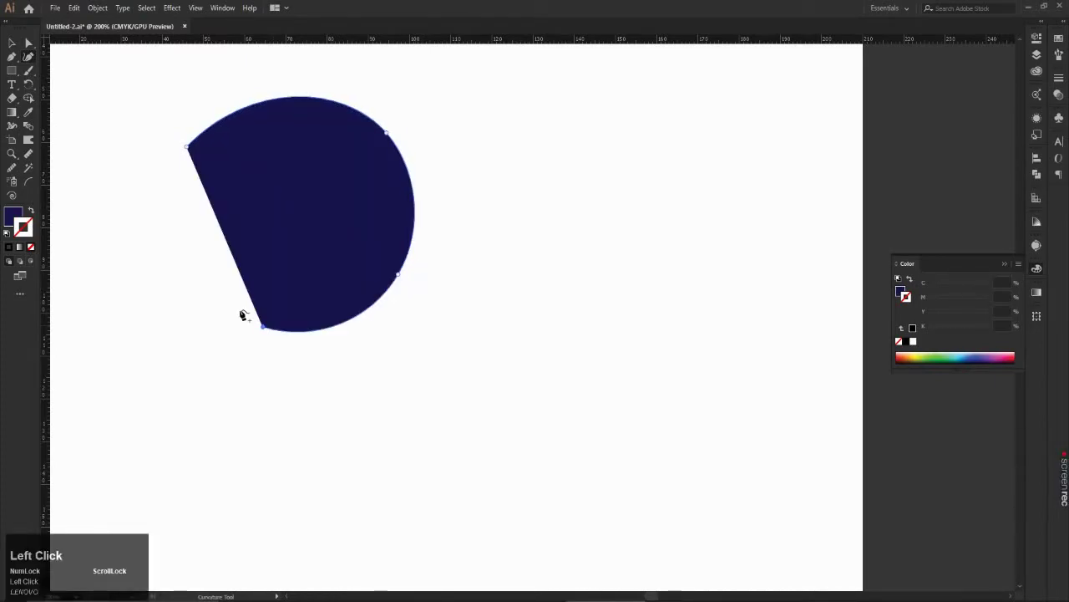
pyautogui.click(222, 287)
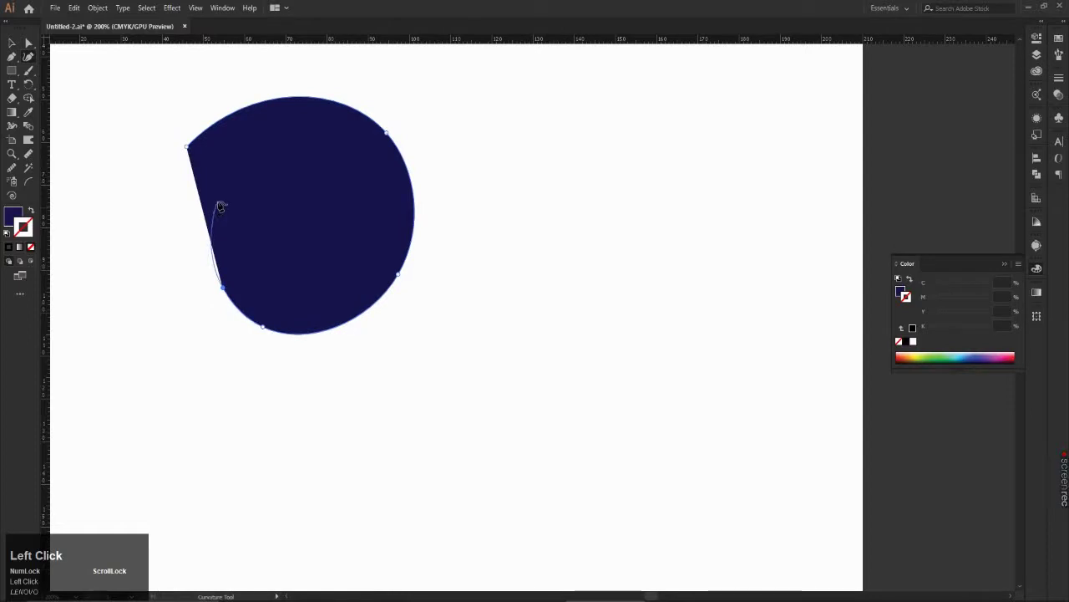
pyautogui.click(218, 201)
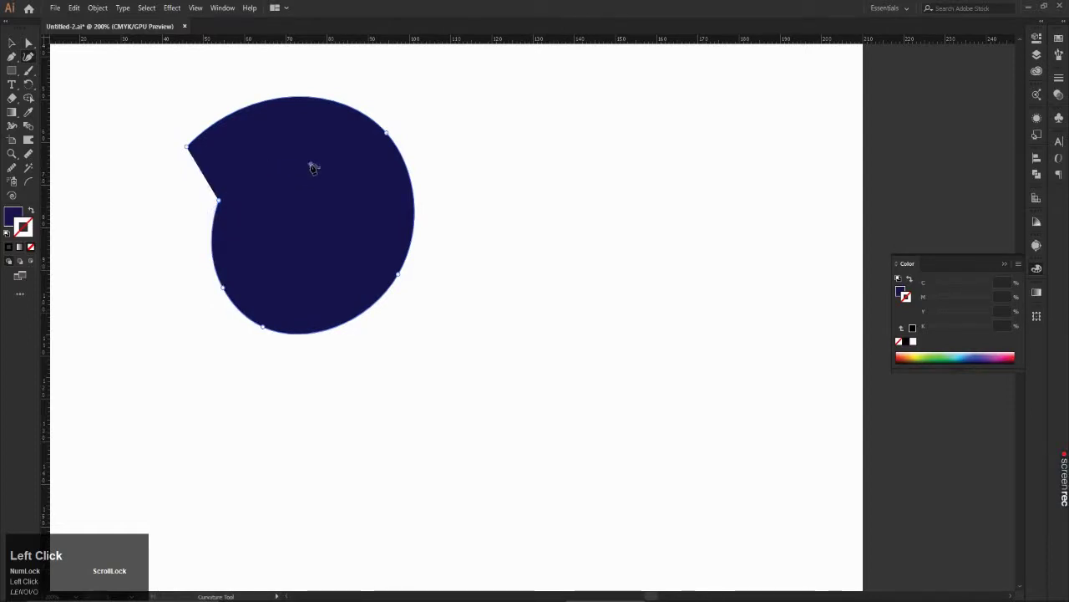
# Step: Continue the spiral path inward with a second turn, about 38 mm wide, inside the outer turn
pyautogui.click(310, 165)
pyautogui.click(350, 192)
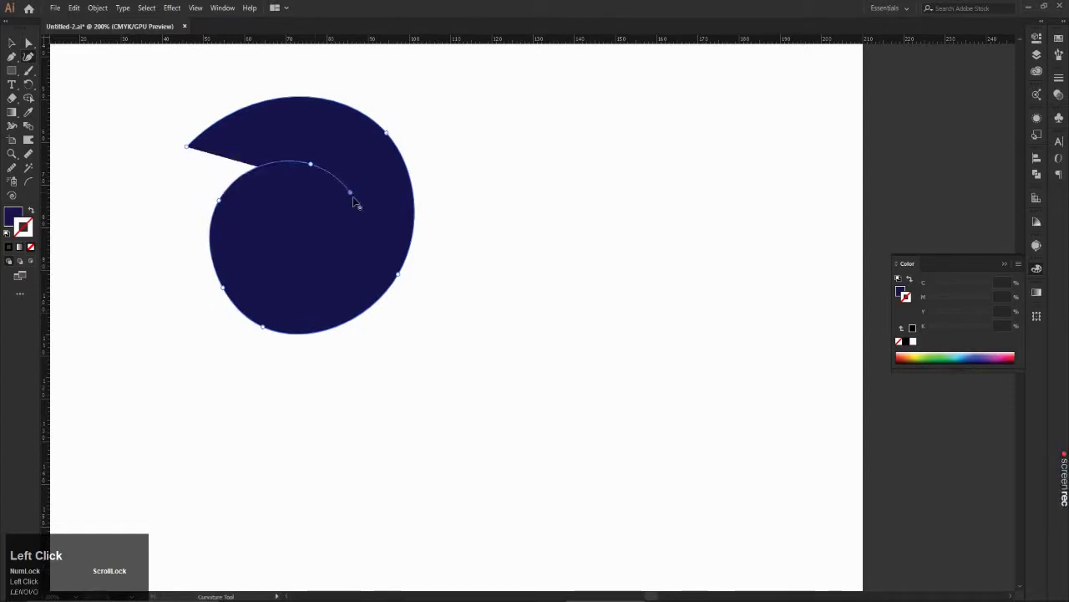
pyautogui.click(359, 272)
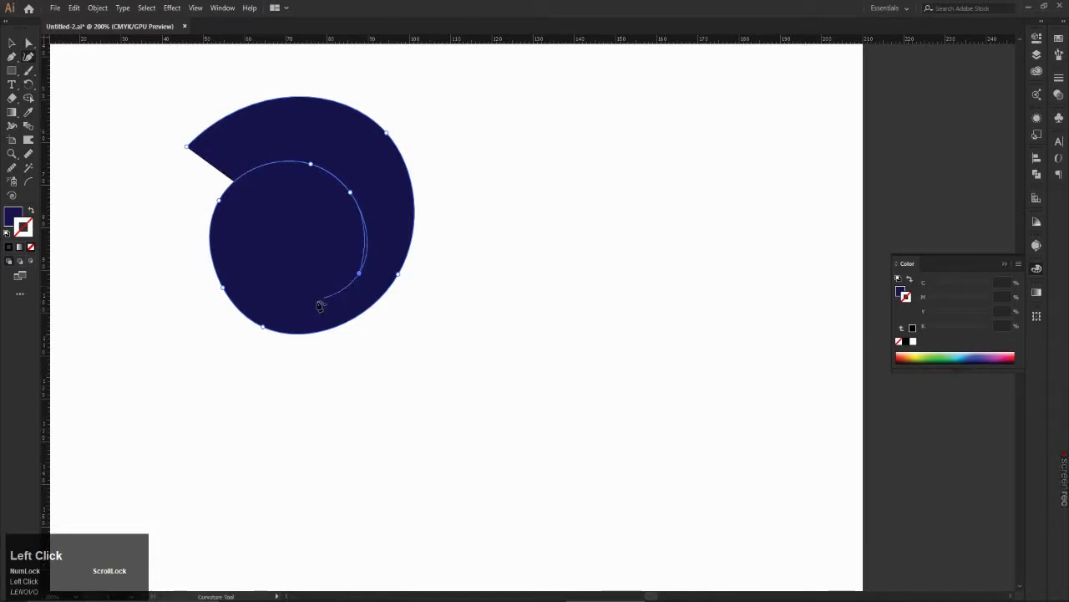
pyautogui.click(269, 304)
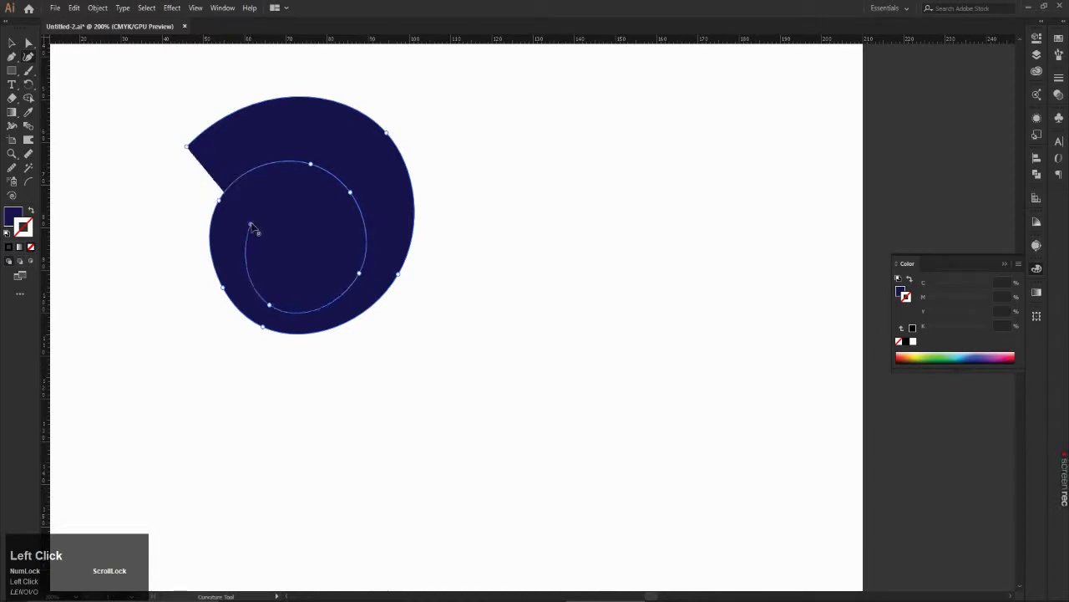
pyautogui.click(251, 224)
# Step: Continue the spiral inward with progressively tighter turns to its centre, finish the path there and deselect it
pyautogui.click(309, 198)
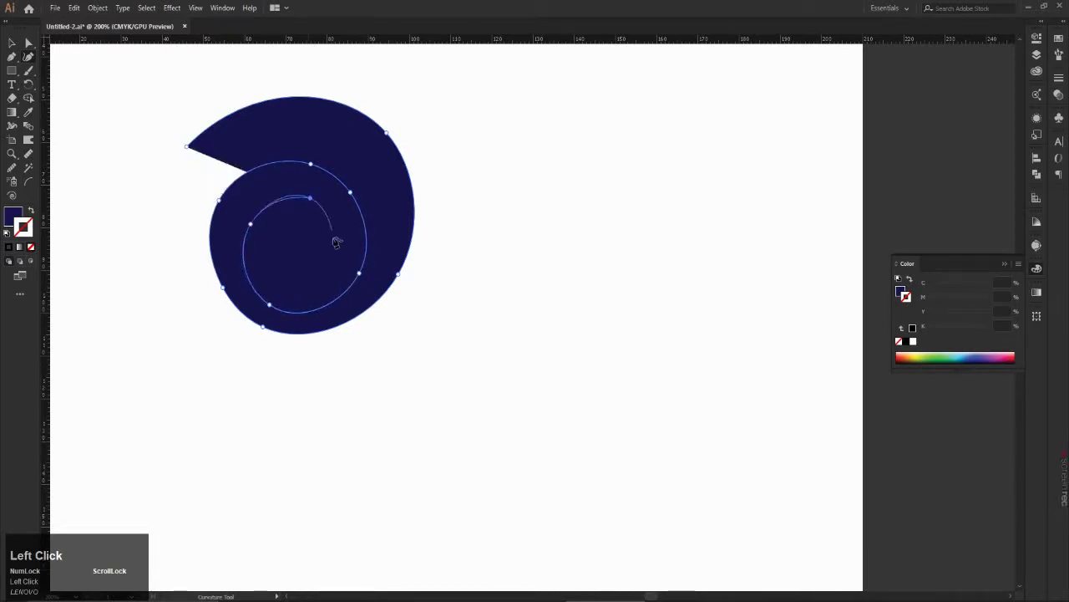
pyautogui.click(334, 245)
pyautogui.click(294, 286)
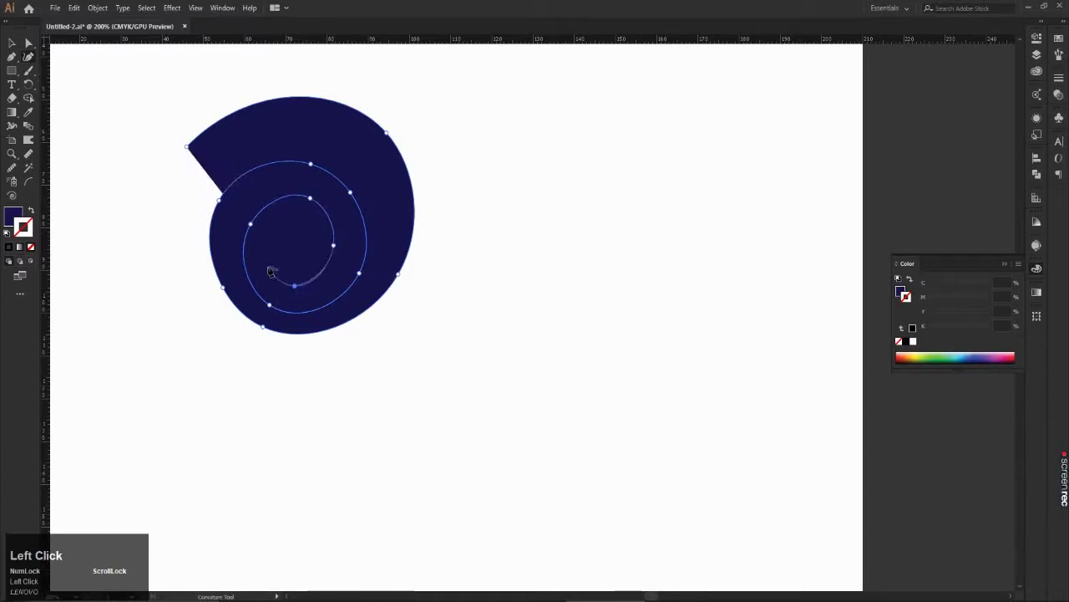
pyautogui.click(263, 248)
pyautogui.click(301, 219)
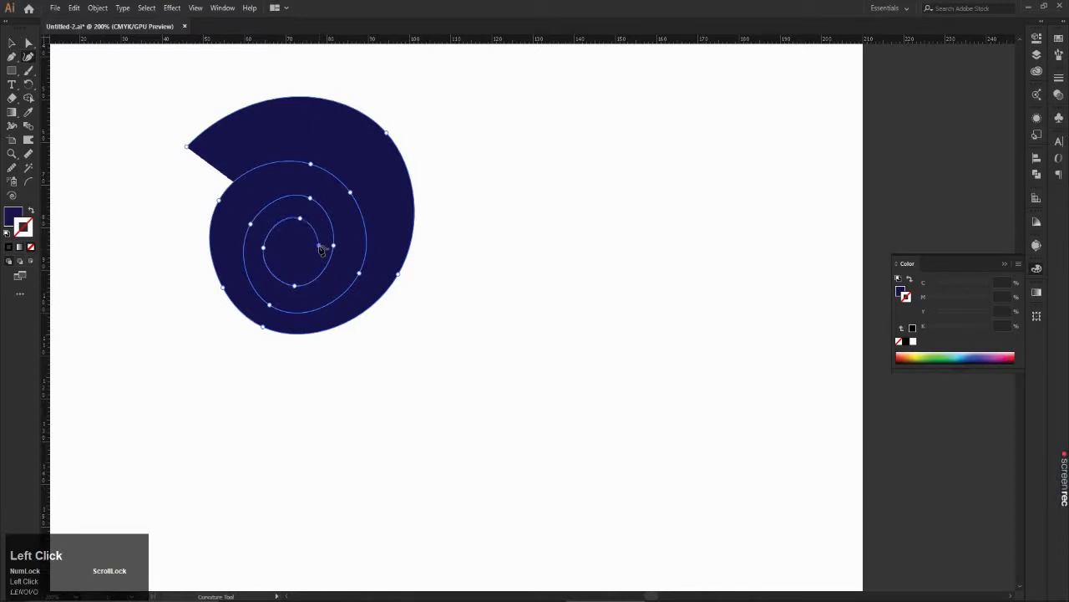
pyautogui.click(320, 246)
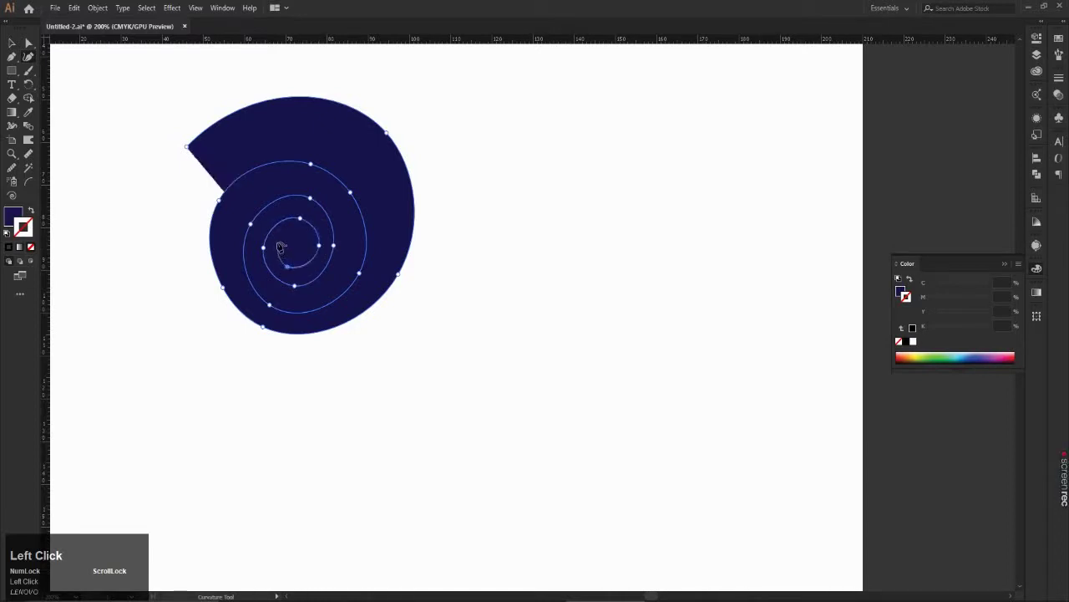
pyautogui.click(277, 243)
pyautogui.click(298, 231)
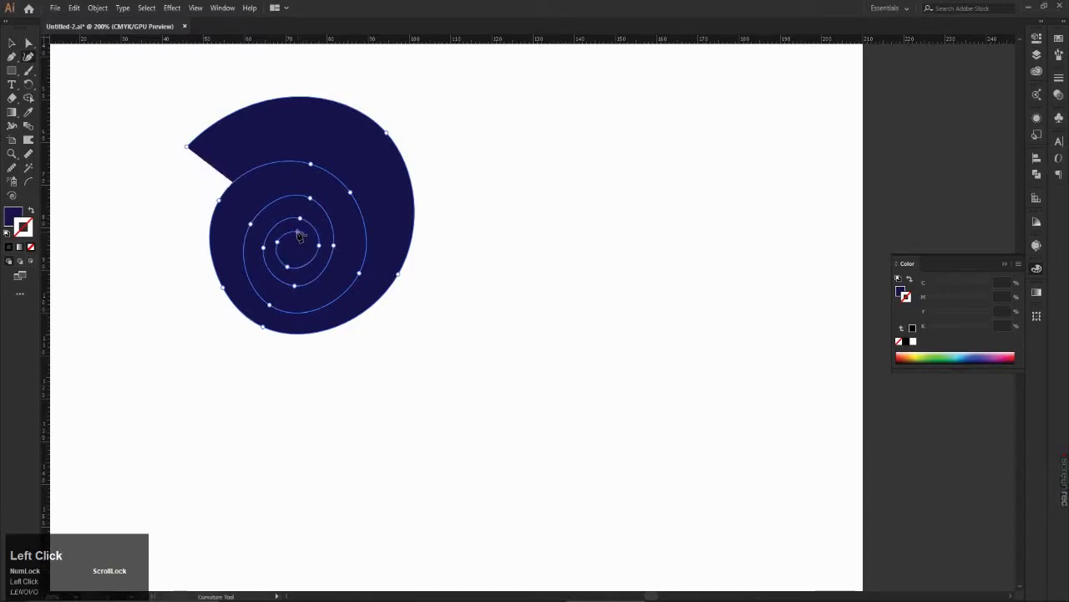
pyautogui.click(299, 251)
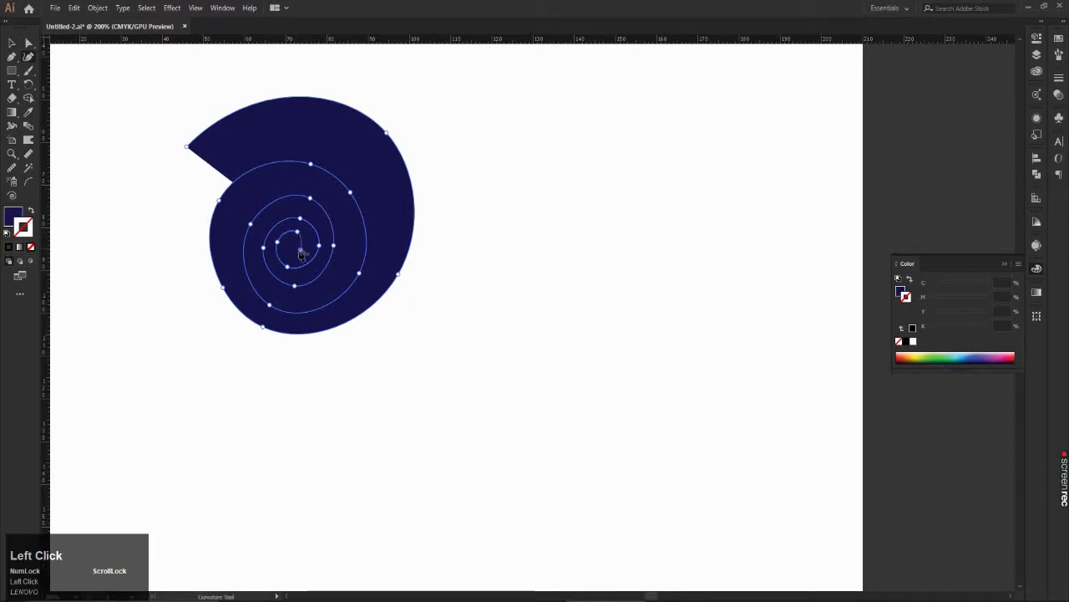
pyautogui.moveTo(300, 250); pyautogui.dragTo(302, 249)
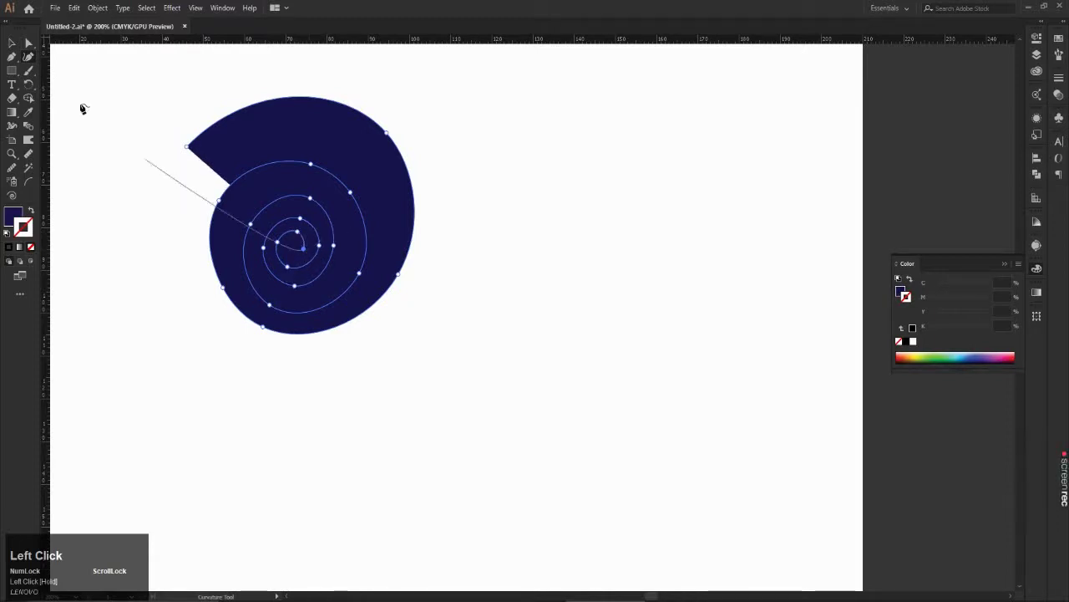
pyautogui.click(12, 42)
pyautogui.click(109, 106)
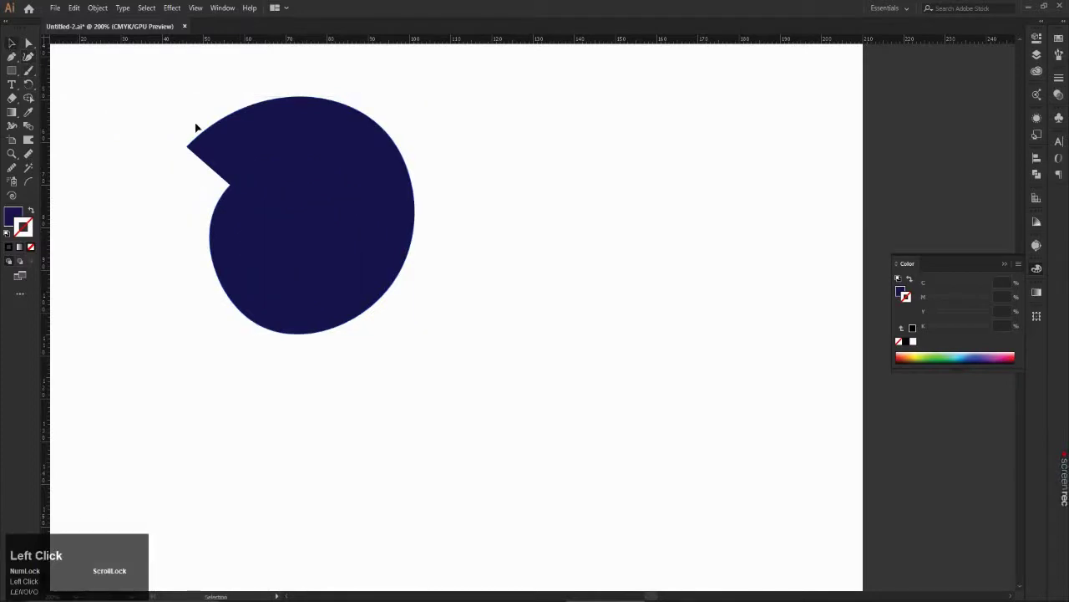
# Step: Remove the spiral's fill and give it a dark blue stroke of C 100, M 97.6, Y 25.07, K 45.18
pyautogui.click(314, 256)
pyautogui.click(15, 214)
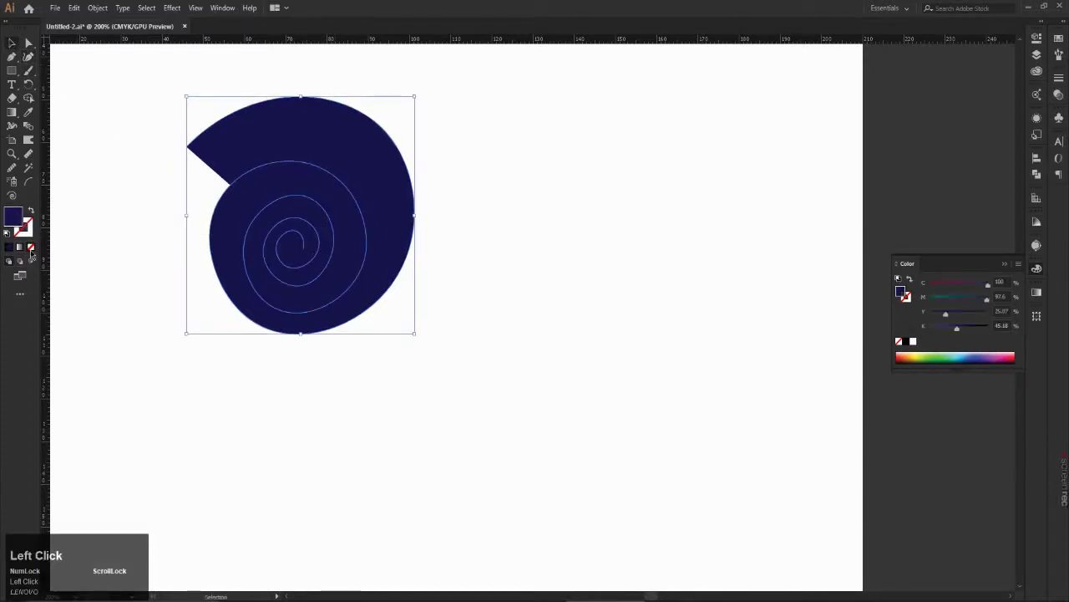
pyautogui.click(31, 248)
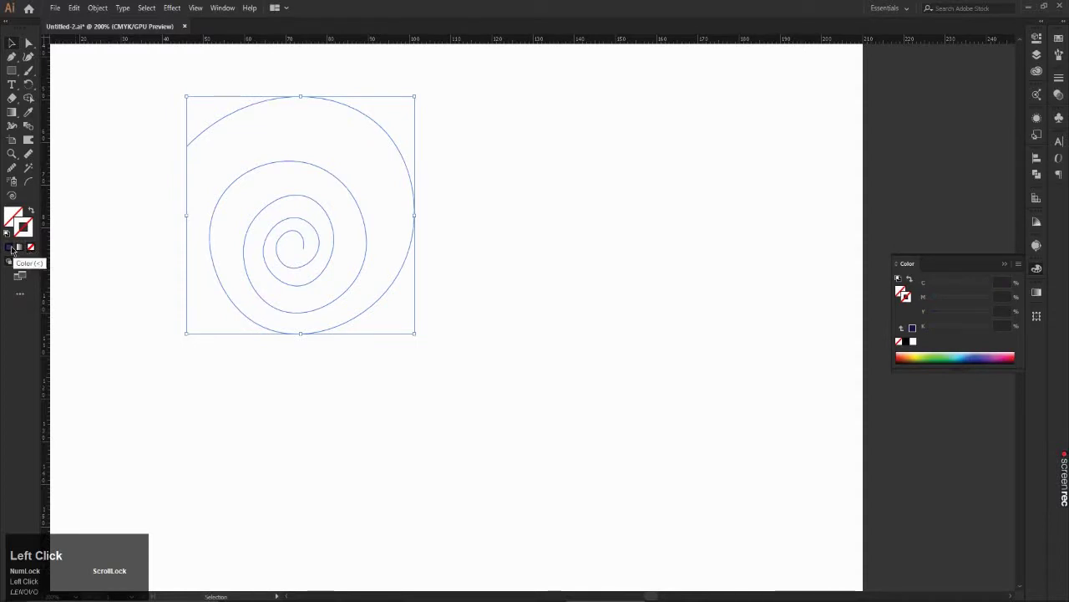
pyautogui.click(11, 249)
pyautogui.click(126, 302)
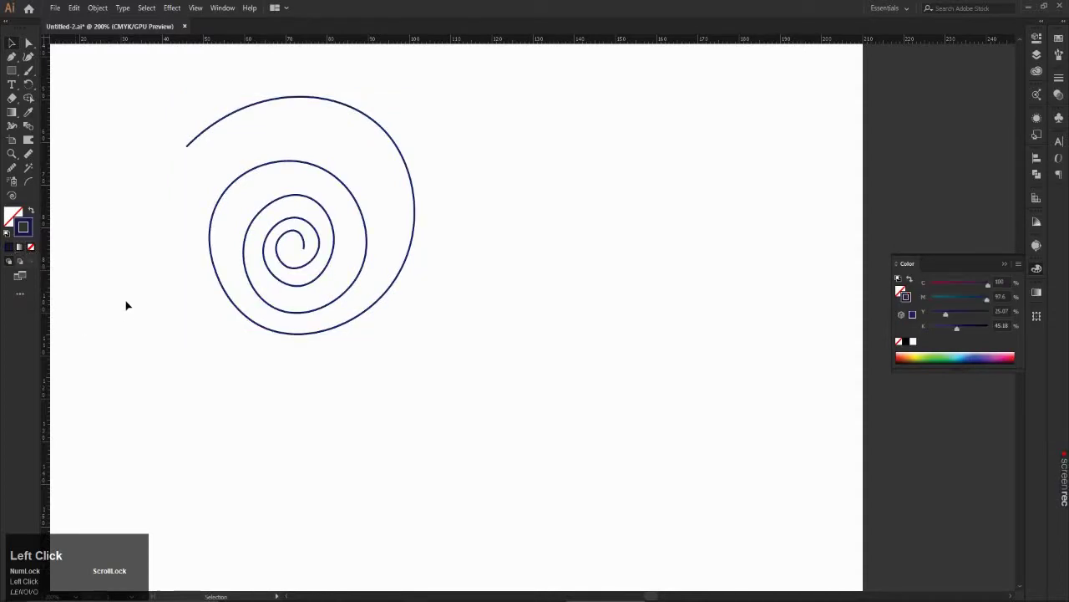
# Step: Smooth the left side of the spiral's second turn by adjusting its upper-left anchor point and both direction handles
pyautogui.click(357, 280)
pyautogui.click(545, 469)
pyautogui.moveTo(166, 129); pyautogui.dragTo(479, 556)
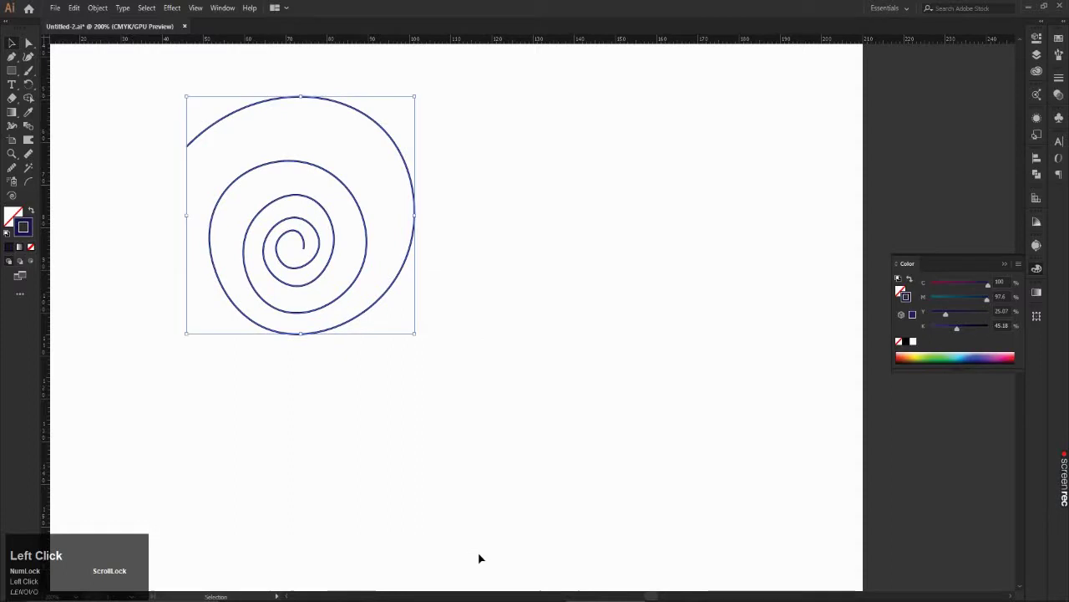
pyautogui.click(28, 46)
pyautogui.scroll(1, 185, 131)
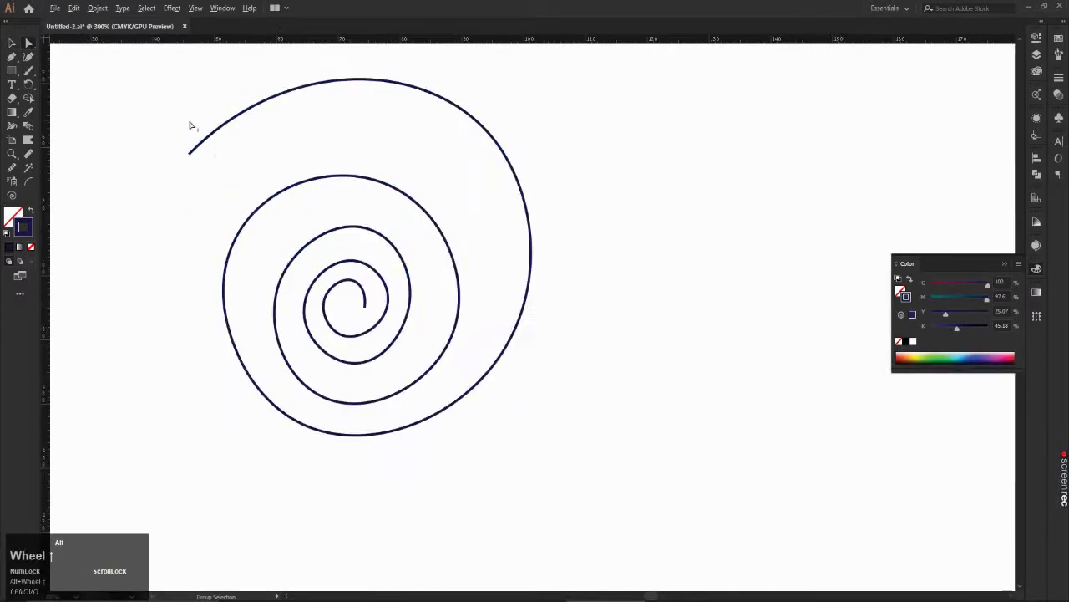
pyautogui.click(232, 241)
pyautogui.scroll(1, 215, 253)
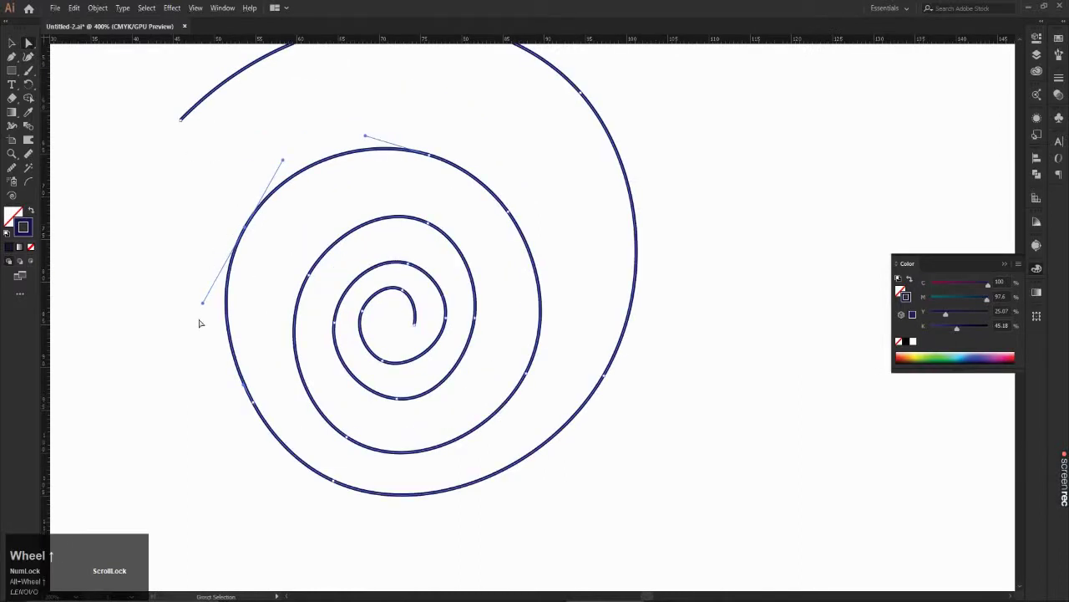
pyautogui.moveTo(203, 307)
pyautogui.mouseDown()
pyautogui.moveTo(192, 332)
pyautogui.moveTo(198, 313)
pyautogui.mouseUp()
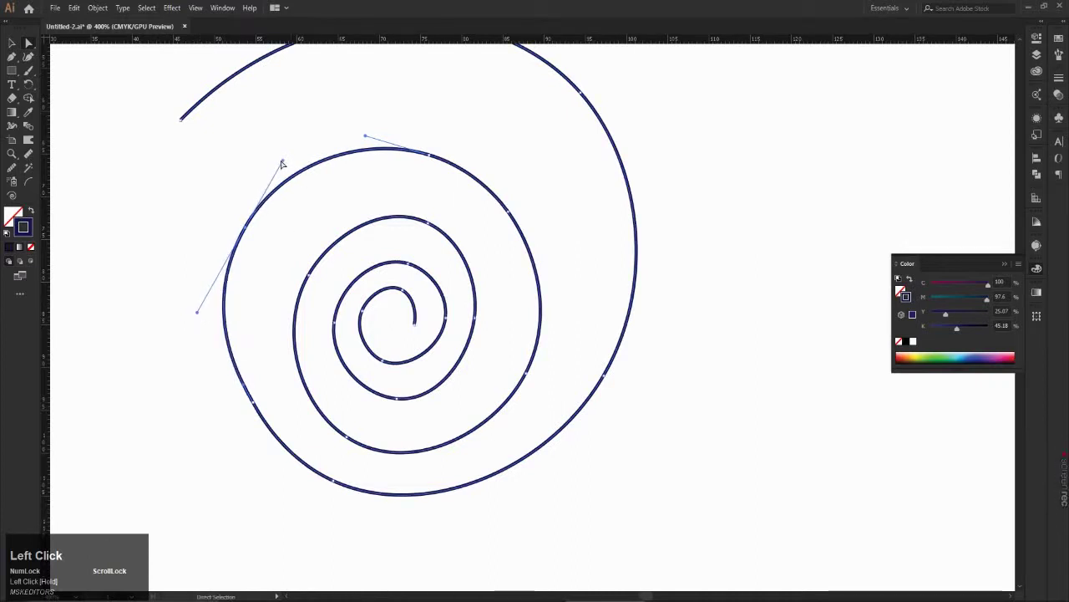
pyautogui.moveTo(282, 162); pyautogui.dragTo(285, 148)
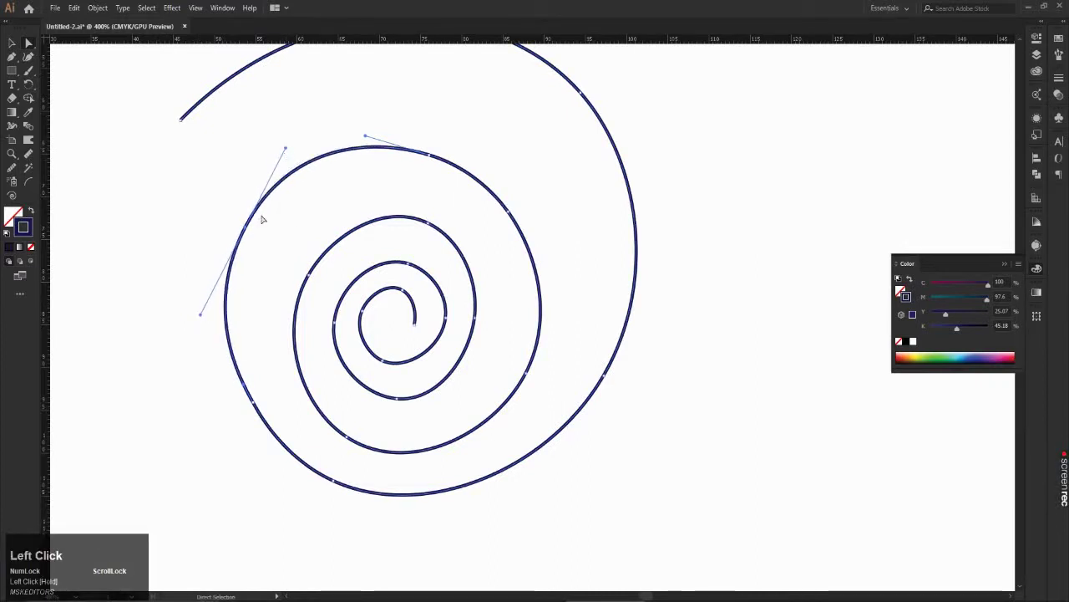
pyautogui.moveTo(245, 226); pyautogui.dragTo(243, 227)
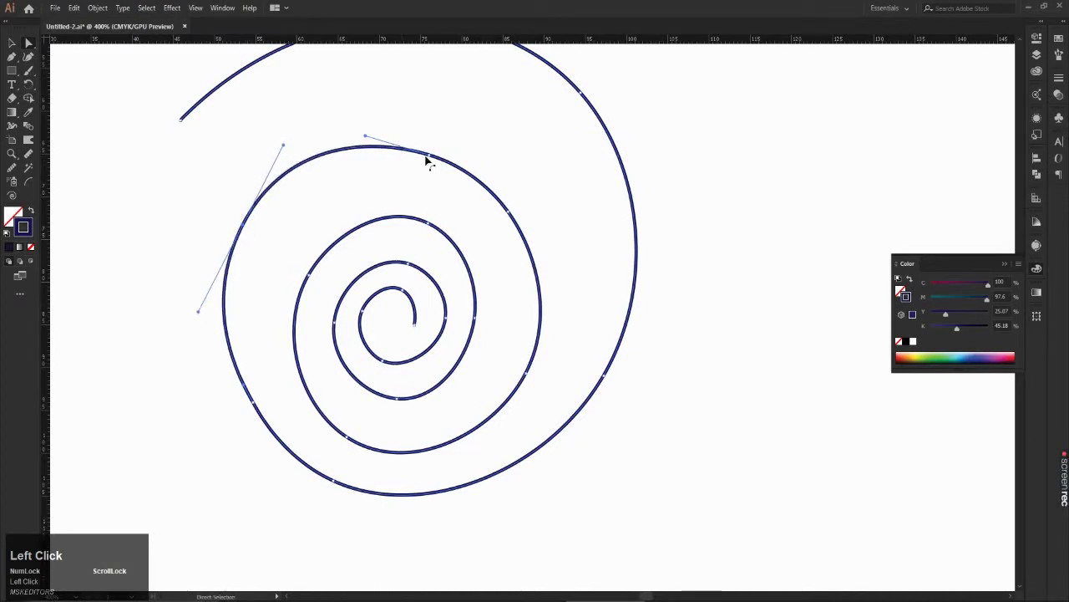
# Step: Adjust both direction handles of the third turn's upper-right anchor and slightly shift the spiral's inner end point
pyautogui.click(428, 225)
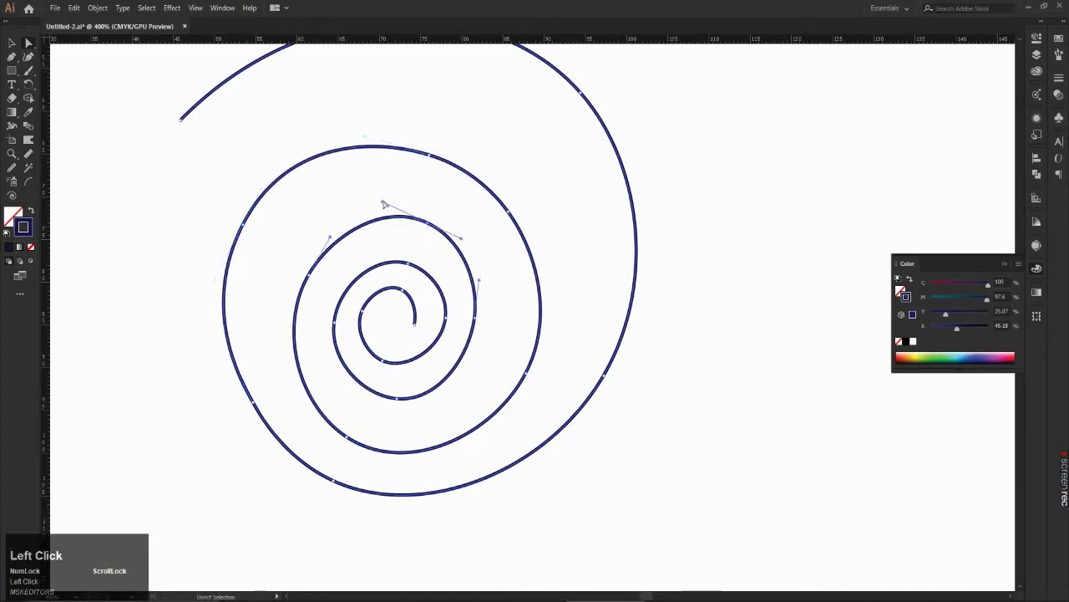
pyautogui.moveTo(383, 203); pyautogui.dragTo(381, 211)
pyautogui.moveTo(464, 237); pyautogui.dragTo(473, 243)
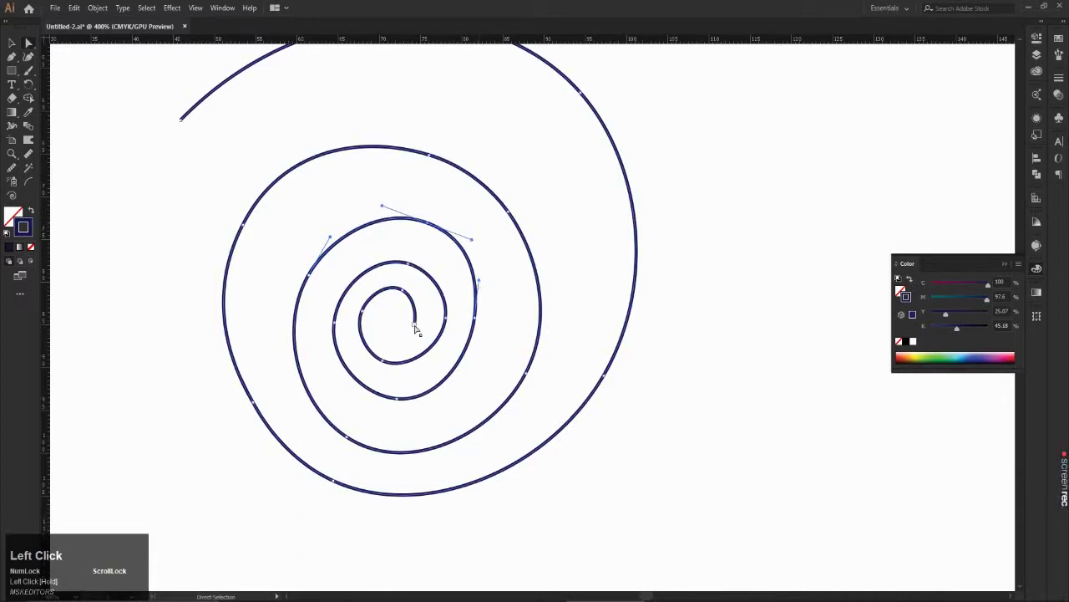
pyautogui.moveTo(414, 325); pyautogui.dragTo(417, 326)
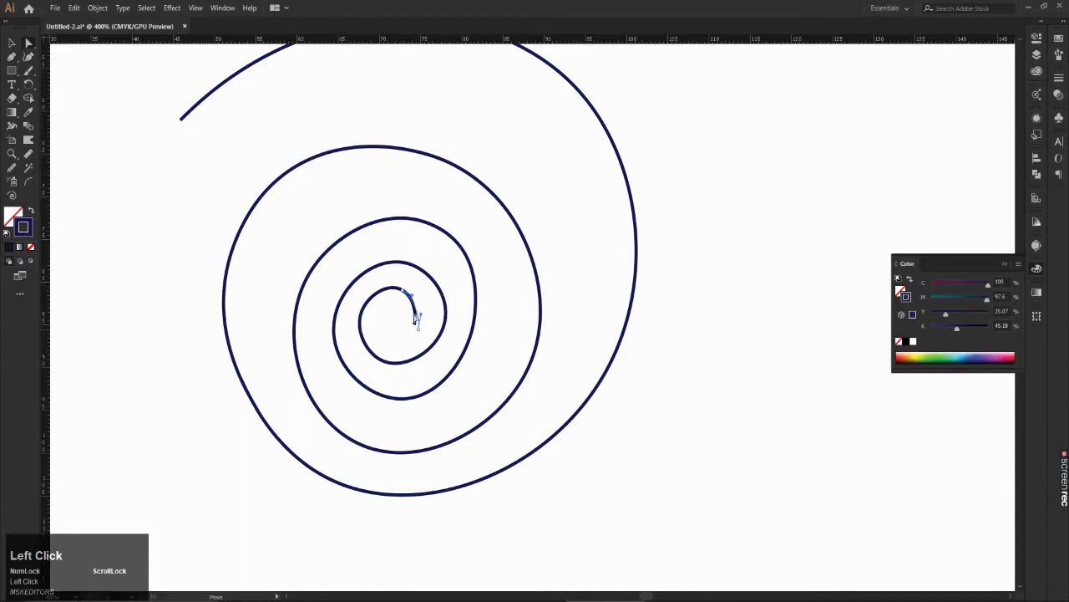
pyautogui.click(710, 346)
pyautogui.scroll(-2, 539, 306)
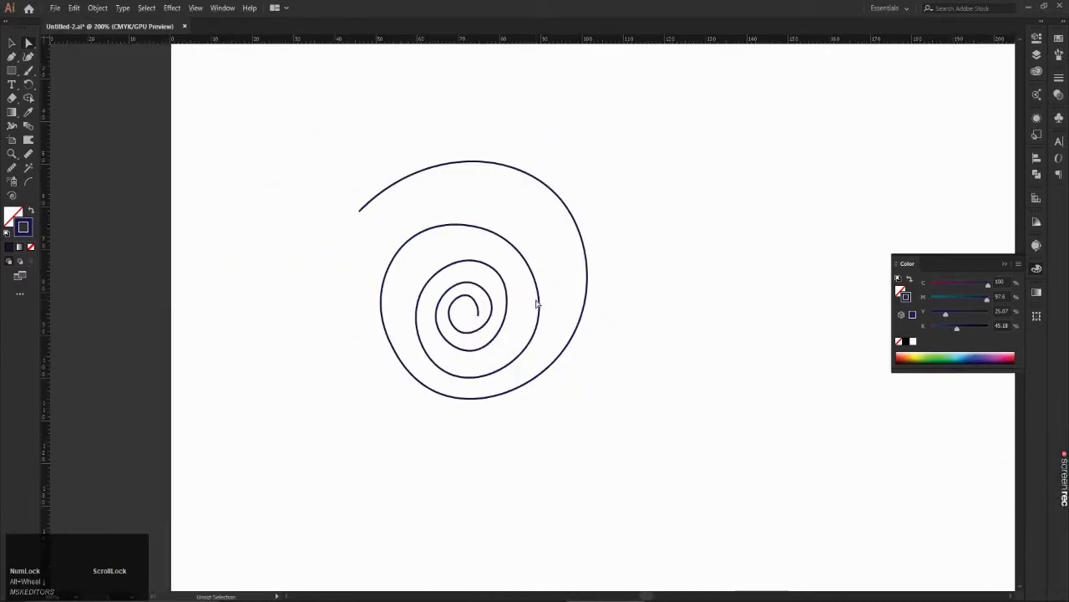
pyautogui.click(14, 76)
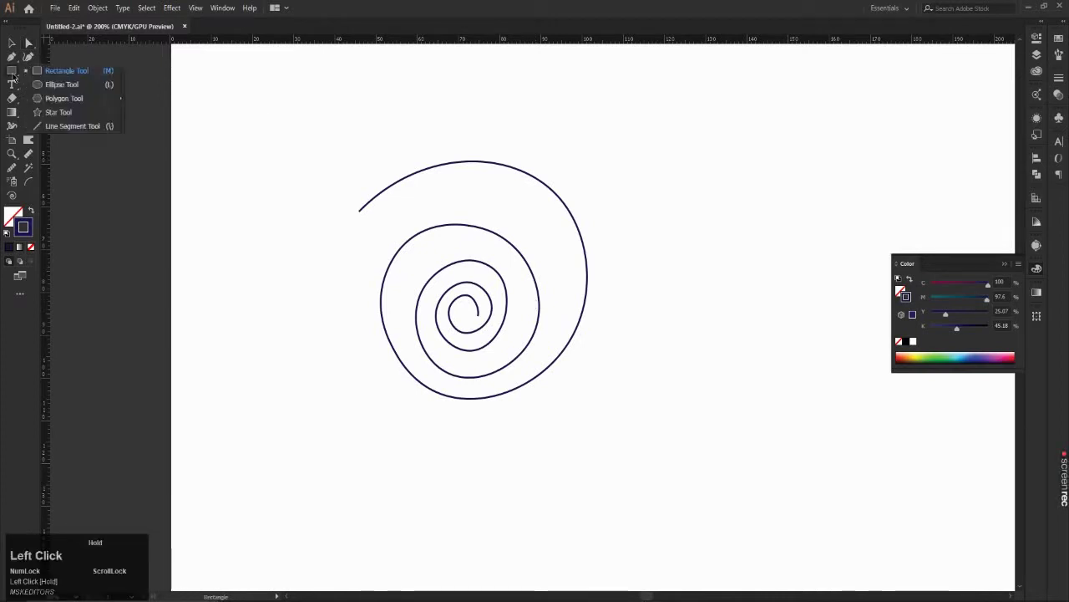
pyautogui.click(86, 216)
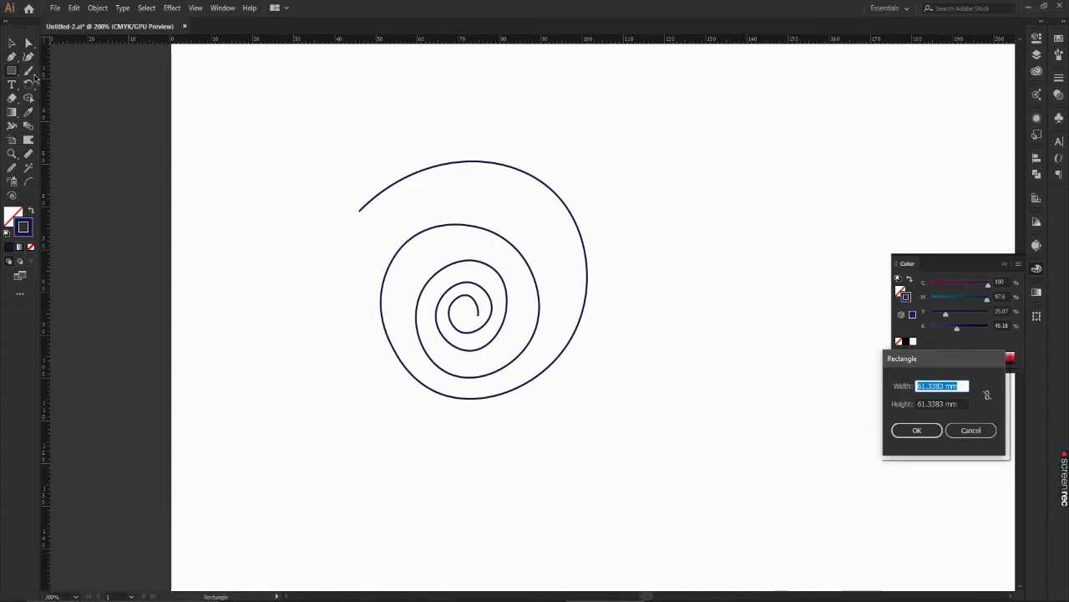
pyautogui.click(891, 368)
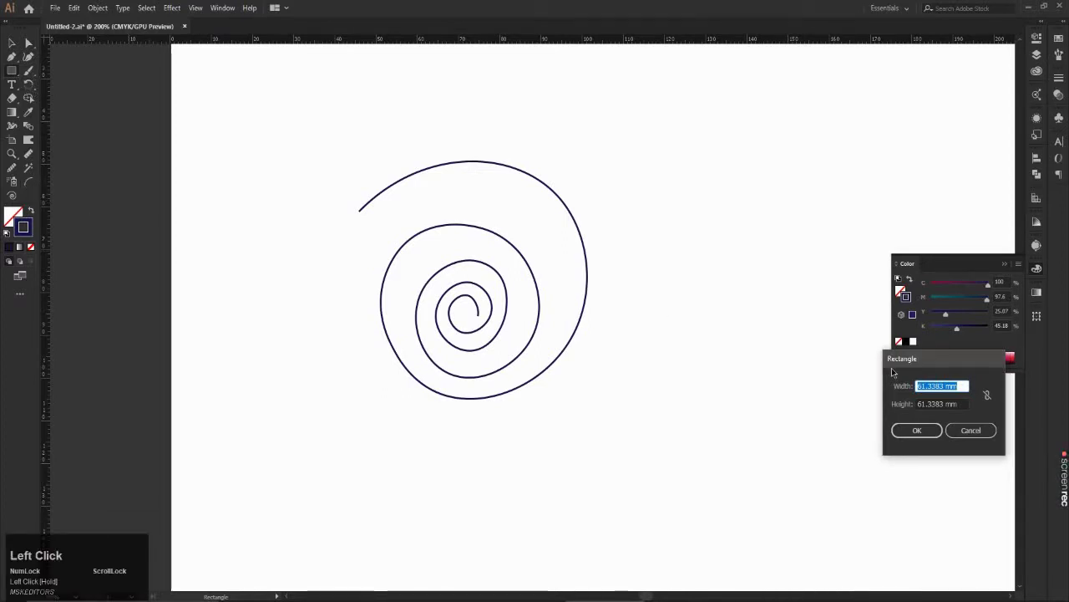
pyautogui.click(971, 429)
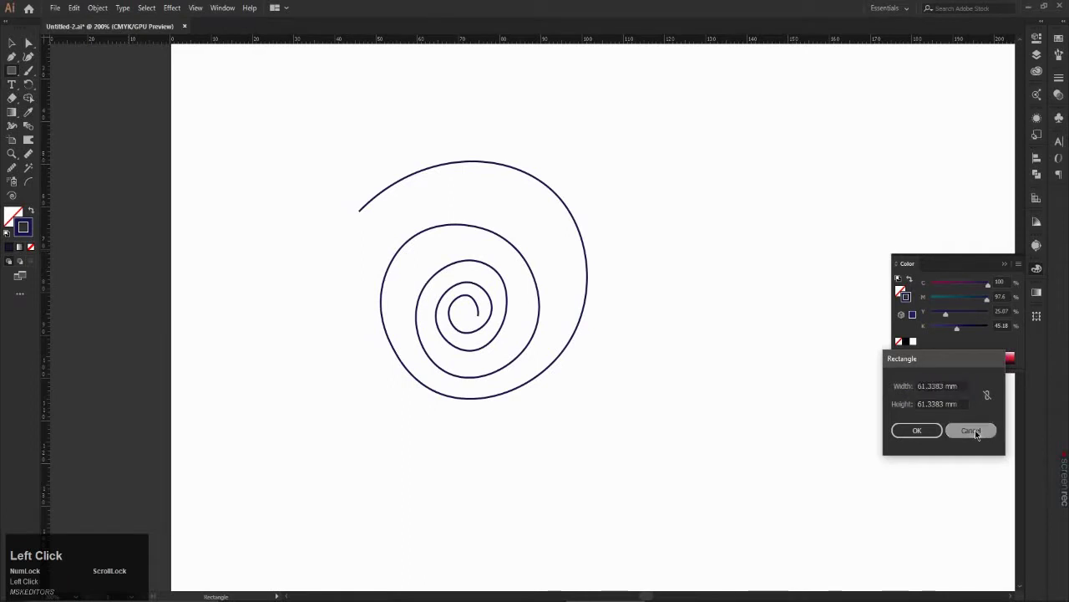
pyautogui.click(12, 72)
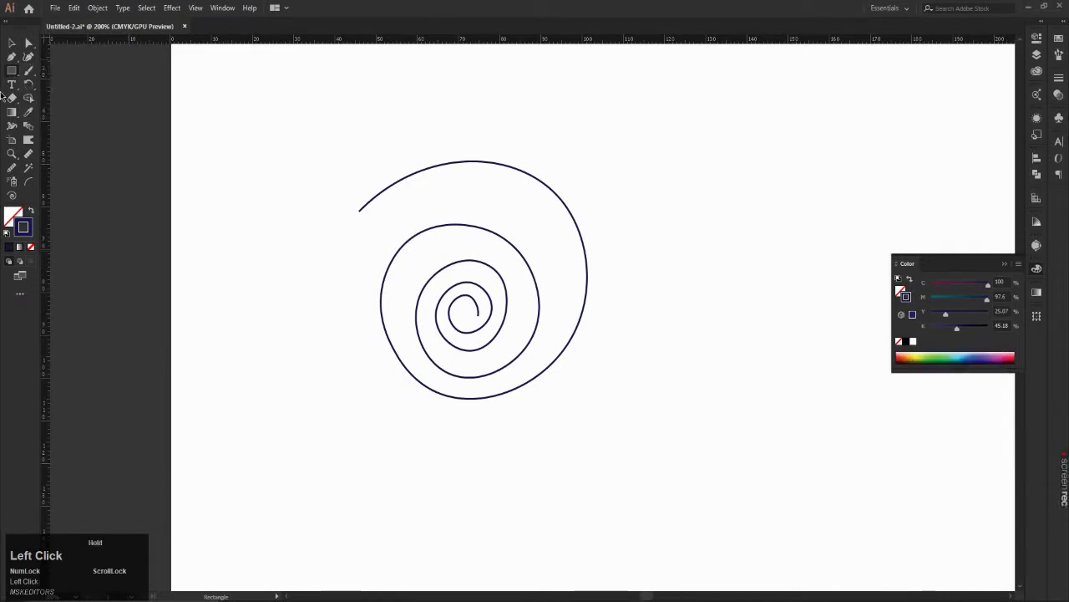
pyautogui.click(30, 85)
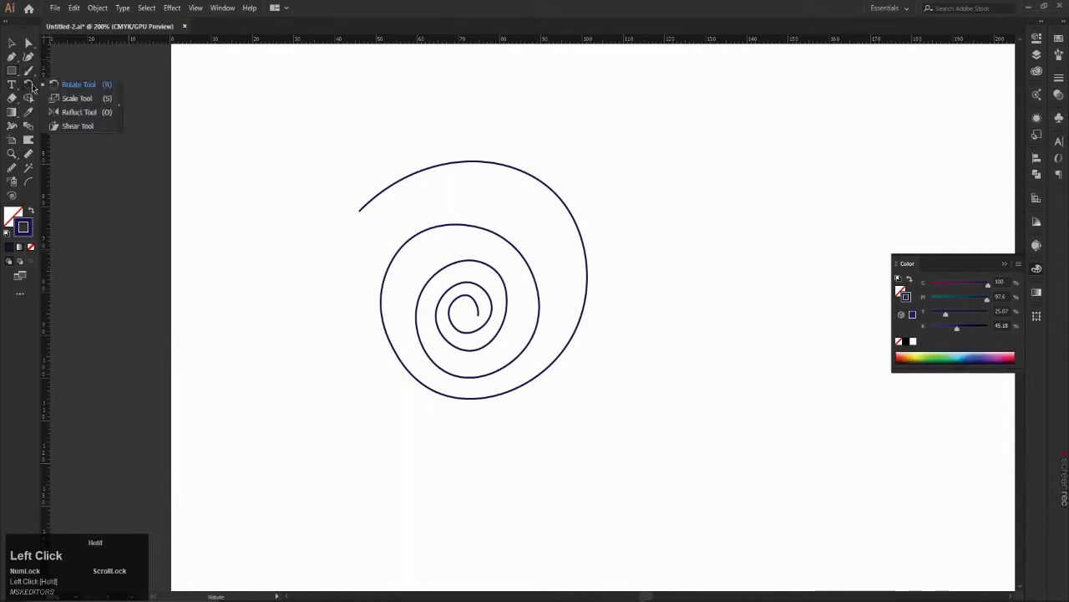
pyautogui.click(30, 73)
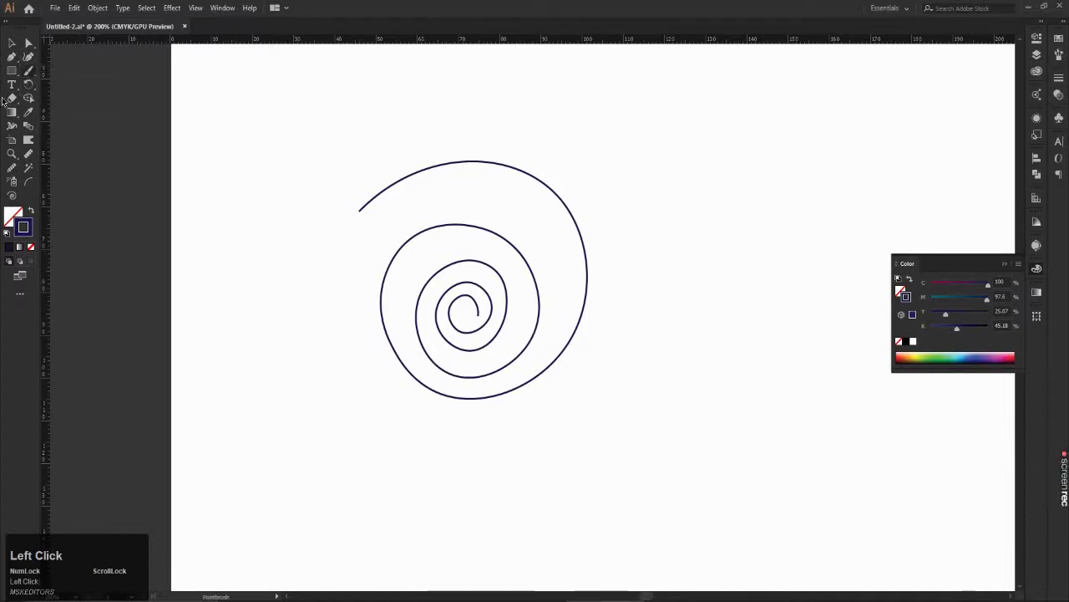
# Step: Draw a series of overlapping spirals of varying sizes with the Spiral tool, from the artboard's upper-left corner to all around the hand-drawn spiral
pyautogui.click(11, 198)
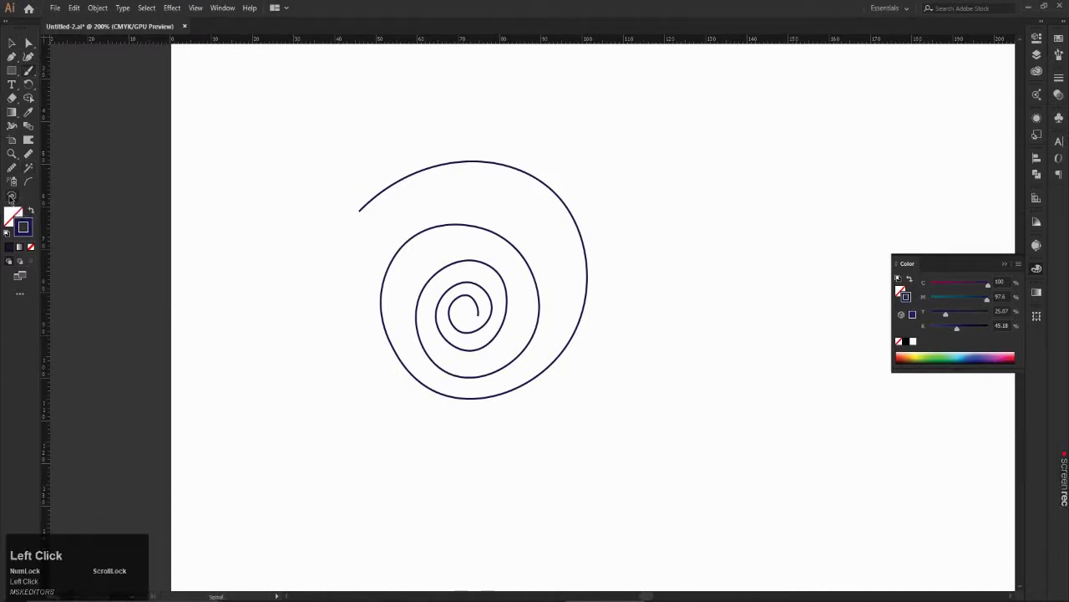
pyautogui.moveTo(179, 126)
pyautogui.mouseDown()
pyautogui.moveTo(270, 222)
pyautogui.moveTo(269, 209)
pyautogui.mouseUp()
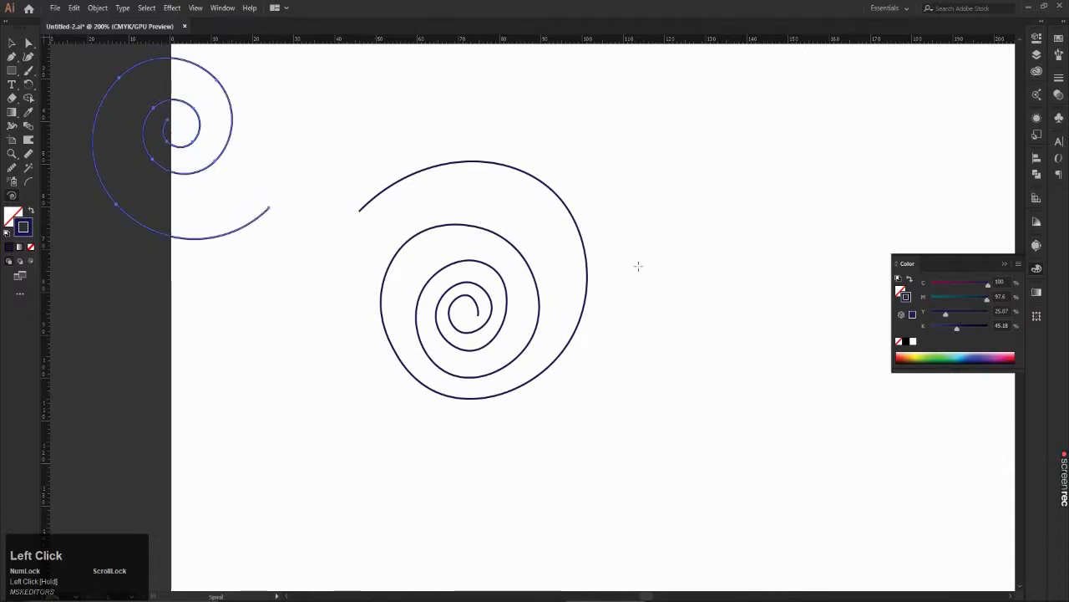
pyautogui.moveTo(836, 345)
pyautogui.mouseDown()
pyautogui.moveTo(728, 284)
pyautogui.moveTo(719, 292)
pyautogui.mouseUp()
pyautogui.moveTo(636, 171); pyautogui.dragTo(716, 243)
pyautogui.moveTo(758, 383); pyautogui.dragTo(664, 336)
pyautogui.moveTo(717, 487)
pyautogui.mouseDown()
pyautogui.moveTo(621, 439)
pyautogui.moveTo(595, 395)
pyautogui.mouseUp()
pyautogui.moveTo(623, 479); pyautogui.dragTo(500, 399)
pyautogui.moveTo(550, 485); pyautogui.dragTo(469, 393)
pyautogui.moveTo(492, 460); pyautogui.dragTo(439, 381)
pyautogui.moveTo(468, 434); pyautogui.dragTo(403, 345)
pyautogui.moveTo(416, 418); pyautogui.dragTo(371, 329)
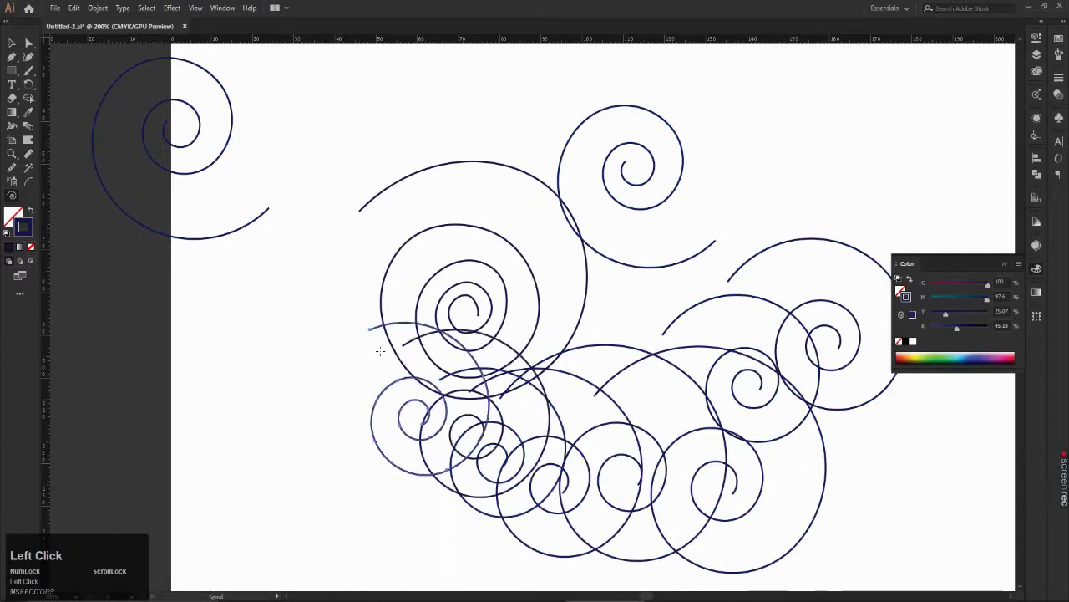
pyautogui.moveTo(399, 390); pyautogui.dragTo(341, 279)
pyautogui.moveTo(330, 306); pyautogui.dragTo(300, 223)
pyautogui.moveTo(293, 236)
pyautogui.mouseDown()
pyautogui.moveTo(285, 162)
pyautogui.moveTo(313, 97)
pyautogui.mouseUp()
pyautogui.moveTo(298, 138); pyautogui.dragTo(334, 94)
pyautogui.moveTo(332, 154); pyautogui.dragTo(425, 75)
pyautogui.moveTo(412, 117)
pyautogui.mouseDown()
pyautogui.moveTo(483, 98)
pyautogui.moveTo(593, 107)
pyautogui.mouseUp()
pyautogui.moveTo(562, 134)
pyautogui.mouseDown()
pyautogui.moveTo(688, 125)
pyautogui.moveTo(757, 161)
pyautogui.mouseUp()
pyautogui.moveTo(752, 187); pyautogui.dragTo(755, 188)
pyautogui.moveTo(774, 229); pyautogui.dragTo(777, 231)
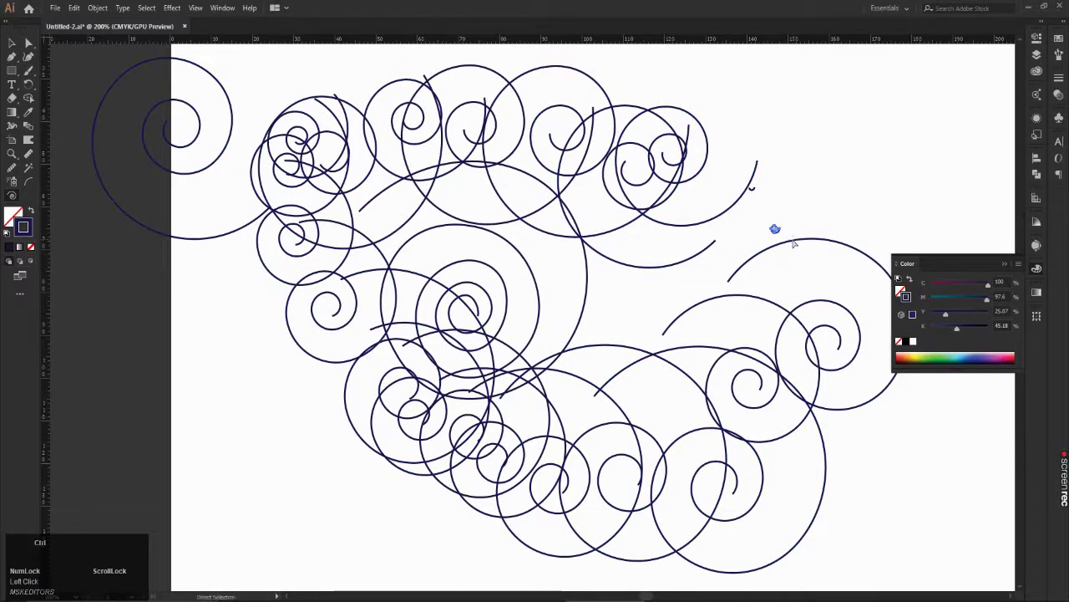
# Step: Undo all the spirals drawn with the Spiral tool, leaving only the hand-drawn spiral
pyautogui.hotkey('ctrl', 'z')
pyautogui.hotkey('ctrl', 'z')
pyautogui.hotkey('ctrl', 'z')
pyautogui.hotkey('ctrl', 'z')
pyautogui.hotkey('ctrl', 'z')
pyautogui.hotkey('ctrl', 'z')
pyautogui.hotkey('ctrl', 'z')
pyautogui.hotkey('ctrl', 'z')
pyautogui.hotkey('ctrl', 'z')
pyautogui.hotkey('ctrl', 'z')
pyautogui.hotkey('ctrl', 'z')
pyautogui.hotkey('ctrl', 'z')
pyautogui.hotkey('ctrl', 'z')
pyautogui.hotkey('ctrl', 'z')
pyautogui.hotkey('ctrl', 'z')
pyautogui.hotkey('ctrl', 'z')
pyautogui.hotkey('ctrl', 'z')
pyautogui.hotkey('ctrl', 'z')
pyautogui.hotkey('ctrl', 'z')
pyautogui.hotkey('ctrl', 'z')
pyautogui.hotkey('ctrl', 'z')
pyautogui.hotkey('ctrl', 'z')
pyautogui.hotkey('ctrl', 'z')
pyautogui.hotkey('ctrl', 'z')
pyautogui.hotkey('ctrl', 'z')
pyautogui.hotkey('ctrl', 'z')
pyautogui.hotkey('ctrl', 'z')
pyautogui.hotkey('ctrl', 'z')
pyautogui.hotkey('ctrl', 'z')
pyautogui.hotkey('ctrl', 'z')
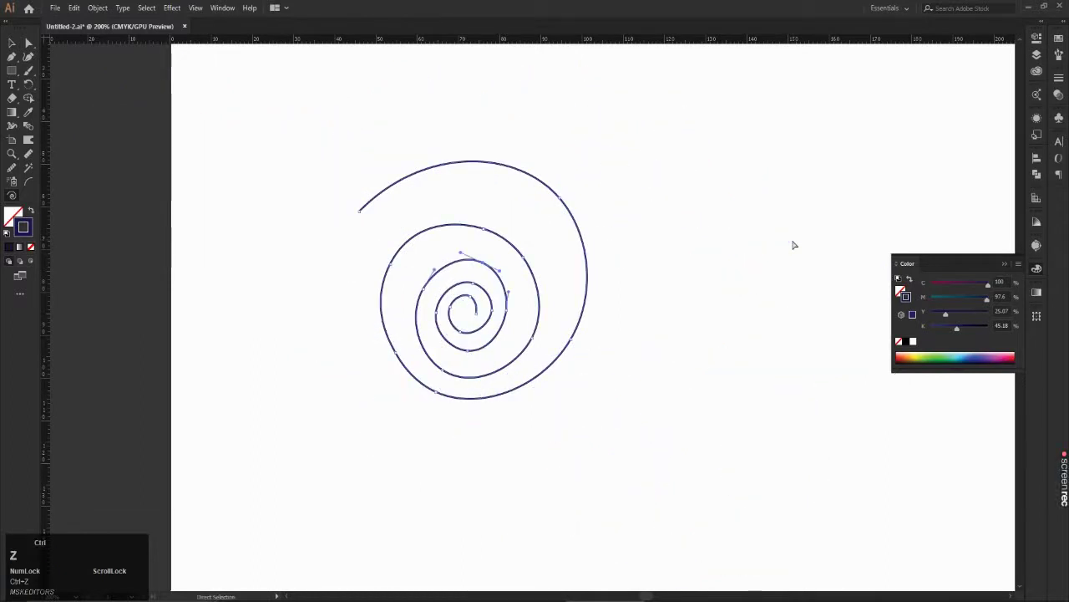
# Step: Undo the hand-drawn spiral's refinements, recolouring and drawing, back to the vase and speech bubble artwork
pyautogui.hotkey('ctrl', 'z')
pyautogui.hotkey('ctrl', 'z')
pyautogui.hotkey('ctrl', 'z')
pyautogui.hotkey('ctrl', 'z')
pyautogui.hotkey('ctrl', 'z')
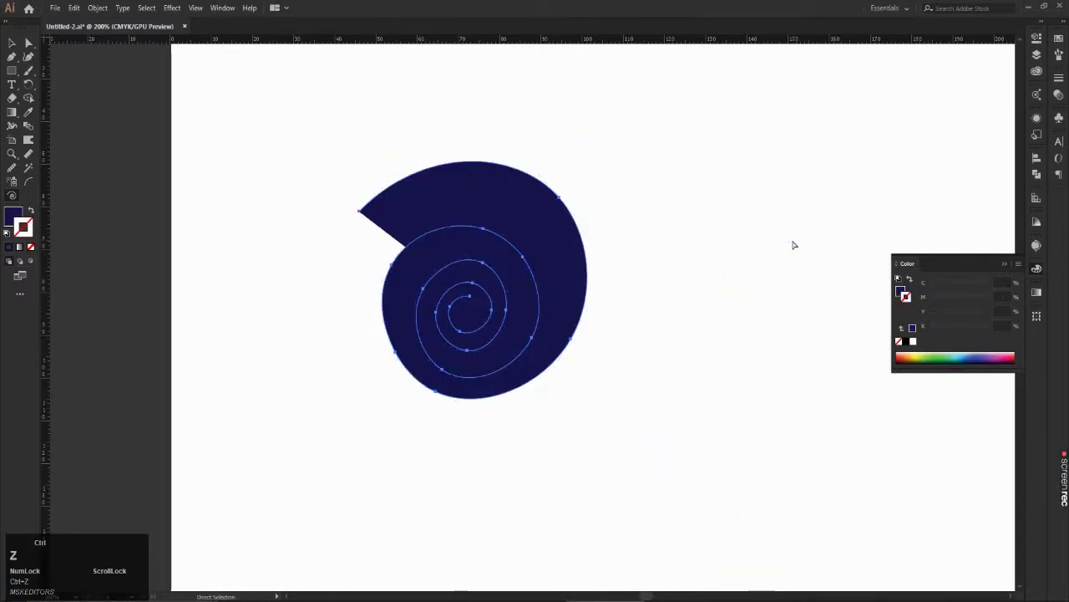
pyautogui.hotkey('ctrl', 'z')
pyautogui.hotkey('ctrl', 'z')
pyautogui.hotkey('ctrl', 'z')
pyautogui.hotkey('ctrl', 'z')
pyautogui.hotkey('ctrl', 'z')
pyautogui.hotkey('ctrl', 'z')
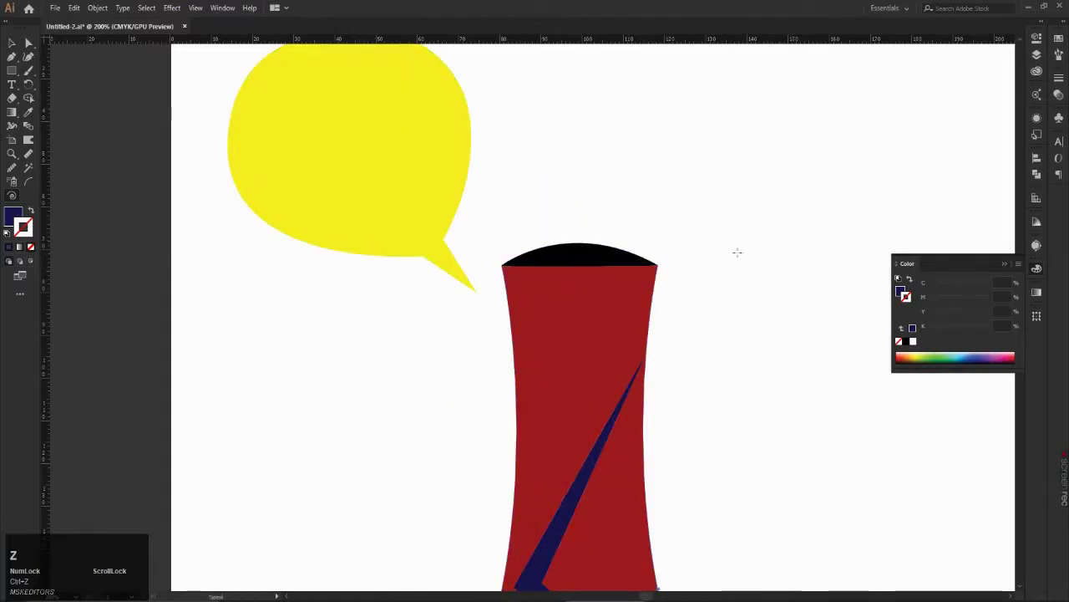
# Step: Shorten the vase's lower-right lightning bolt from its lower end so the tip stays within the vase's outline
pyautogui.scroll(-4, 685, 247)
pyautogui.click(11, 43)
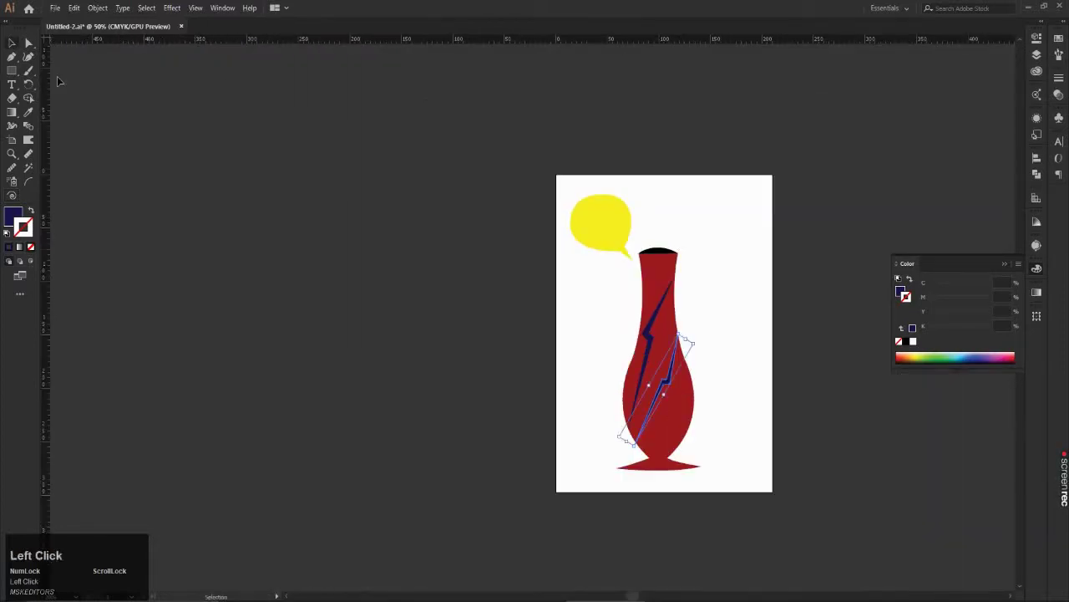
pyautogui.click(251, 179)
pyautogui.scroll(-1, 391, 278)
pyautogui.scroll(3, 630, 358)
pyautogui.scroll(3, 629, 359)
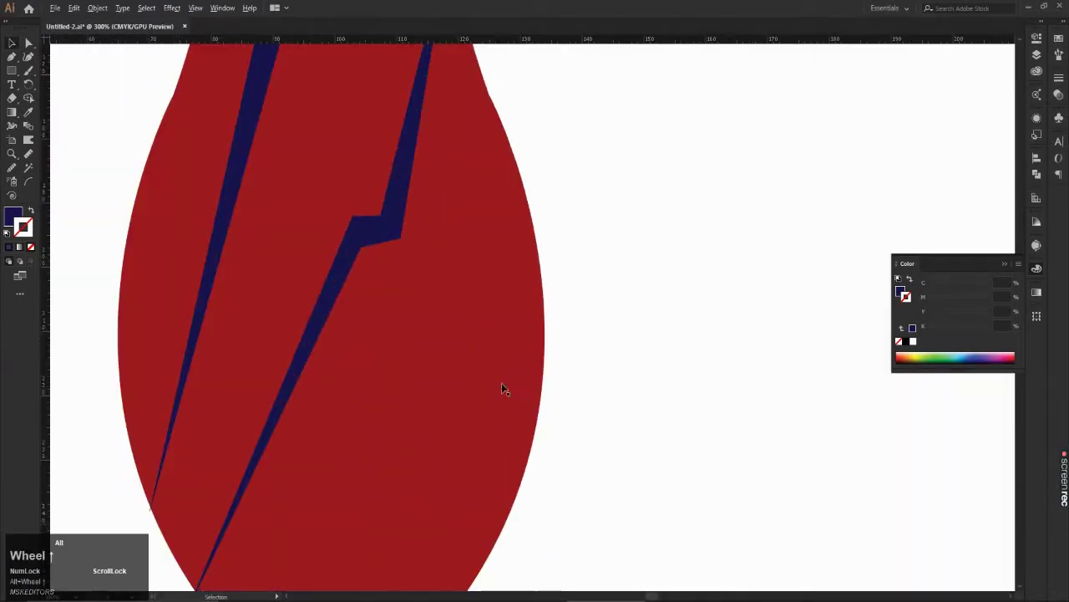
pyautogui.click(399, 234)
pyautogui.scroll(-2, 266, 456)
pyautogui.scroll(2, 265, 456)
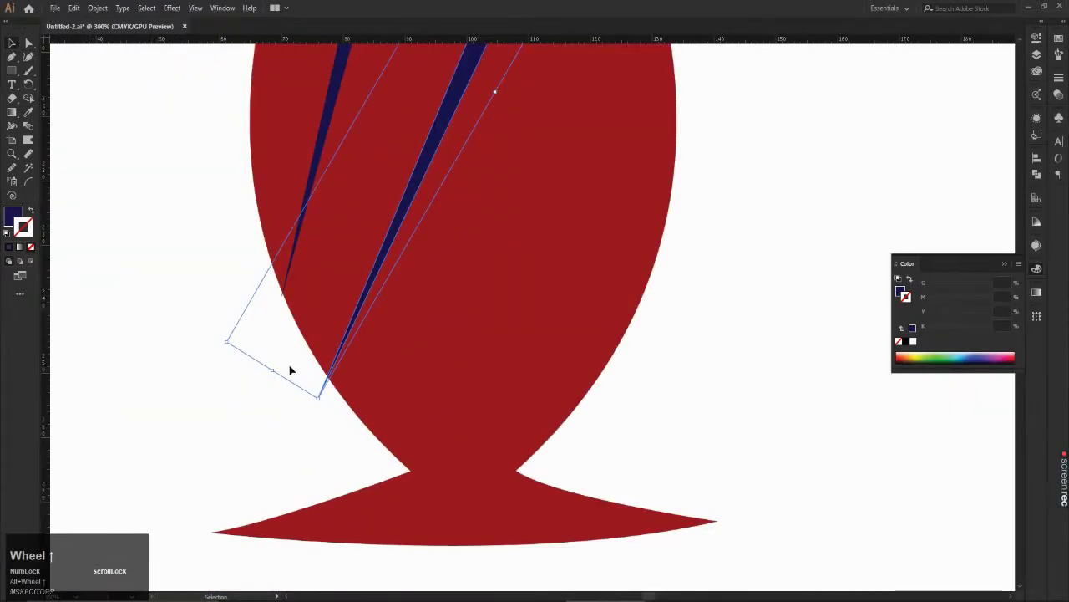
pyautogui.moveTo(272, 373); pyautogui.dragTo(290, 351)
pyautogui.click(257, 355)
pyautogui.scroll(-5, 281, 363)
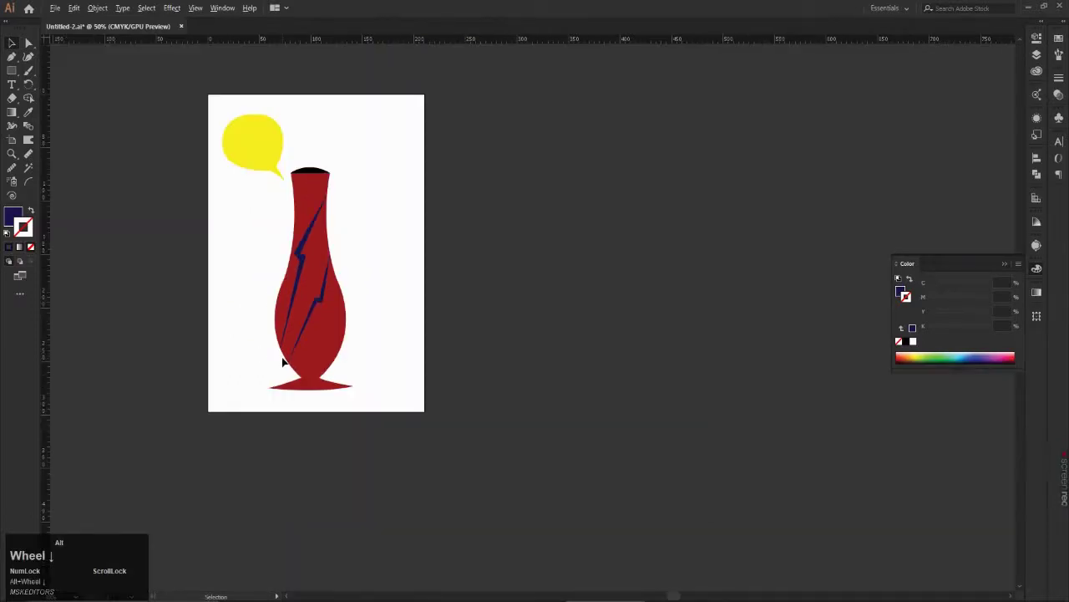
pyautogui.scroll(-1, 282, 361)
pyautogui.scroll(1, 235, 273)
pyautogui.scroll(1, 318, 351)
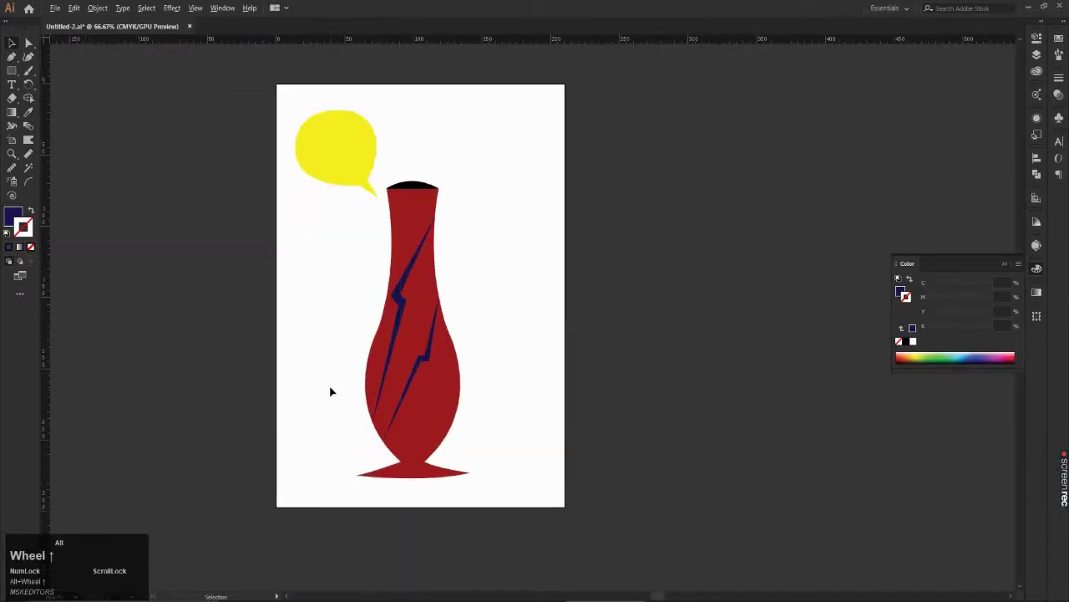
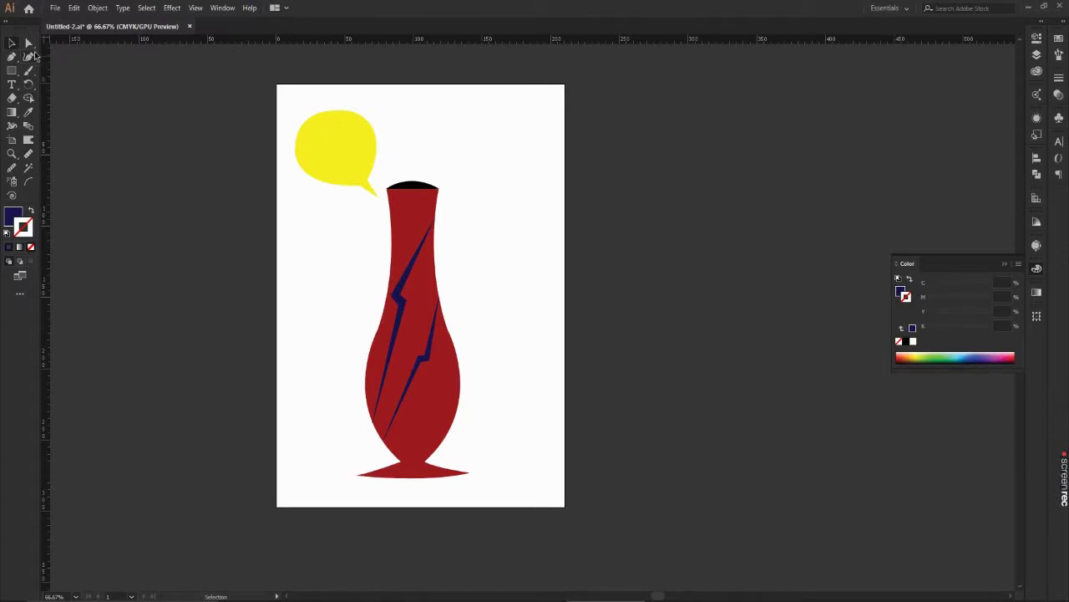
# Step: Draw a square about 50 mm wide in the artboard's upper-right area with the Rectangle tool
pyautogui.click(10, 74)
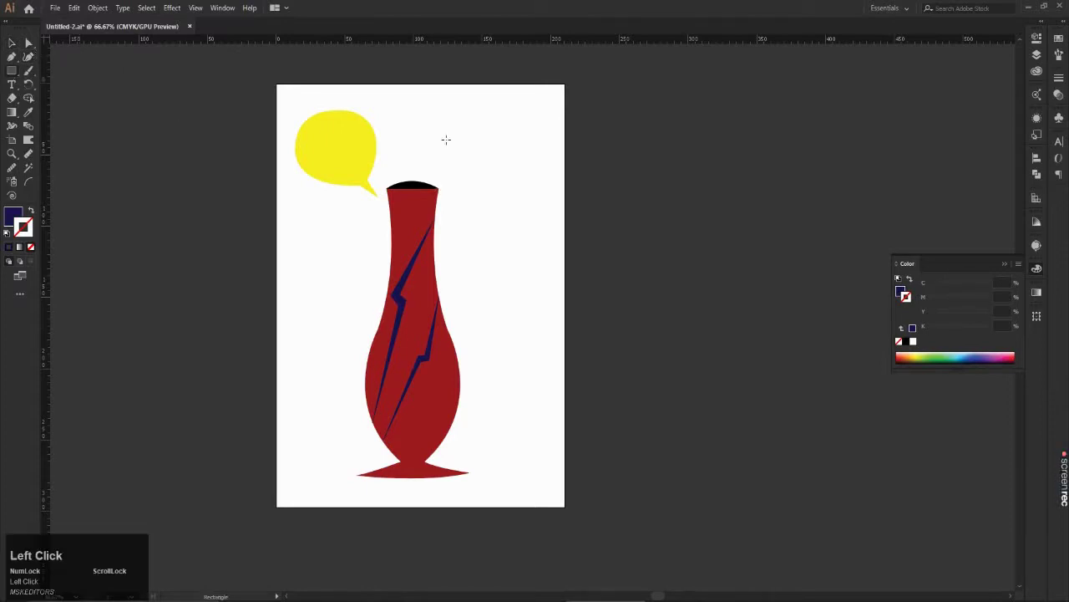
pyautogui.moveTo(455, 110); pyautogui.dragTo(525, 178)
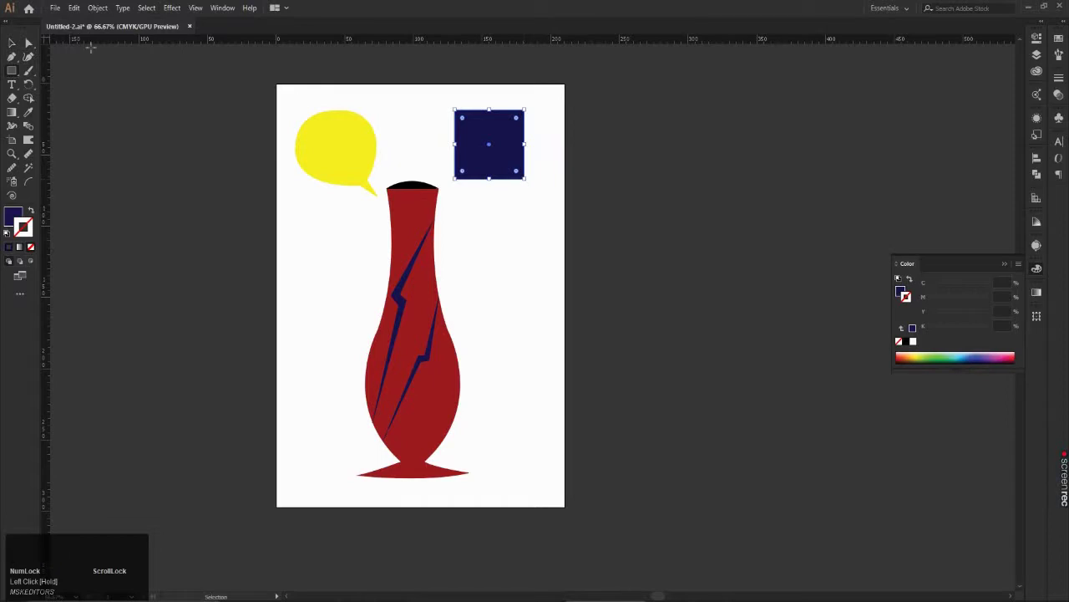
# Step: Convert the square's upper-right corner to a smooth curve and back to a sharp corner twice with the Anchor Point tool
pyautogui.moveTo(11, 56); pyautogui.dragTo(71, 73)
pyautogui.scroll(1, 558, 107)
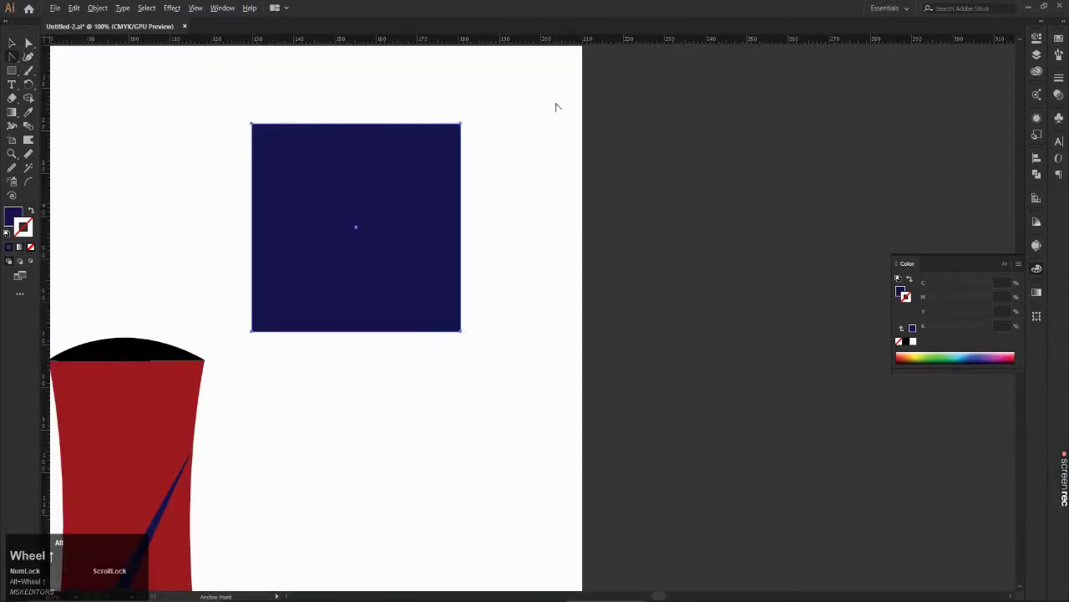
pyautogui.scroll(2, 557, 106)
pyautogui.scroll(-3, 557, 105)
pyautogui.scroll(2, 526, 105)
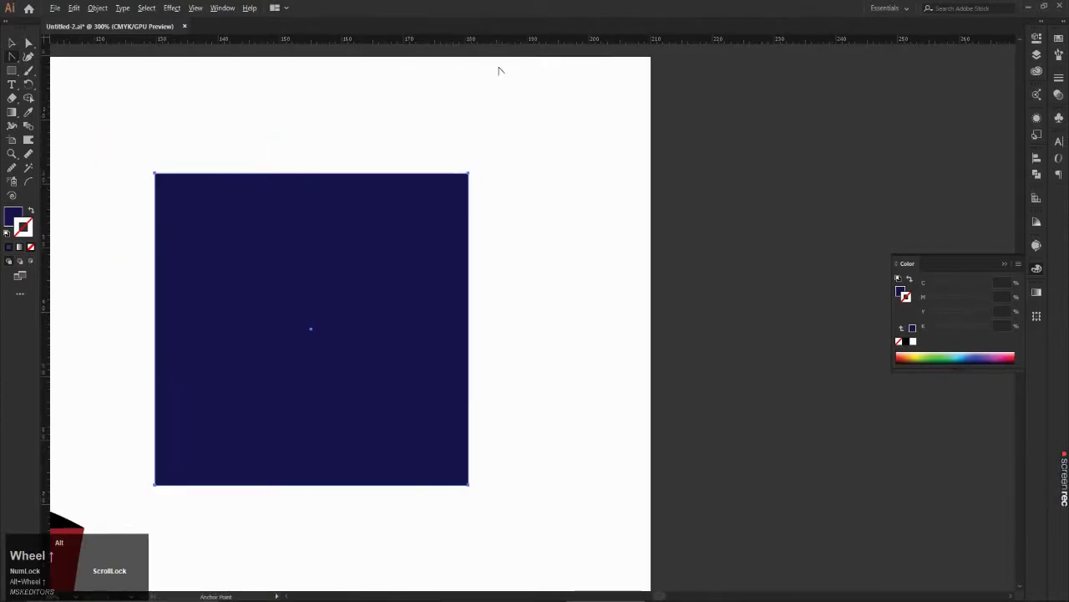
pyautogui.moveTo(470, 176); pyautogui.dragTo(563, 305)
pyautogui.scroll(-2, 539, 248)
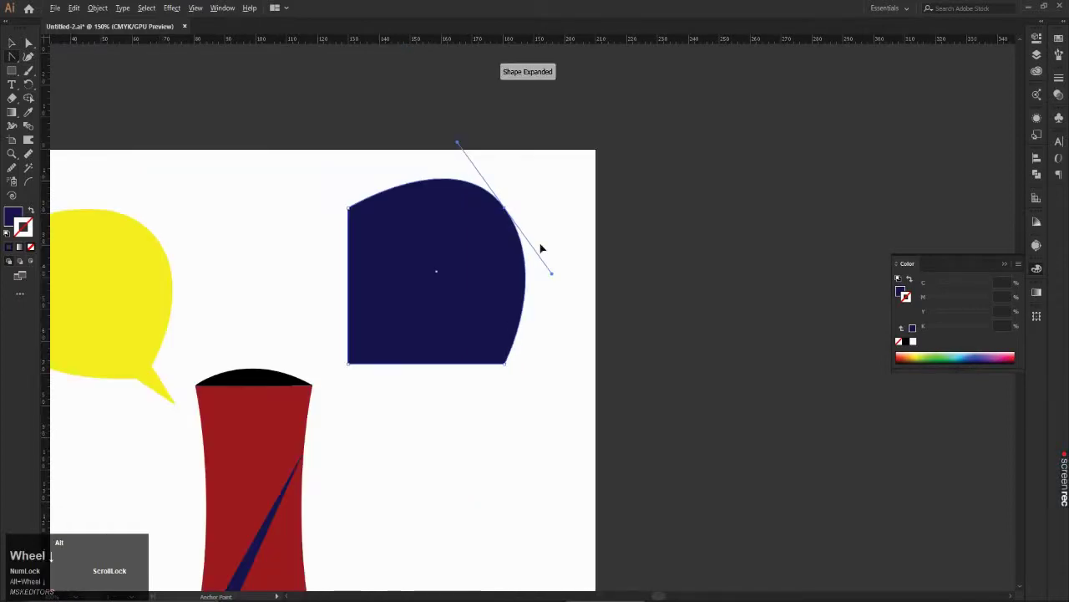
pyautogui.click(504, 208)
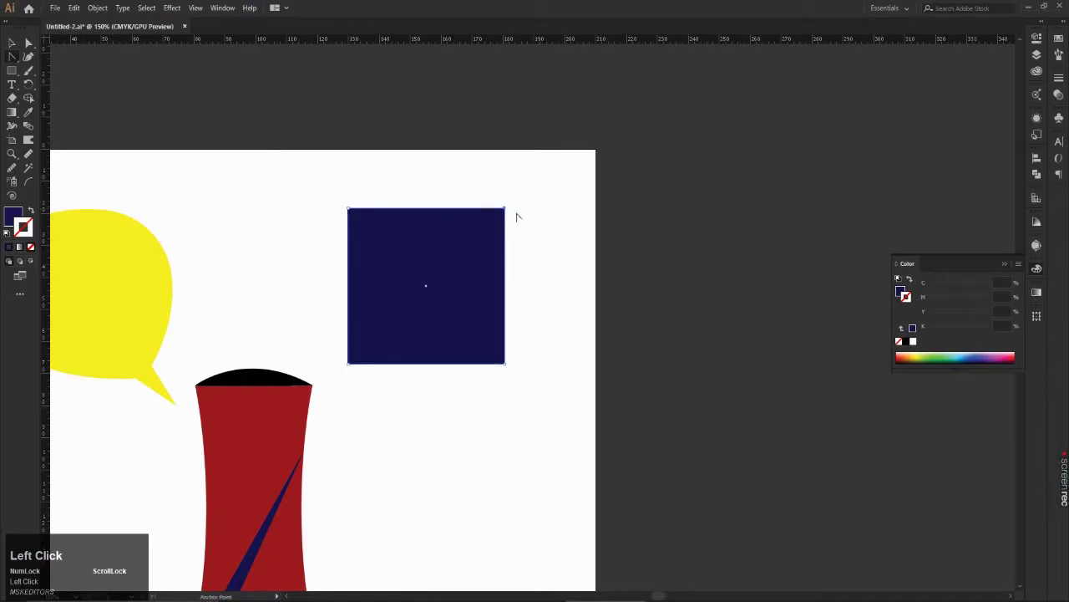
pyautogui.scroll(2, 517, 217)
pyautogui.moveTo(498, 207); pyautogui.dragTo(596, 347)
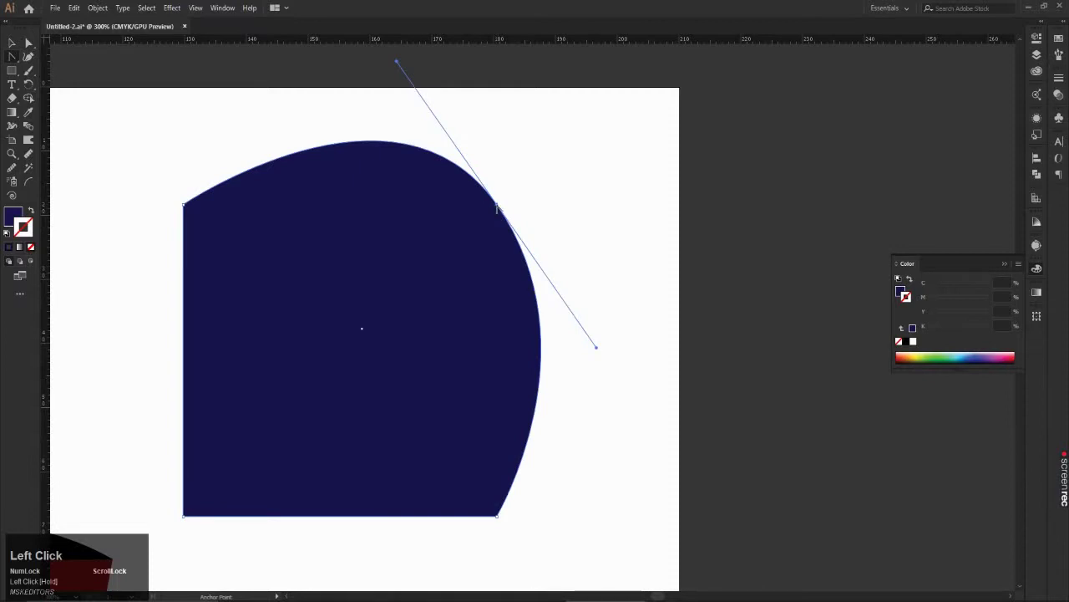
pyautogui.click(497, 208)
pyautogui.keyDown('alt'); pyautogui.scroll(-4, 502, 209); pyautogui.keyUp('alt')
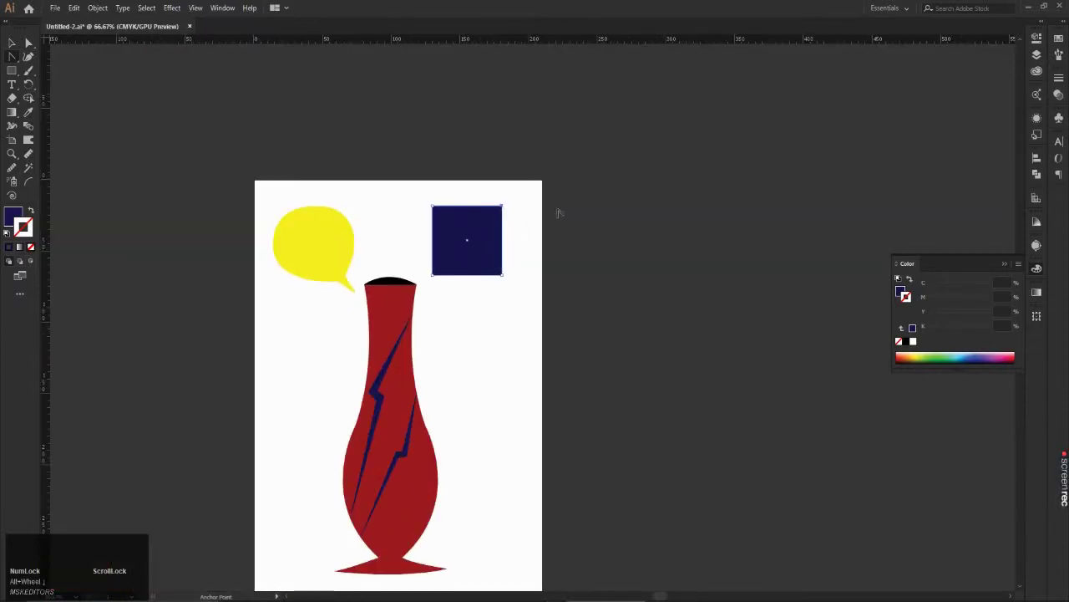
# Step: Draw an ellipse about 62 mm wide and 64 mm high below the square with the Ellipse tool
pyautogui.click(14, 60)
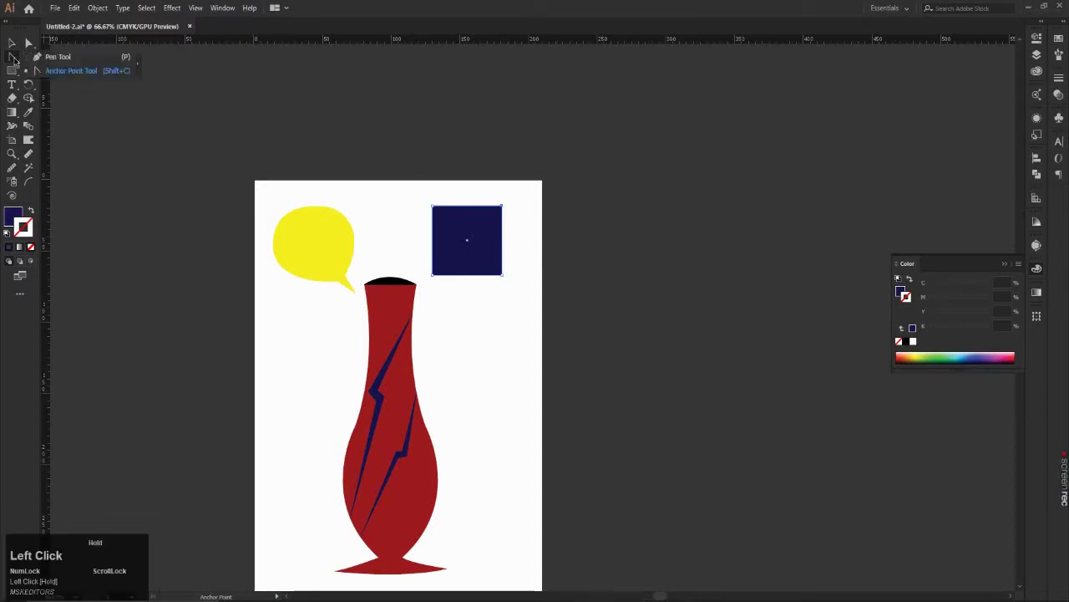
pyautogui.click(10, 75)
pyautogui.moveTo(11, 75); pyautogui.dragTo(50, 82)
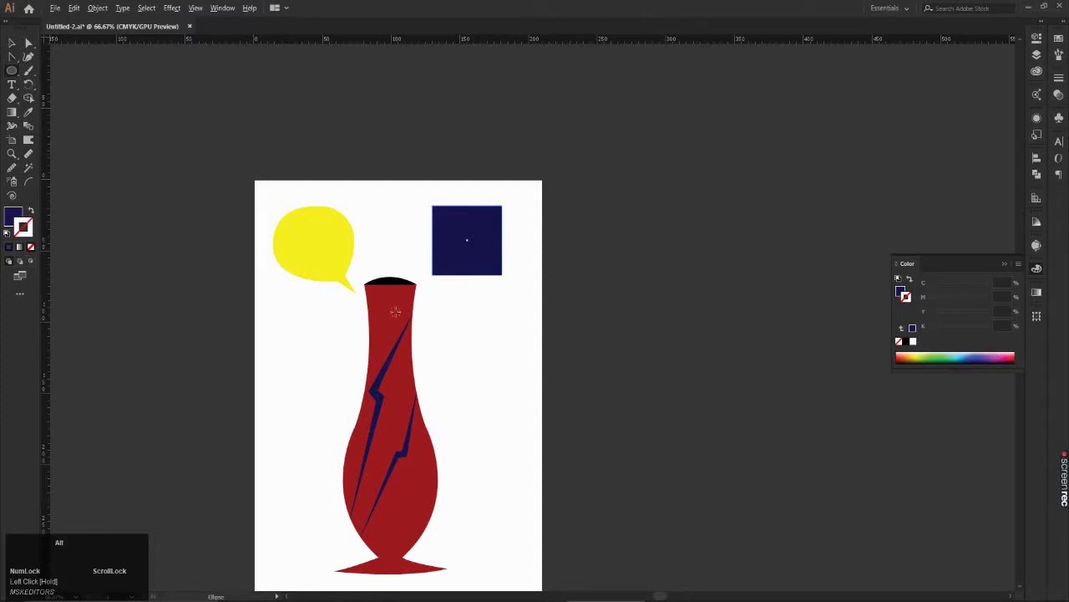
pyautogui.scroll(3, 612, 408)
pyautogui.scroll(-2, 343, 246)
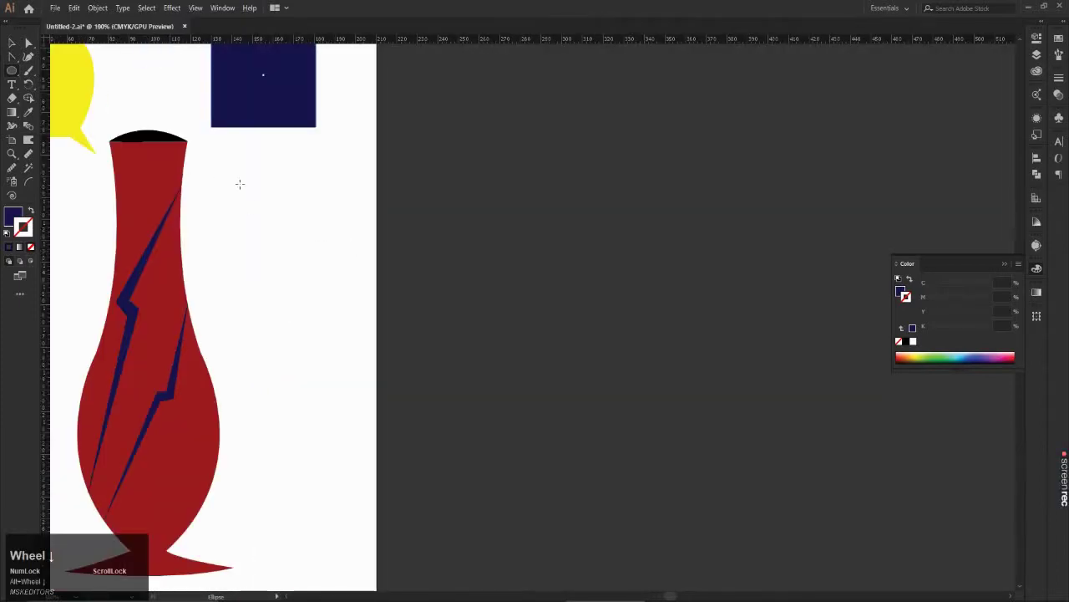
pyautogui.moveTo(240, 184); pyautogui.dragTo(368, 316)
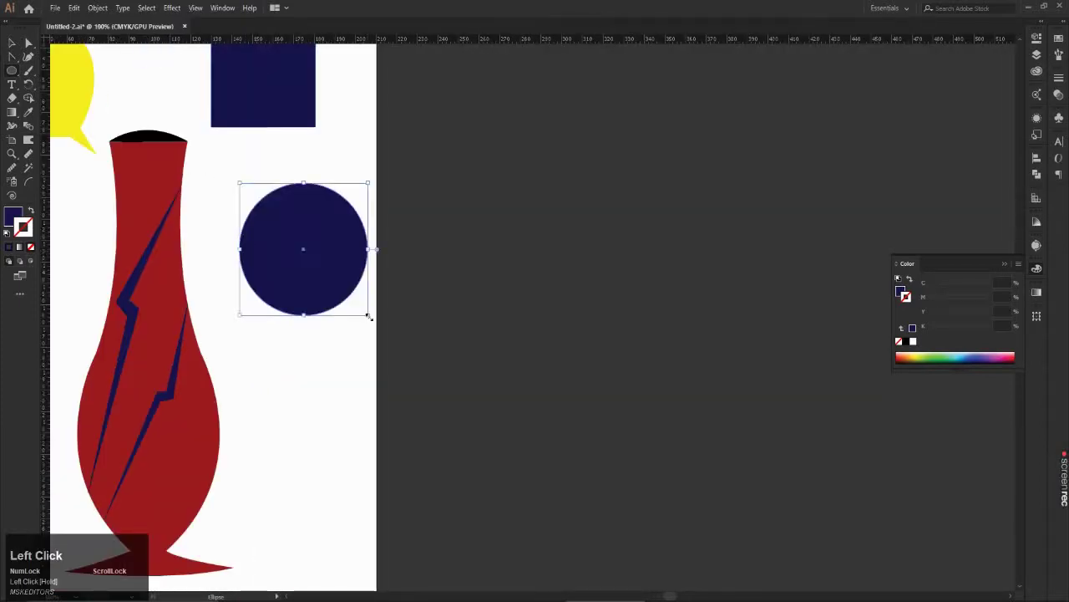
# Step: Convert the ellipse's top and bottom anchor points to sharp corners with the Anchor Point tool
pyautogui.click(11, 57)
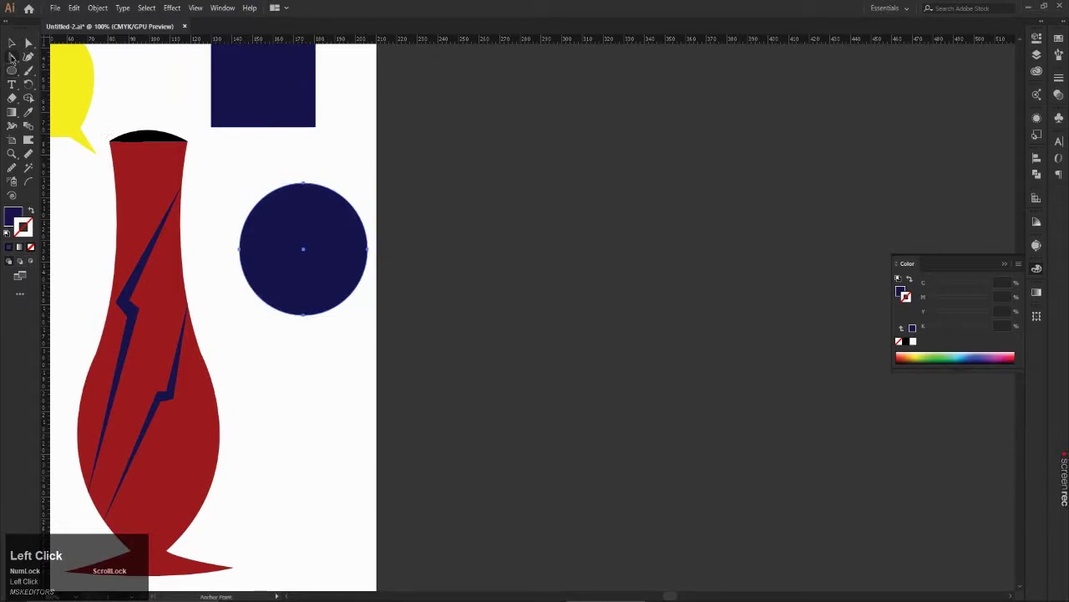
pyautogui.keyDown('alt'); pyautogui.scroll(1, 322, 192); pyautogui.keyUp('alt')
pyautogui.click(302, 183)
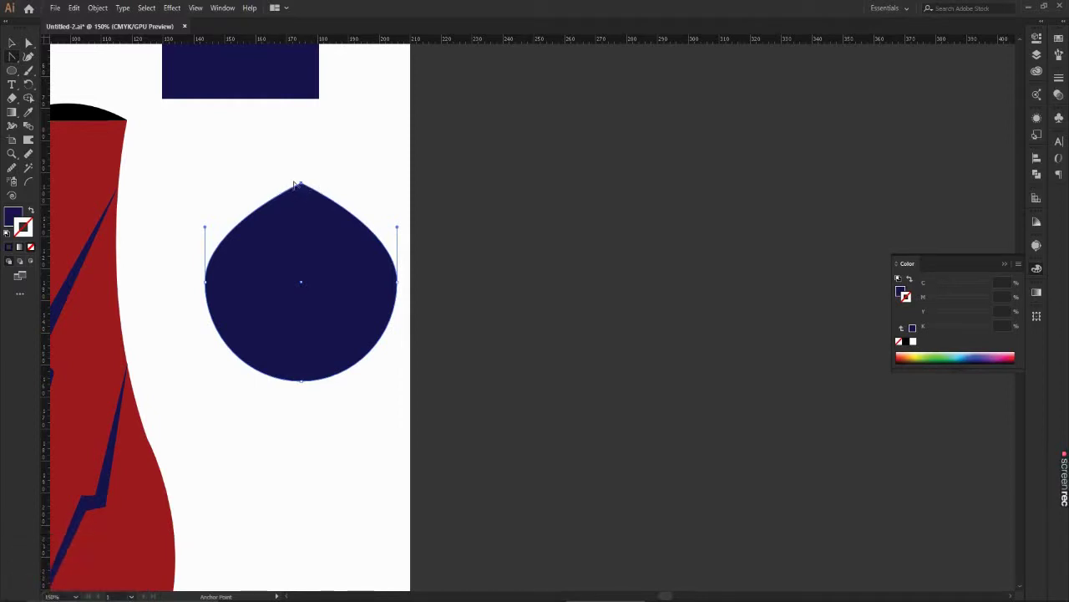
pyautogui.click(303, 385)
pyautogui.click(302, 382)
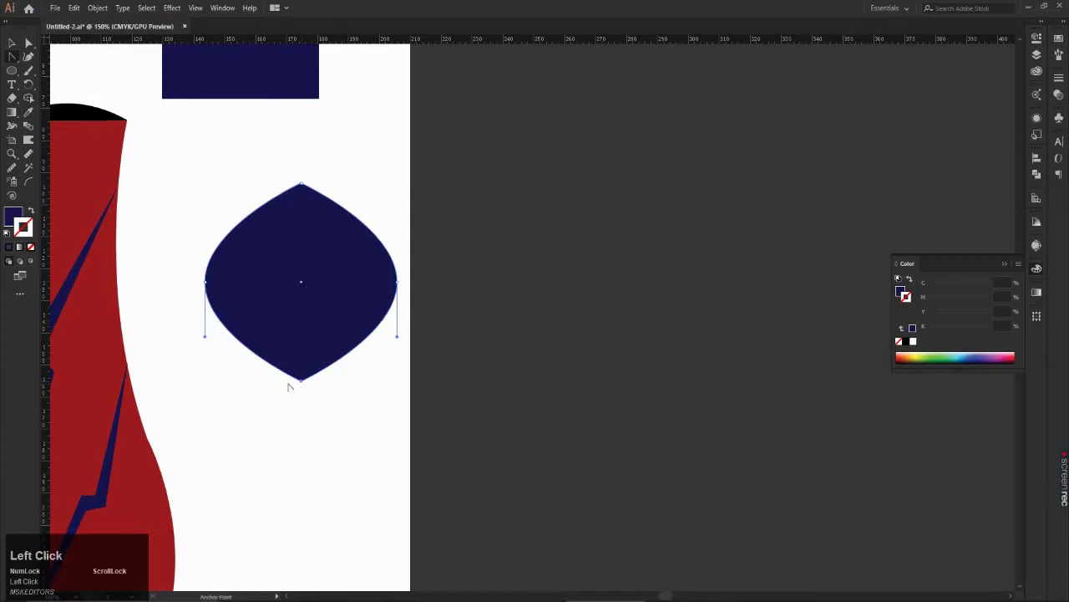
# Step: Narrow the shape into a leaf about 33 mm wide by moving its right and left anchor points inward
pyautogui.click(11, 43)
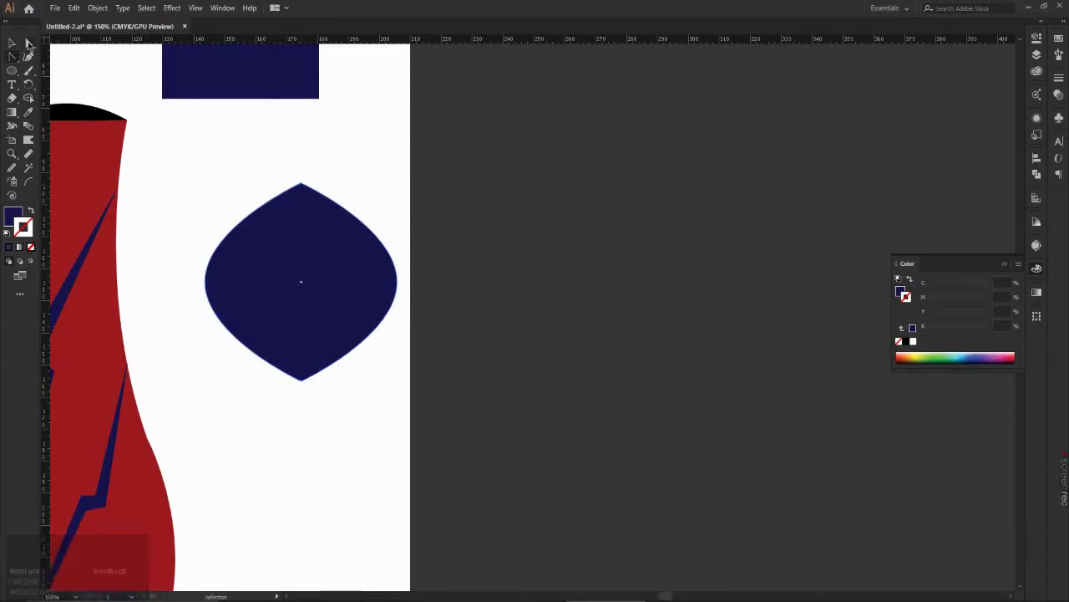
pyautogui.click(29, 45)
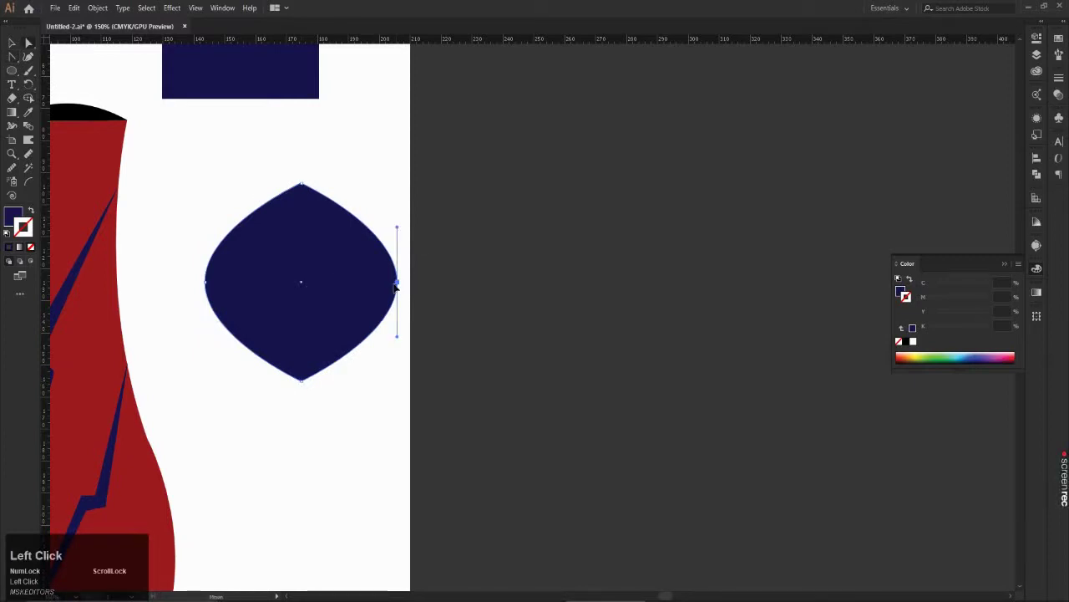
pyautogui.moveTo(397, 287); pyautogui.dragTo(297, 291)
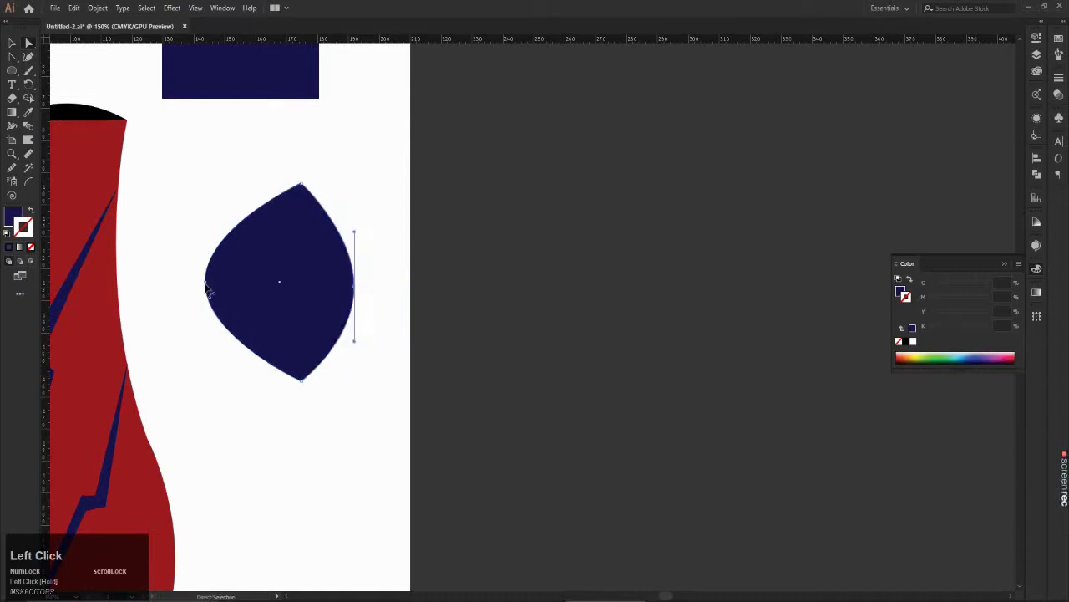
pyautogui.moveTo(208, 287); pyautogui.dragTo(252, 288)
# Step: Scale the leaf shape down to about 10 mm wide and place it near the upper-left edge of the vase's neck
pyautogui.click(12, 44)
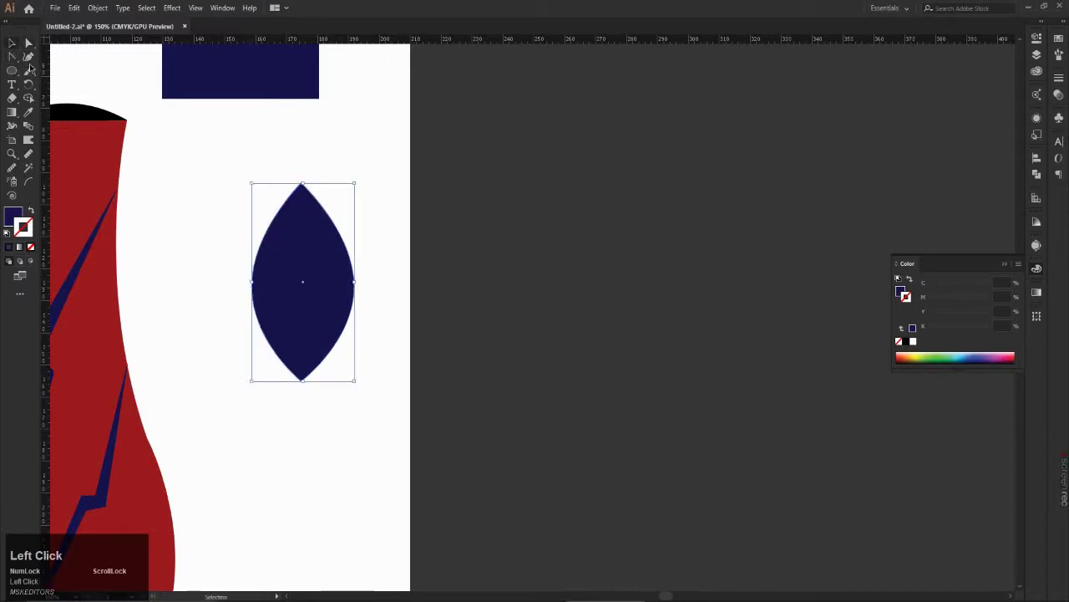
pyautogui.moveTo(354, 380); pyautogui.dragTo(317, 302)
pyautogui.scroll(-1, 316, 268)
pyautogui.scroll(-3, 142, 273)
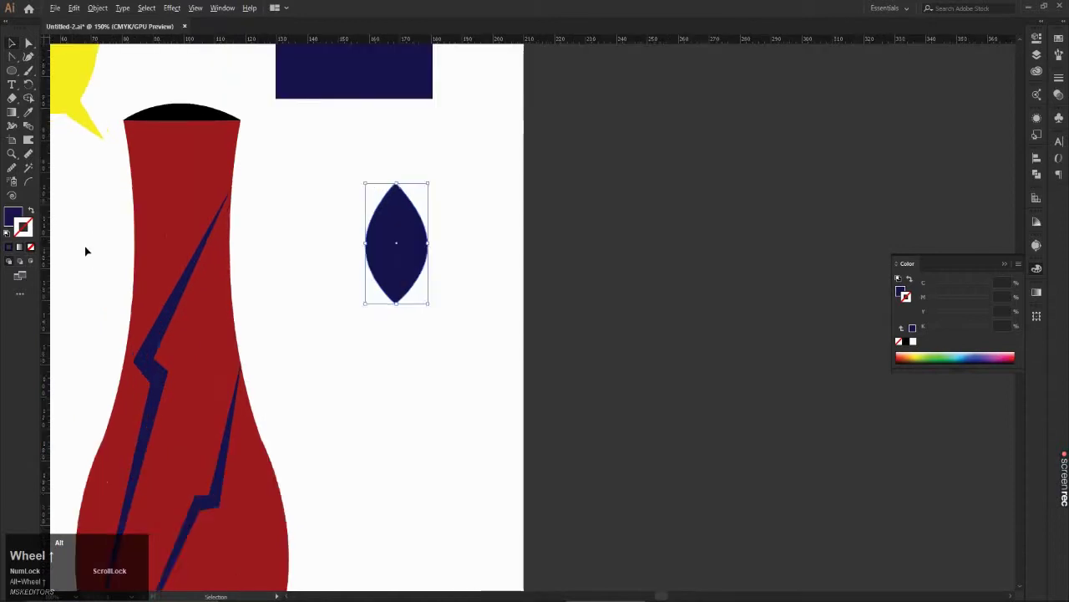
pyautogui.moveTo(503, 220); pyautogui.dragTo(209, 170)
pyautogui.scroll(3, 131, 108)
pyautogui.click(324, 231)
pyautogui.moveTo(324, 231); pyautogui.dragTo(302, 209)
pyautogui.moveTo(463, 559); pyautogui.dragTo(289, 256)
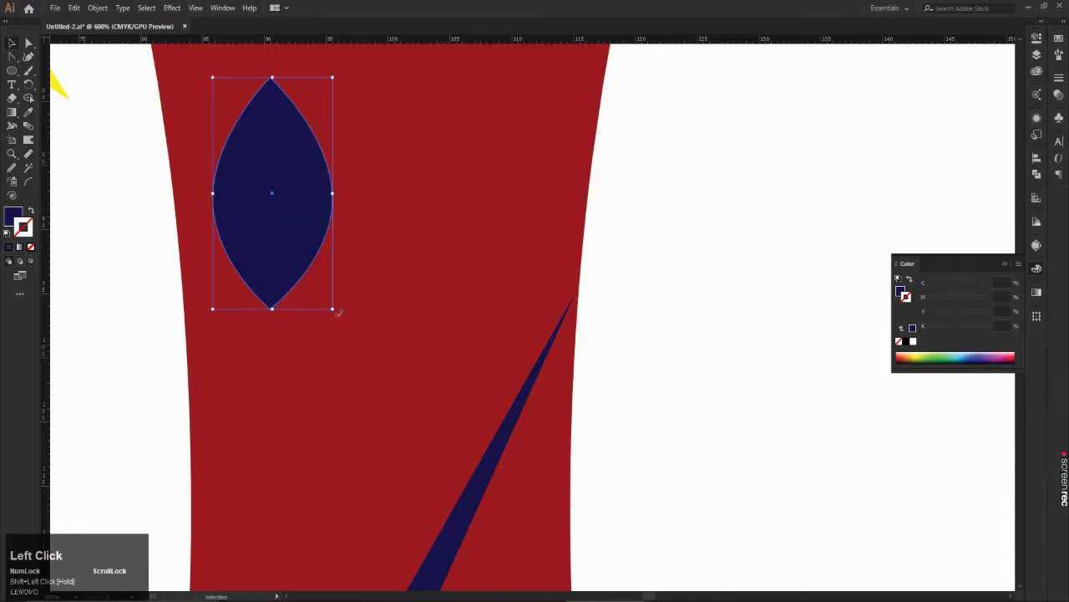
# Step: Tilt the leaf about 25° counterclockwise and add two copies to its right, one nearly upright and one tilted clockwise, forming a petal fan
pyautogui.moveTo(336, 316); pyautogui.dragTo(374, 275)
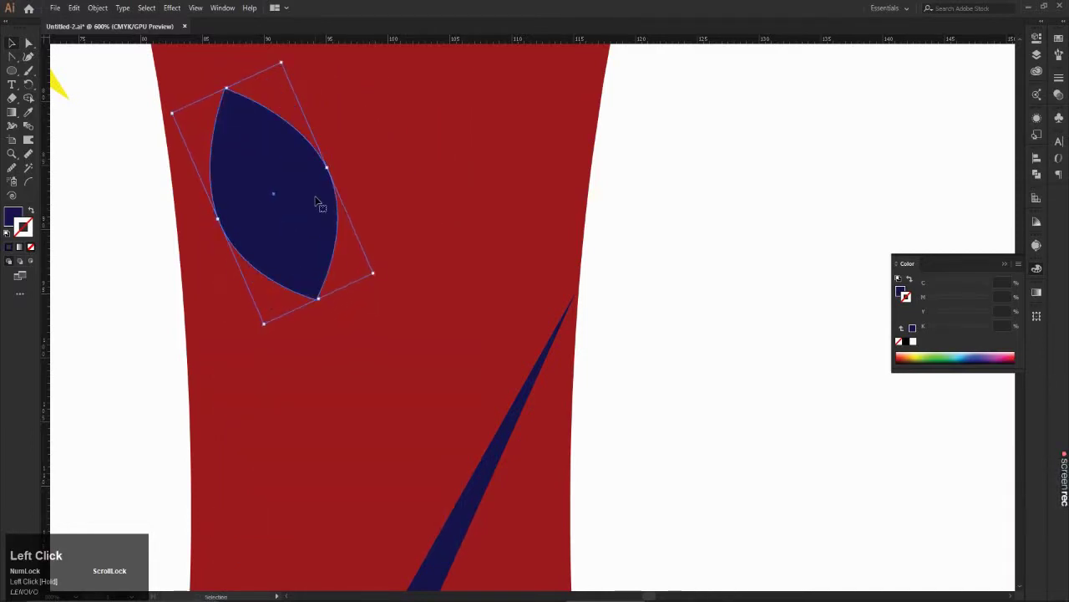
pyautogui.moveTo(320, 205); pyautogui.dragTo(399, 237)
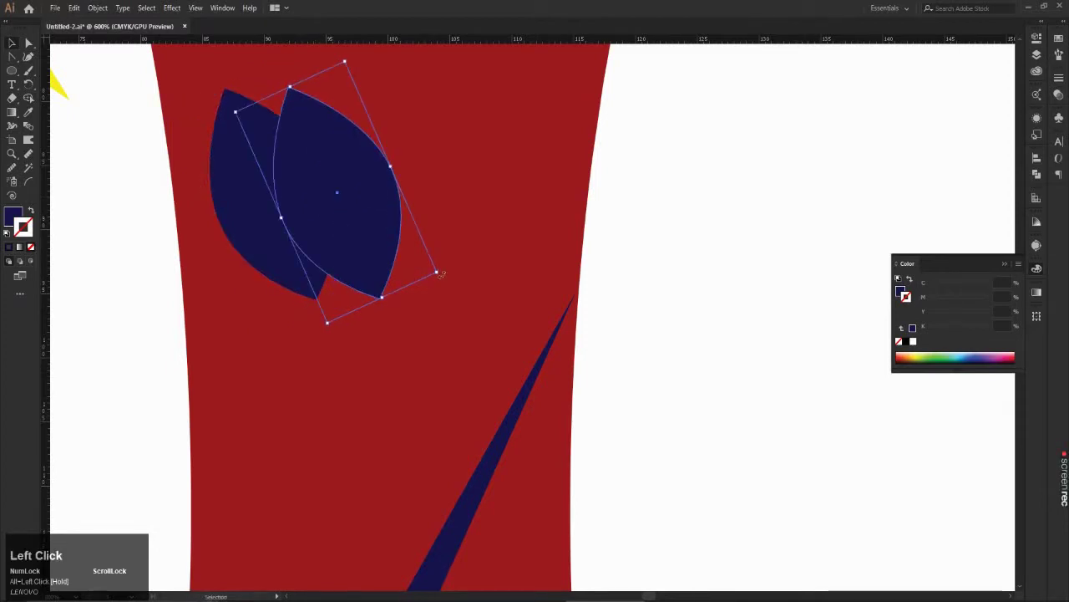
pyautogui.moveTo(443, 275); pyautogui.dragTo(418, 334)
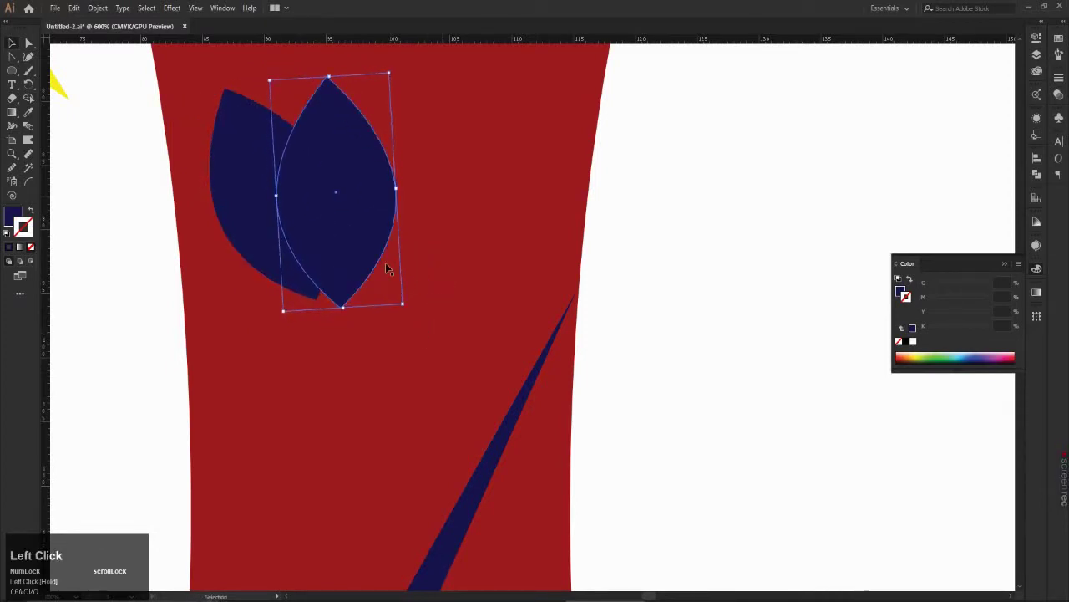
pyautogui.moveTo(358, 234); pyautogui.dragTo(441, 205)
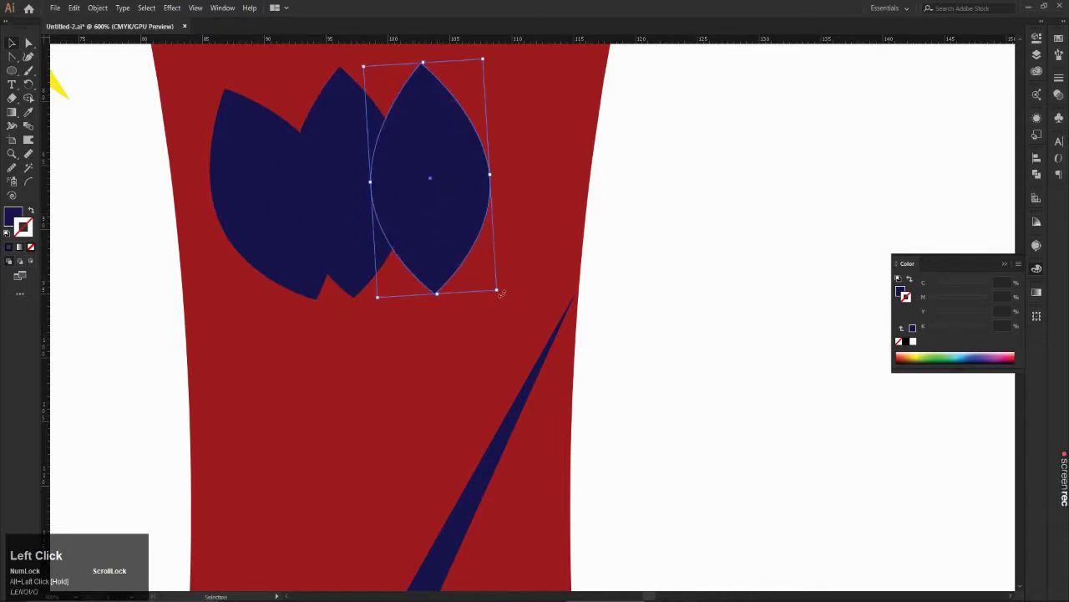
pyautogui.moveTo(501, 292); pyautogui.dragTo(471, 313)
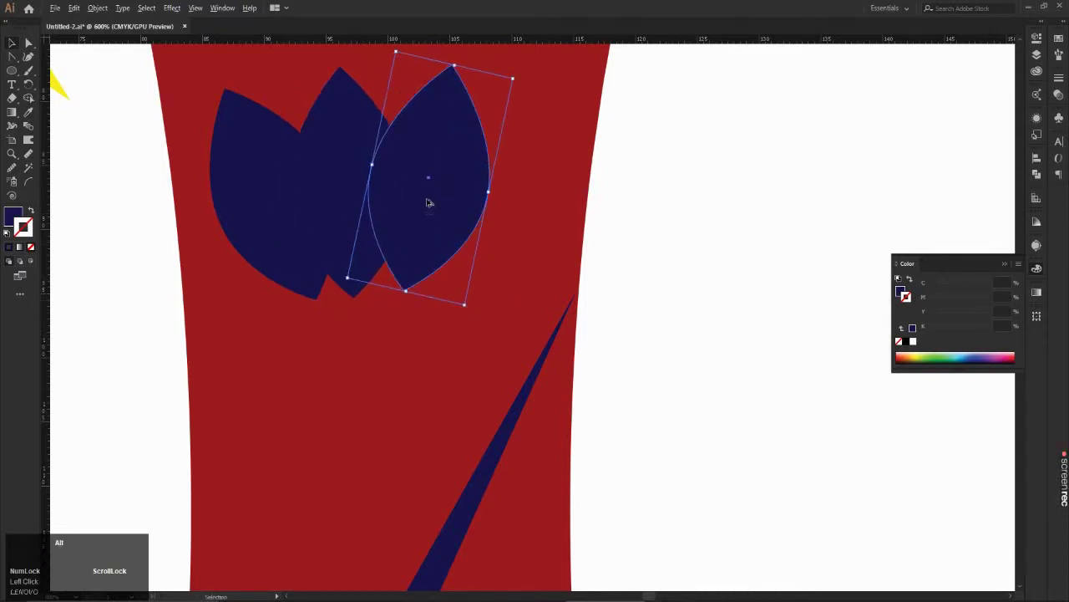
# Step: Add a fourth petal at the fan's right end, tilted further clockwise, and enlarge the whole four-petal fan to about 32 mm wide
pyautogui.moveTo(428, 202); pyautogui.dragTo(508, 224)
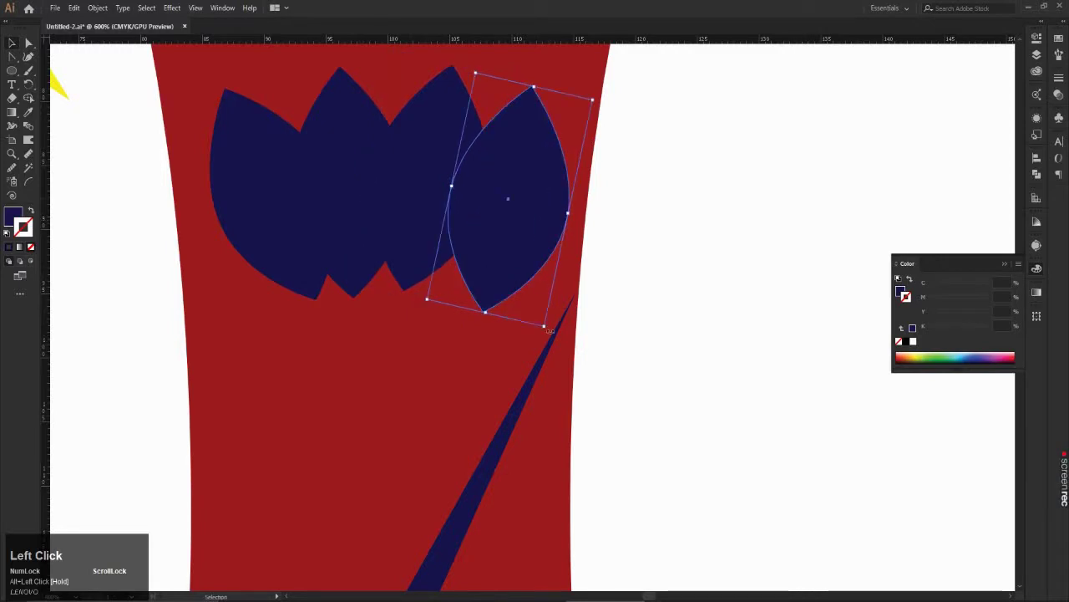
pyautogui.moveTo(549, 331); pyautogui.dragTo(505, 338)
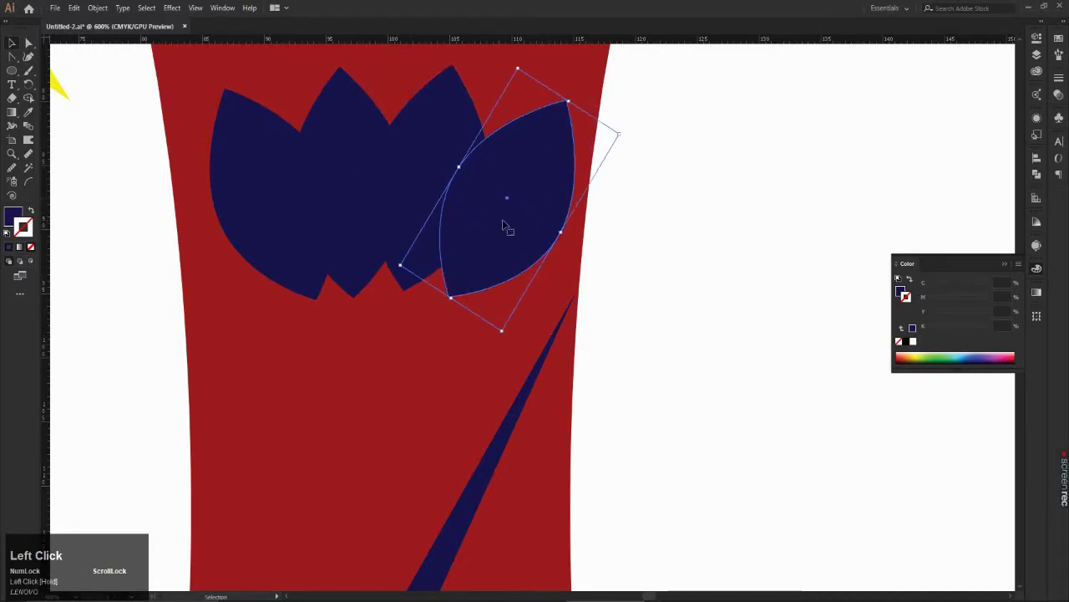
pyautogui.scroll(-3, 451, 213)
pyautogui.scroll(3, 359, 172)
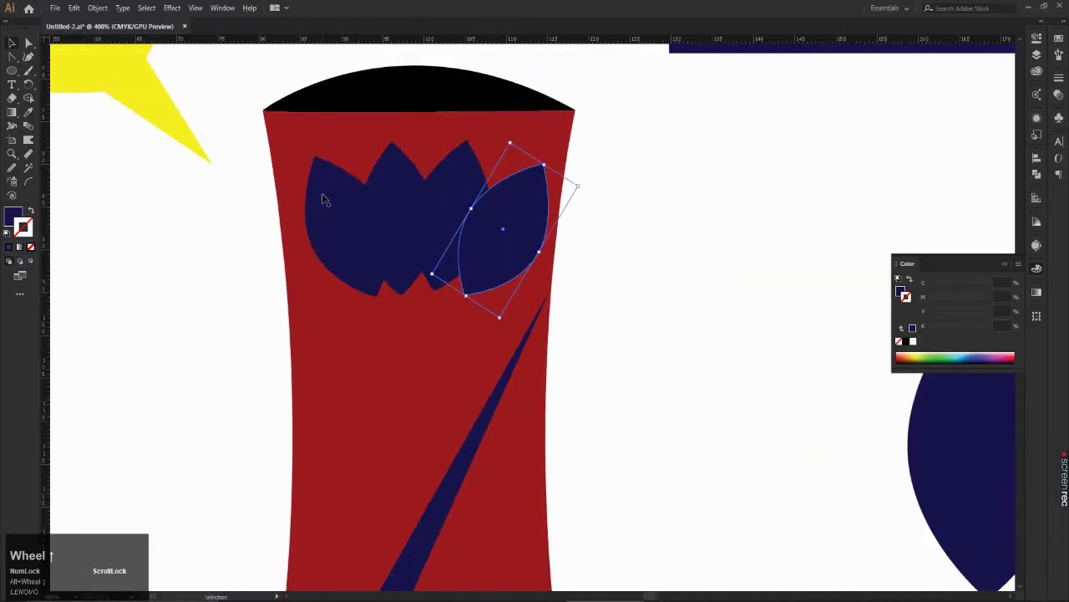
pyautogui.click(326, 201)
pyautogui.keyDown('shift'); pyautogui.click(401, 183); pyautogui.keyUp('shift')
pyautogui.keyDown('shift'); pyautogui.click(459, 179); pyautogui.keyUp('shift')
pyautogui.keyDown('shift'); pyautogui.click(497, 225); pyautogui.keyUp('shift')
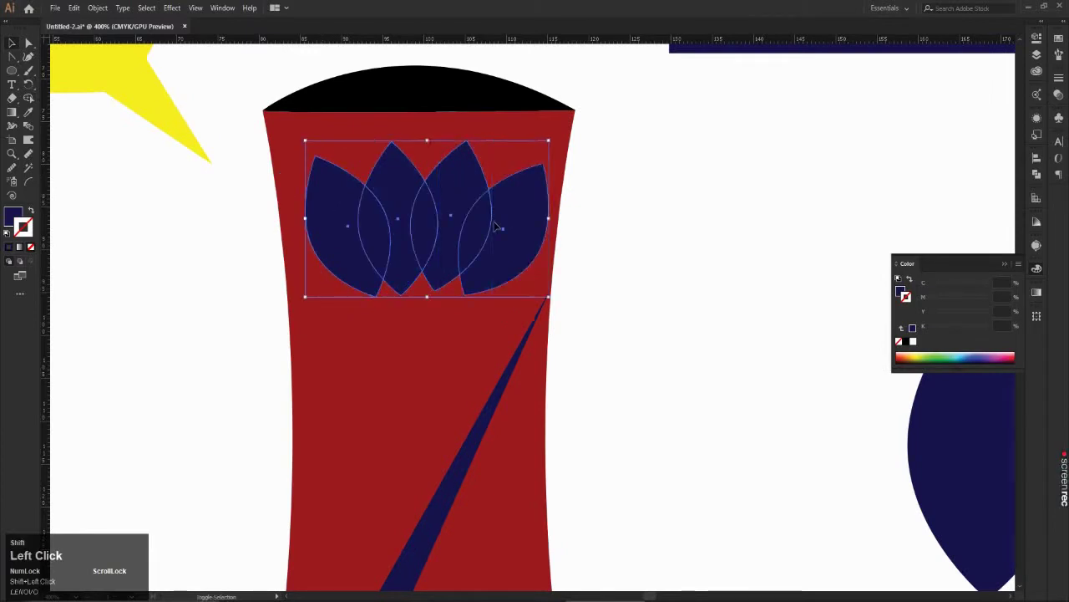
pyautogui.moveTo(305, 298); pyautogui.dragTo(297, 319)
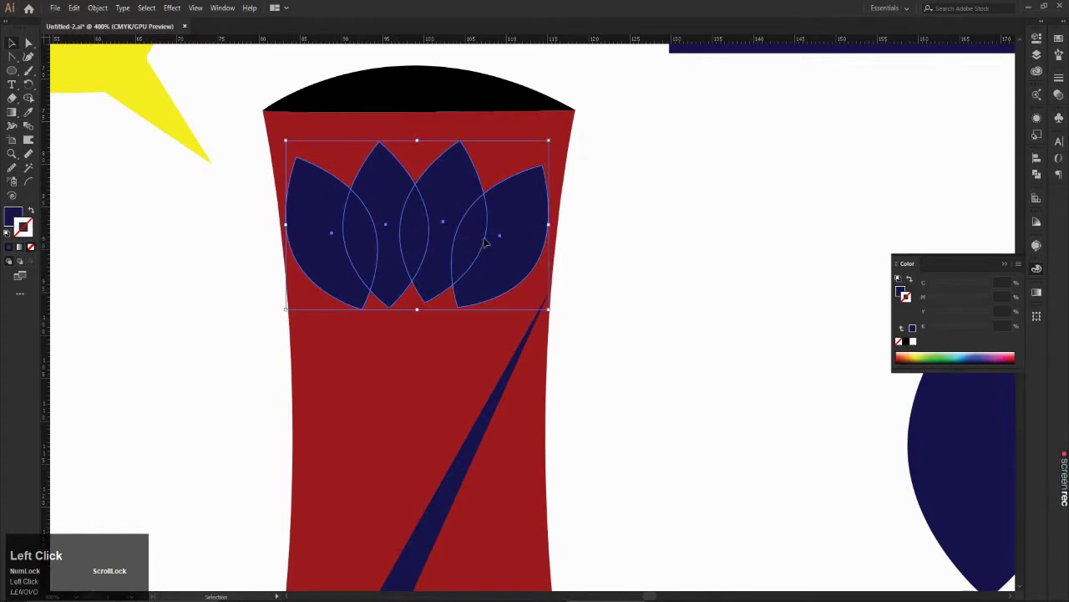
pyautogui.moveTo(484, 242); pyautogui.dragTo(488, 243)
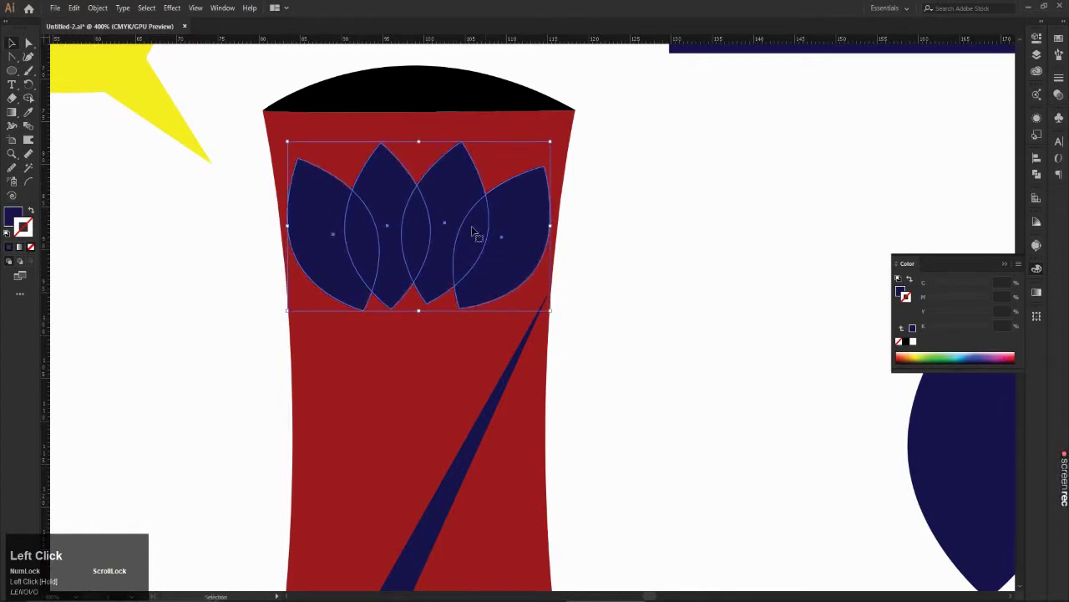
# Step: Fill the four petals on the vase's neck with bright yellow, #FFFF00
pyautogui.click(8, 217)
pyautogui.doubleClick(8, 217)
pyautogui.moveTo(874, 401); pyautogui.dragTo(881, 431)
pyautogui.moveTo(848, 321); pyautogui.dragTo(859, 308)
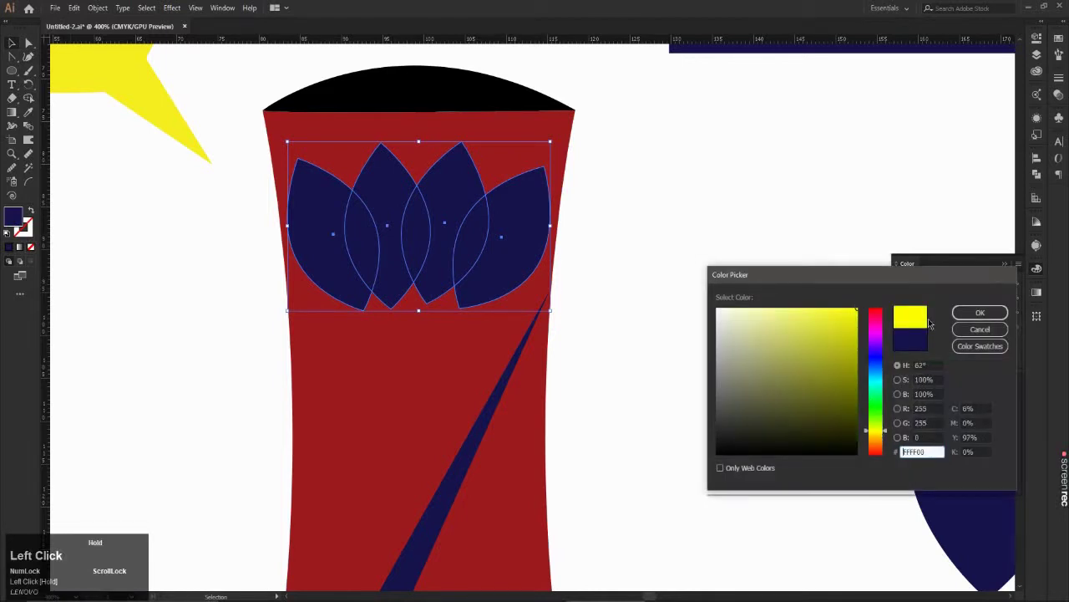
pyautogui.click(981, 313)
pyautogui.click(788, 306)
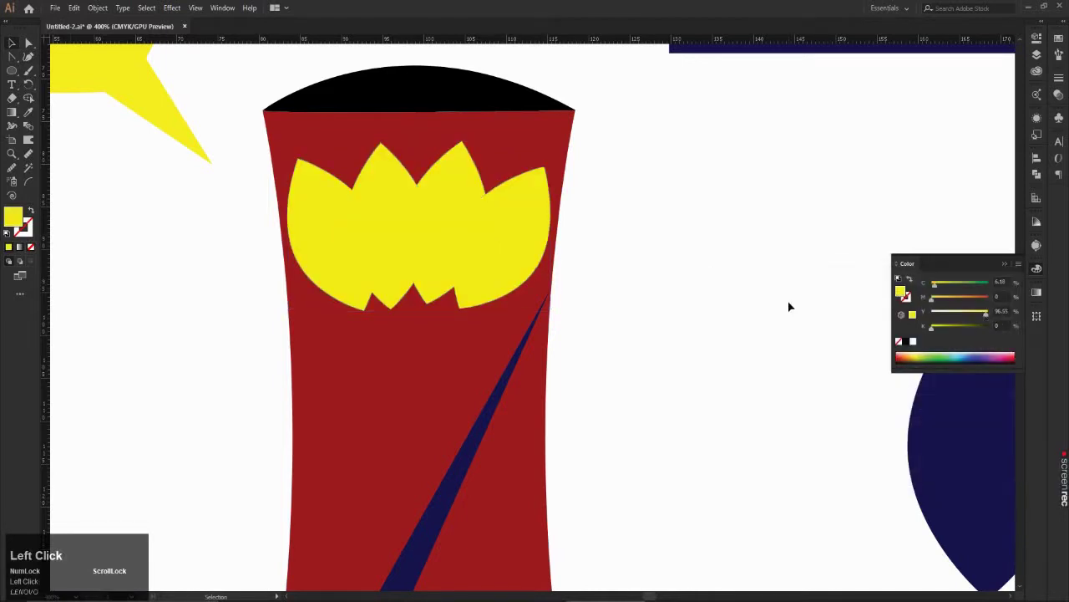
# Step: Move the two middle petals together down the vase, then shift the left petal slightly down the neck and tilt it clockwise
pyautogui.scroll(-3, 682, 258)
pyautogui.scroll(-2, 682, 258)
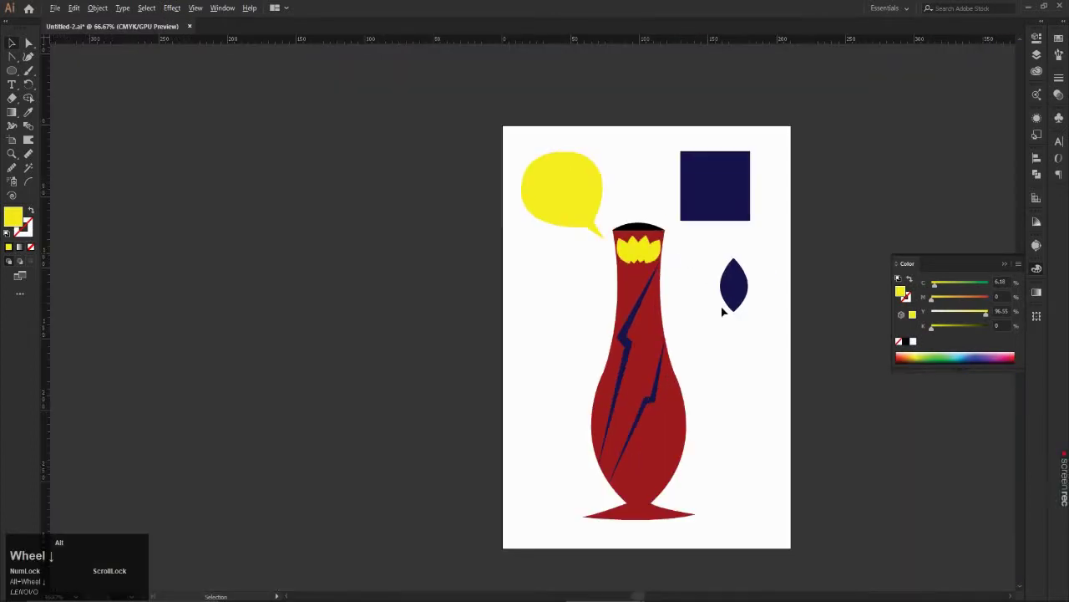
pyautogui.scroll(2, 741, 322)
pyautogui.scroll(1, 535, 158)
pyautogui.click(507, 144)
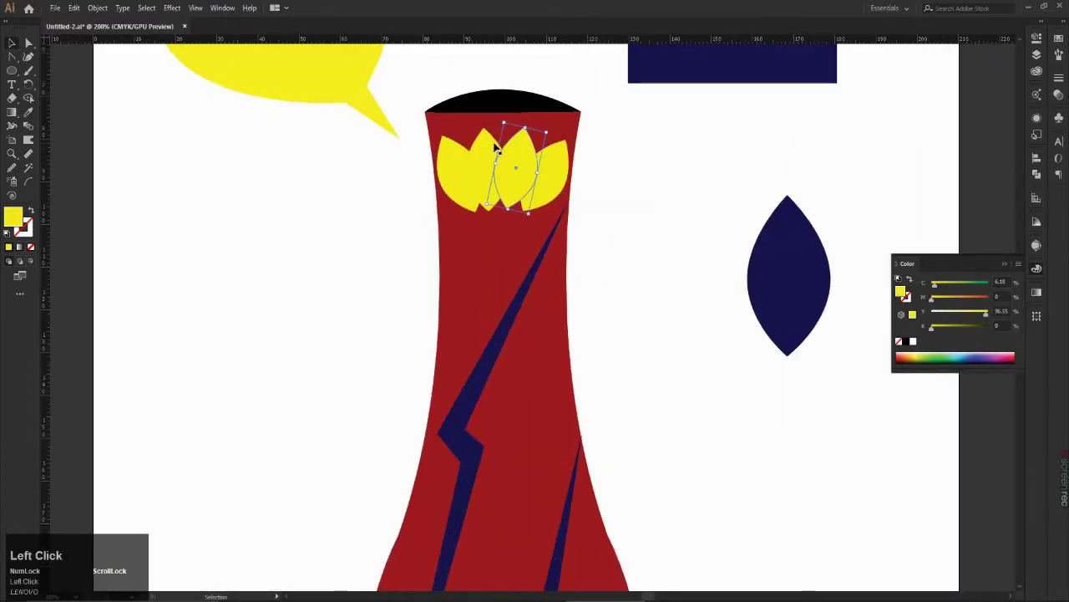
pyautogui.keyDown('shift'); pyautogui.click(488, 147); pyautogui.keyUp('shift')
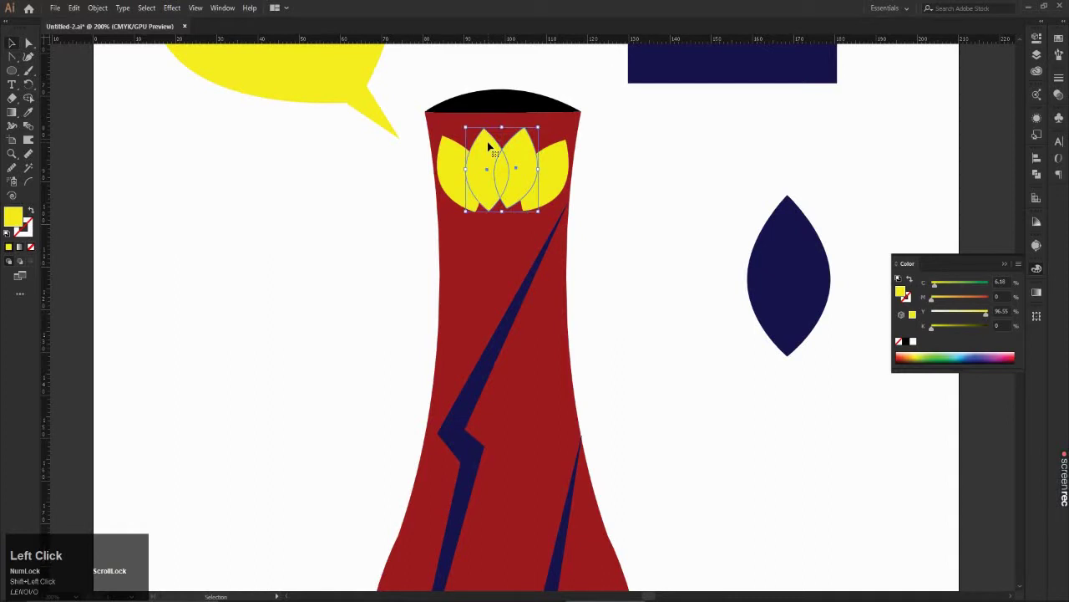
pyautogui.moveTo(489, 147); pyautogui.dragTo(497, 406)
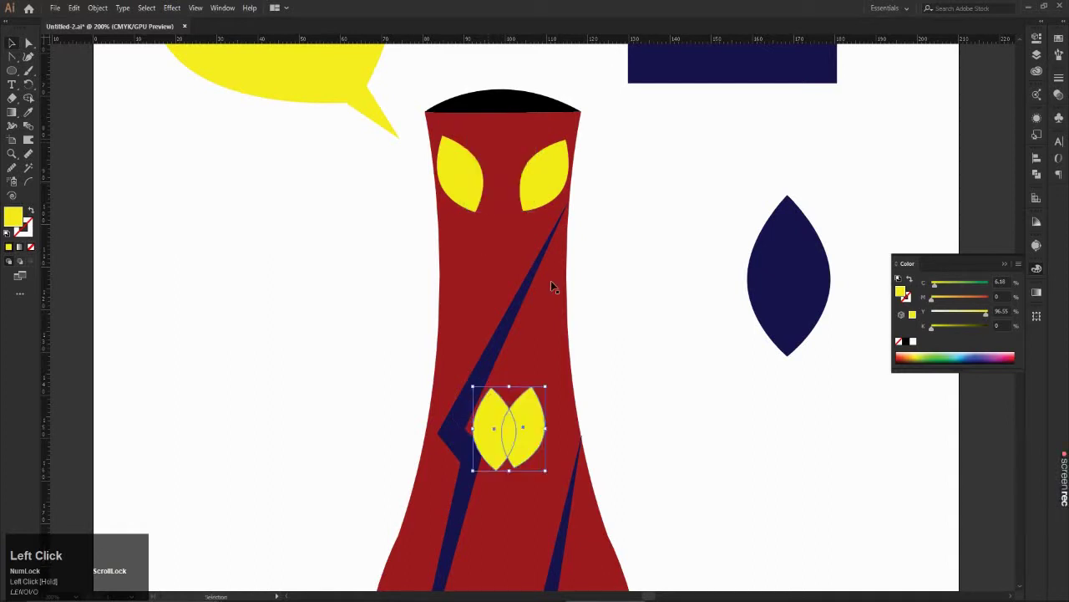
pyautogui.moveTo(470, 182); pyautogui.dragTo(483, 238)
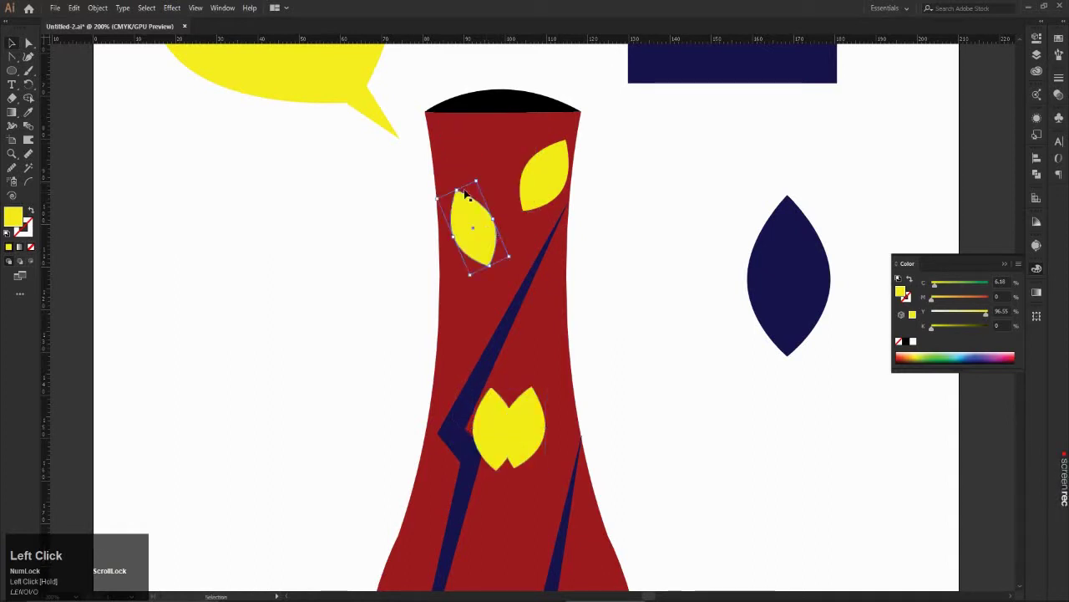
pyautogui.moveTo(481, 177); pyautogui.dragTo(491, 265)
# Step: Separate the two overlapping petals, placing one above the right lightning bolt's bend and the other lower between the bolts on the vase's body
pyautogui.scroll(-2, 487, 237)
pyautogui.scroll(3, 522, 393)
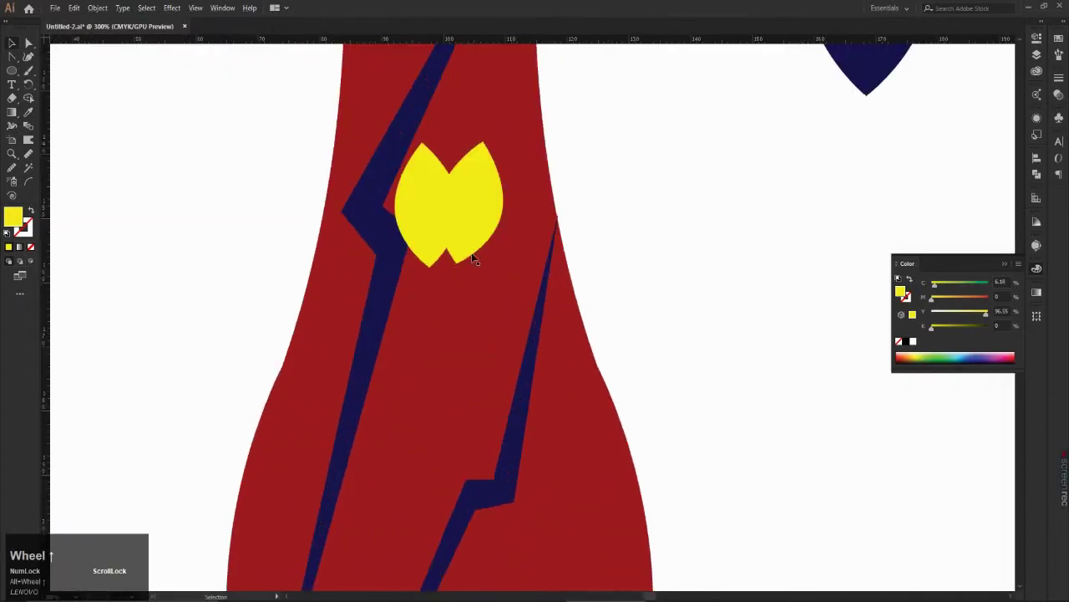
pyautogui.scroll(-3, 484, 245)
pyautogui.scroll(1, 484, 110)
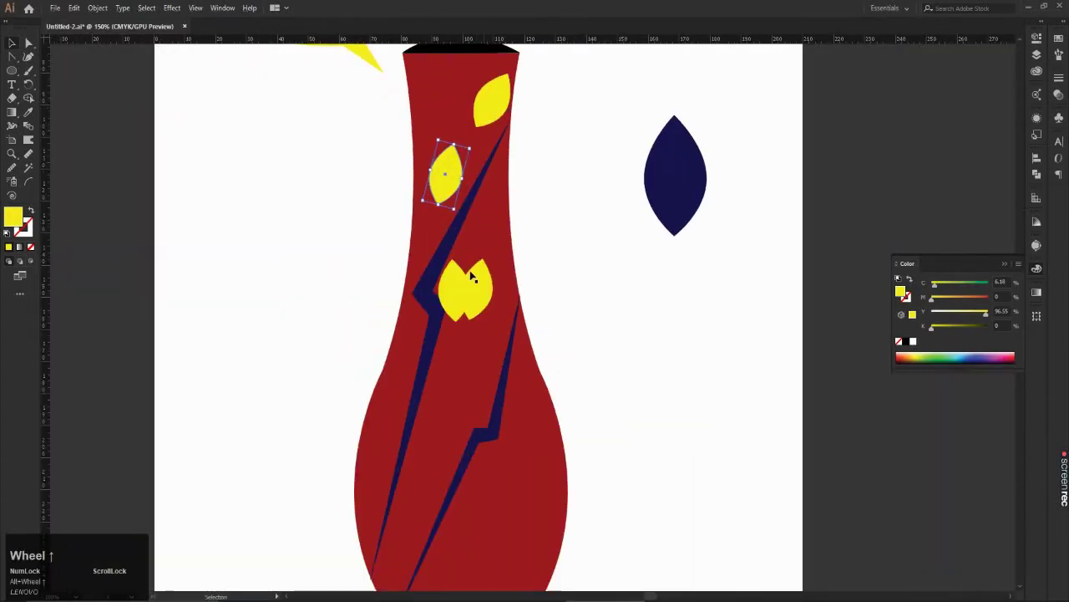
pyautogui.moveTo(483, 277); pyautogui.dragTo(498, 217)
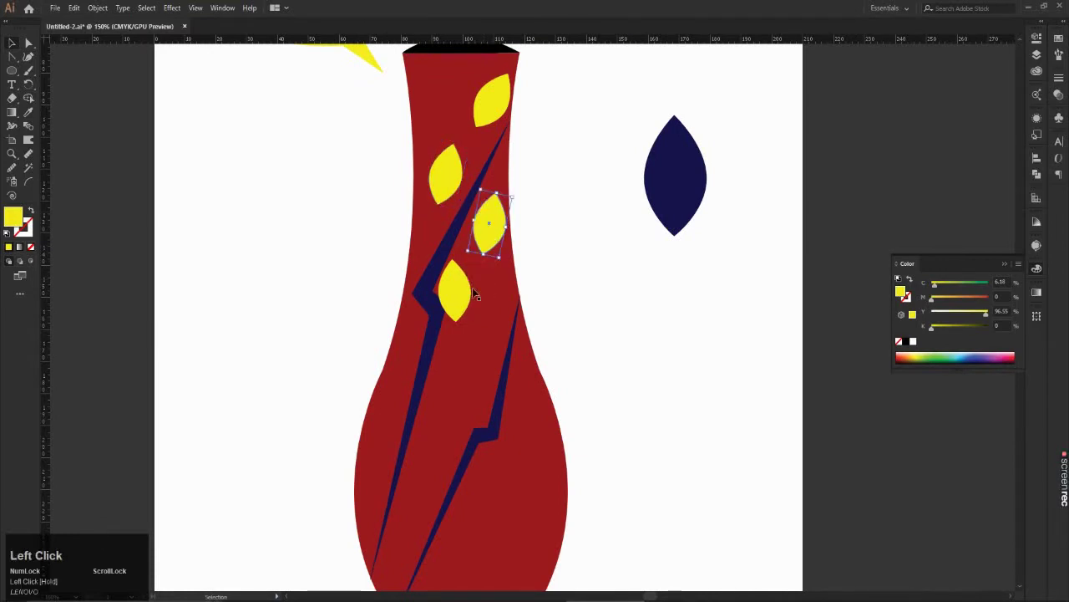
pyautogui.moveTo(456, 303); pyautogui.dragTo(480, 382)
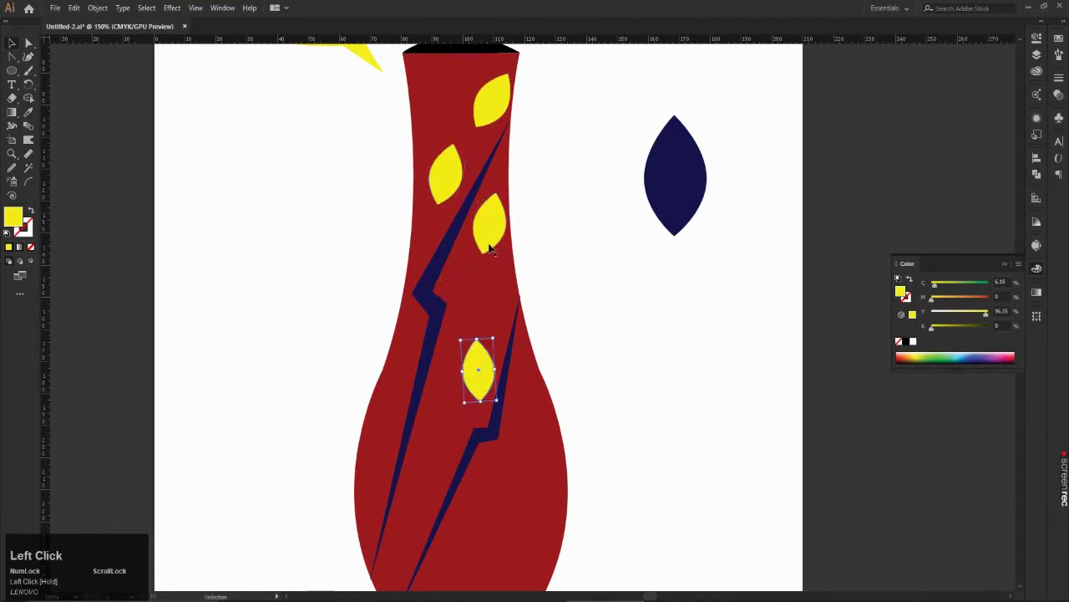
pyautogui.moveTo(485, 226); pyautogui.dragTo(425, 475)
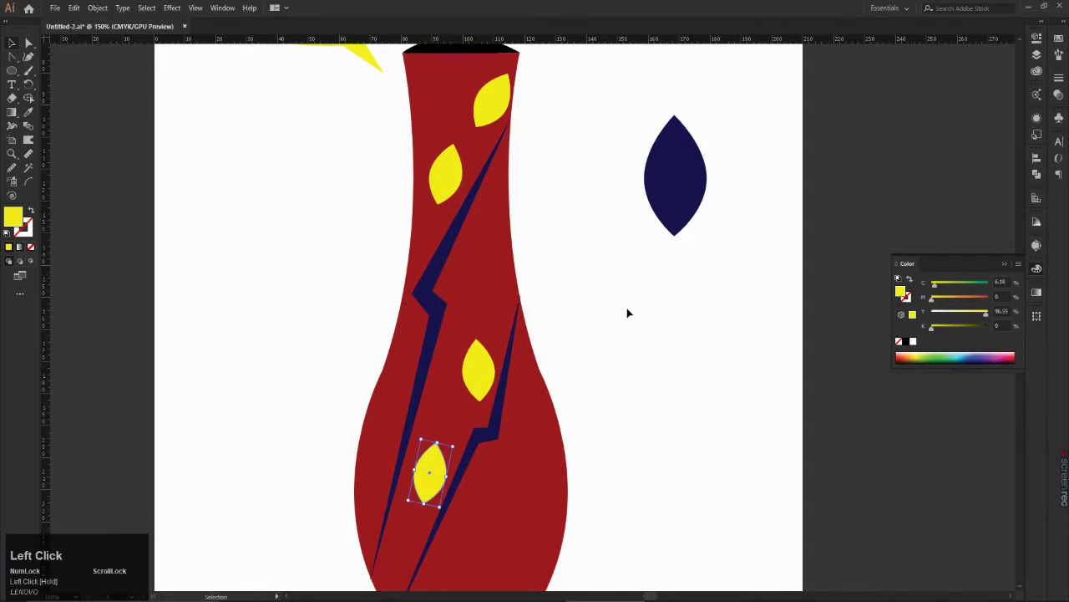
pyautogui.click(521, 306)
pyautogui.scroll(-2, 521, 306)
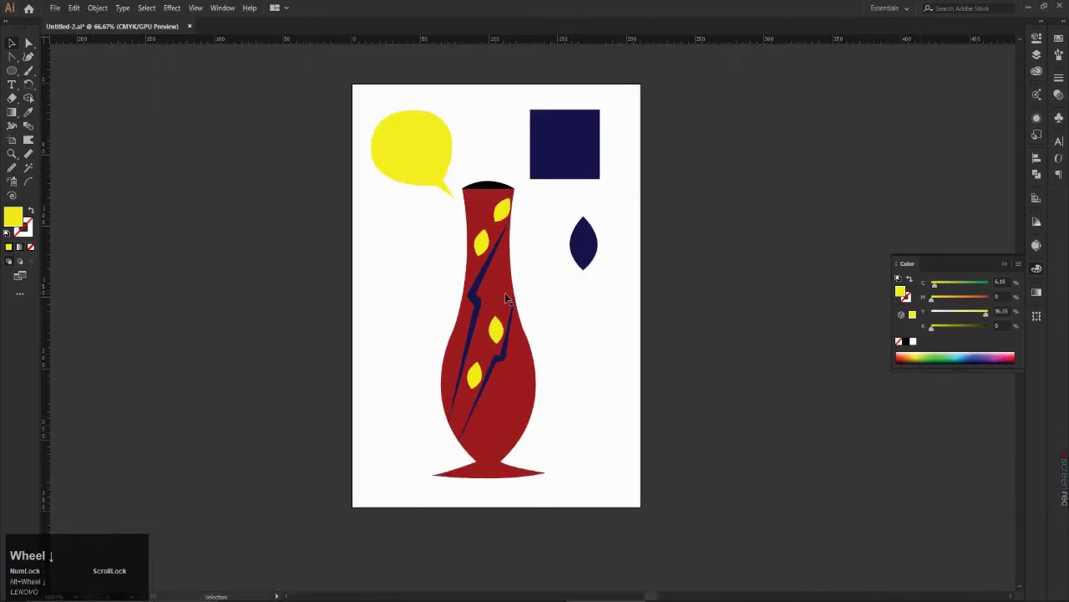
pyautogui.scroll(-1, 321, 277)
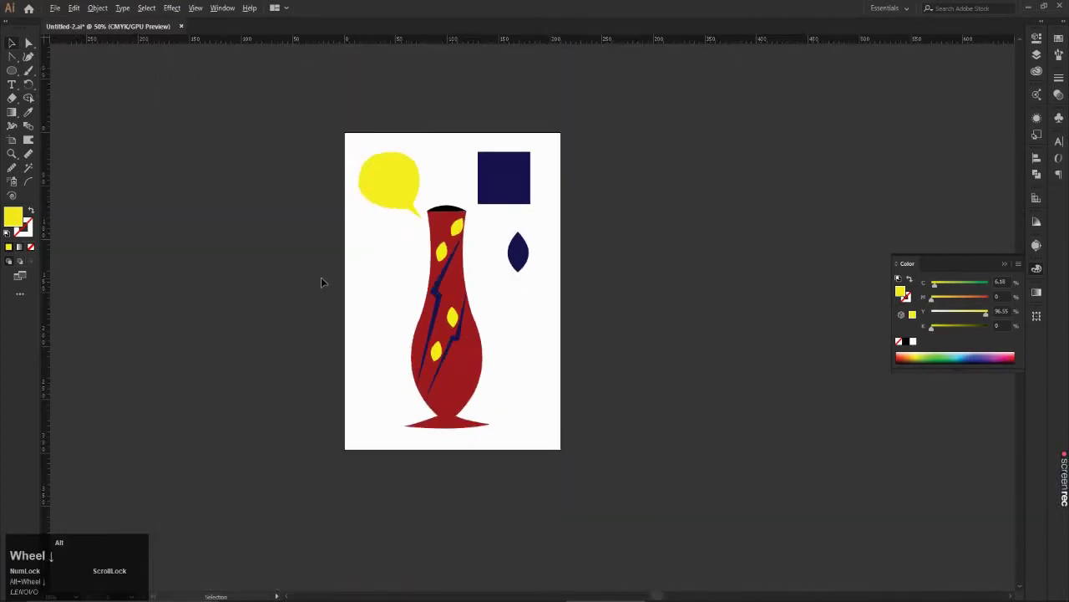
# Step: Switch from the selection tools to the Pen tool with nothing selected
pyautogui.scroll(2, 251, 234)
pyautogui.click(28, 57)
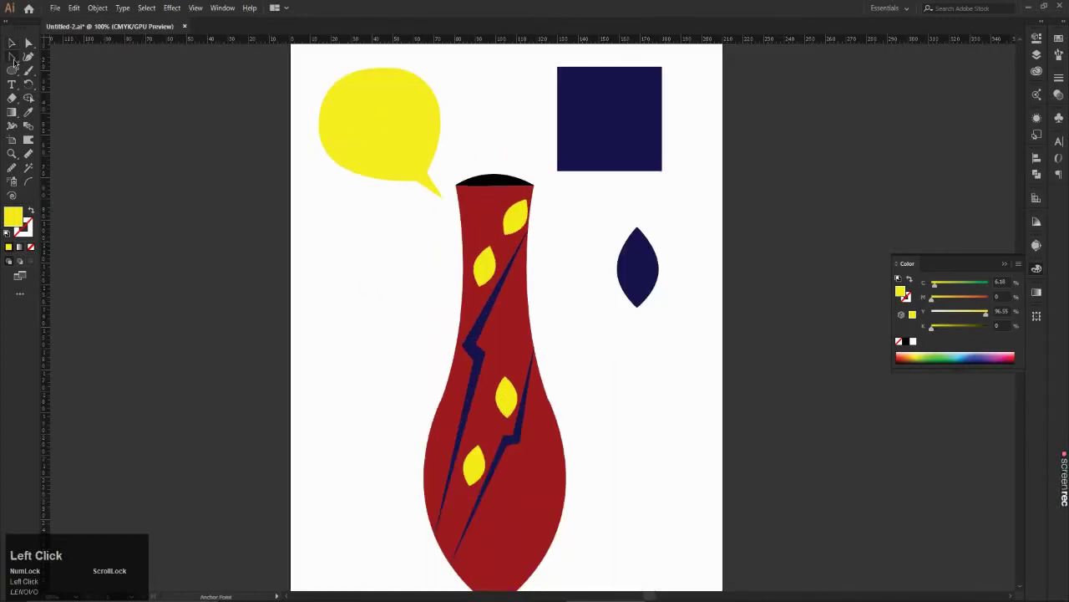
pyautogui.click(37, 58)
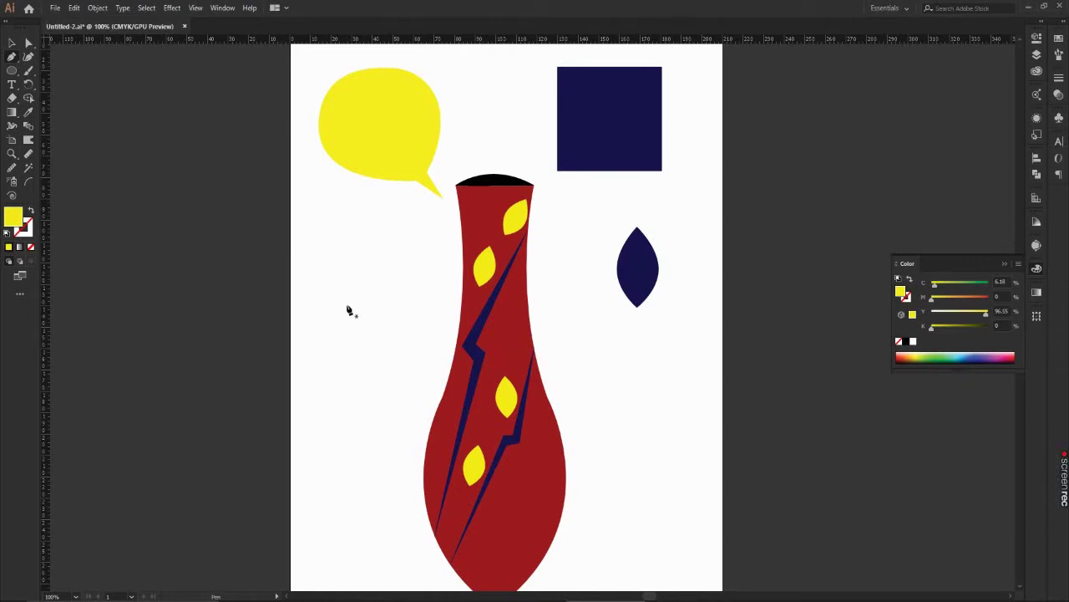
pyautogui.click(29, 43)
pyautogui.click(13, 57)
pyautogui.moveTo(1056, 457)
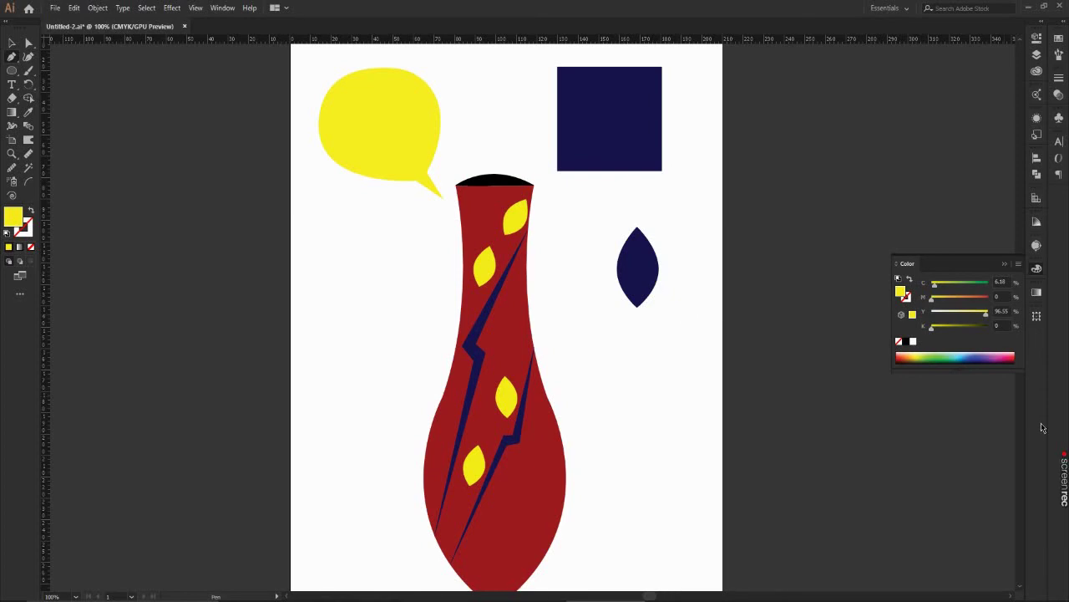